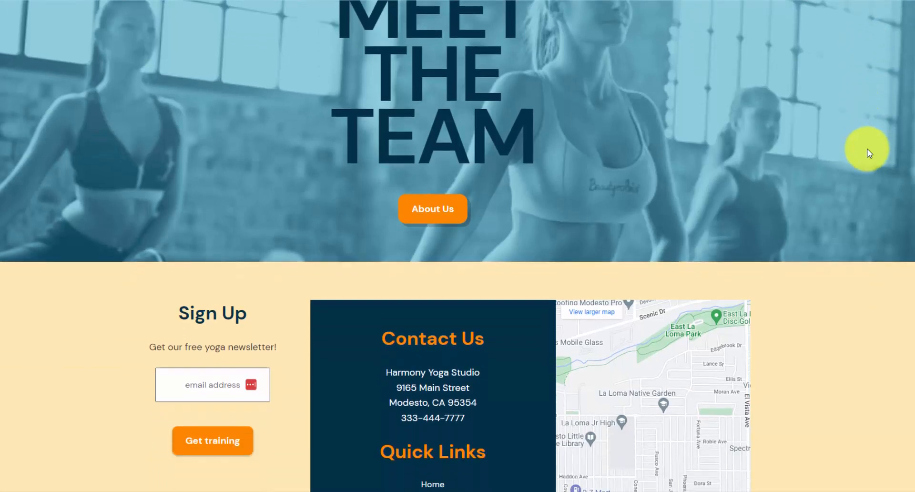
Review the finished yoga studio home page, from its footer back up to the header navigation
{"action": "scroll", "coordinate": [868, 153], "scroll_direction": "down", "scroll_amount": 3}
{"action": "scroll", "coordinate": [869, 153], "scroll_direction": "down", "scroll_amount": 2}
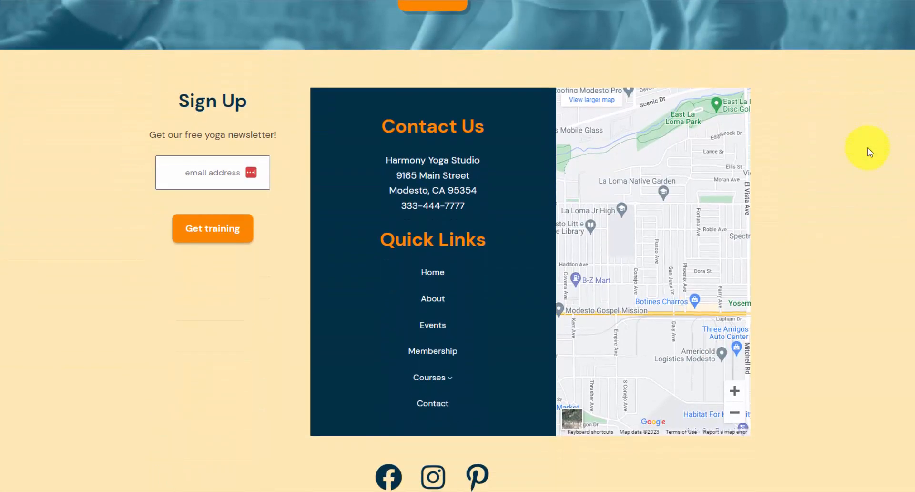
{"action": "scroll", "coordinate": [869, 153], "scroll_direction": "down", "scroll_amount": 1}
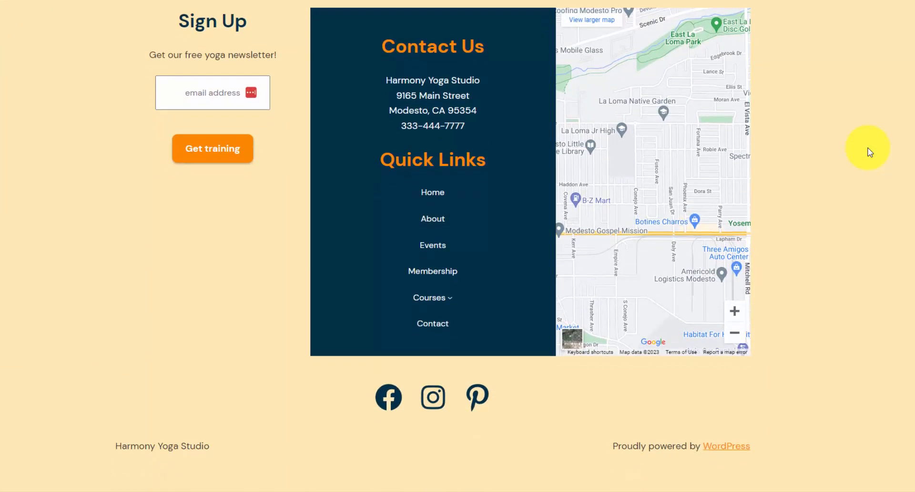
{"action": "scroll", "coordinate": [869, 153], "scroll_direction": "up", "scroll_amount": 14}
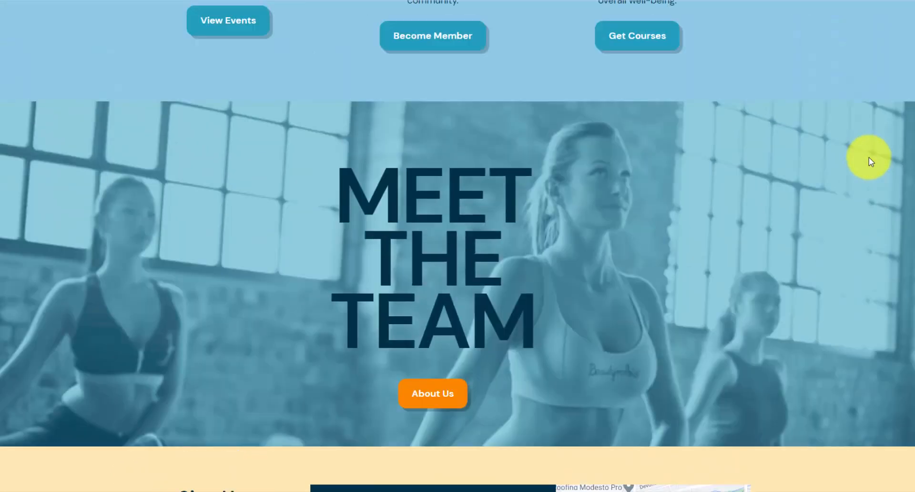
{"action": "scroll", "coordinate": [869, 158], "scroll_direction": "up", "scroll_amount": 7}
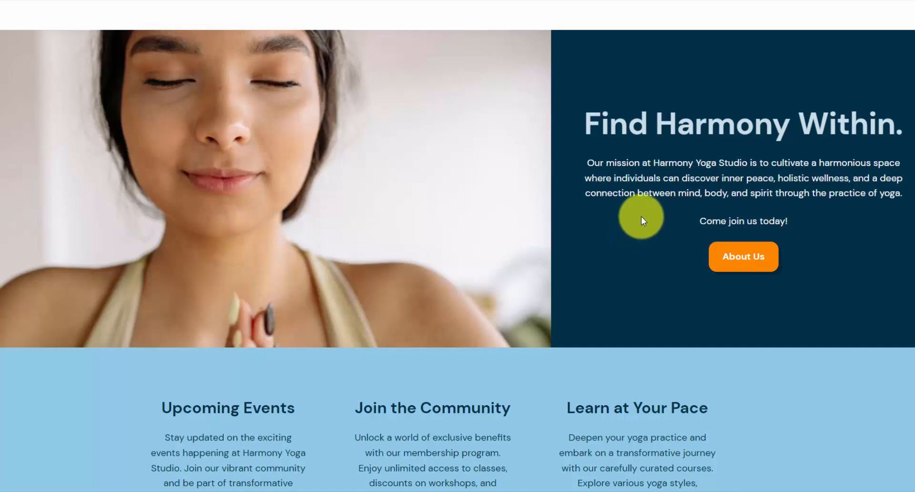
{"action": "scroll", "coordinate": [643, 219], "scroll_direction": "up", "scroll_amount": 2}
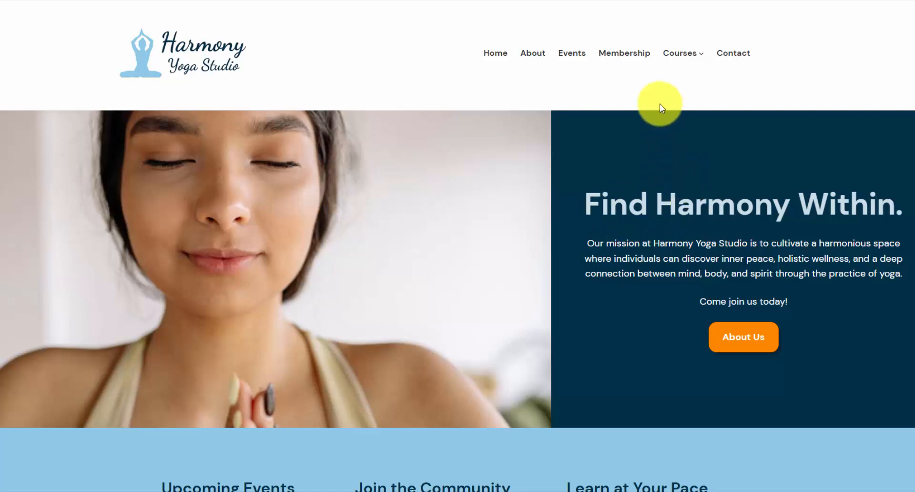
View the demo site's About page and look through its full content
{"action": "left_click", "coordinate": [525, 54]}
{"action": "scroll", "coordinate": [539, 143], "scroll_direction": "down", "scroll_amount": 10}
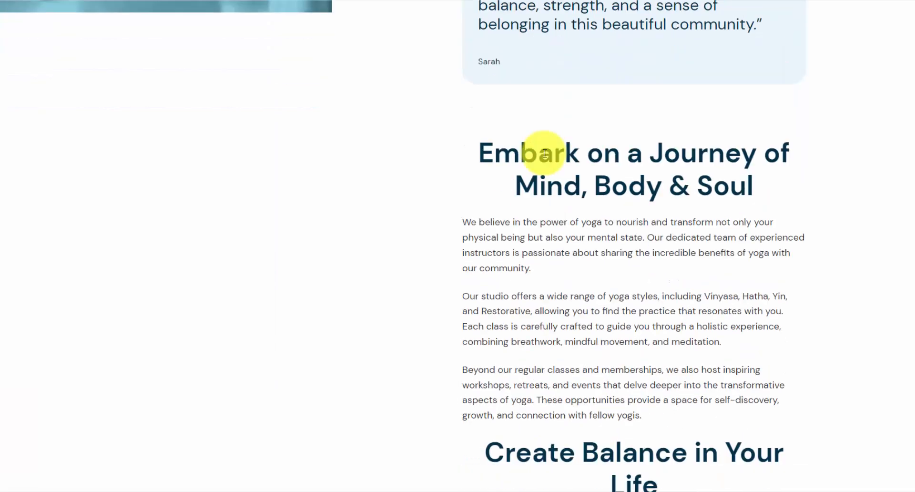
{"action": "scroll", "coordinate": [547, 160], "scroll_direction": "down", "scroll_amount": 5}
{"action": "scroll", "coordinate": [548, 157], "scroll_direction": "up", "scroll_amount": 14}
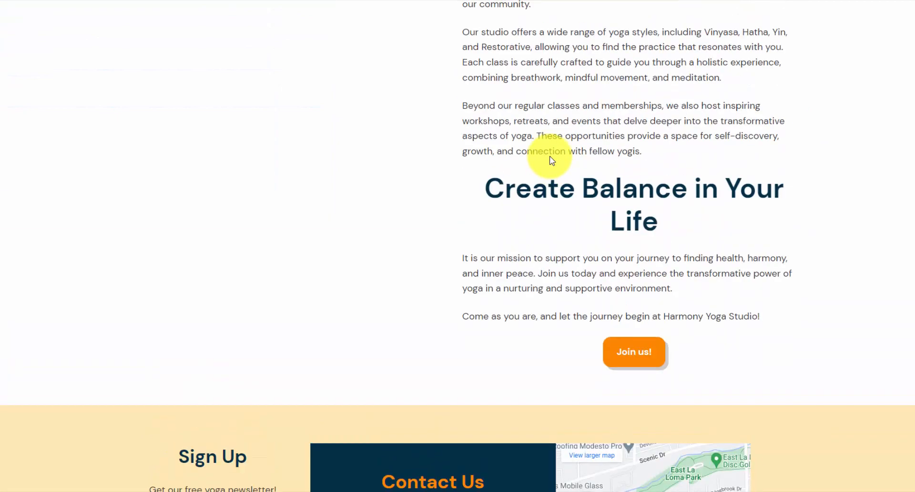
{"action": "scroll", "coordinate": [551, 158], "scroll_direction": "up", "scroll_amount": 3}
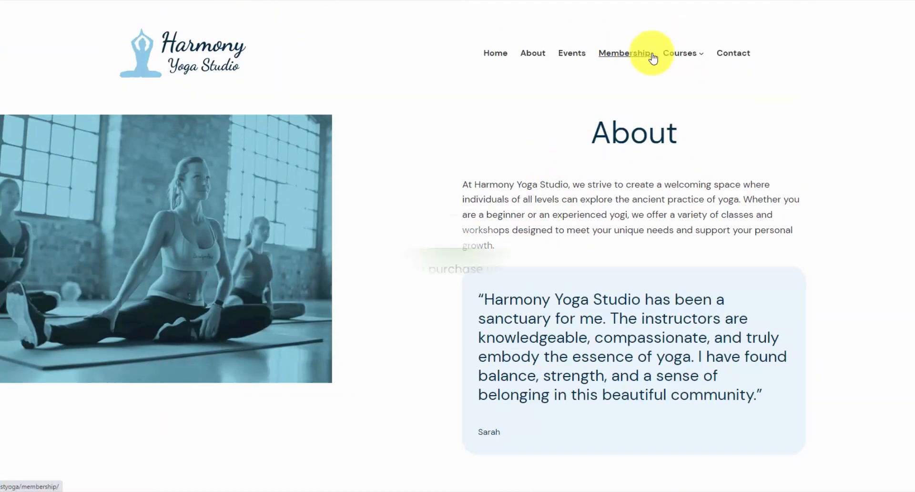
{"action": "mouse_move", "coordinate": [657, 57]}
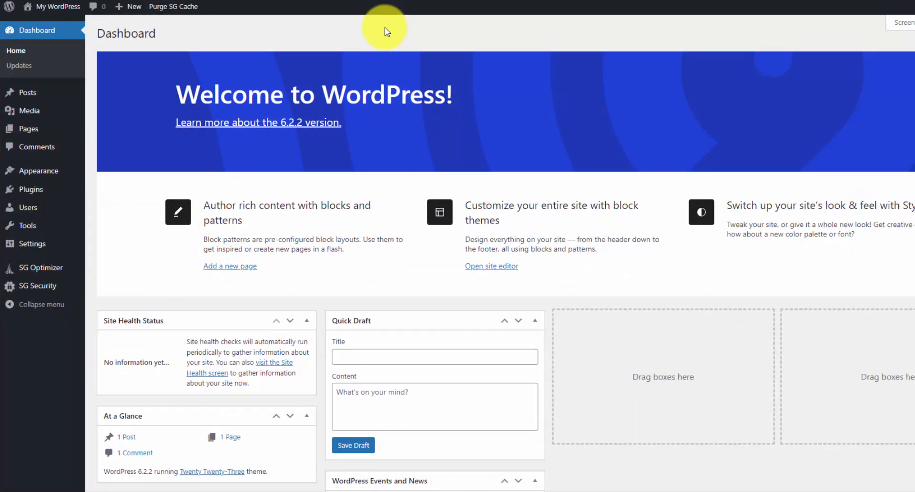
Show the installed themes in the WordPress dashboard to check which one is active
{"action": "mouse_move", "coordinate": [67, 170]}
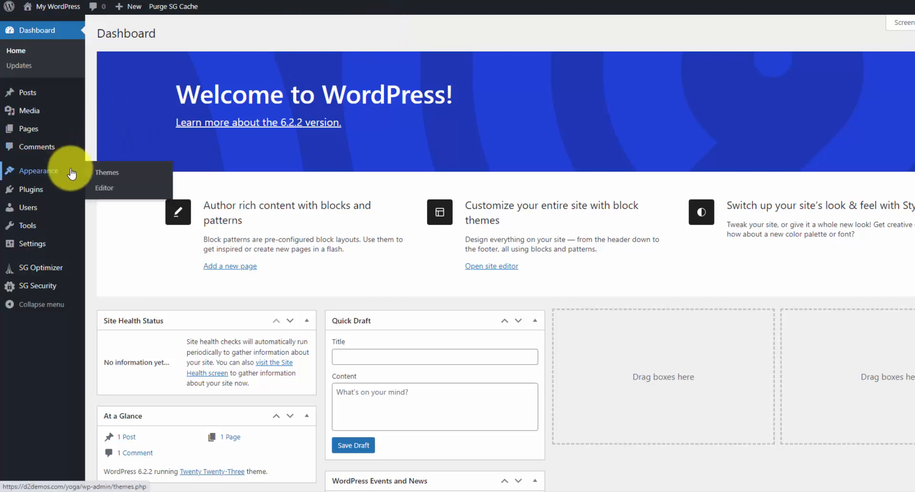
{"action": "left_click", "coordinate": [114, 175]}
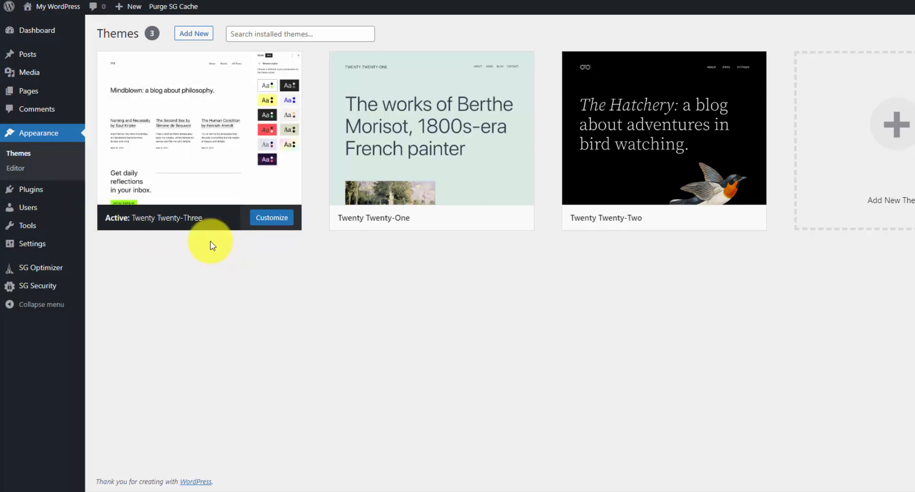
Upload the ten yoga photos to the media library
{"action": "left_click", "coordinate": [34, 73]}
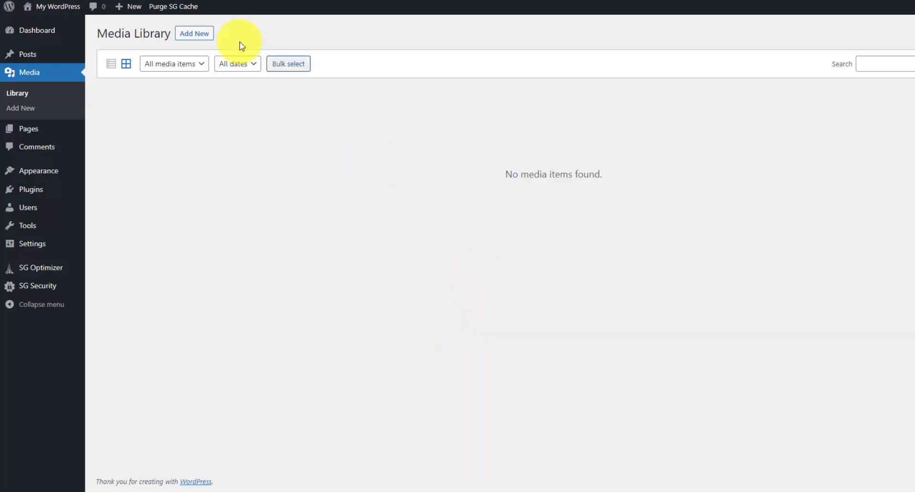
{"action": "left_click", "coordinate": [197, 34]}
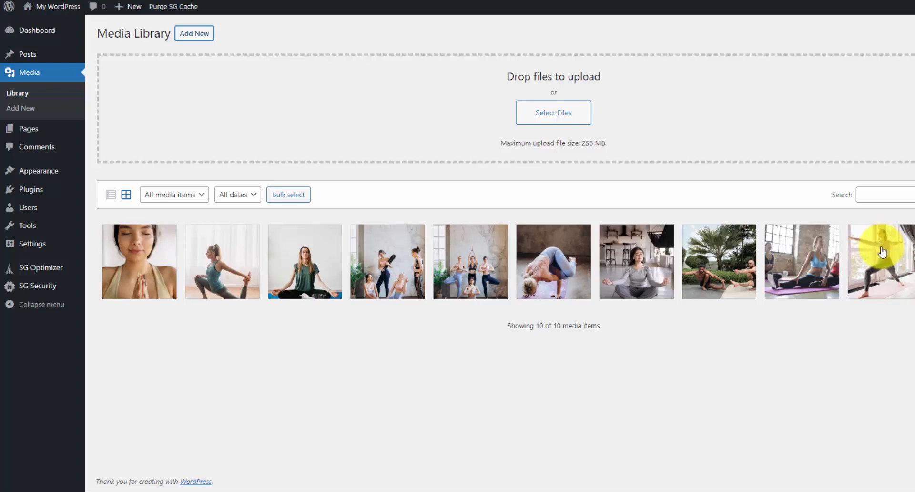
Visit the live front page and examine its default blog layout down to the footer
{"action": "mouse_move", "coordinate": [58, 14]}
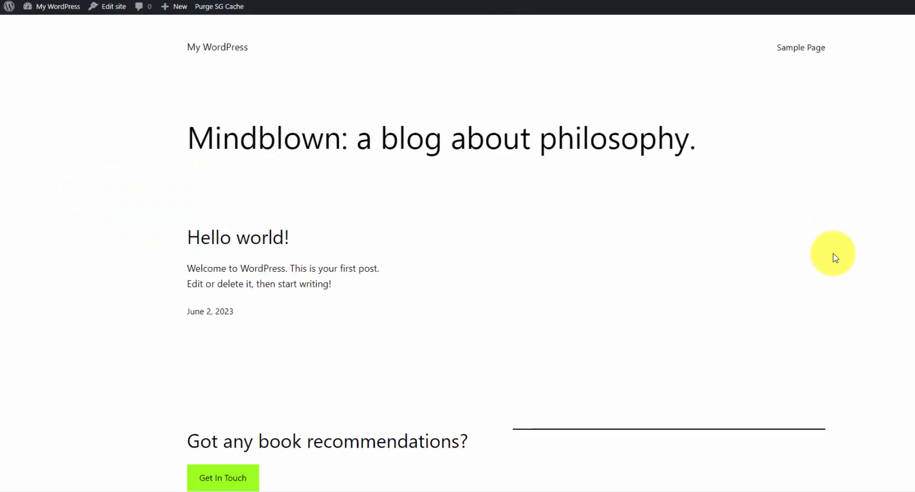
{"action": "scroll", "coordinate": [682, 193], "scroll_direction": "down", "scroll_amount": 3}
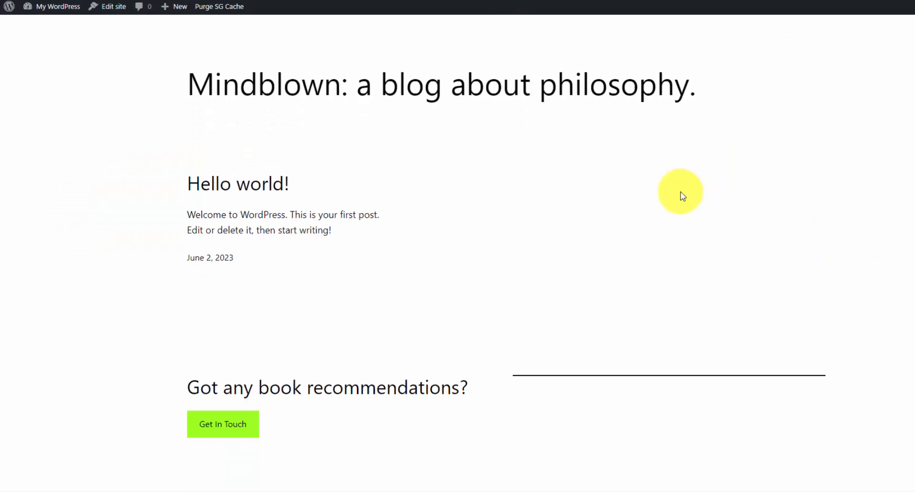
{"action": "scroll", "coordinate": [682, 196], "scroll_direction": "up", "scroll_amount": 3}
{"action": "scroll", "coordinate": [683, 194], "scroll_direction": "down", "scroll_amount": 3}
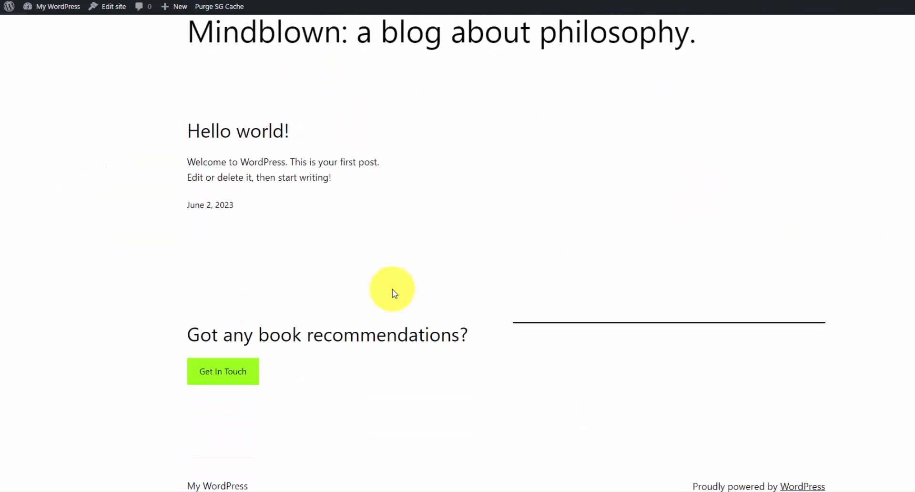
{"action": "scroll", "coordinate": [409, 304], "scroll_direction": "down", "scroll_amount": 1}
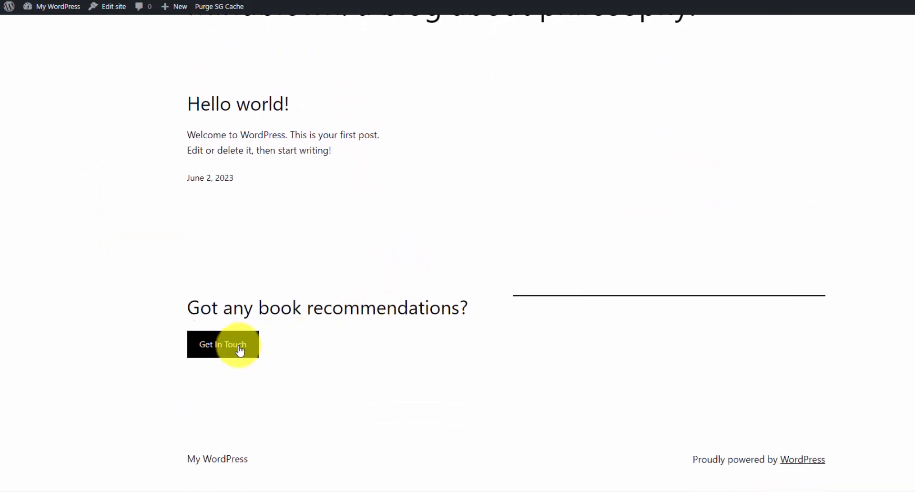
{"action": "scroll", "coordinate": [528, 264], "scroll_direction": "up", "scroll_amount": 3}
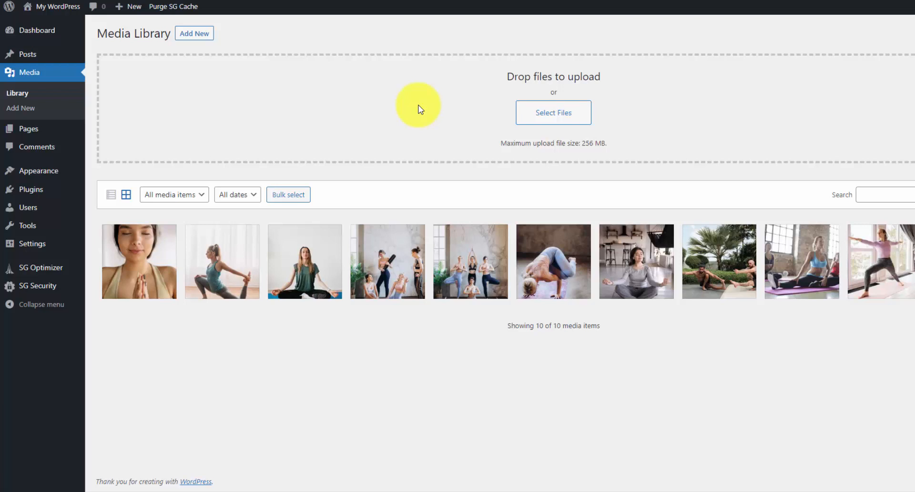
List the site's pages and view the published Sample Page, examining its example text, then return to the list
{"action": "left_click", "coordinate": [64, 130]}
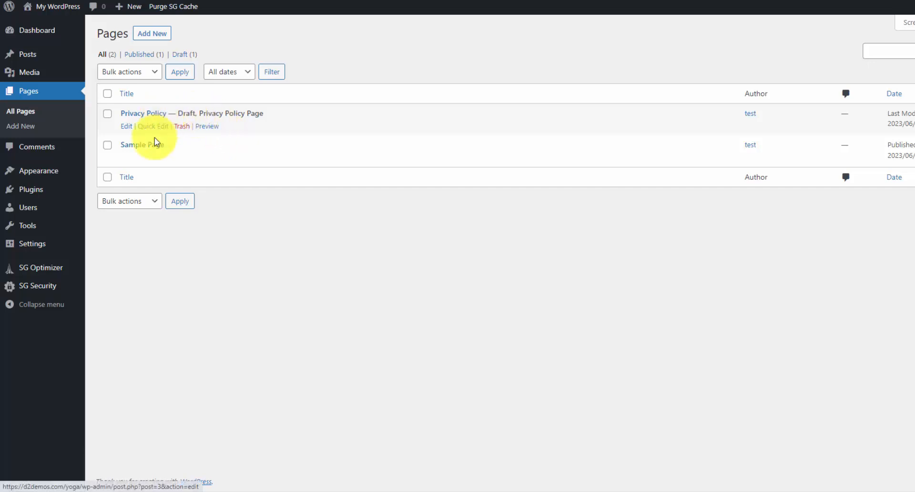
{"action": "left_click", "coordinate": [204, 161]}
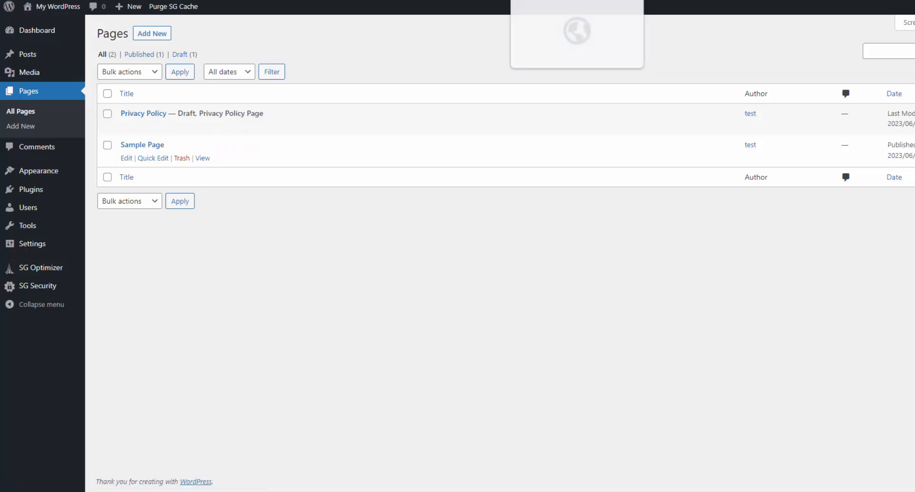
{"action": "scroll", "coordinate": [600, 211], "scroll_direction": "down", "scroll_amount": 1}
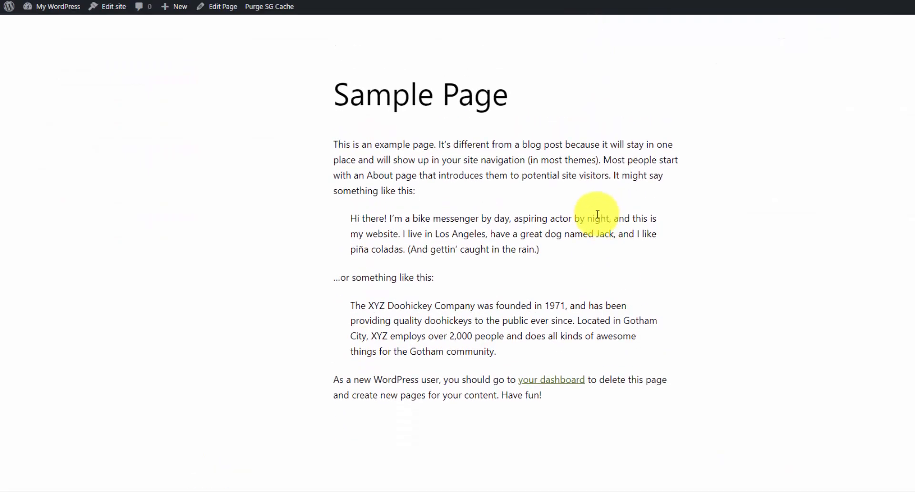
{"action": "scroll", "coordinate": [596, 214], "scroll_direction": "up", "scroll_amount": 1}
{"action": "left_click_drag", "start_coordinate": [540, 292], "coordinate": [362, 250]}
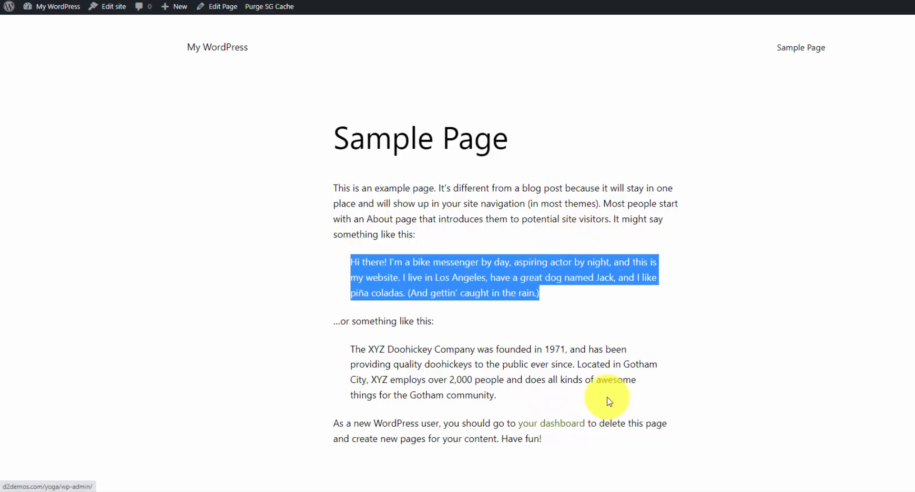
{"action": "left_click", "coordinate": [574, 311]}
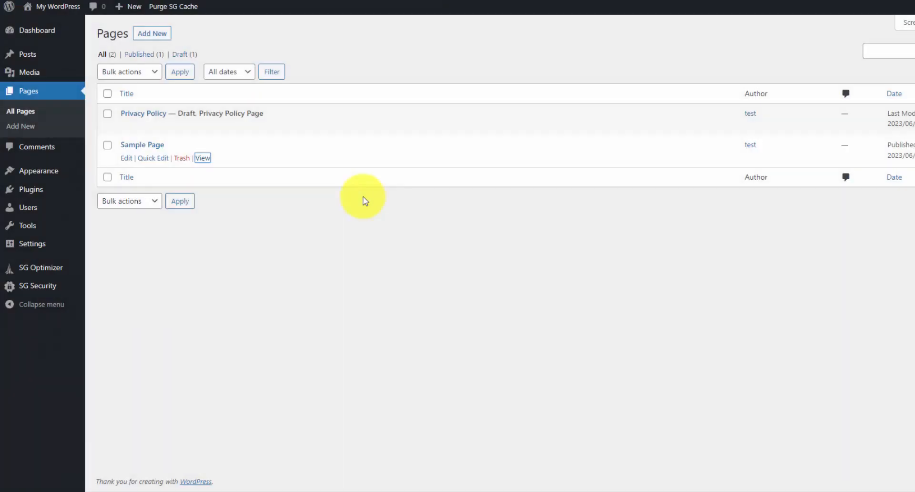
{"action": "left_click", "coordinate": [377, 208]}
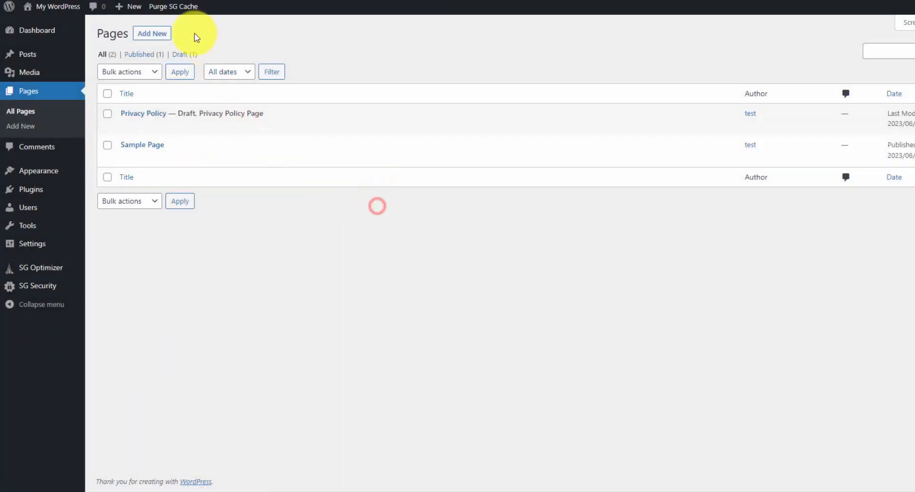
Create a new page titled "Home", publish it and return to the pages list
{"action": "left_click", "coordinate": [160, 32]}
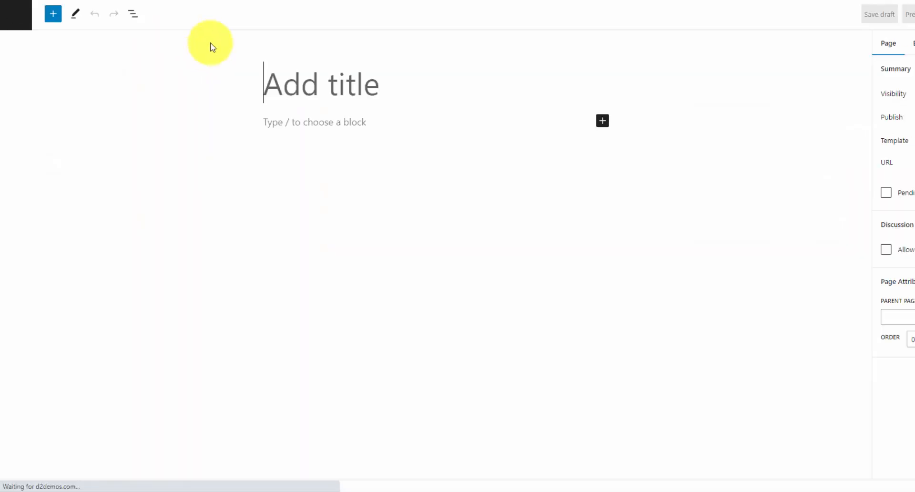
{"action": "type", "text": "Home"}
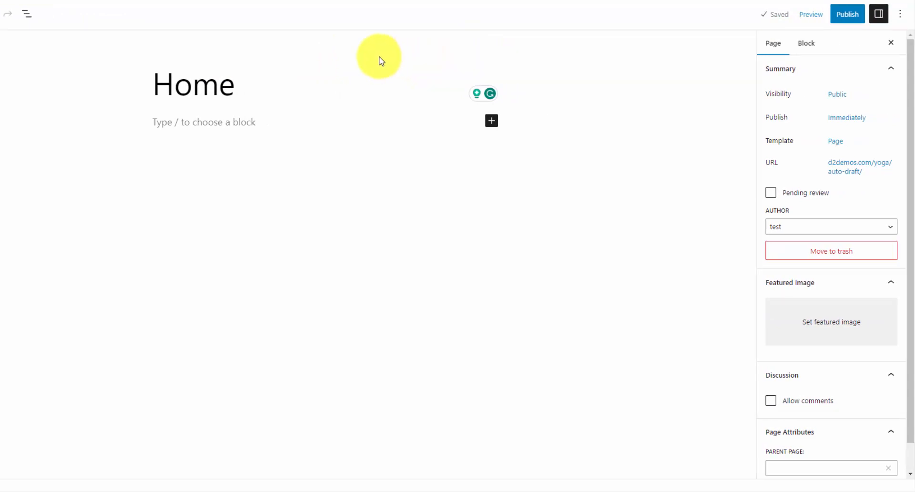
{"action": "left_click", "coordinate": [845, 17]}
{"action": "left_click", "coordinate": [816, 15]}
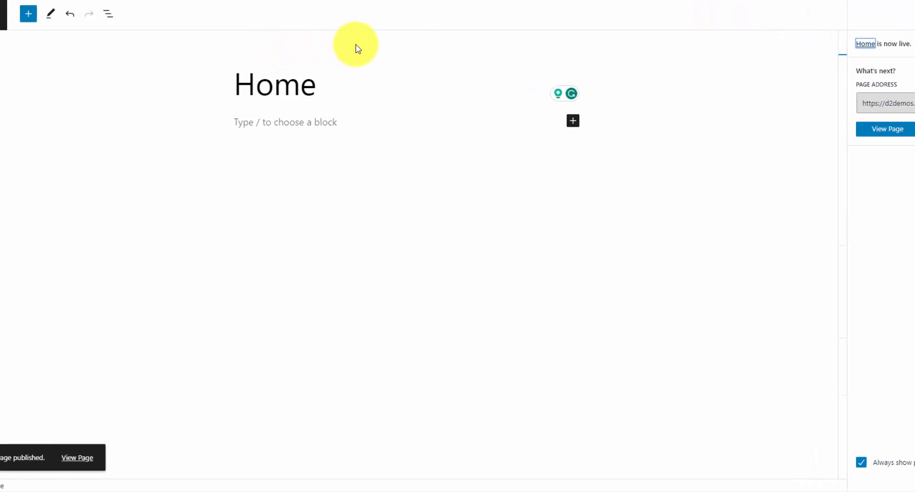
{"action": "left_click", "coordinate": [20, 18]}
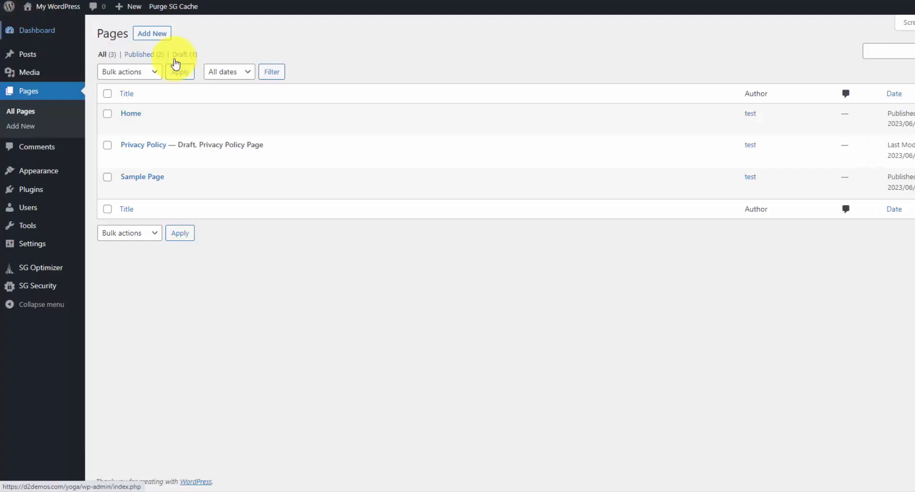
Create a new page titled "About" and set its featured image to the media library photo of women stretching on purple mats
{"action": "left_click", "coordinate": [152, 33]}
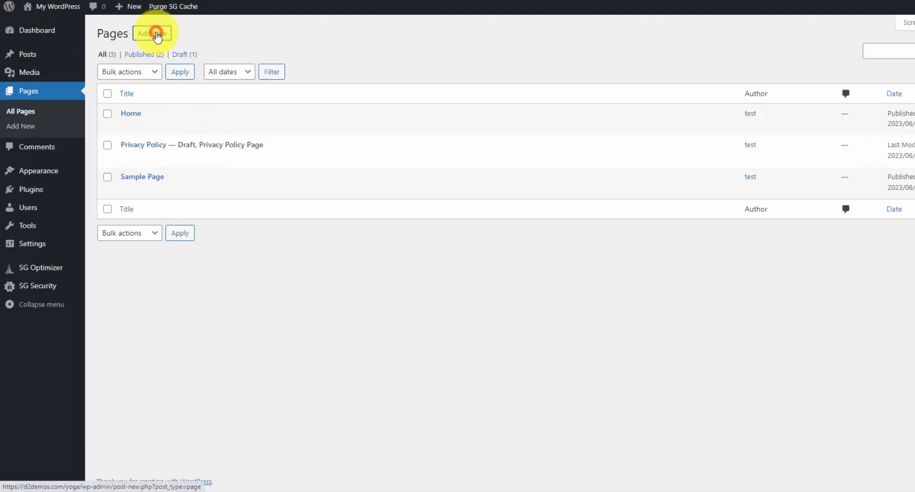
{"action": "type", "text": "About"}
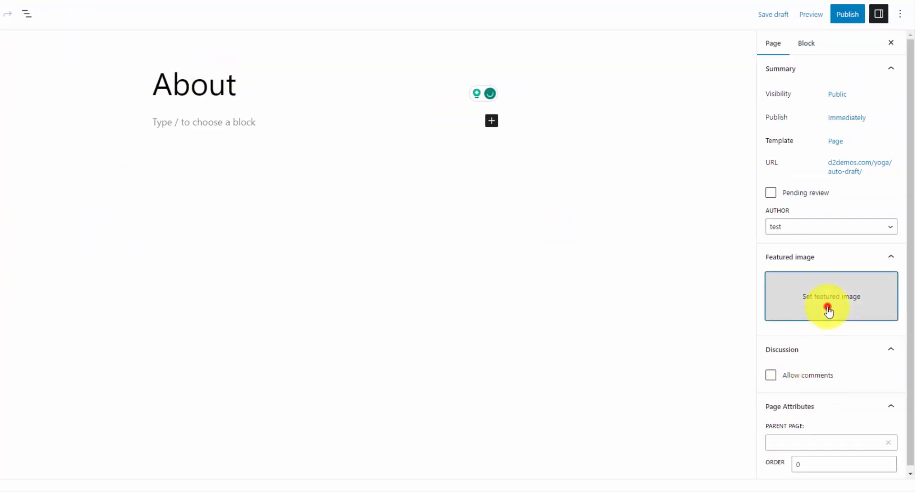
{"action": "left_click", "coordinate": [828, 311]}
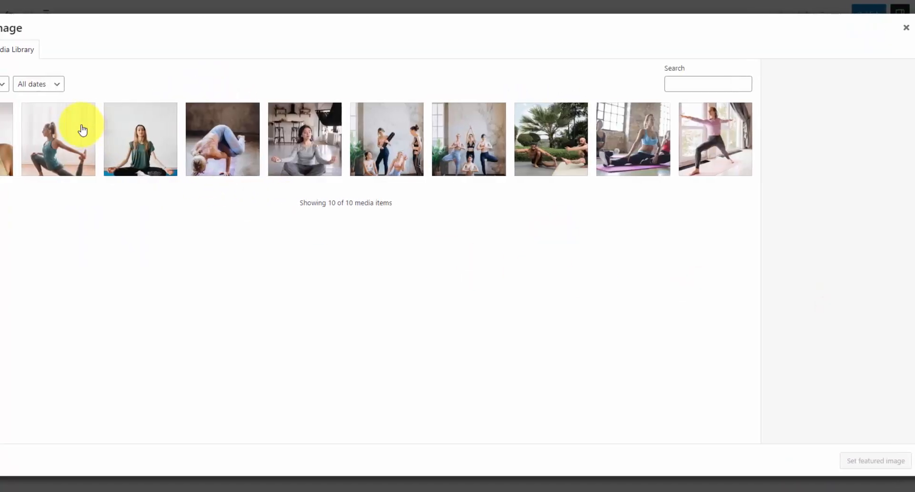
{"action": "left_click", "coordinate": [62, 56]}
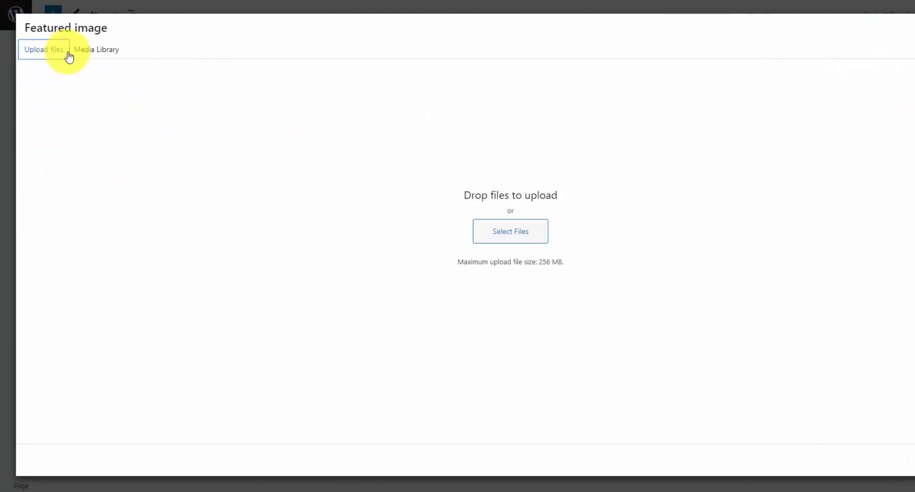
{"action": "left_click", "coordinate": [111, 52]}
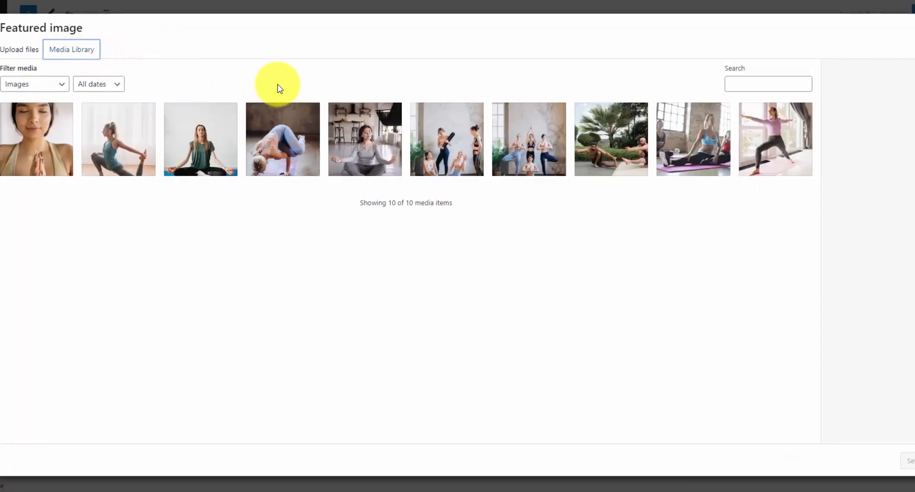
{"action": "left_click", "coordinate": [613, 157]}
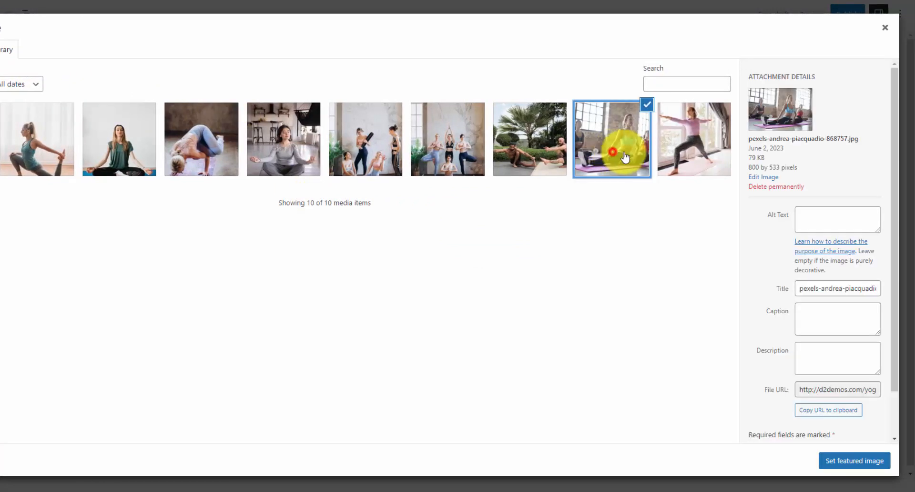
{"action": "left_click", "coordinate": [861, 461]}
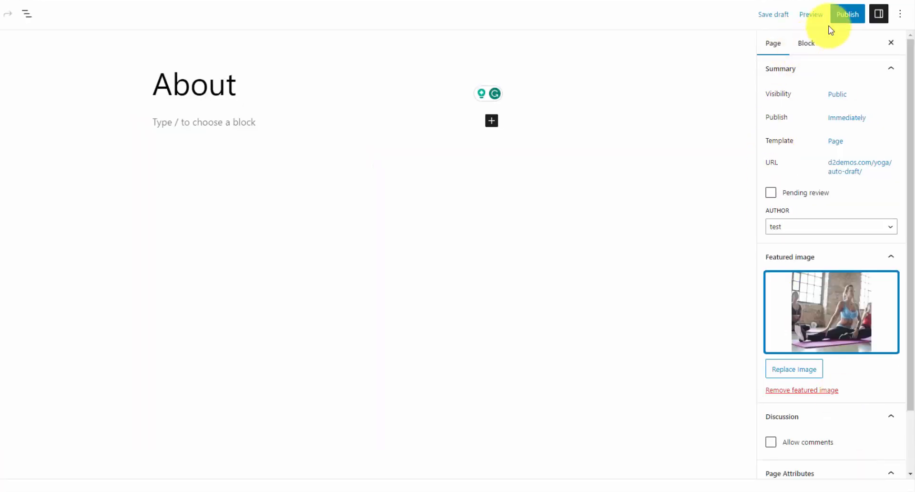
Publish the About page and check the site's list of pages
{"action": "left_click", "coordinate": [845, 15]}
{"action": "left_click", "coordinate": [824, 21]}
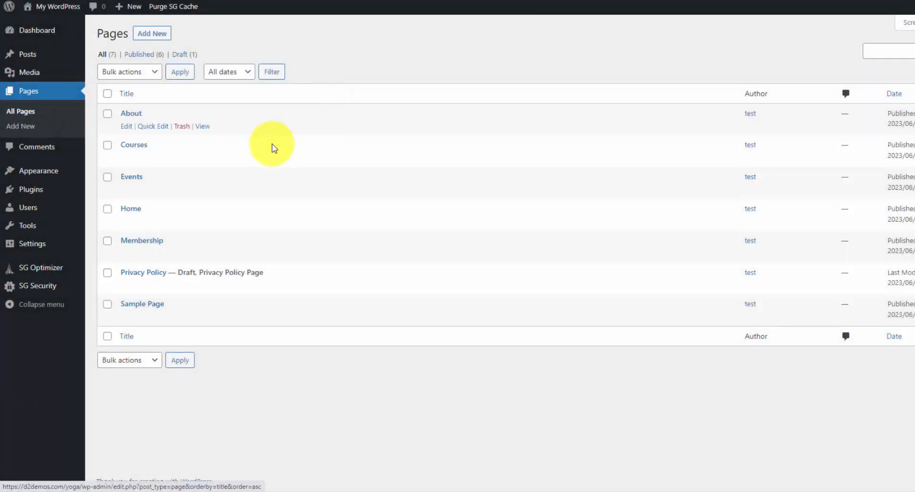
{"action": "mouse_move", "coordinate": [204, 179]}
{"action": "mouse_move", "coordinate": [191, 218]}
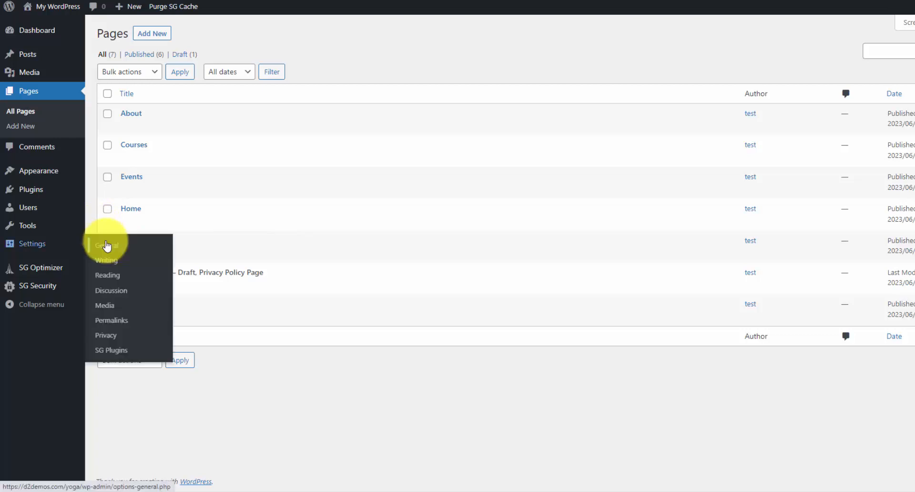
Set the site title to "Harmony Yoga Studio" in the general settings
{"action": "left_click", "coordinate": [107, 245]}
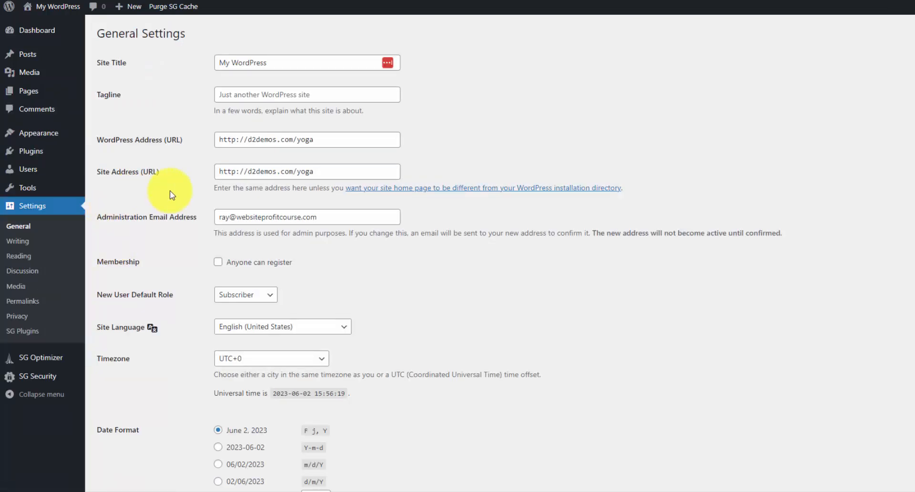
{"action": "left_click", "coordinate": [268, 63]}
{"action": "left_click", "coordinate": [296, 62]}
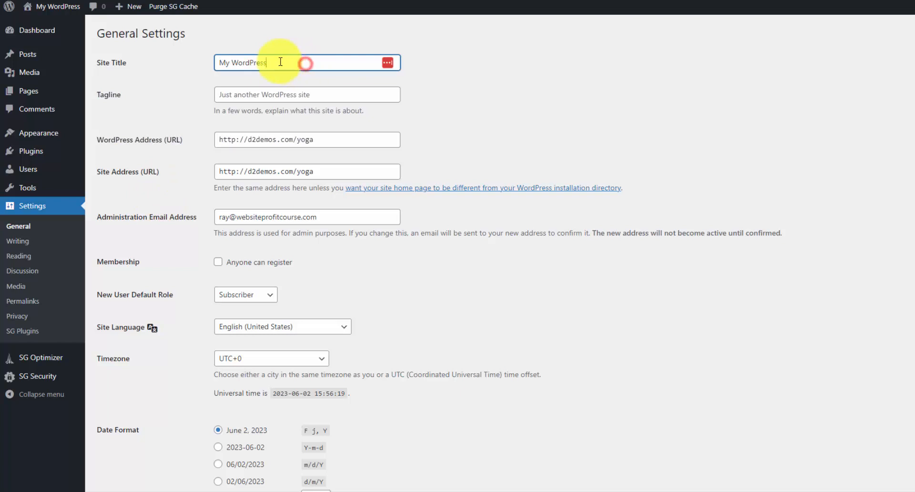
{"action": "left_click_drag", "start_coordinate": [289, 61], "coordinate": [187, 61]}
{"action": "type", "text": "Harmony Yoga Studio"}
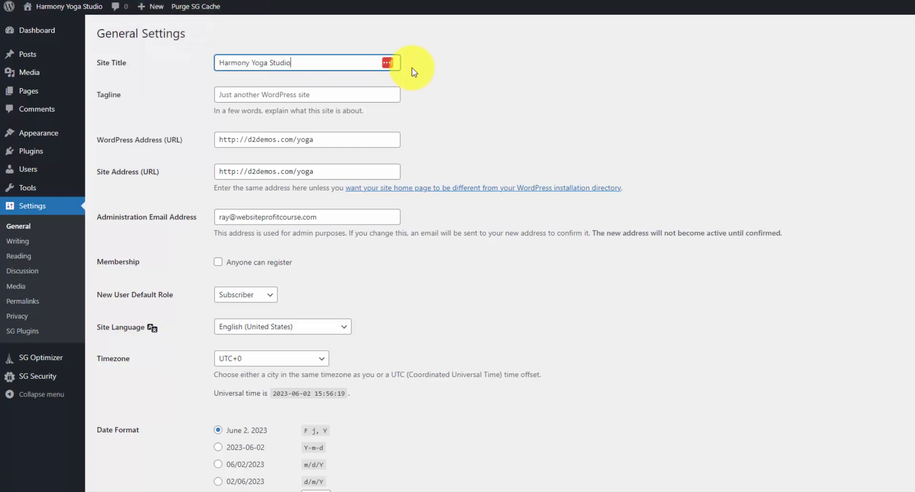
Switch to ChatGPT and ask it to write a 1 line tagline for harmony yoga studio
{"action": "left_click", "coordinate": [190, 0]}
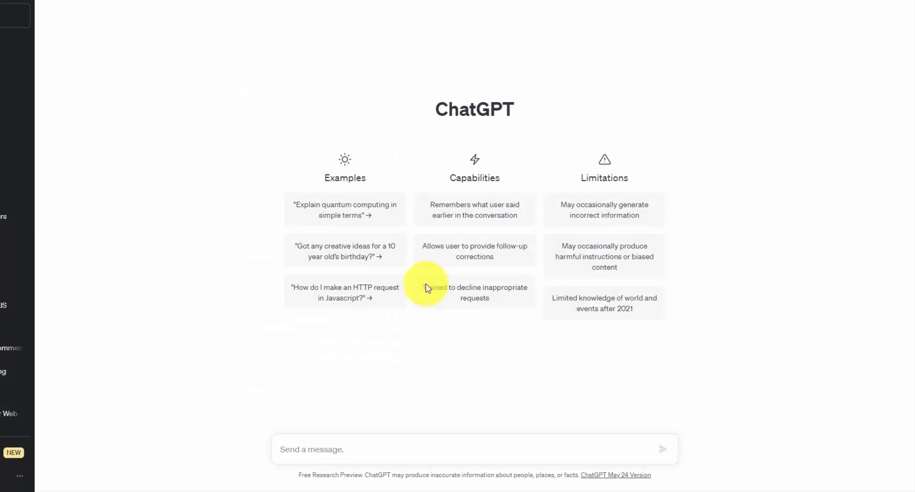
{"action": "left_click", "coordinate": [322, 447]}
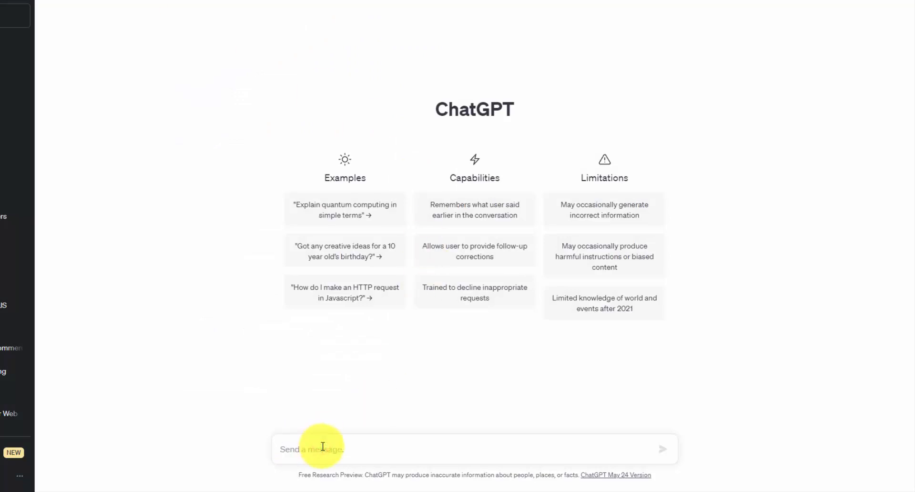
{"action": "type", "text": "write a 1 line tagline for harmony"}
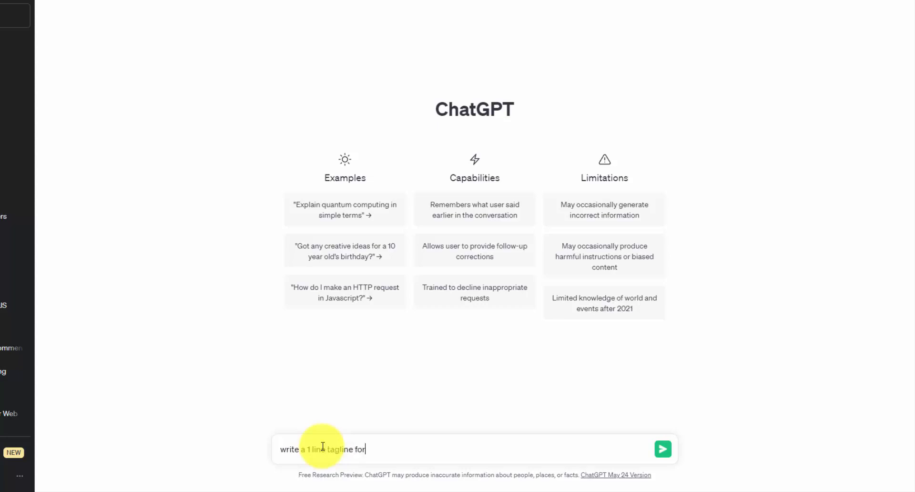
{"action": "type", "text": " yoga studio"}
{"action": "key", "text": "Return"}
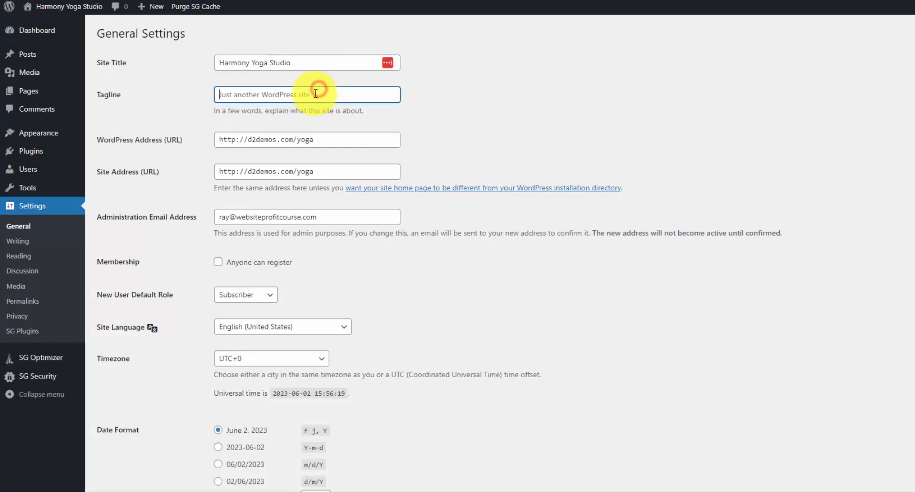
Back in WordPress, set the site tagline to "Unite your mind, body, and soul" and save the general settings
{"action": "triple_click", "coordinate": [317, 92]}
{"action": "type", "text": "Unite your mind, body, and soul"}
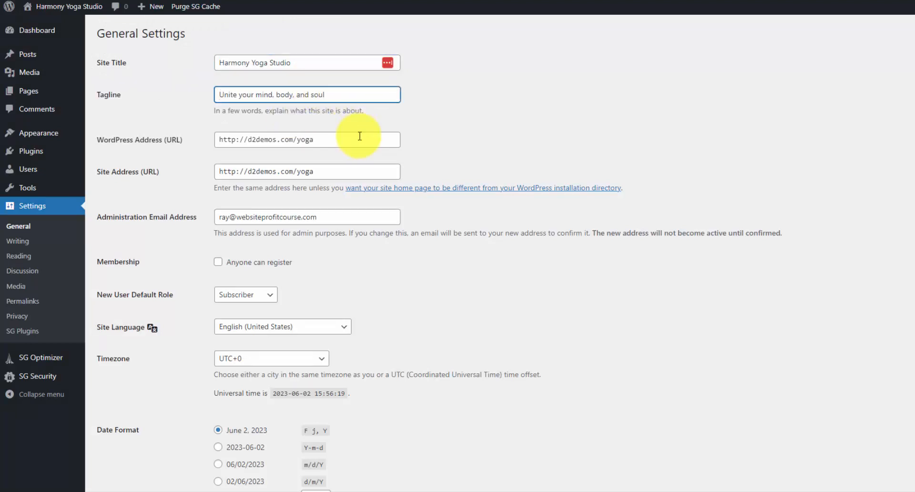
{"action": "scroll", "coordinate": [388, 176], "scroll_direction": "down", "scroll_amount": 3}
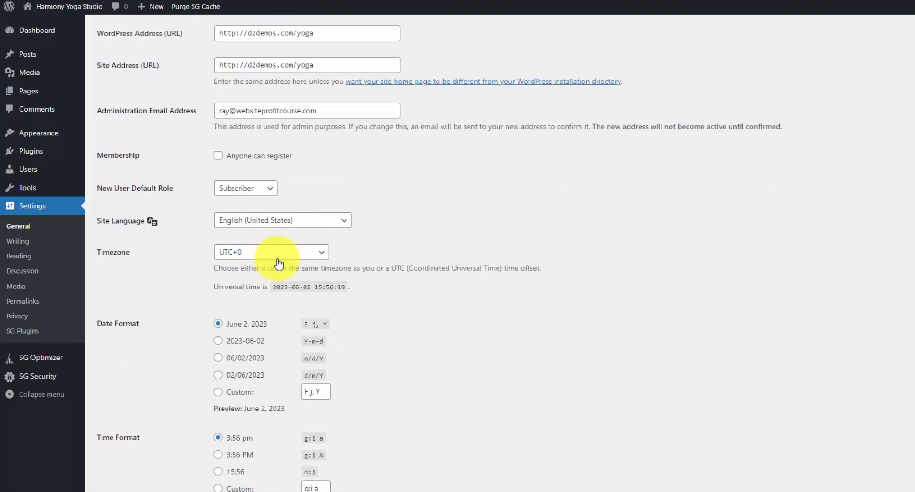
{"action": "scroll", "coordinate": [279, 264], "scroll_direction": "down", "scroll_amount": 3}
{"action": "left_click", "coordinate": [136, 435]}
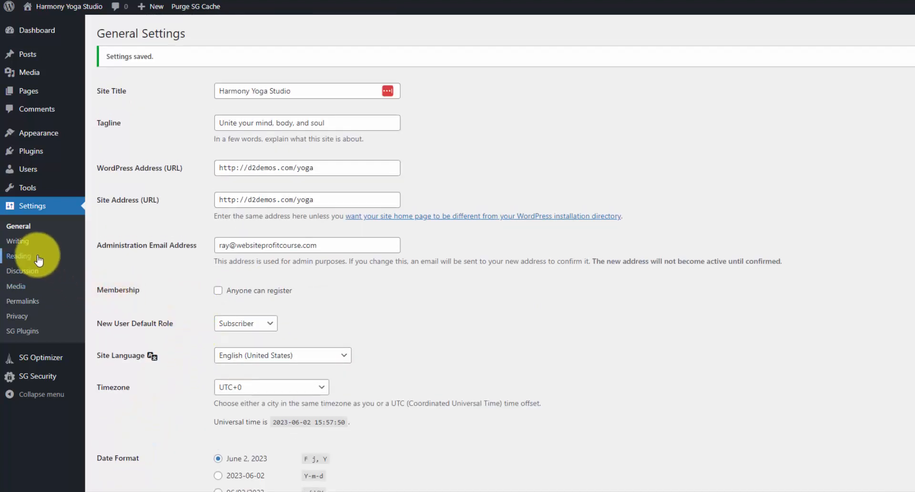
In the reading settings, make the homepage a static page with Home as homepage and Events as posts page, and save
{"action": "left_click", "coordinate": [39, 259]}
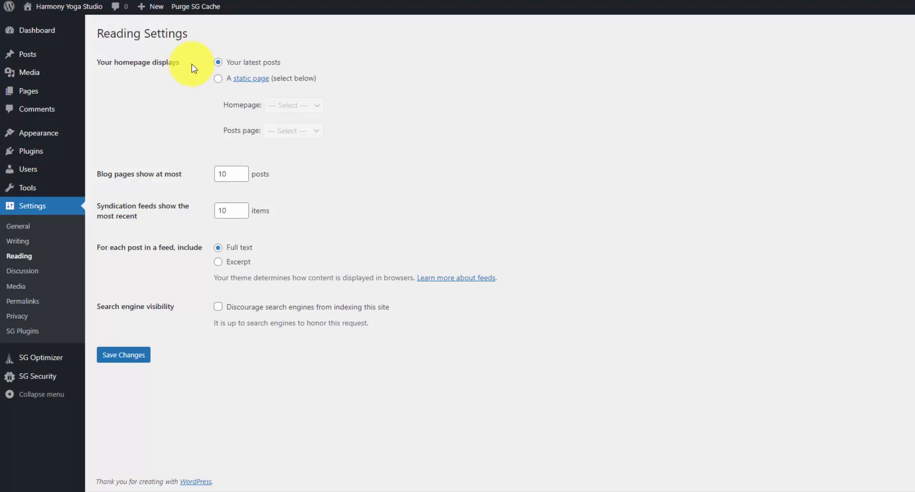
{"action": "left_click", "coordinate": [219, 78]}
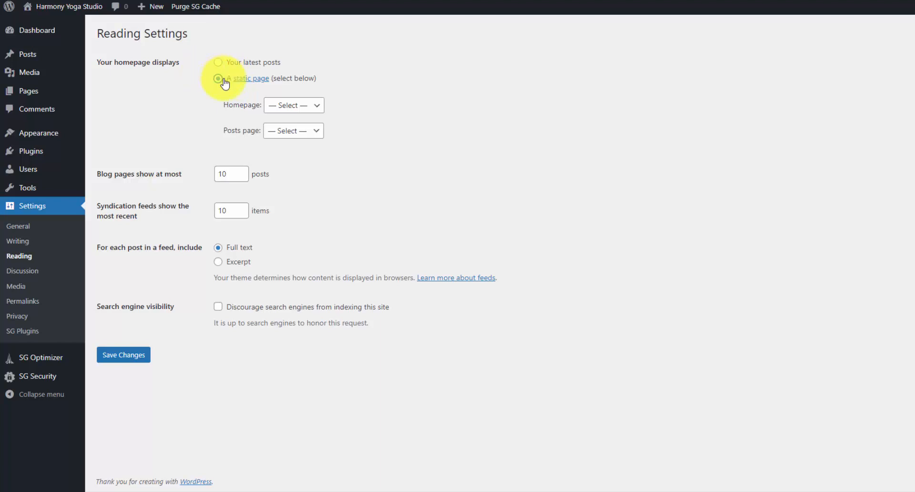
{"action": "left_click", "coordinate": [310, 107]}
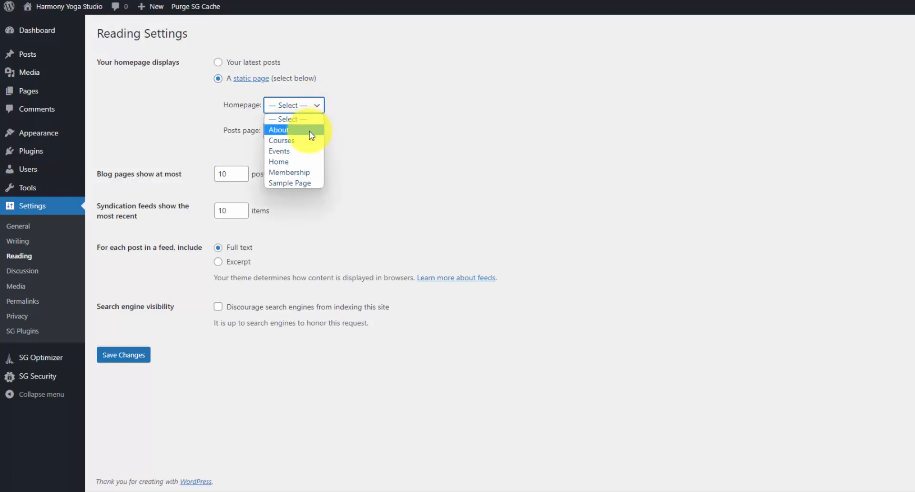
{"action": "left_click", "coordinate": [306, 161]}
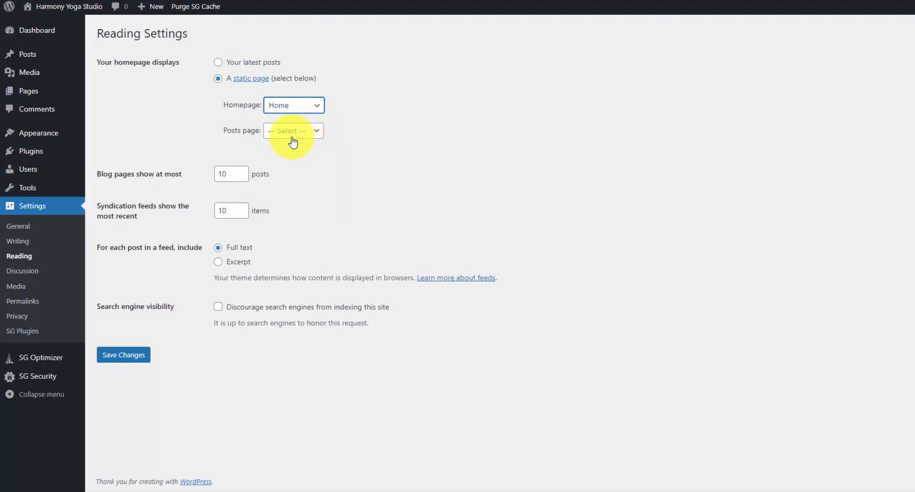
{"action": "left_click", "coordinate": [294, 139]}
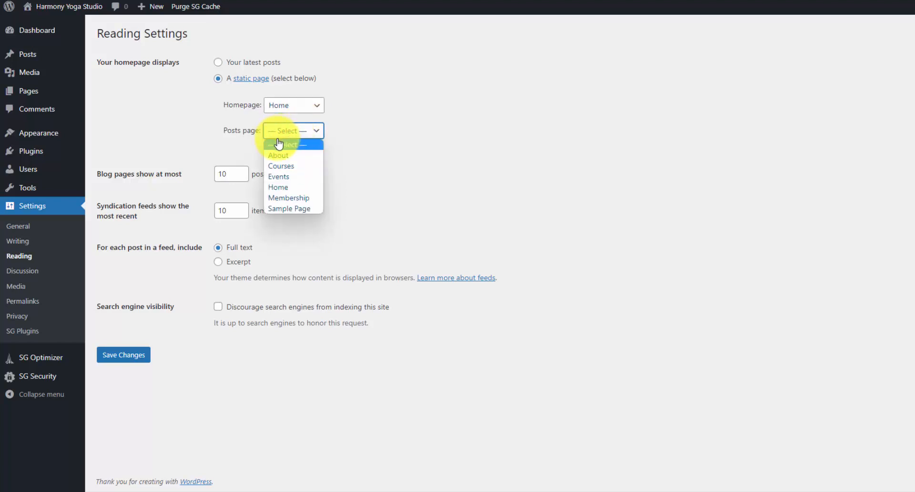
{"action": "left_click", "coordinate": [295, 182]}
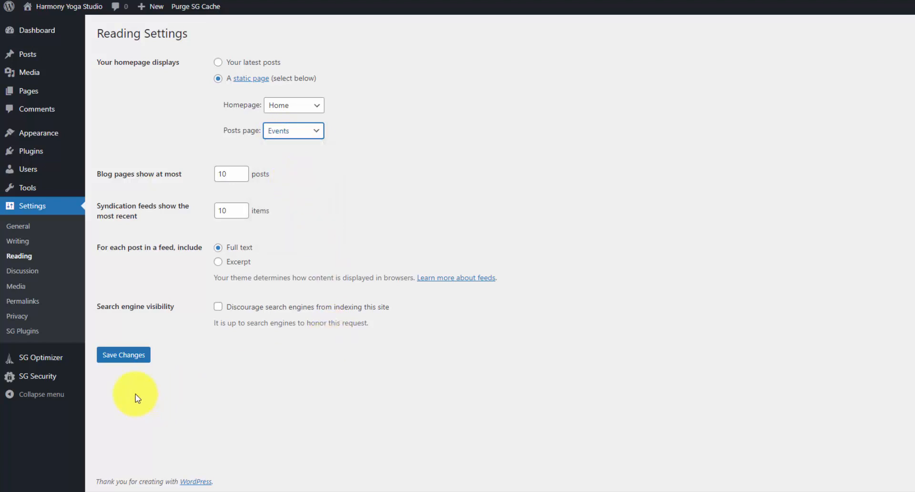
{"action": "left_click", "coordinate": [133, 358]}
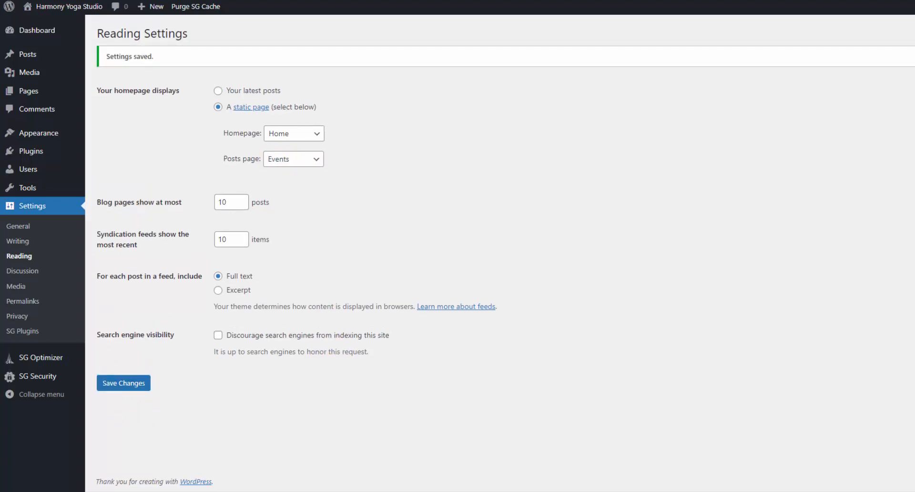
Examine the discussion settings, switching the registered-users-only comment option on and off, and view the permalink settings
{"action": "left_click", "coordinate": [46, 272]}
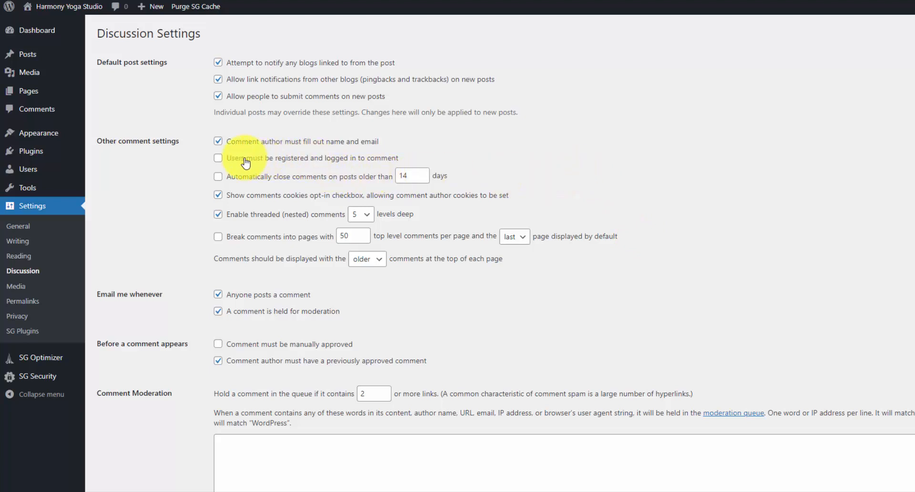
{"action": "left_click", "coordinate": [265, 163]}
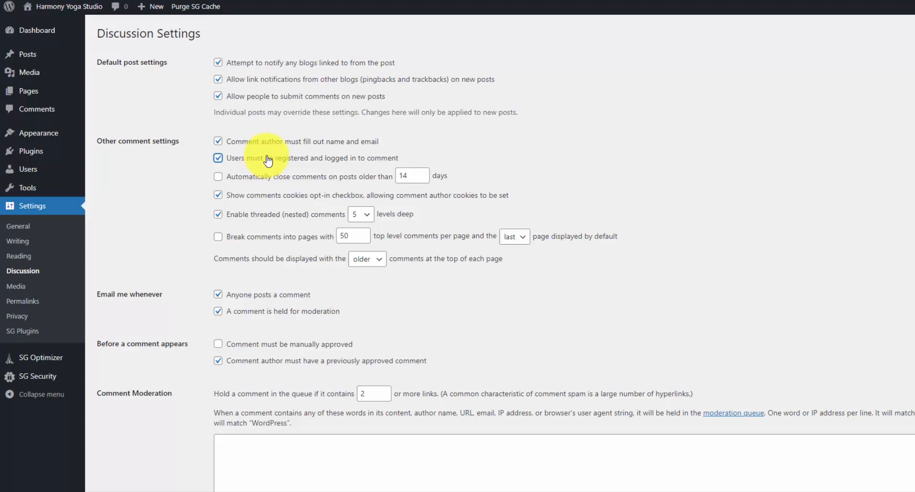
{"action": "left_click", "coordinate": [271, 161]}
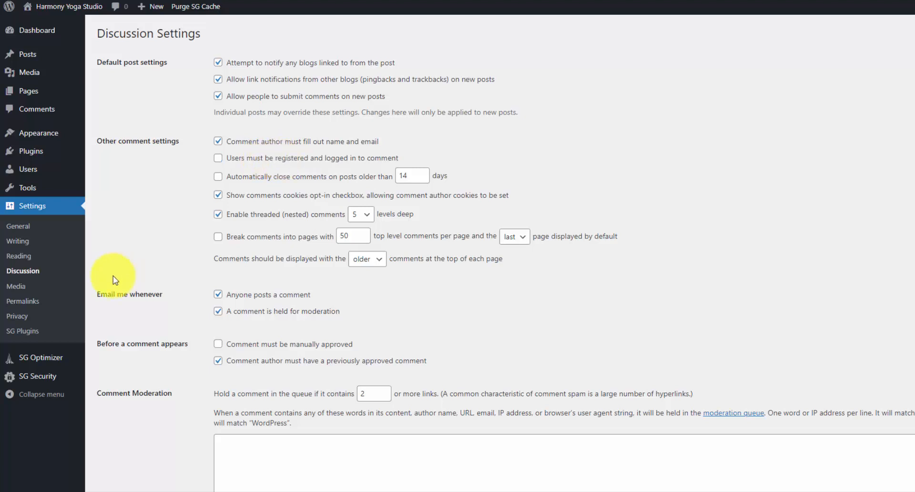
{"action": "left_click", "coordinate": [51, 304]}
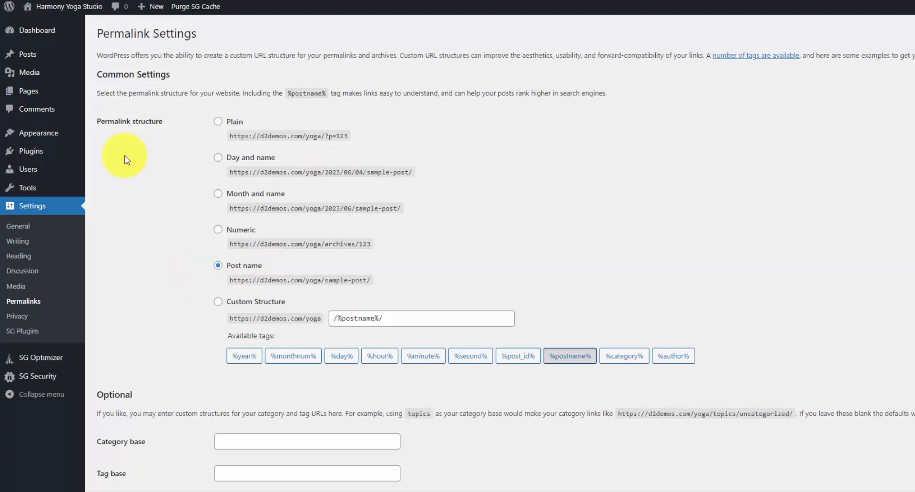
Open the site editor, look through its template parts and templates, and open the previewed Page template for editing
{"action": "mouse_move", "coordinate": [75, 141]}
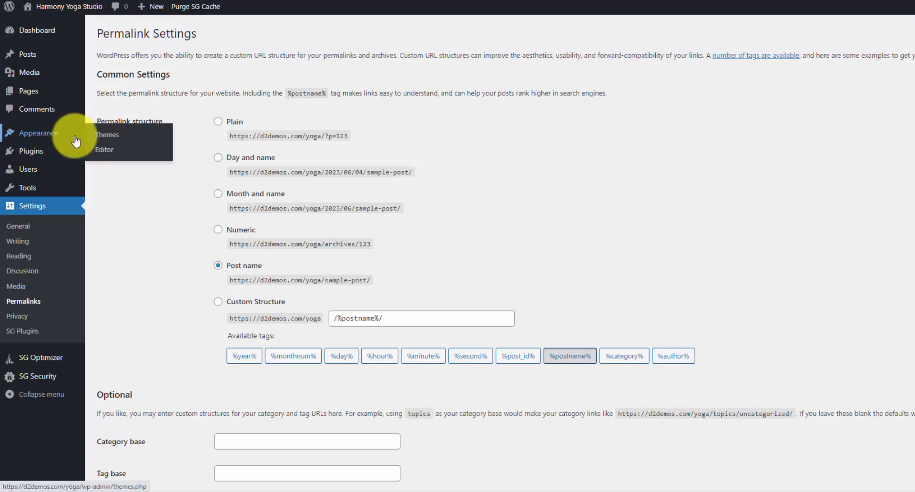
{"action": "left_click", "coordinate": [119, 154]}
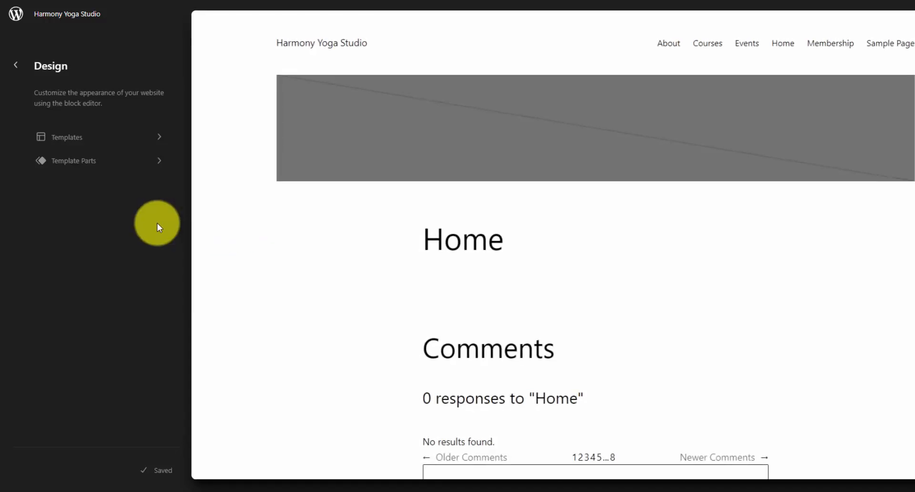
{"action": "left_click", "coordinate": [141, 163]}
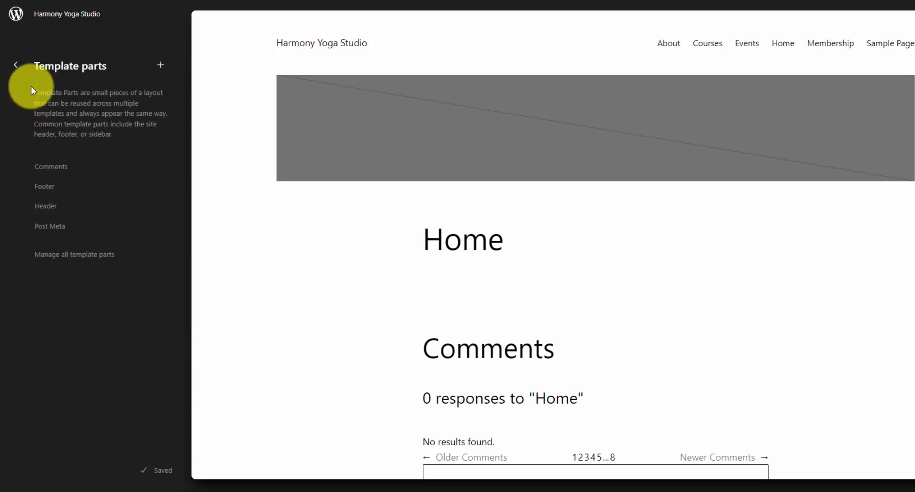
{"action": "left_click", "coordinate": [16, 65]}
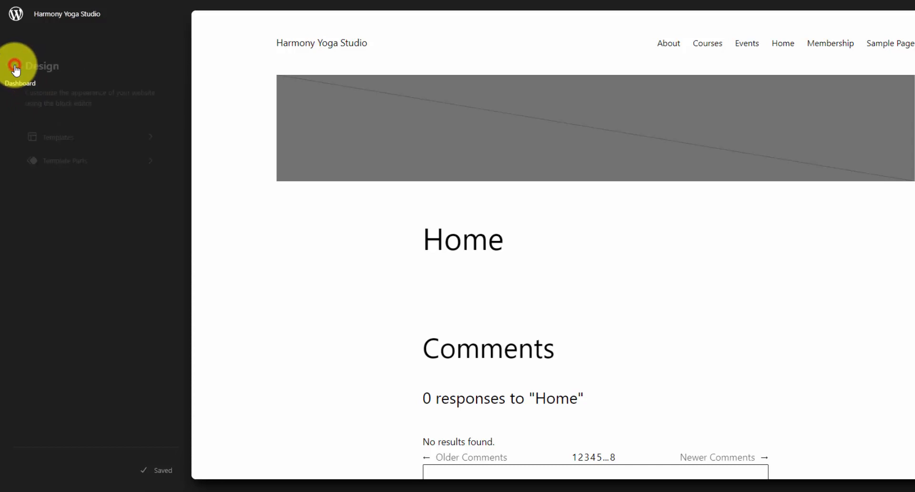
{"action": "left_click", "coordinate": [91, 139]}
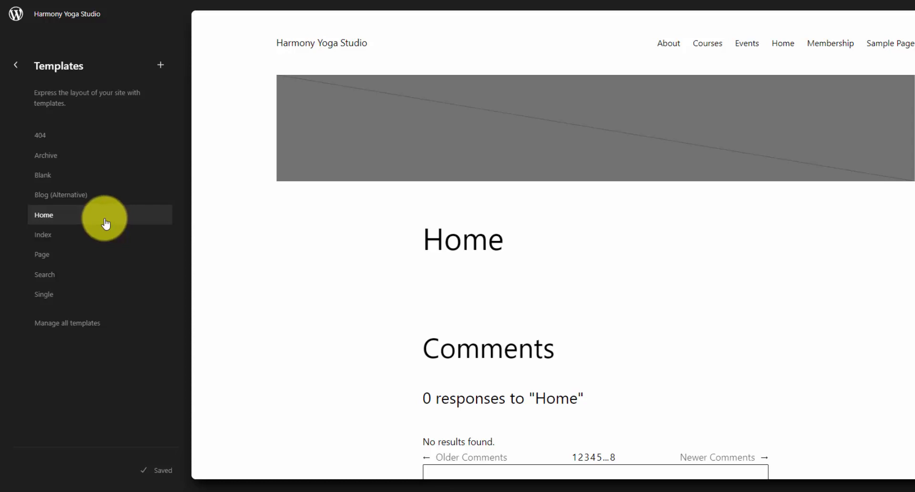
{"action": "left_click", "coordinate": [805, 234]}
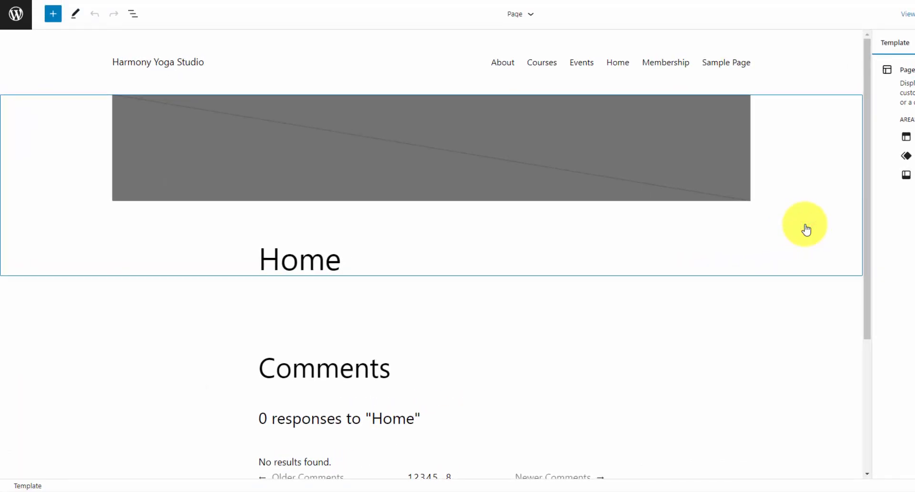
View the Page template's description, and expand the Header in the block list down to its Row contents
{"action": "left_click", "coordinate": [531, 19]}
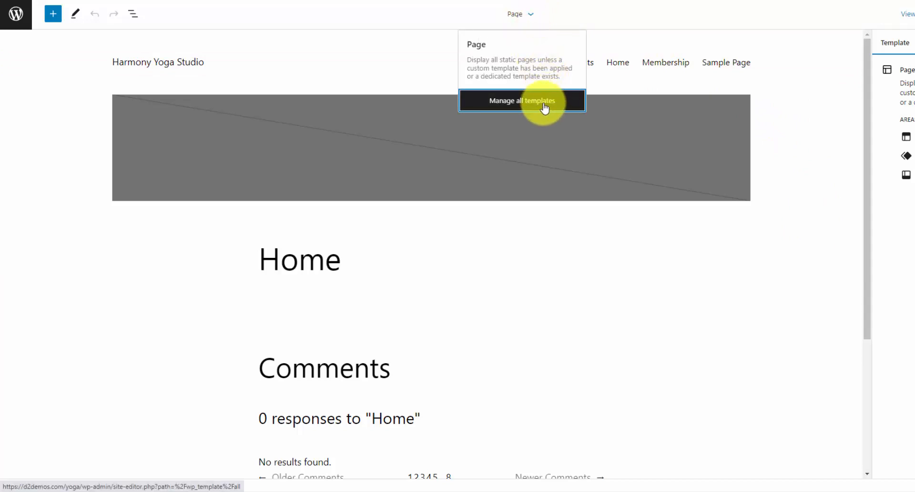
{"action": "left_click", "coordinate": [592, 19]}
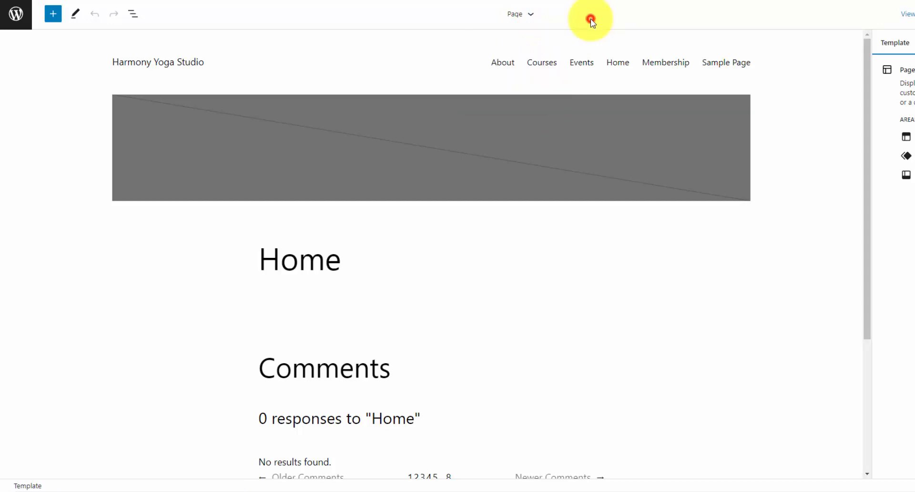
{"action": "left_click", "coordinate": [136, 15]}
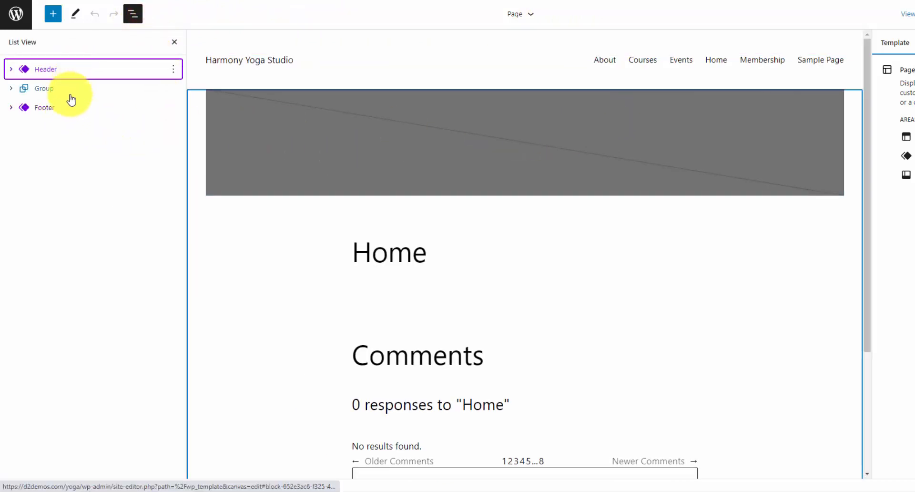
{"action": "left_click", "coordinate": [11, 69]}
{"action": "left_click", "coordinate": [23, 88]}
{"action": "left_click", "coordinate": [38, 107]}
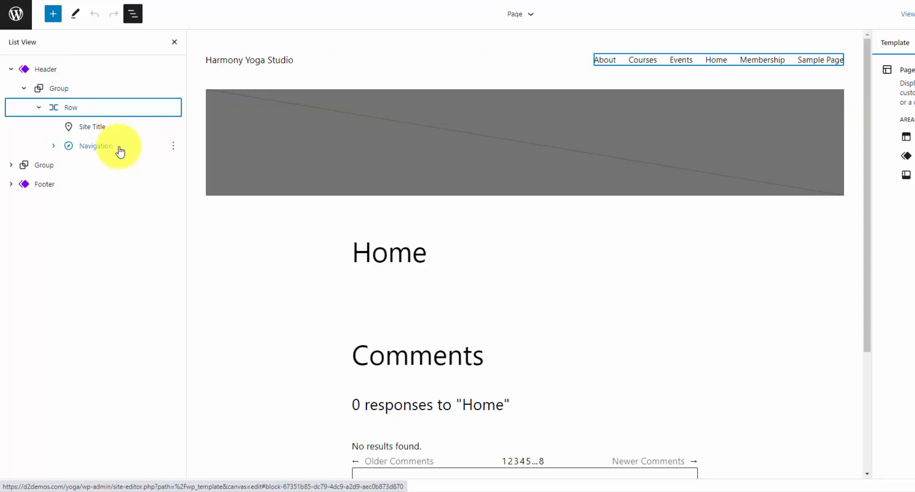
Select the Home title block in the Page template and examine its link settings and style options alongside the template information
{"action": "left_click", "coordinate": [486, 251]}
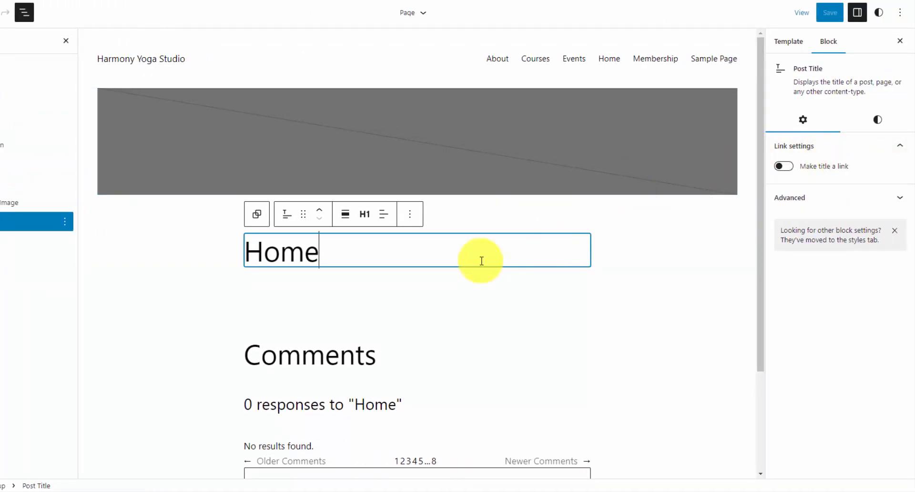
{"action": "left_click", "coordinate": [510, 255]}
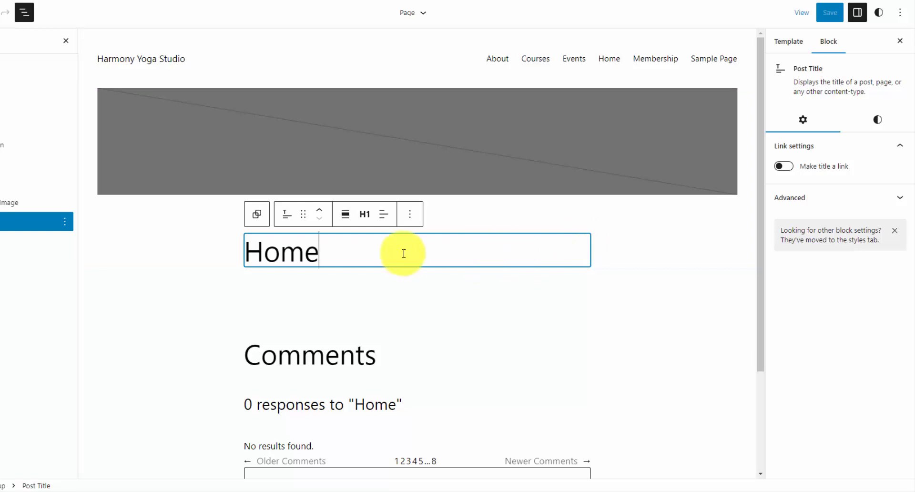
{"action": "left_click", "coordinate": [359, 253]}
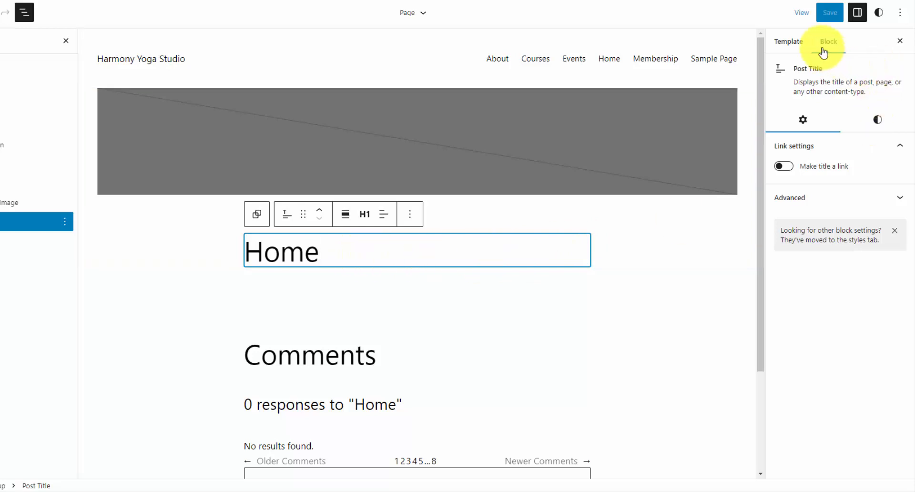
{"action": "left_click", "coordinate": [803, 42]}
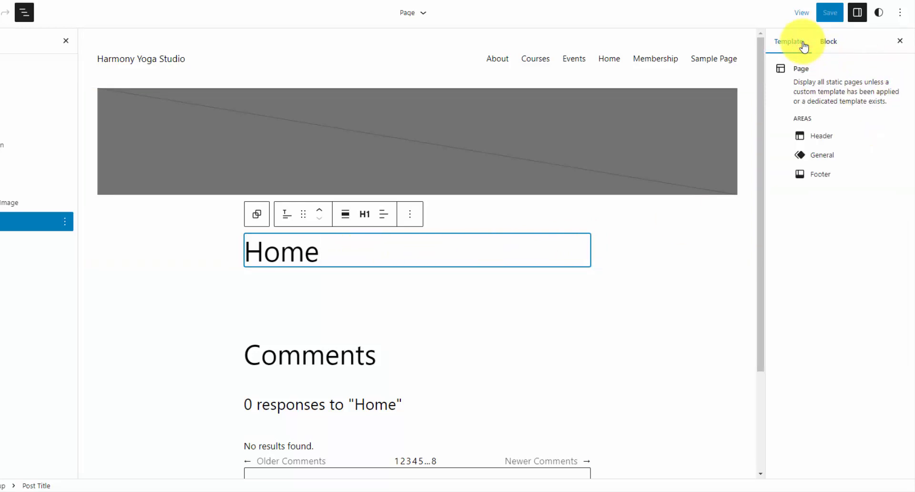
{"action": "left_click", "coordinate": [830, 42]}
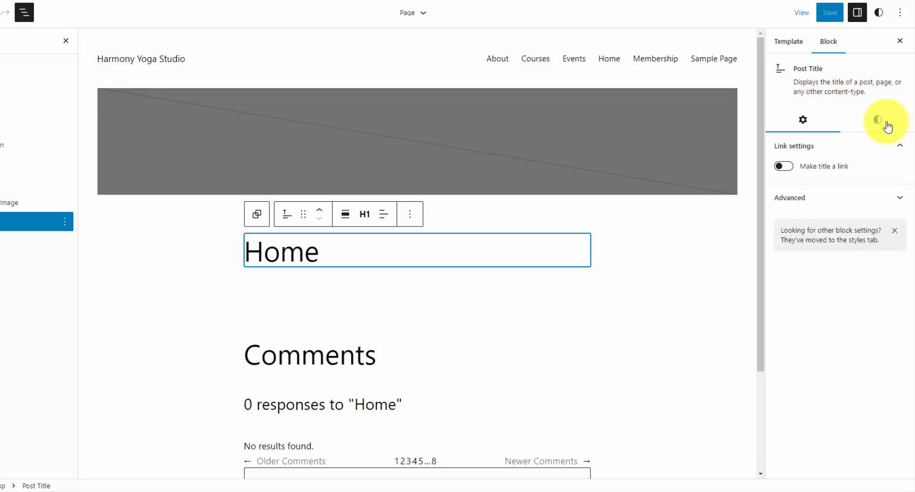
{"action": "left_click", "coordinate": [878, 128]}
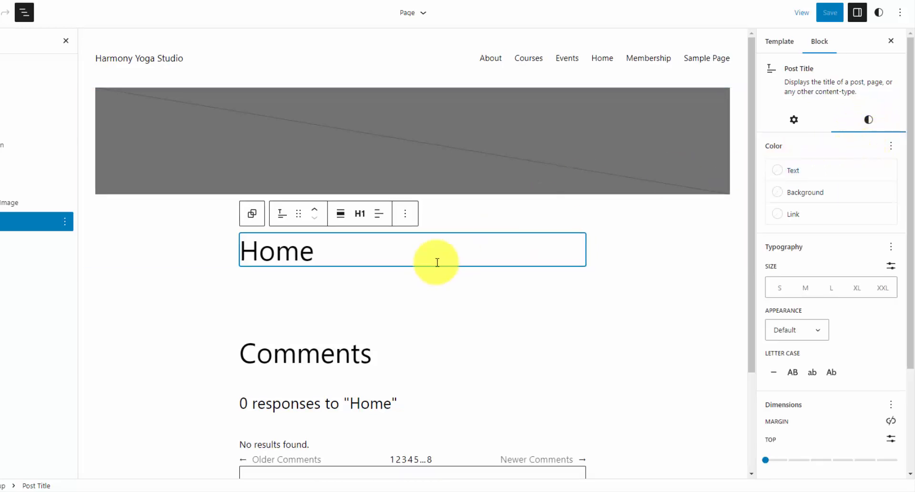
{"action": "left_click", "coordinate": [797, 123]}
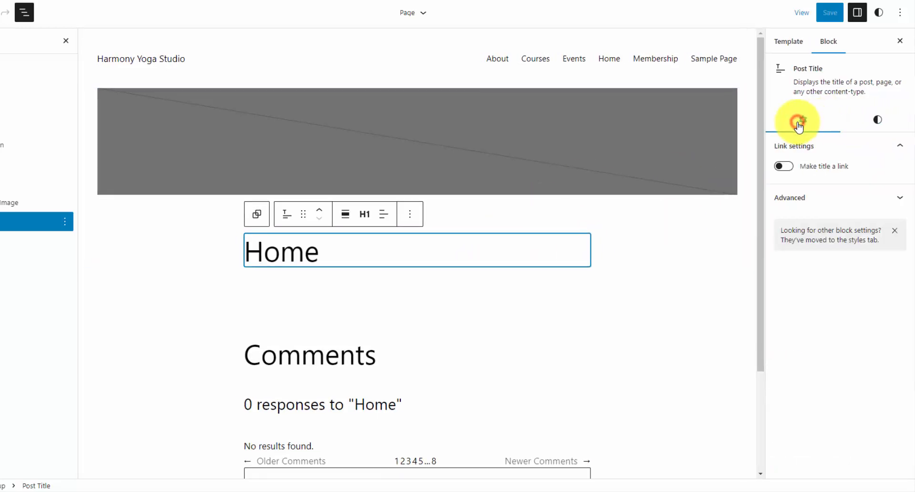
Open the site-wide Styles and look through the style variations and the list of individually customizable blocks
{"action": "left_click", "coordinate": [862, 14]}
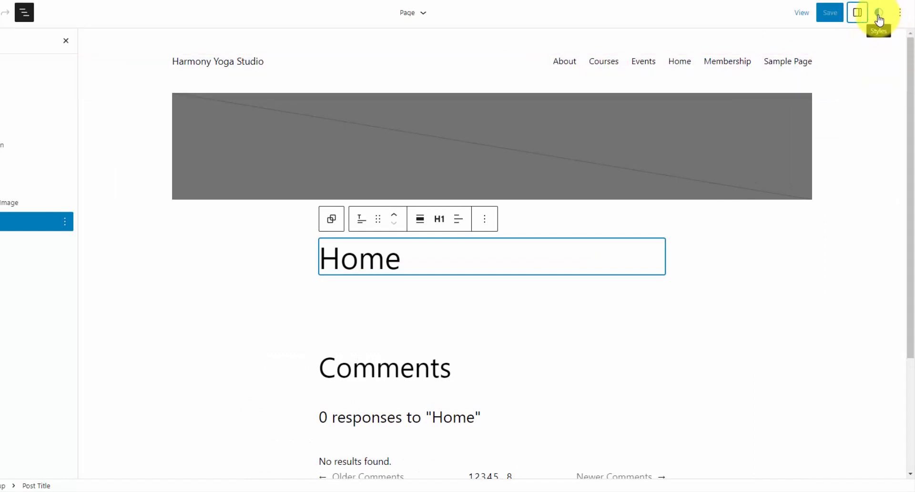
{"action": "left_click", "coordinate": [880, 19]}
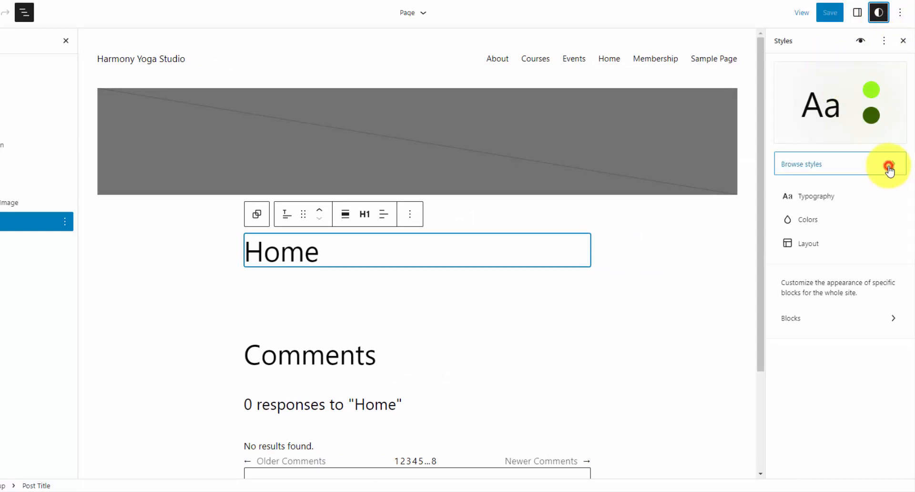
{"action": "left_click", "coordinate": [890, 170]}
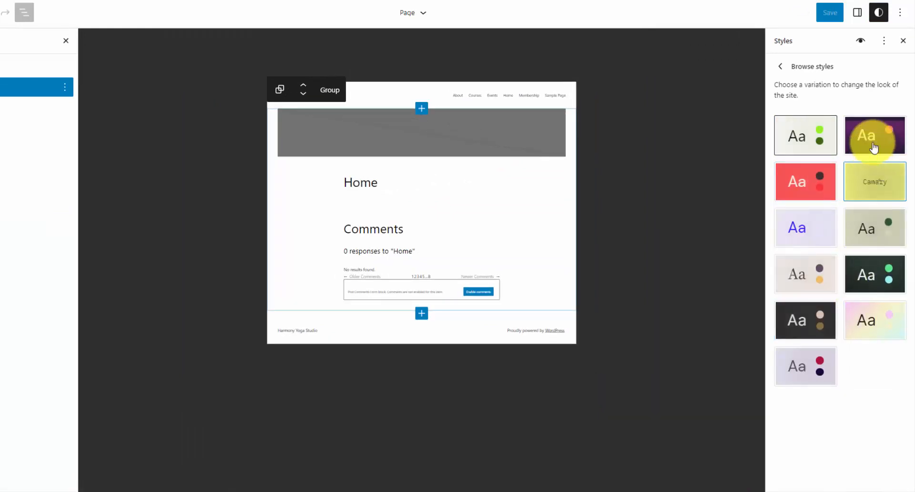
{"action": "left_click", "coordinate": [780, 67]}
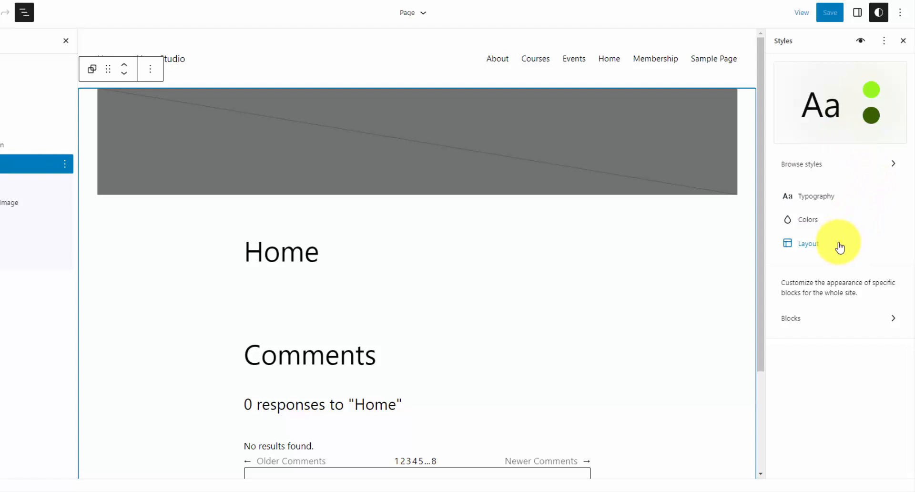
{"action": "left_click", "coordinate": [834, 323]}
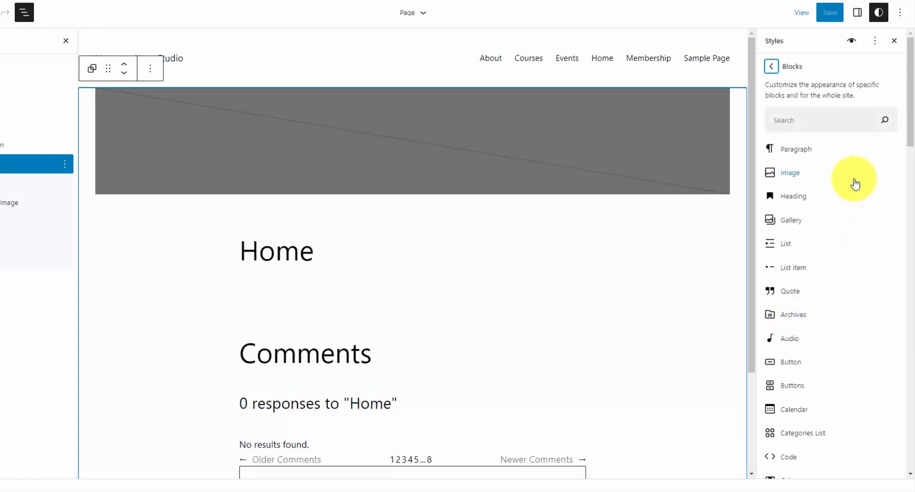
{"action": "left_click", "coordinate": [771, 67]}
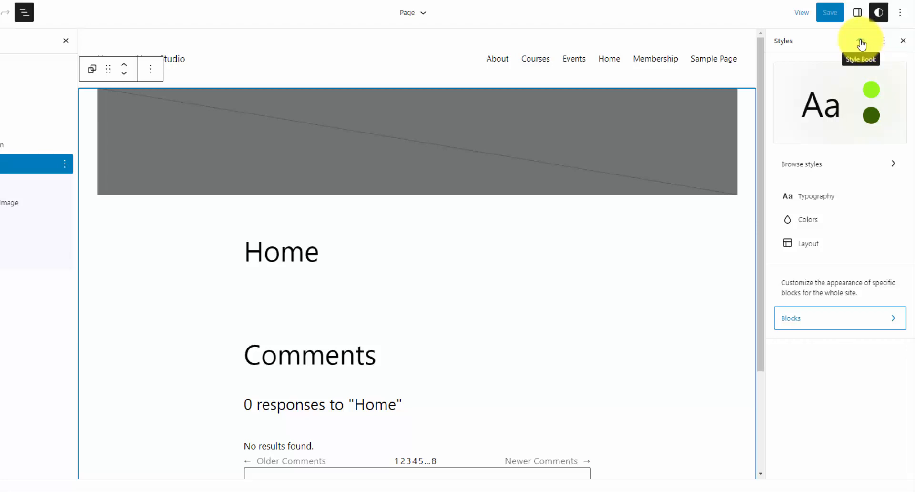
Examine the text, media and design block samples in the Style Book, and close it
{"action": "left_click", "coordinate": [862, 45]}
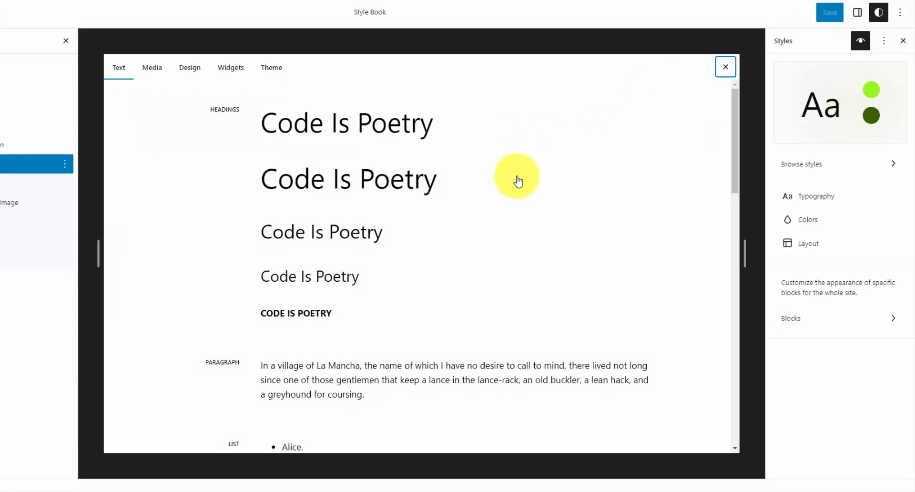
{"action": "scroll", "coordinate": [294, 200], "scroll_direction": "down", "scroll_amount": 3}
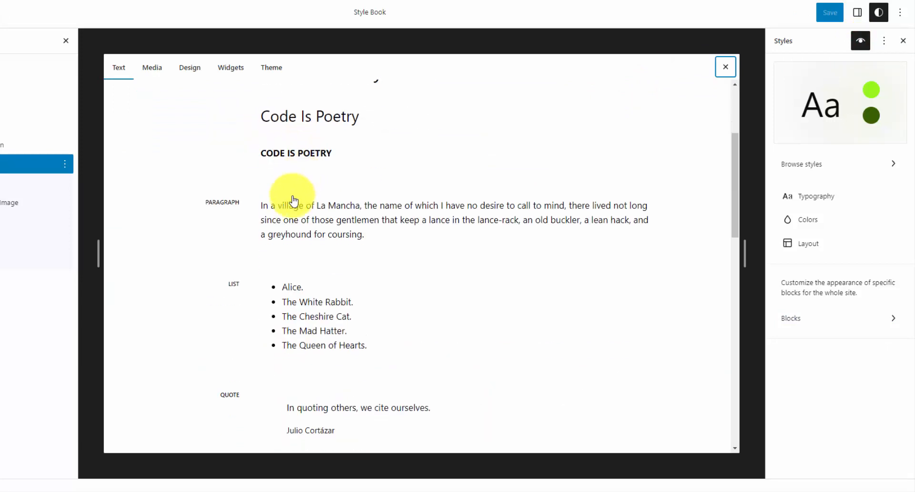
{"action": "scroll", "coordinate": [295, 200], "scroll_direction": "down", "scroll_amount": 4}
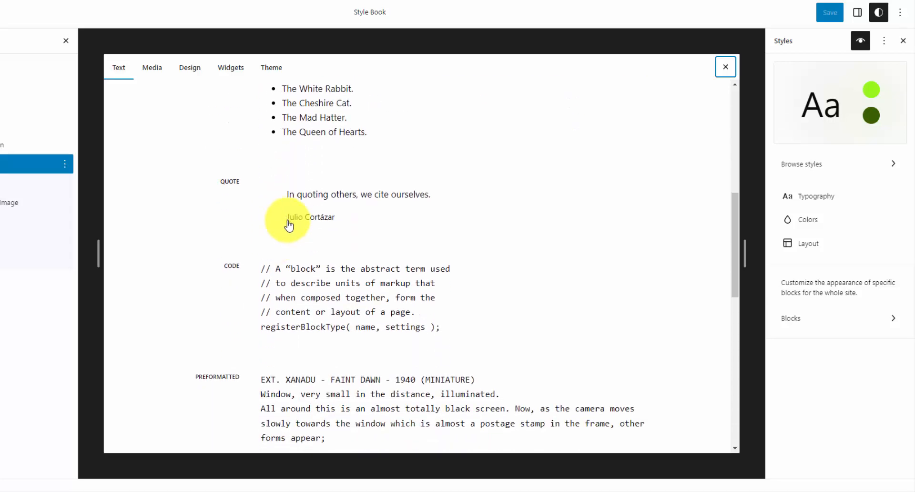
{"action": "left_click", "coordinate": [155, 69]}
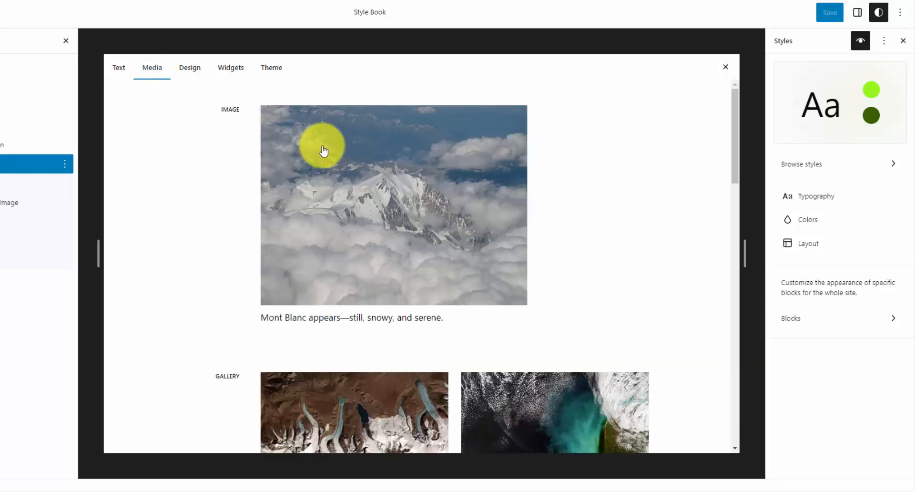
{"action": "scroll", "coordinate": [319, 150], "scroll_direction": "down", "scroll_amount": 4}
{"action": "scroll", "coordinate": [318, 150], "scroll_direction": "down", "scroll_amount": 4}
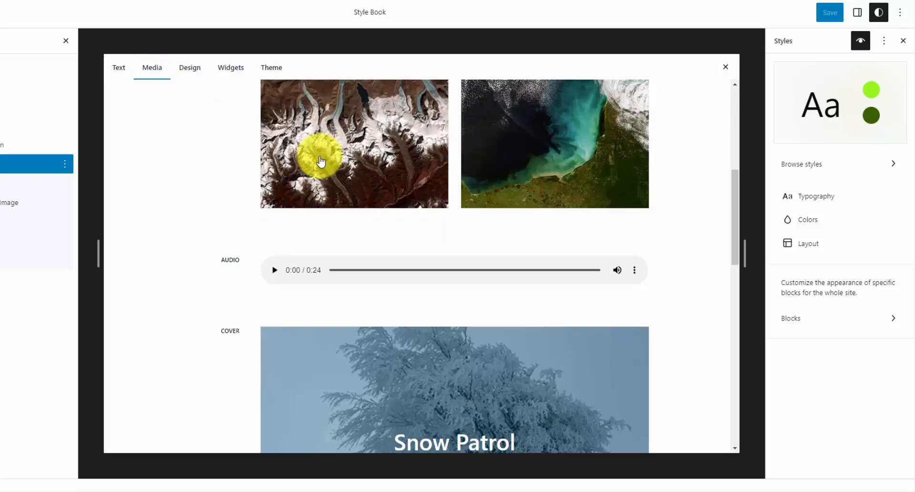
{"action": "scroll", "coordinate": [306, 163], "scroll_direction": "down", "scroll_amount": 2}
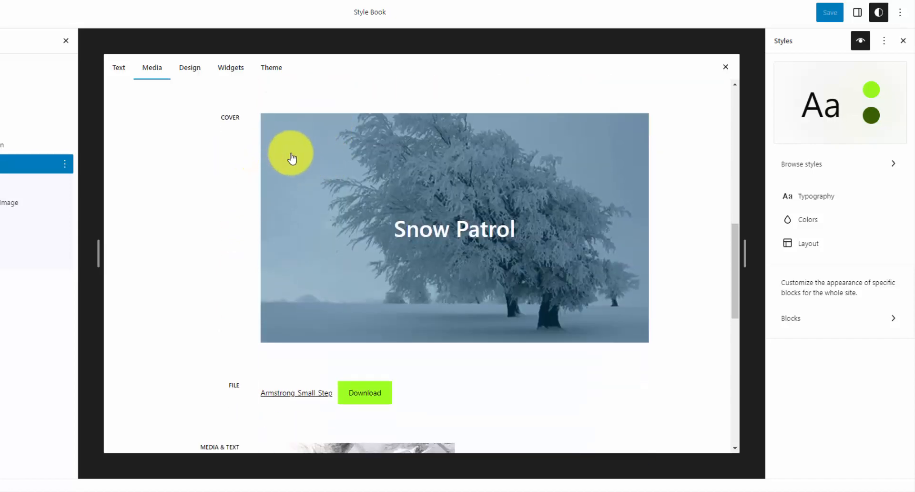
{"action": "scroll", "coordinate": [292, 157], "scroll_direction": "up", "scroll_amount": 10}
{"action": "left_click", "coordinate": [193, 67]}
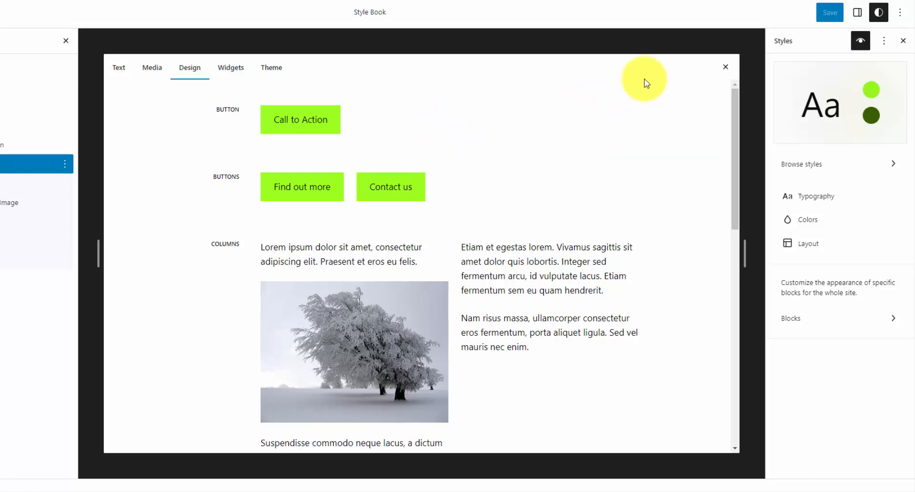
{"action": "left_click", "coordinate": [725, 67]}
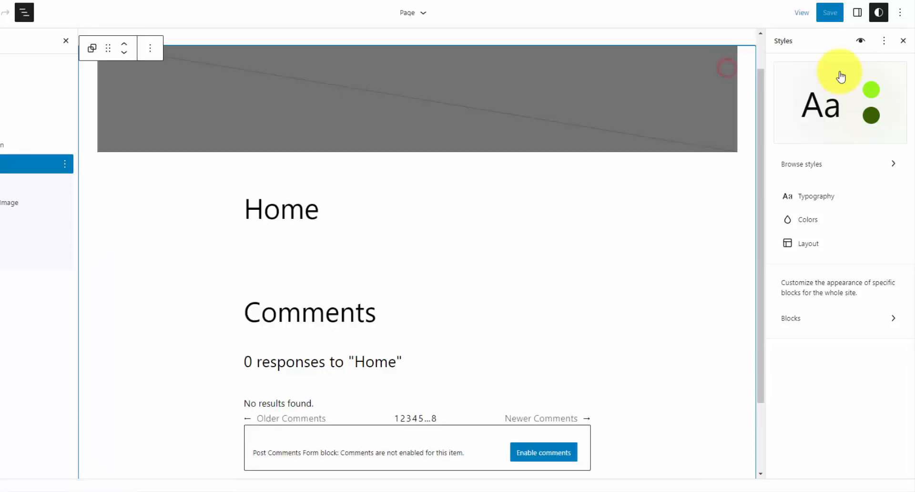
Preview the Page template at Mobile size and return to the Desktop view
{"action": "left_click", "coordinate": [803, 14]}
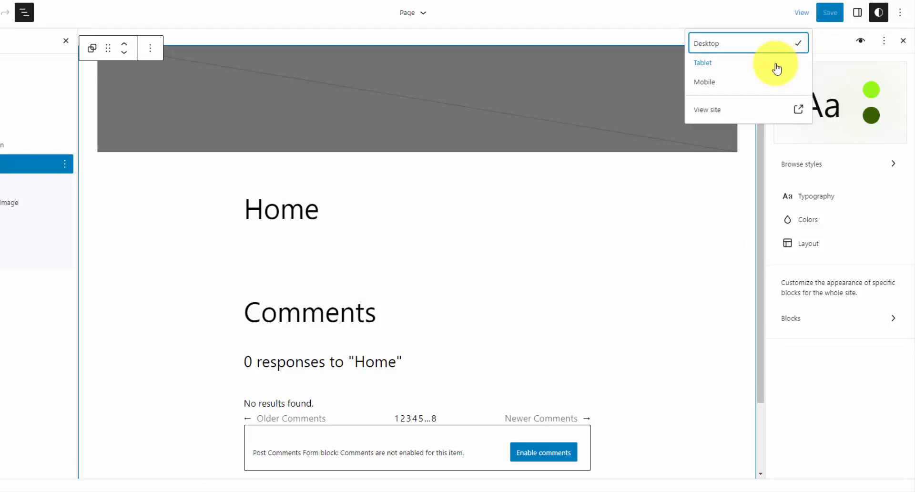
{"action": "left_click", "coordinate": [776, 80]}
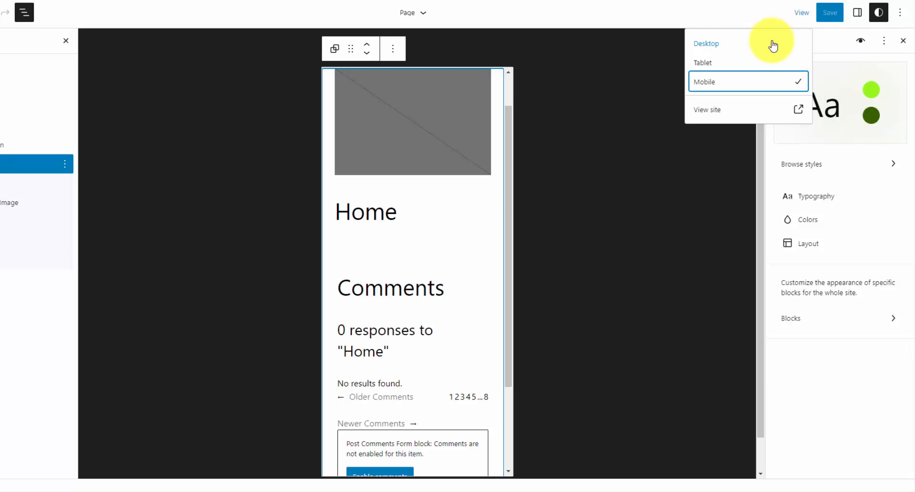
{"action": "left_click", "coordinate": [775, 46]}
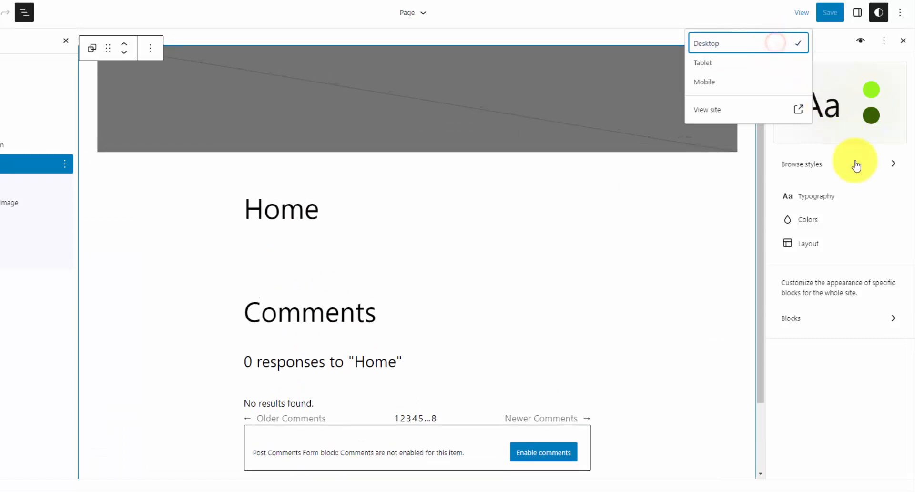
{"action": "left_click", "coordinate": [885, 184]}
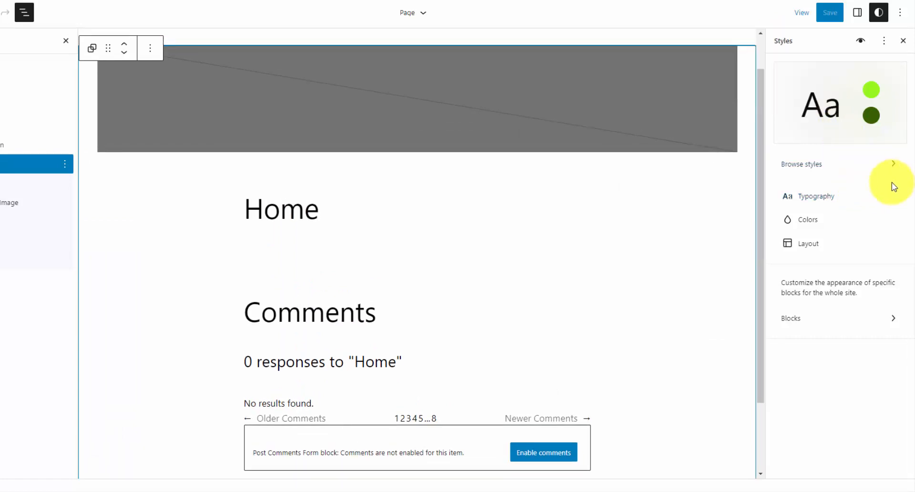
Set the font of the site's Text element to DM Sans in the global typography styles
{"action": "left_click", "coordinate": [882, 200]}
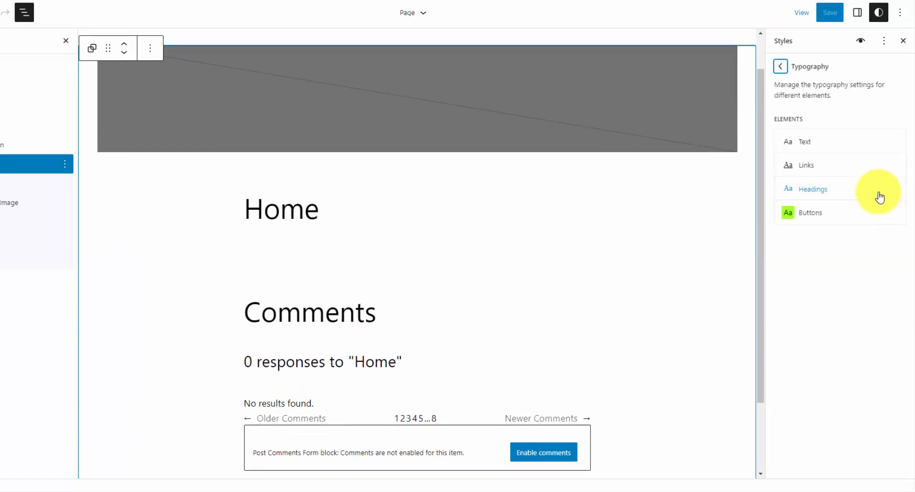
{"action": "left_click", "coordinate": [842, 142]}
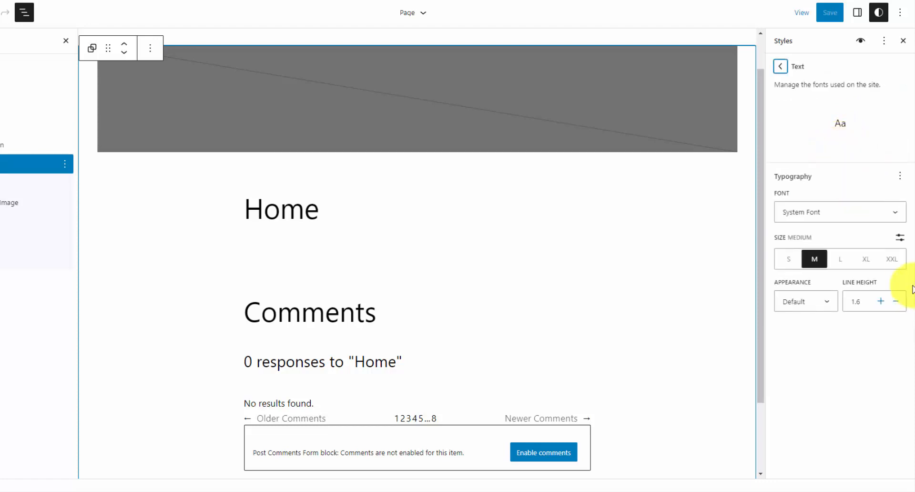
{"action": "left_click", "coordinate": [896, 214]}
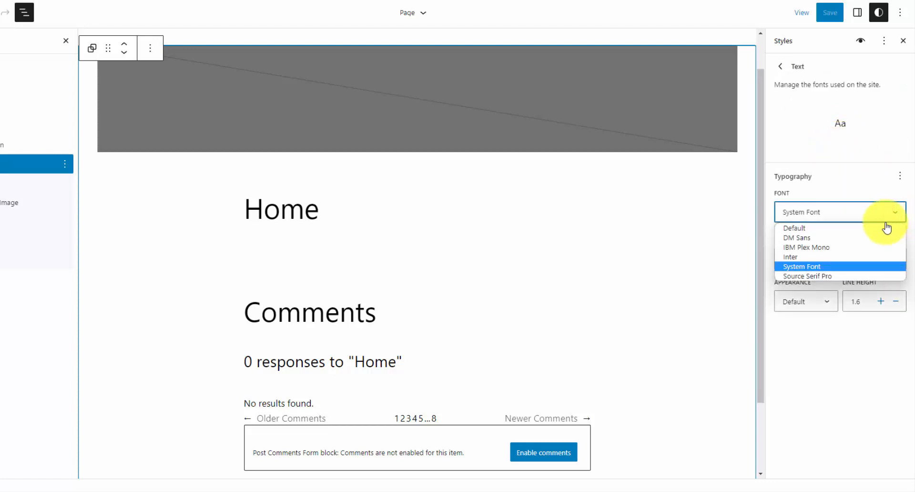
{"action": "left_click", "coordinate": [856, 238]}
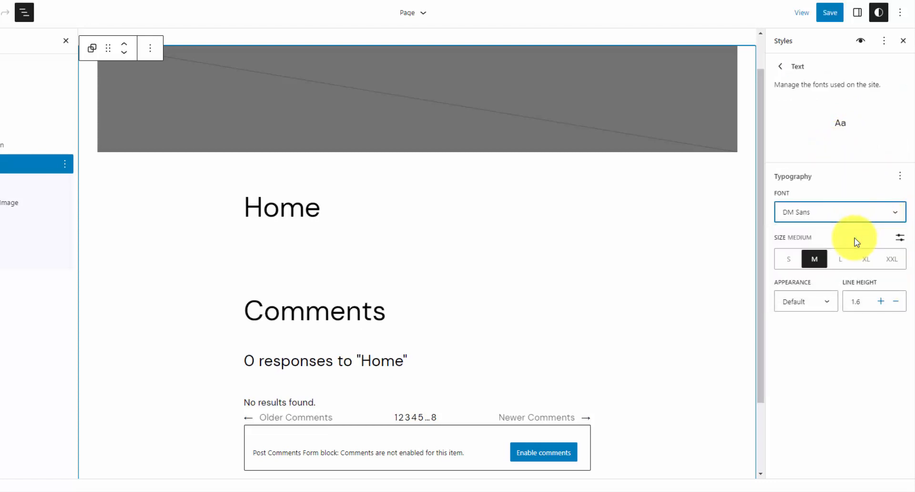
{"action": "left_click", "coordinate": [789, 67]}
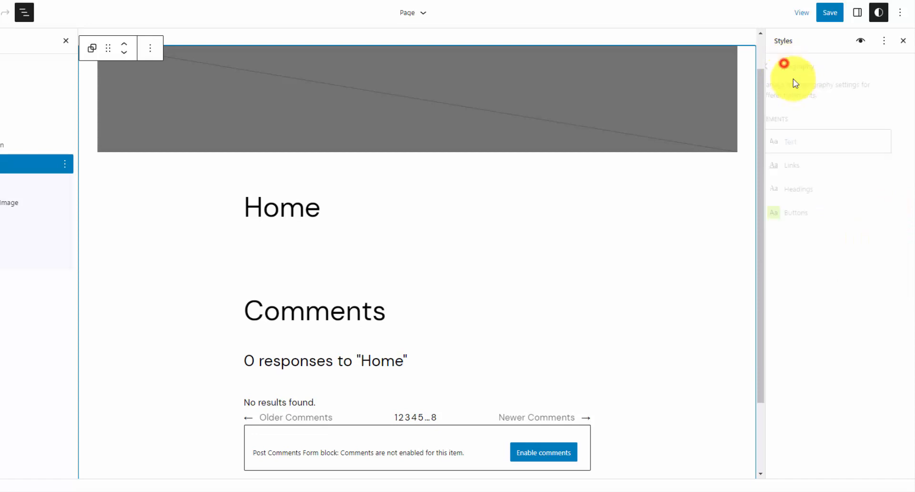
Set the appearance of all headings to Extra Bold in the global typography styles
{"action": "left_click", "coordinate": [834, 187]}
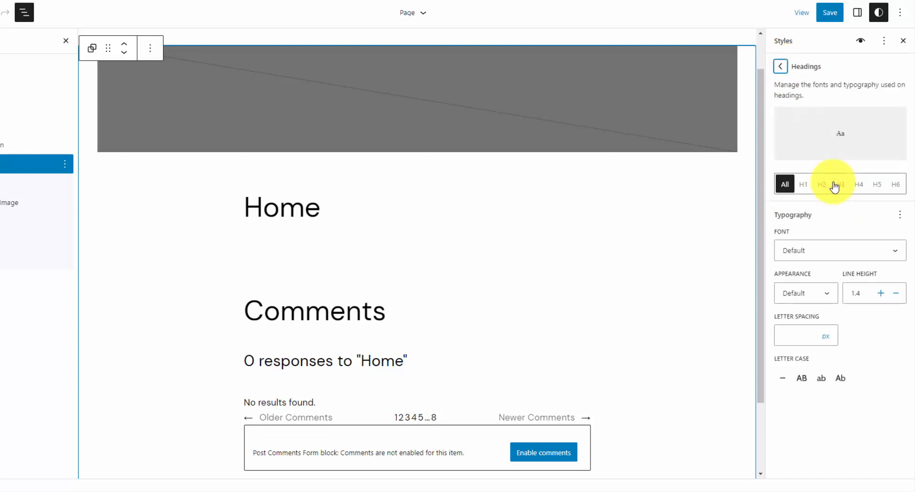
{"action": "left_click", "coordinate": [832, 289]}
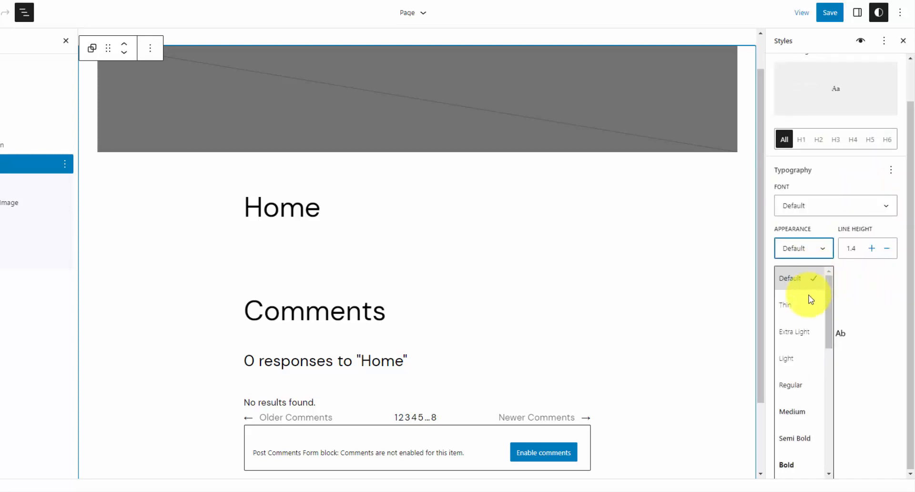
{"action": "scroll", "coordinate": [810, 320], "scroll_direction": "down", "scroll_amount": 2}
{"action": "left_click", "coordinate": [796, 381]}
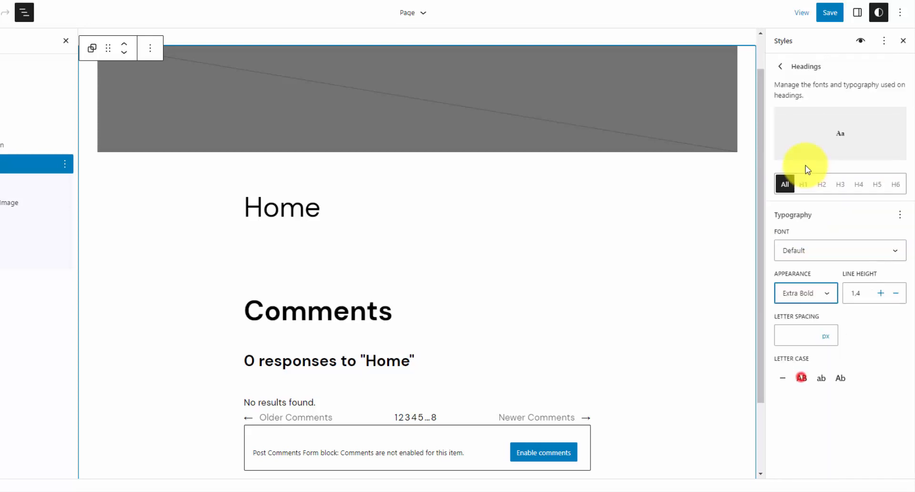
{"action": "left_click", "coordinate": [780, 67]}
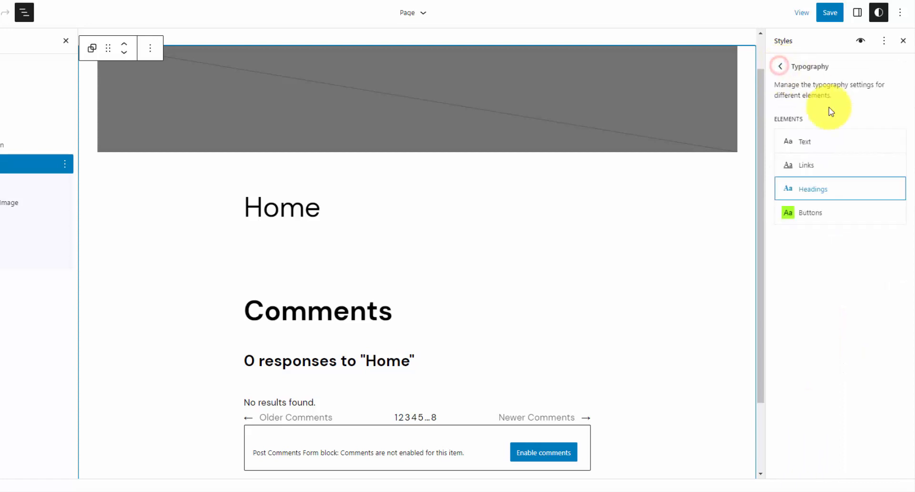
Set the appearance of the Buttons element to Bold in the global typography styles
{"action": "left_click", "coordinate": [847, 219]}
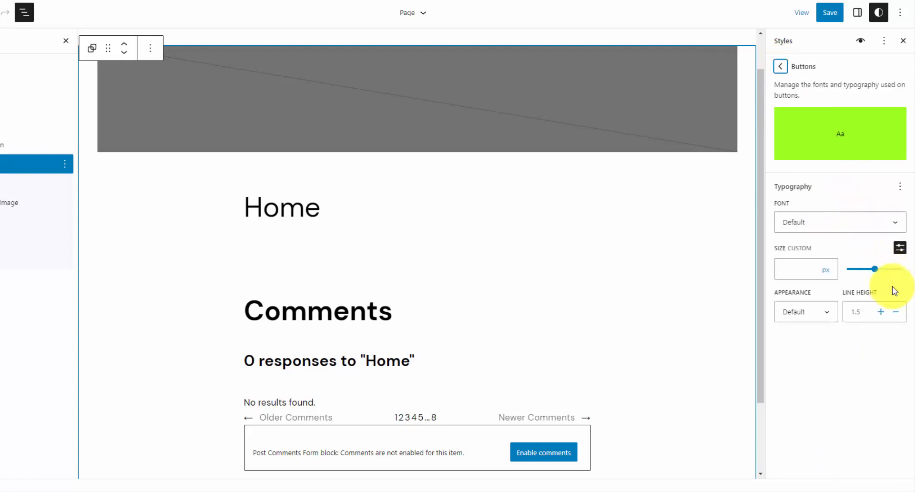
{"action": "left_click", "coordinate": [813, 313]}
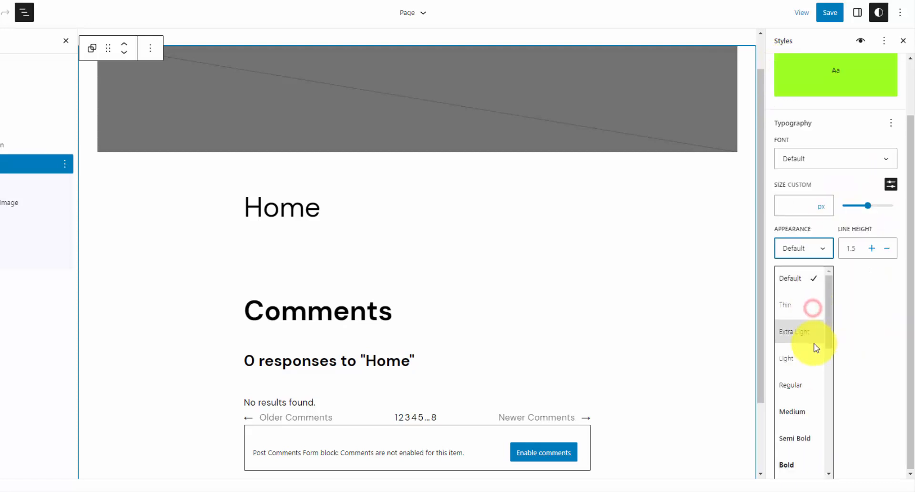
{"action": "left_click", "coordinate": [797, 467]}
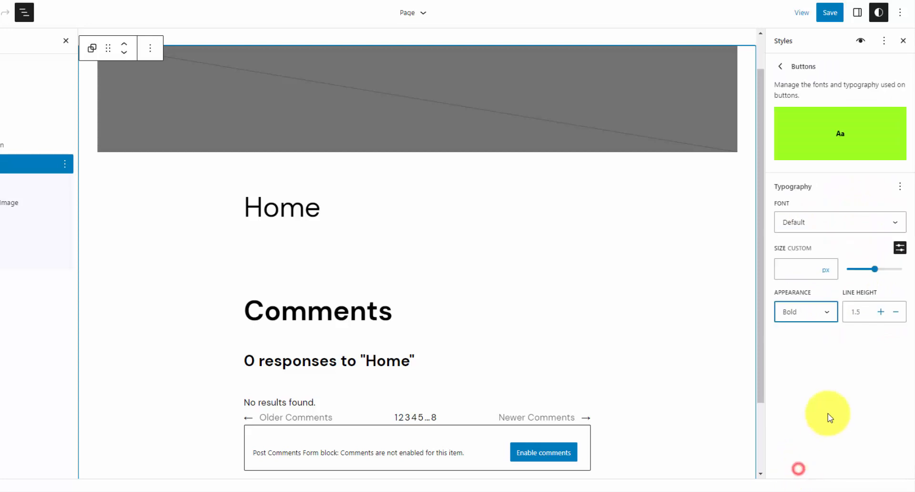
{"action": "left_click", "coordinate": [783, 65]}
{"action": "left_click", "coordinate": [783, 65]}
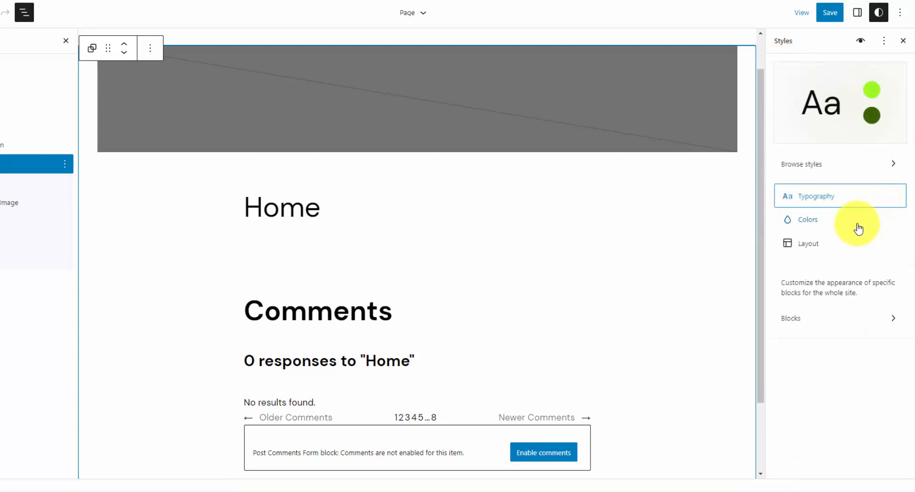
Open the global color styles, switch to Palette.pdf and copy the hex code of Color 5
{"action": "left_click", "coordinate": [859, 227]}
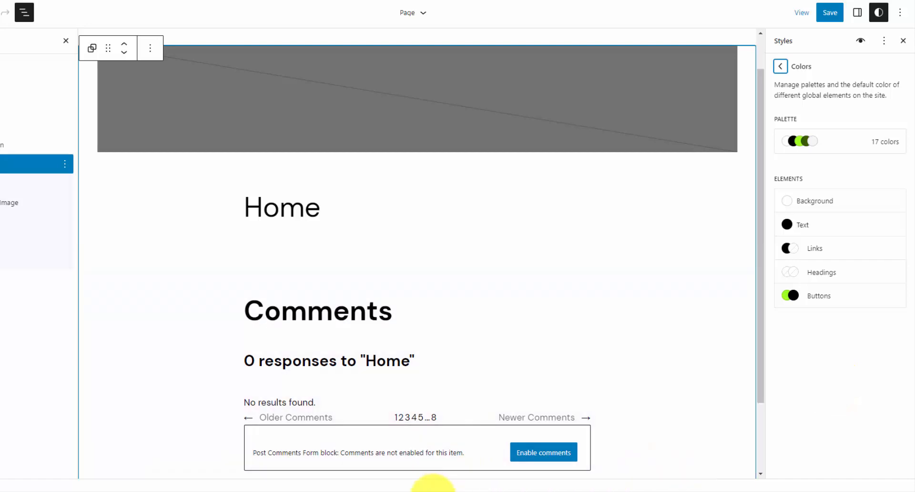
{"action": "key", "text": "alt+Tab"}
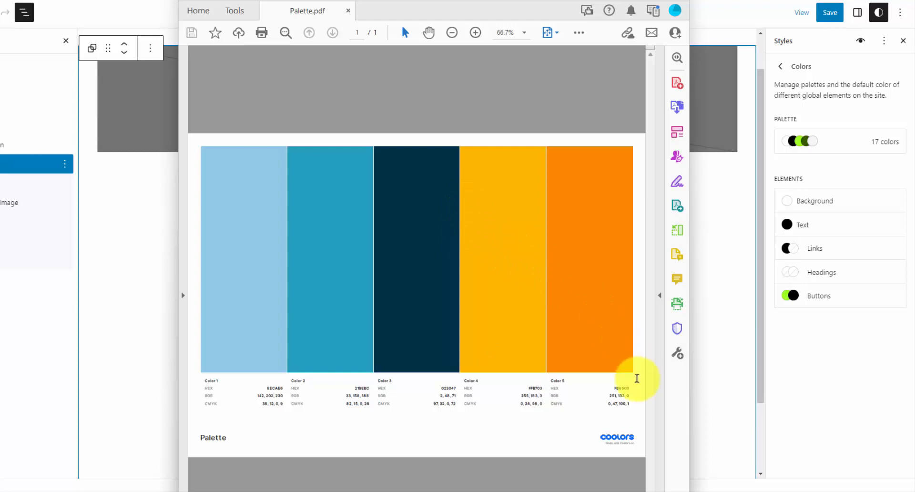
{"action": "double_click", "coordinate": [623, 388]}
{"action": "right_click", "coordinate": [620, 391]}
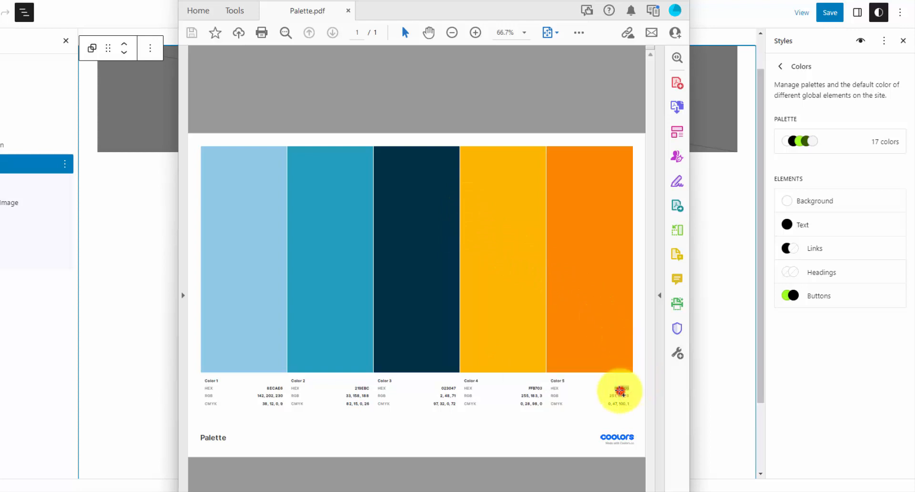
{"action": "left_click_drag", "start_coordinate": [629, 388], "coordinate": [634, 390]}
{"action": "key", "text": "ctrl+c"}
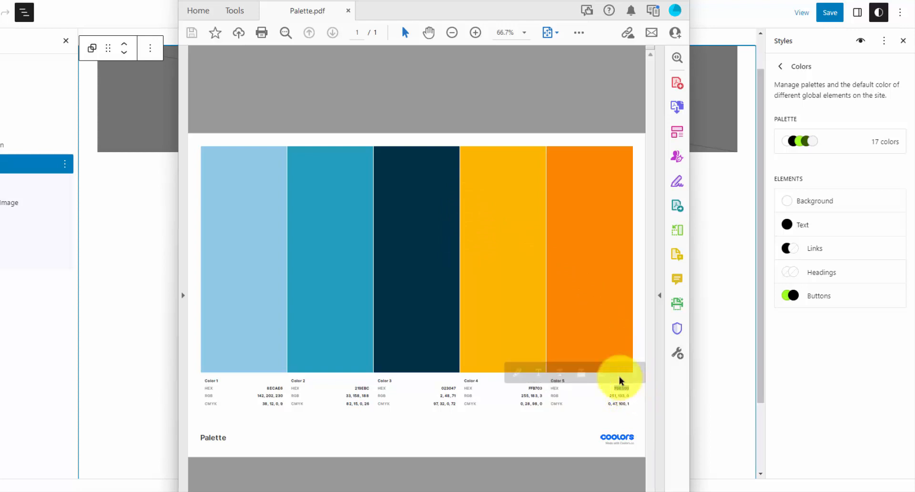
Return to the site editor and replace the black color in the theme palette with FB8500
{"action": "left_click", "coordinate": [837, 106]}
{"action": "left_click", "coordinate": [806, 141]}
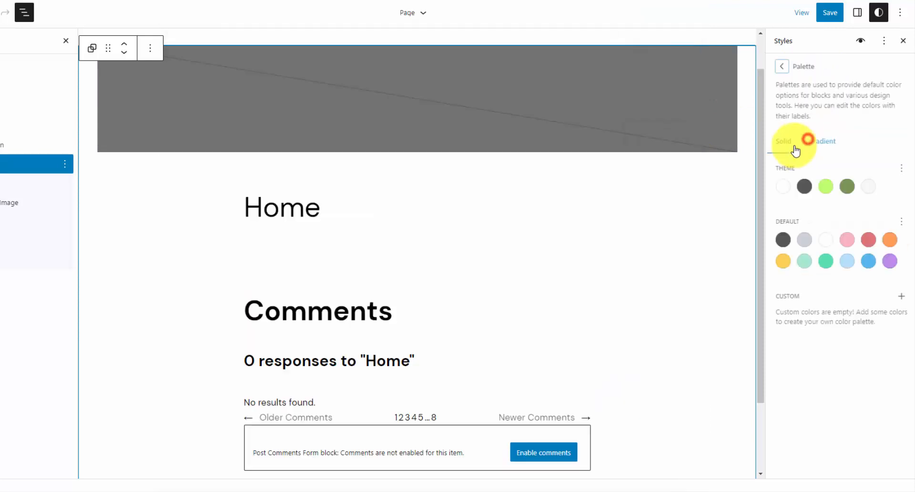
{"action": "left_click", "coordinate": [801, 190]}
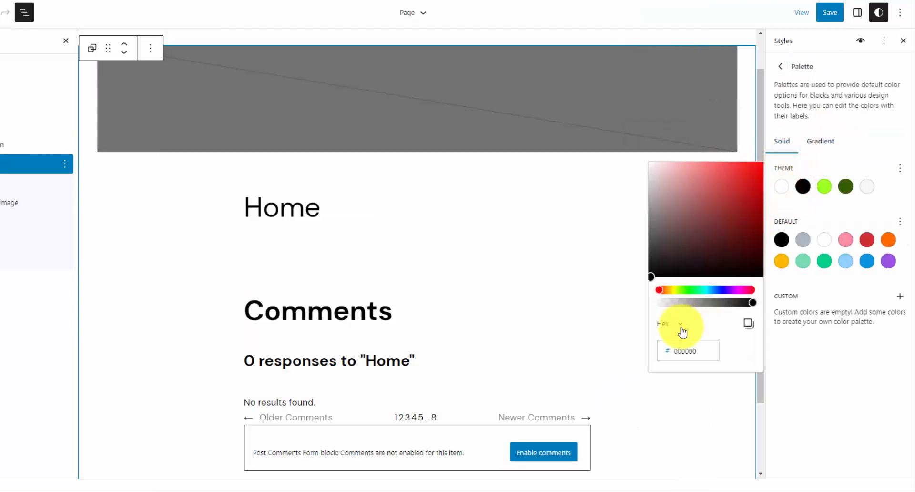
{"action": "key", "text": "ctrl+v"}
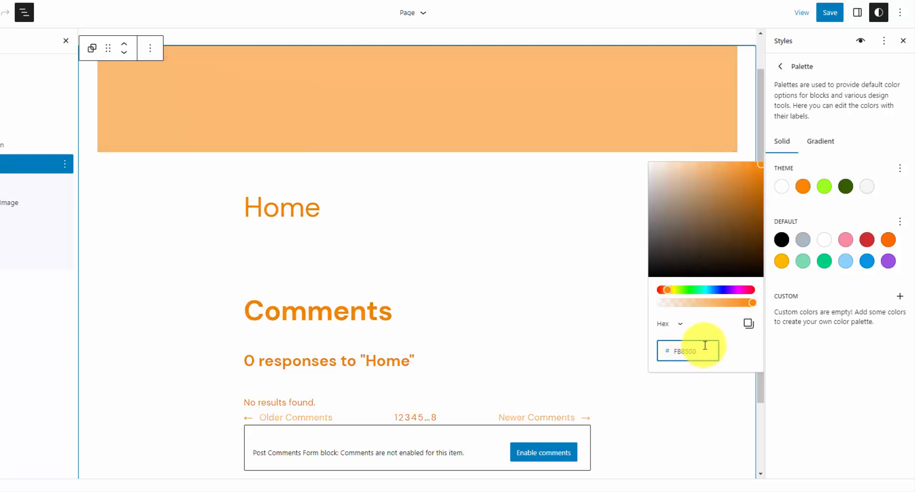
{"action": "left_click", "coordinate": [818, 210]}
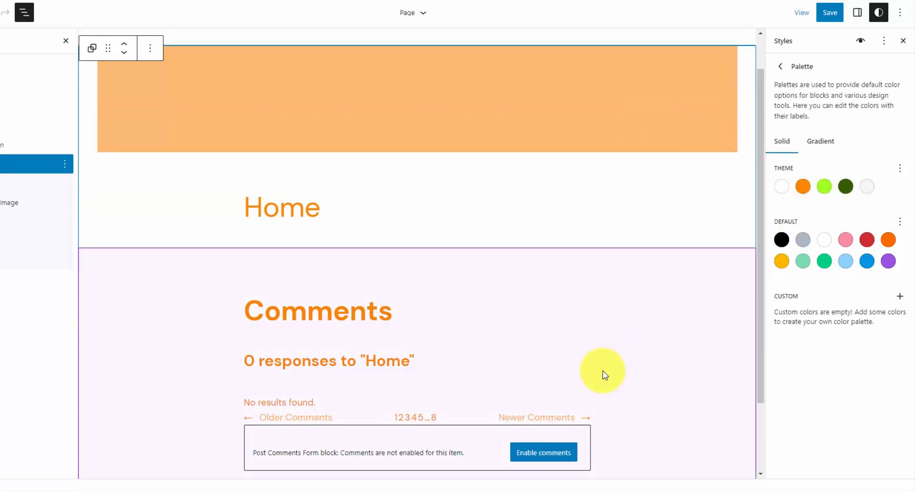
Switch to Palette.pdf and copy the hex code of Color 4
{"action": "left_click", "coordinate": [542, 487]}
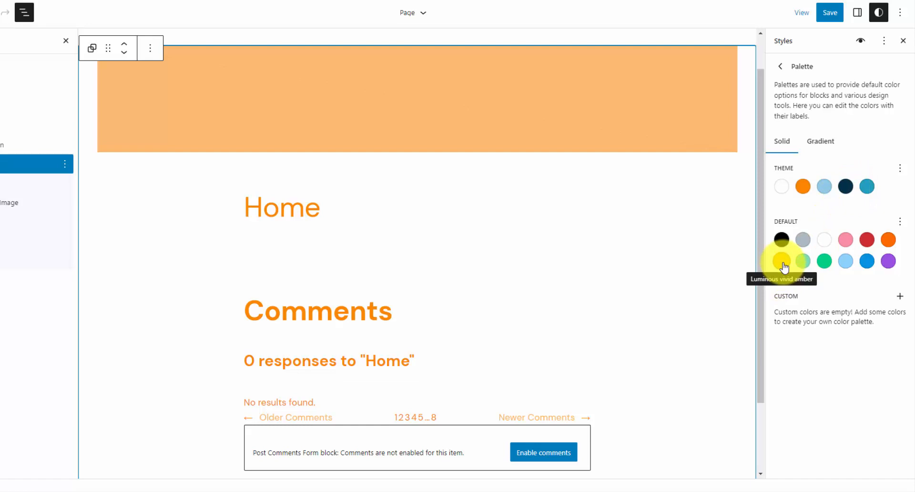
{"action": "left_click", "coordinate": [539, 487]}
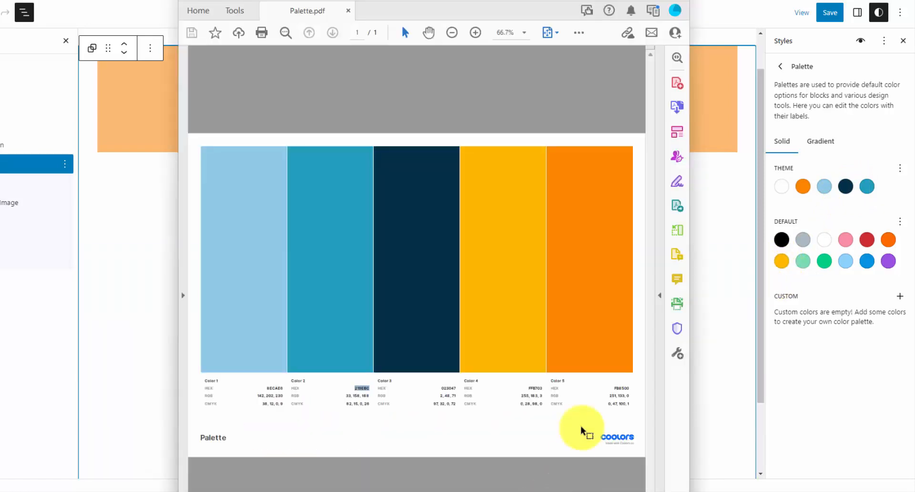
{"action": "double_click", "coordinate": [536, 388]}
{"action": "key", "text": "ctrl+c"}
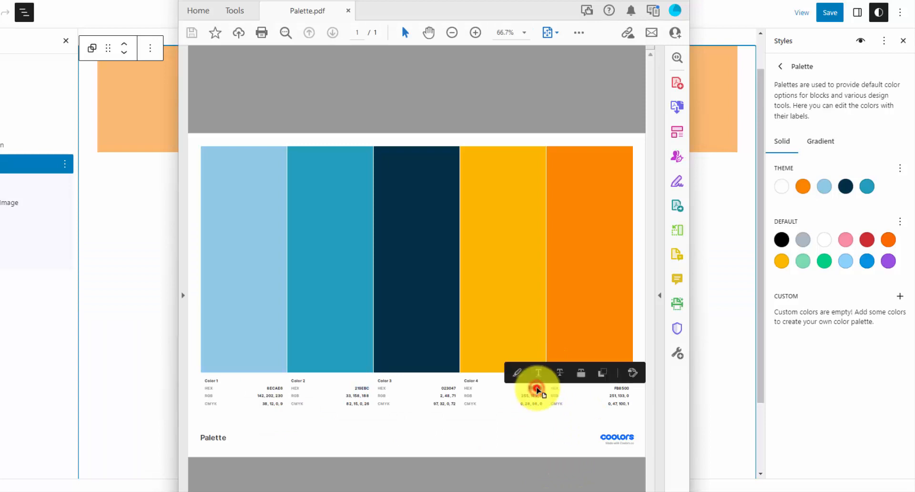
Change Luminous vivid amber in the default palette to FFB703 and return to the color settings
{"action": "left_click", "coordinate": [762, 317]}
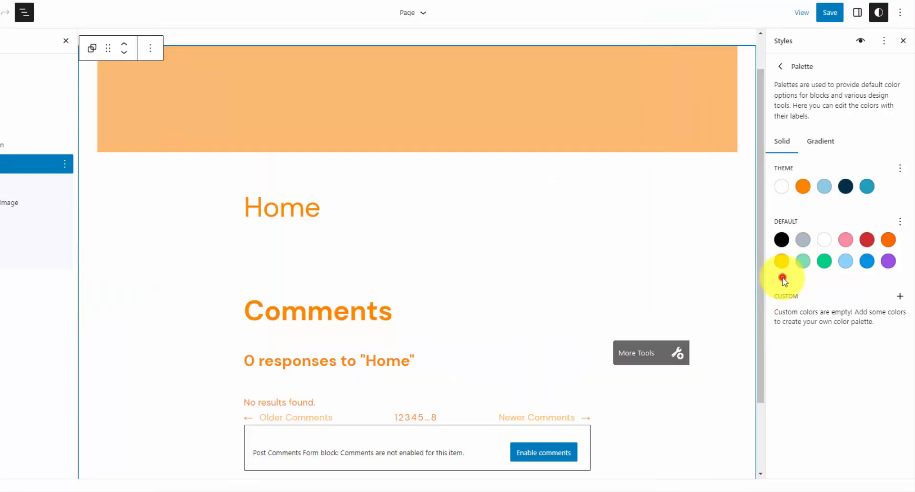
{"action": "left_click", "coordinate": [781, 261]}
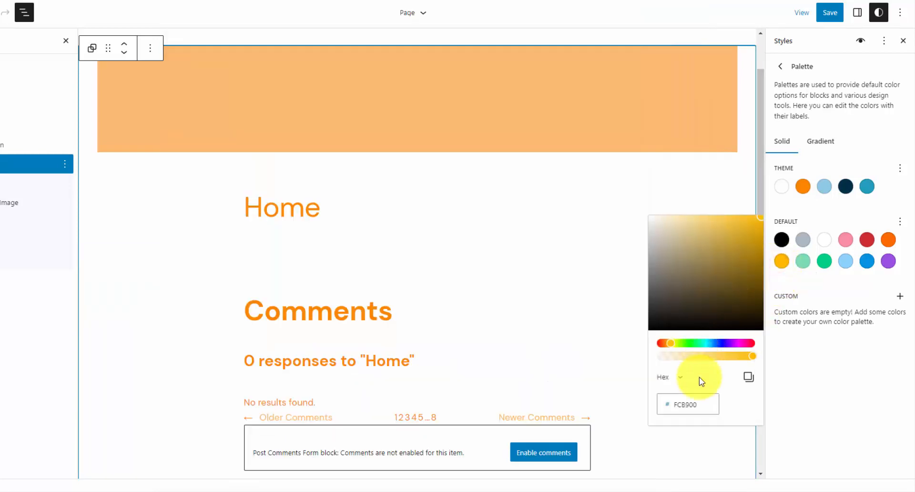
{"action": "double_click", "coordinate": [690, 404]}
{"action": "key", "text": "ctrl+v"}
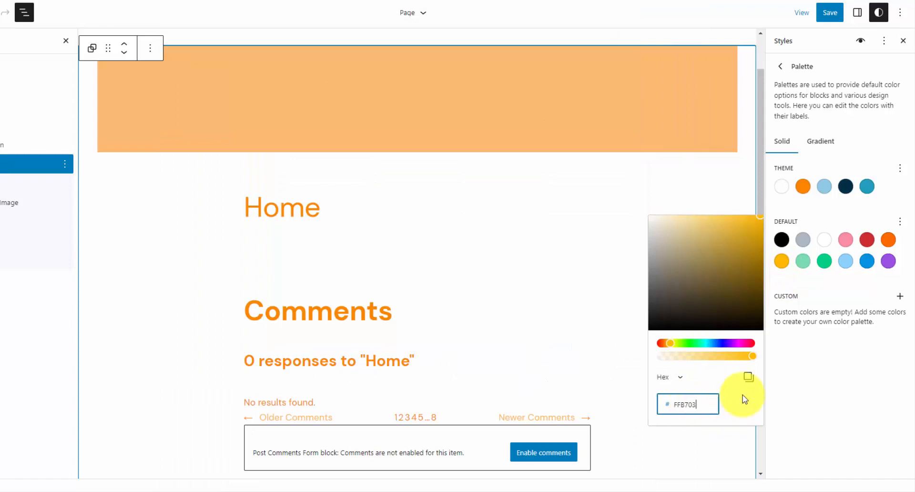
{"action": "left_click", "coordinate": [829, 285]}
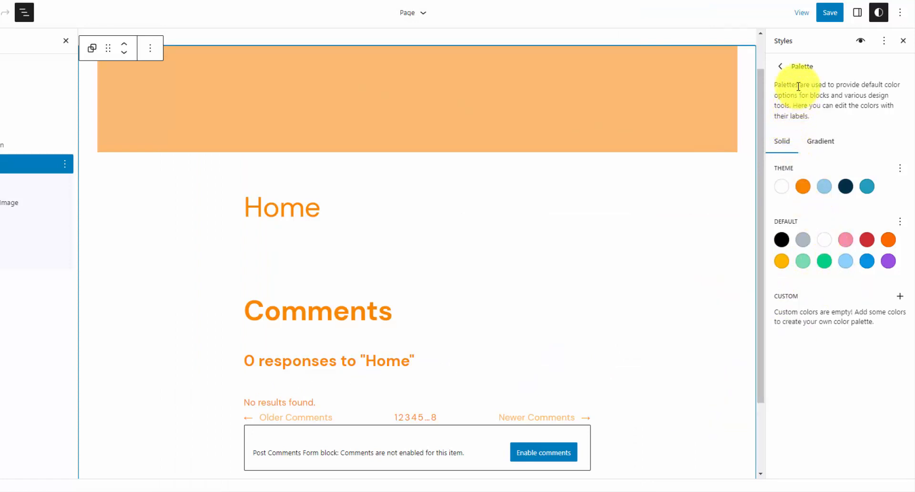
{"action": "left_click", "coordinate": [780, 67]}
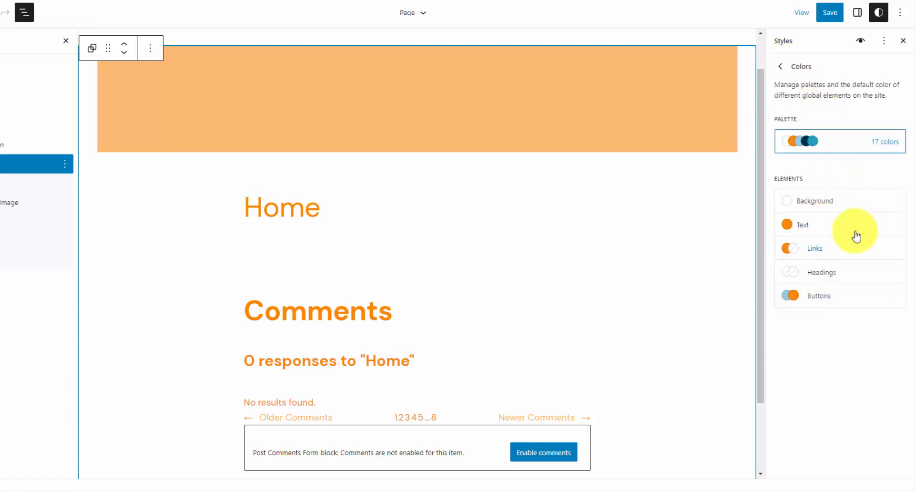
Set the site's default text color to Black (000000)
{"action": "left_click", "coordinate": [838, 226]}
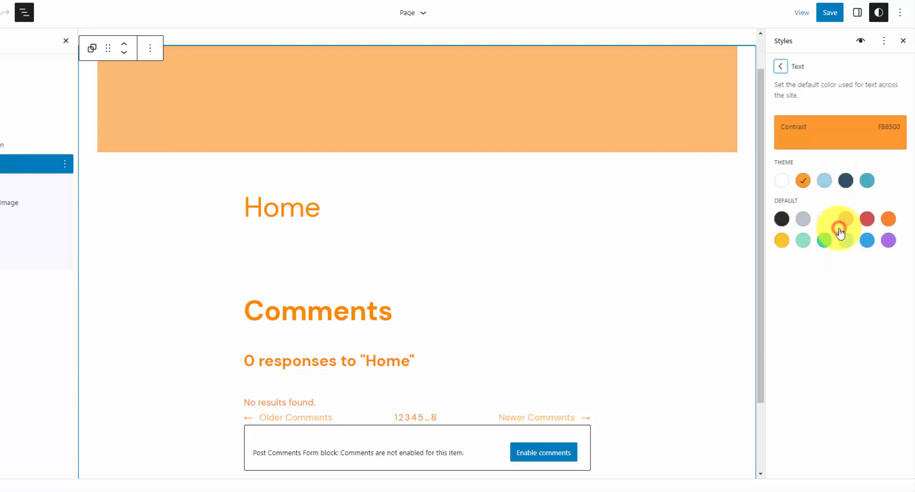
{"action": "left_click", "coordinate": [782, 219]}
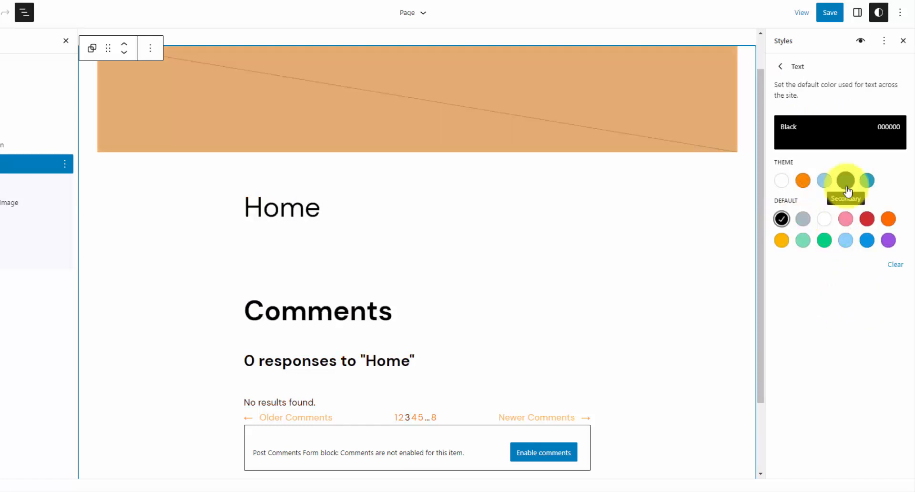
{"action": "left_click", "coordinate": [782, 71]}
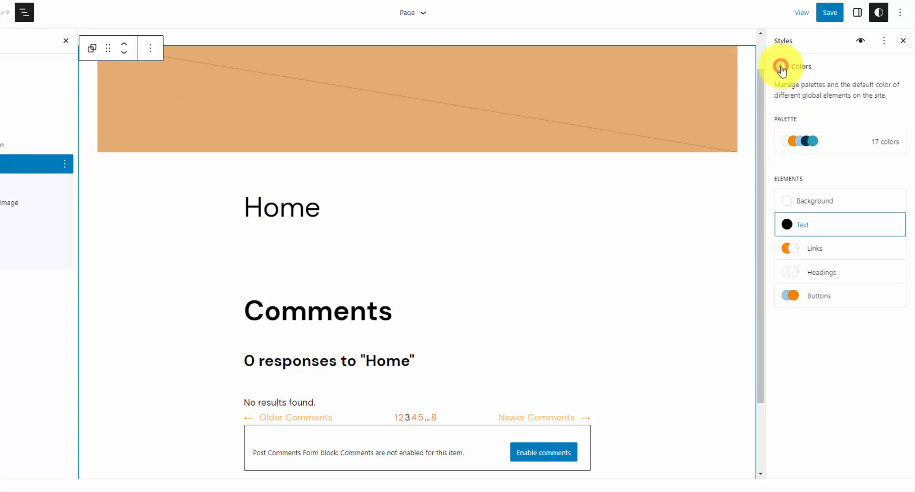
Set the text color of all heading levels to the theme's Secondary color (023047)
{"action": "left_click", "coordinate": [836, 279]}
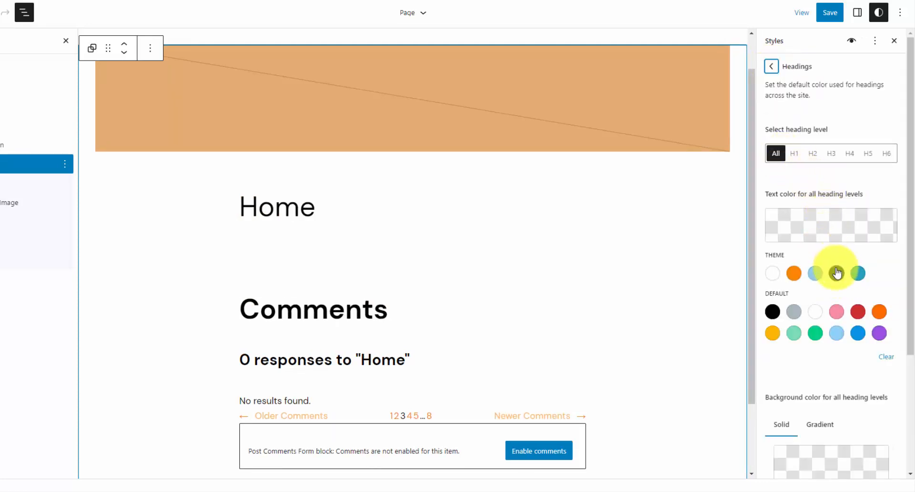
{"action": "left_click", "coordinate": [837, 274]}
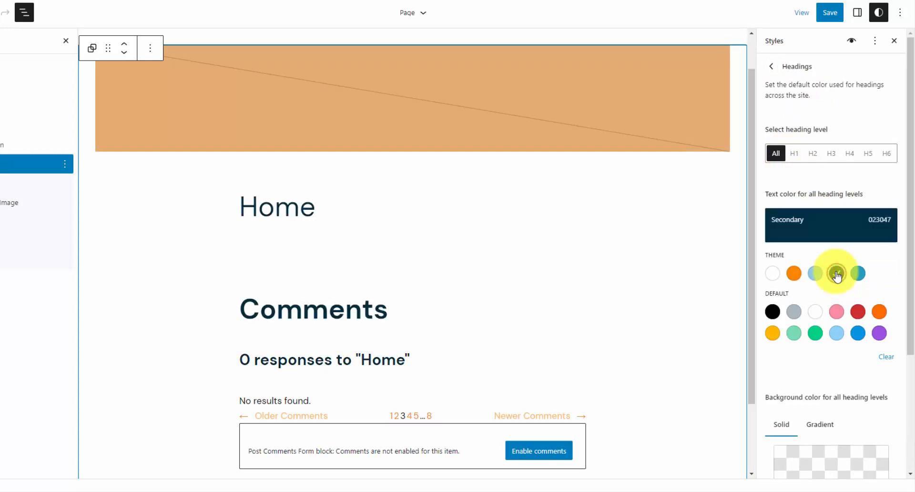
{"action": "left_click", "coordinate": [772, 66]}
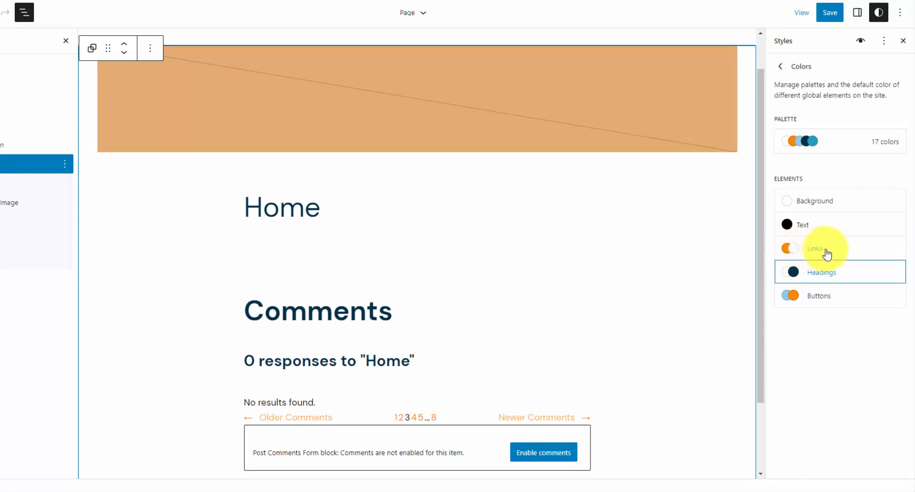
Set the site's buttons to the Base (FFFFFF) text color and the Contrast (FB8500) background color
{"action": "left_click", "coordinate": [844, 299]}
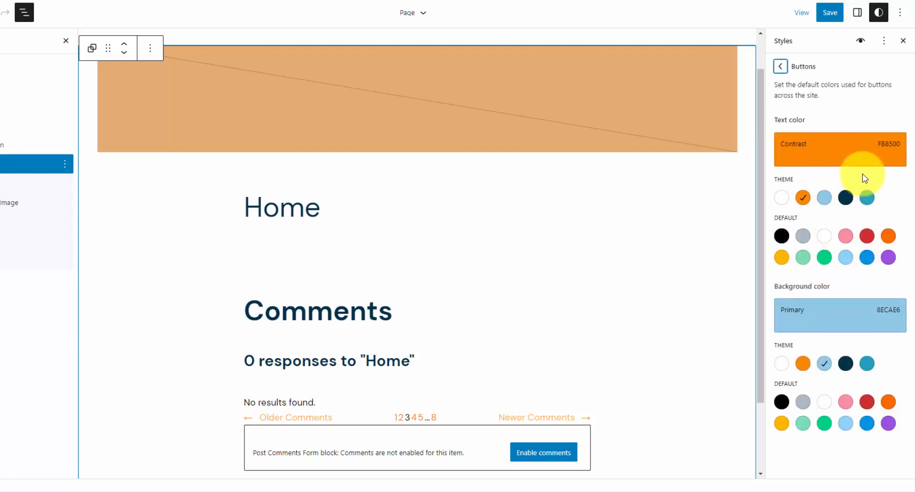
{"action": "left_click", "coordinate": [815, 146]}
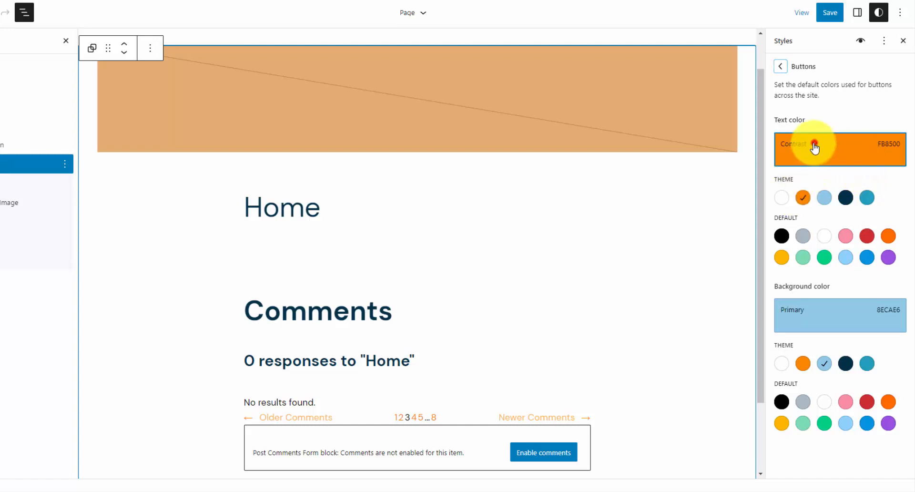
{"action": "left_click", "coordinate": [803, 193]}
{"action": "left_click", "coordinate": [782, 198]}
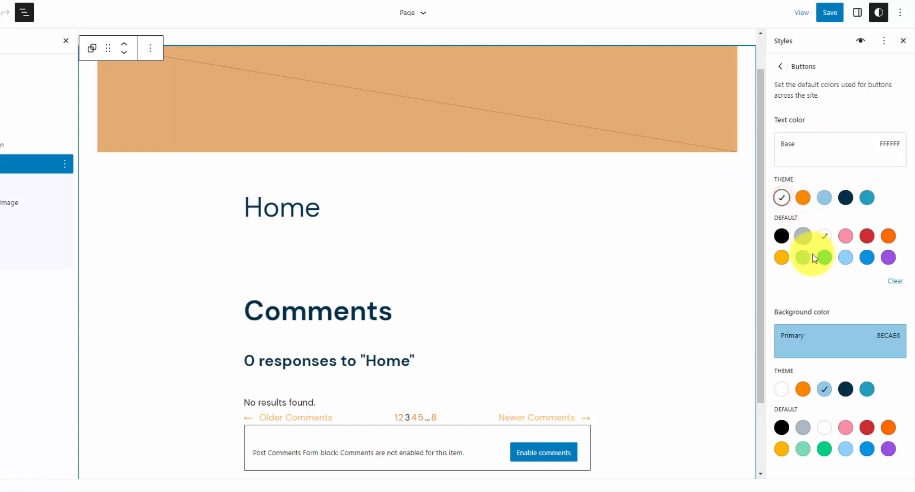
{"action": "left_click", "coordinate": [814, 355]}
{"action": "left_click", "coordinate": [804, 389]}
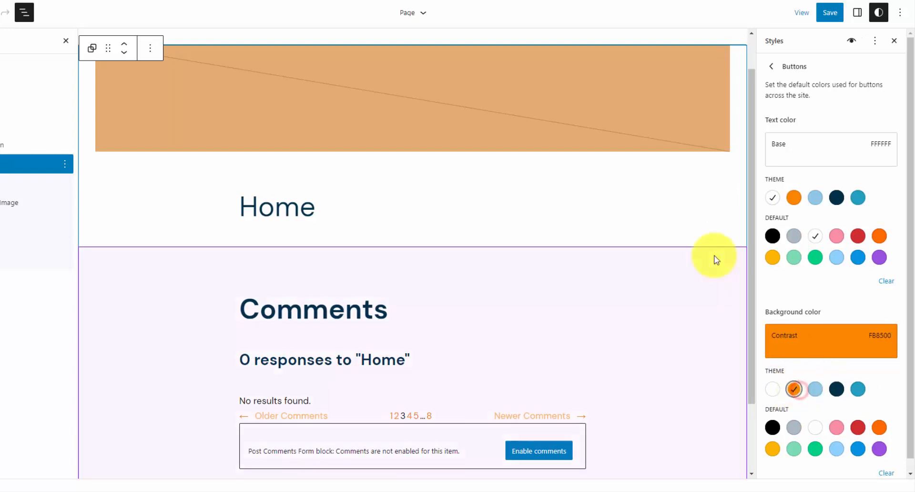
{"action": "left_click", "coordinate": [771, 66]}
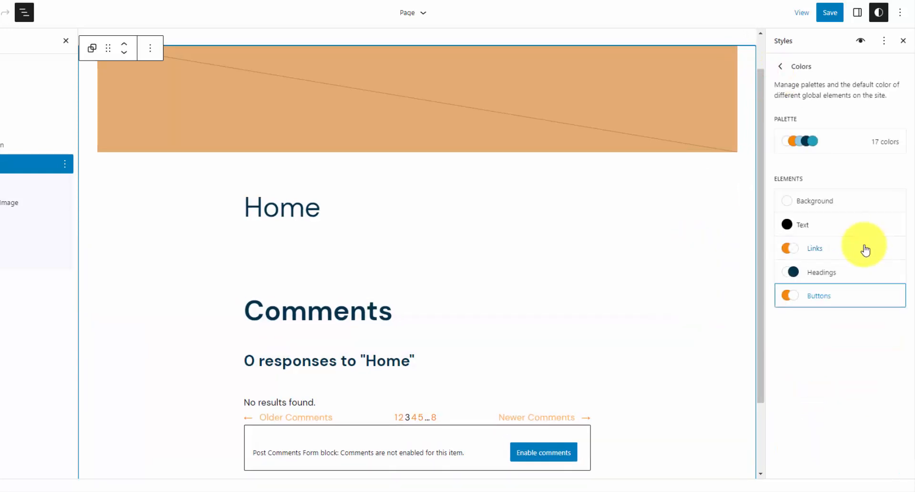
Set the hover color of the site's links to the theme's Contrast color (FB8500)
{"action": "left_click", "coordinate": [857, 249]}
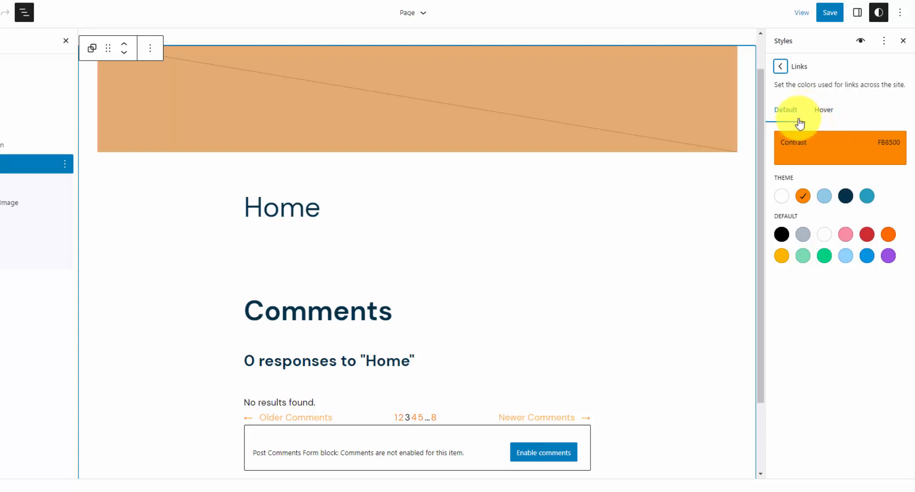
{"action": "scroll", "coordinate": [726, 195], "scroll_direction": "up", "scroll_amount": 1}
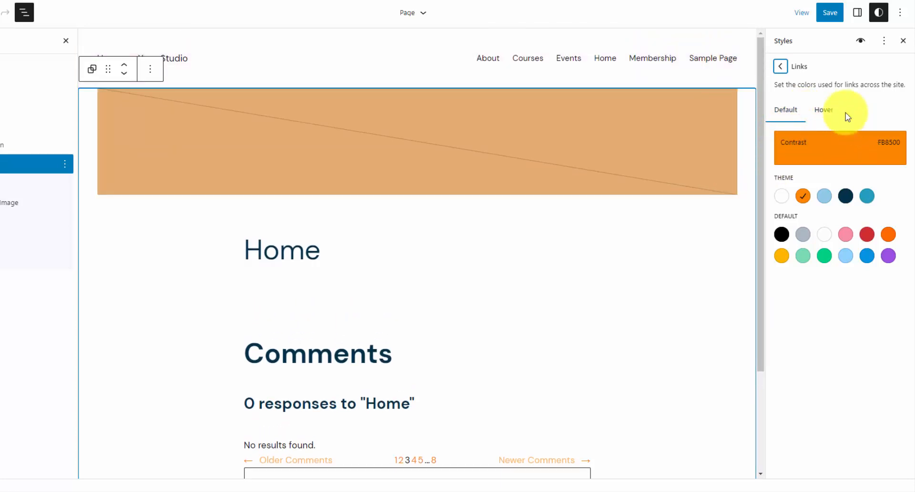
{"action": "left_click", "coordinate": [827, 109]}
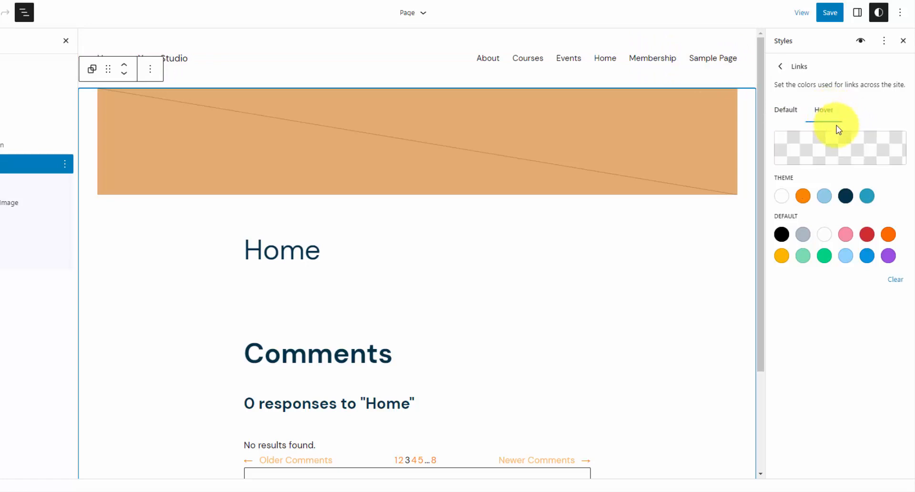
{"action": "left_click", "coordinate": [804, 196]}
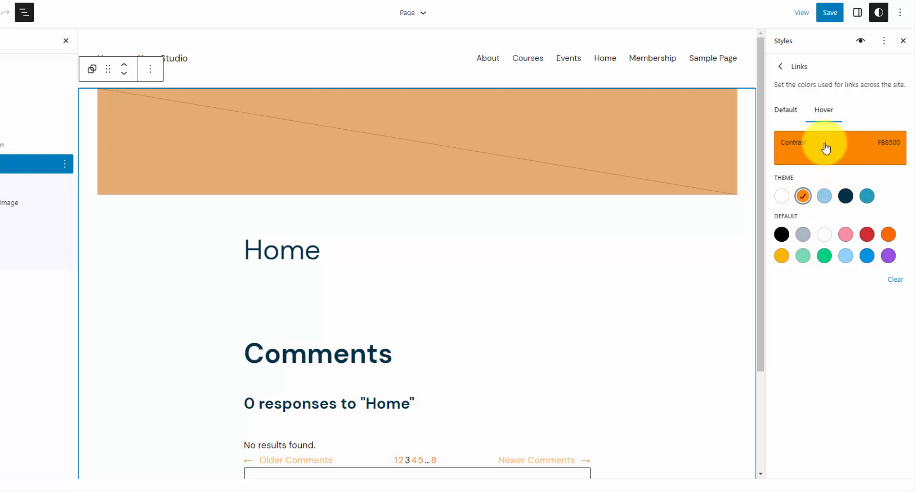
Change the hover color of the site's links to the custom orange FA8500 and return to the color settings
{"action": "left_click", "coordinate": [868, 145]}
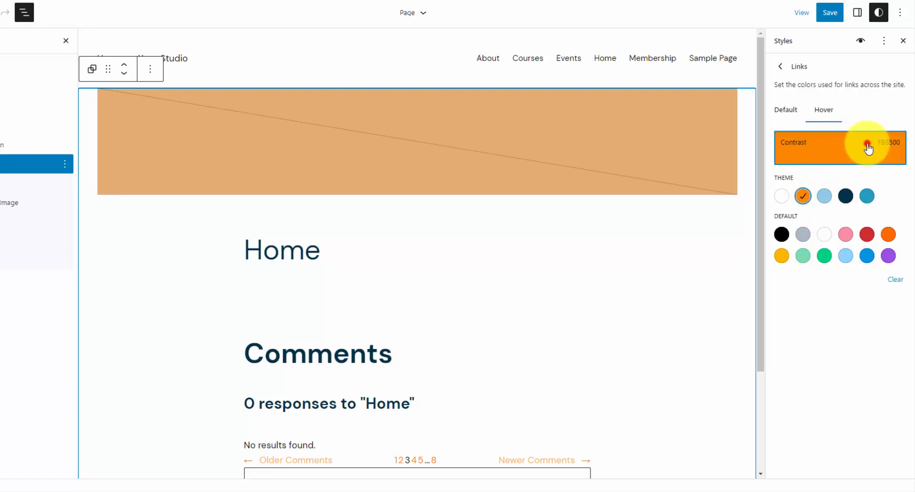
{"action": "mouse_move", "coordinate": [746, 274]}
{"action": "left_mouse_down"}
{"action": "mouse_move", "coordinate": [722, 275]}
{"action": "mouse_move", "coordinate": [742, 279]}
{"action": "left_mouse_up"}
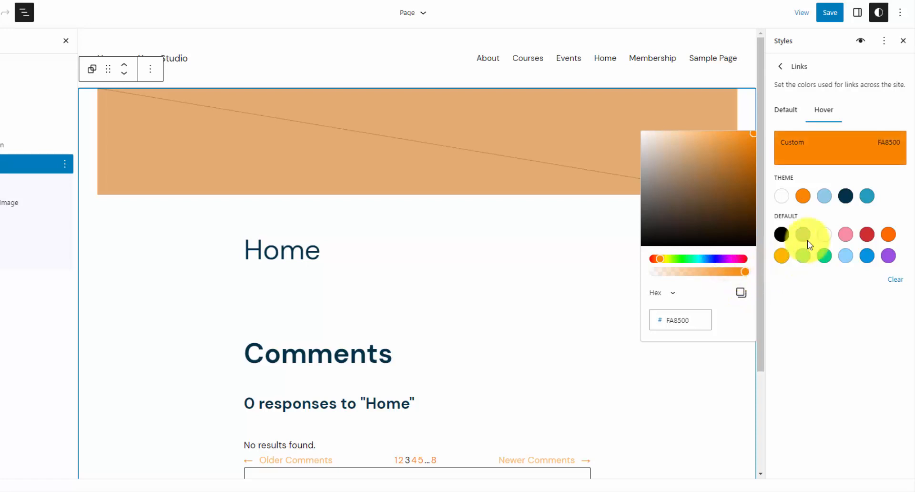
{"action": "left_click", "coordinate": [872, 115]}
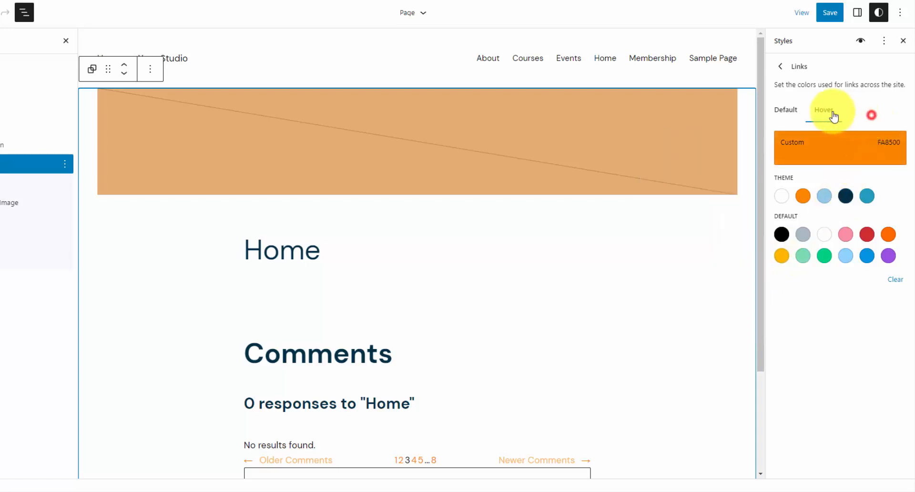
{"action": "left_click", "coordinate": [793, 114]}
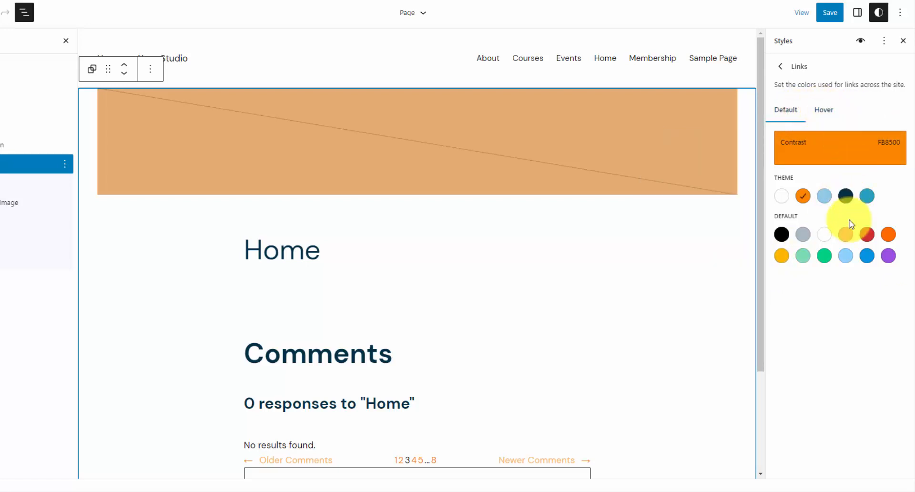
{"action": "left_click", "coordinate": [780, 66]}
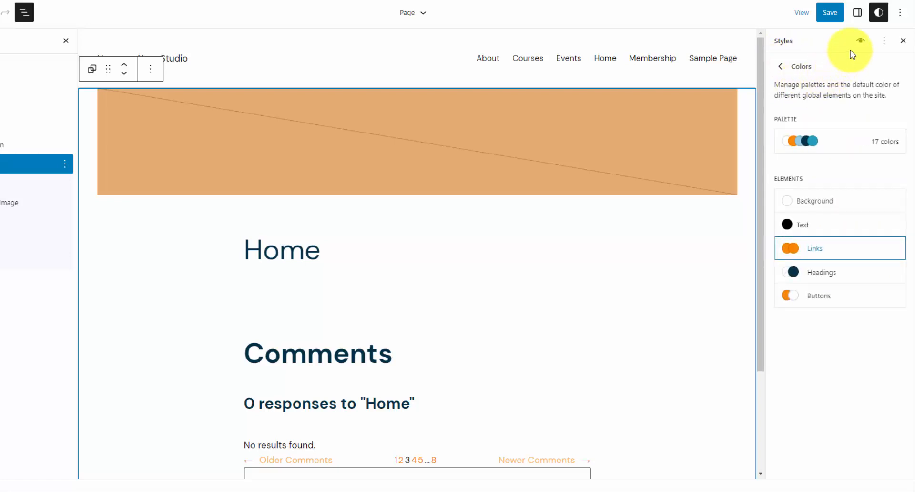
Review the text and design element previews in the Style Book, including headings, paragraphs and buttons, and close it
{"action": "left_click", "coordinate": [861, 43]}
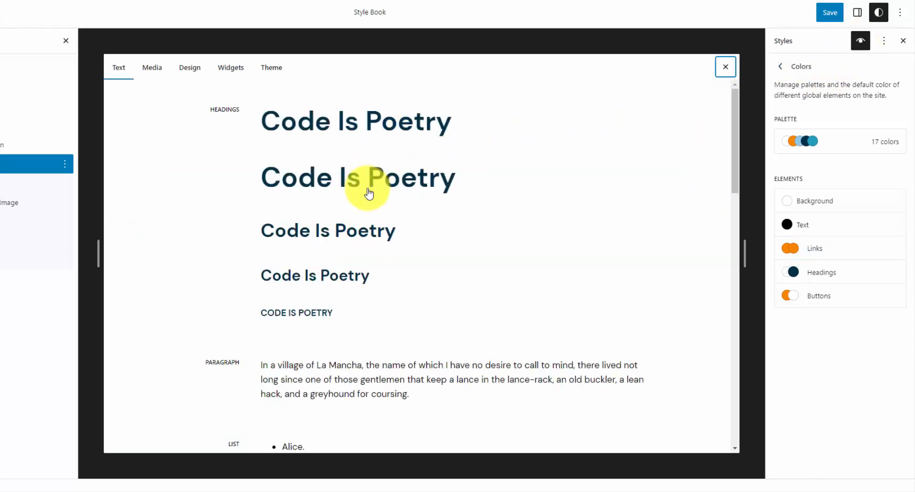
{"action": "scroll", "coordinate": [367, 191], "scroll_direction": "down", "scroll_amount": 2}
{"action": "scroll", "coordinate": [358, 199], "scroll_direction": "down", "scroll_amount": 2}
{"action": "scroll", "coordinate": [358, 199], "scroll_direction": "down", "scroll_amount": 3}
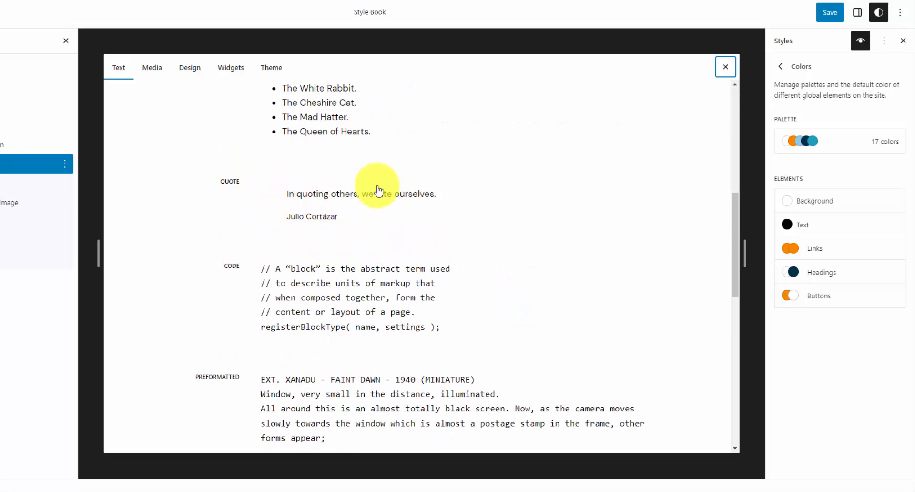
{"action": "scroll", "coordinate": [360, 188], "scroll_direction": "down", "scroll_amount": 3}
{"action": "scroll", "coordinate": [359, 188], "scroll_direction": "up", "scroll_amount": 6}
{"action": "scroll", "coordinate": [322, 181], "scroll_direction": "up", "scroll_amount": 3}
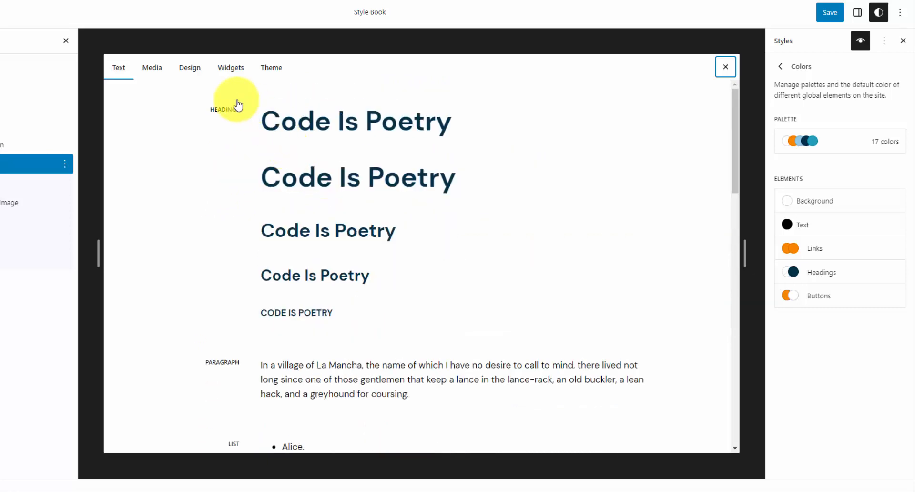
{"action": "left_click", "coordinate": [199, 76]}
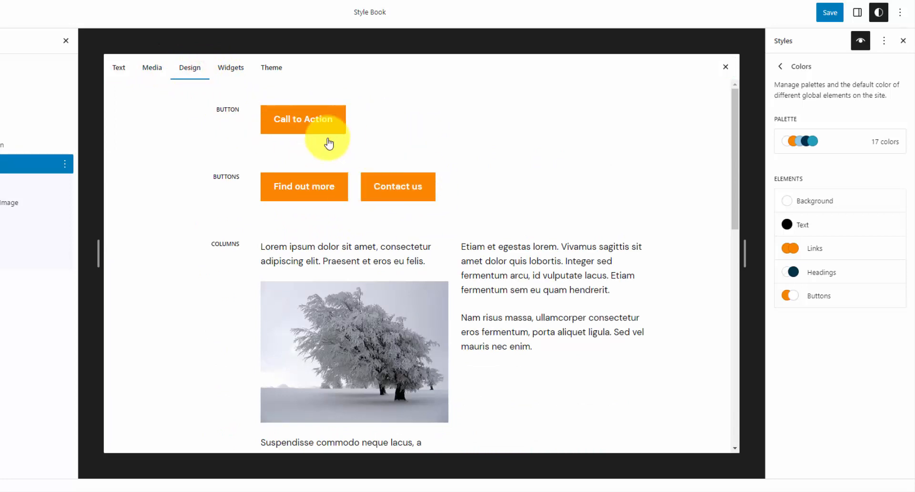
{"action": "left_click", "coordinate": [862, 43]}
Examine the site's global layout settings for content width, padding and block spacing, and return to the main Styles overview
{"action": "left_click", "coordinate": [781, 67]}
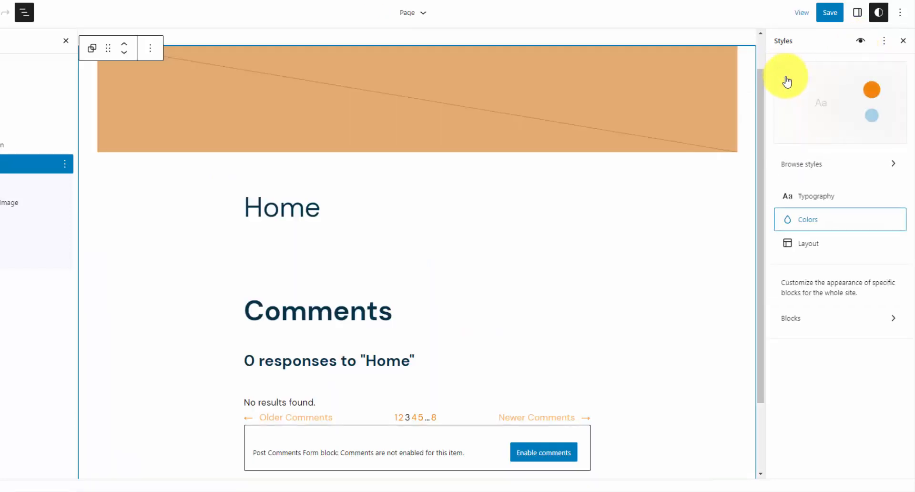
{"action": "left_click", "coordinate": [867, 245]}
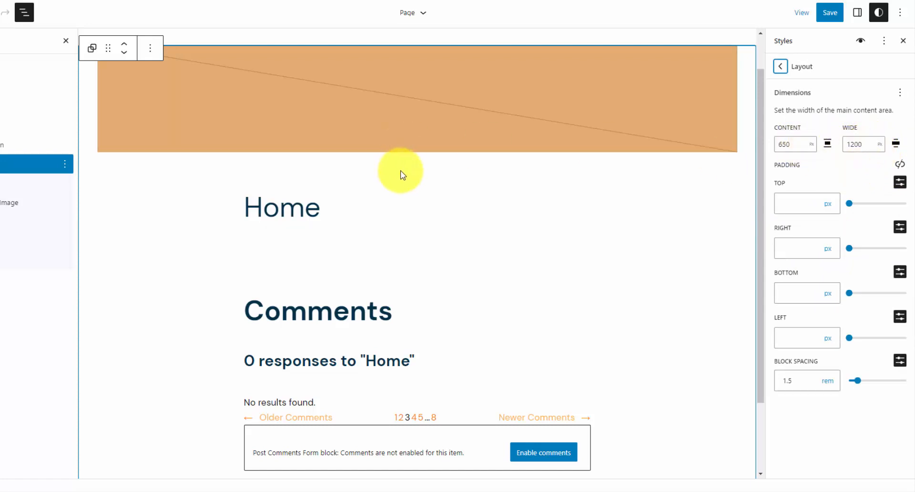
{"action": "scroll", "coordinate": [325, 143], "scroll_direction": "up", "scroll_amount": 1}
{"action": "scroll", "coordinate": [716, 227], "scroll_direction": "down", "scroll_amount": 1}
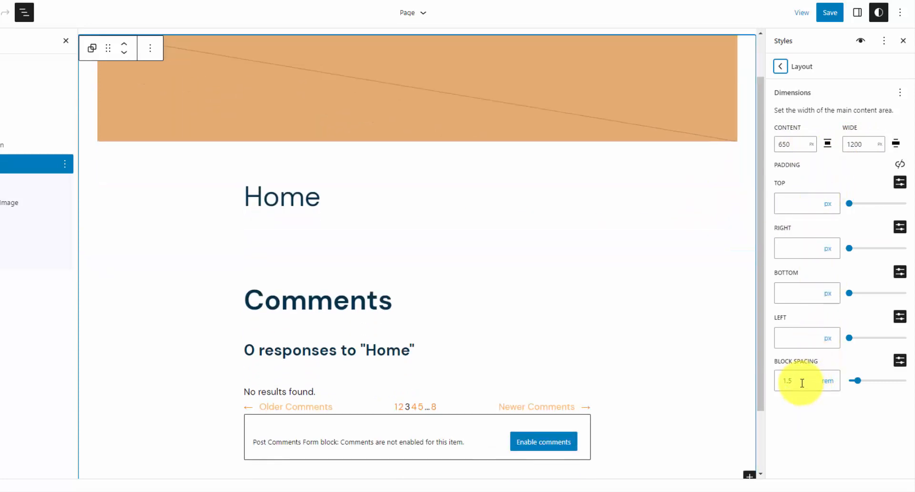
{"action": "left_click", "coordinate": [780, 66]}
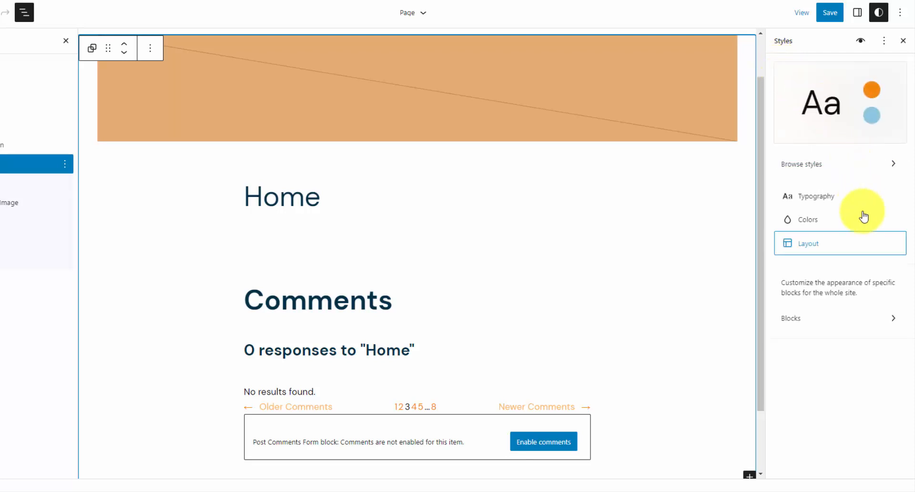
Save the site's global Custom Styles changes
{"action": "left_click", "coordinate": [862, 295]}
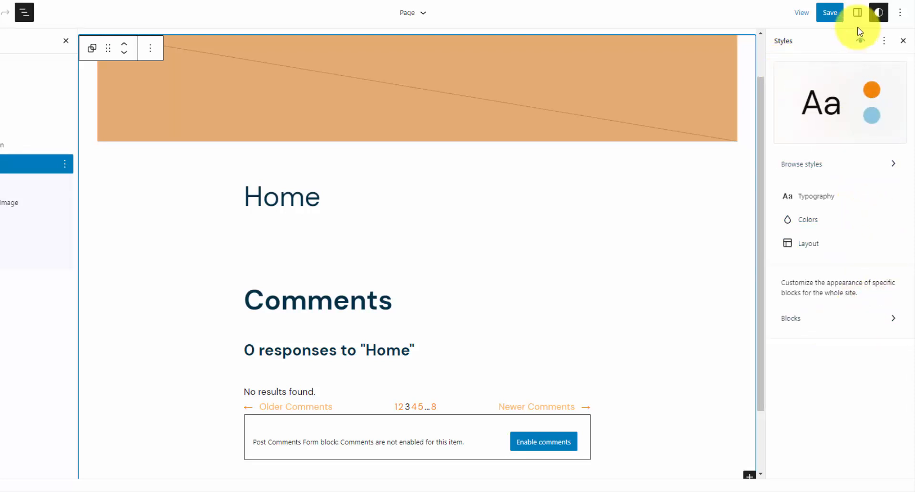
{"action": "left_click", "coordinate": [830, 15]}
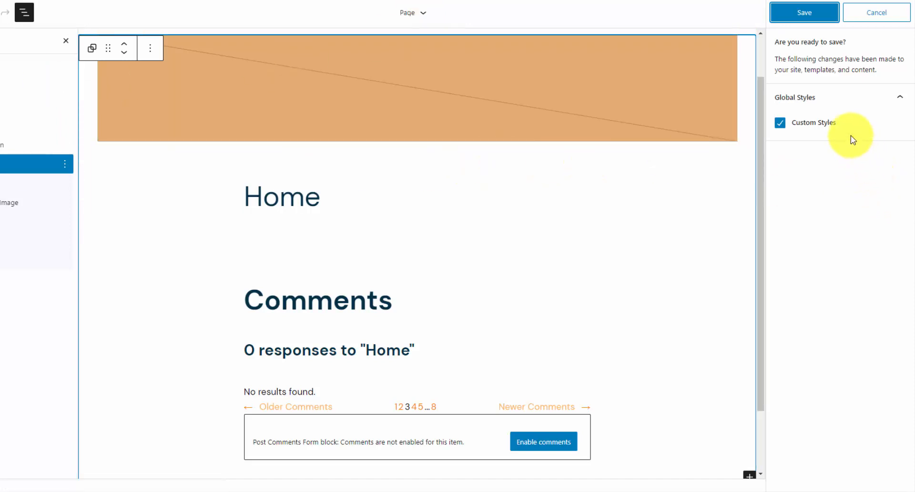
{"action": "left_click", "coordinate": [817, 17]}
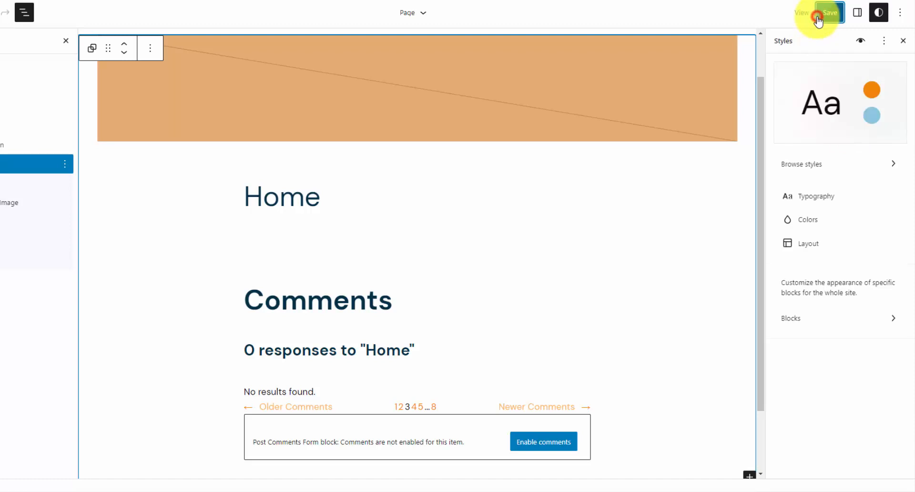
Try border radii of 10 px and 20 px for the site-wide Button block and settle on 15 px
{"action": "left_click", "coordinate": [856, 318]}
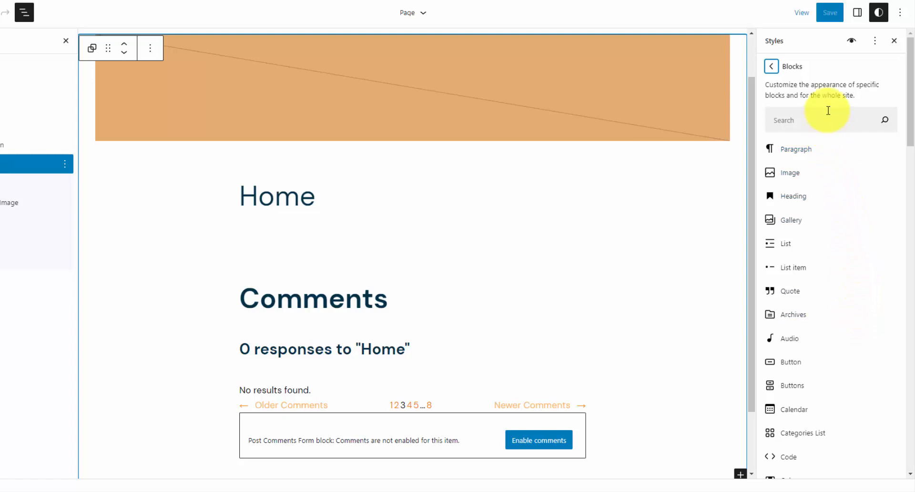
{"action": "left_click", "coordinate": [805, 364]}
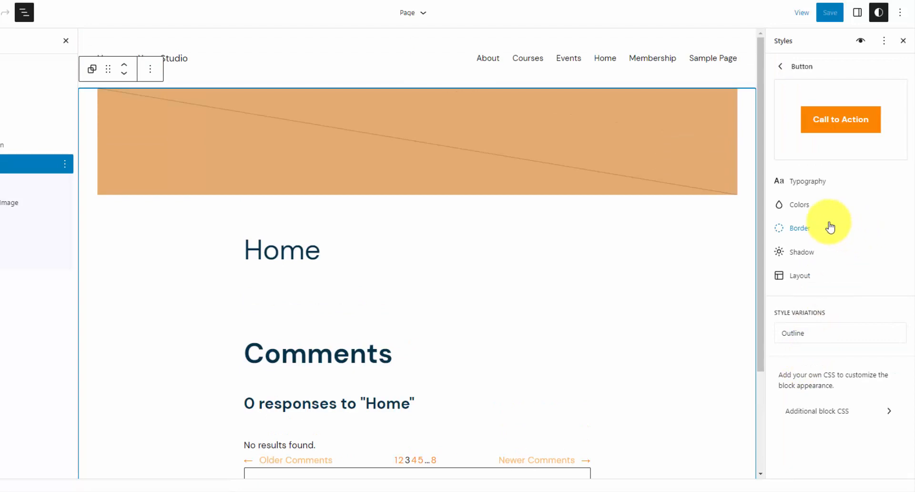
{"action": "left_click", "coordinate": [812, 234]}
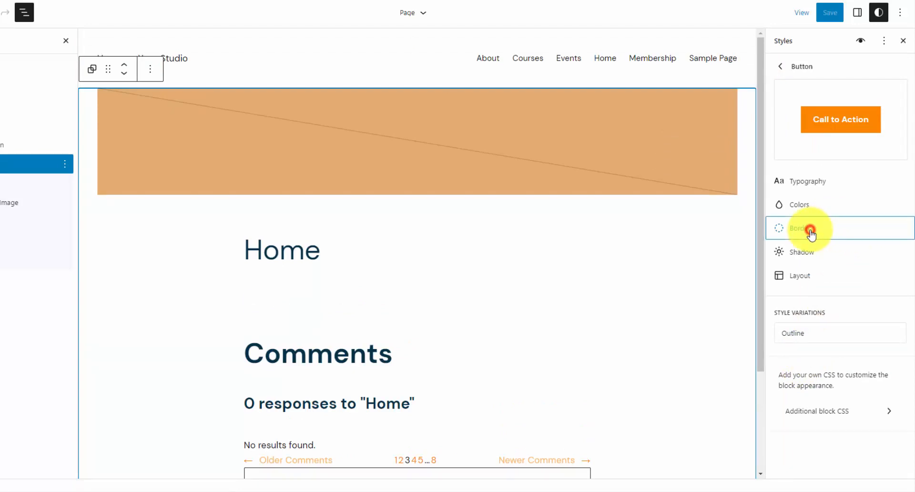
{"action": "left_click", "coordinate": [801, 217]}
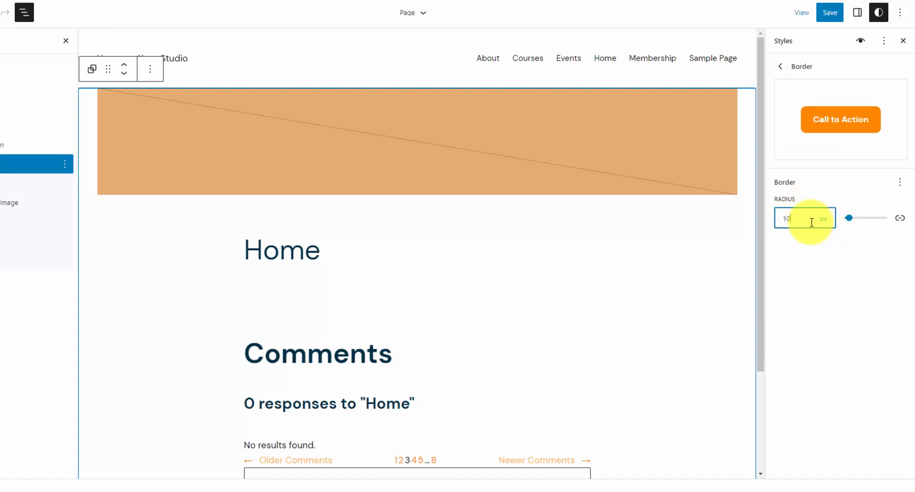
{"action": "left_click_drag", "start_coordinate": [804, 219], "coordinate": [784, 219]}
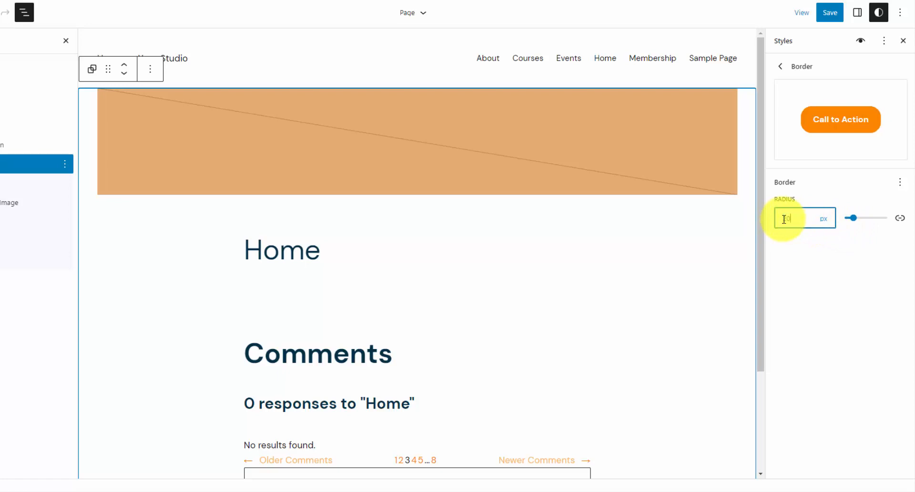
{"action": "type", "text": "20"}
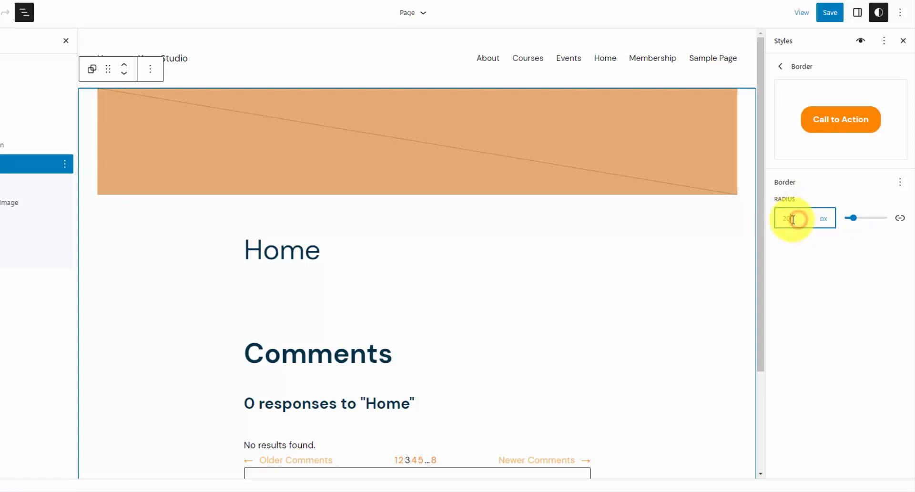
{"action": "left_click_drag", "start_coordinate": [794, 219], "coordinate": [779, 223]}
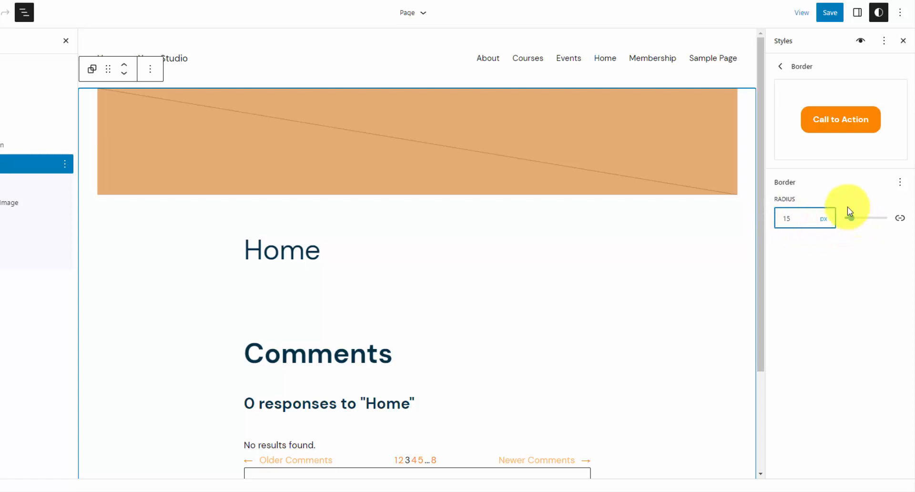
{"action": "left_click", "coordinate": [781, 67]}
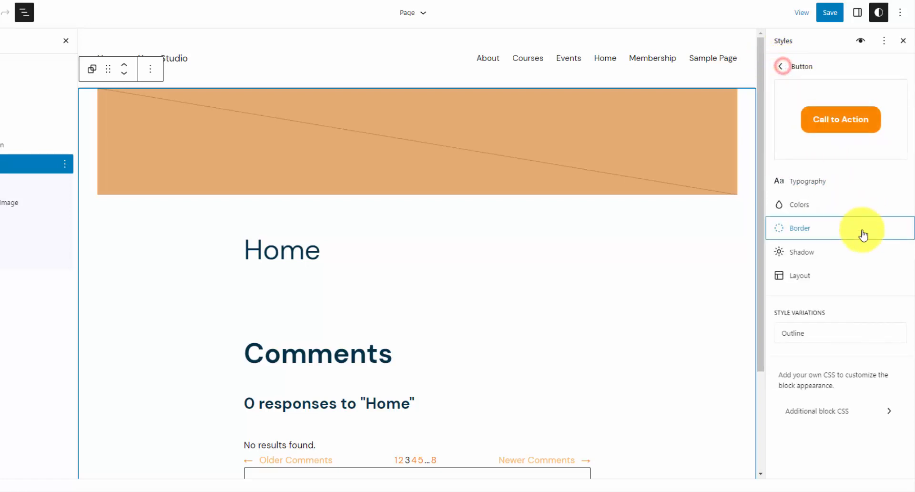
Compare the second and third shadow presets for the Button block, apply the third, and return to the block list
{"action": "left_click", "coordinate": [817, 254]}
{"action": "left_click", "coordinate": [830, 206]}
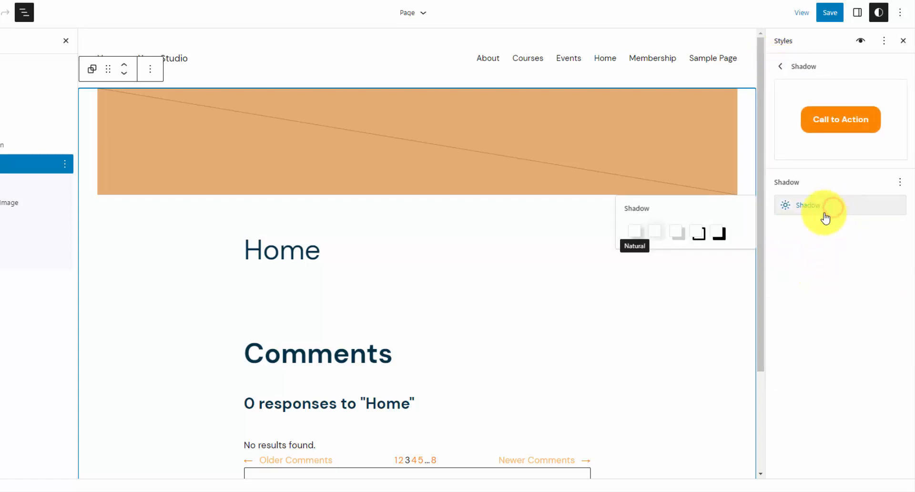
{"action": "left_click", "coordinate": [678, 235]}
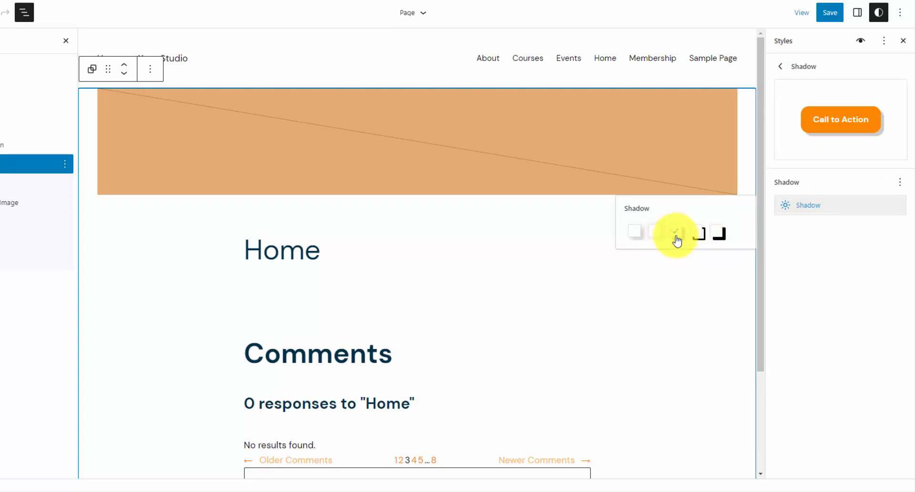
{"action": "left_click", "coordinate": [661, 233]}
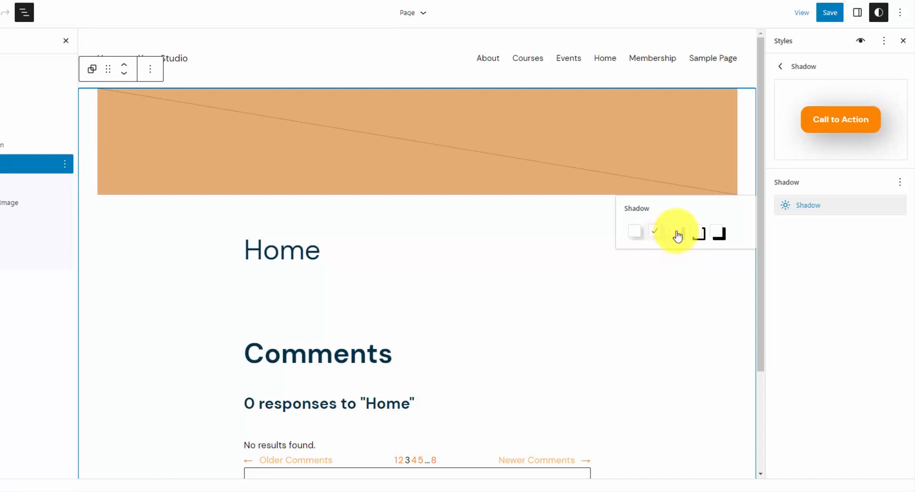
{"action": "left_click", "coordinate": [681, 234]}
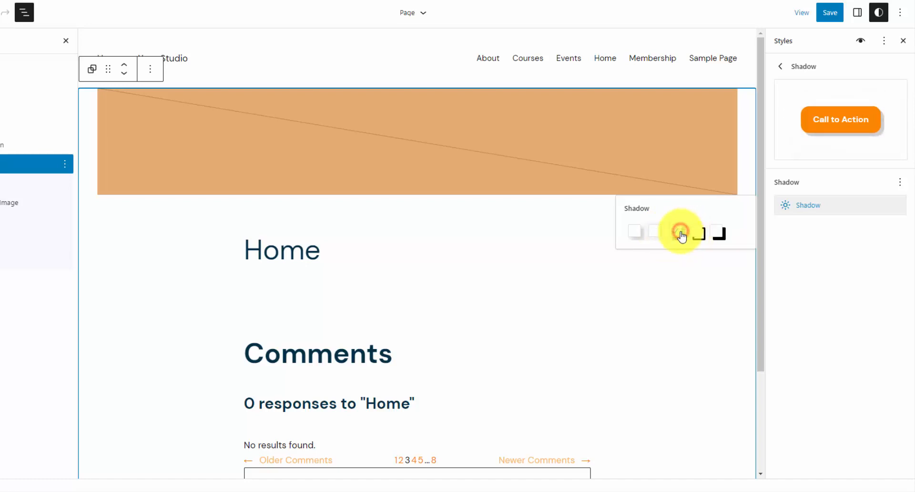
{"action": "left_click", "coordinate": [843, 236]}
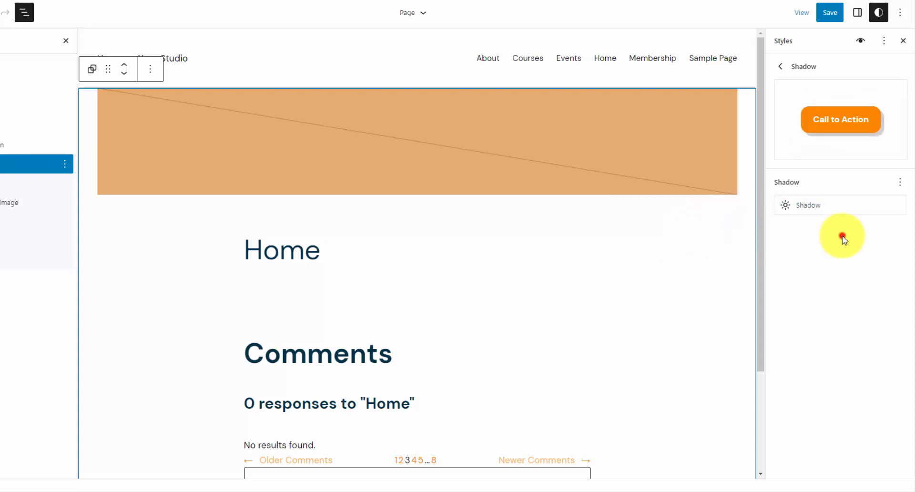
{"action": "left_click", "coordinate": [780, 67]}
{"action": "left_click", "coordinate": [780, 66]}
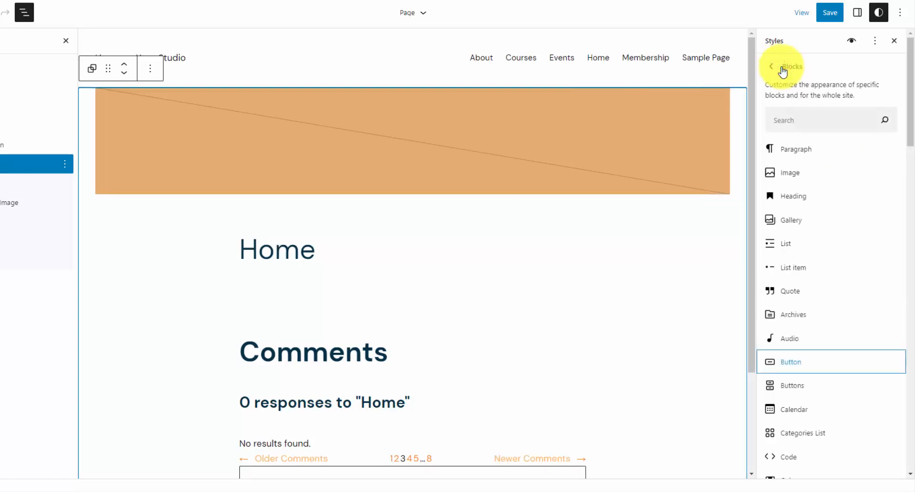
Search the block styles for "head" and examine the Heading block's typography settings
{"action": "left_click", "coordinate": [801, 113]}
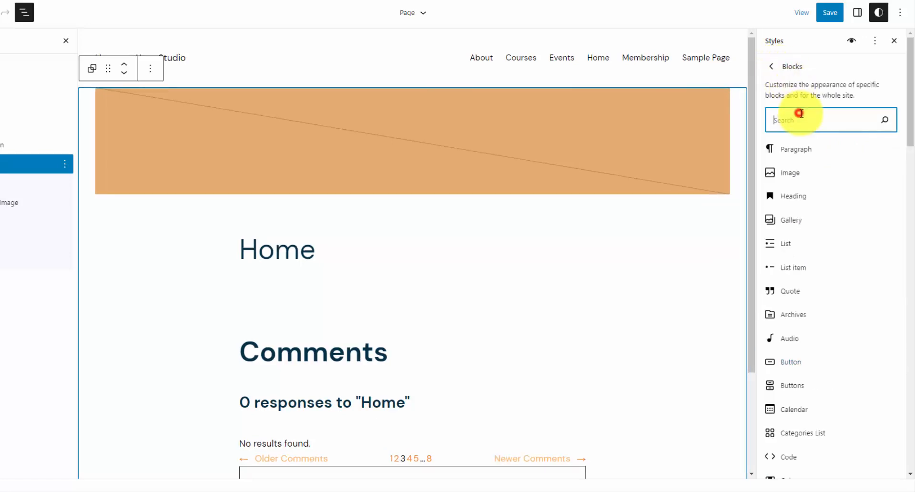
{"action": "type", "text": "head"}
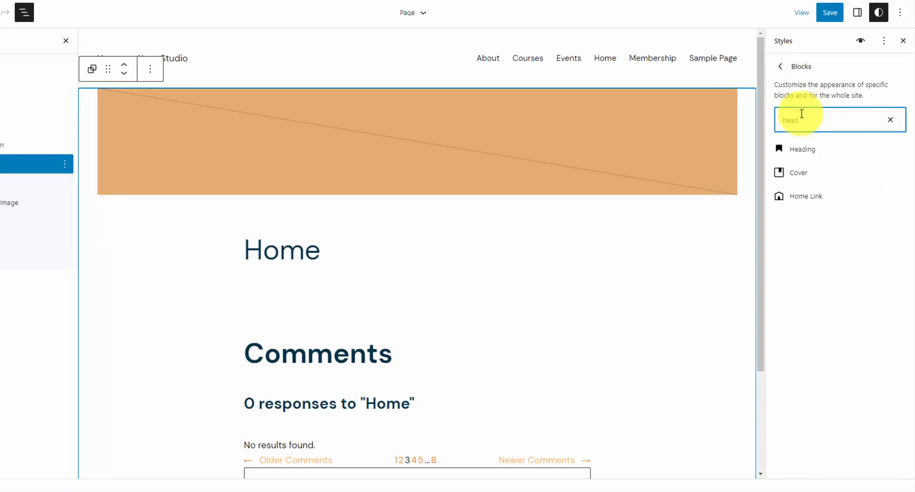
{"action": "left_click", "coordinate": [806, 150]}
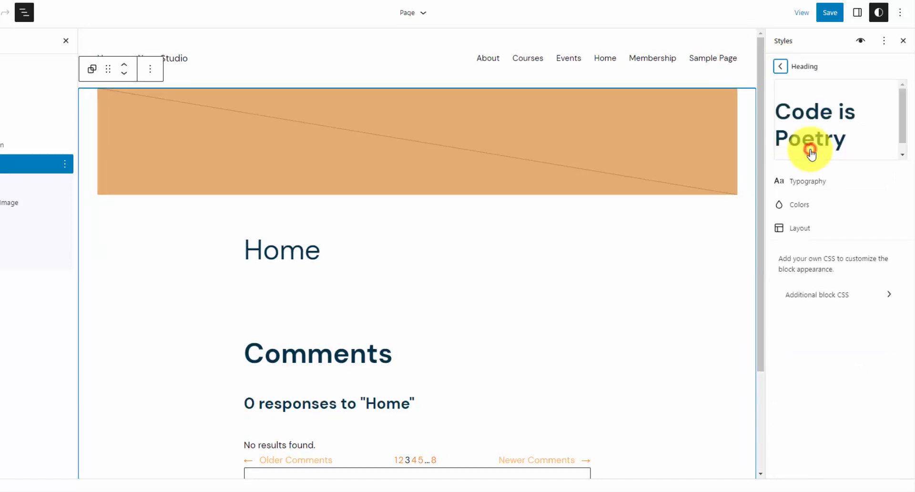
{"action": "left_click", "coordinate": [827, 186]}
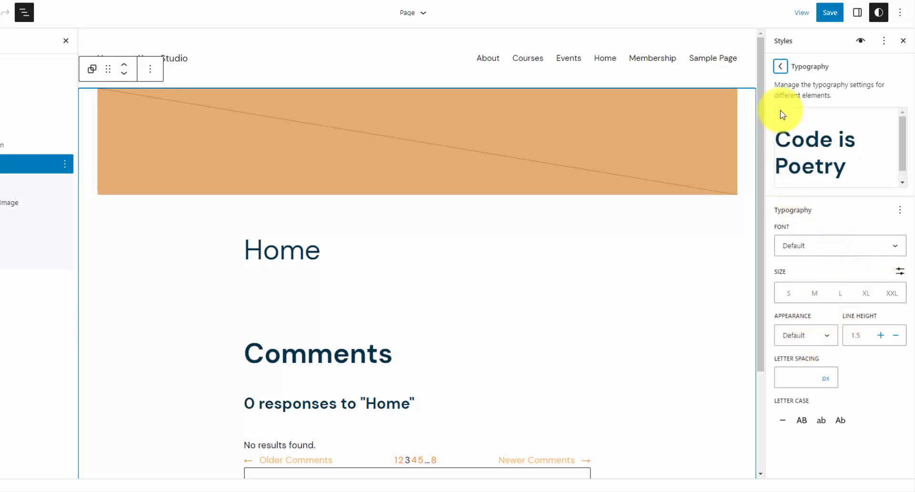
{"action": "left_click", "coordinate": [781, 68]}
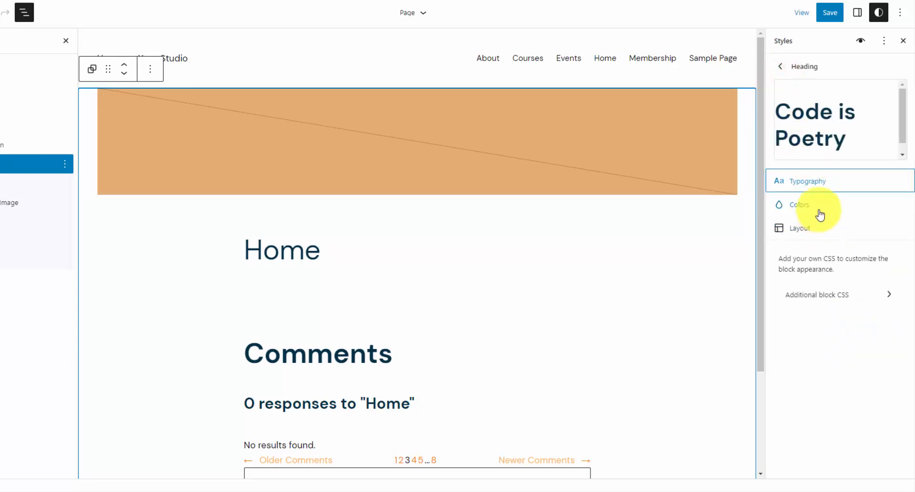
Check the Heading block's layout settings, then add the block CSS "text-align: center;" to it and return to the block list
{"action": "left_click", "coordinate": [817, 222]}
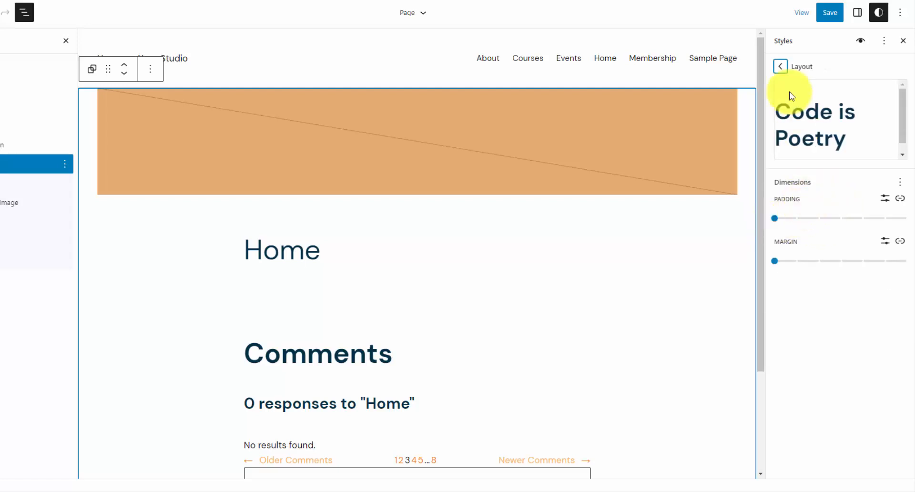
{"action": "left_click", "coordinate": [781, 66]}
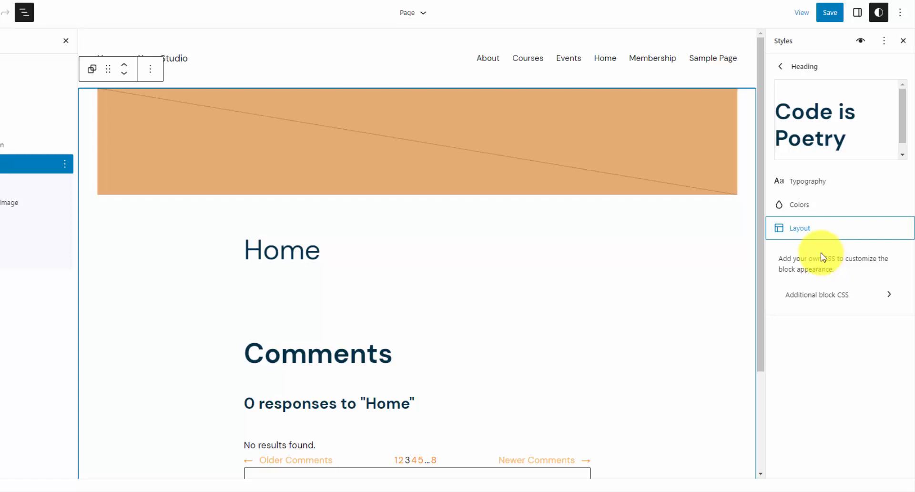
{"action": "left_click", "coordinate": [842, 325]}
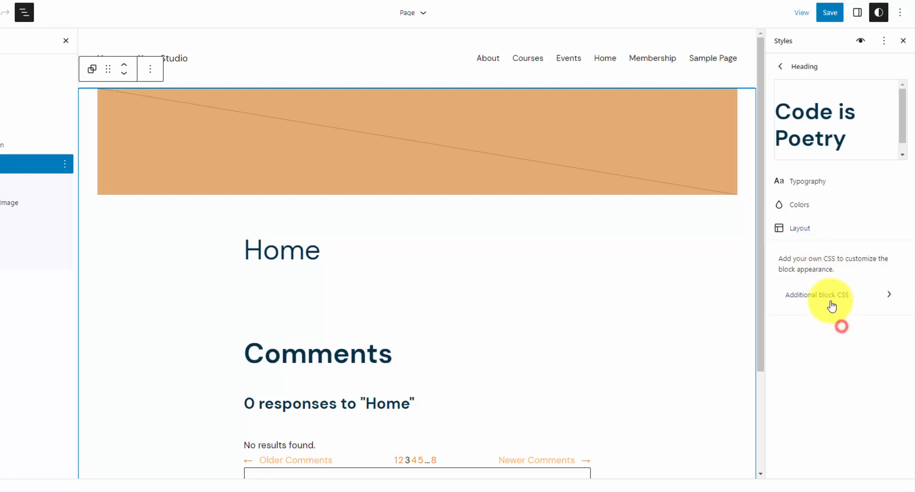
{"action": "left_click", "coordinate": [851, 298]}
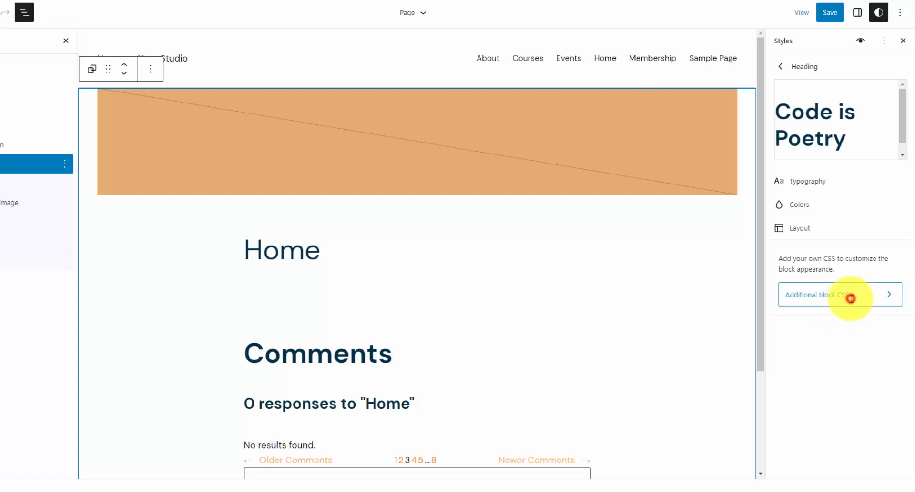
{"action": "left_click", "coordinate": [823, 221]}
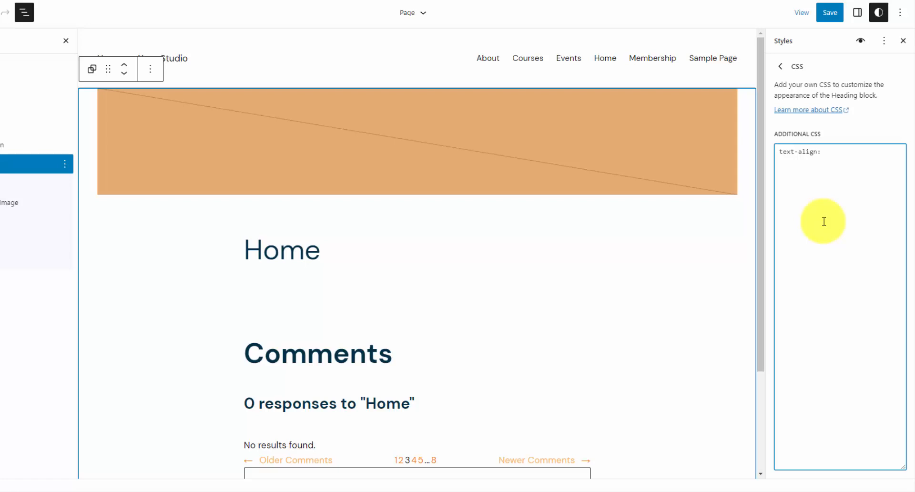
{"action": "type", "text": "er;"}
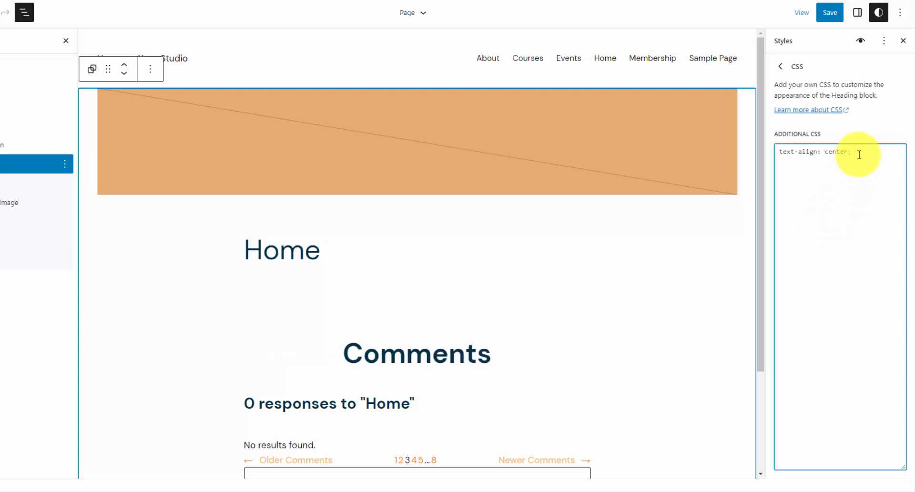
{"action": "left_click_drag", "start_coordinate": [860, 153], "coordinate": [776, 151]}
{"action": "left_click", "coordinate": [790, 150]}
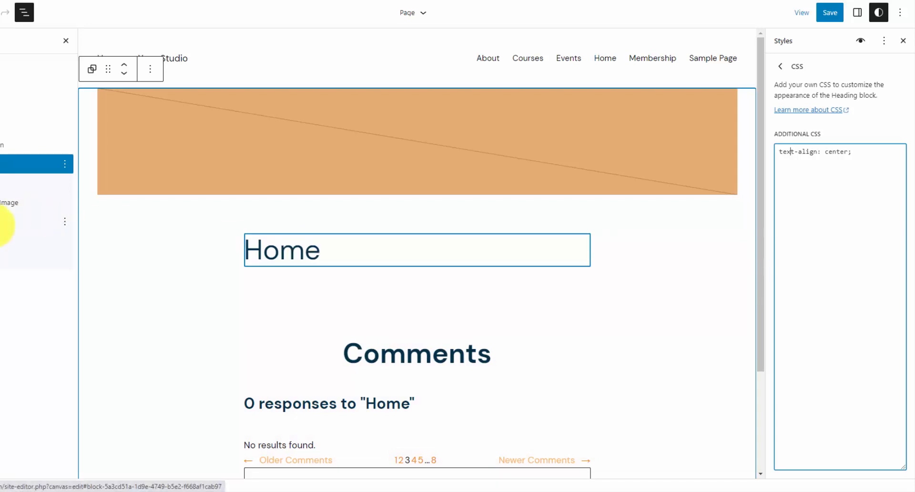
{"action": "left_click", "coordinate": [781, 70]}
{"action": "left_click", "coordinate": [781, 71]}
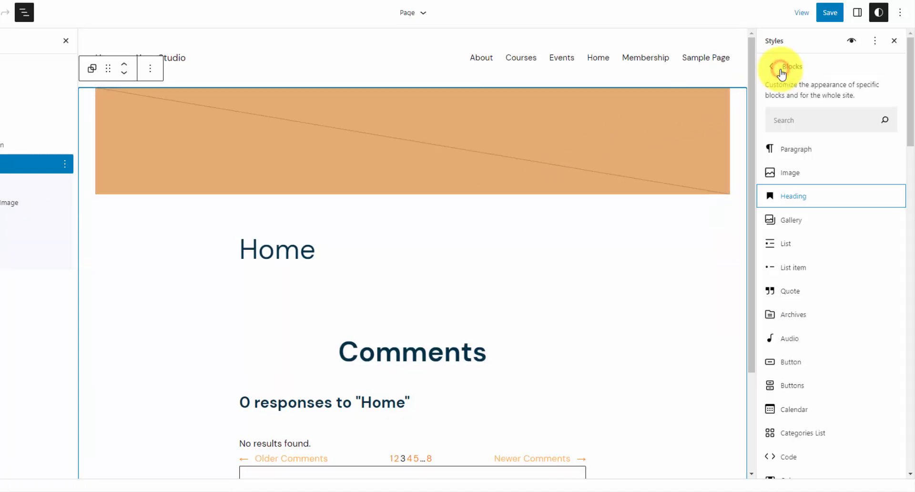
Search the block styles for "post" and add the block CSS "text-align: center;" to the Post Title block
{"action": "left_click", "coordinate": [815, 127]}
{"action": "type", "text": "post"}
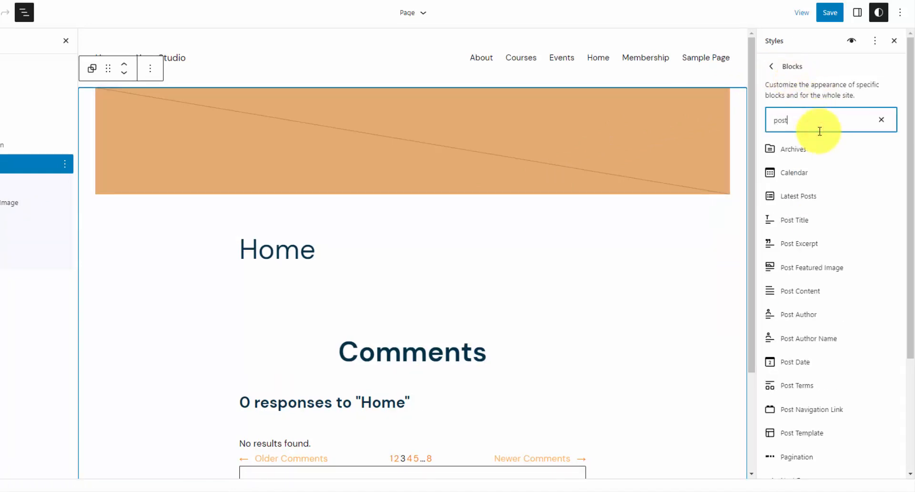
{"action": "left_click", "coordinate": [816, 221]}
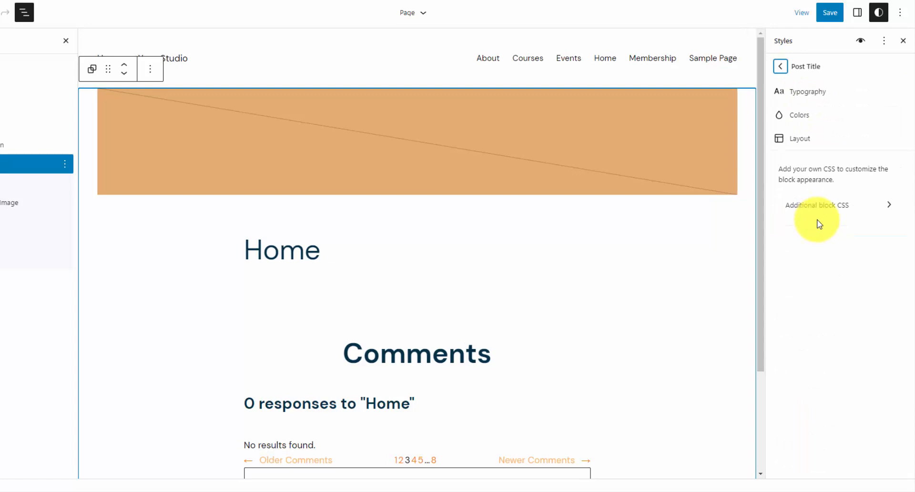
{"action": "left_click", "coordinate": [823, 207]}
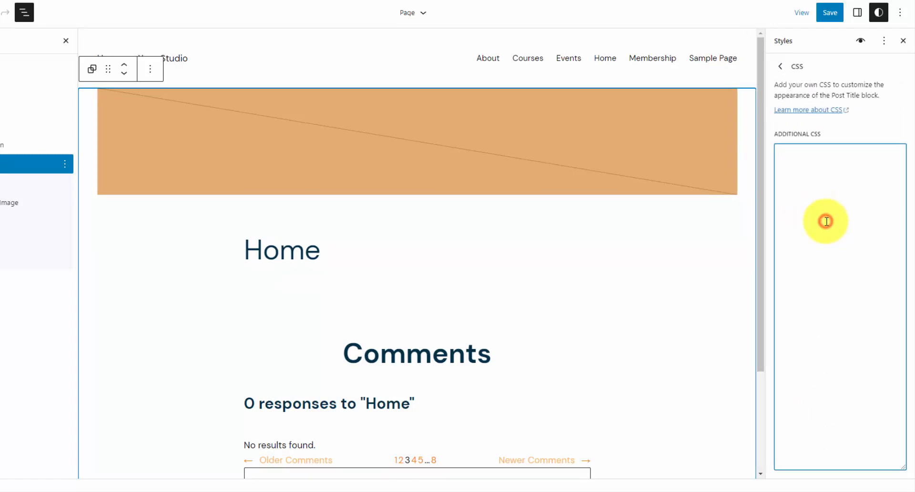
{"action": "type", "text": "text-align: center;"}
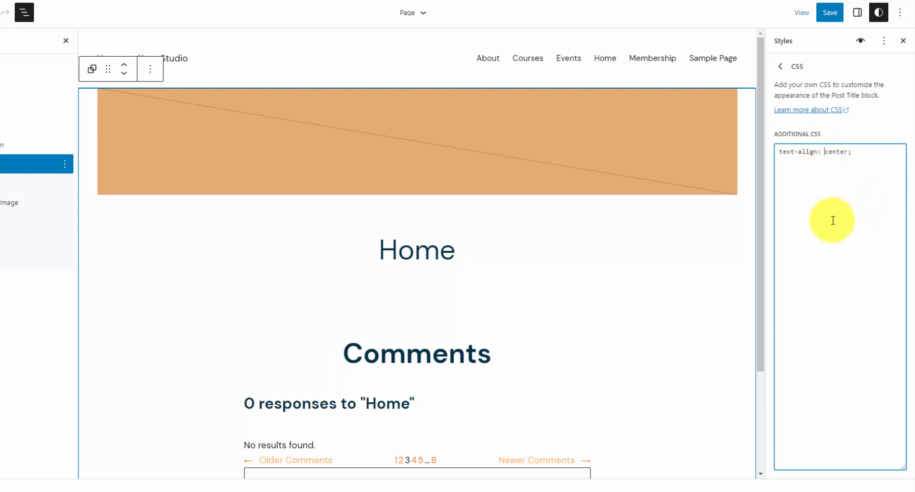
{"action": "left_click", "coordinate": [777, 68]}
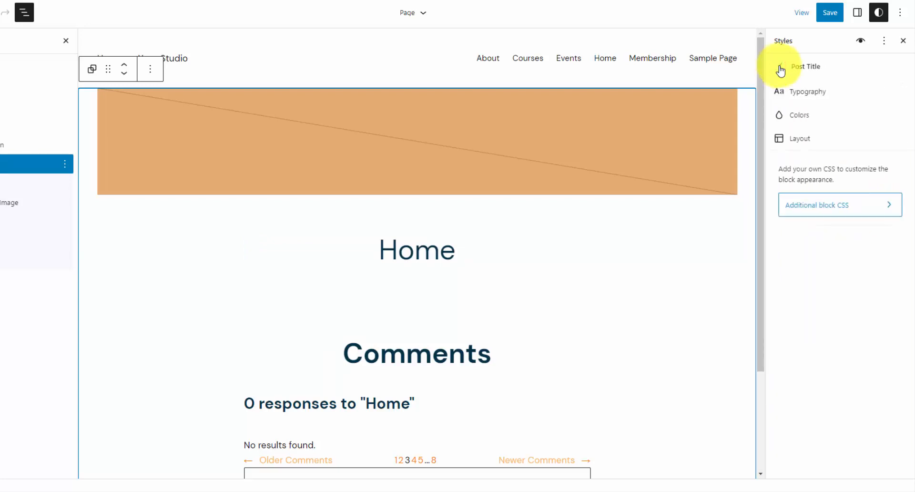
{"action": "left_click", "coordinate": [781, 71]}
Open the Quote block's typography settings and bring up its sample in the Style Book
{"action": "scroll", "coordinate": [815, 124], "scroll_direction": "up", "scroll_amount": 5}
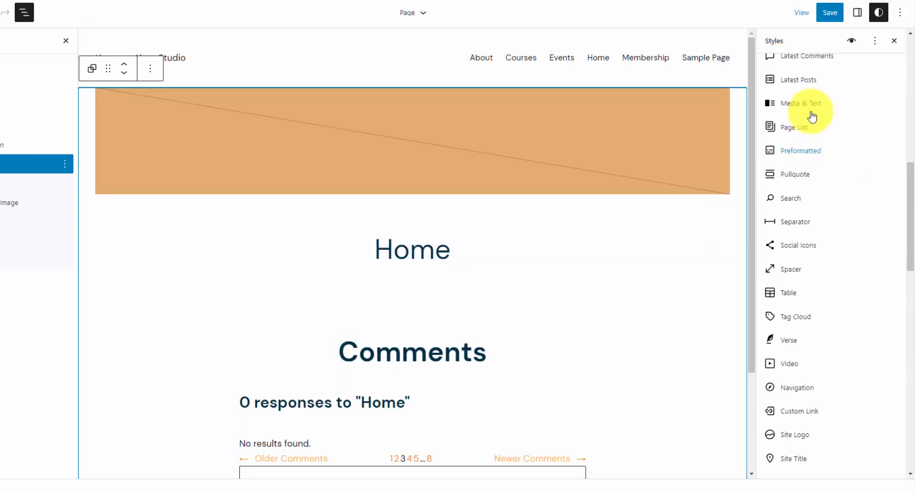
{"action": "scroll", "coordinate": [813, 116], "scroll_direction": "up", "scroll_amount": 10}
{"action": "left_click", "coordinate": [803, 111]}
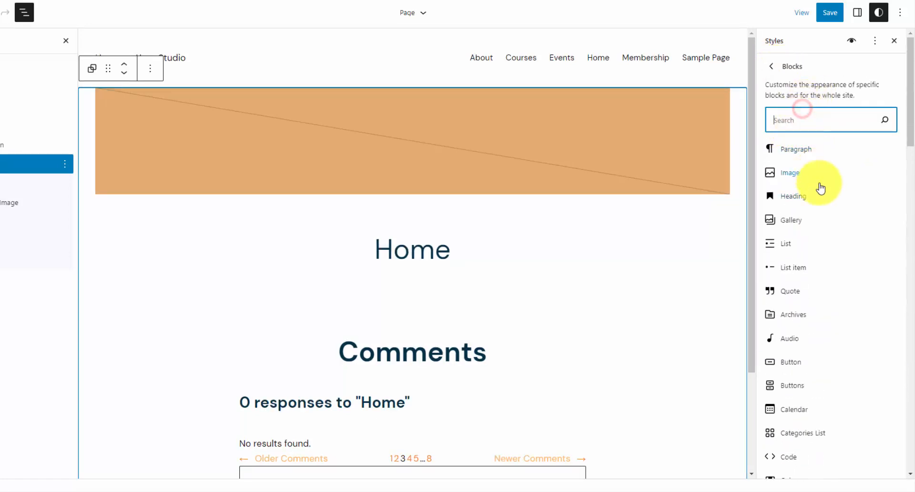
{"action": "left_click", "coordinate": [811, 292]}
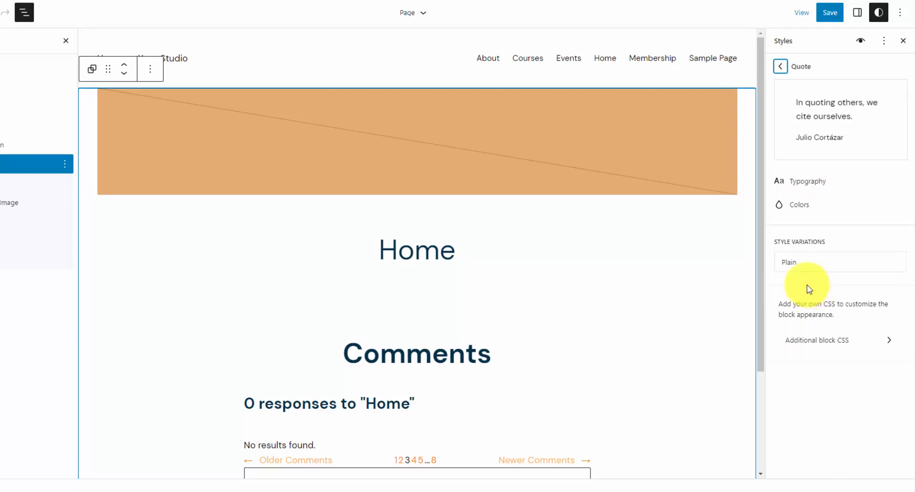
{"action": "left_click", "coordinate": [833, 186]}
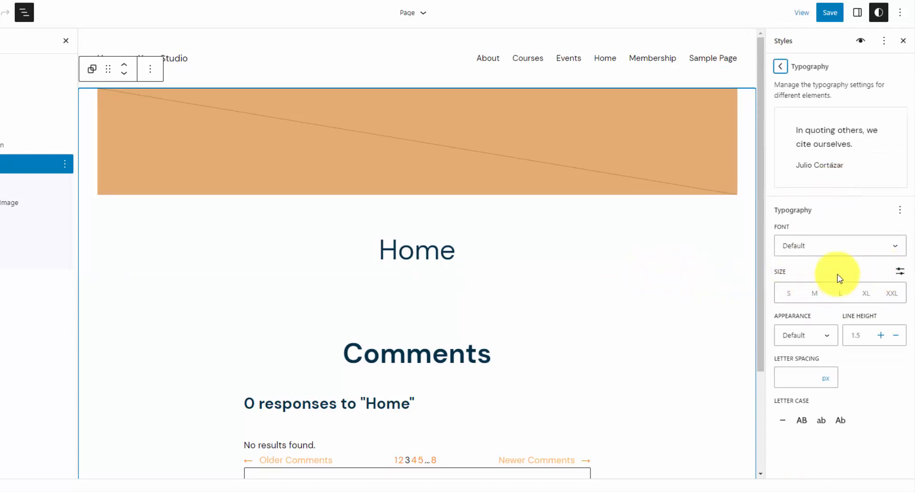
{"action": "left_click", "coordinate": [861, 41]}
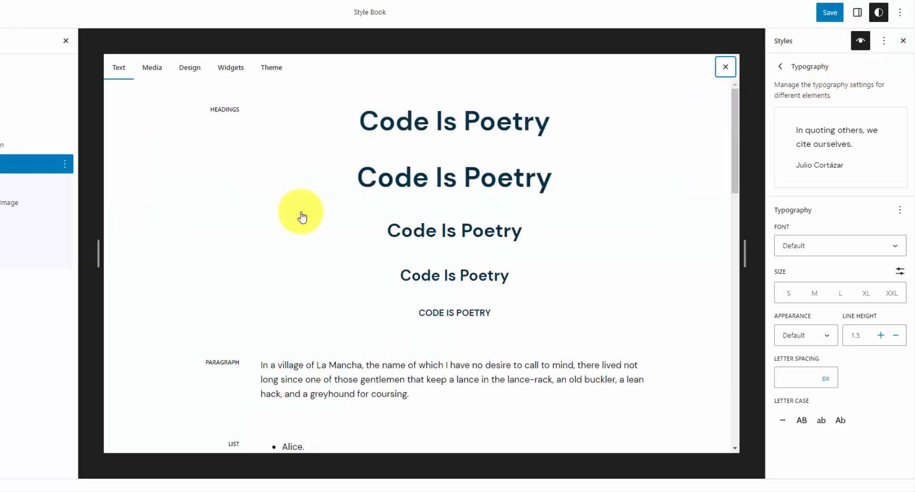
{"action": "scroll", "coordinate": [301, 215], "scroll_direction": "down", "scroll_amount": 5}
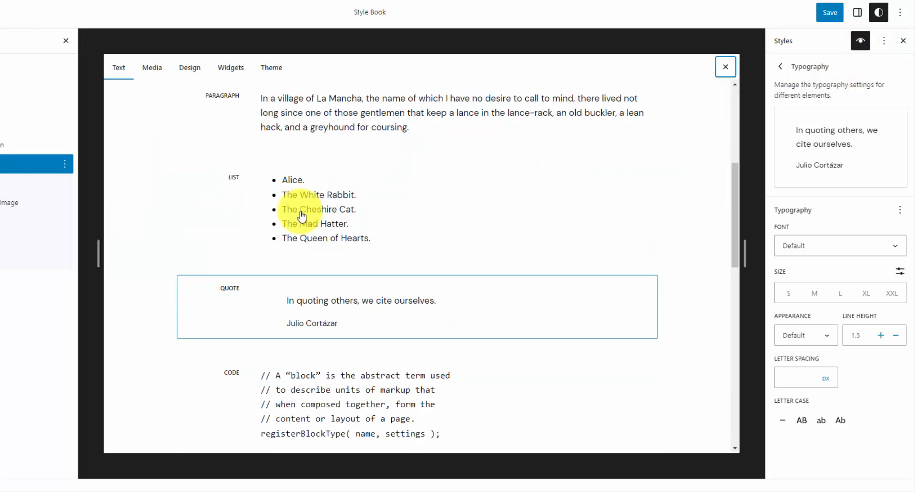
{"action": "scroll", "coordinate": [302, 215], "scroll_direction": "down", "scroll_amount": 1}
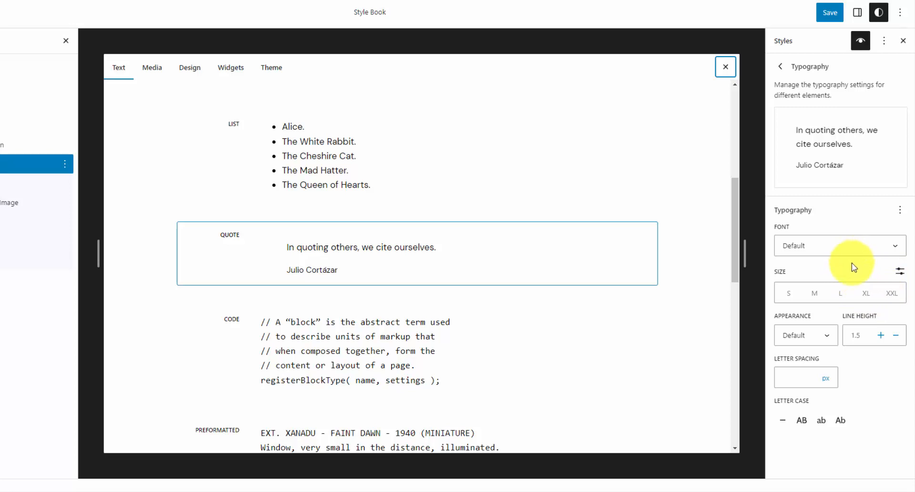
Set the Quote block's font size to Large (L) and its line height to 1.2
{"action": "left_click", "coordinate": [841, 294]}
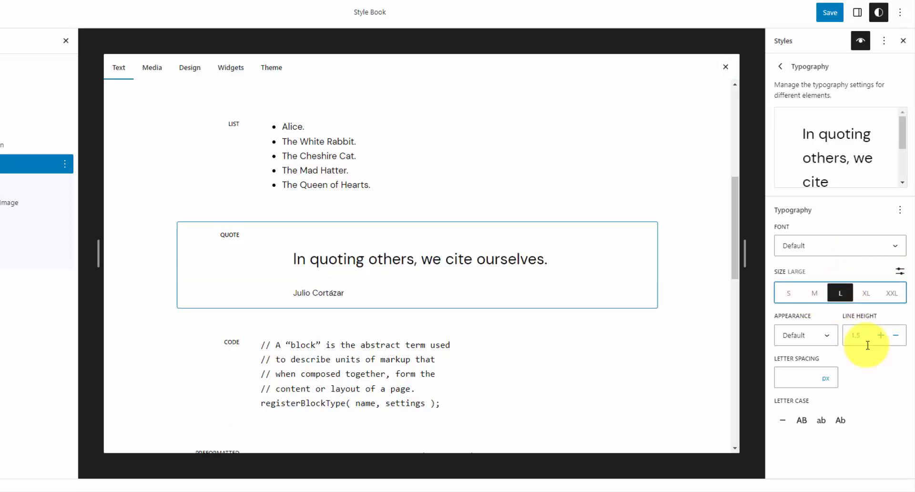
{"action": "left_click", "coordinate": [897, 336]}
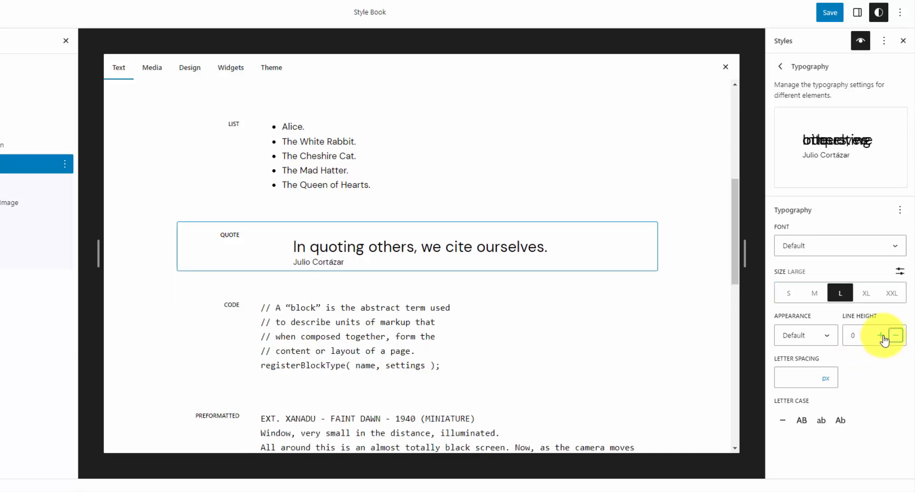
{"action": "left_click", "coordinate": [882, 335]}
{"action": "left_click", "coordinate": [883, 336]}
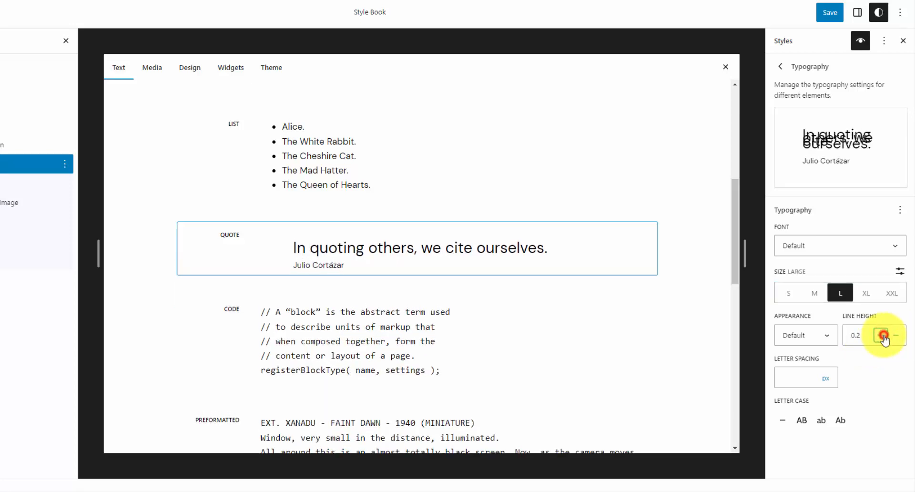
{"action": "left_click", "coordinate": [883, 336]}
{"action": "left_click", "coordinate": [883, 336]}
{"action": "left_click", "coordinate": [883, 335]}
{"action": "left_click", "coordinate": [883, 336]}
{"action": "left_click", "coordinate": [883, 336]}
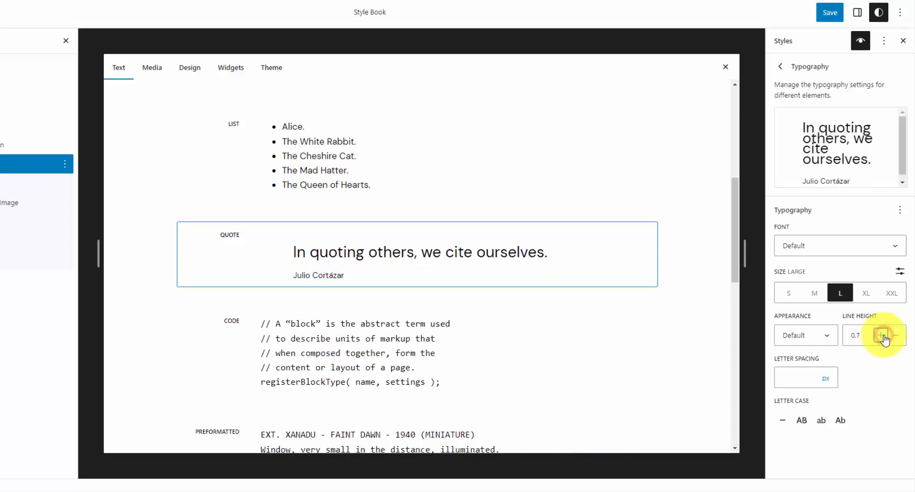
{"action": "left_click", "coordinate": [883, 336]}
{"action": "left_click", "coordinate": [883, 335]}
{"action": "left_click", "coordinate": [884, 335]}
{"action": "left_click", "coordinate": [883, 335]}
{"action": "left_click", "coordinate": [883, 336]}
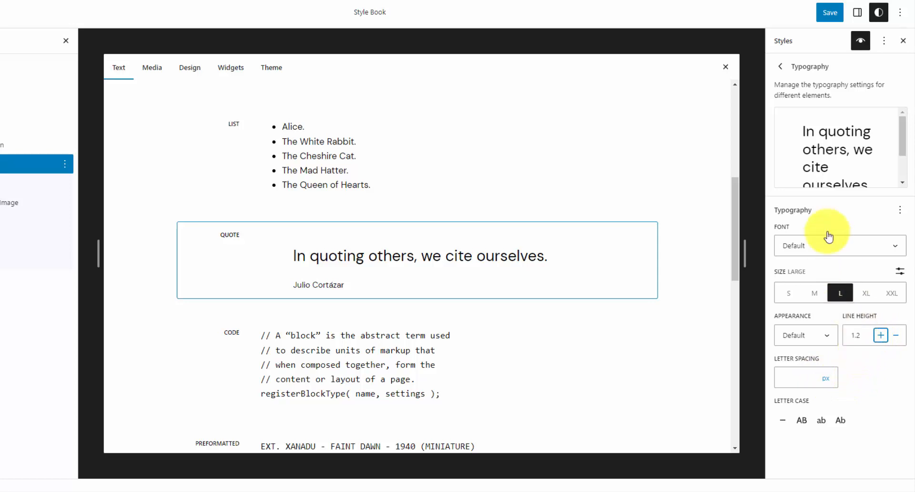
{"action": "left_click", "coordinate": [779, 67]}
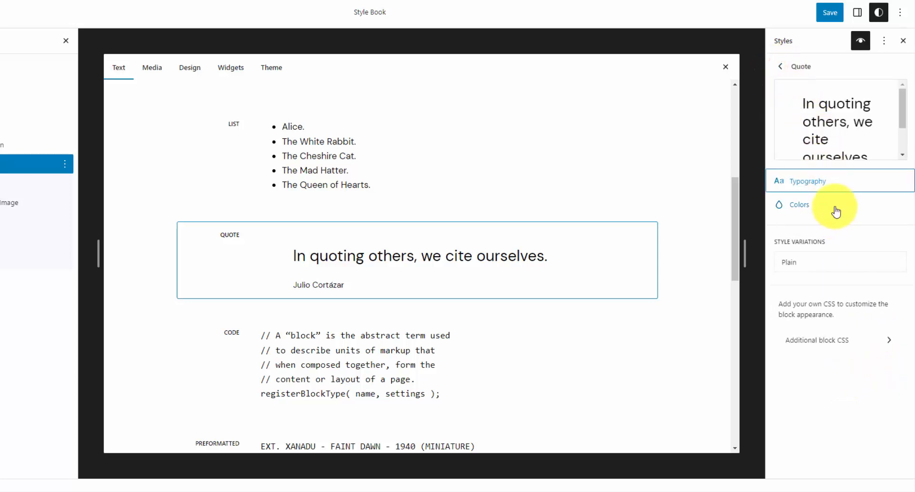
Set the Quote block's background to the Primary theme color 8ECAE6 and its text to the Secondary theme color 023047
{"action": "left_click", "coordinate": [835, 206]}
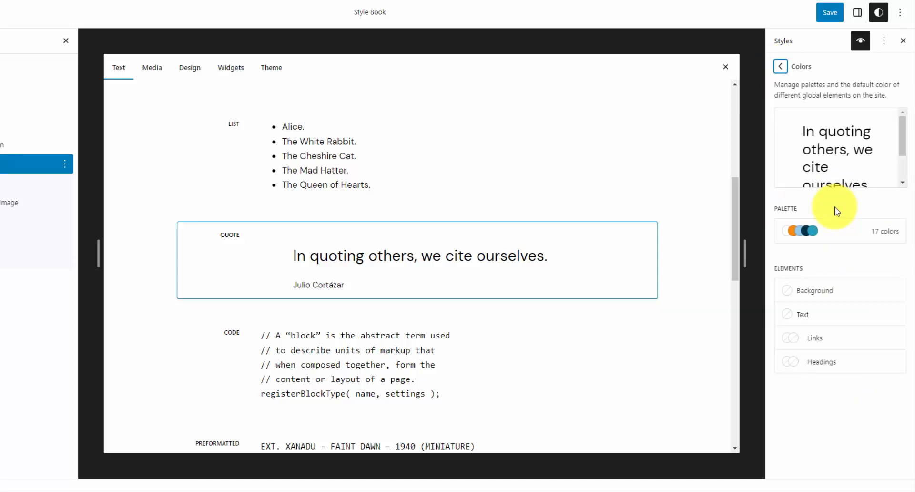
{"action": "left_click", "coordinate": [835, 290]}
{"action": "left_click", "coordinate": [825, 207]}
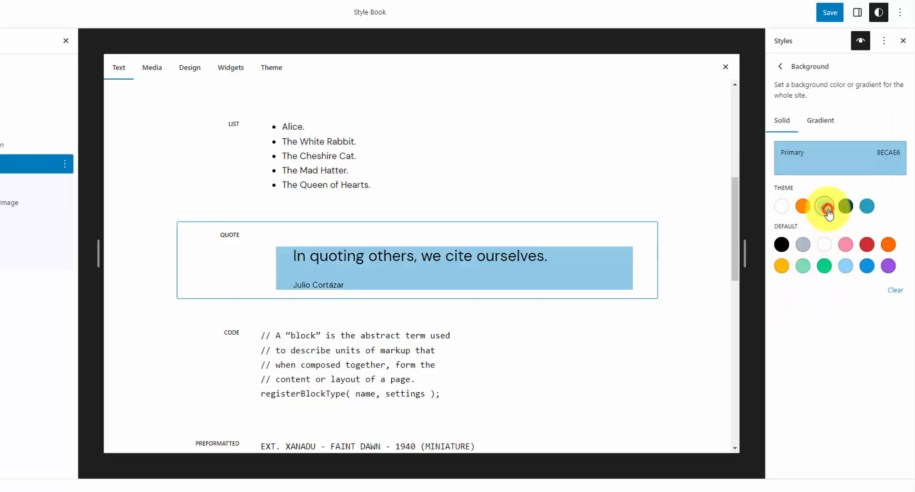
{"action": "left_click", "coordinate": [781, 66]}
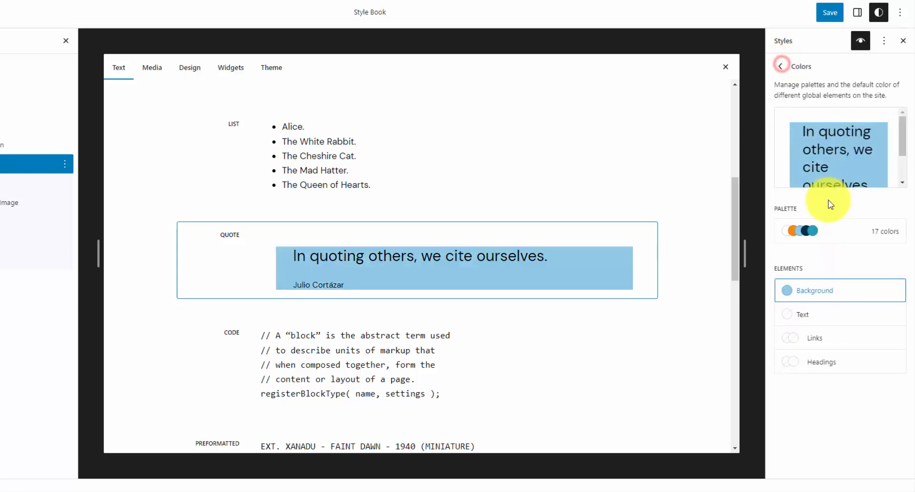
{"action": "left_click", "coordinate": [829, 315]}
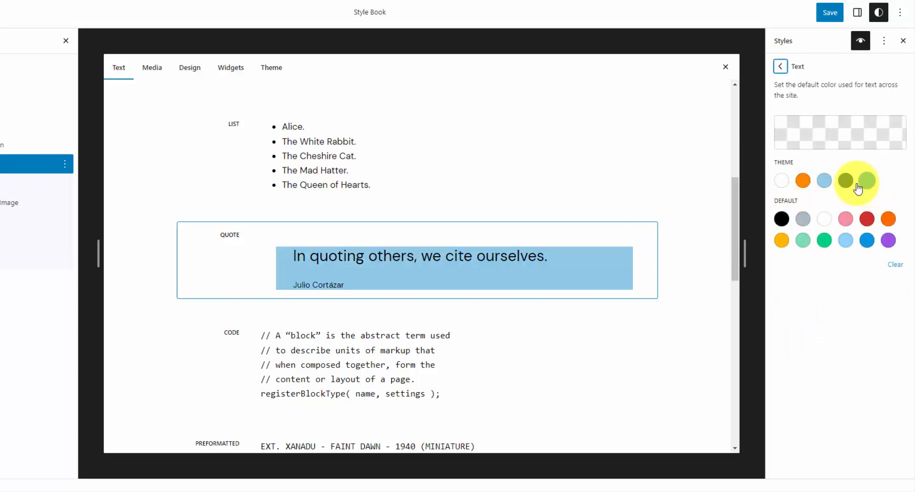
{"action": "left_click", "coordinate": [844, 181]}
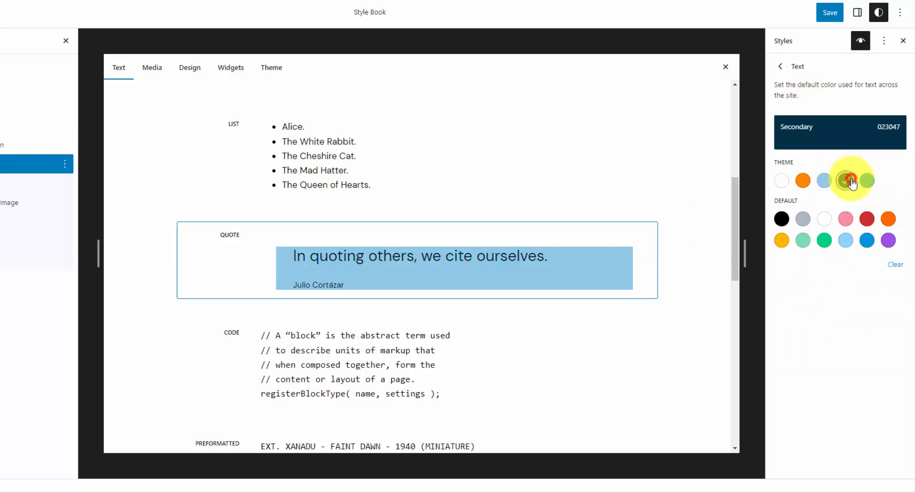
{"action": "left_click", "coordinate": [780, 67]}
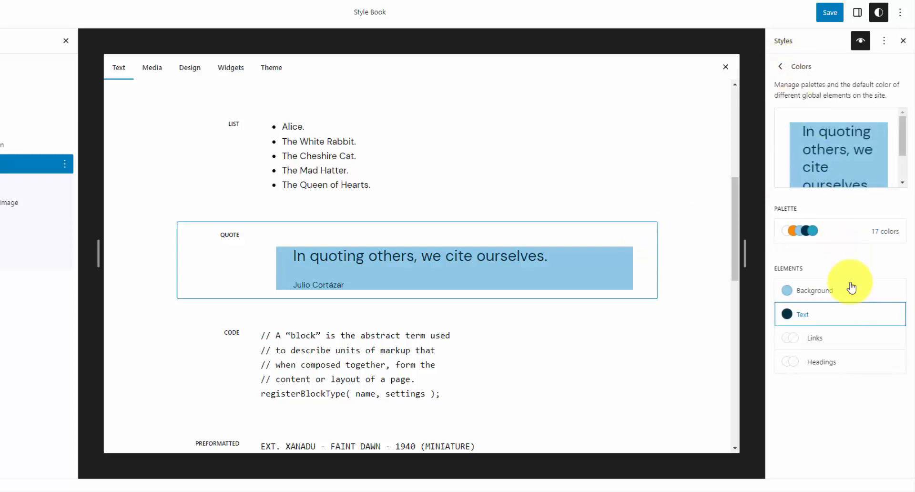
Lower the opacity of the Quote block's background color to produce the custom color 8ECAE647
{"action": "left_click", "coordinate": [850, 292]}
{"action": "left_click", "coordinate": [821, 155]}
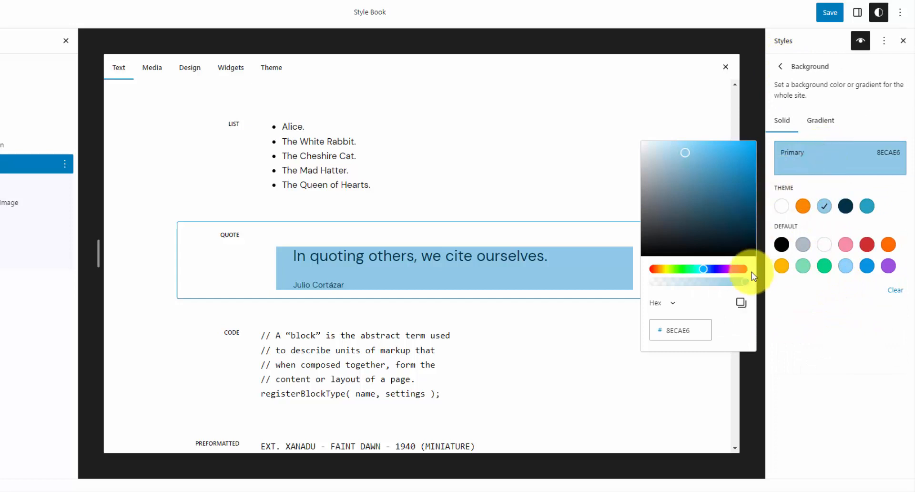
{"action": "left_click_drag", "start_coordinate": [742, 285], "coordinate": [681, 286]}
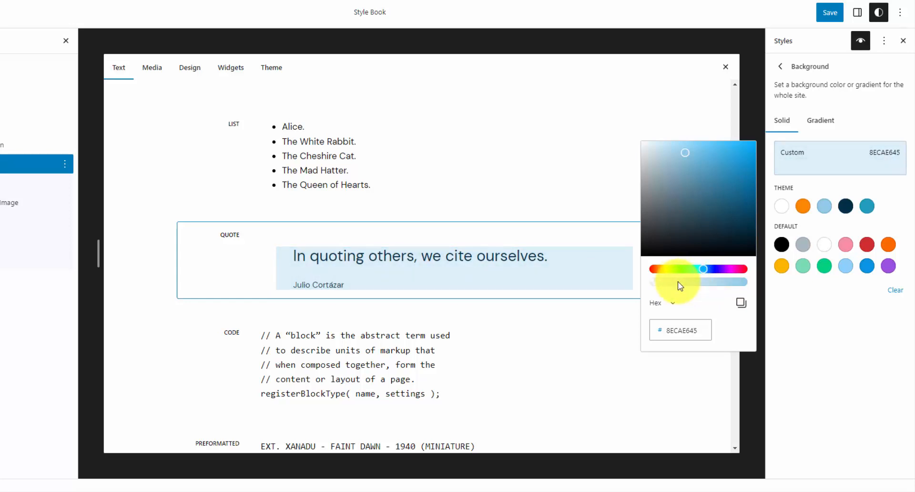
{"action": "left_click", "coordinate": [823, 89]}
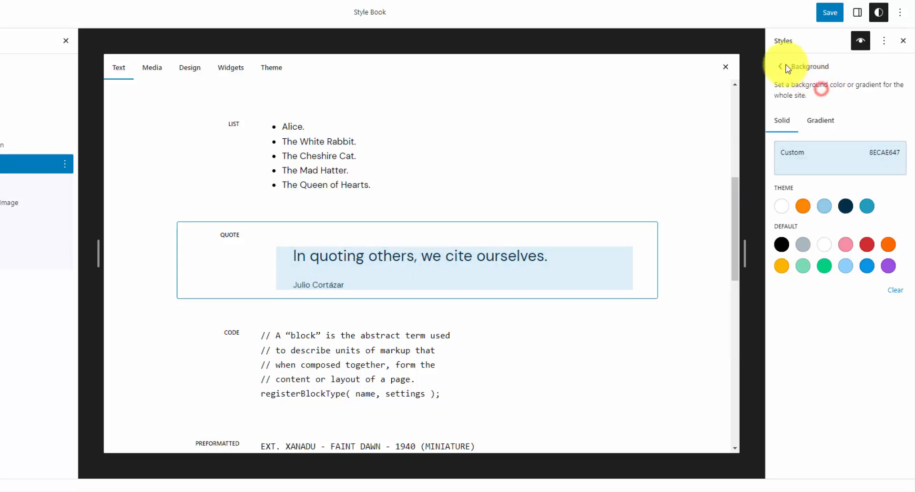
Add the rule border-radius: 30px; to the Quote block's additional CSS
{"action": "left_click", "coordinate": [781, 68]}
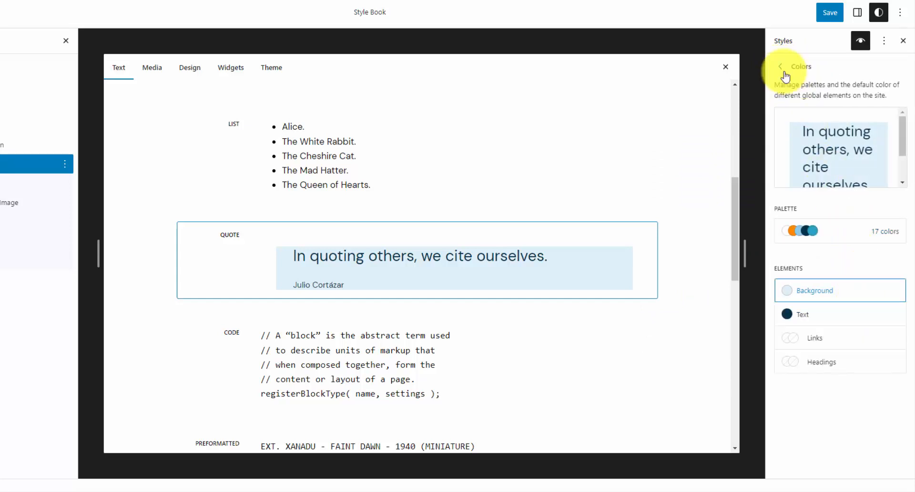
{"action": "left_click", "coordinate": [784, 73]}
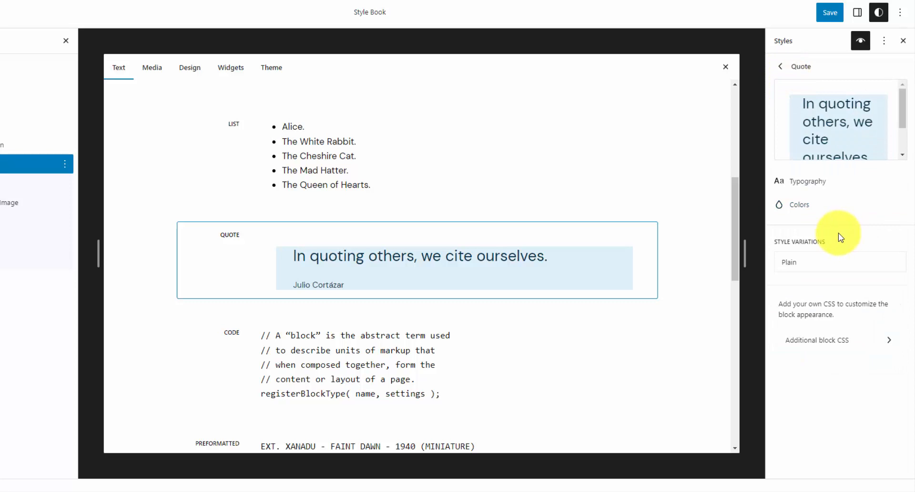
{"action": "left_click", "coordinate": [842, 341]}
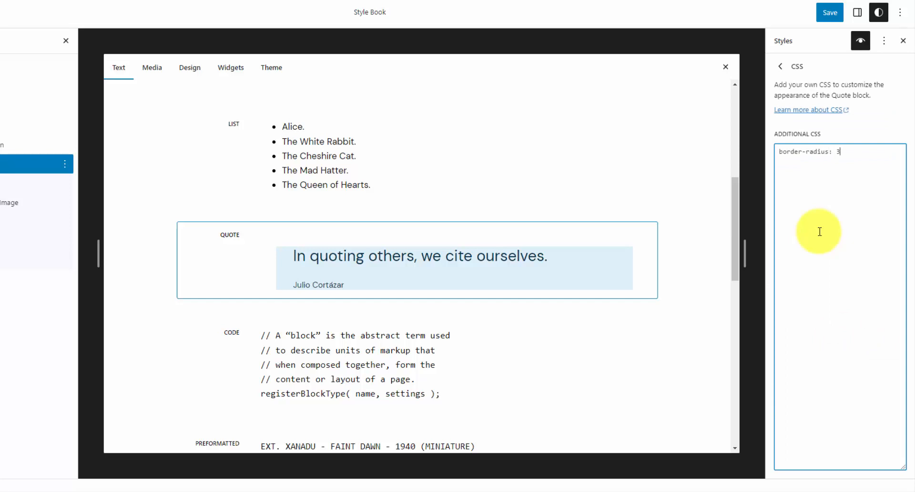
{"action": "type", "text": "x; "}
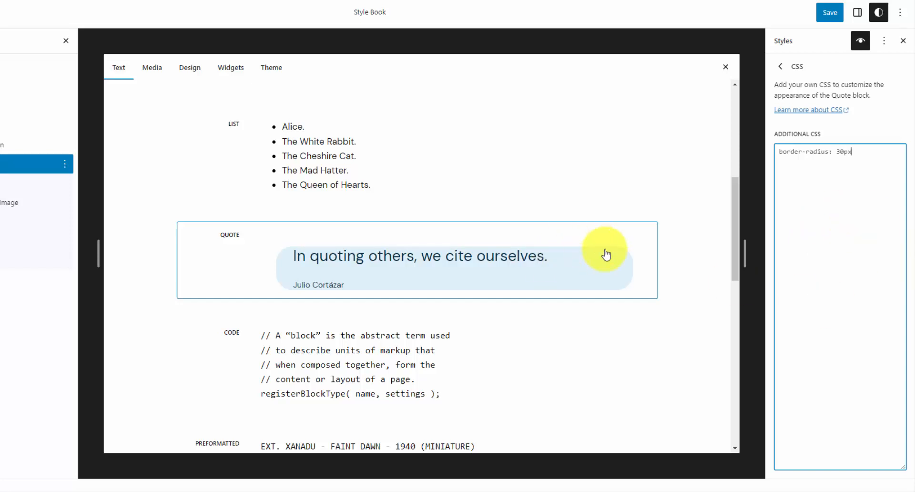
Add the rule padding: 15px 30px 30px; on a second line of the Quote block's additional CSS
{"action": "type", "text": "p"}
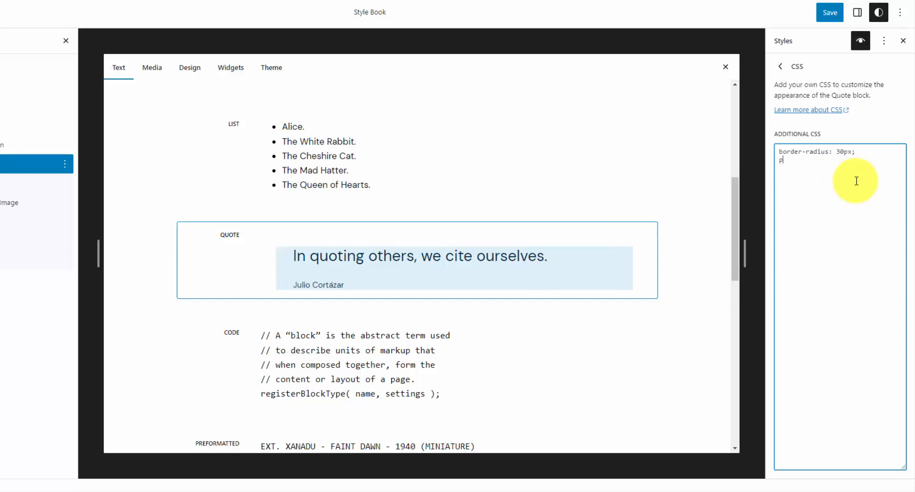
{"action": "type", "text": "adding:"}
{"action": "type", "text": "15px"}
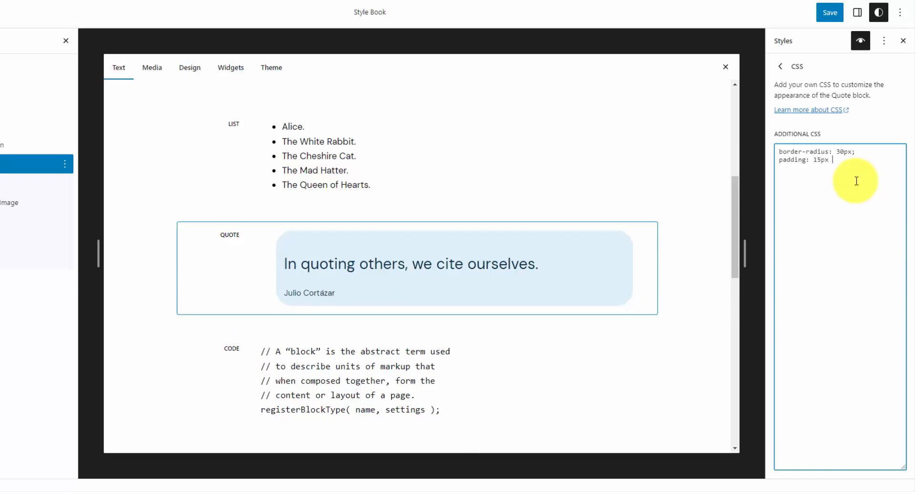
{"action": "type", "text": " 30p"}
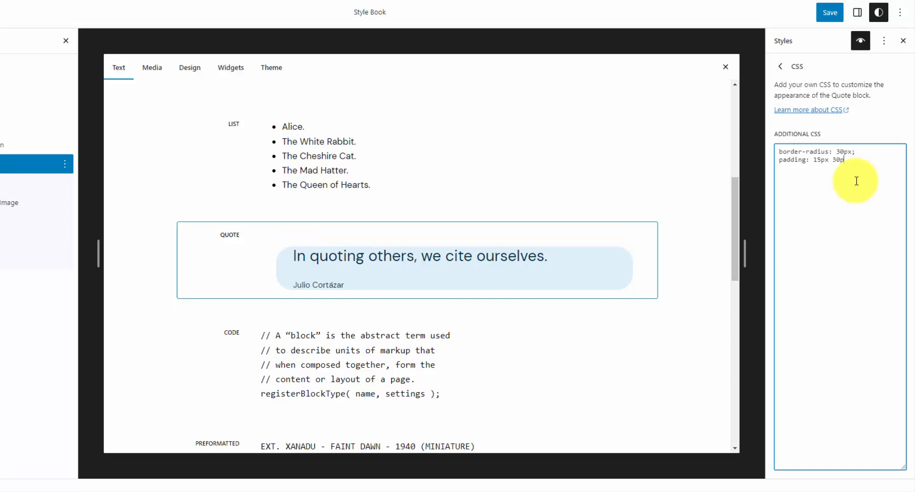
{"action": "type", "text": "x 30px;"}
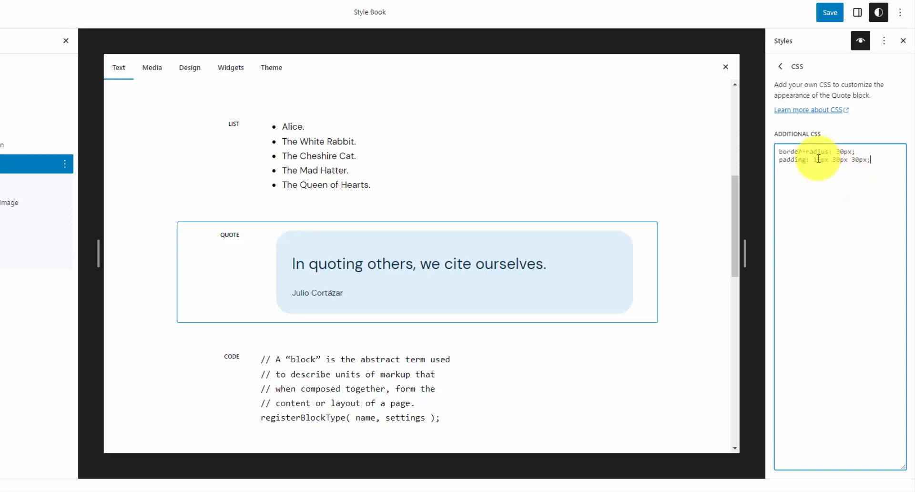
{"action": "left_click_drag", "start_coordinate": [834, 160], "coordinate": [856, 160]}
{"action": "left_click", "coordinate": [866, 160]}
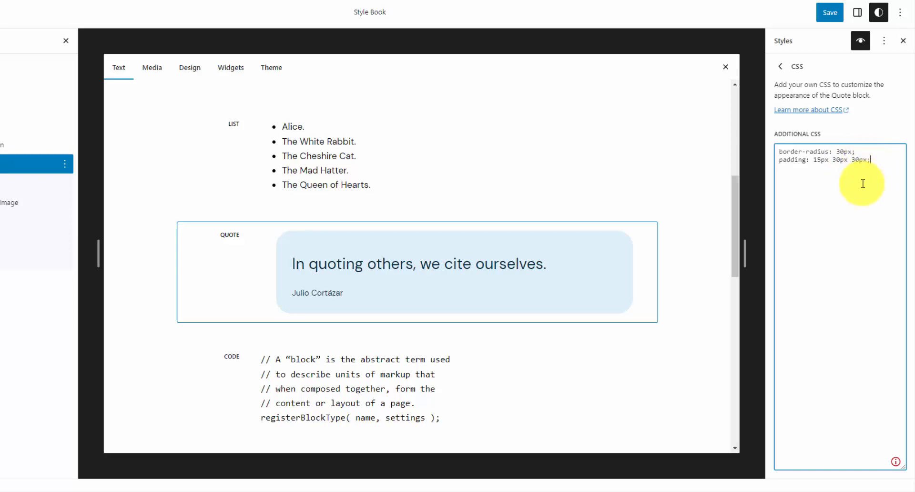
Save the block style changes to the site
{"action": "left_click", "coordinate": [828, 10]}
{"action": "left_click", "coordinate": [824, 9]}
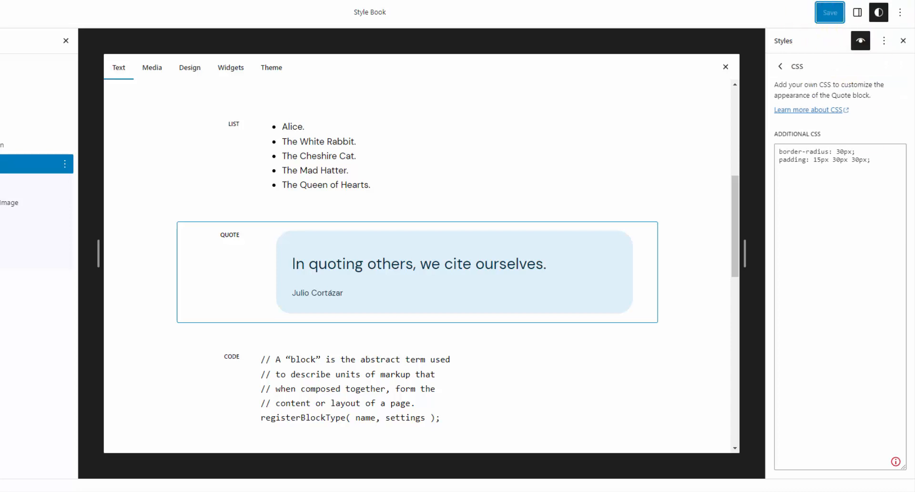
{"action": "left_click", "coordinate": [871, 134]}
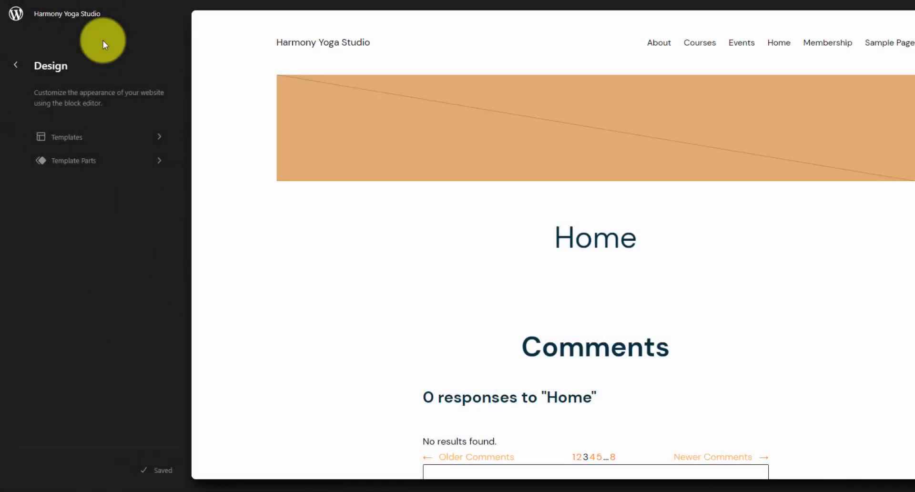
Add a new Front Page template to the site's templates
{"action": "left_click", "coordinate": [123, 137]}
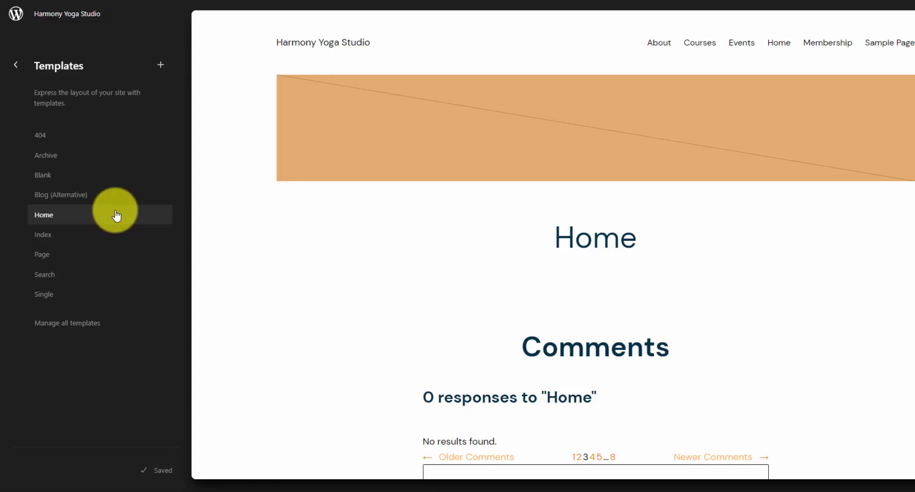
{"action": "left_click", "coordinate": [161, 68]}
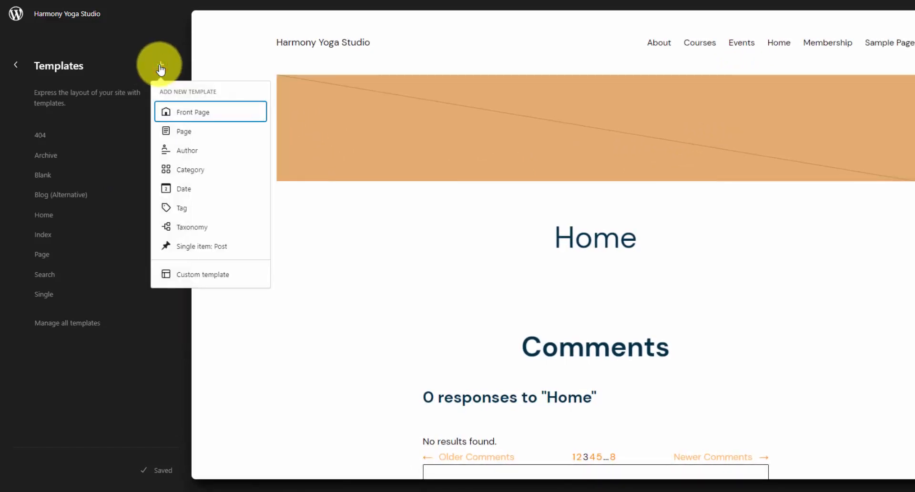
{"action": "left_click", "coordinate": [205, 114]}
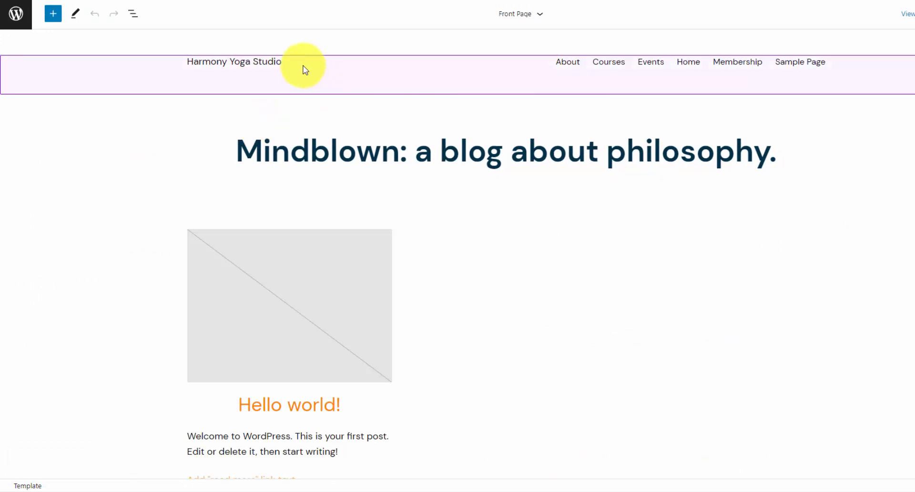
Remove the Site Title block from the row in the Front Page template's header
{"action": "left_click", "coordinate": [284, 61]}
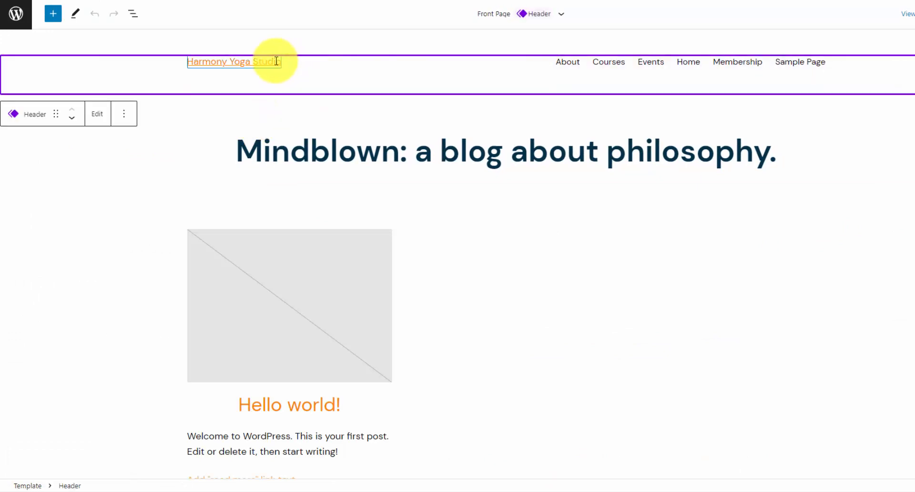
{"action": "left_click", "coordinate": [287, 69]}
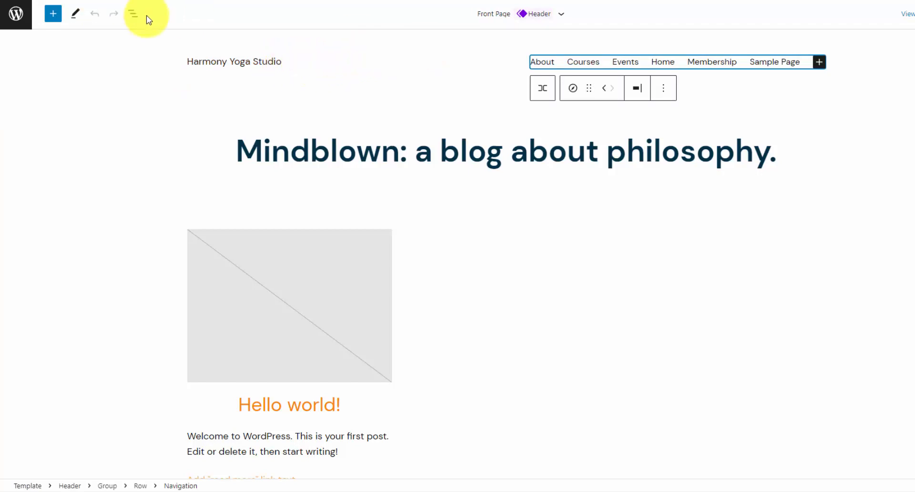
{"action": "left_click", "coordinate": [133, 15]}
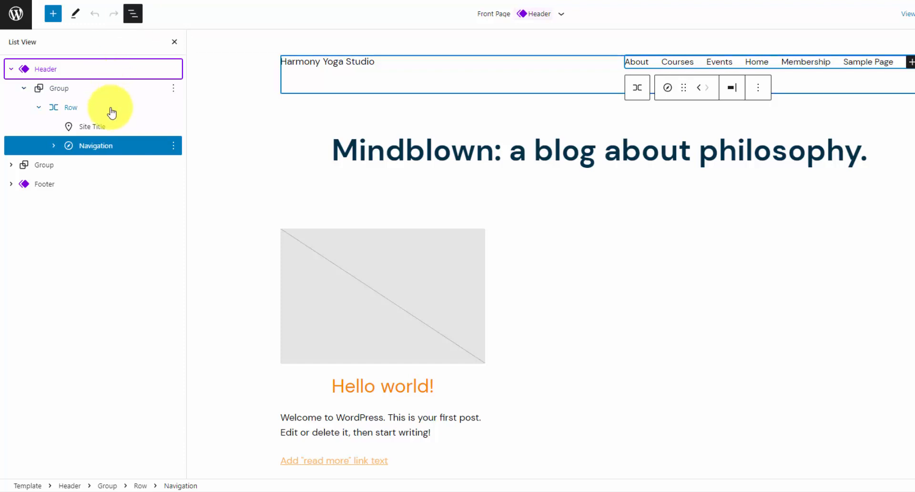
{"action": "left_click", "coordinate": [112, 126]}
{"action": "left_click", "coordinate": [173, 126]}
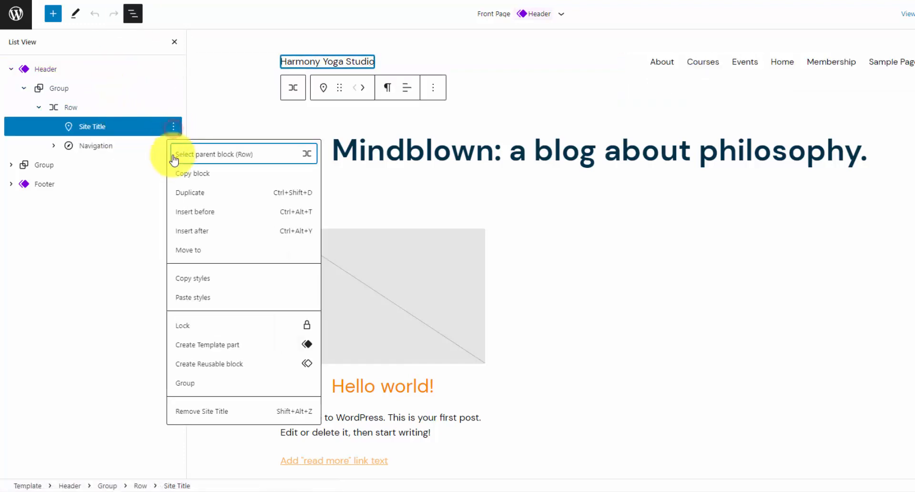
{"action": "left_click", "coordinate": [196, 411]}
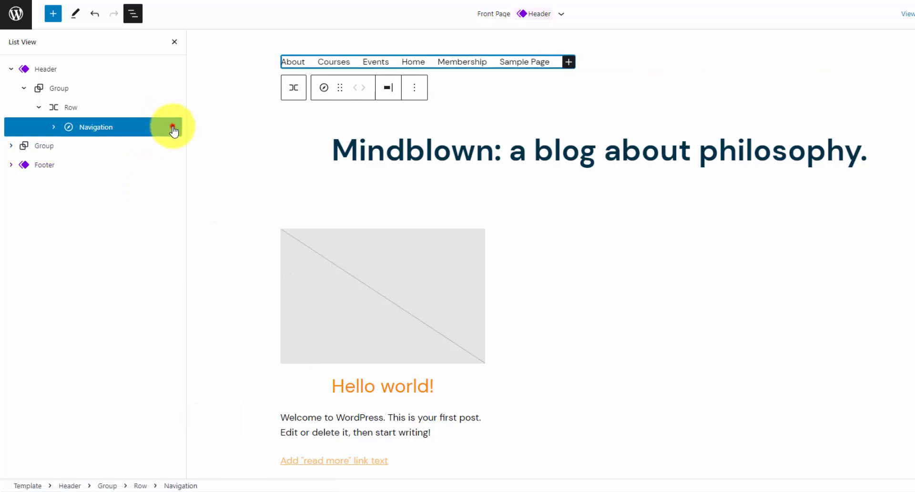
Insert a Site Logo block before the header's Navigation block and bring up the file upload for its image
{"action": "left_click", "coordinate": [173, 127]}
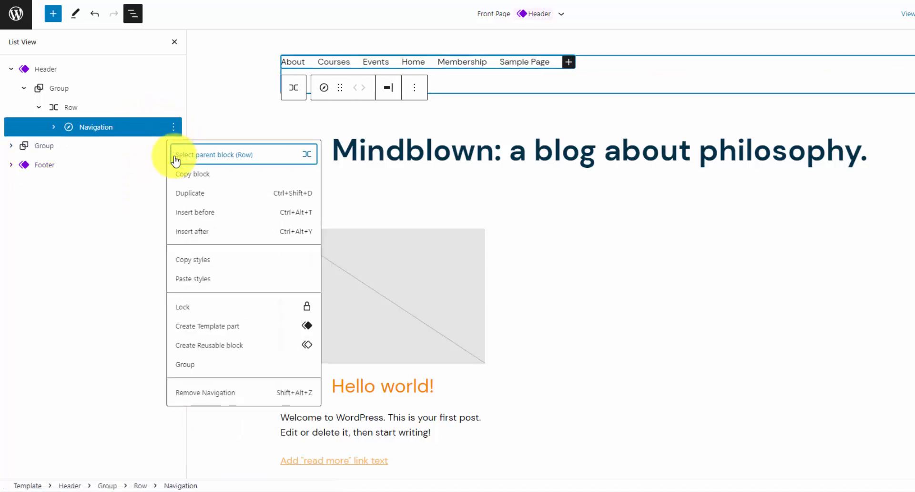
{"action": "left_click", "coordinate": [203, 212]}
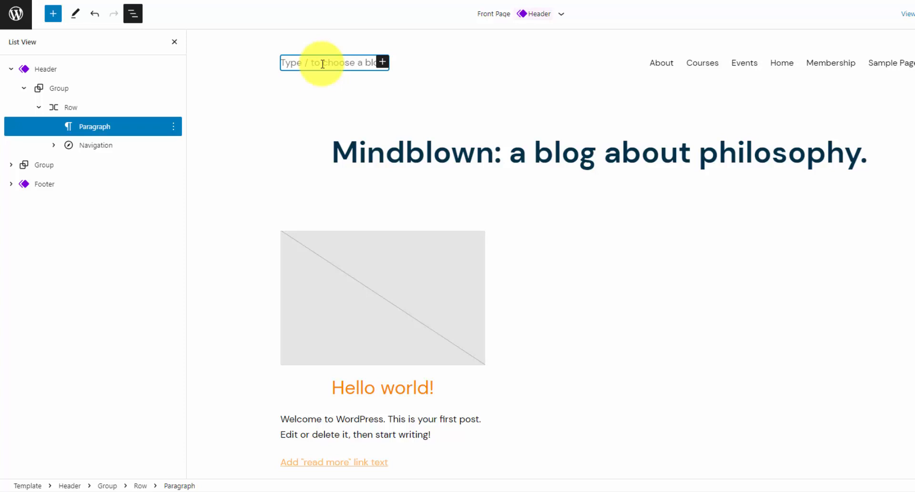
{"action": "type", "text": "/"}
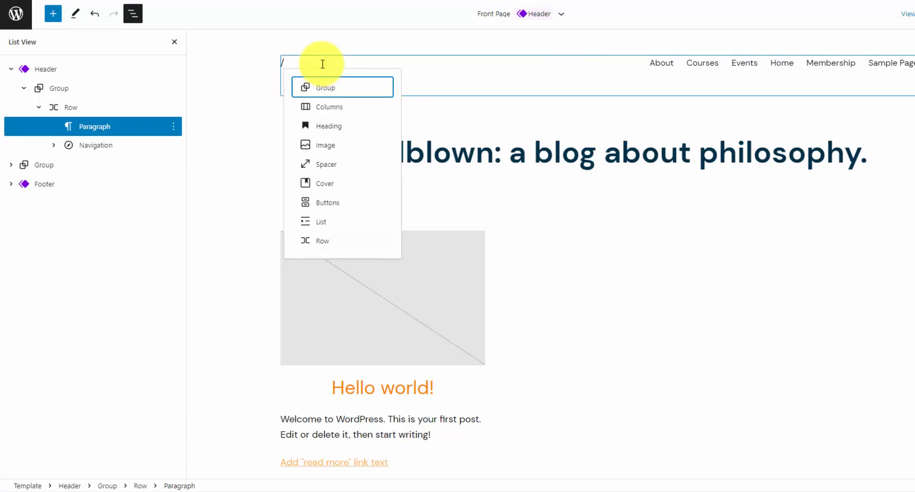
{"action": "type", "text": "si"}
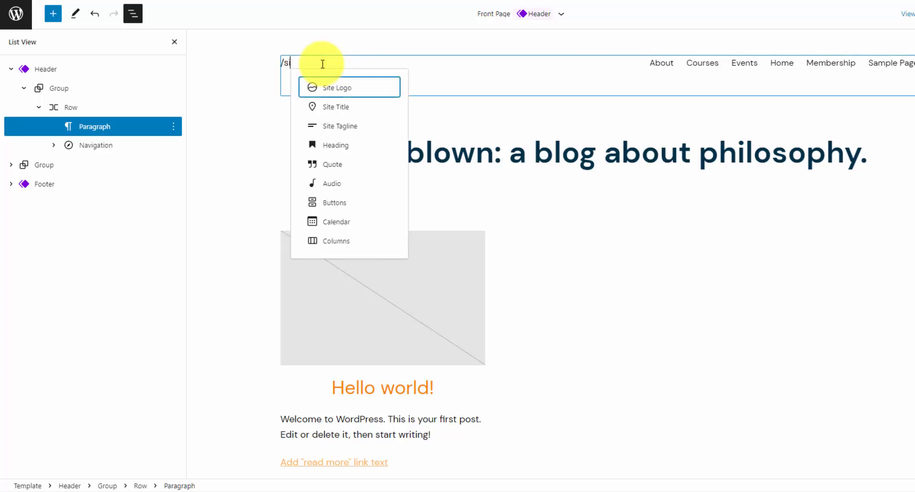
{"action": "key", "text": "BackSpace"}
{"action": "key", "text": "BackSpace"}
{"action": "type", "text": "log"}
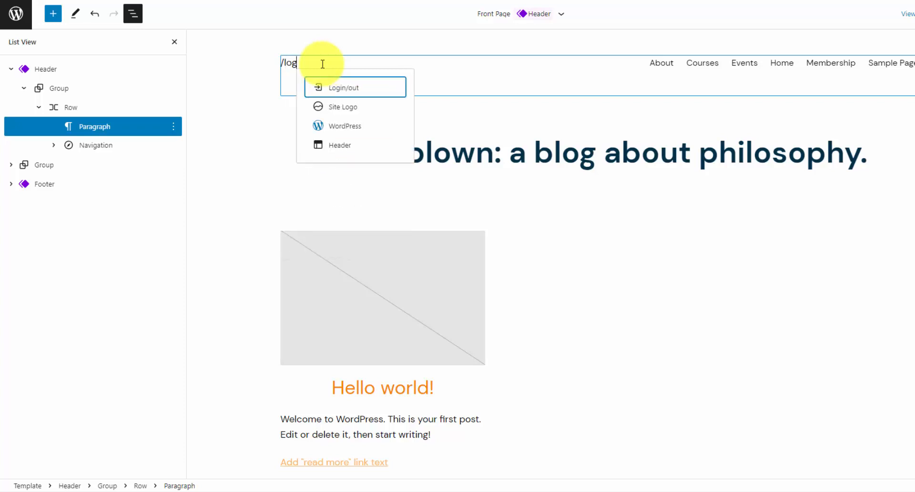
{"action": "left_click", "coordinate": [334, 107]}
{"action": "left_click", "coordinate": [297, 72]}
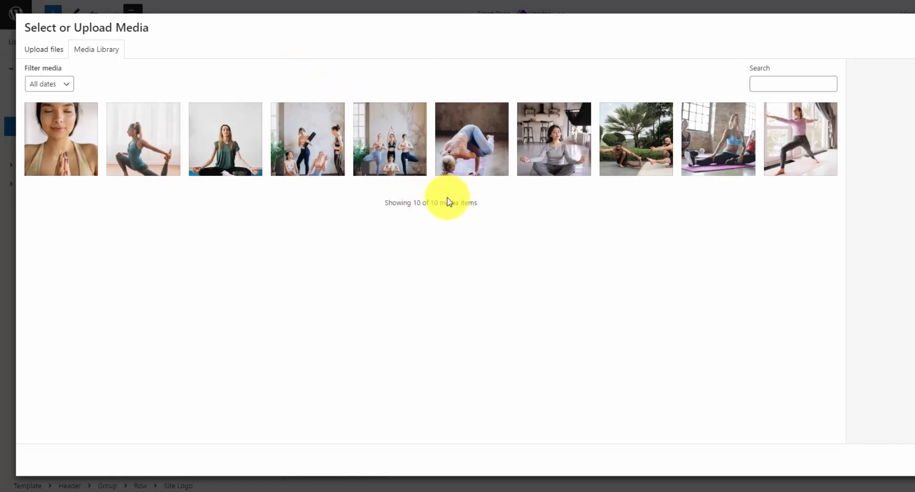
{"action": "left_click", "coordinate": [41, 48]}
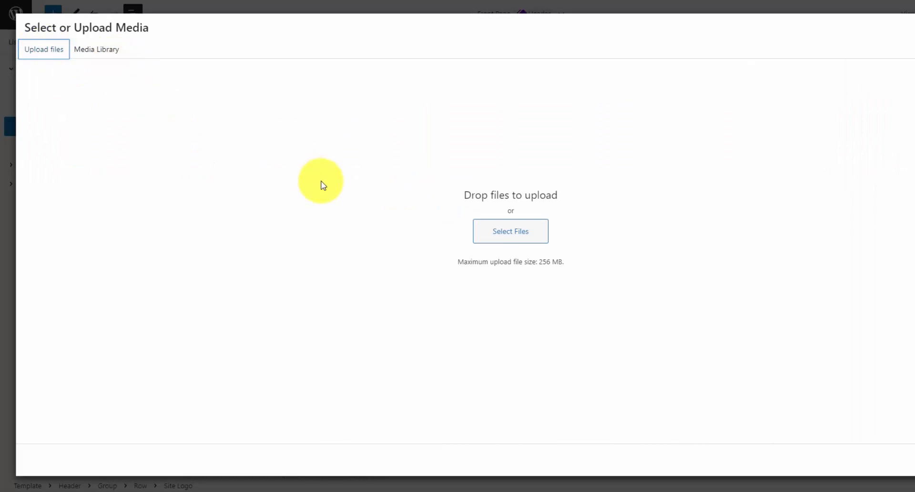
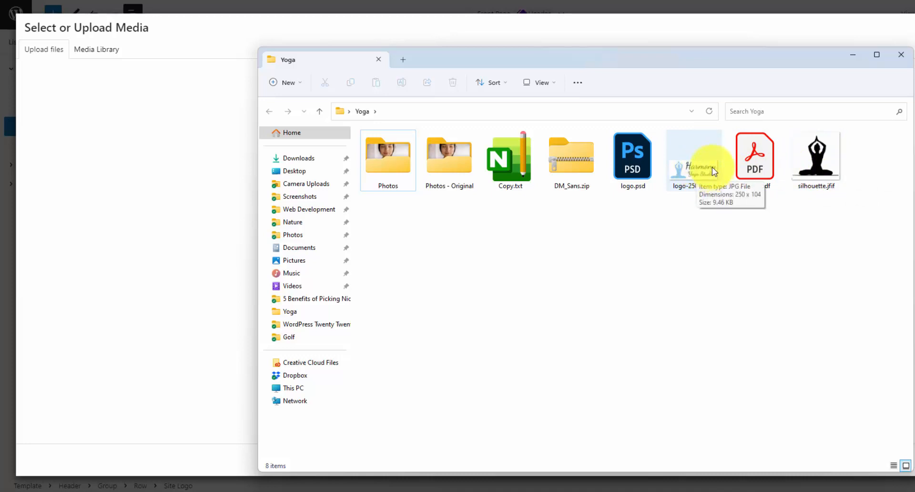
Preview the images silhouette.jfif and logo-250px.jpg from the Yoga folder
{"action": "left_click", "coordinate": [822, 167]}
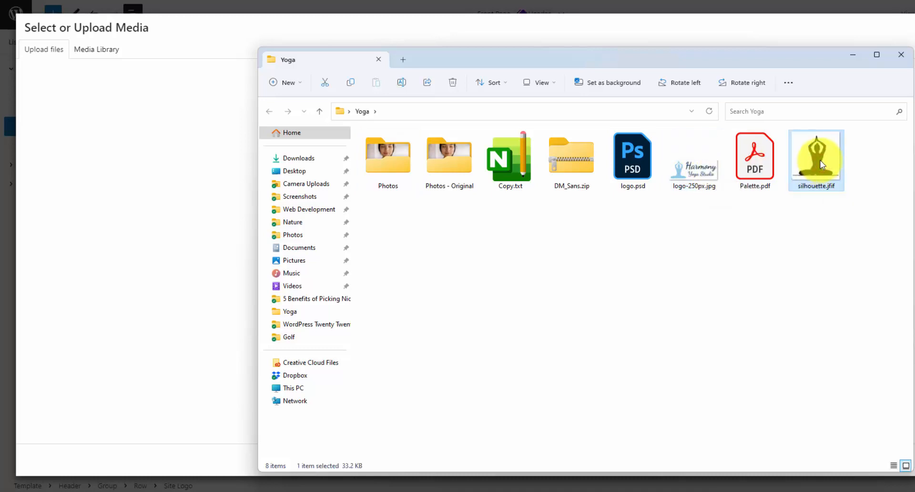
{"action": "double_click", "coordinate": [821, 164]}
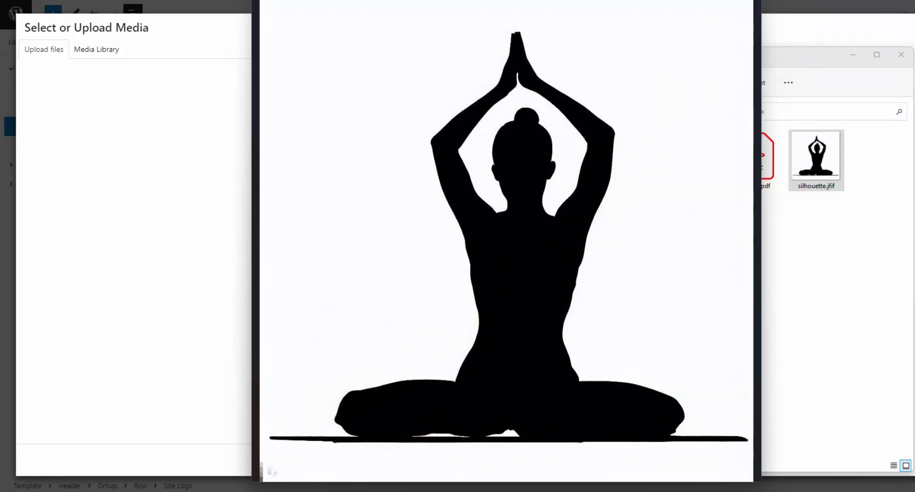
{"action": "key", "text": "Escape"}
{"action": "left_click", "coordinate": [697, 186]}
{"action": "double_click", "coordinate": [698, 186]}
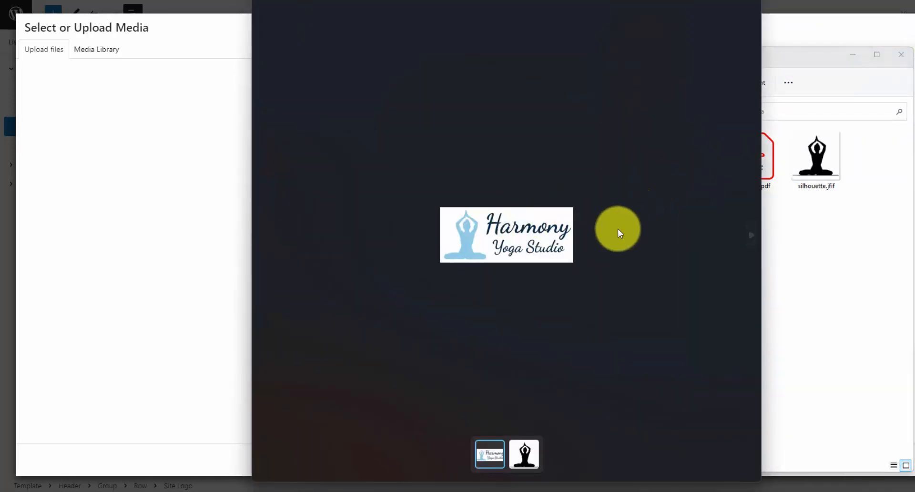
{"action": "key", "text": "Escape"}
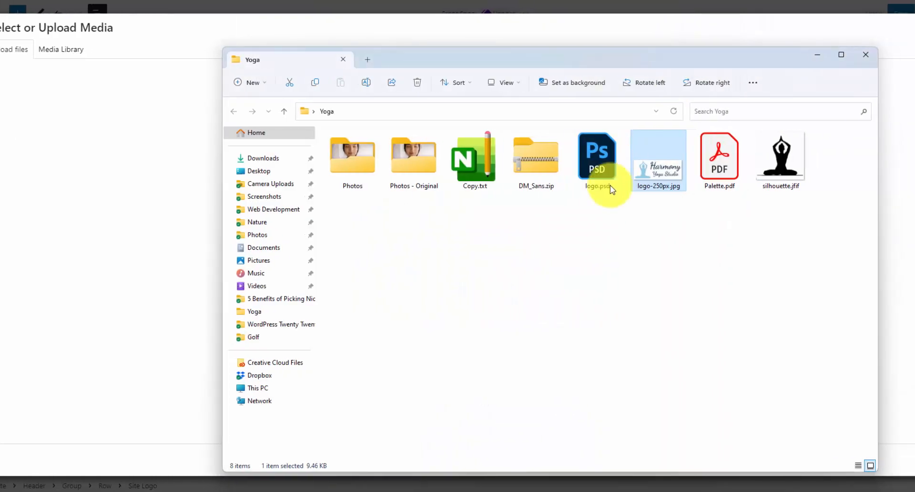
Upload logo-250px.jpg to the media library and use it as the site logo in the header
{"action": "left_click_drag", "start_coordinate": [694, 173], "coordinate": [842, 170]}
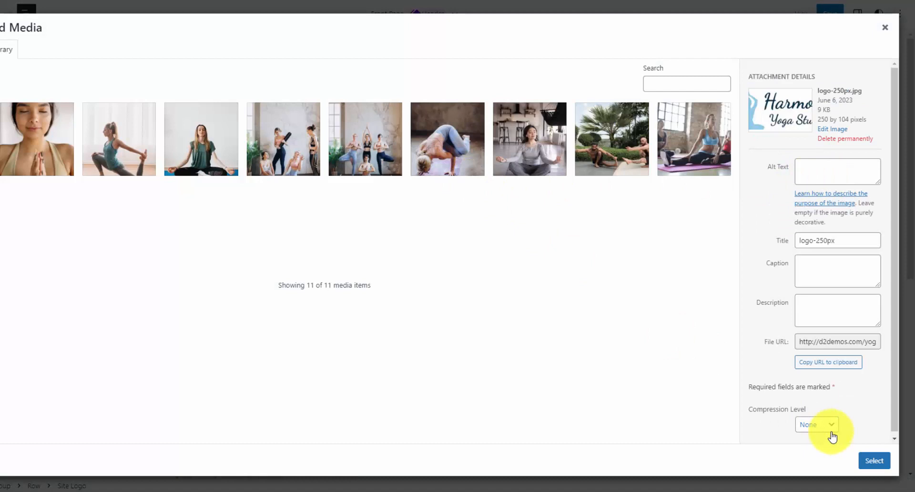
{"action": "left_click", "coordinate": [877, 461]}
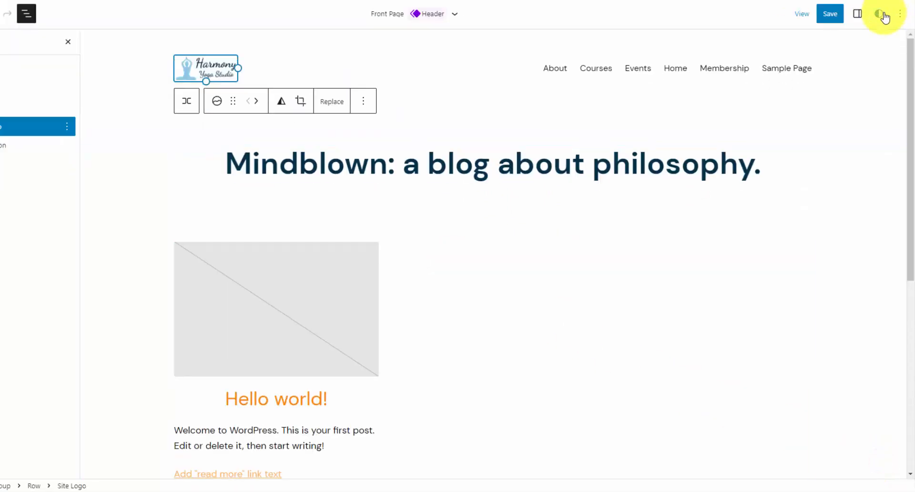
Enlarge the Site Logo block's image width to about 263
{"action": "left_click", "coordinate": [858, 14]}
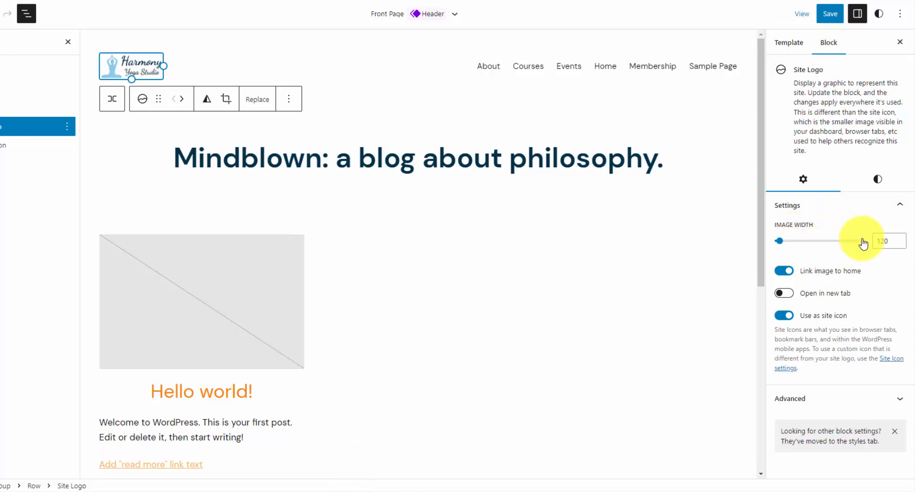
{"action": "left_click", "coordinate": [782, 241]}
{"action": "left_click_drag", "start_coordinate": [783, 242], "coordinate": [790, 244]}
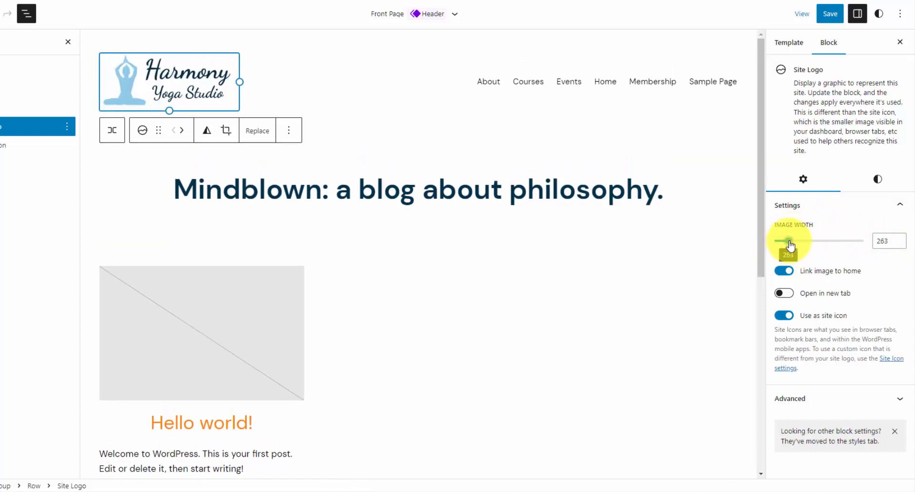
Set the Site Logo block's image width to 250
{"action": "mouse_move", "coordinate": [792, 245]}
{"action": "left_mouse_down"}
{"action": "mouse_move", "coordinate": [801, 245]}
{"action": "mouse_move", "coordinate": [791, 247]}
{"action": "left_mouse_up"}
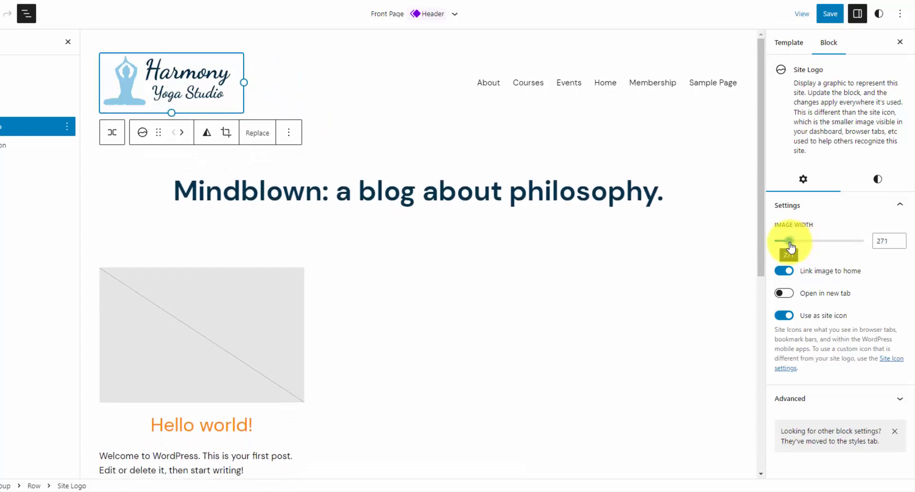
{"action": "left_click", "coordinate": [883, 240]}
{"action": "type", "text": "250"}
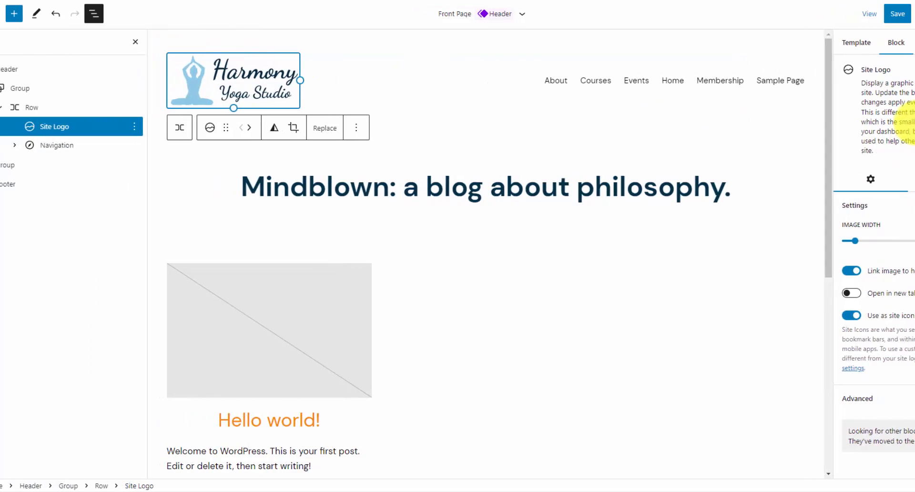
Check the Page List inside the header's Navigation block and replace it by creating a new menu
{"action": "left_click", "coordinate": [74, 144]}
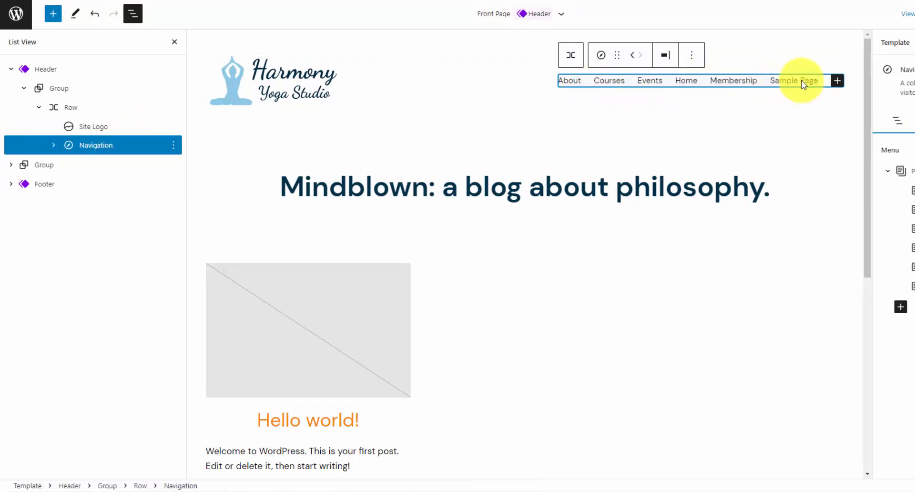
{"action": "left_click", "coordinate": [54, 145]}
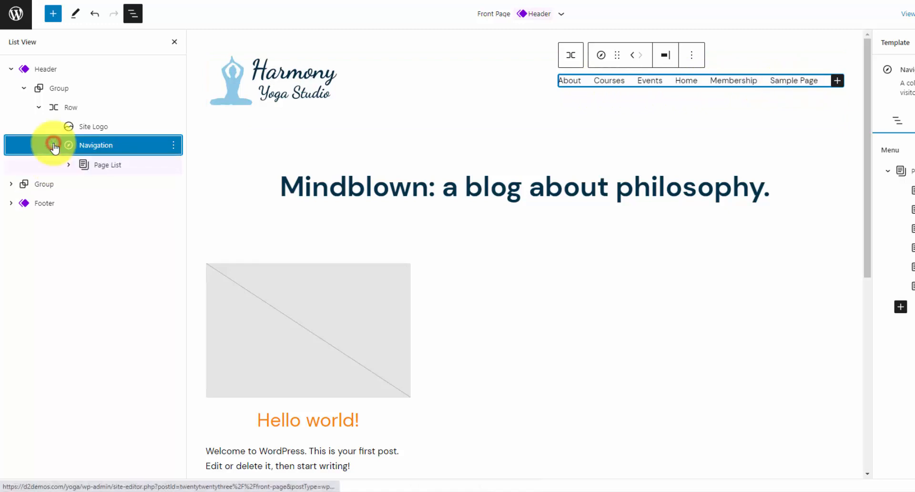
{"action": "left_click", "coordinate": [70, 165]}
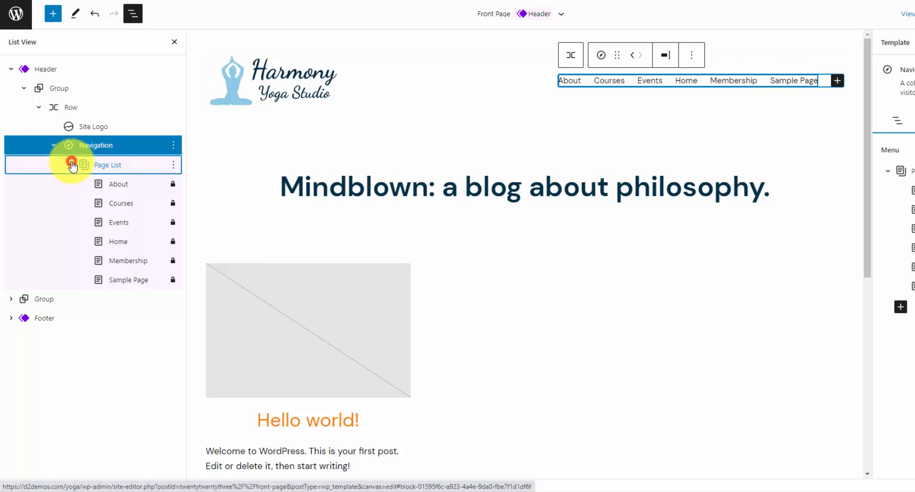
{"action": "left_click", "coordinate": [145, 183]}
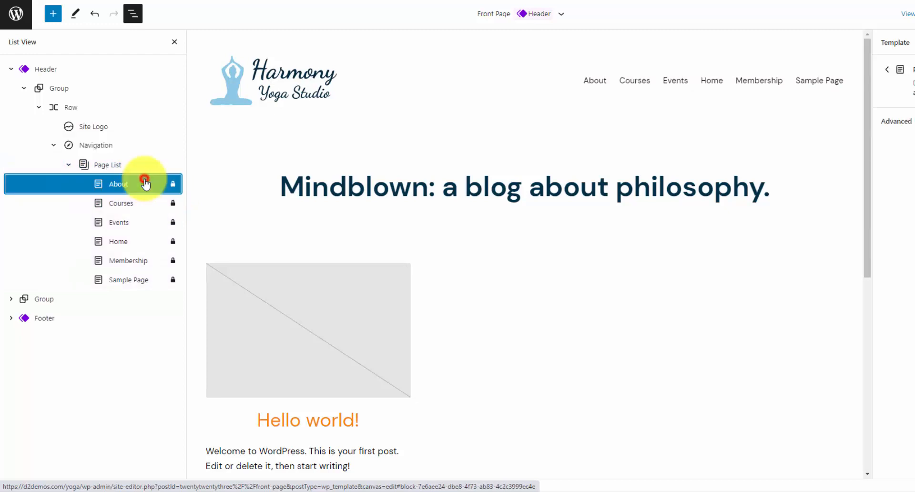
{"action": "left_click", "coordinate": [149, 165]}
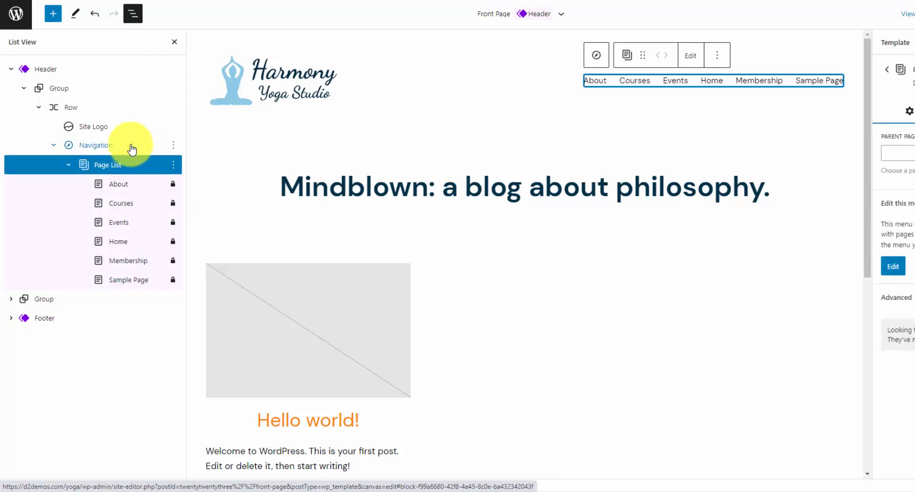
{"action": "left_click", "coordinate": [138, 146]}
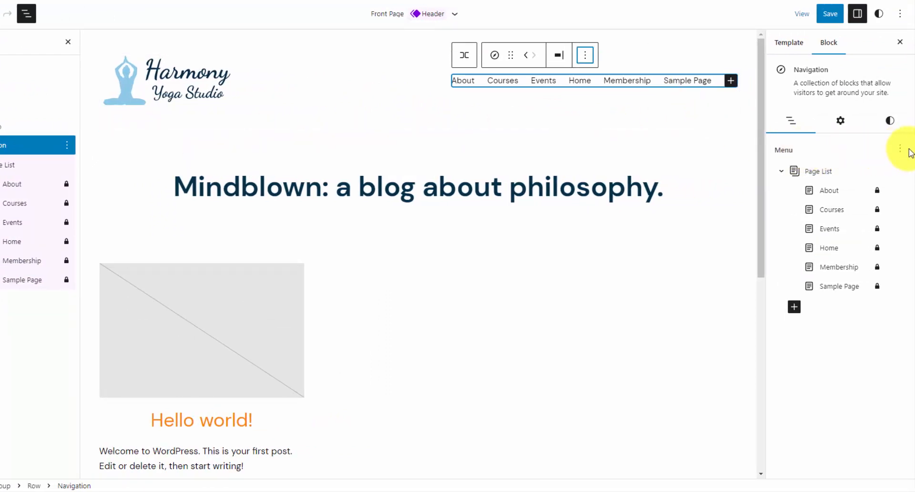
{"action": "left_click", "coordinate": [901, 150]}
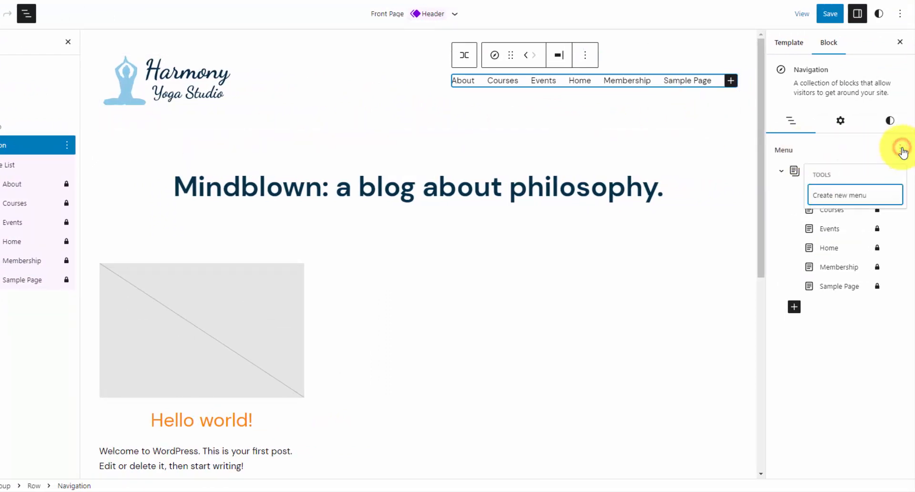
{"action": "left_click", "coordinate": [838, 196]}
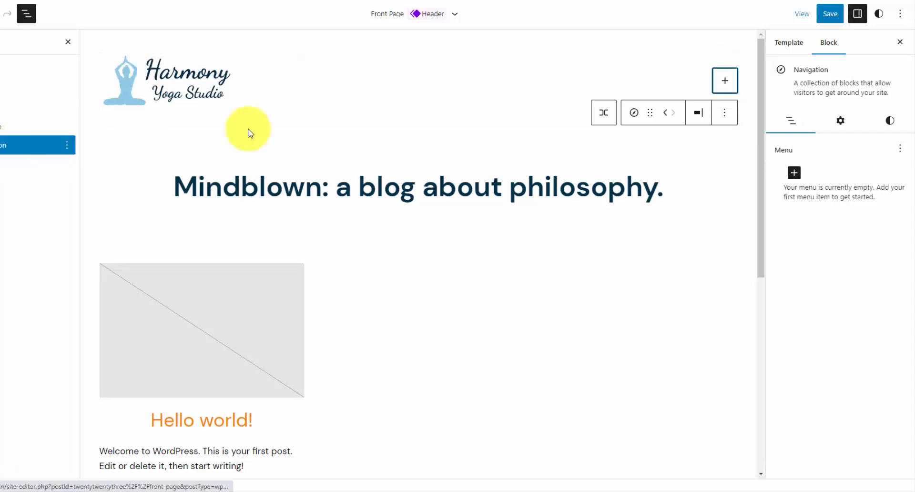
Add page links for Home, About, Events, Membership and Courses to the new header menu
{"action": "left_click", "coordinate": [727, 81]}
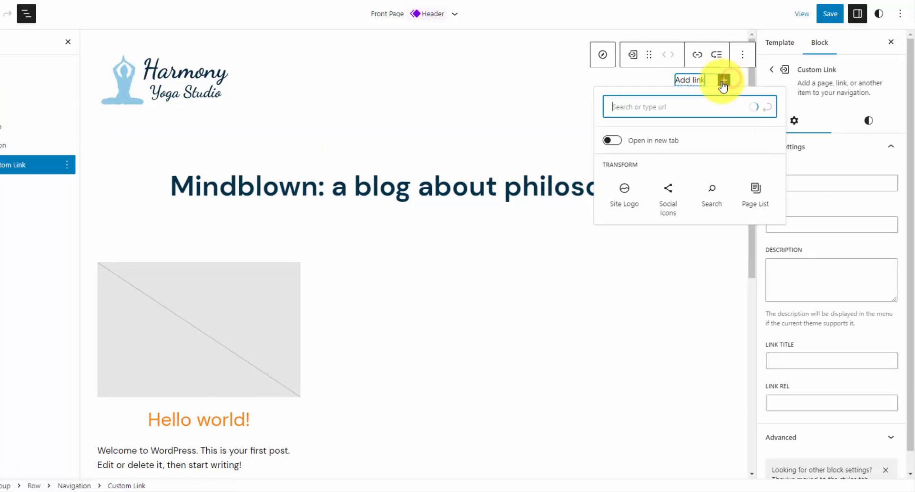
{"action": "type", "text": "Home"}
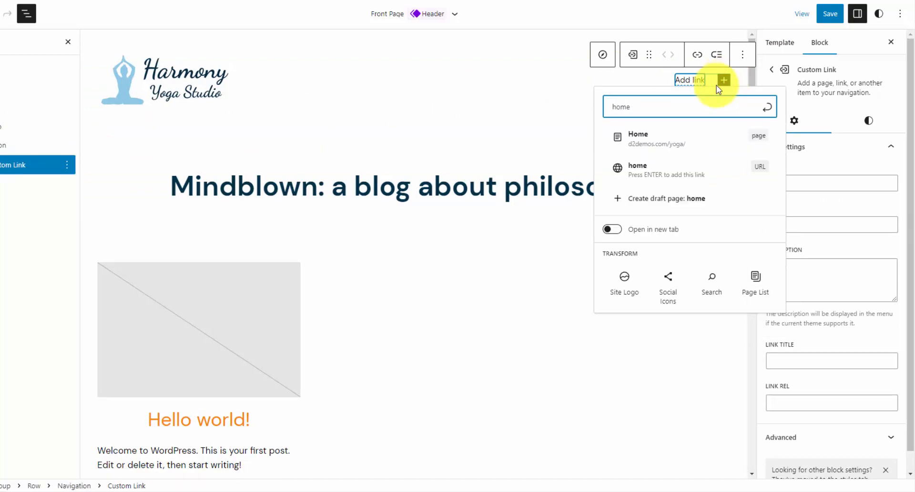
{"action": "left_click", "coordinate": [682, 138]}
{"action": "left_click", "coordinate": [723, 81]}
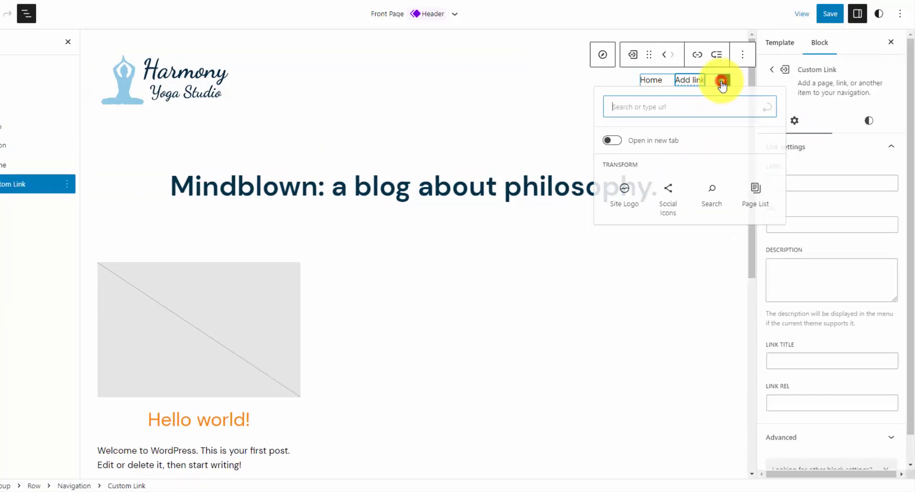
{"action": "type", "text": "about"}
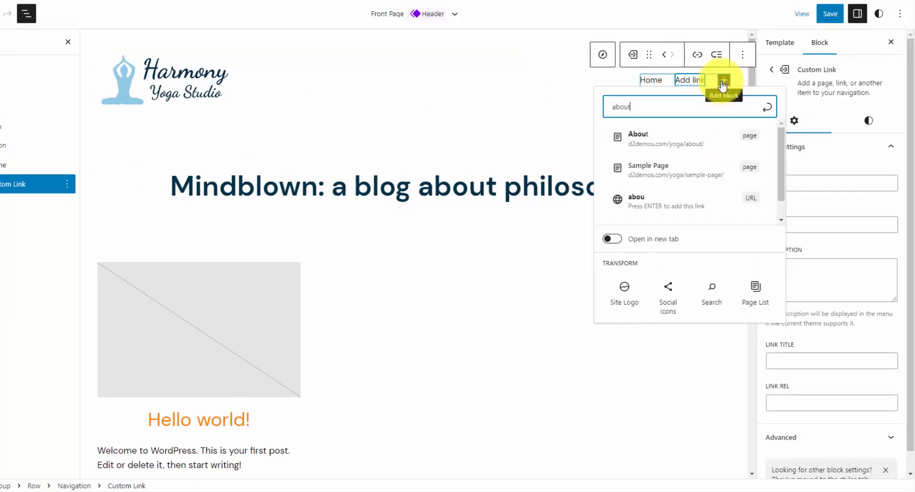
{"action": "key", "text": "Return"}
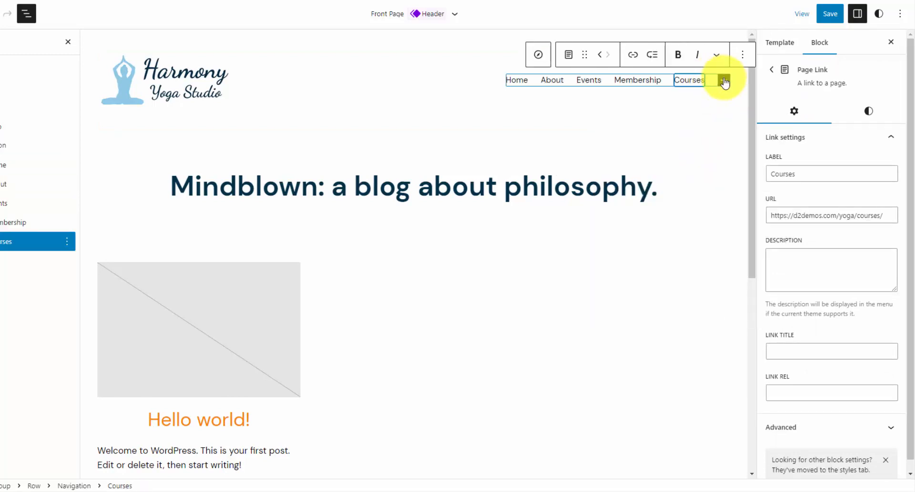
Add a custom link named Contact after the Courses link in the header menu
{"action": "left_click", "coordinate": [724, 80]}
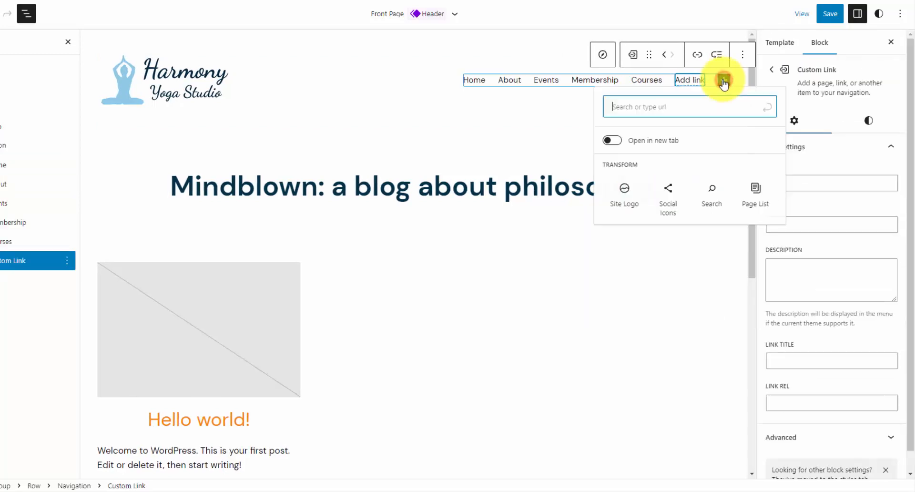
{"action": "type", "text": "ct"}
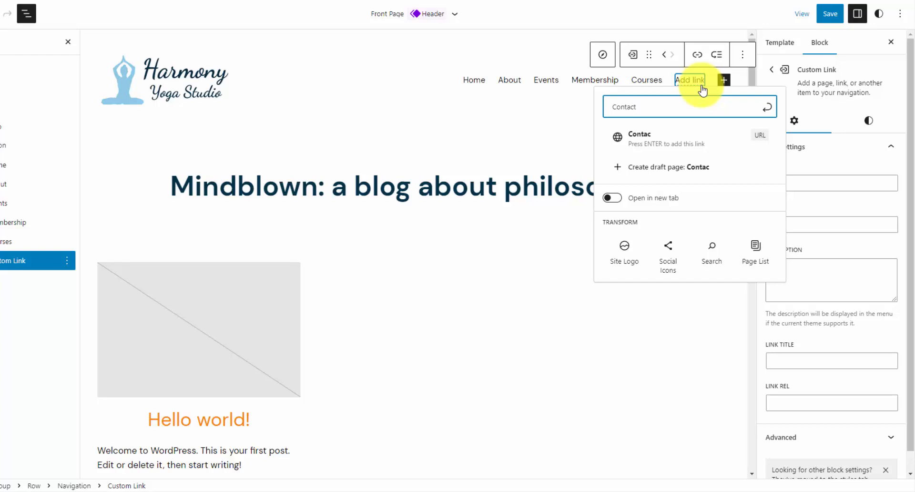
{"action": "type", "text": "ontact"}
{"action": "key", "text": "Return"}
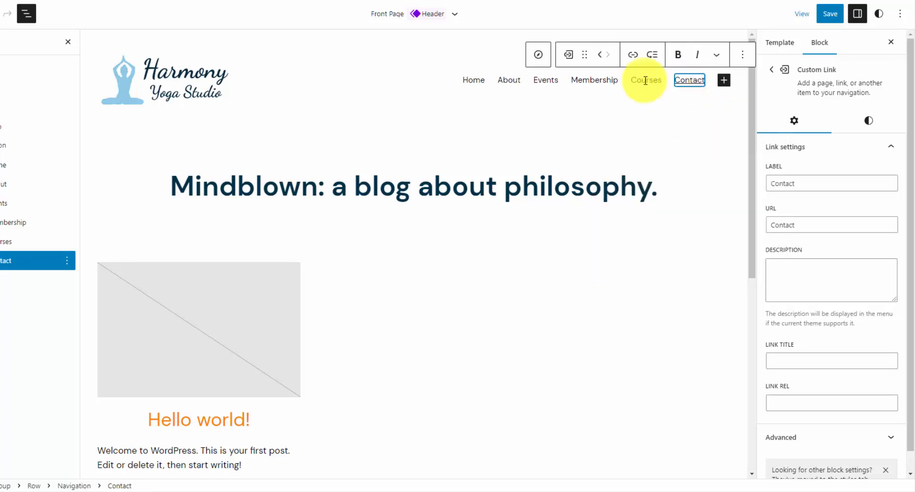
Change the Contact menu link's URL to the anchor #contact
{"action": "left_click", "coordinate": [689, 81]}
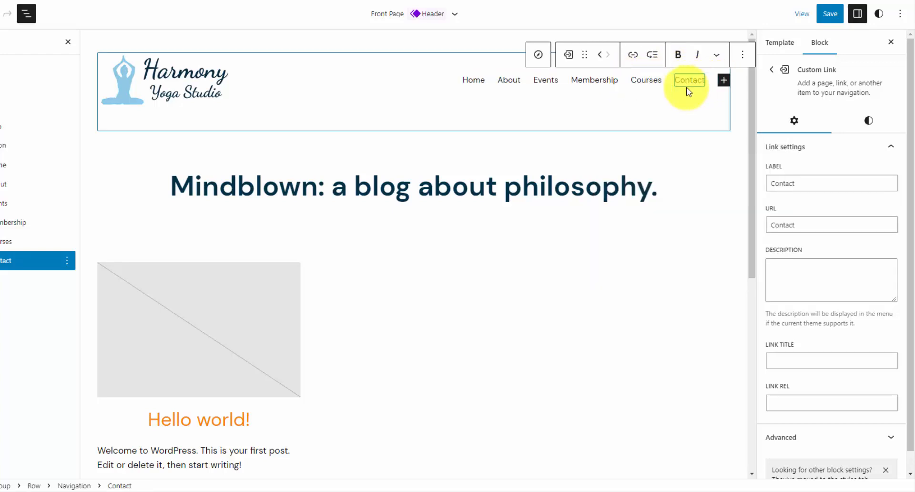
{"action": "left_click", "coordinate": [633, 56]}
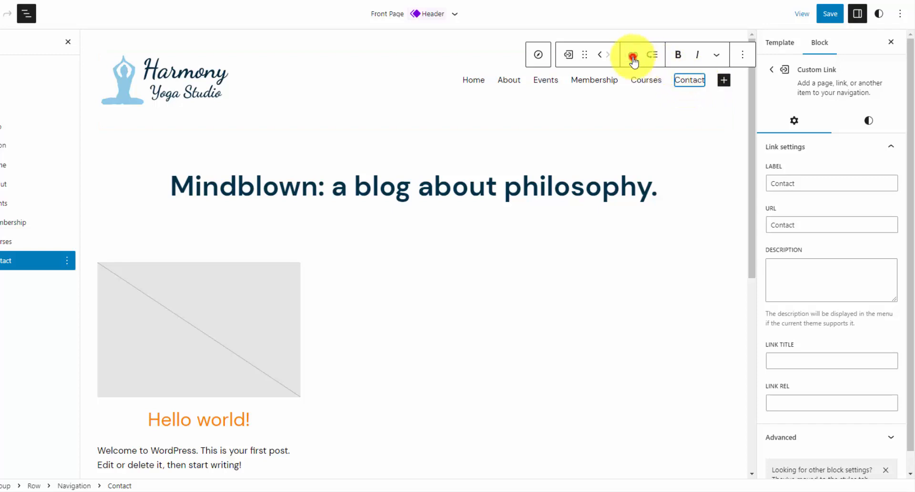
{"action": "left_click", "coordinate": [744, 105]}
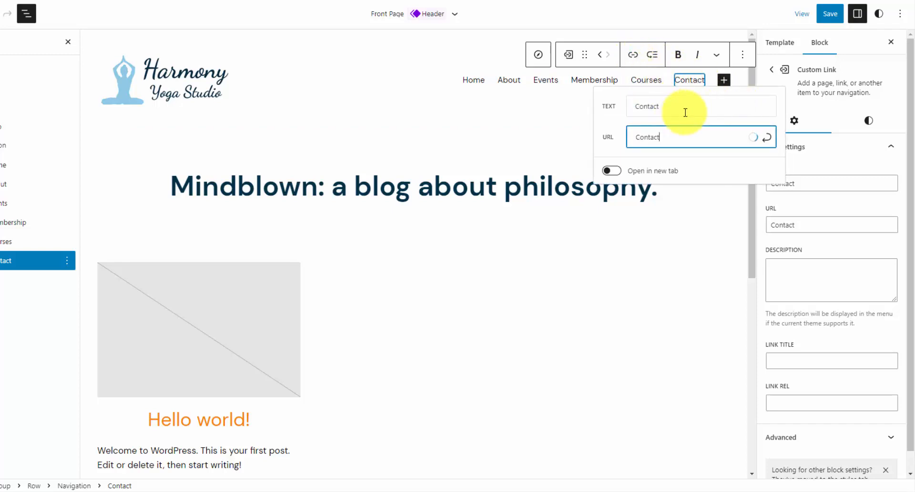
{"action": "left_click", "coordinate": [685, 132]}
{"action": "double_click", "coordinate": [647, 137]}
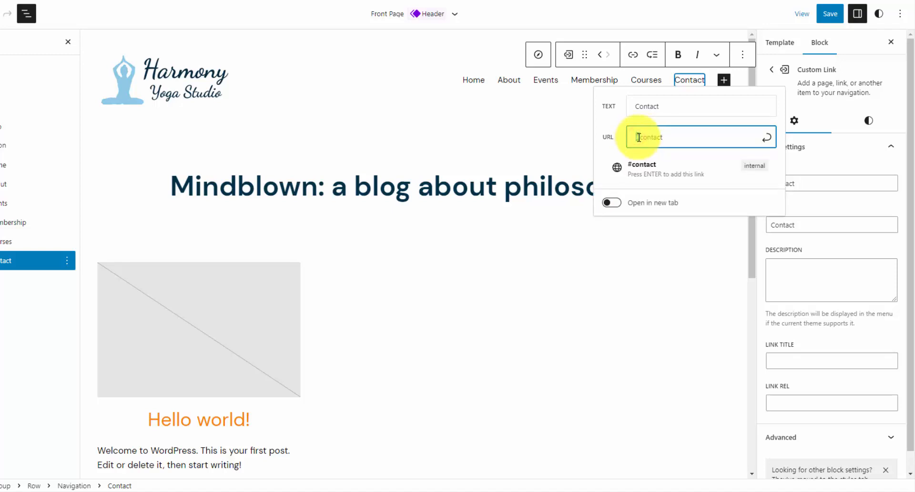
{"action": "left_click_drag", "start_coordinate": [640, 137], "coordinate": [679, 136]}
{"action": "left_click", "coordinate": [680, 136]}
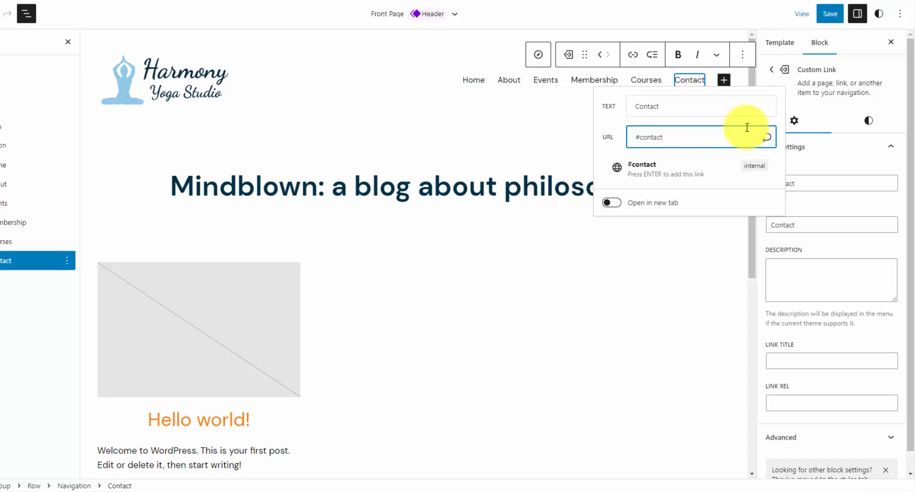
{"action": "left_click", "coordinate": [768, 142]}
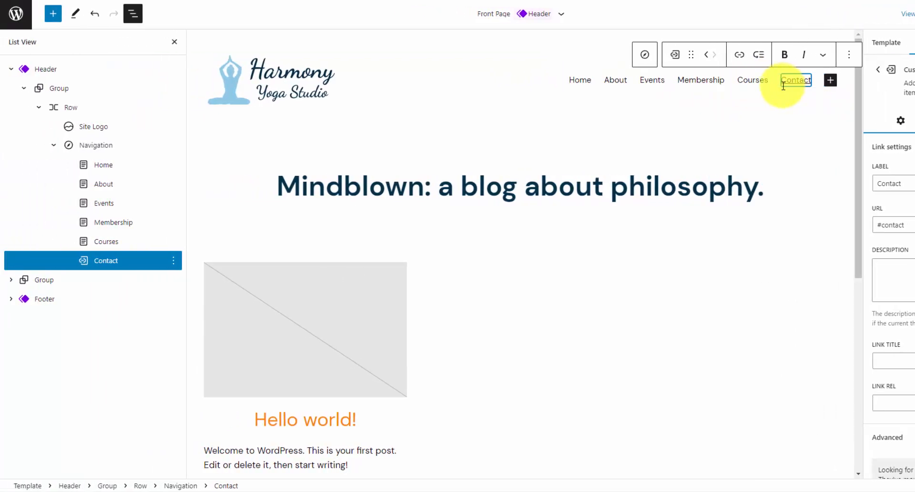
Set the Navigation block's text appearance to Bold and save the icon, logo, header and navigation menu changes
{"action": "left_click", "coordinate": [113, 146]}
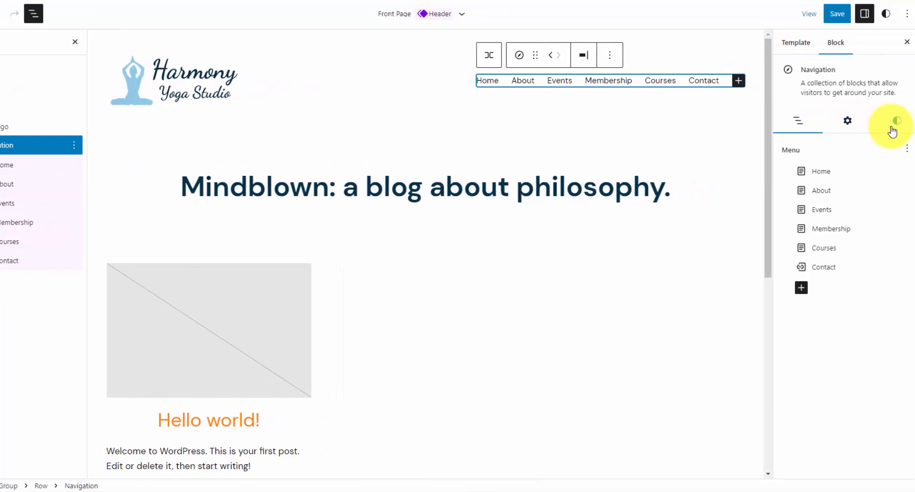
{"action": "left_click", "coordinate": [892, 125]}
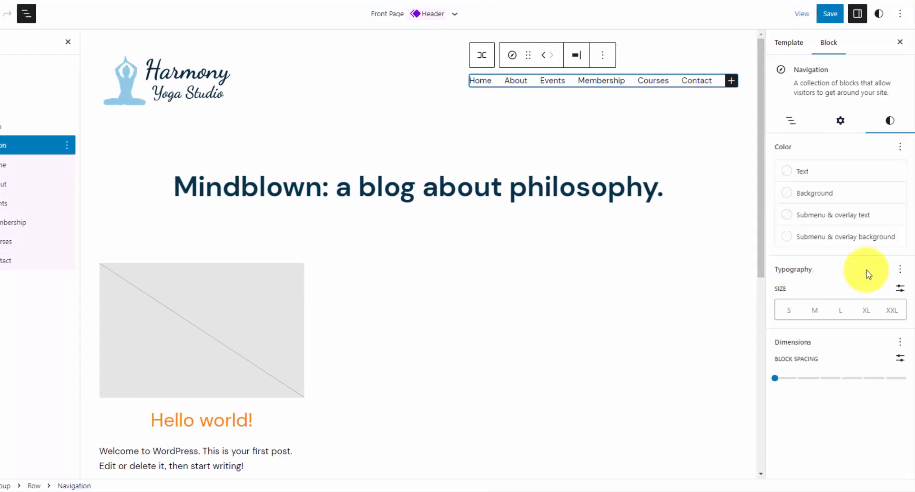
{"action": "left_click", "coordinate": [900, 269]}
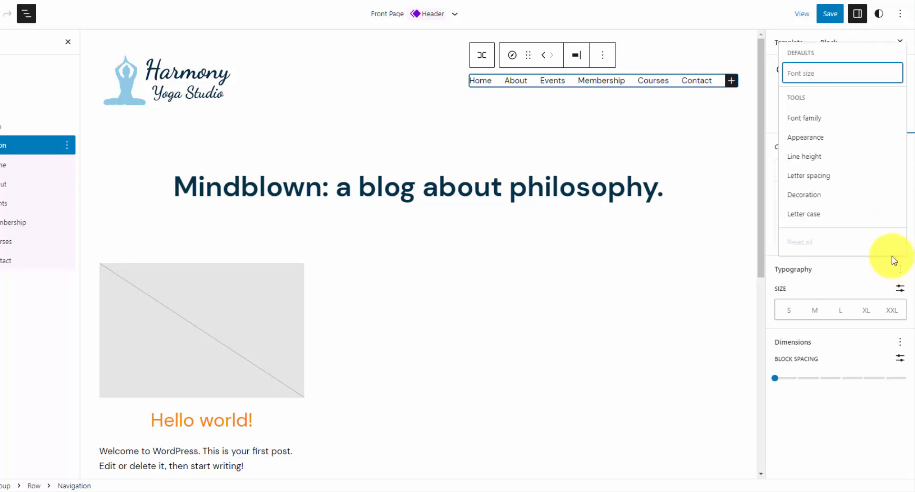
{"action": "left_click", "coordinate": [844, 138]}
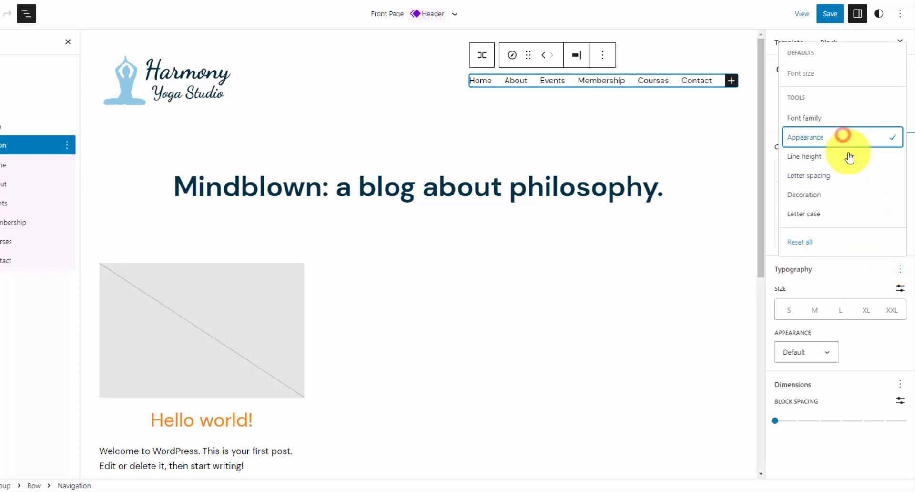
{"action": "left_click", "coordinate": [834, 365]}
{"action": "left_click", "coordinate": [803, 465]}
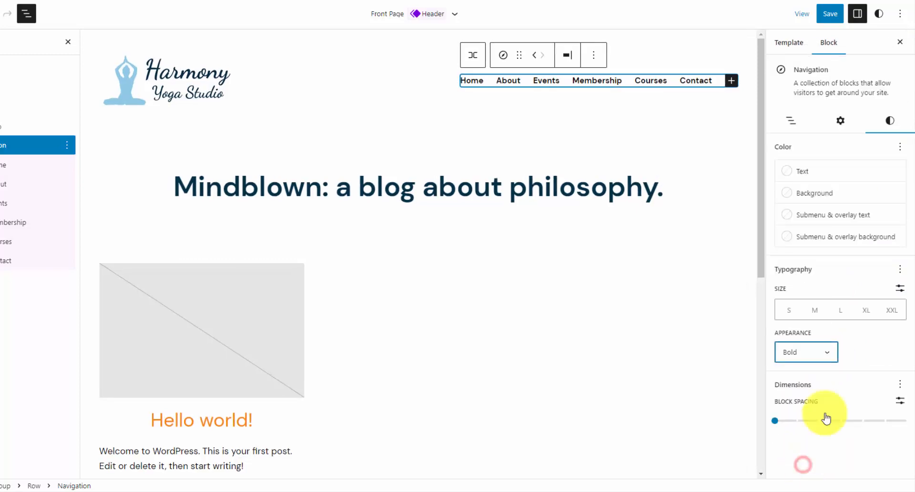
{"action": "left_click", "coordinate": [830, 13]}
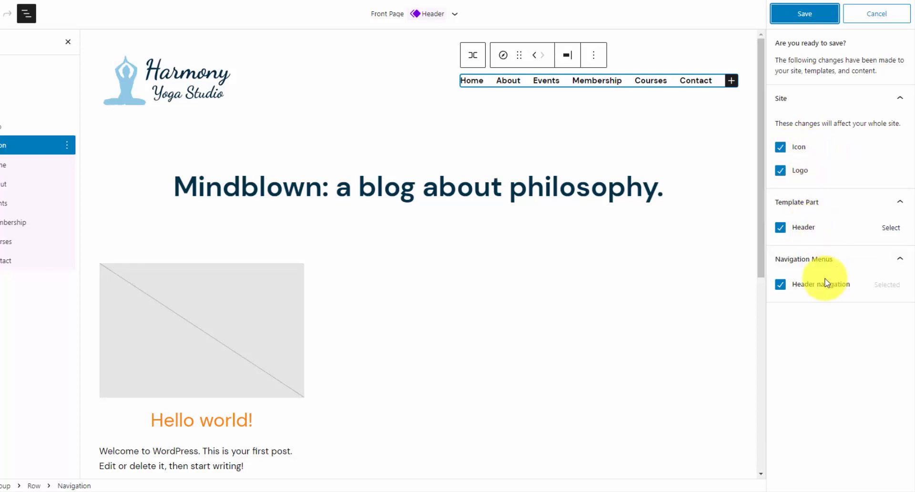
{"action": "left_click", "coordinate": [815, 19]}
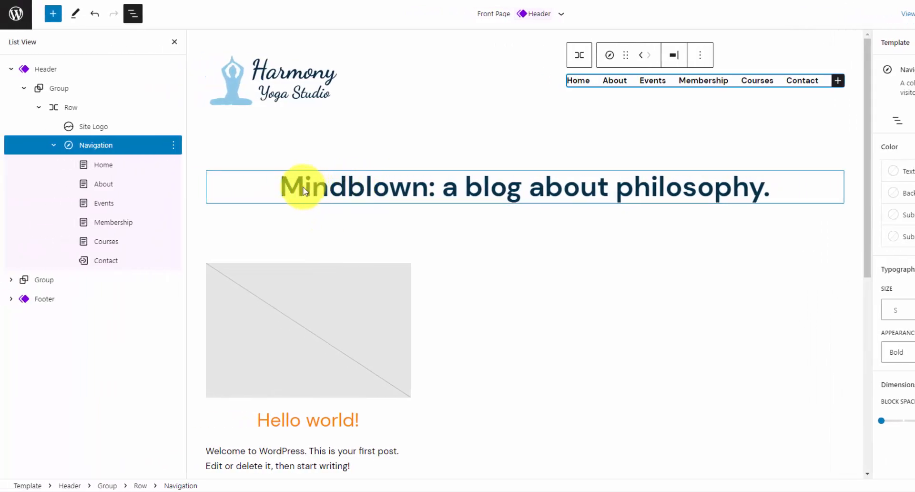
Remove the Mindblown heading, Query Loop and Spacer blocks from the Front Page's main content group
{"action": "left_click", "coordinate": [24, 88]}
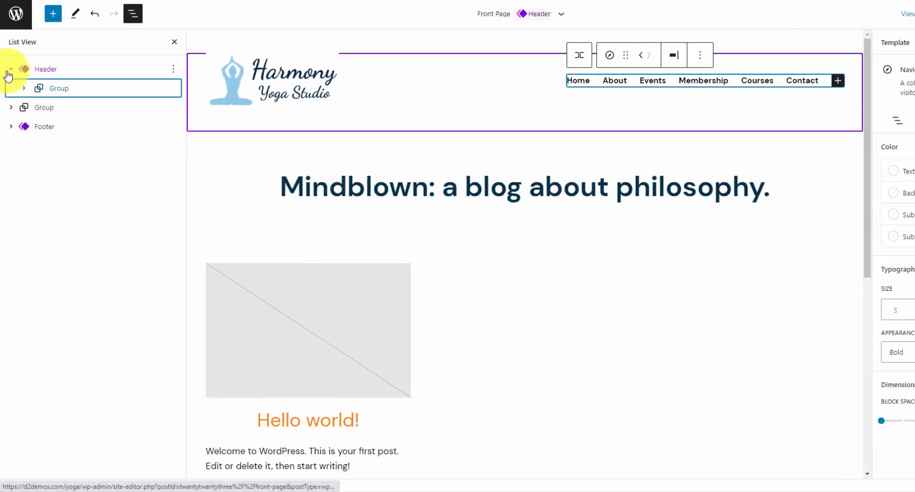
{"action": "left_click", "coordinate": [10, 70]}
{"action": "left_click", "coordinate": [10, 89]}
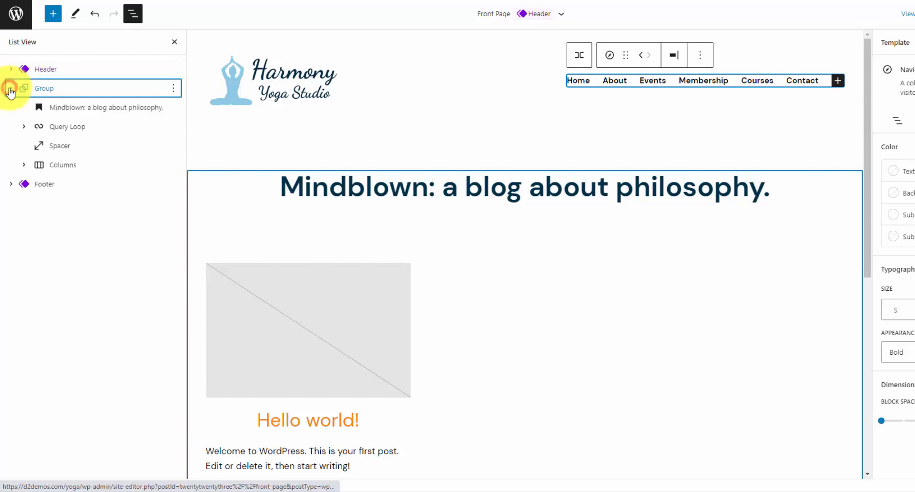
{"action": "left_click", "coordinate": [106, 108]}
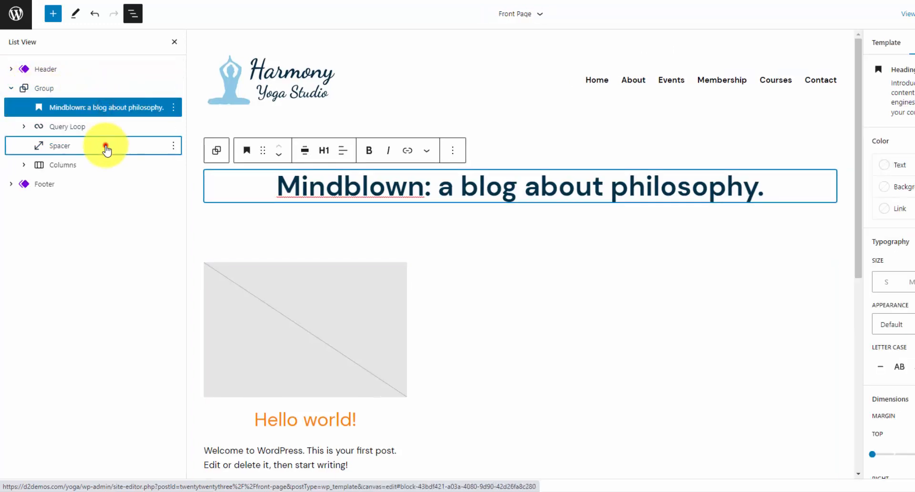
{"action": "left_click", "coordinate": [103, 148], "text": "shift"}
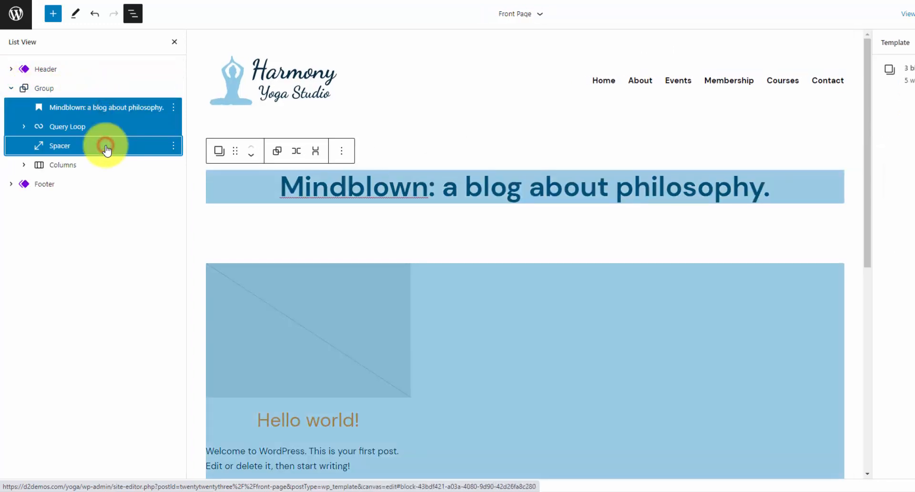
{"action": "right_click", "coordinate": [175, 110]}
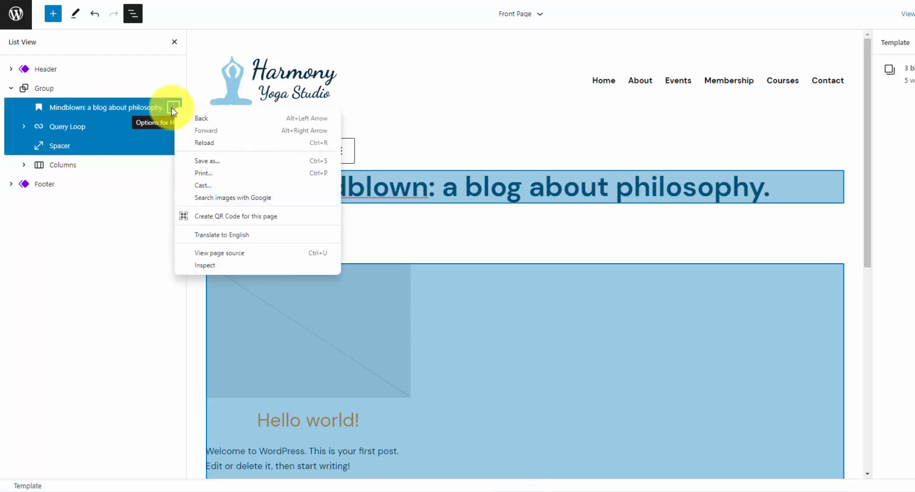
{"action": "left_click", "coordinate": [173, 108]}
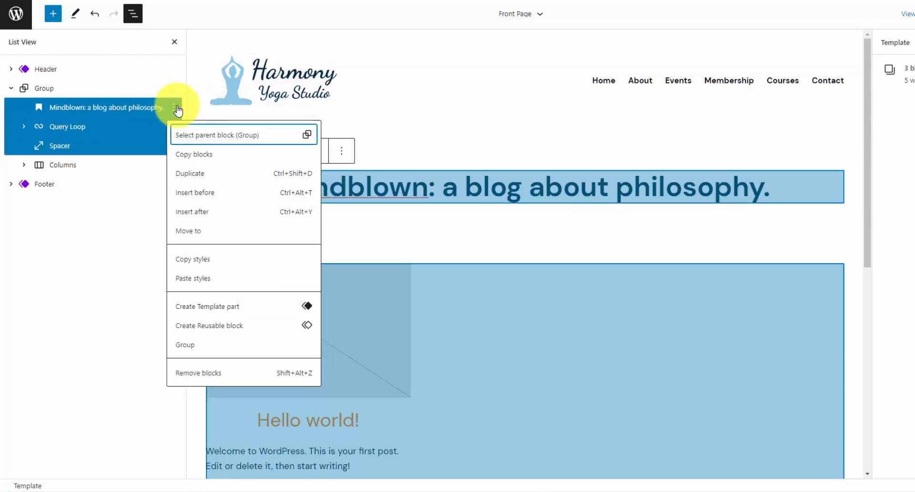
{"action": "left_click", "coordinate": [217, 373]}
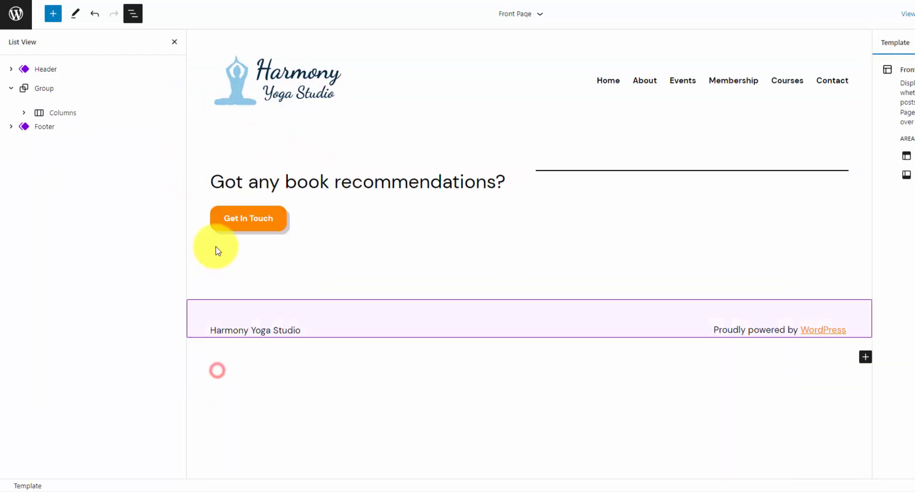
Remove the book-recommendations Paragraph and the Buttons block from the first column of the Columns block
{"action": "left_click", "coordinate": [93, 110]}
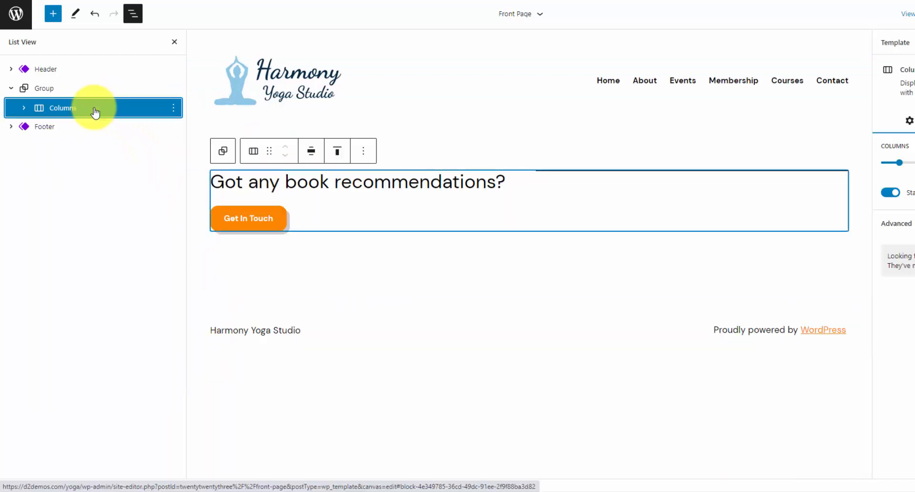
{"action": "left_click", "coordinate": [26, 107]}
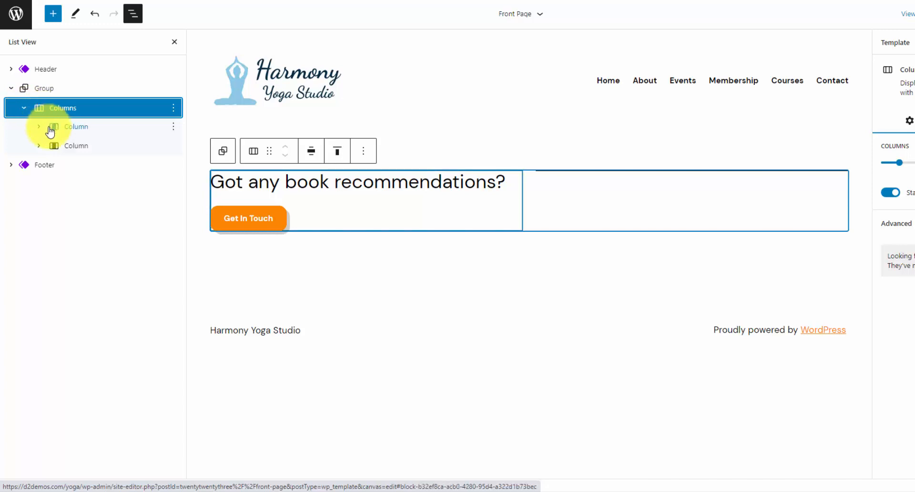
{"action": "left_click", "coordinate": [39, 127]}
{"action": "left_click", "coordinate": [40, 184]}
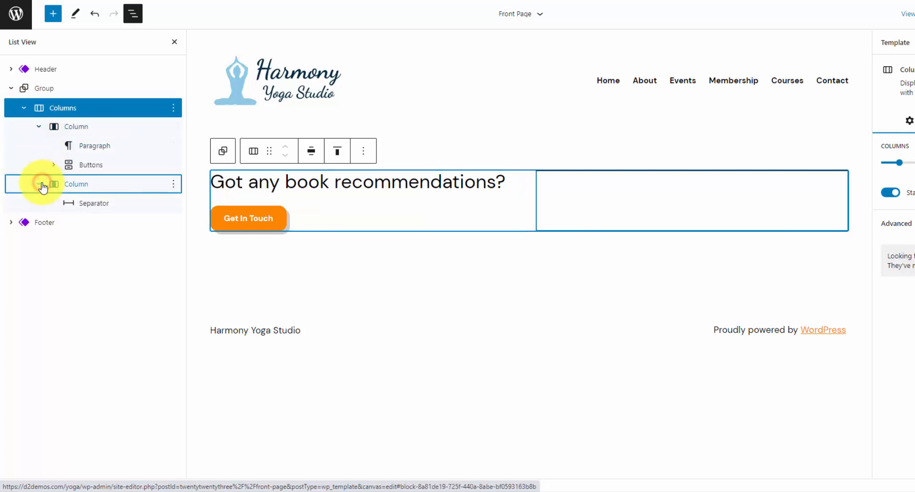
{"action": "left_click", "coordinate": [127, 146]}
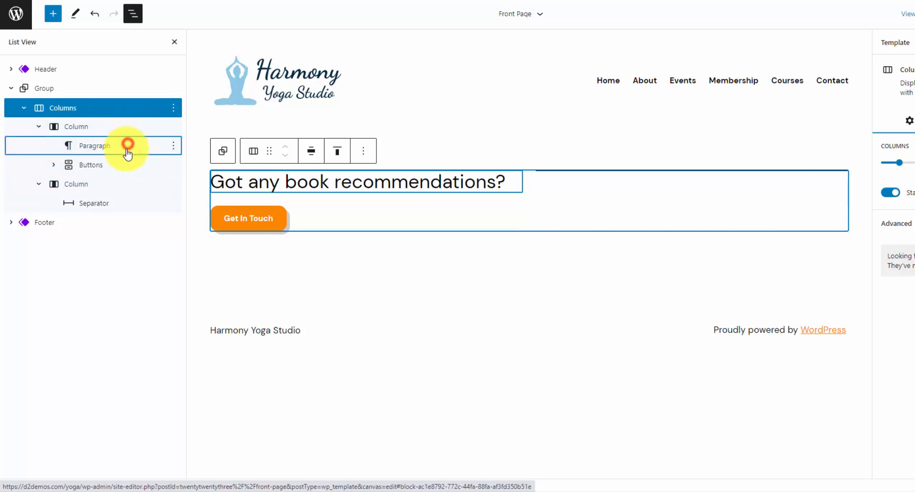
{"action": "left_click", "coordinate": [125, 161], "text": "shift"}
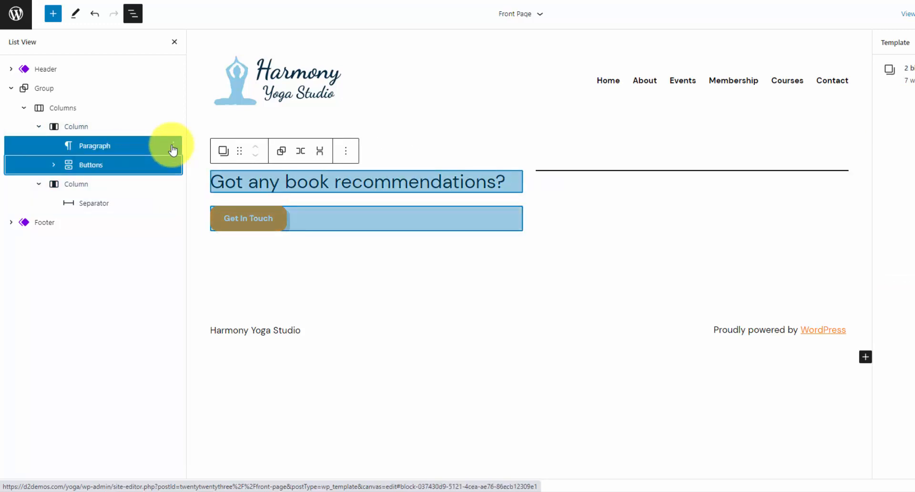
{"action": "left_click", "coordinate": [174, 145]}
{"action": "left_click", "coordinate": [215, 412]}
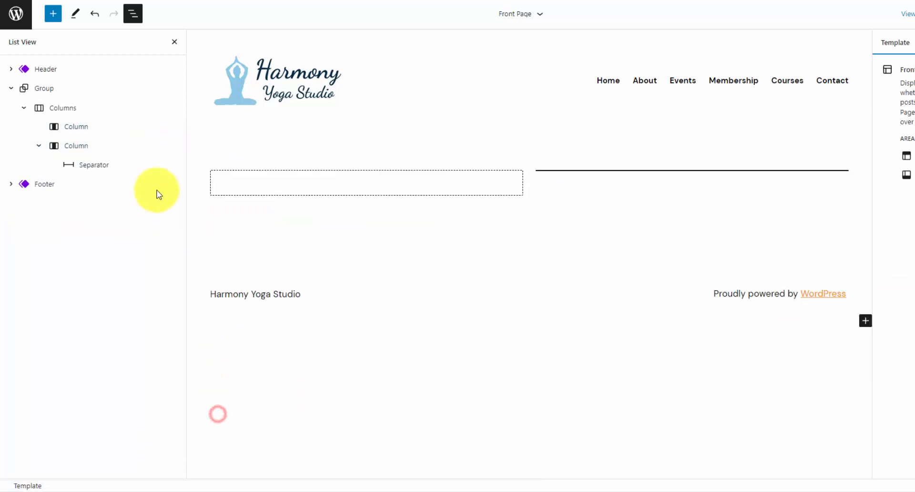
Remove the Separator block from the second column
{"action": "left_click", "coordinate": [146, 162]}
{"action": "left_click", "coordinate": [173, 165]}
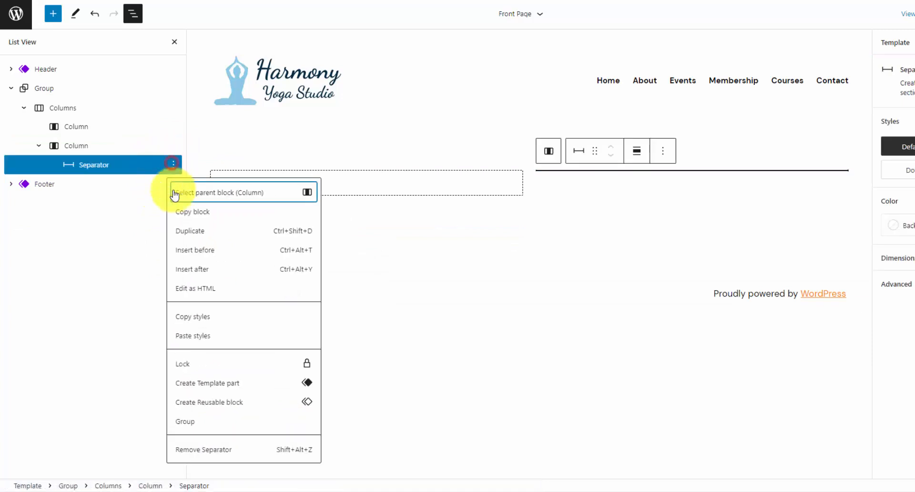
{"action": "left_click", "coordinate": [204, 447]}
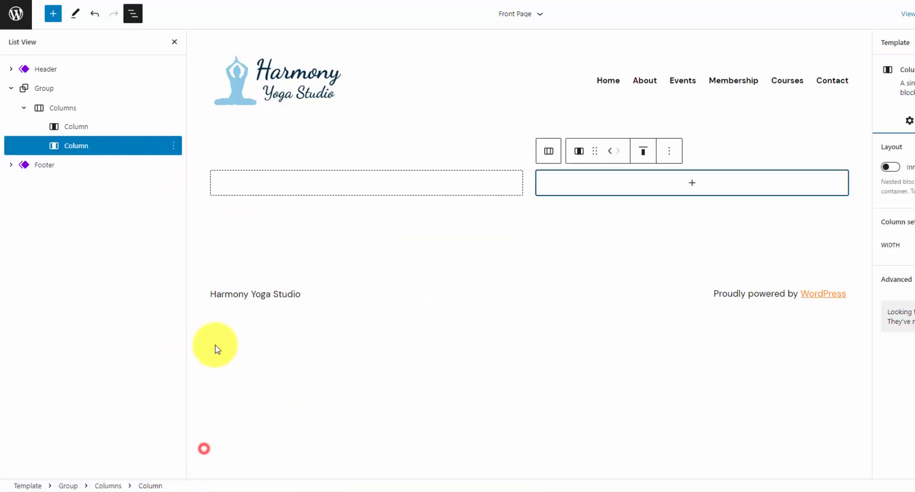
Set the first column's width to 65%
{"action": "left_click", "coordinate": [95, 111]}
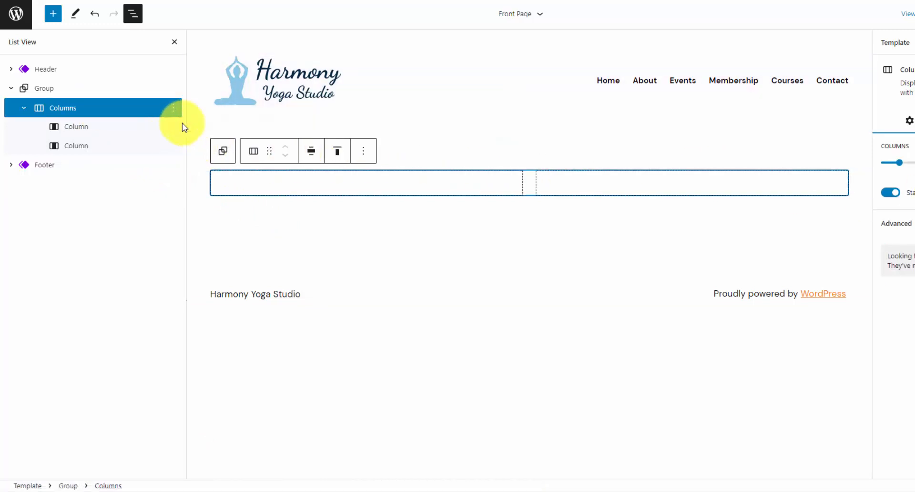
{"action": "left_click", "coordinate": [101, 126]}
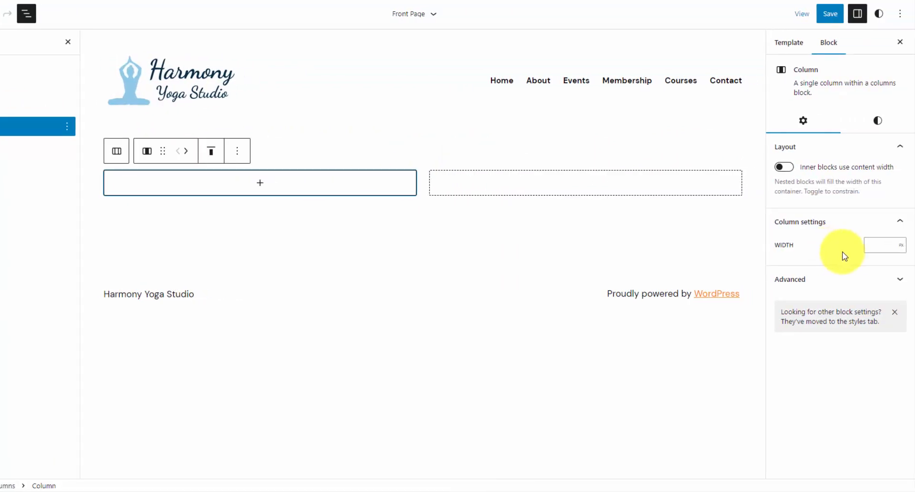
{"action": "left_click", "coordinate": [903, 247]}
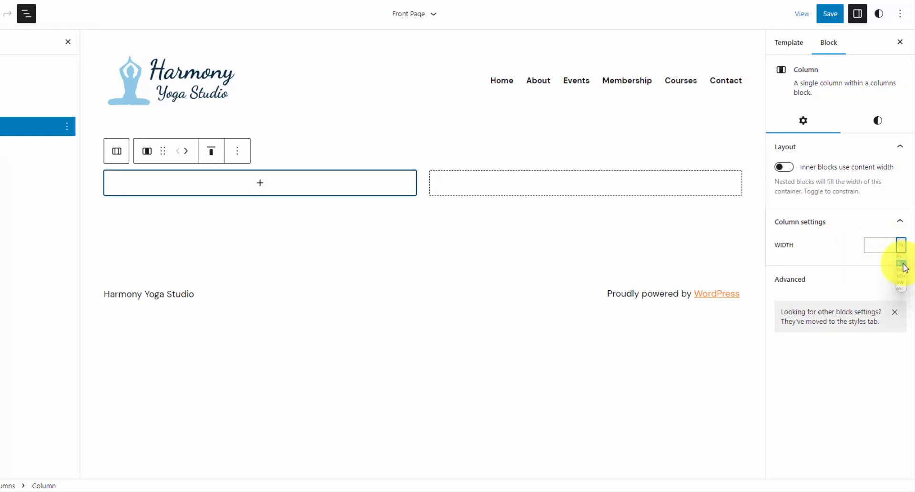
{"action": "left_click", "coordinate": [903, 264]}
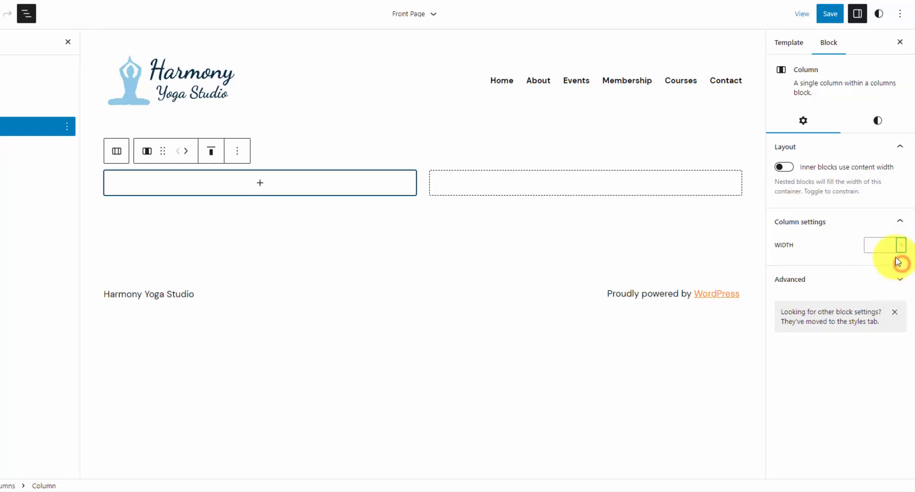
{"action": "left_click", "coordinate": [885, 247]}
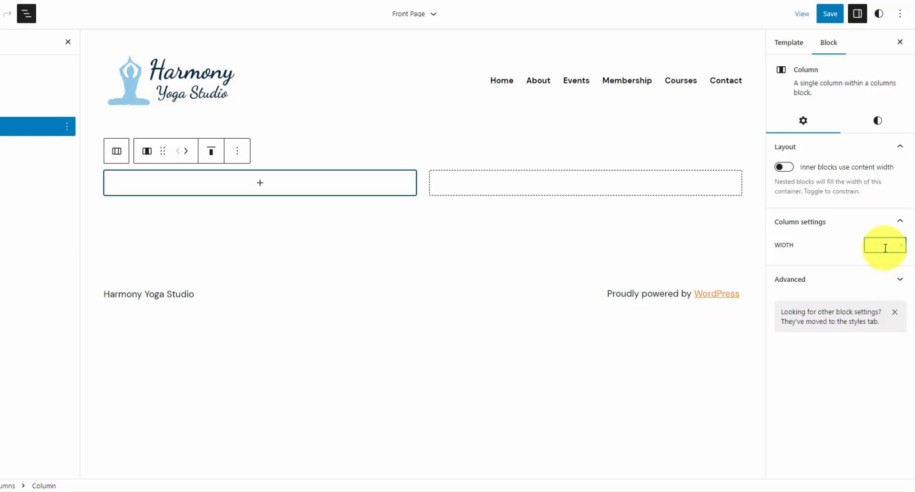
{"action": "type", "text": "65"}
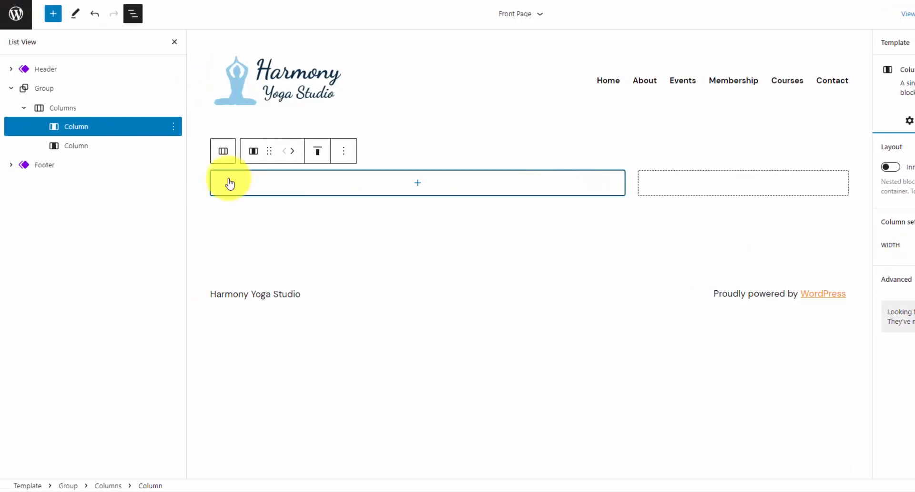
Give the second column a width in percent
{"action": "left_click", "coordinate": [28, 145]}
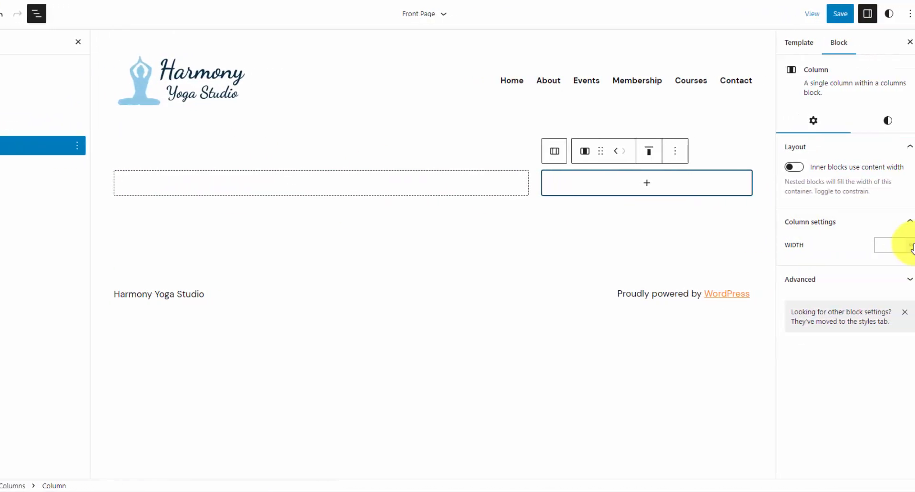
{"action": "left_click", "coordinate": [904, 245]}
{"action": "left_click", "coordinate": [902, 262]}
{"action": "left_click", "coordinate": [882, 245]}
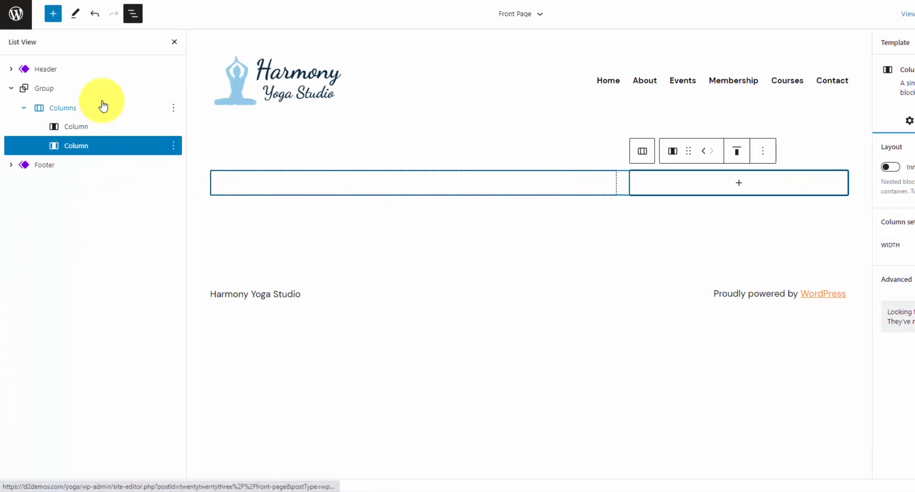
Set the alignment of the Columns block inside the content group to Full width
{"action": "left_click", "coordinate": [89, 89]}
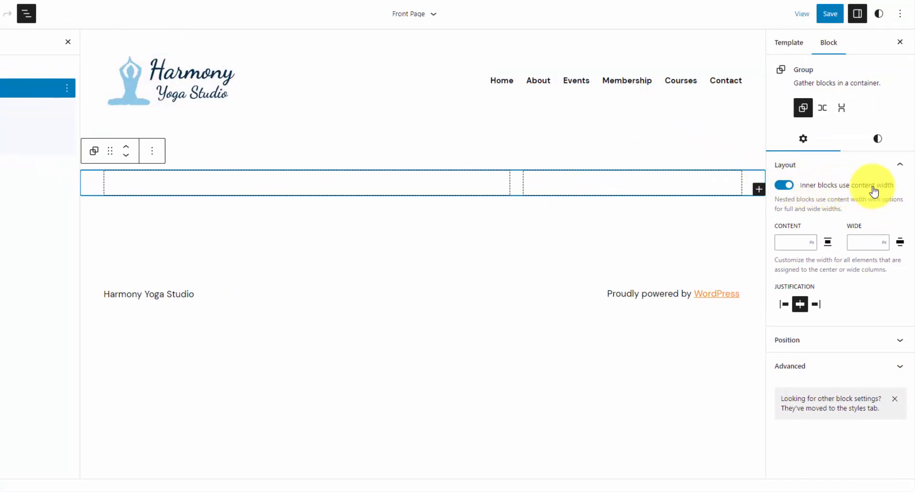
{"action": "left_click", "coordinate": [78, 107]}
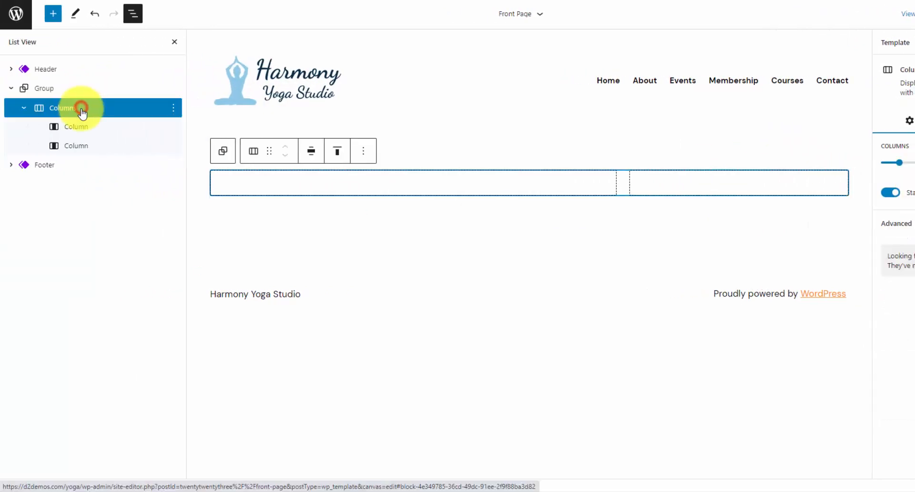
{"action": "left_click", "coordinate": [314, 153]}
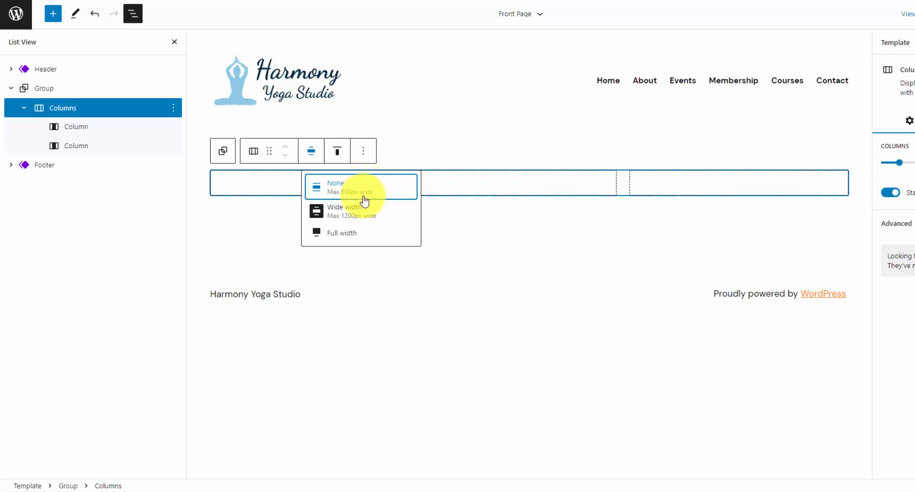
{"action": "left_click", "coordinate": [353, 238]}
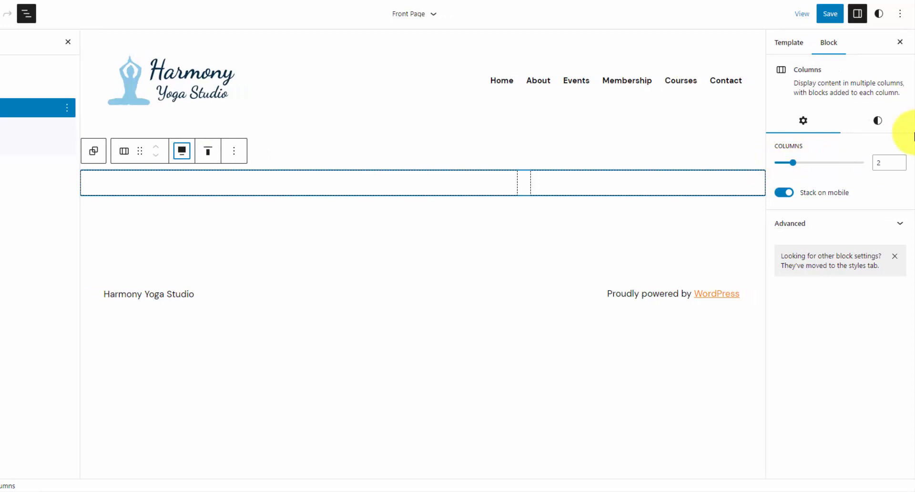
Set the Columns block's background to the dark blue Secondary theme colour and its text to the white Base colour
{"action": "left_click", "coordinate": [888, 128]}
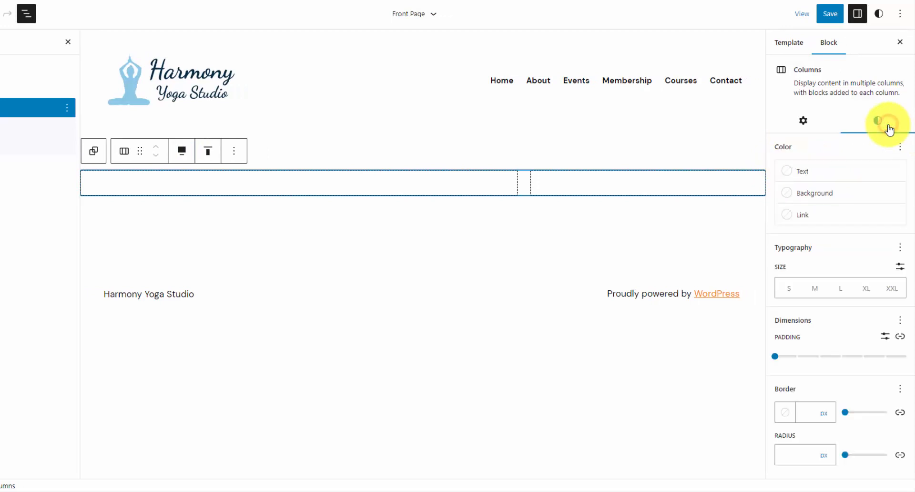
{"action": "left_click", "coordinate": [838, 193]}
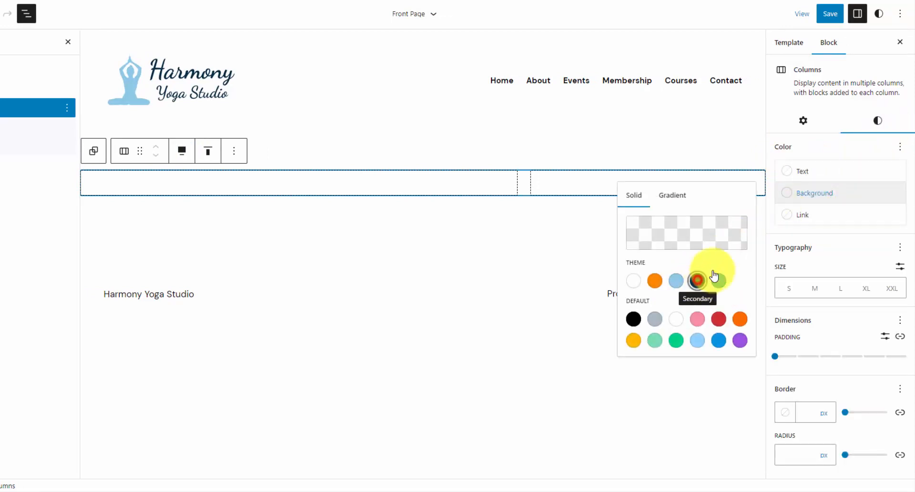
{"action": "left_click", "coordinate": [698, 283]}
{"action": "left_click", "coordinate": [828, 170]}
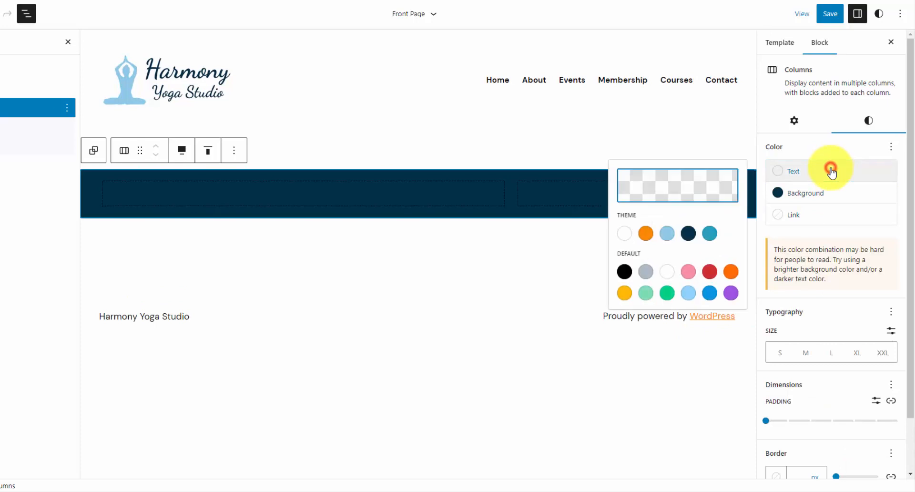
{"action": "left_click", "coordinate": [625, 233]}
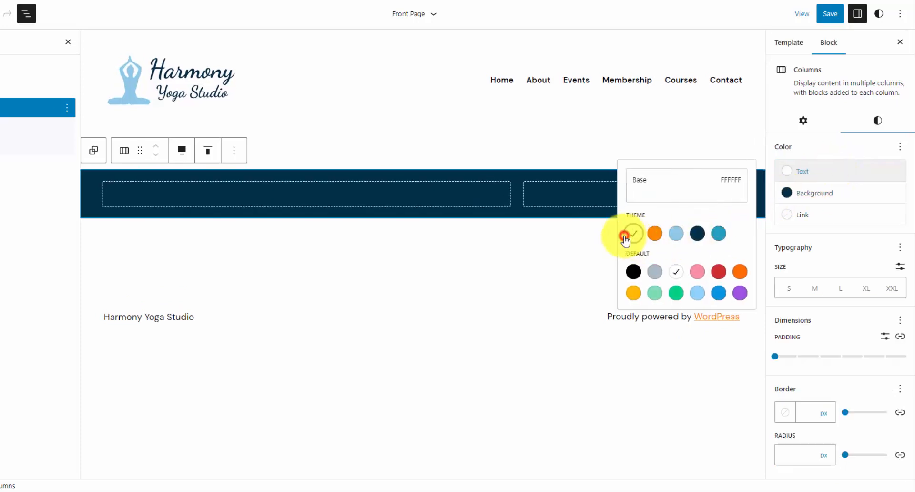
Insert a Cover block in the first column using the media library photo of the woman with closed eyes and joined hands
{"action": "left_click", "coordinate": [291, 190]}
{"action": "left_click", "coordinate": [309, 194]}
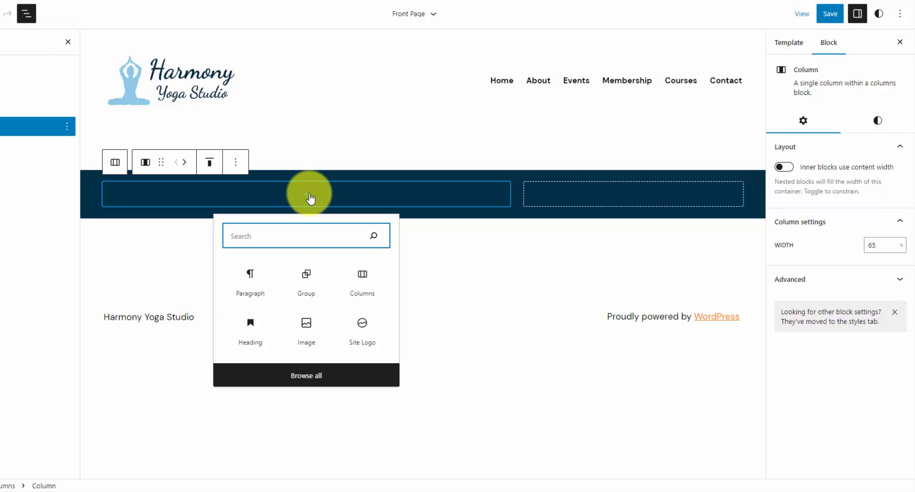
{"action": "type", "text": "cov"}
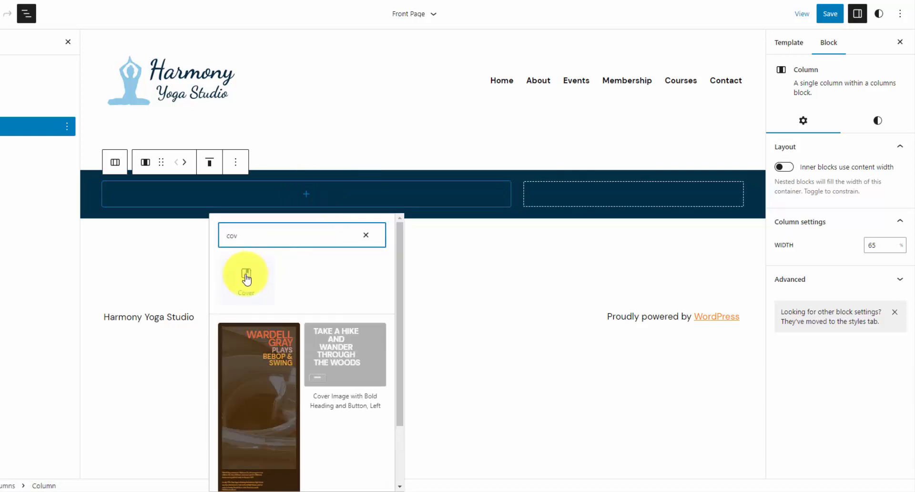
{"action": "left_click", "coordinate": [245, 274]}
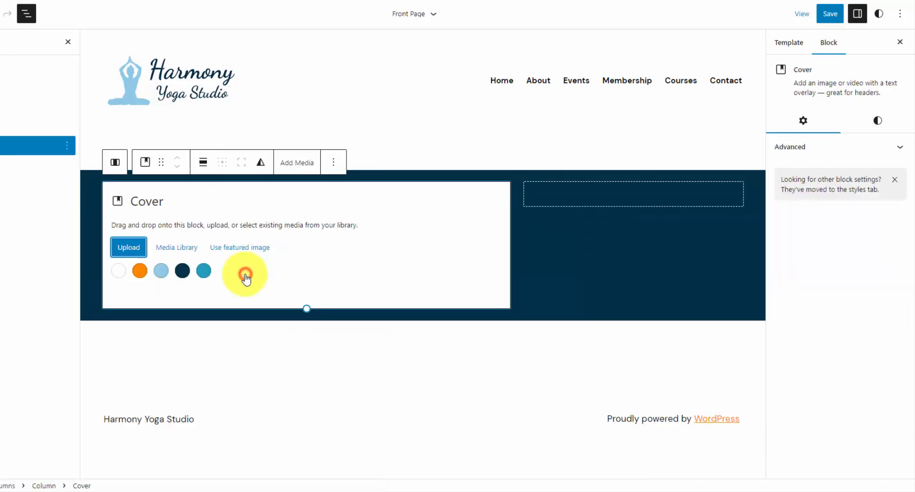
{"action": "left_click", "coordinate": [176, 248]}
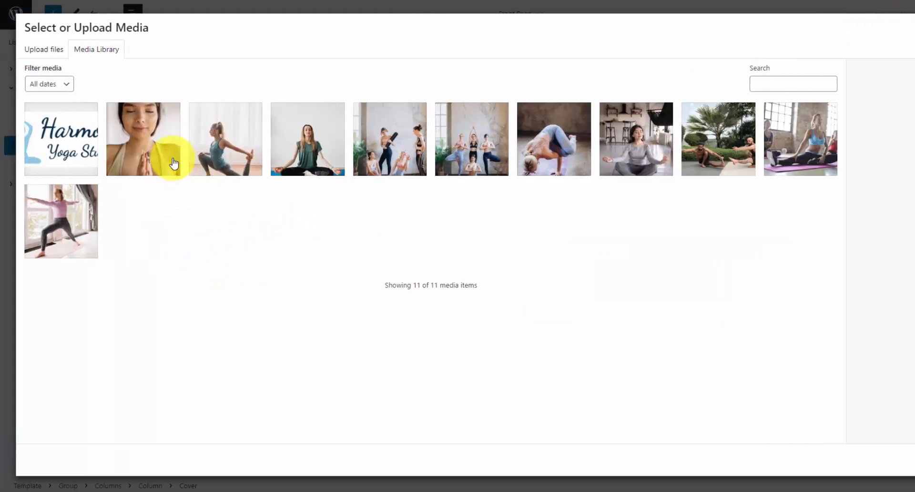
{"action": "left_click", "coordinate": [57, 159]}
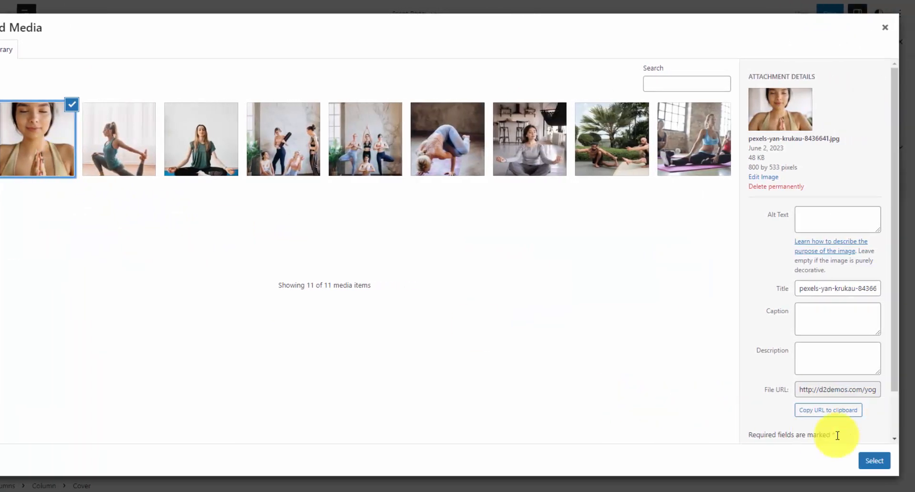
{"action": "left_click", "coordinate": [876, 460]}
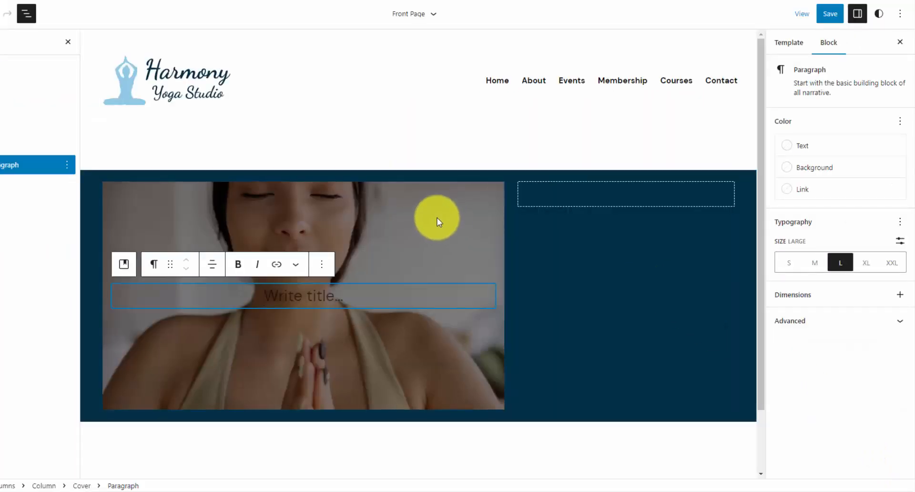
Set the Cover block's overlay opacity to 0
{"action": "left_click", "coordinate": [433, 216]}
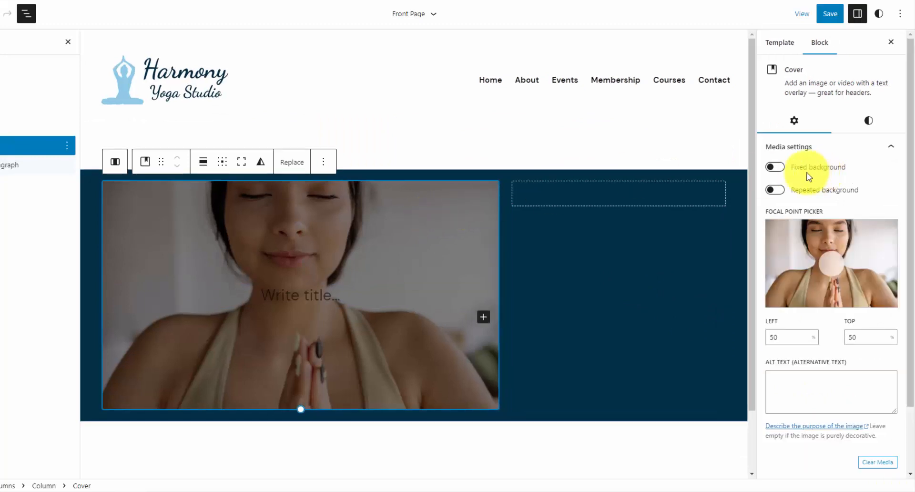
{"action": "left_click", "coordinate": [857, 127]}
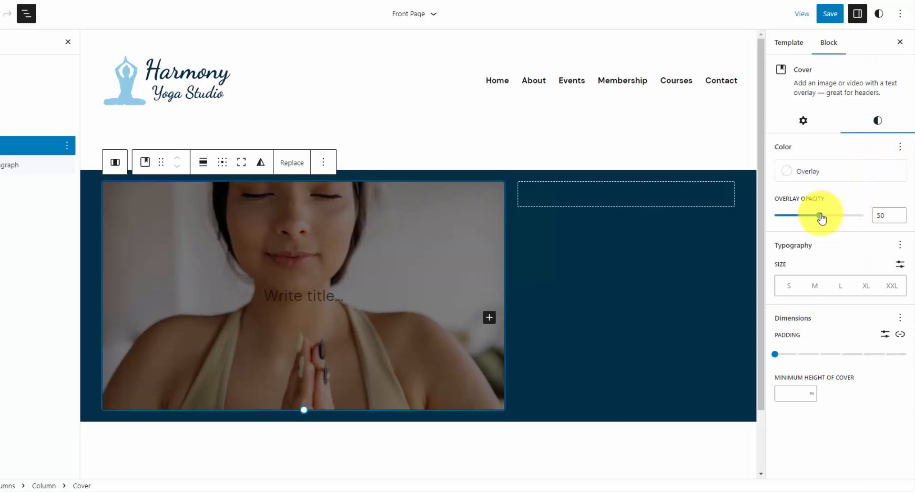
{"action": "left_click_drag", "start_coordinate": [819, 215], "coordinate": [766, 214]}
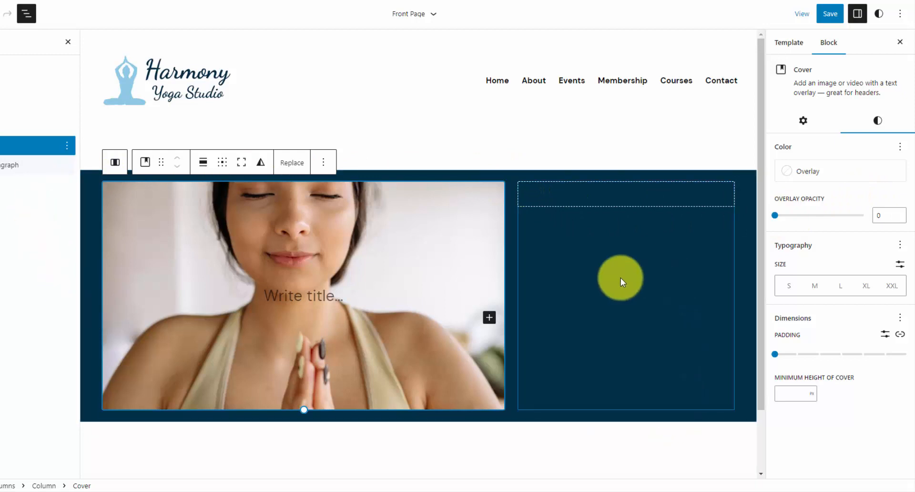
Set the padding of the Columns block to 0 on all sides
{"action": "left_click", "coordinate": [35, 111]}
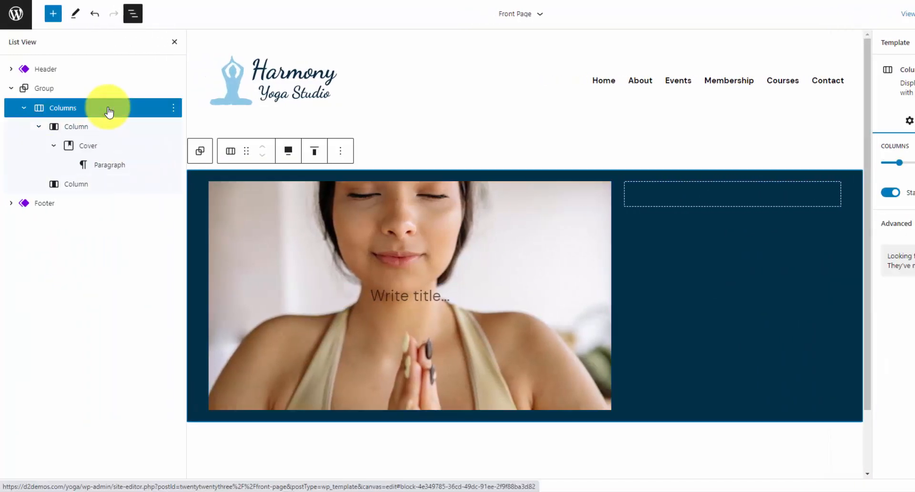
{"action": "left_click", "coordinate": [888, 123]}
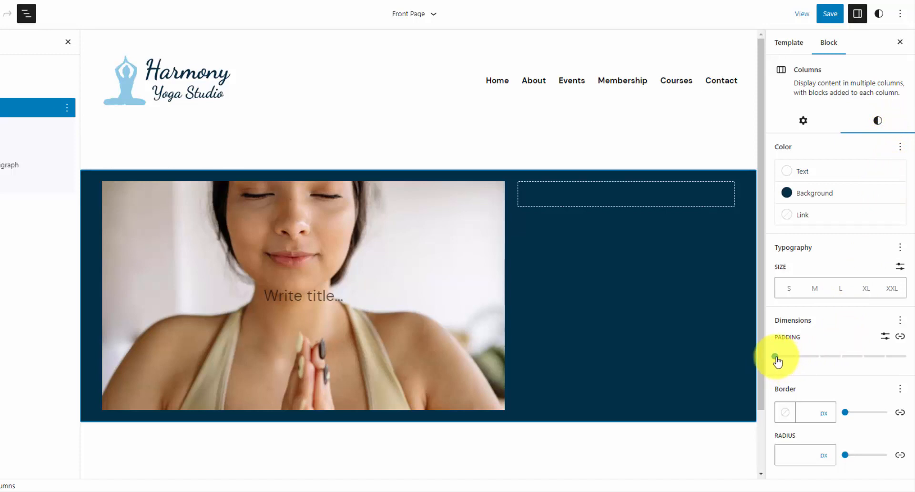
{"action": "mouse_move", "coordinate": [777, 356]}
{"action": "left_mouse_down"}
{"action": "mouse_move", "coordinate": [799, 359]}
{"action": "mouse_move", "coordinate": [768, 358]}
{"action": "left_mouse_up"}
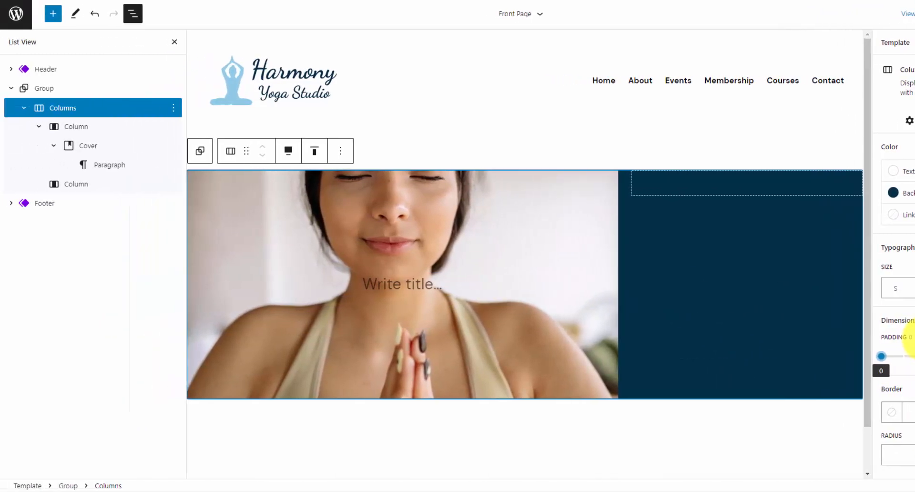
Set the Cover block's minimum height to 500 px and remove the empty title paragraph inside it
{"action": "left_click", "coordinate": [83, 146]}
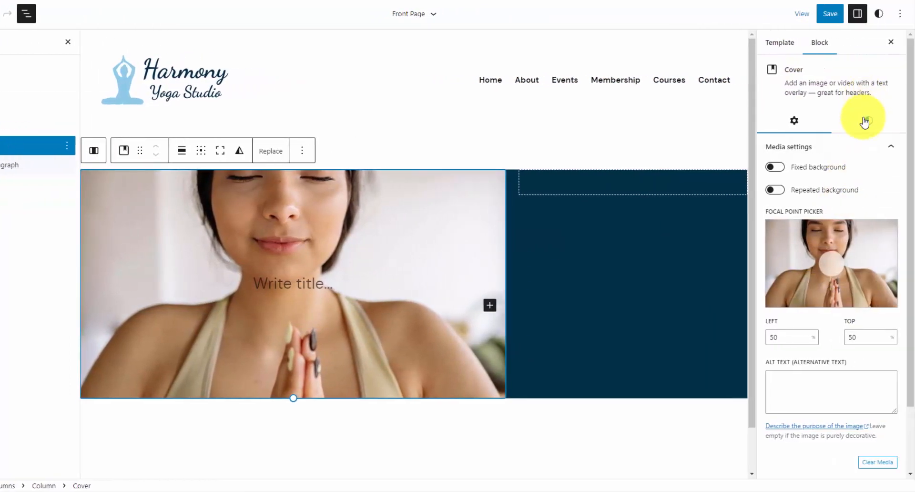
{"action": "left_click", "coordinate": [864, 122]}
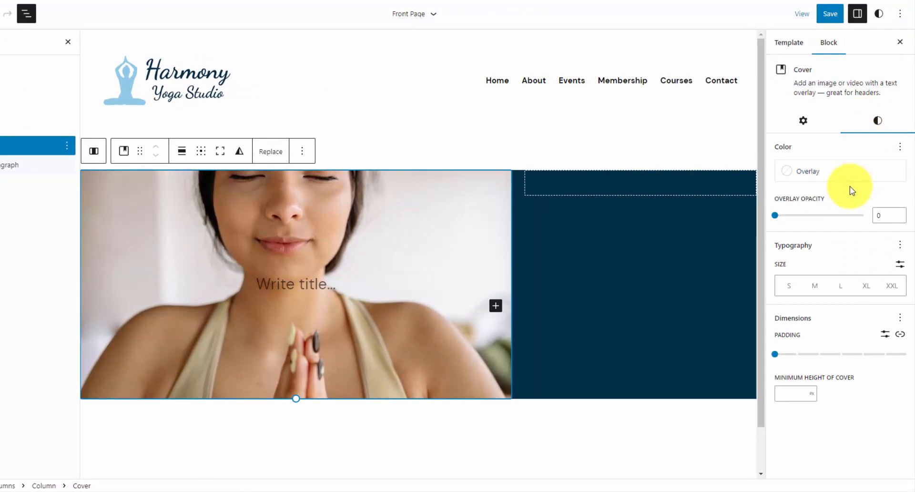
{"action": "left_click", "coordinate": [794, 393]}
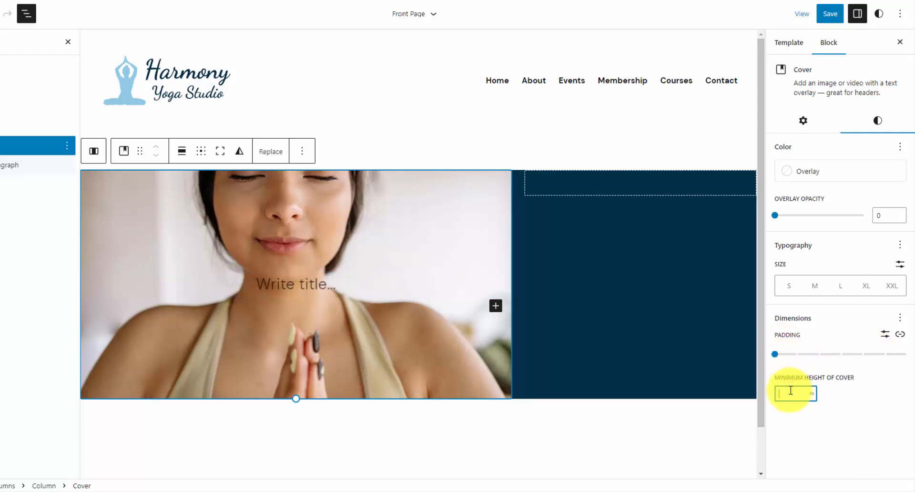
{"action": "type", "text": "500"}
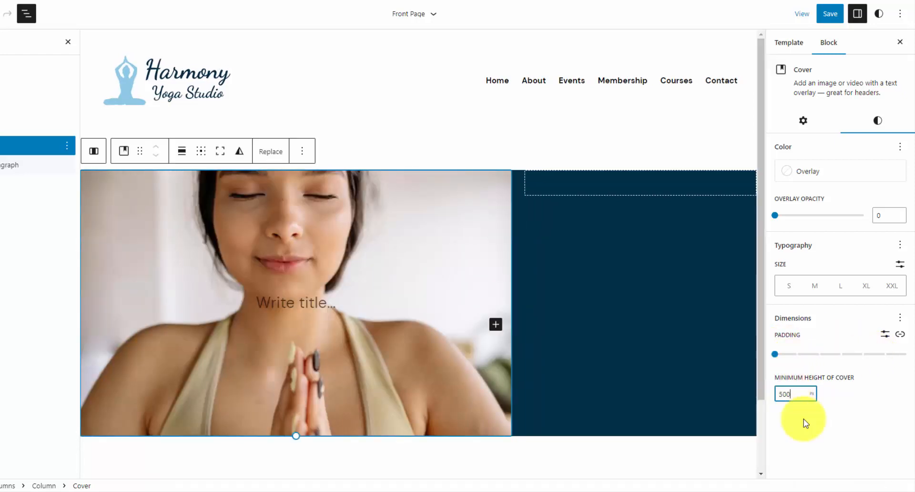
{"action": "left_click", "coordinate": [804, 418]}
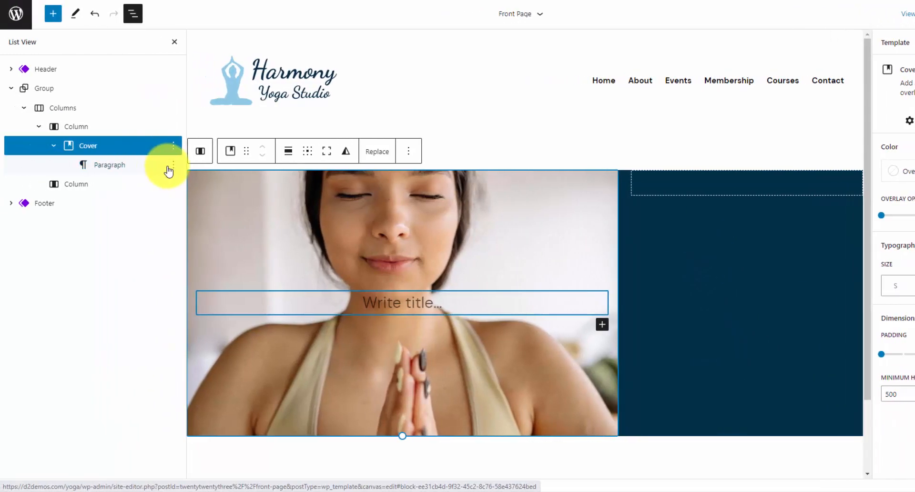
{"action": "left_click", "coordinate": [174, 167]}
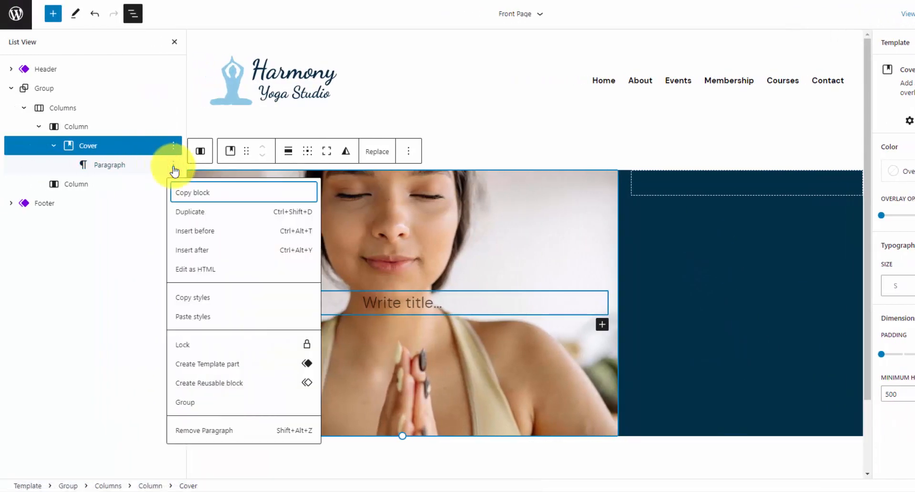
{"action": "left_click", "coordinate": [214, 431]}
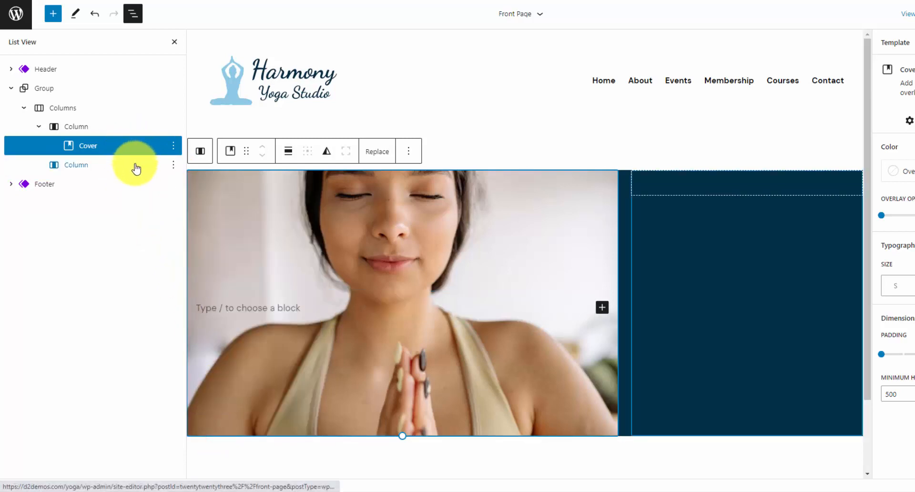
Add a Heading block with the text "Find Harmony Within." to the second column
{"action": "left_click", "coordinate": [76, 167]}
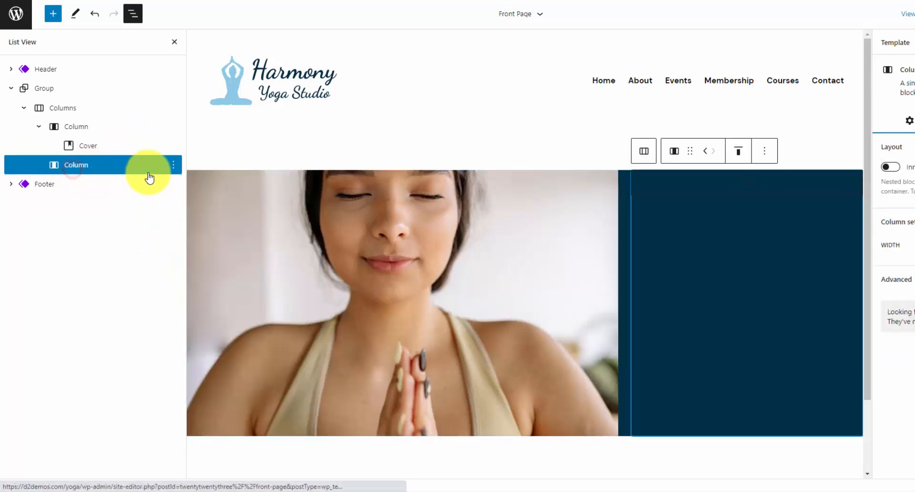
{"action": "left_click", "coordinate": [173, 164]}
{"action": "left_click", "coordinate": [765, 187]}
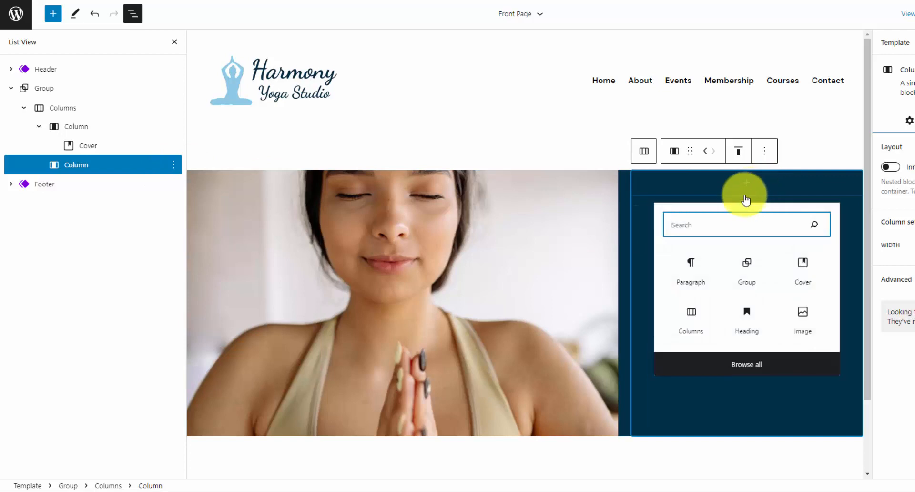
{"action": "type", "text": "head"}
{"action": "left_click", "coordinate": [685, 271]}
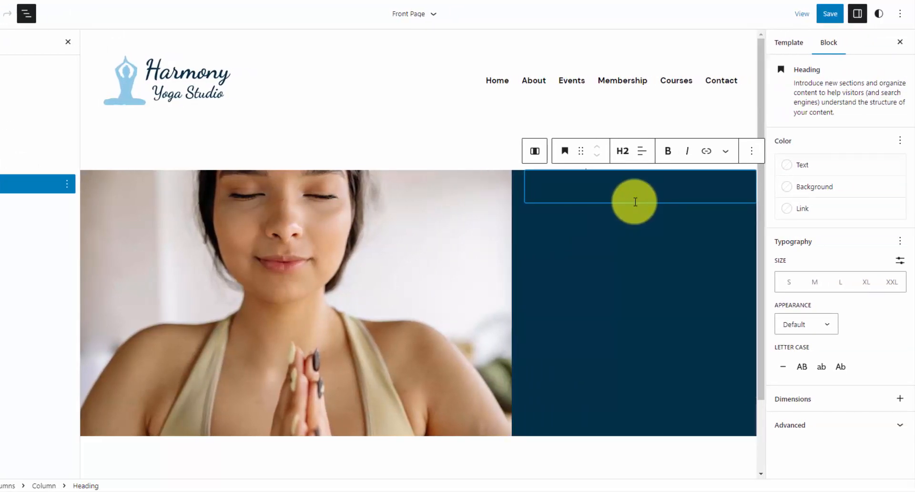
{"action": "key", "text": "ctrl+v"}
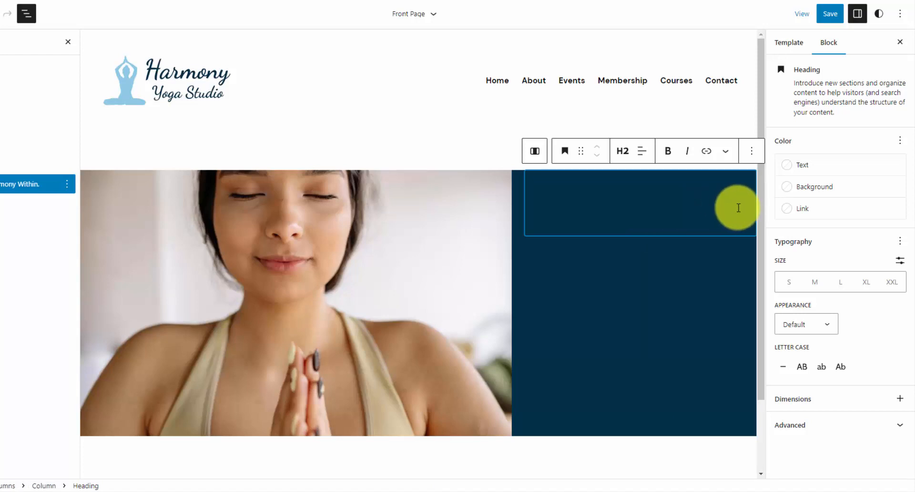
Set the heading's text colour to the light blue Primary theme colour
{"action": "left_click", "coordinate": [650, 204]}
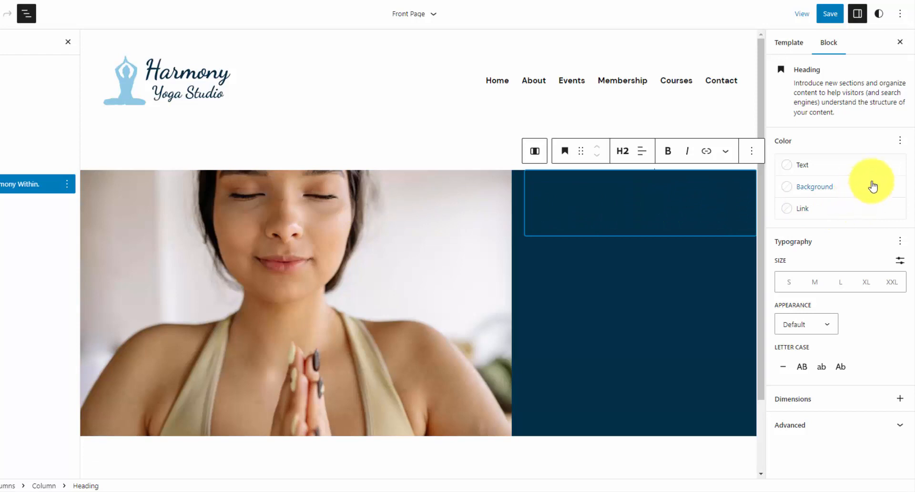
{"action": "left_click", "coordinate": [839, 165]}
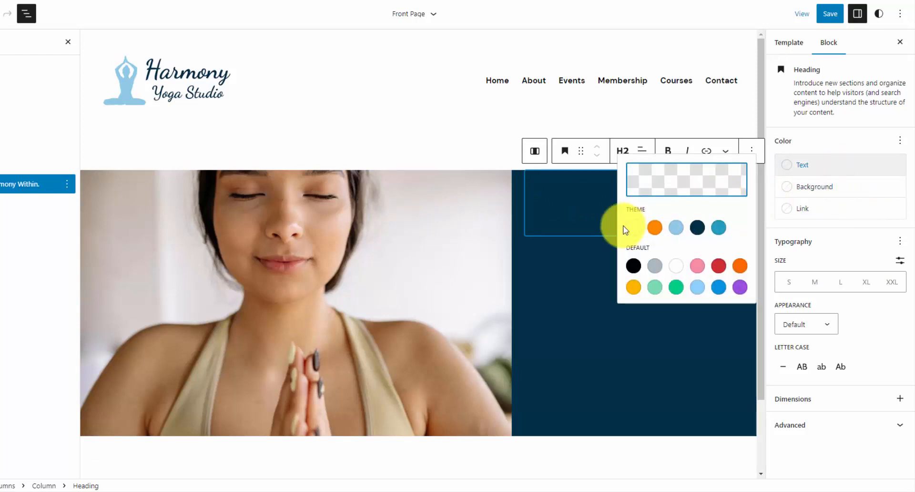
{"action": "left_click", "coordinate": [679, 230]}
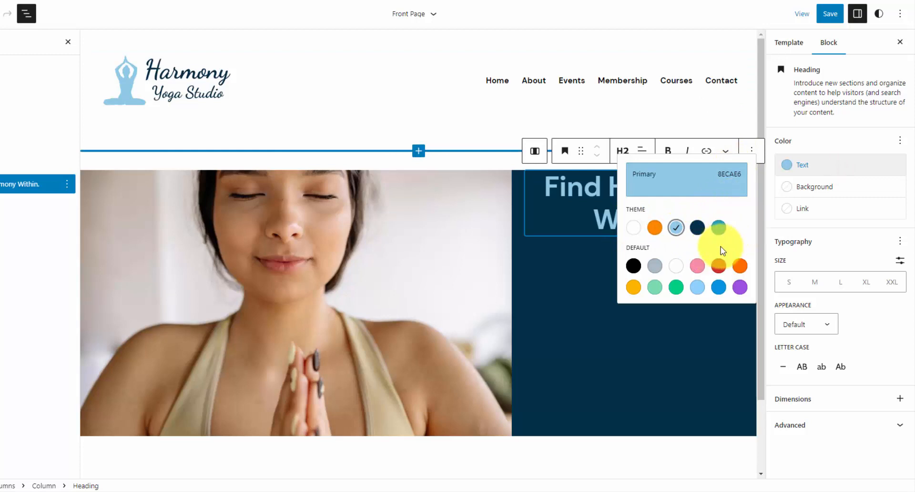
{"action": "left_click", "coordinate": [558, 251]}
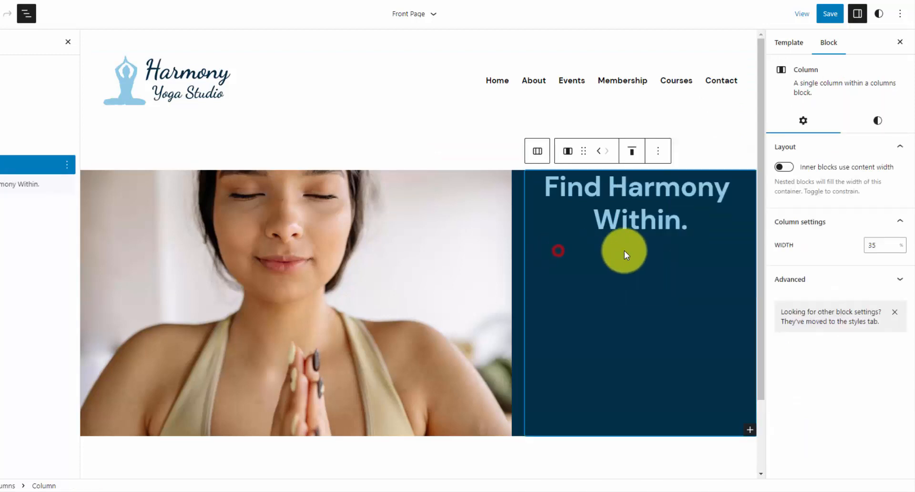
Paste the Harmony Yoga Studio mission paragraph and the line "Come join us today!" below the heading
{"action": "left_click", "coordinate": [702, 227]}
{"action": "key", "text": "Return"}
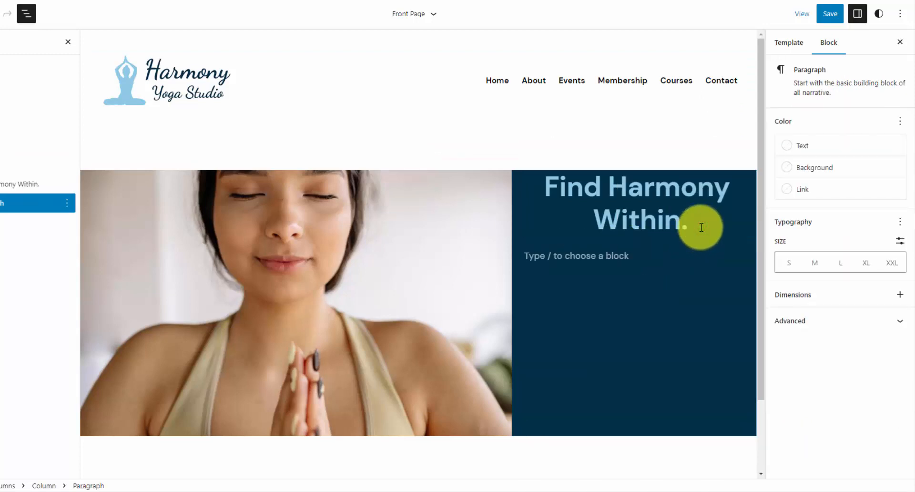
{"action": "key", "text": "ctrl+v"}
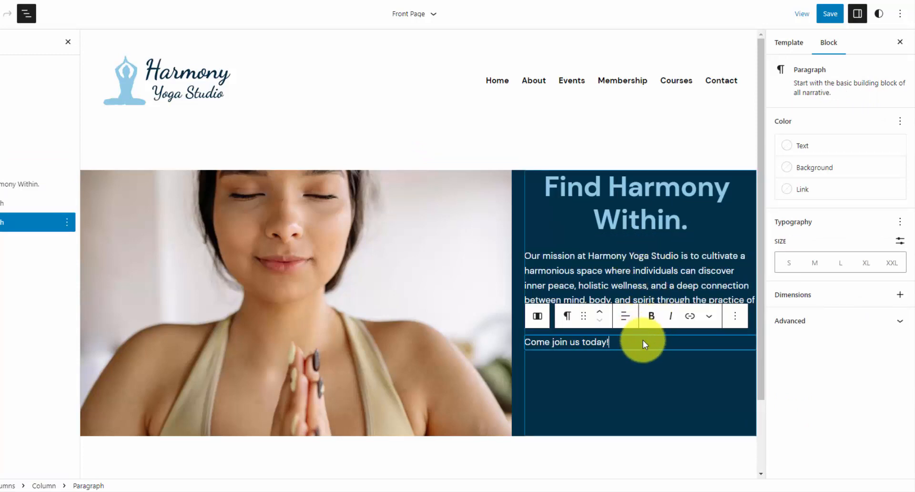
Insert a Buttons block below "Come join us today!" with a button labelled "About Us"
{"action": "key", "text": "Return"}
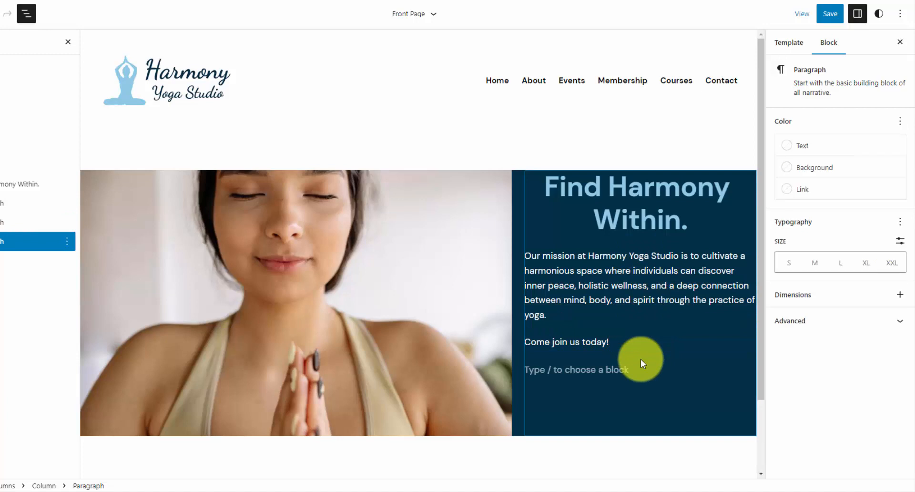
{"action": "type", "text": "/"}
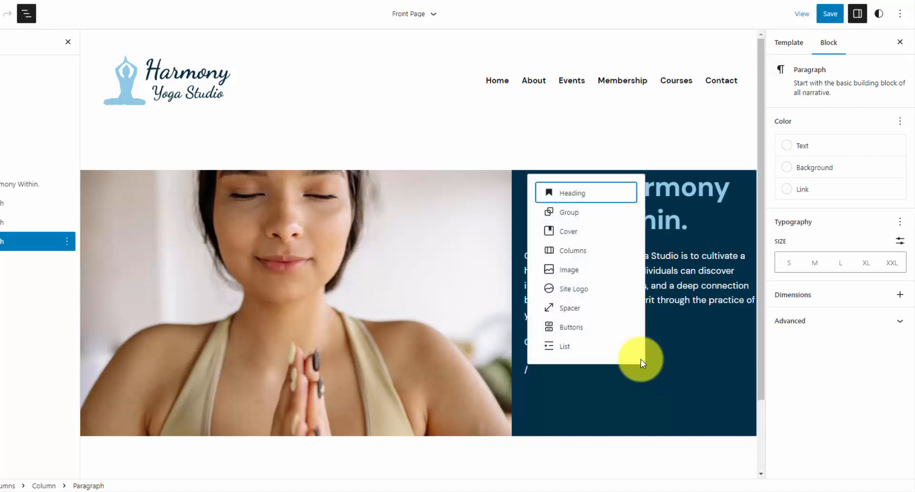
{"action": "type", "text": "but"}
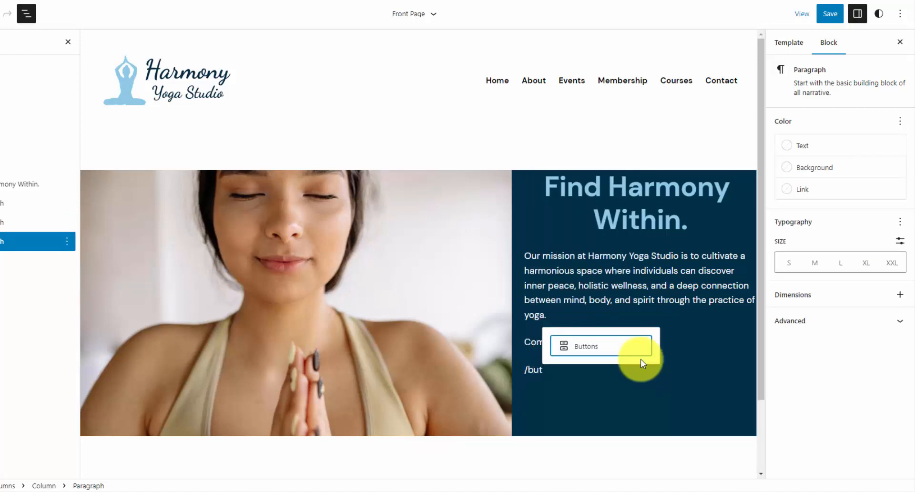
{"action": "left_click", "coordinate": [630, 349]}
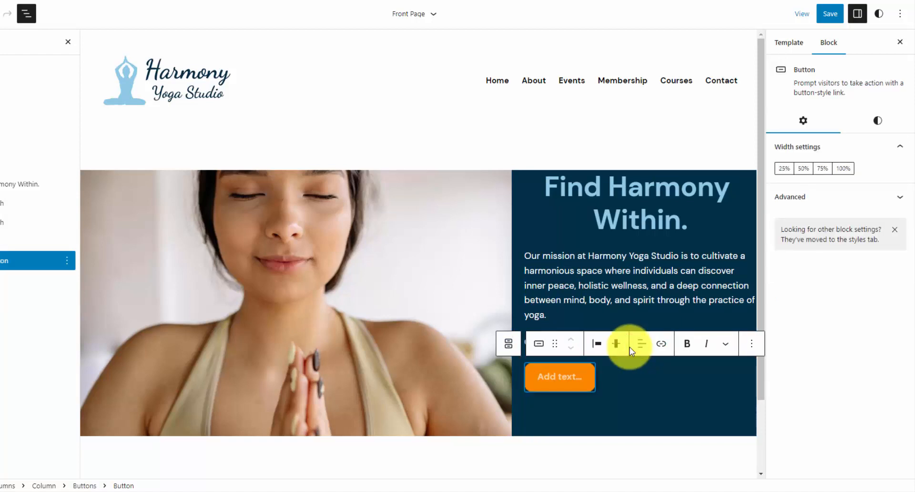
{"action": "type", "text": "About Us"}
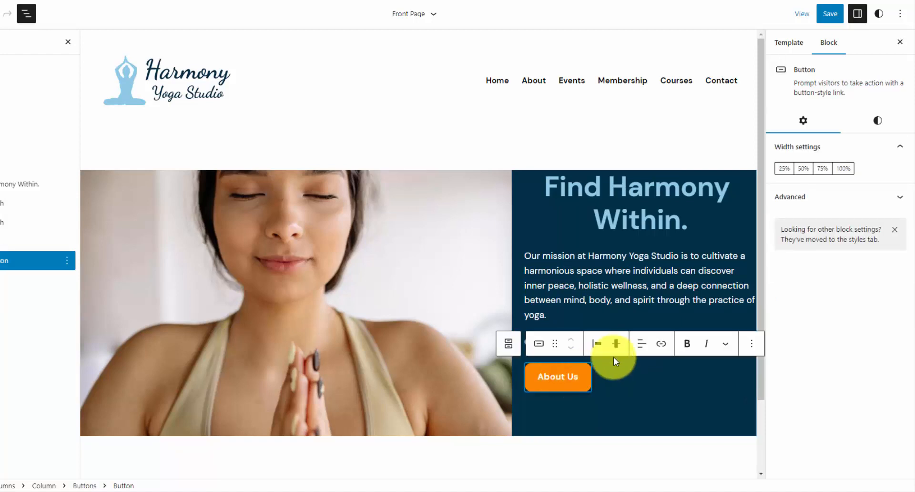
Link the "About Us" button to the site's About page
{"action": "left_click", "coordinate": [662, 344]}
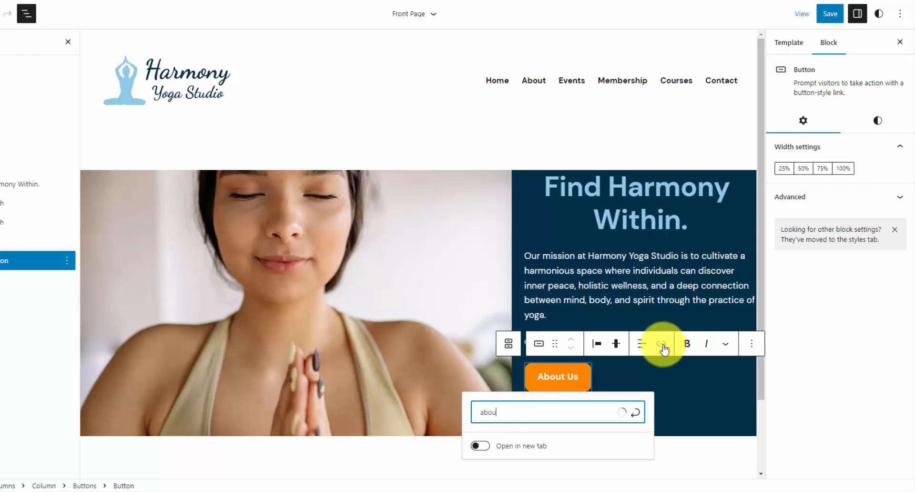
{"action": "type", "text": "about"}
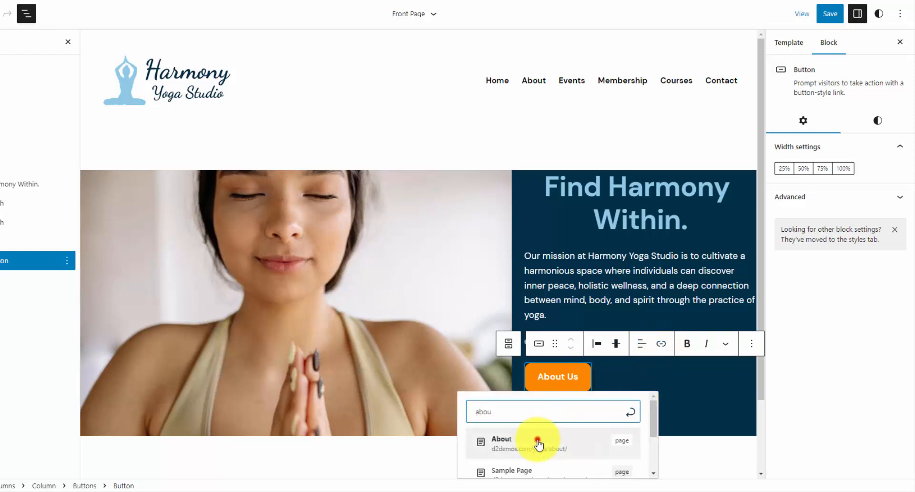
{"action": "left_click", "coordinate": [540, 443]}
Centre the button's text and justify the Buttons block to the centre of its column
{"action": "left_click", "coordinate": [644, 344]}
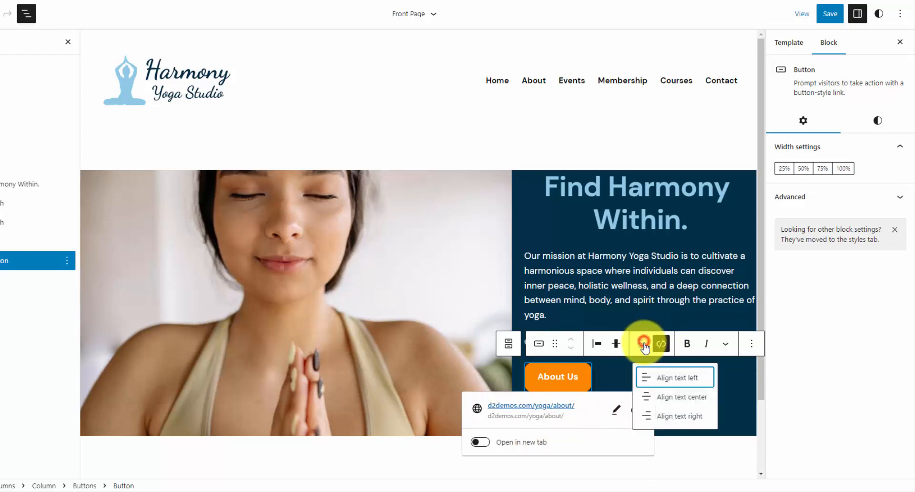
{"action": "left_click", "coordinate": [662, 394]}
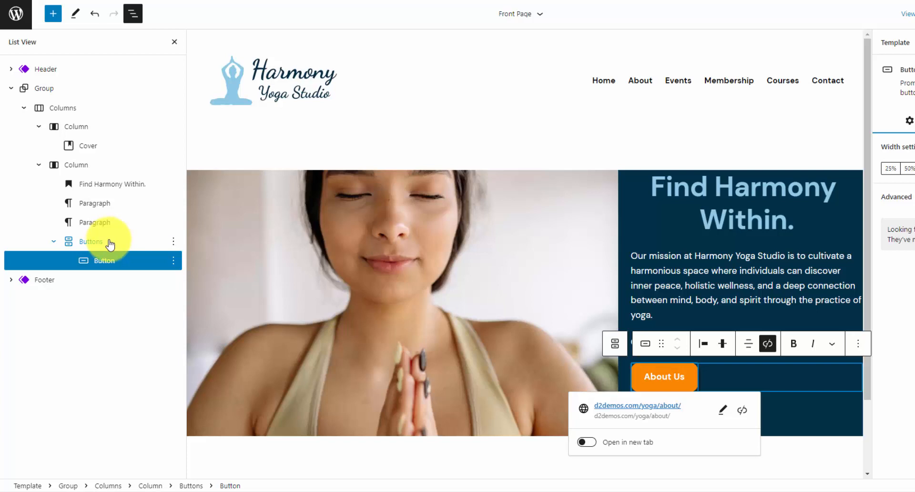
{"action": "left_click", "coordinate": [109, 242]}
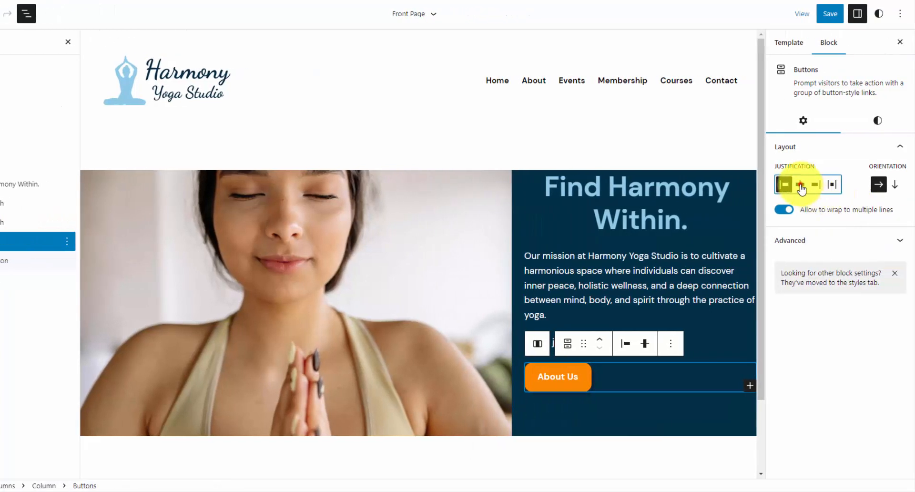
{"action": "left_click", "coordinate": [800, 185]}
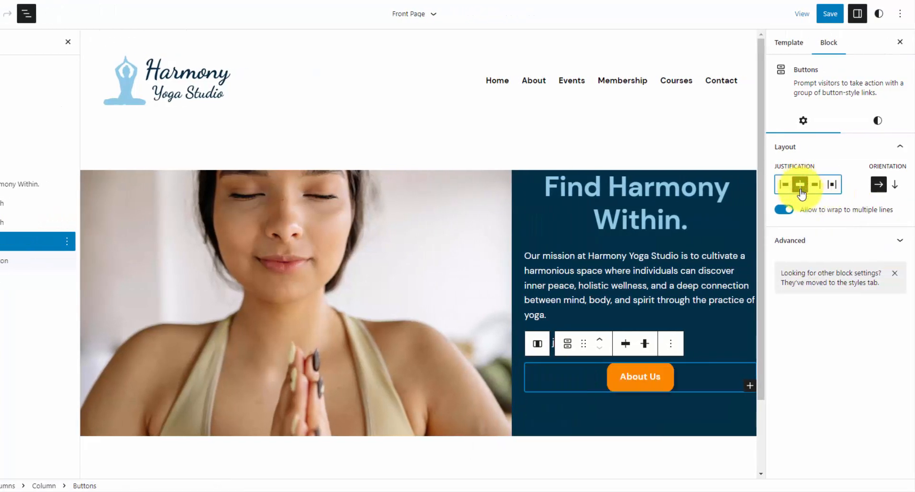
Centre-align the mission paragraph and the "Come join us today!" paragraph
{"action": "left_click", "coordinate": [605, 277]}
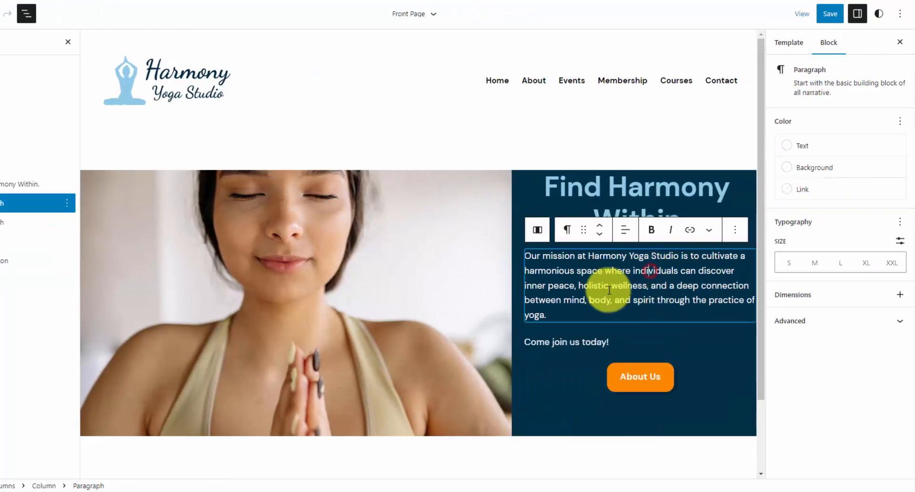
{"action": "left_click", "coordinate": [627, 231]}
{"action": "left_click", "coordinate": [649, 279]}
{"action": "left_click", "coordinate": [610, 341]}
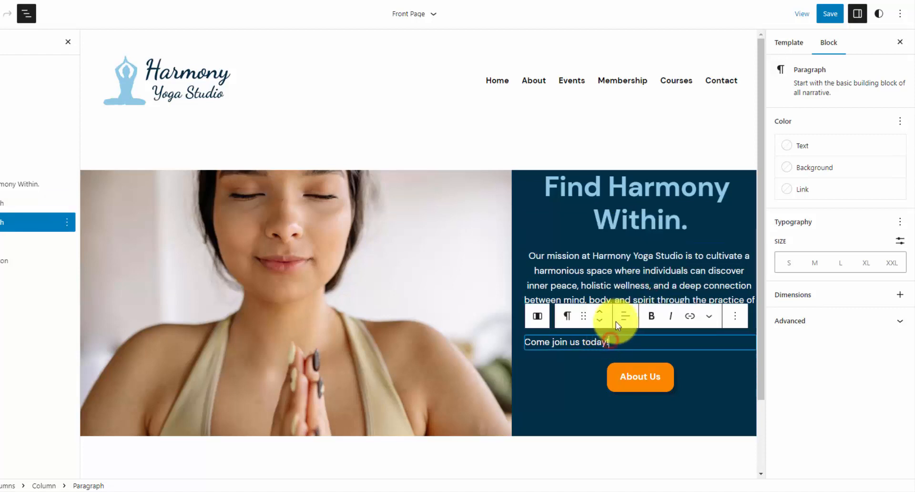
{"action": "left_click", "coordinate": [625, 317]}
{"action": "left_click", "coordinate": [646, 369]}
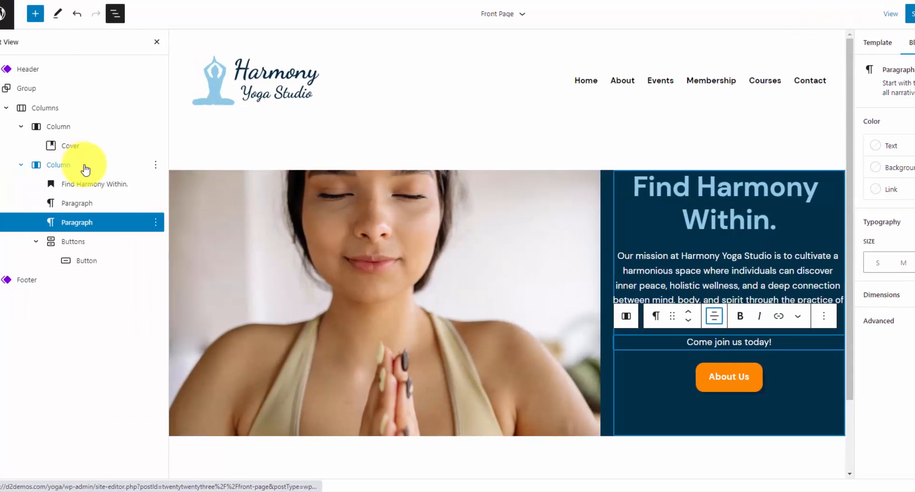
Set the padding of the second column, which holds the heading and text, to 2
{"action": "left_click", "coordinate": [93, 162]}
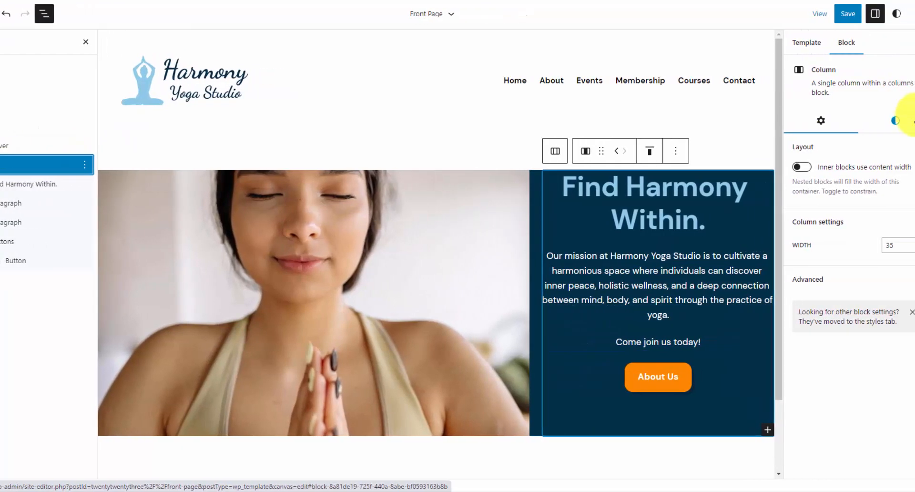
{"action": "left_click", "coordinate": [895, 120]}
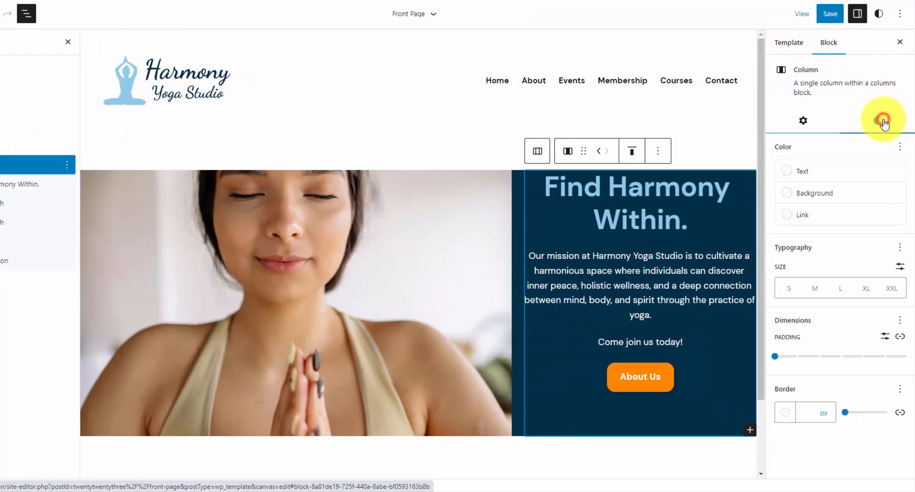
{"action": "left_click_drag", "start_coordinate": [777, 357], "coordinate": [819, 361]}
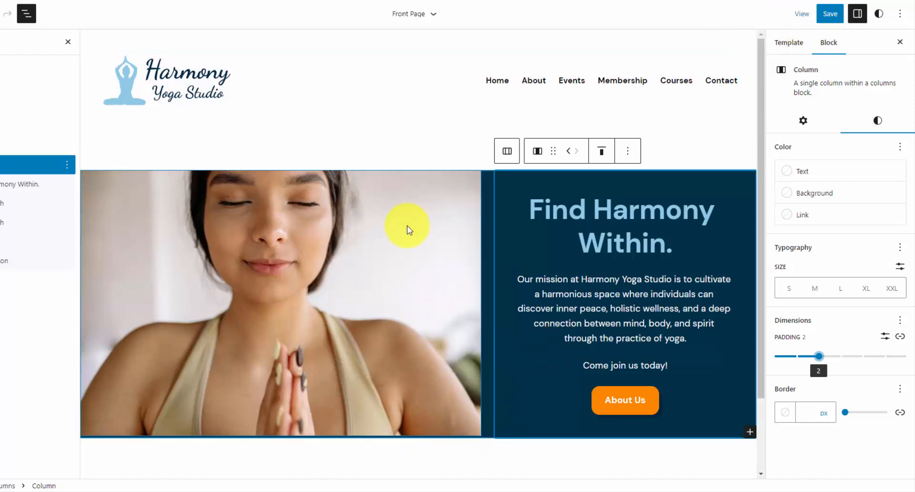
Set the minimum height of the cover image to 550 px and save the Front Page template
{"action": "left_click", "coordinate": [383, 241]}
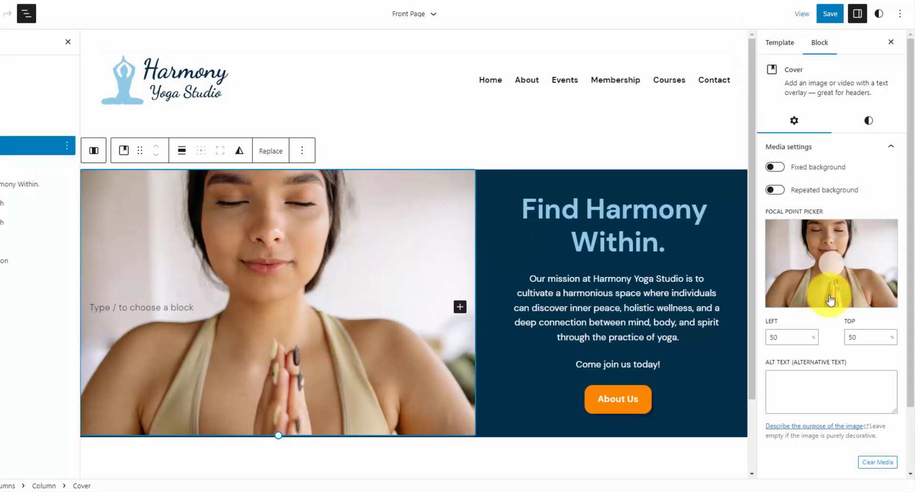
{"action": "scroll", "coordinate": [832, 296], "scroll_direction": "down", "scroll_amount": 2}
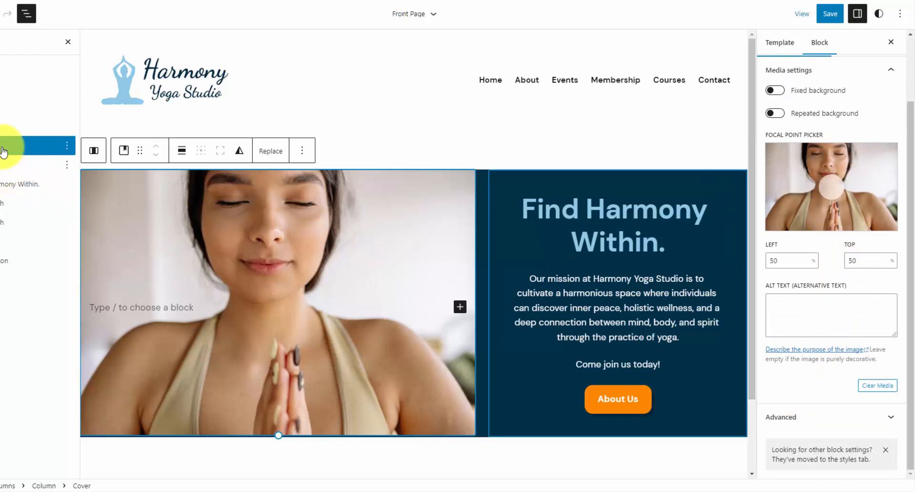
{"action": "scroll", "coordinate": [851, 117], "scroll_direction": "up", "scroll_amount": 2}
{"action": "left_click", "coordinate": [869, 122]}
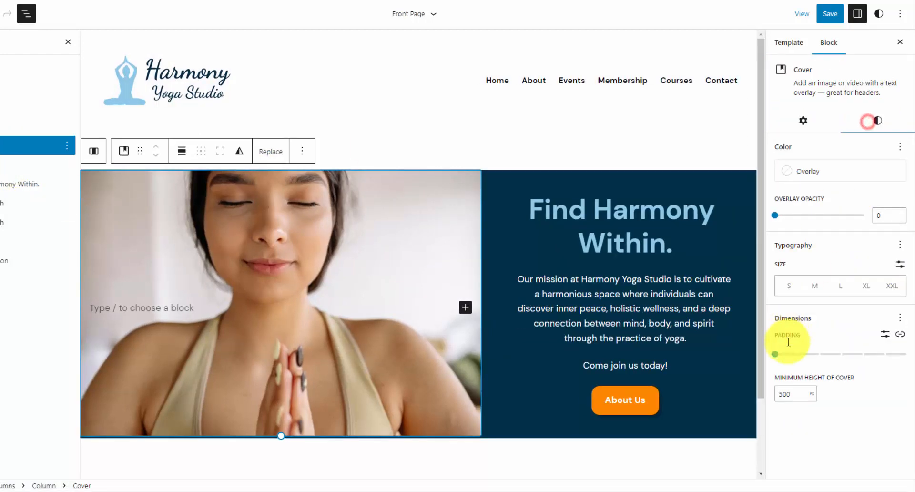
{"action": "type", "text": "5"}
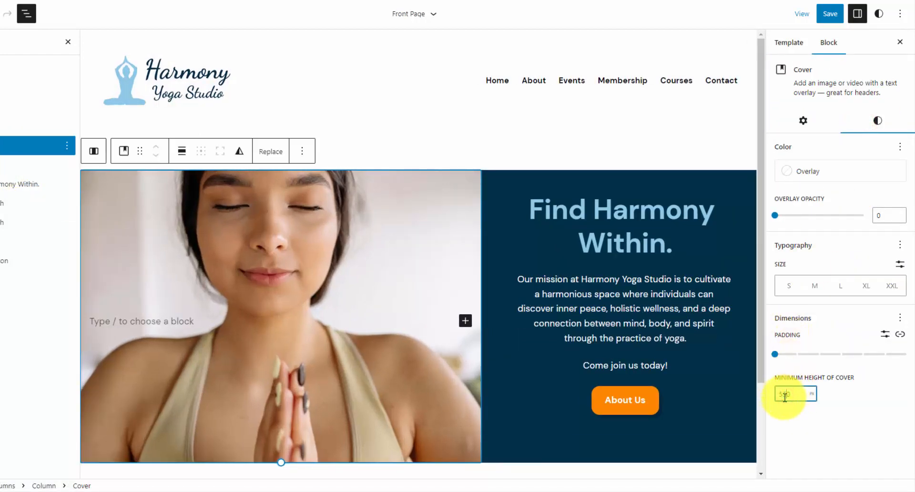
{"action": "left_click", "coordinate": [793, 406]}
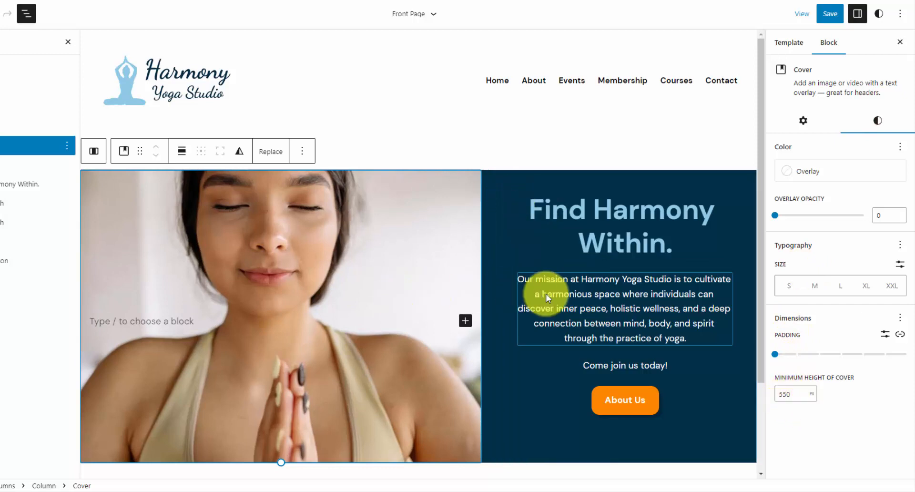
{"action": "left_click", "coordinate": [830, 13]}
{"action": "left_click", "coordinate": [818, 15]}
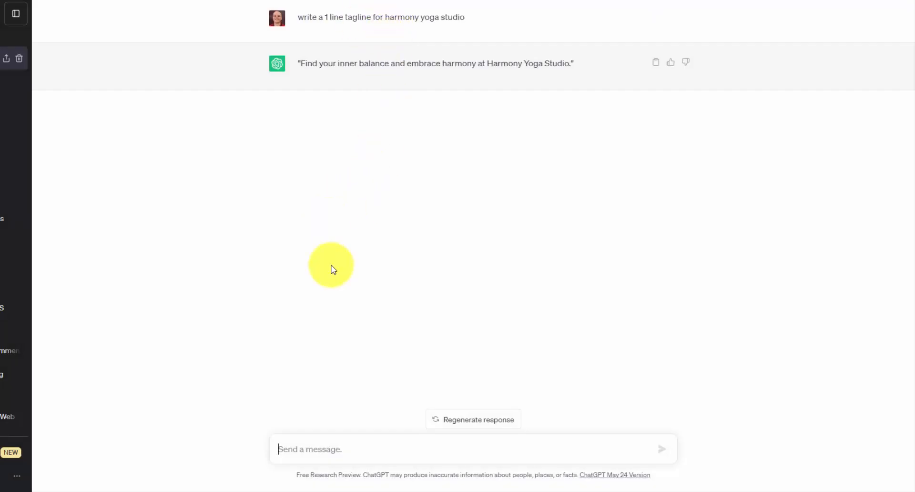
Switch to ChatGPT, send the prompt "write a 3-4 word headline for the homepage" and review the suggested headline
{"action": "left_click", "coordinate": [341, 449]}
{"action": "type", "text": "write a 3-4 word headline for the homepage"}
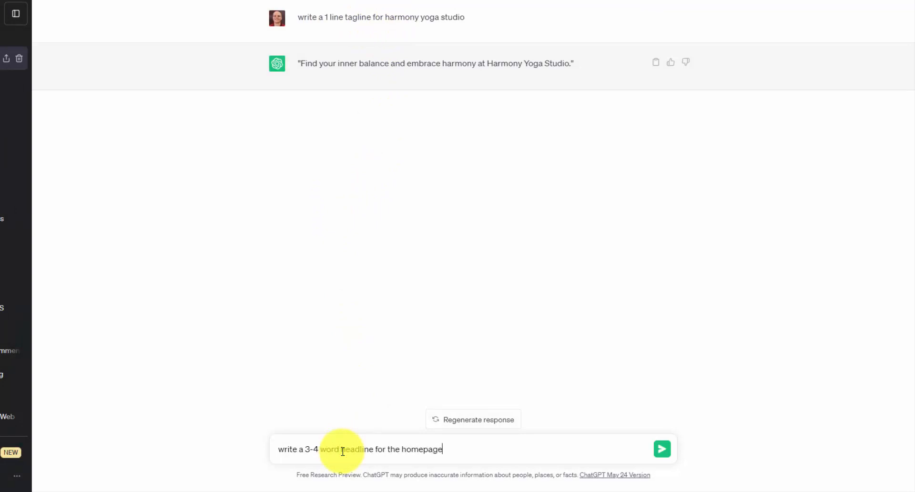
{"action": "key", "text": "Return"}
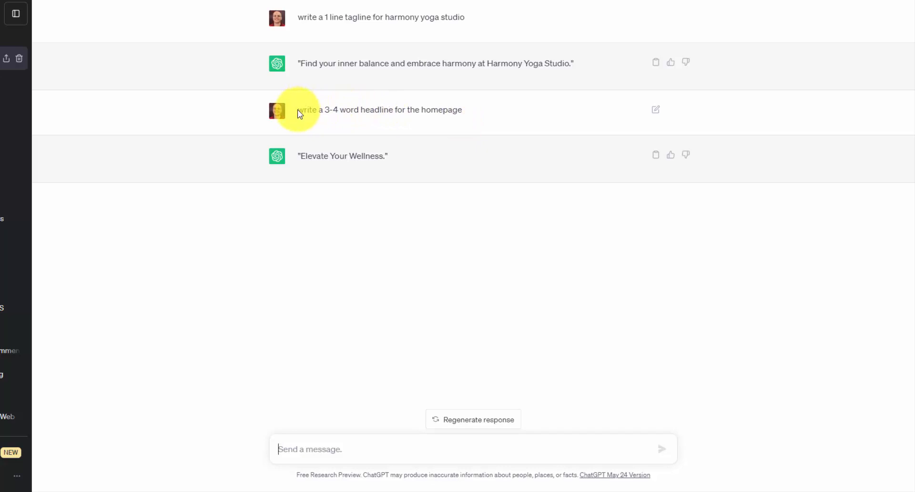
{"action": "left_click_drag", "start_coordinate": [299, 113], "coordinate": [466, 108]}
{"action": "left_click", "coordinate": [467, 109]}
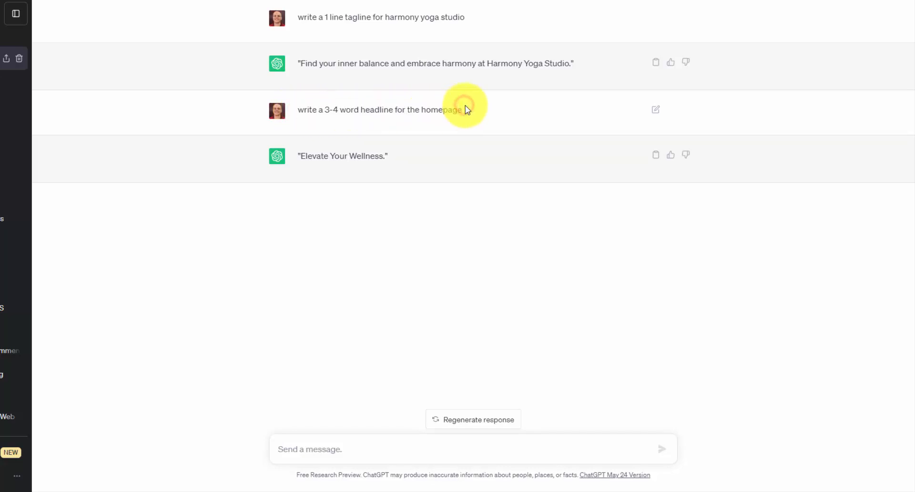
{"action": "left_click_drag", "start_coordinate": [301, 156], "coordinate": [385, 157]}
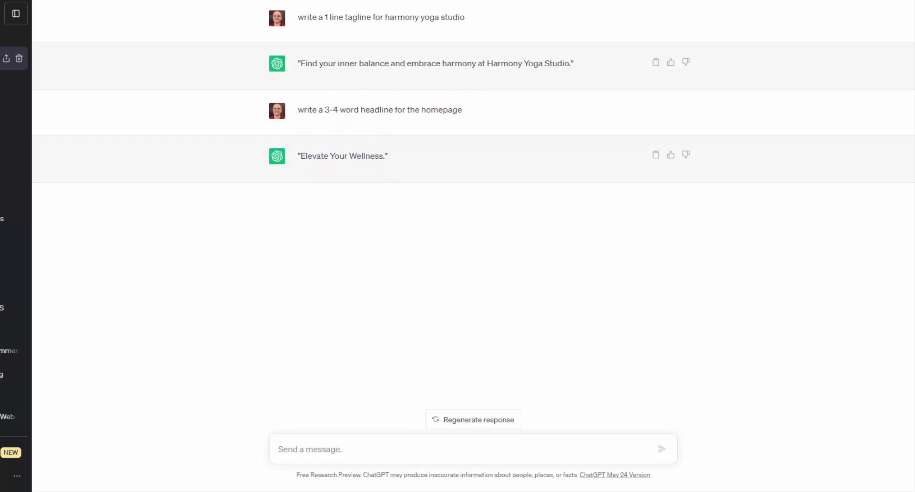
Ask for more options with the prompt "write 5 headlines"
{"action": "left_click", "coordinate": [370, 448]}
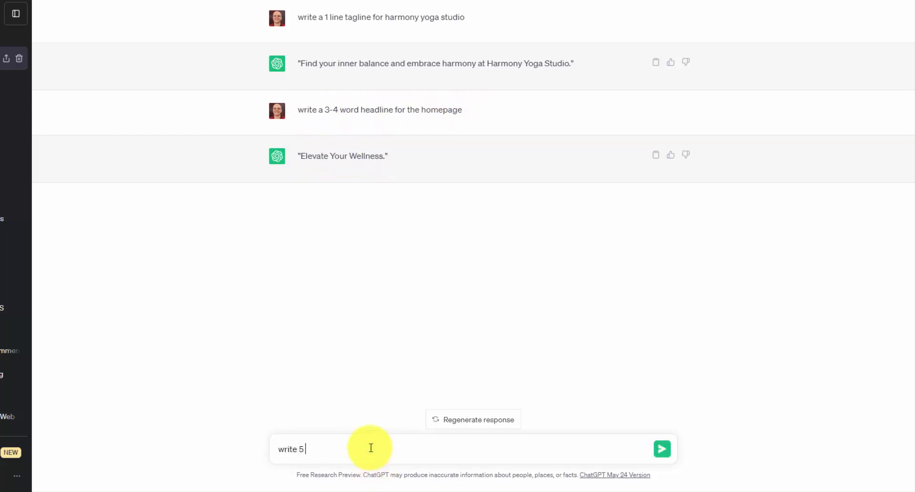
{"action": "type", "text": "write 5 headlines"}
{"action": "key", "text": "Return"}
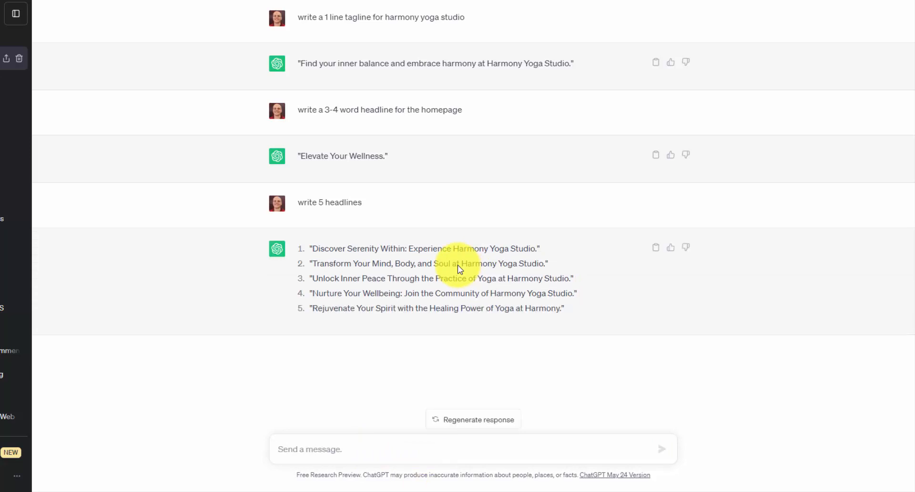
Ask ChatGPT to write a 2-3 sentence description
{"action": "left_click", "coordinate": [348, 453]}
{"action": "type", "text": "write a"}
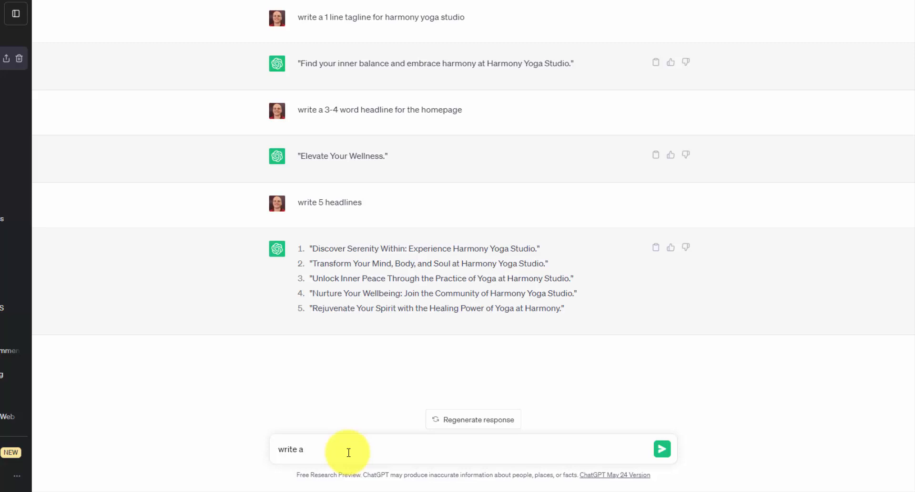
{"action": "type", "text": " 2-3 secontence description"}
{"action": "key", "text": "Return"}
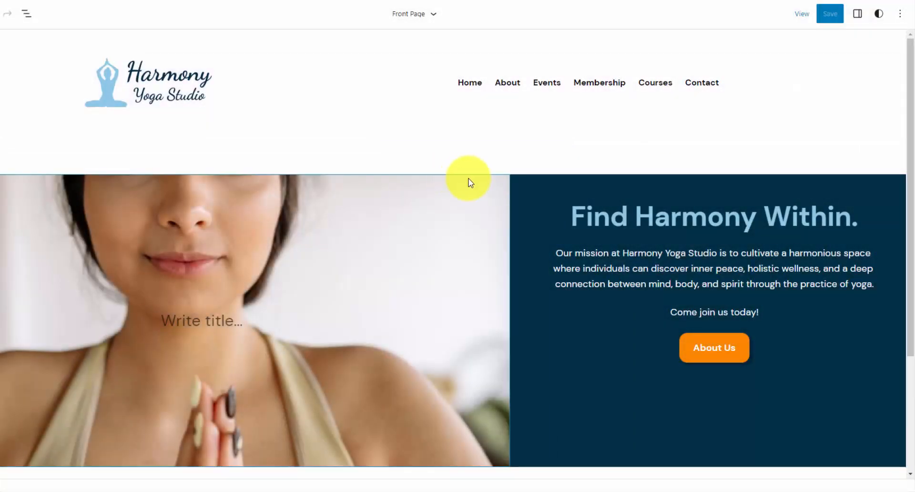
Back in the WordPress site editor, select the Row block nested in the Header's Group and open the Styles settings
{"action": "mouse_move", "coordinate": [529, 159]}
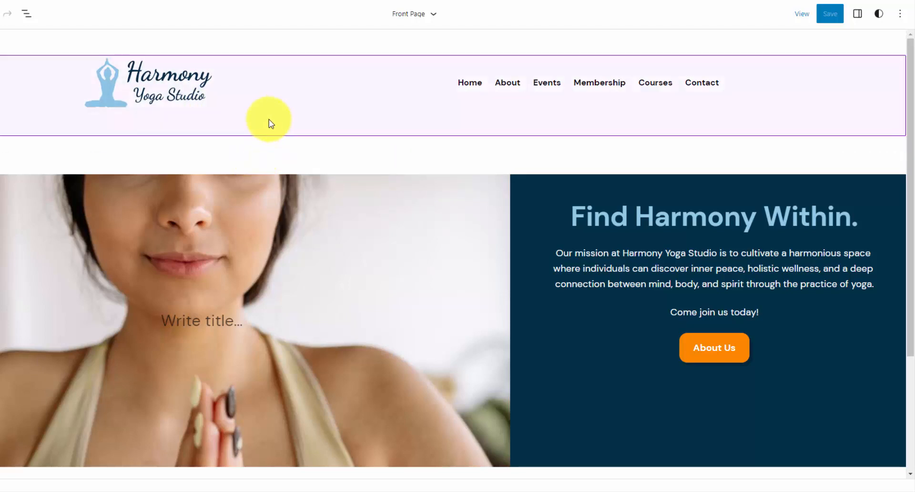
{"action": "left_click", "coordinate": [94, 83]}
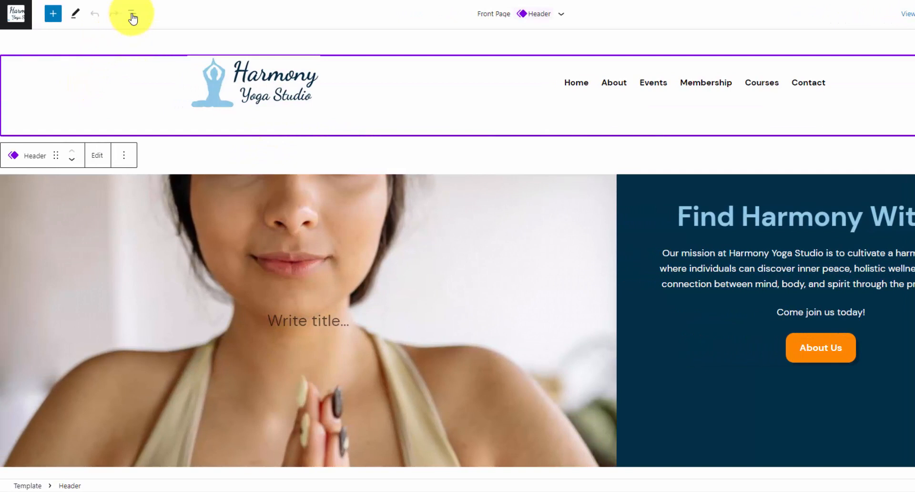
{"action": "left_click", "coordinate": [132, 14]}
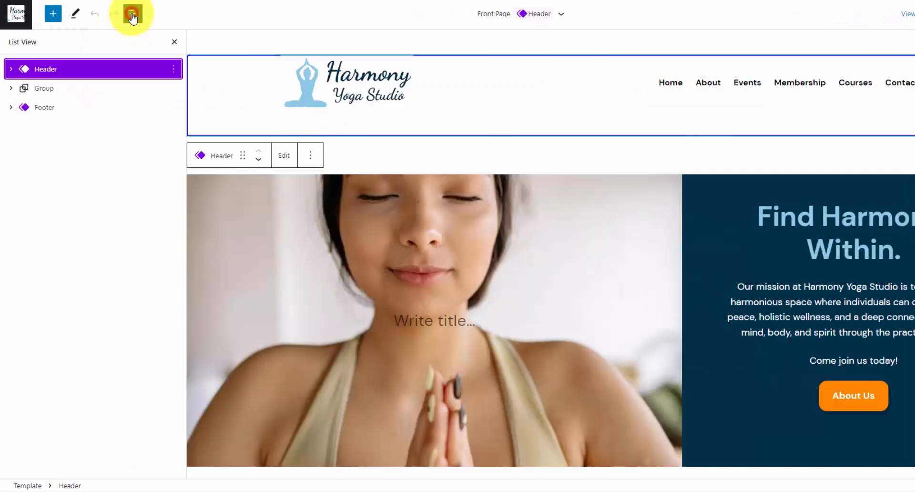
{"action": "left_click", "coordinate": [12, 70]}
{"action": "left_click", "coordinate": [24, 88]}
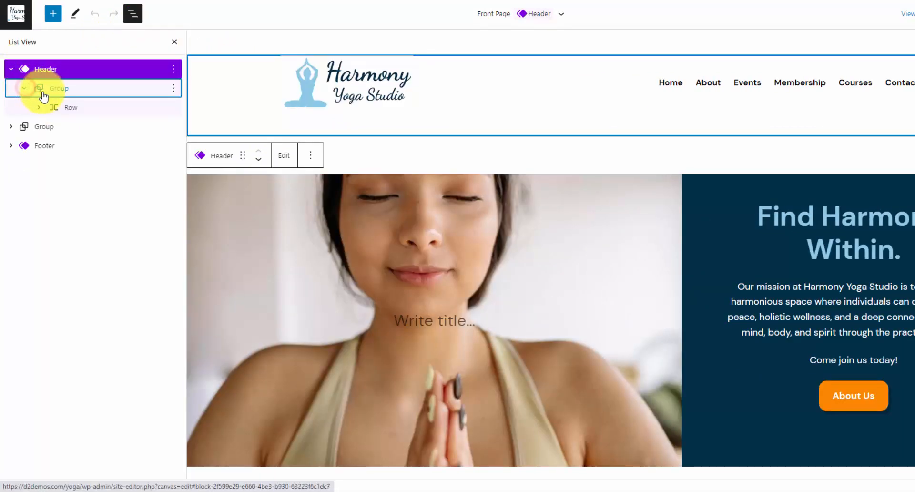
{"action": "left_click", "coordinate": [82, 107]}
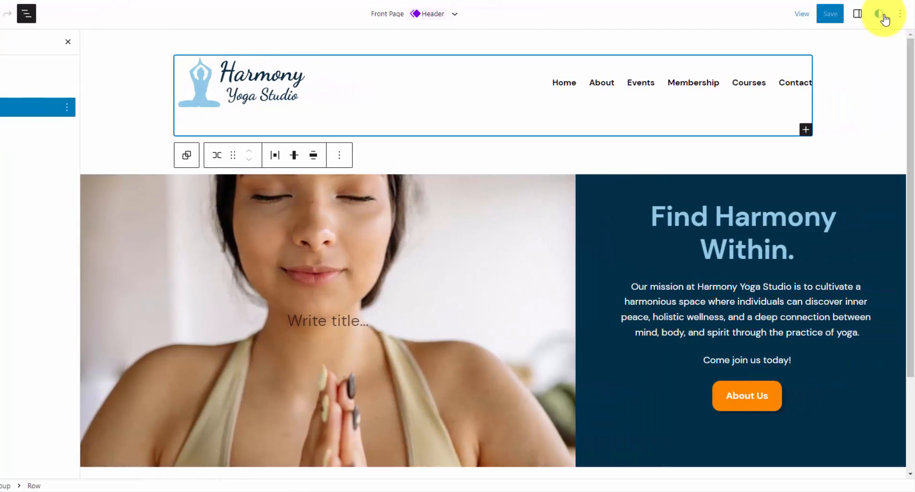
{"action": "left_click", "coordinate": [882, 15]}
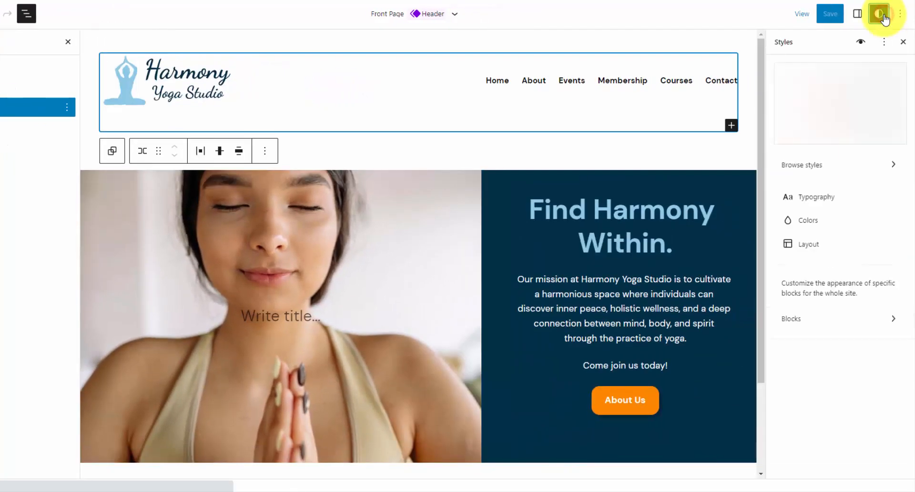
Set the bottom padding of the header's row block to 0
{"action": "left_click", "coordinate": [859, 15]}
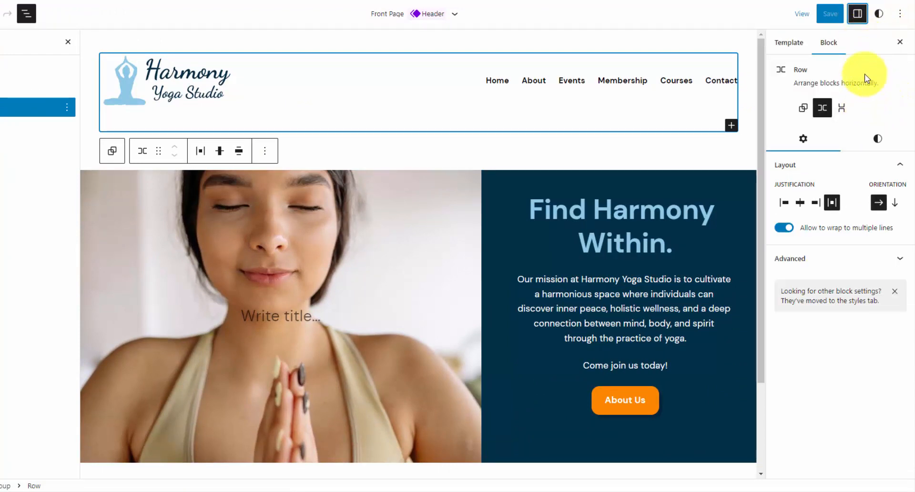
{"action": "left_click", "coordinate": [878, 138]}
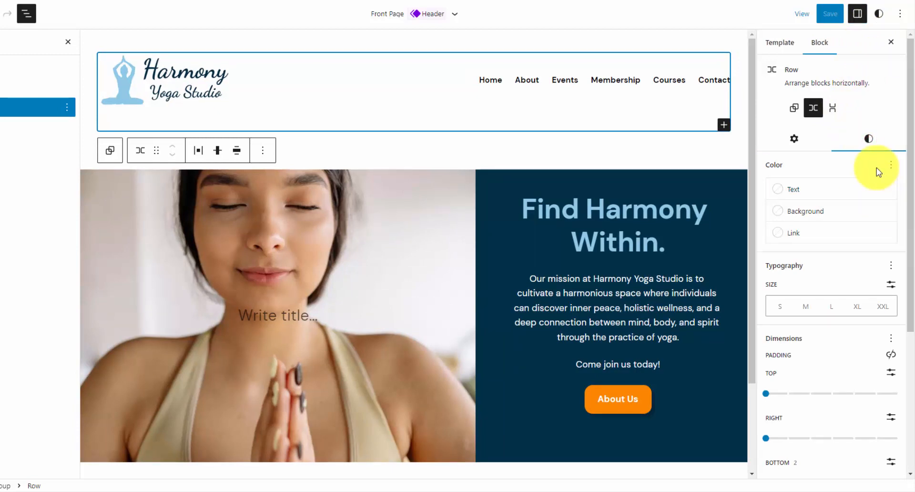
{"action": "scroll", "coordinate": [882, 170], "scroll_direction": "down", "scroll_amount": 2}
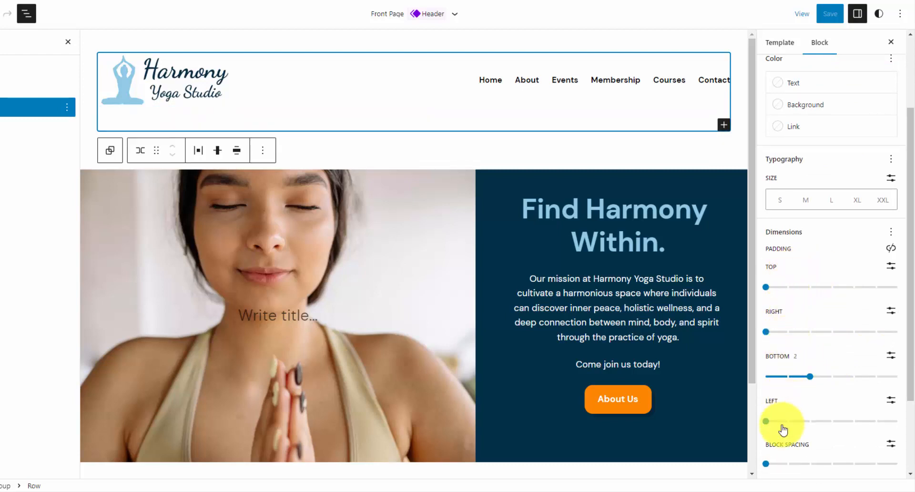
{"action": "left_click", "coordinate": [810, 376]}
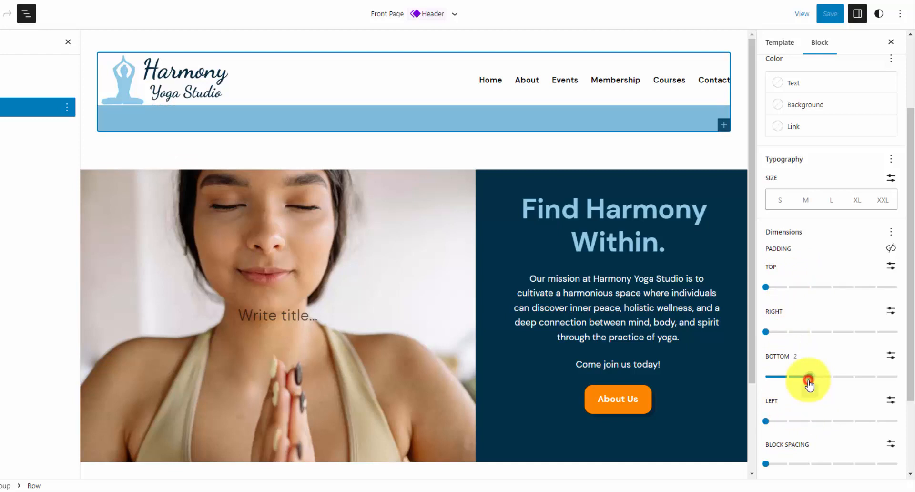
{"action": "left_click_drag", "start_coordinate": [809, 381], "coordinate": [771, 380]}
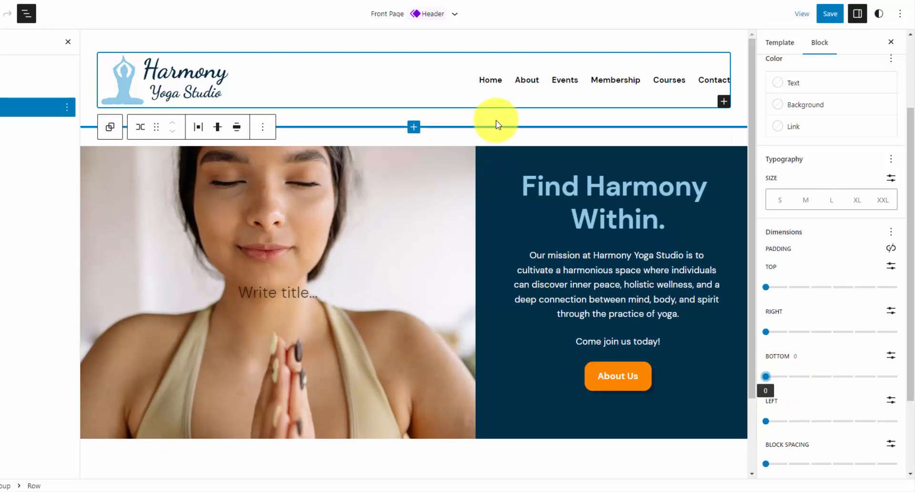
Set the padding of the header's group block to 0 and hide the block list and settings
{"action": "left_click", "coordinate": [5, 90]}
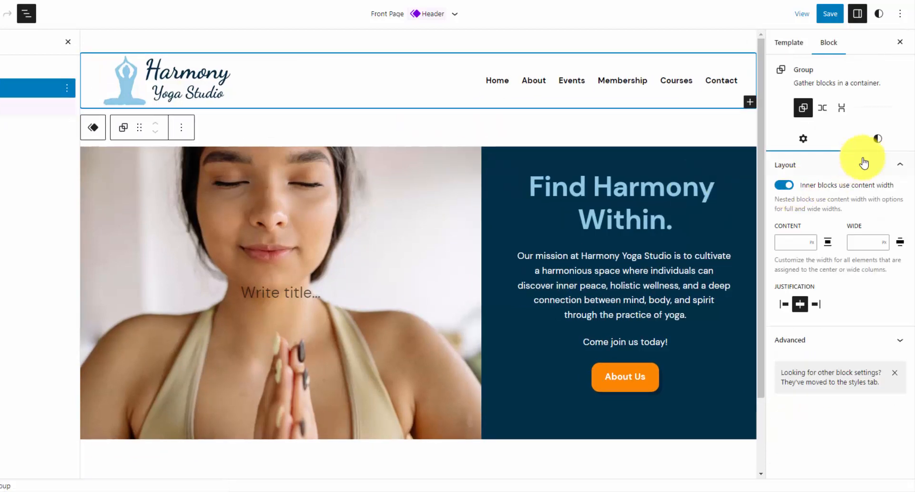
{"action": "left_click", "coordinate": [881, 149]}
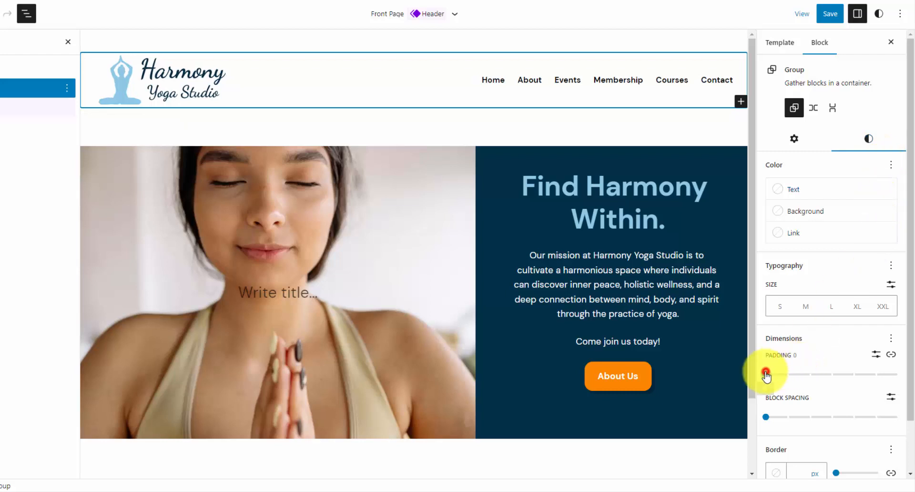
{"action": "mouse_move", "coordinate": [765, 374]}
{"action": "left_mouse_down"}
{"action": "mouse_move", "coordinate": [798, 379]}
{"action": "mouse_move", "coordinate": [758, 375]}
{"action": "left_mouse_up"}
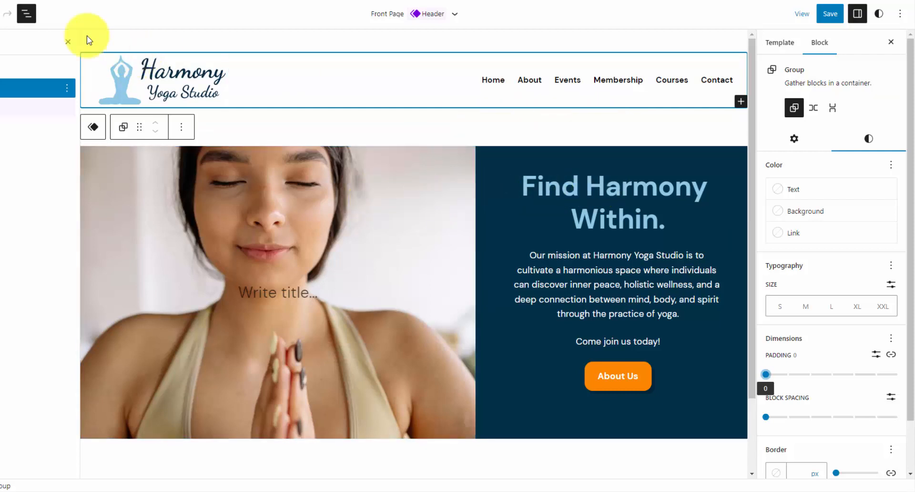
{"action": "left_click", "coordinate": [27, 14]}
{"action": "left_click", "coordinate": [858, 13]}
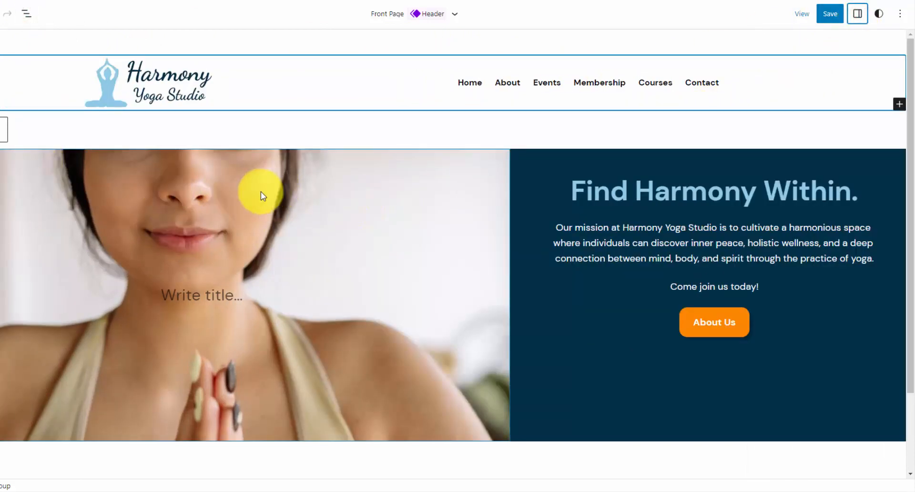
Move the cover image's focal point up to about 17% from the top, keeping it centered horizontally
{"action": "left_click", "coordinate": [25, 15]}
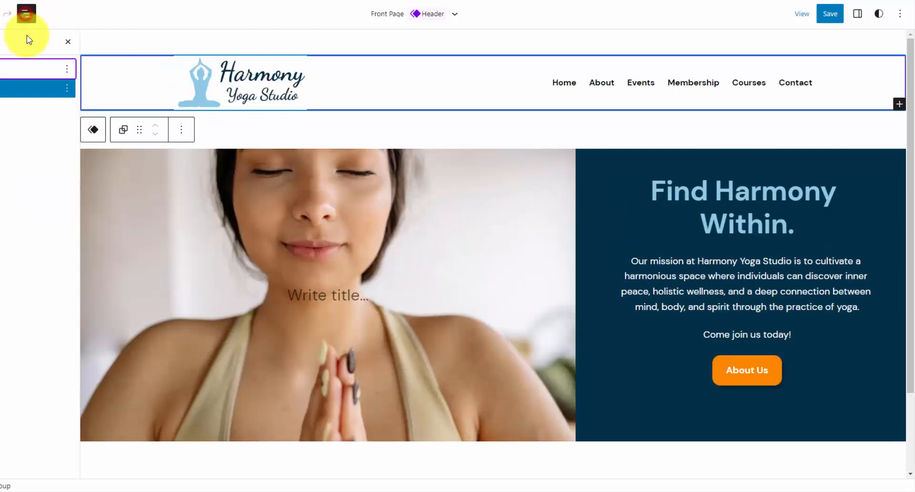
{"action": "left_click", "coordinate": [447, 248]}
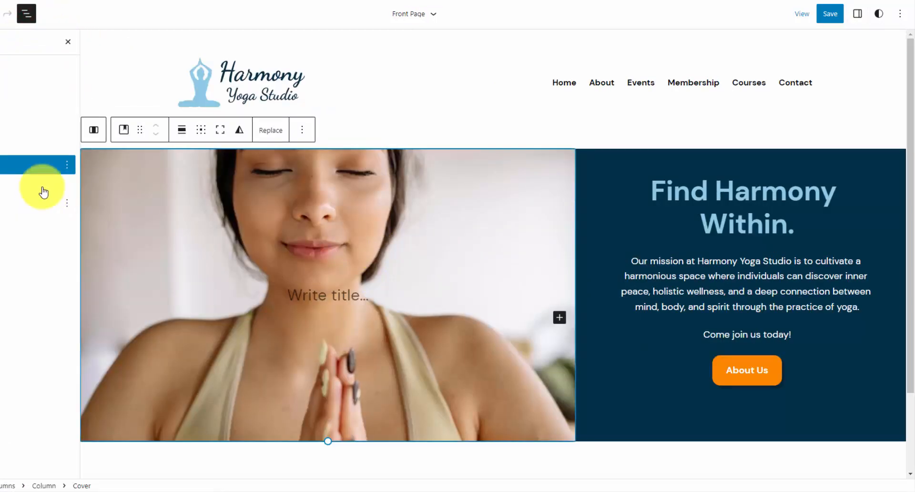
{"action": "left_click", "coordinate": [858, 15]}
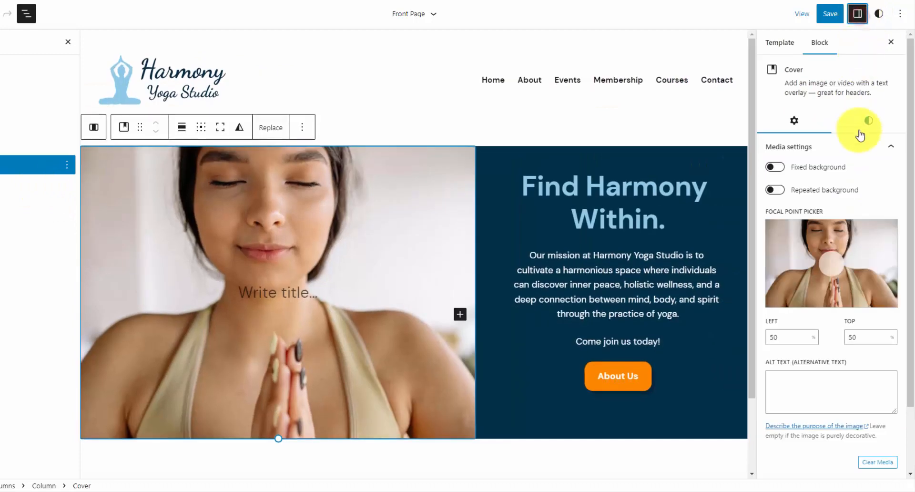
{"action": "left_click_drag", "start_coordinate": [831, 259], "coordinate": [832, 235]}
{"action": "left_click", "coordinate": [861, 14]}
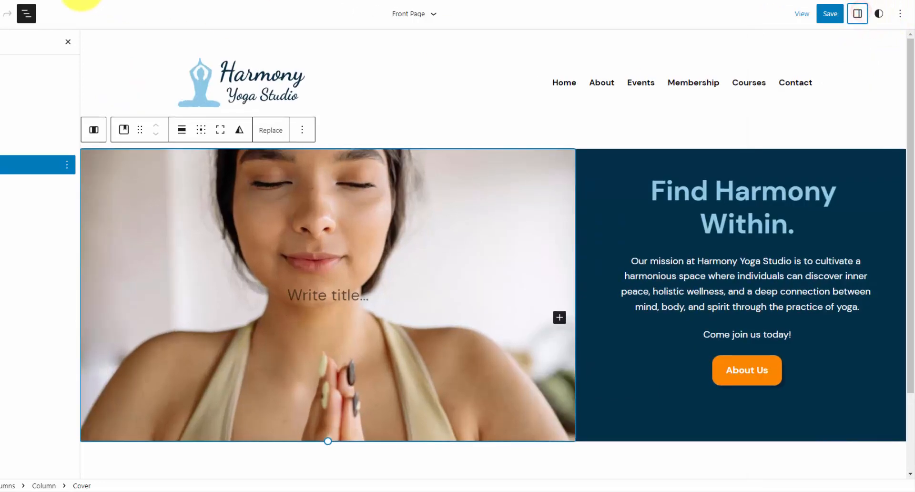
{"action": "left_click", "coordinate": [25, 13]}
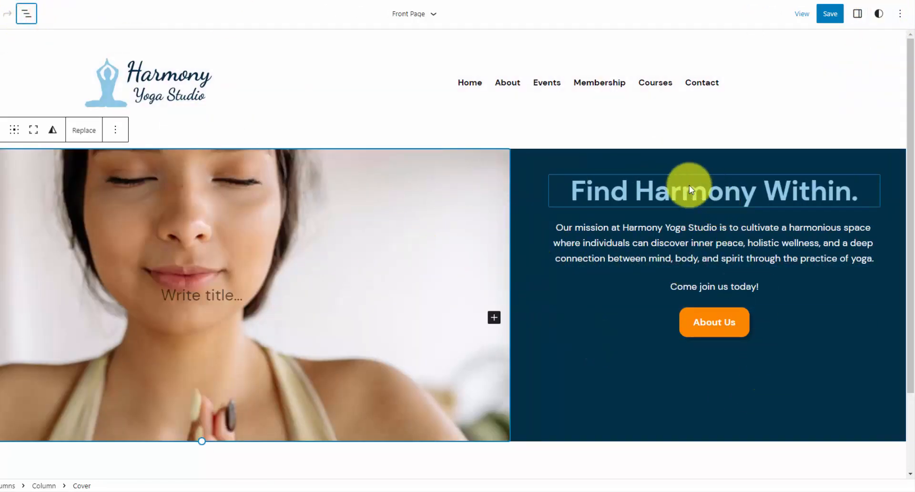
Vertically align the text column beside the cover image to the middle and save the changes
{"action": "left_click", "coordinate": [133, 13]}
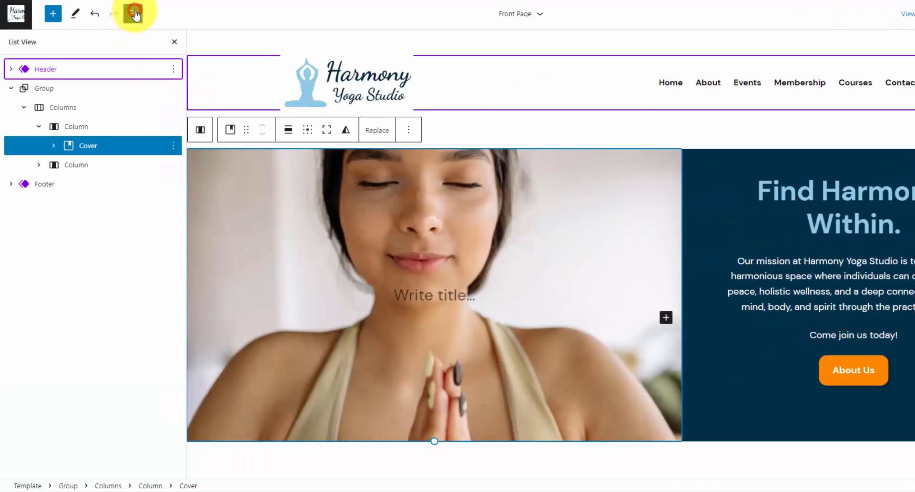
{"action": "left_click", "coordinate": [86, 126]}
{"action": "left_click", "coordinate": [39, 127]}
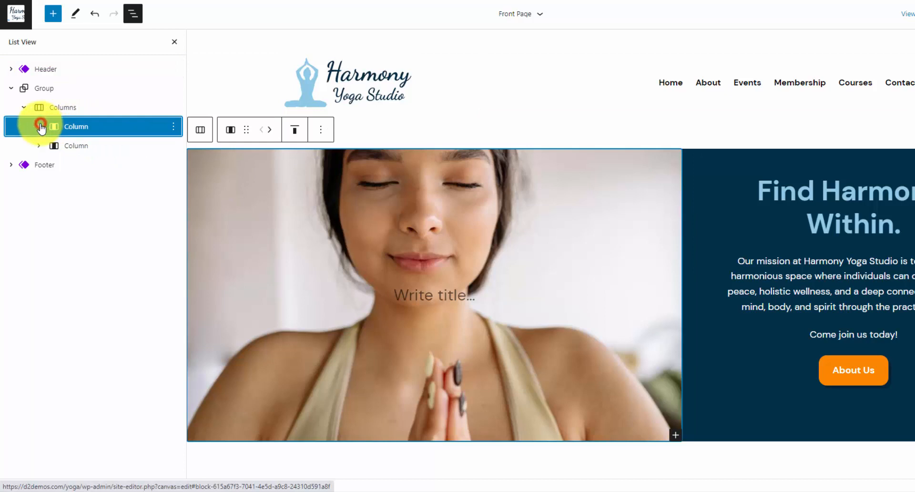
{"action": "left_click", "coordinate": [82, 147]}
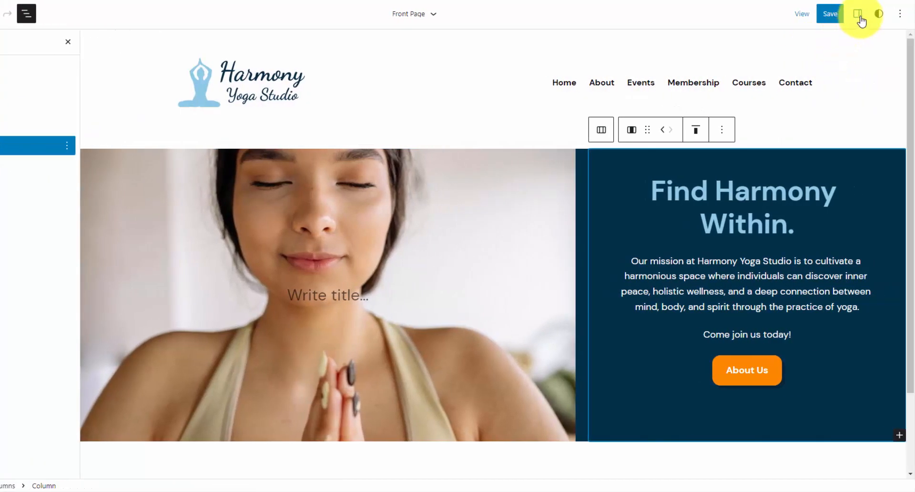
{"action": "left_click", "coordinate": [860, 18]}
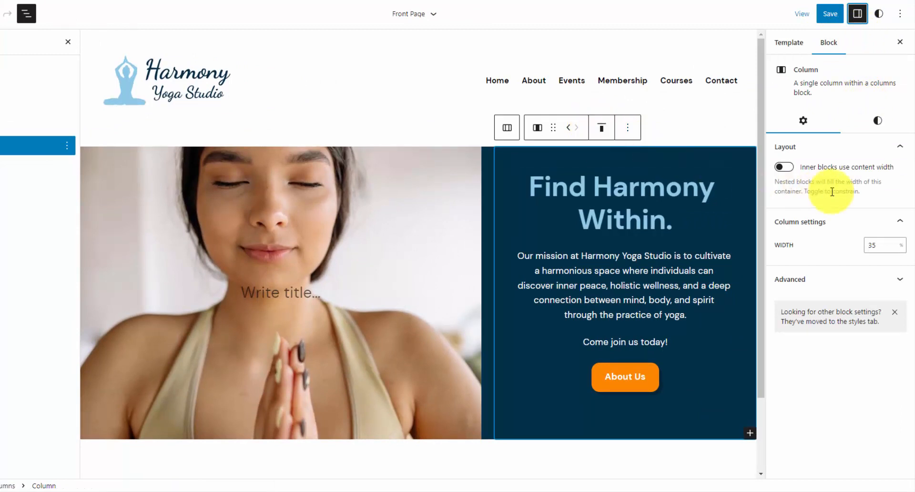
{"action": "left_click", "coordinate": [598, 128]}
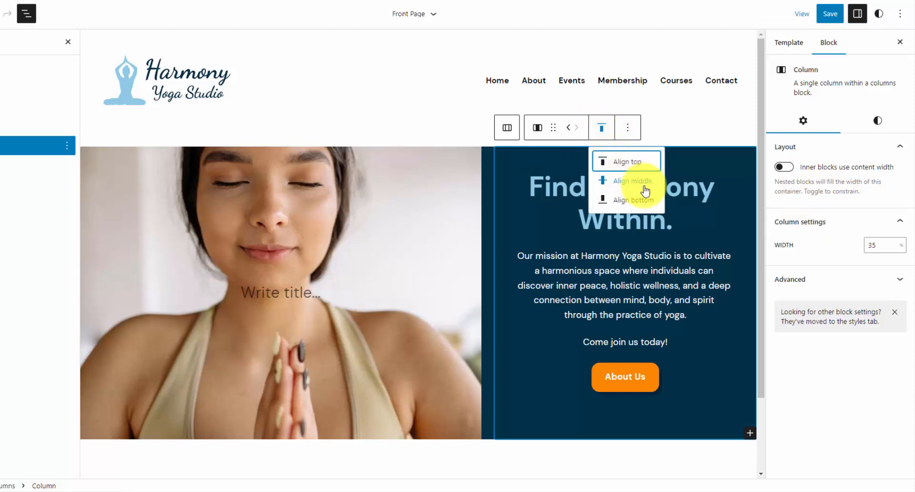
{"action": "left_click", "coordinate": [629, 184]}
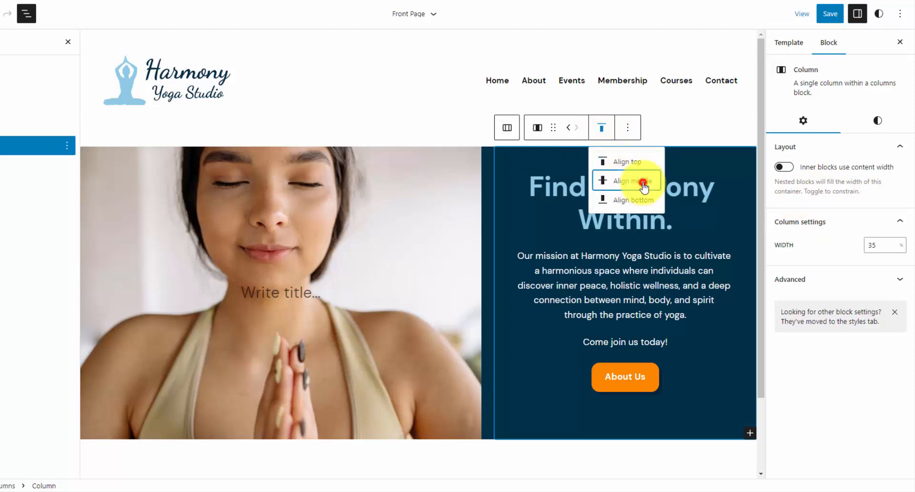
{"action": "left_click", "coordinate": [830, 14]}
{"action": "left_click", "coordinate": [809, 17]}
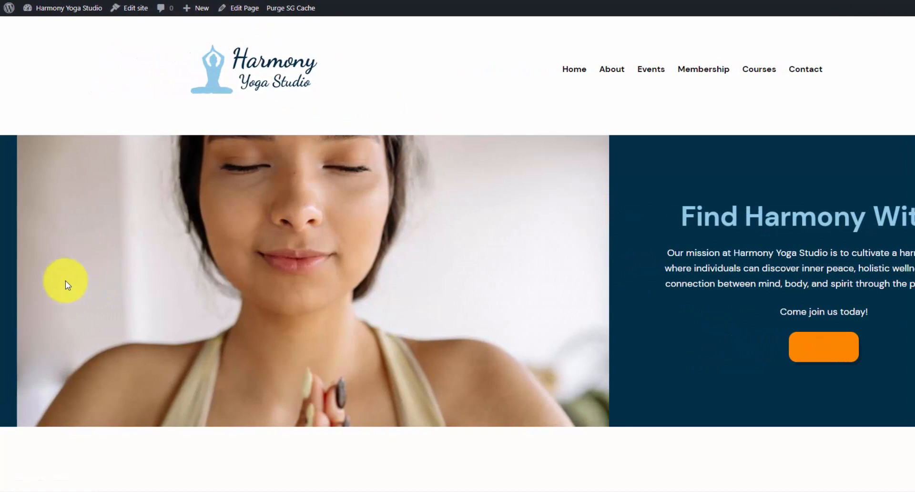
Inspect the cover image's column markup on the live page to examine the gap beside the image
{"action": "right_click", "coordinate": [72, 281]}
{"action": "left_click", "coordinate": [137, 453]}
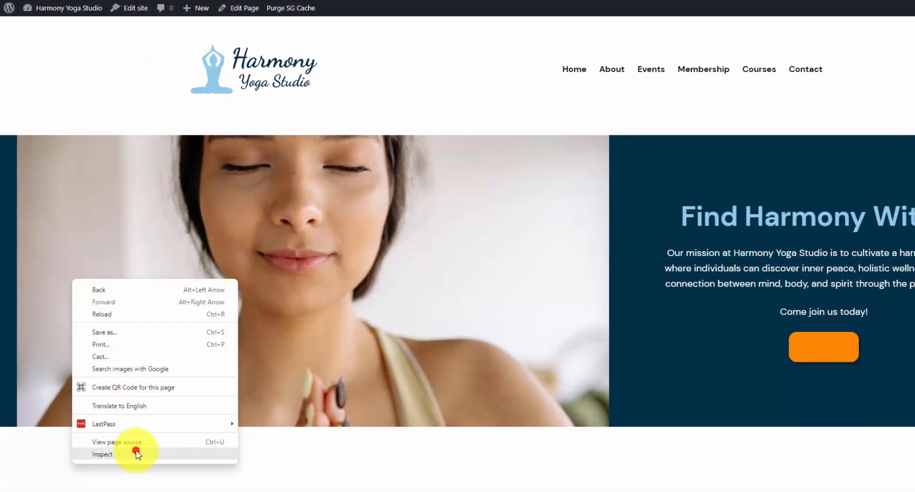
{"action": "left_click", "coordinate": [136, 451]}
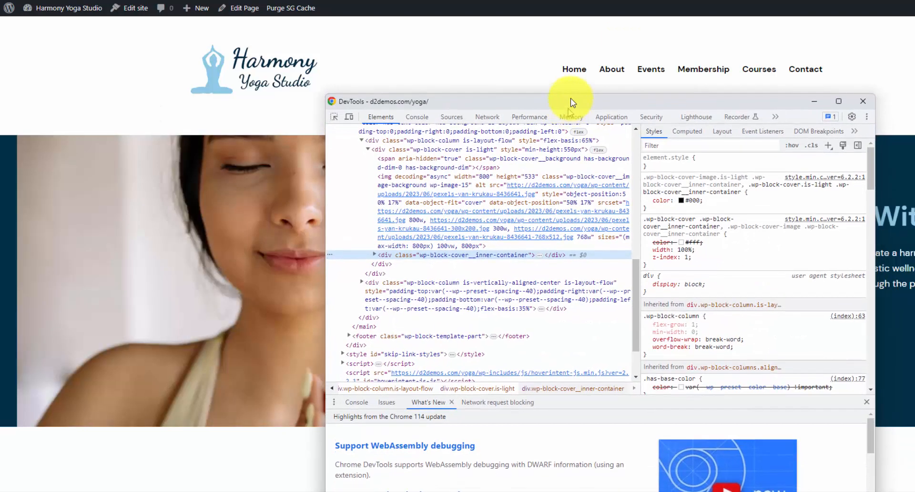
{"action": "left_click_drag", "start_coordinate": [572, 102], "coordinate": [580, 51]}
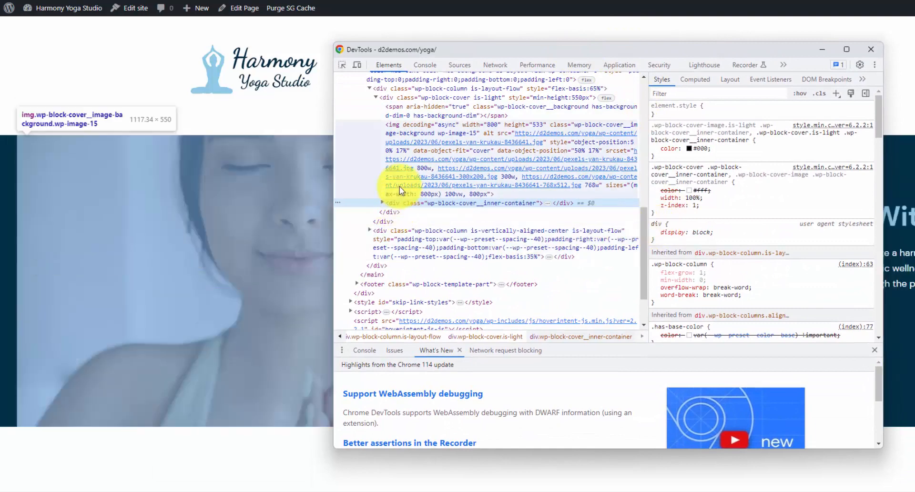
{"action": "mouse_move", "coordinate": [400, 186]}
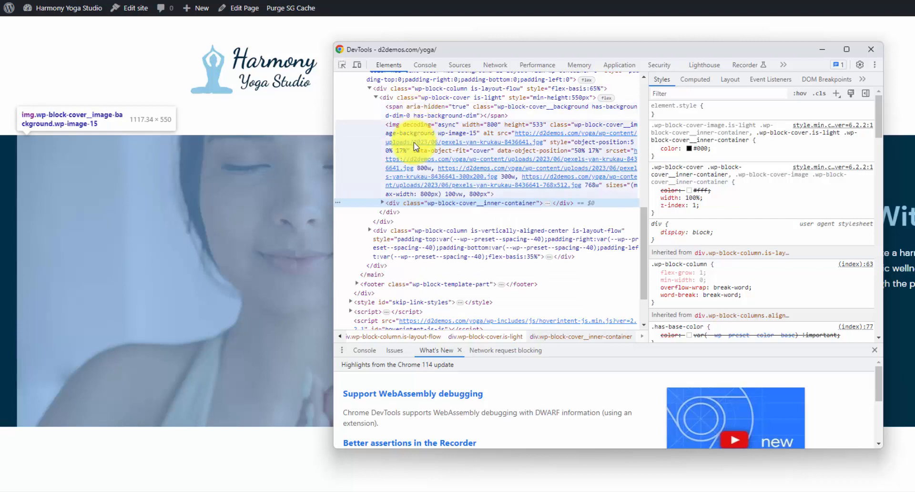
{"action": "left_click", "coordinate": [418, 89]}
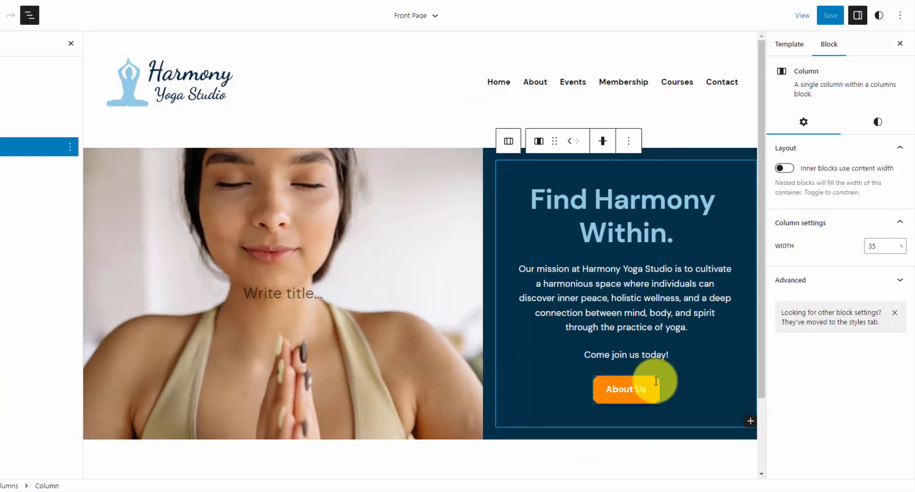
Set the About Us button's text color to the white Base theme color (FFFFFF)
{"action": "left_click", "coordinate": [654, 385]}
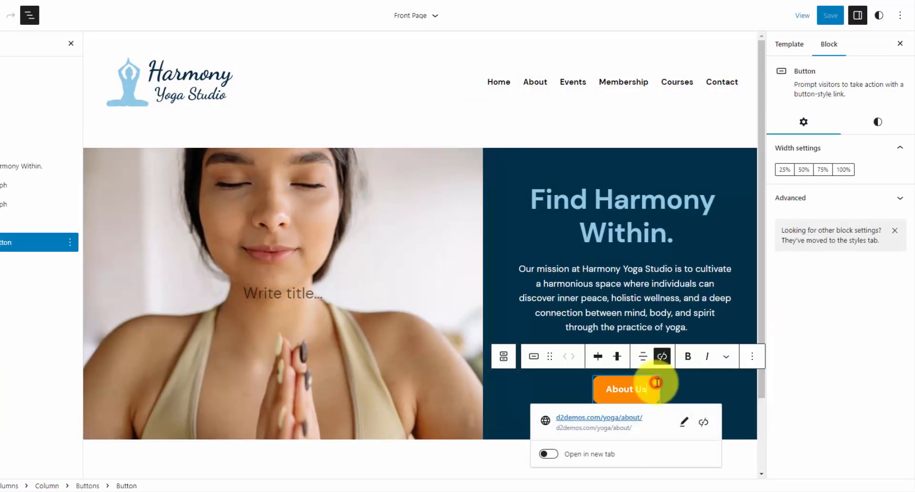
{"action": "left_click", "coordinate": [878, 123]}
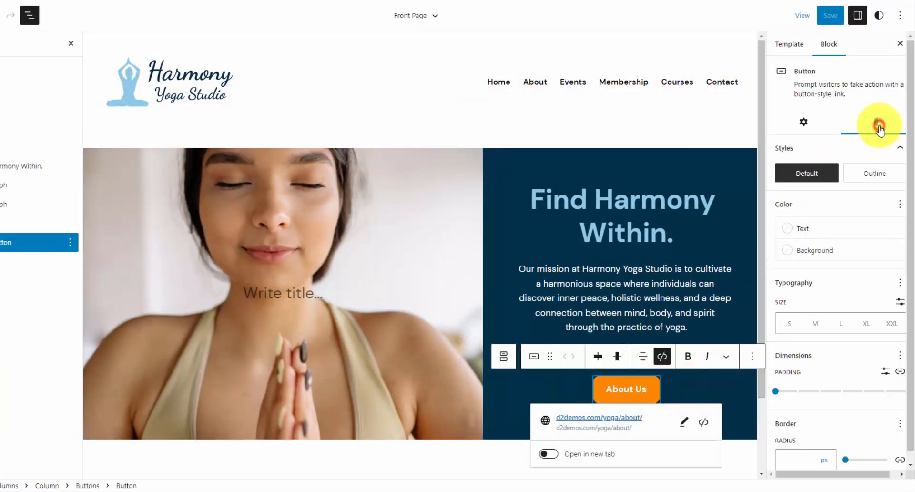
{"action": "left_click", "coordinate": [821, 233]}
{"action": "left_click", "coordinate": [634, 292]}
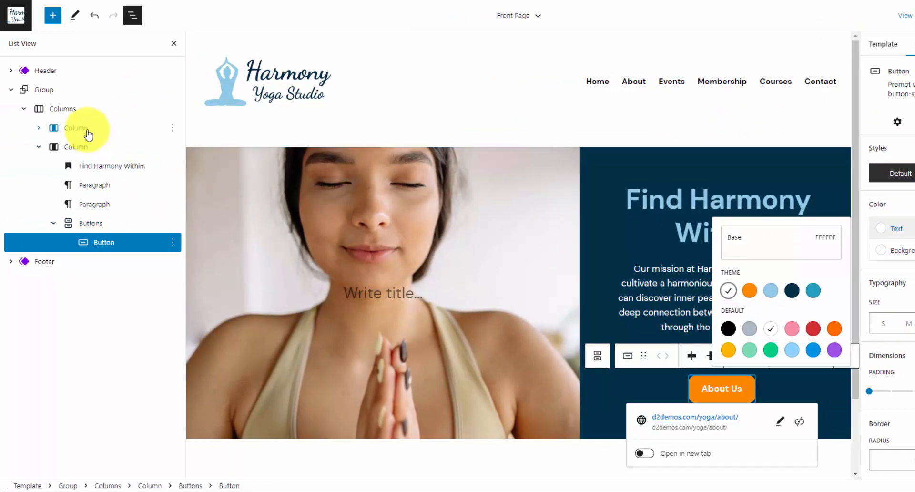
Set the padding of the column containing the cover image to 0
{"action": "left_click", "coordinate": [89, 136]}
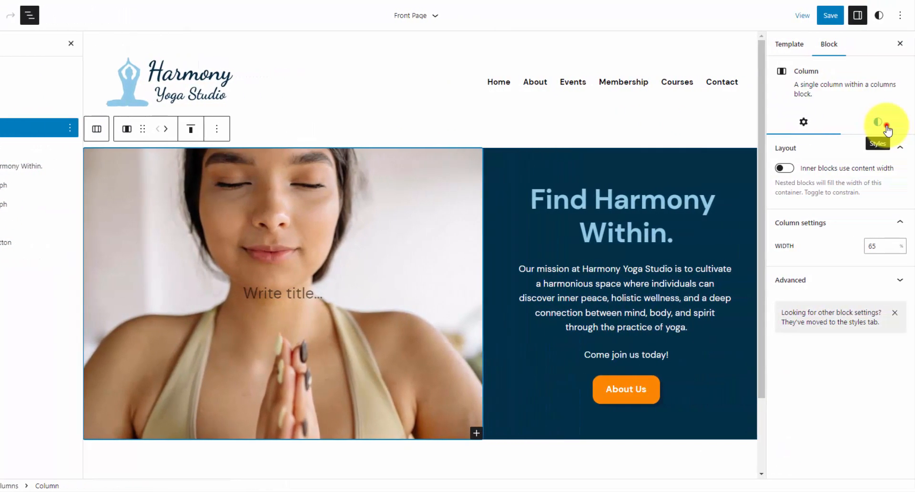
{"action": "left_click", "coordinate": [886, 128]}
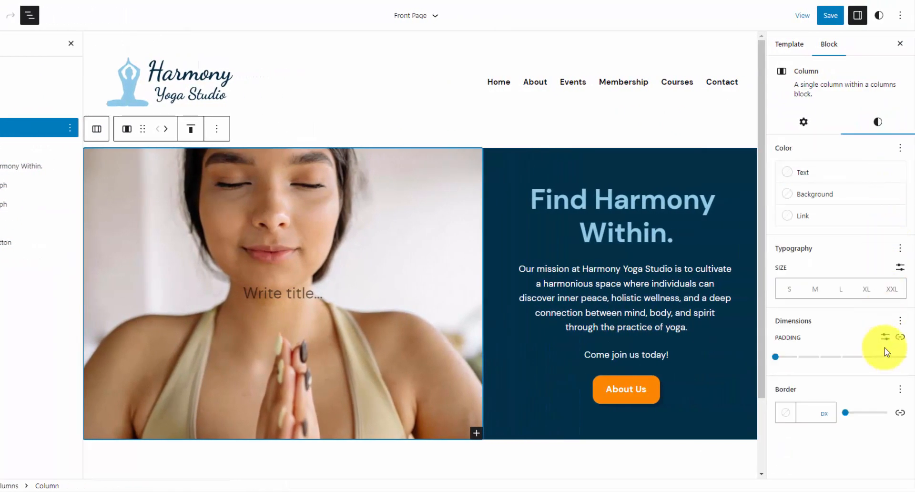
{"action": "mouse_move", "coordinate": [777, 357]}
{"action": "left_mouse_down"}
{"action": "mouse_move", "coordinate": [803, 365]}
{"action": "mouse_move", "coordinate": [777, 361]}
{"action": "left_mouse_up"}
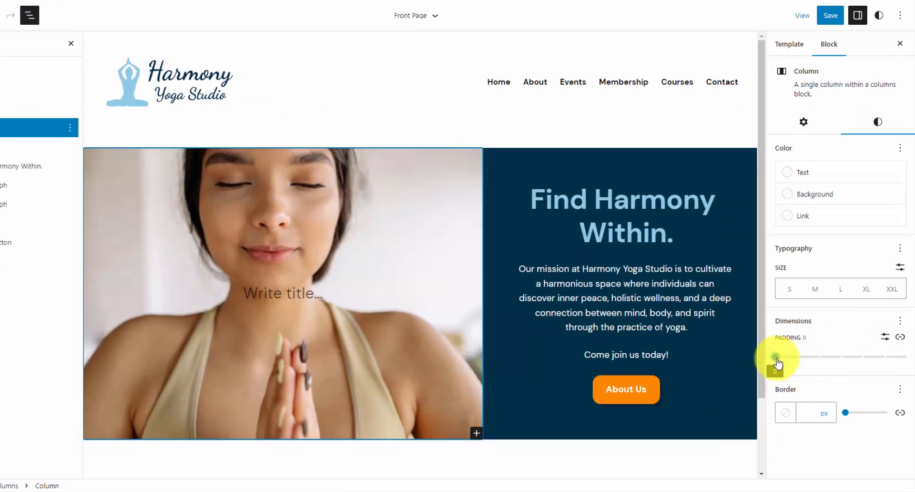
Save the changes to the Front Page template
{"action": "left_click", "coordinate": [837, 22]}
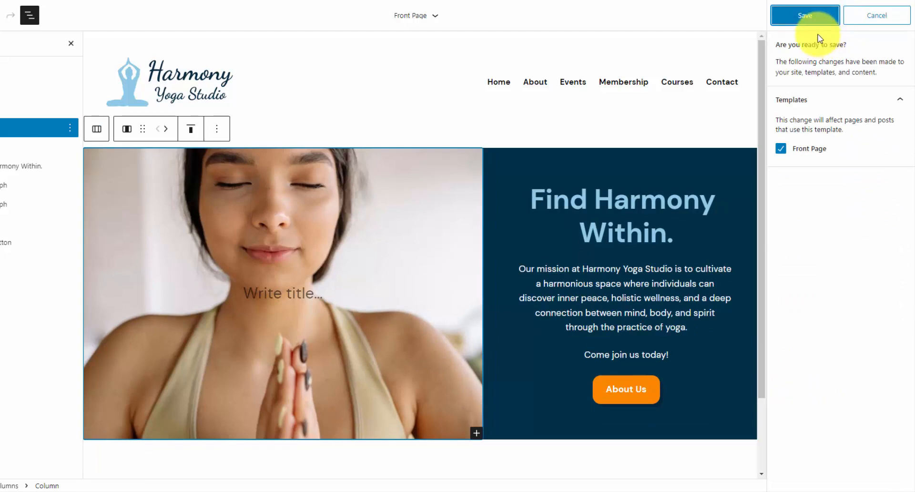
{"action": "left_click", "coordinate": [811, 18]}
{"action": "left_click", "coordinate": [893, 19]}
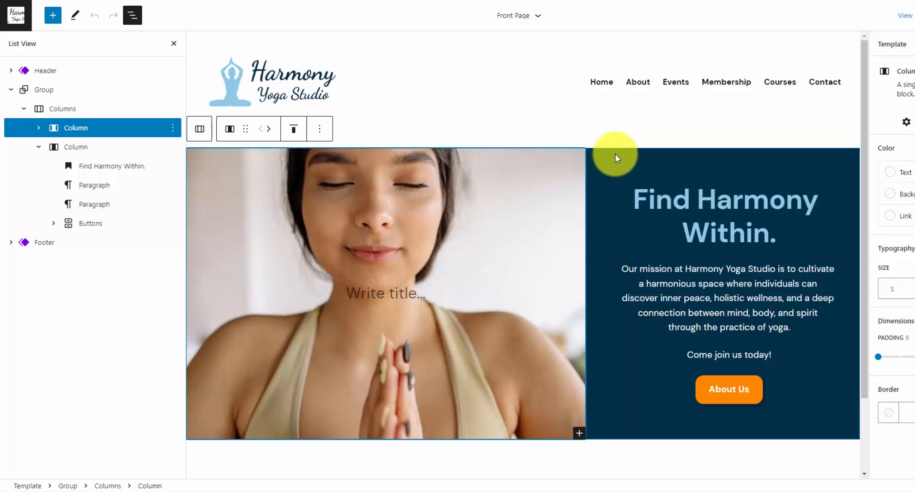
{"action": "scroll", "coordinate": [616, 153], "scroll_direction": "down", "scroll_amount": 2}
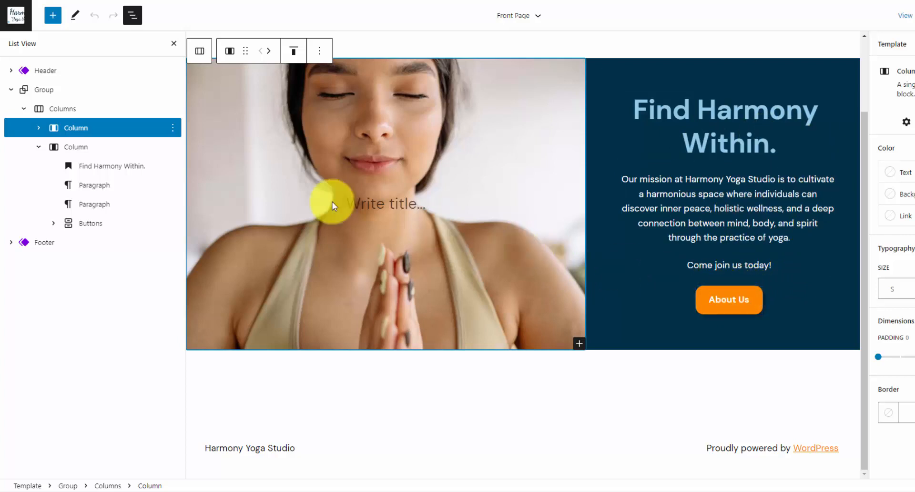
Insert a Group block after the hero group, using the single-container layout
{"action": "left_click", "coordinate": [10, 92]}
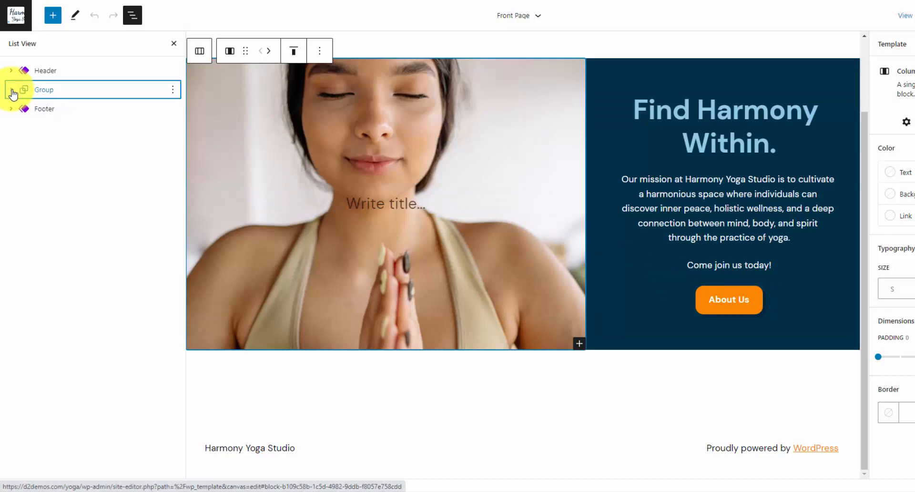
{"action": "left_click", "coordinate": [174, 90]}
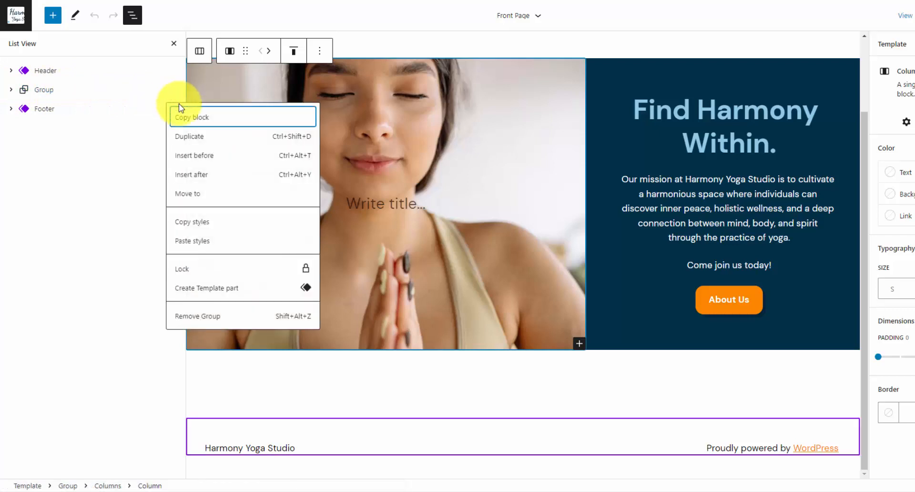
{"action": "left_click", "coordinate": [212, 172]}
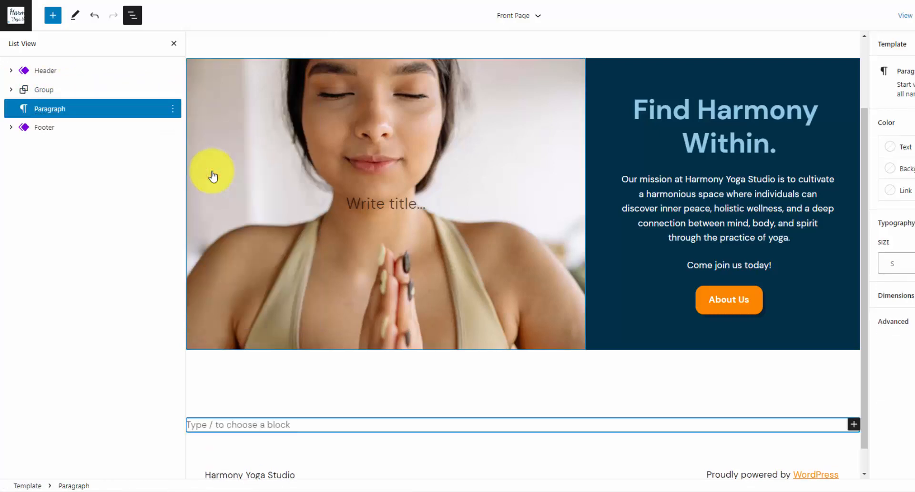
{"action": "type", "text": "/grou"}
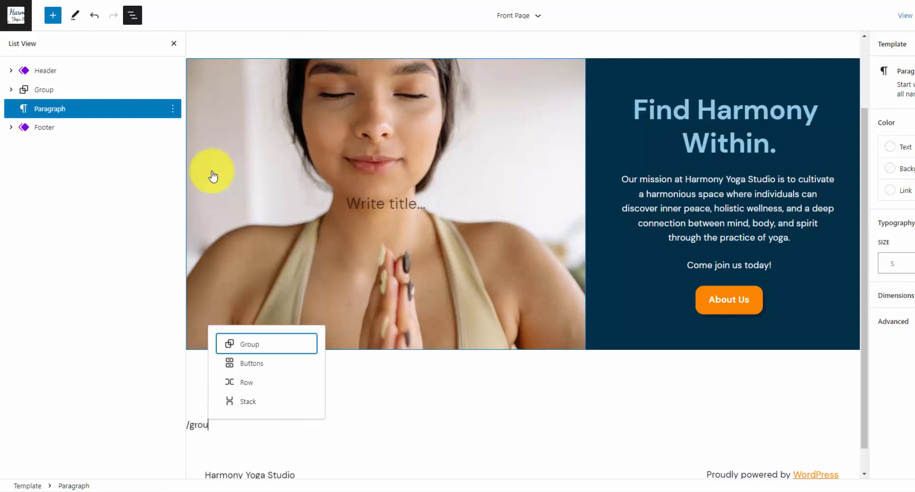
{"action": "left_click", "coordinate": [258, 344]}
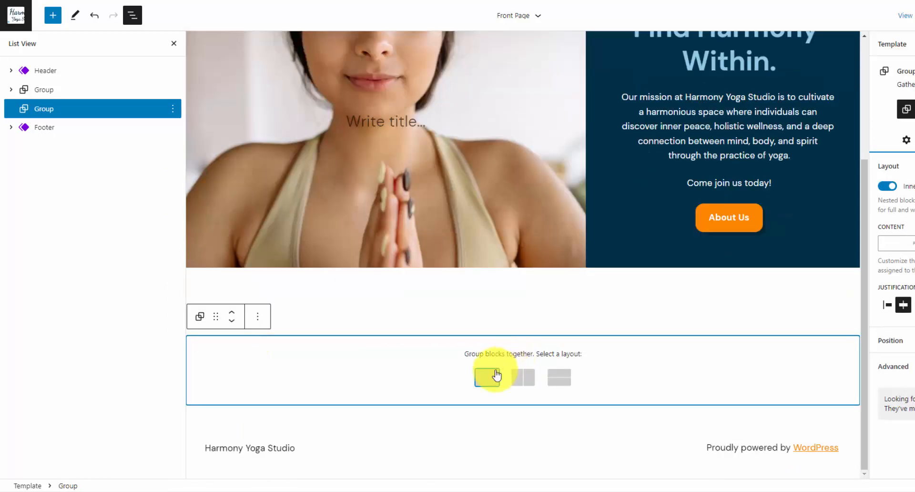
{"action": "left_click", "coordinate": [493, 378]}
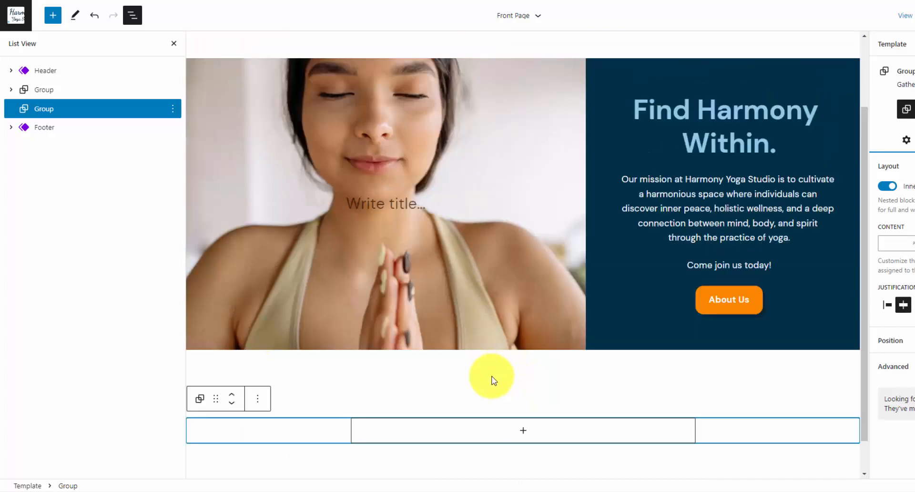
Add a Columns block with three equal columns inside the new group
{"action": "left_click", "coordinate": [524, 431]}
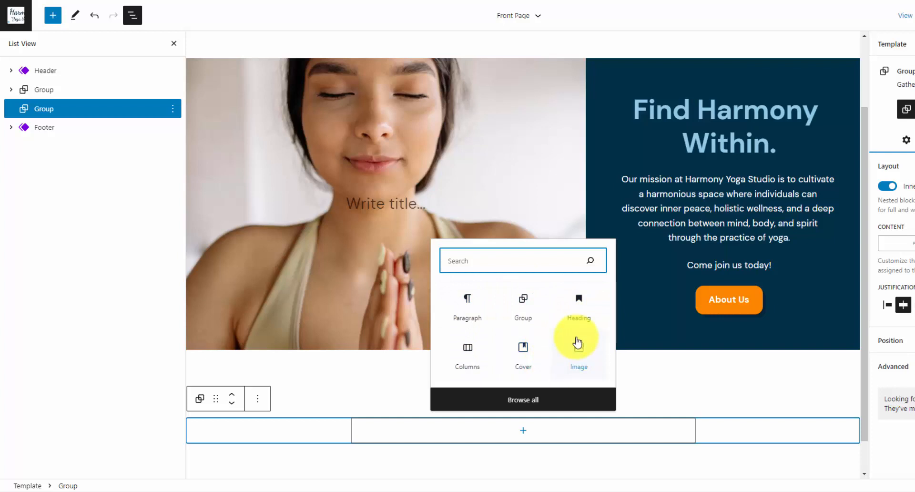
{"action": "left_click", "coordinate": [470, 361]}
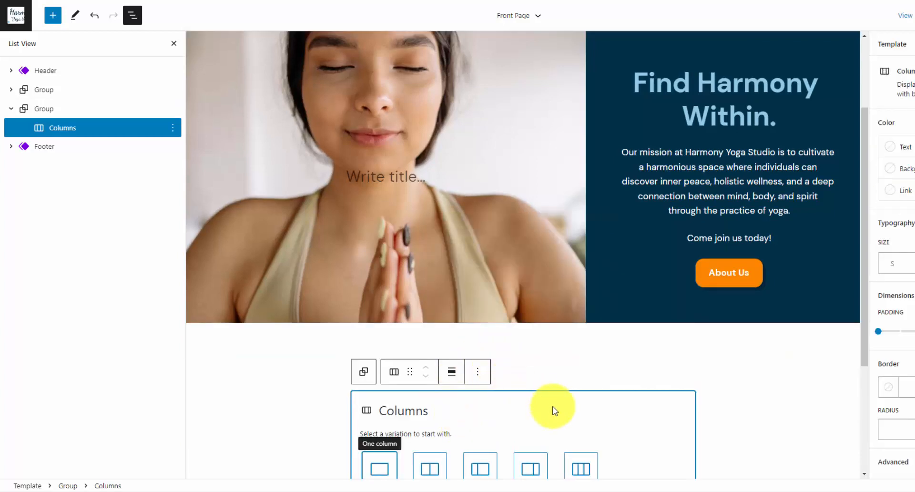
{"action": "scroll", "coordinate": [567, 424], "scroll_direction": "down", "scroll_amount": 1}
{"action": "left_click", "coordinate": [589, 424]}
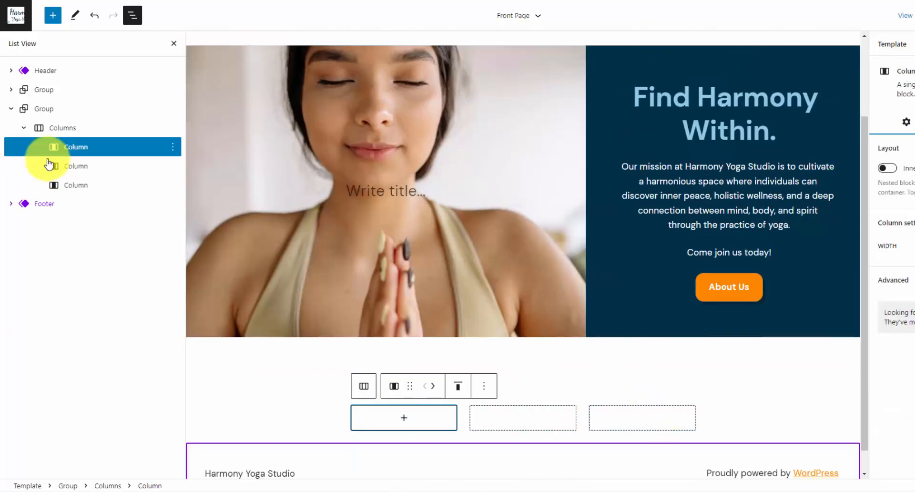
Set the alignment of the new three-column block to Full width
{"action": "left_click", "coordinate": [72, 108]}
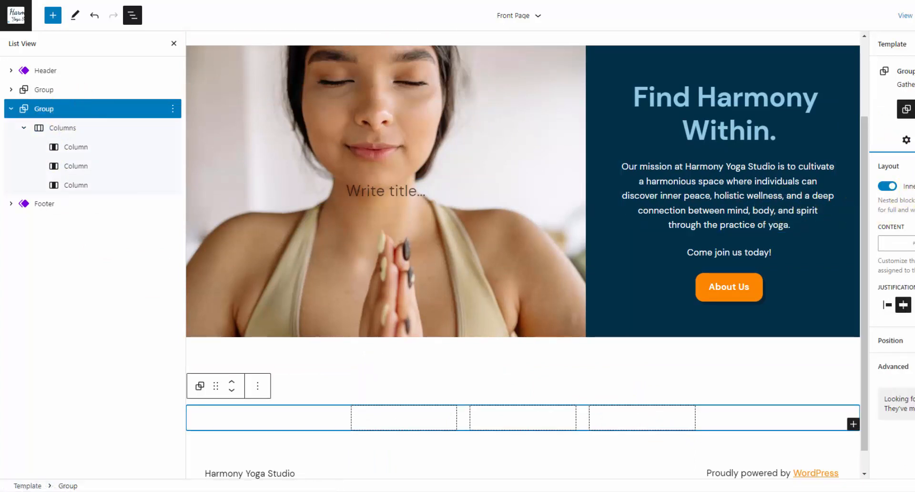
{"action": "left_click", "coordinate": [86, 132]}
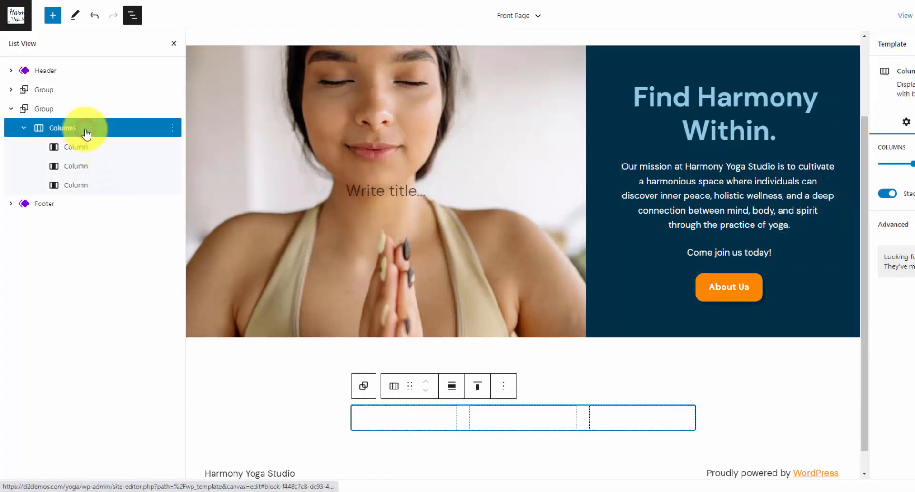
{"action": "left_click", "coordinate": [455, 390]}
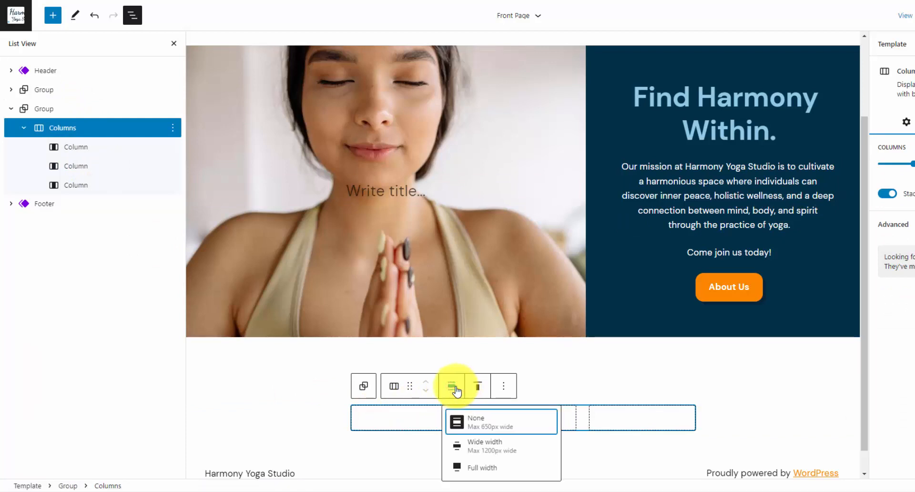
{"action": "left_click", "coordinate": [492, 468]}
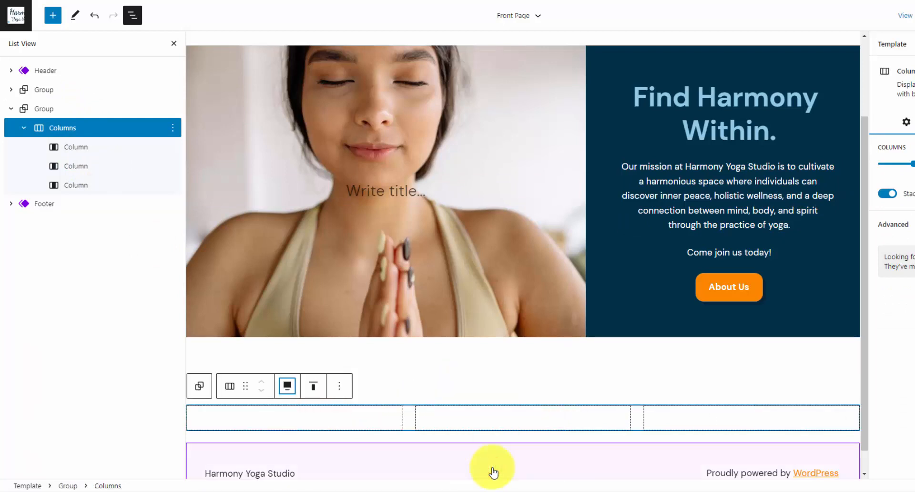
Give the new group a light blue theme background and the Secondary (023047) text color
{"action": "left_click", "coordinate": [84, 109]}
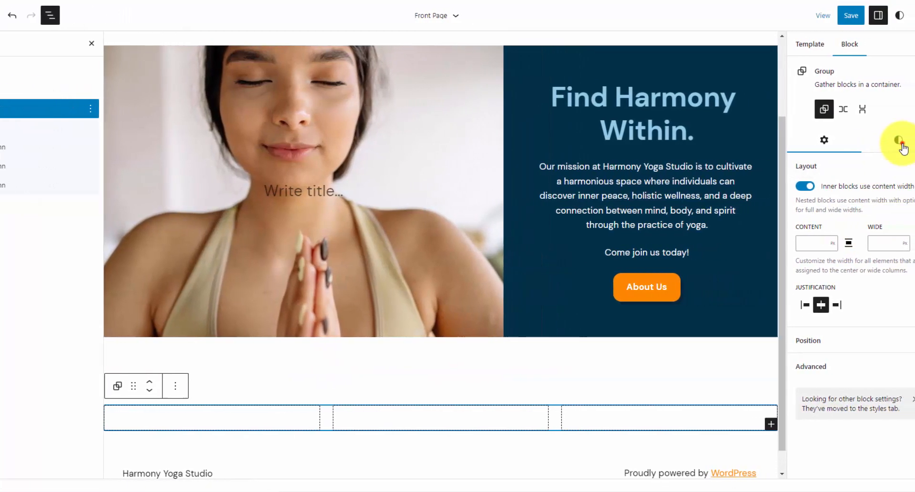
{"action": "left_click", "coordinate": [914, 145]}
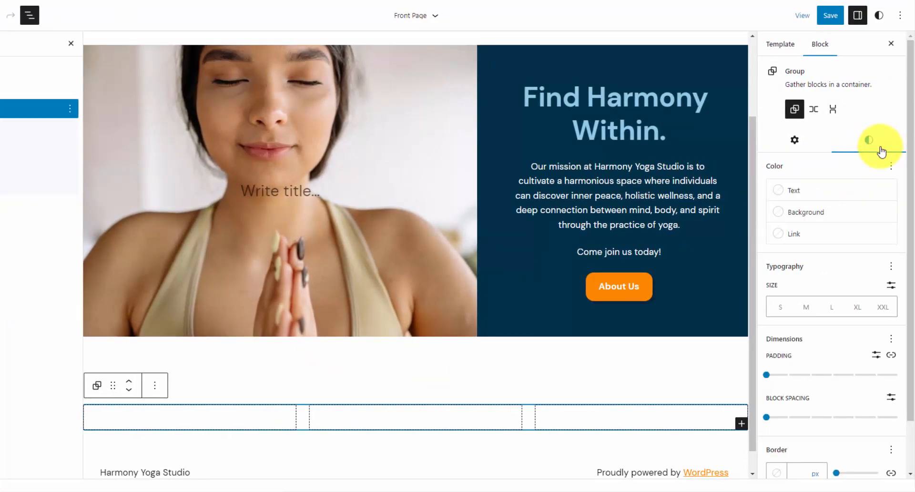
{"action": "left_click", "coordinate": [843, 219]}
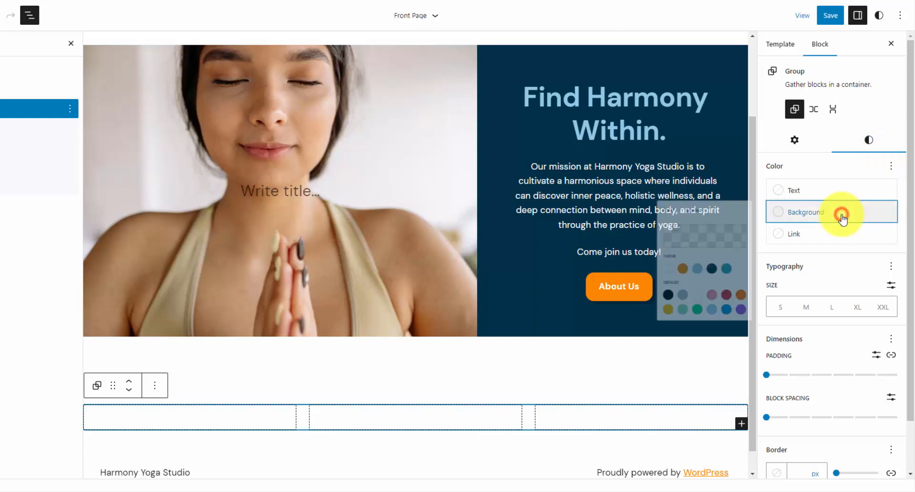
{"action": "left_click", "coordinate": [667, 305]}
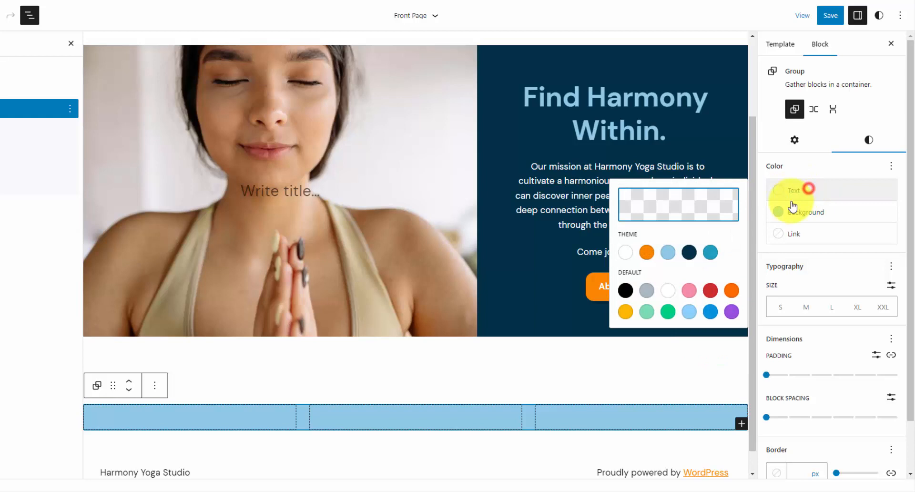
{"action": "left_click", "coordinate": [689, 253]}
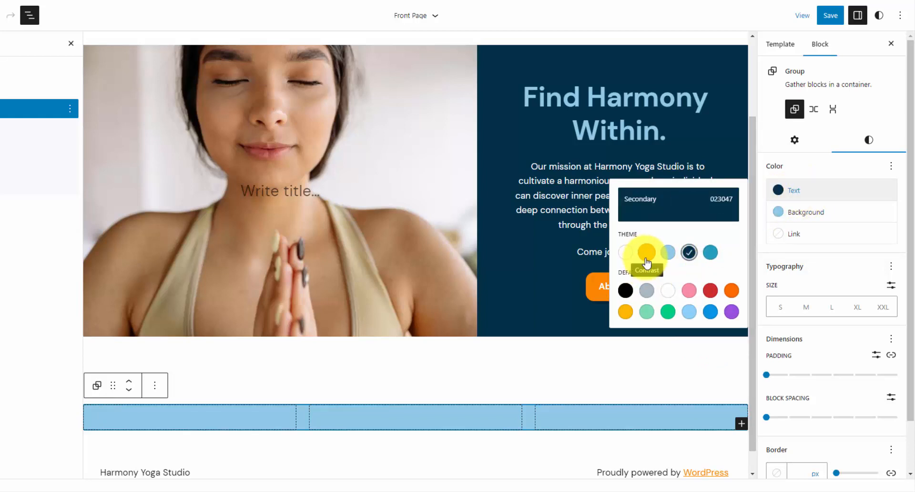
{"action": "left_click", "coordinate": [504, 163]}
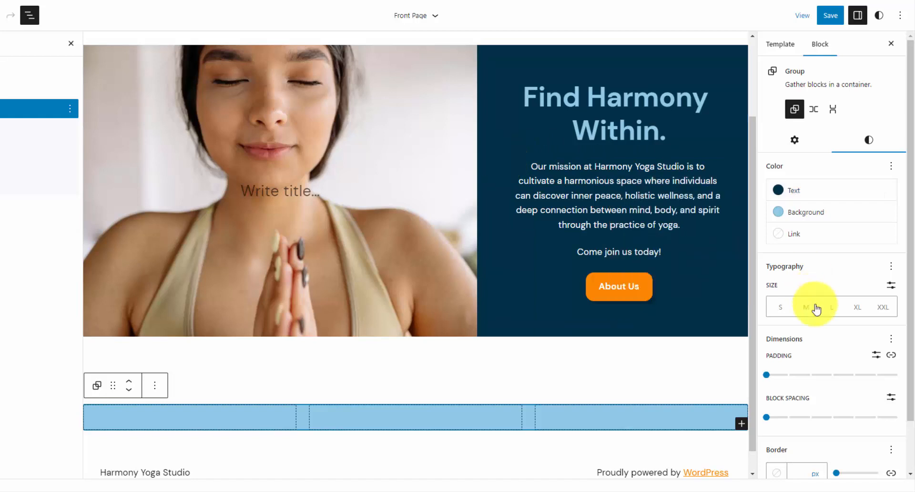
Set the new group's padding to 1 and its margin to 0
{"action": "scroll", "coordinate": [796, 359], "scroll_direction": "down", "scroll_amount": 2}
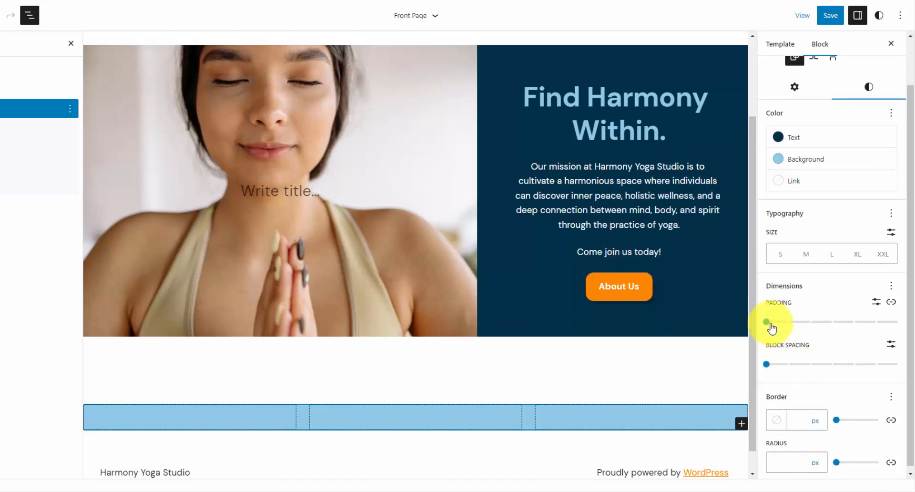
{"action": "left_click_drag", "start_coordinate": [772, 327], "coordinate": [786, 327]}
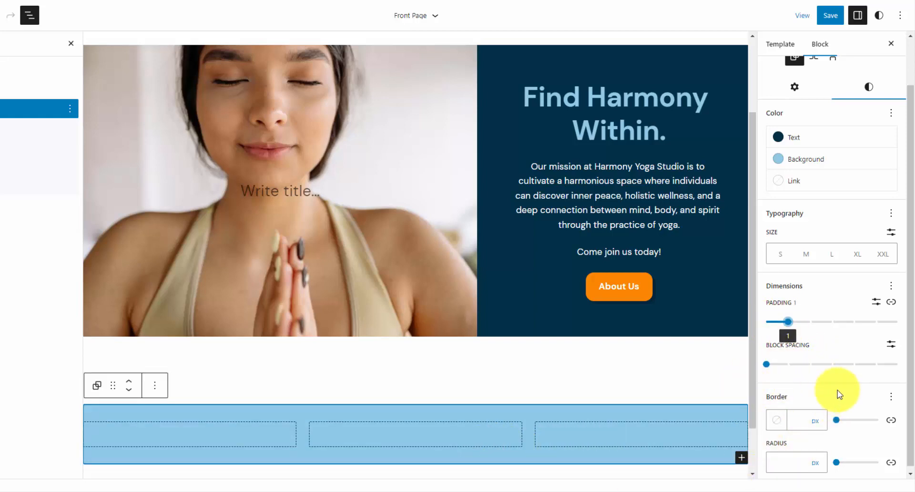
{"action": "left_click", "coordinate": [891, 287]}
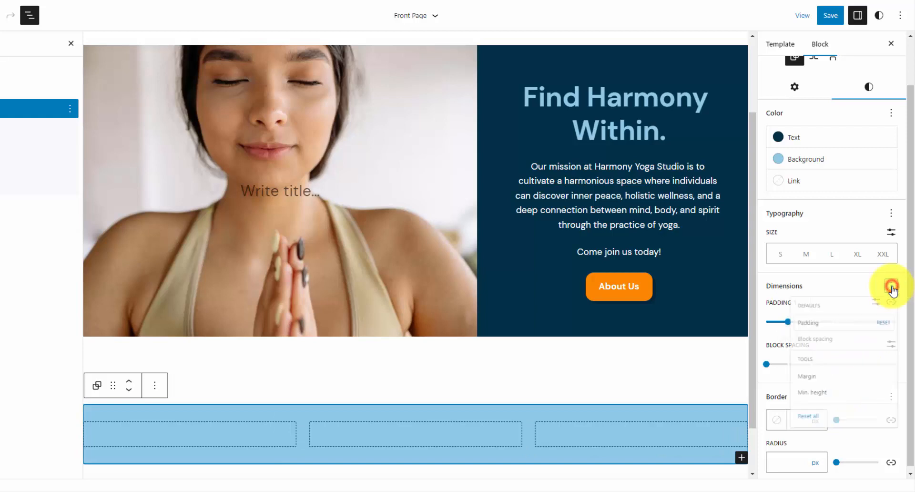
{"action": "left_click", "coordinate": [818, 396]}
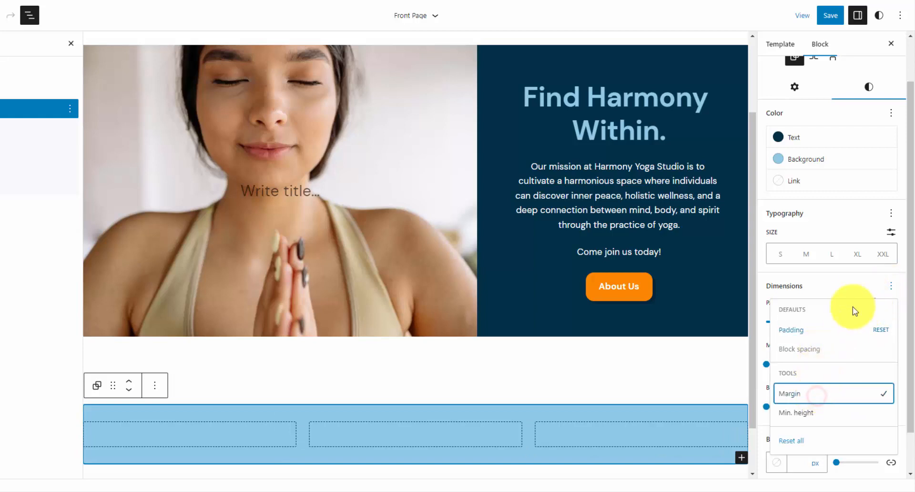
{"action": "left_click", "coordinate": [863, 288]}
{"action": "left_click", "coordinate": [766, 363]}
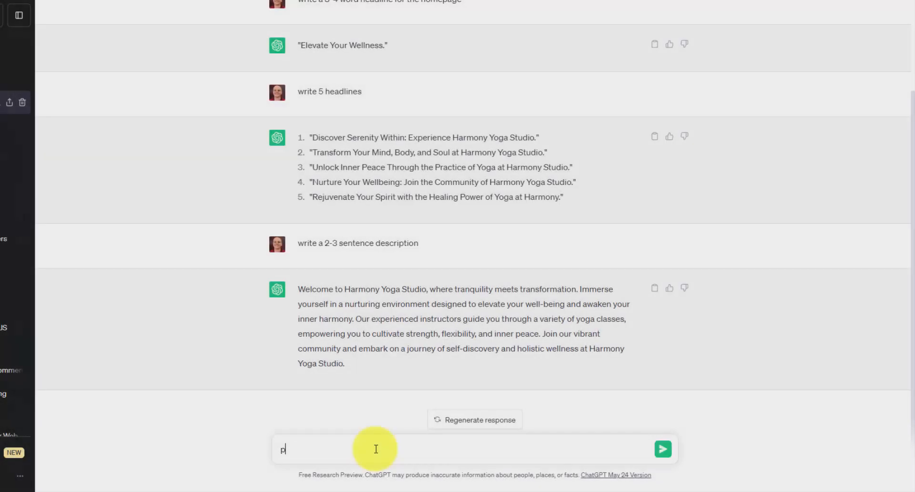
In ChatGPT, request a three widgets section for the Events, Community, and Courses pages, with 1 headline under 4 words and 1 paragraph of text
{"action": "type", "text": "r"}
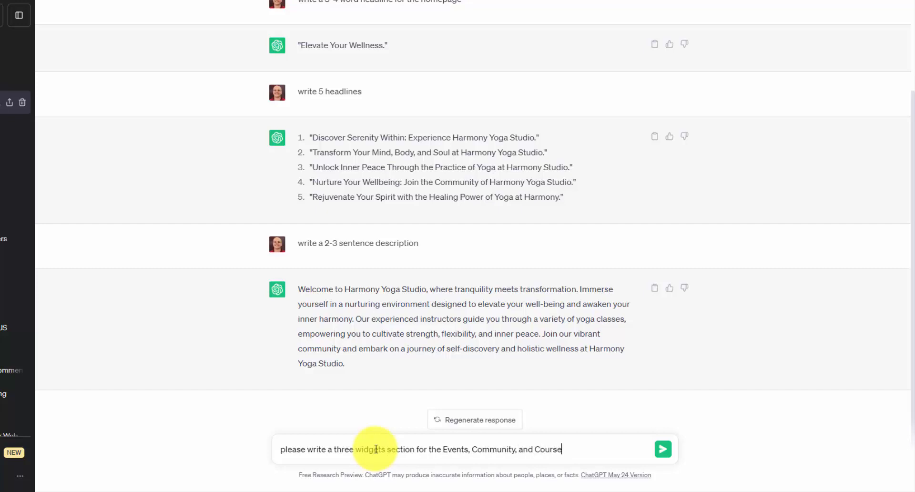
{"action": "type", "text": "1 headline under 4 words, 1 paragraph of text"}
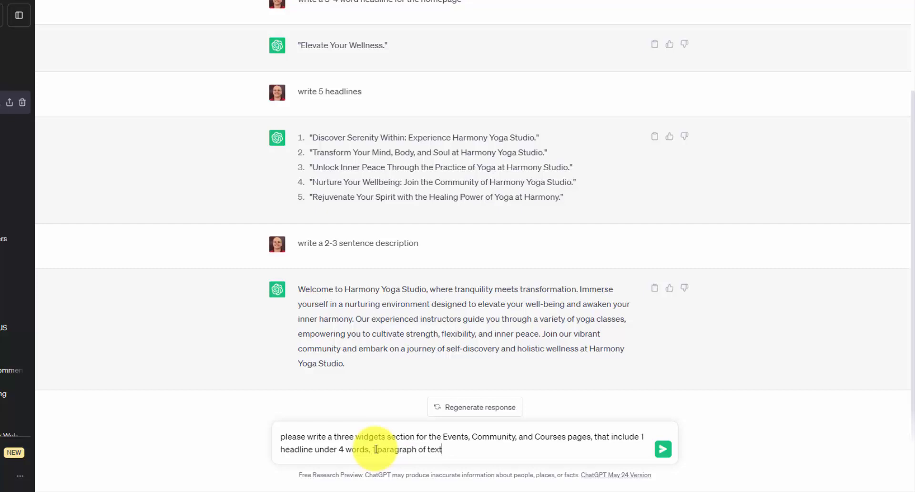
{"action": "key", "text": "Return"}
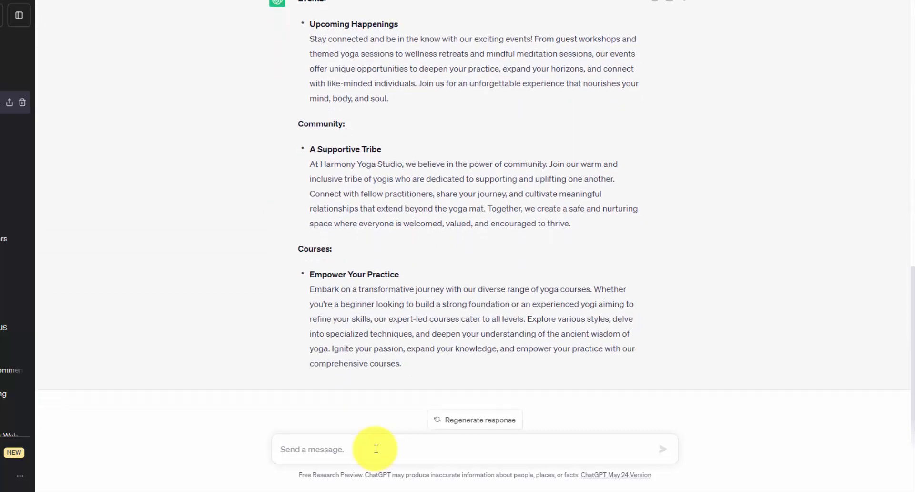
{"action": "scroll", "coordinate": [324, 71], "scroll_direction": "up", "scroll_amount": 1}
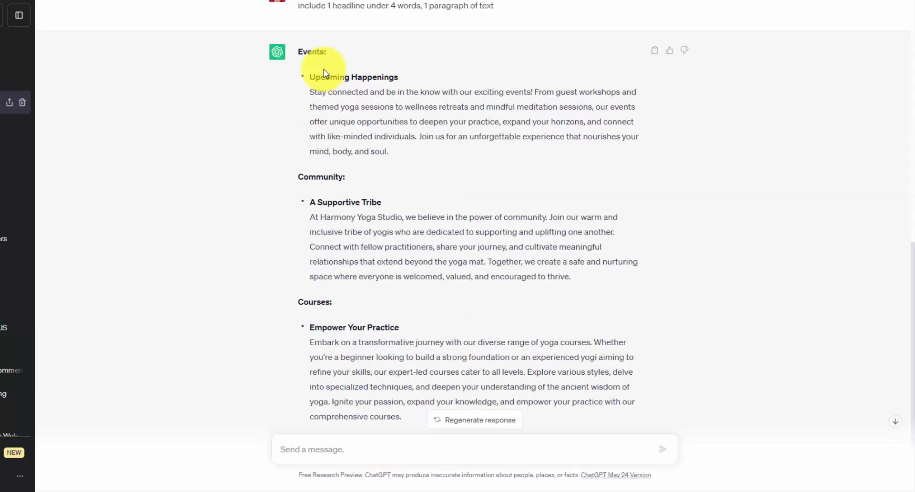
{"action": "scroll", "coordinate": [329, 162], "scroll_direction": "down", "scroll_amount": 1}
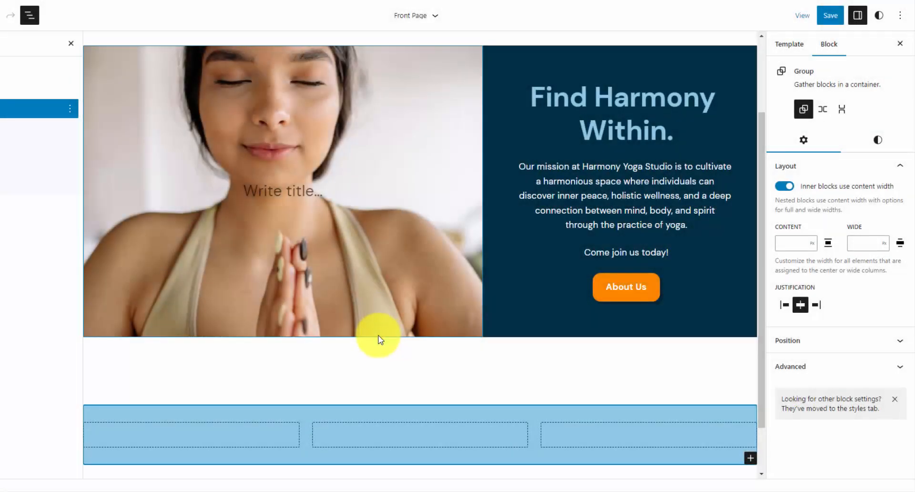
Back in the site editor, add an "Upcoming Events" heading to the blue section's first column and set its size to Large
{"action": "scroll", "coordinate": [388, 368], "scroll_direction": "down", "scroll_amount": 1}
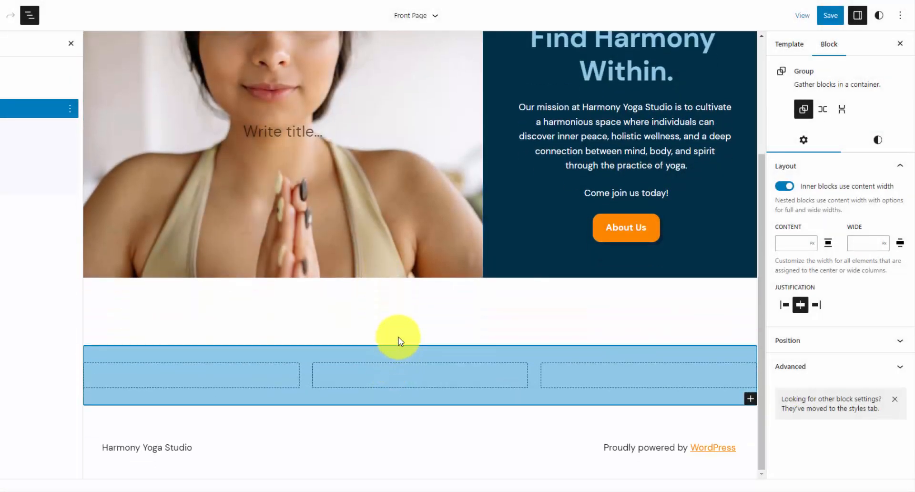
{"action": "left_click", "coordinate": [231, 371]}
{"action": "left_click", "coordinate": [196, 376]}
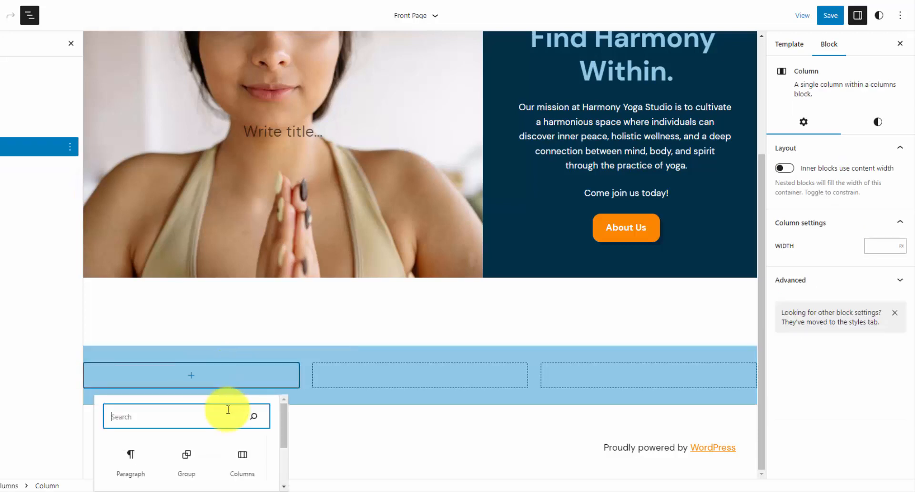
{"action": "scroll", "coordinate": [239, 412], "scroll_direction": "down", "scroll_amount": 2}
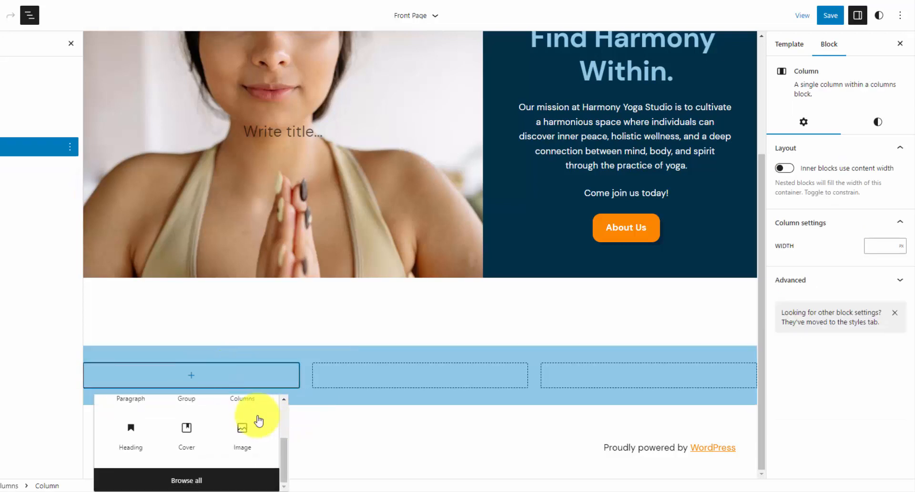
{"action": "left_click", "coordinate": [115, 443]}
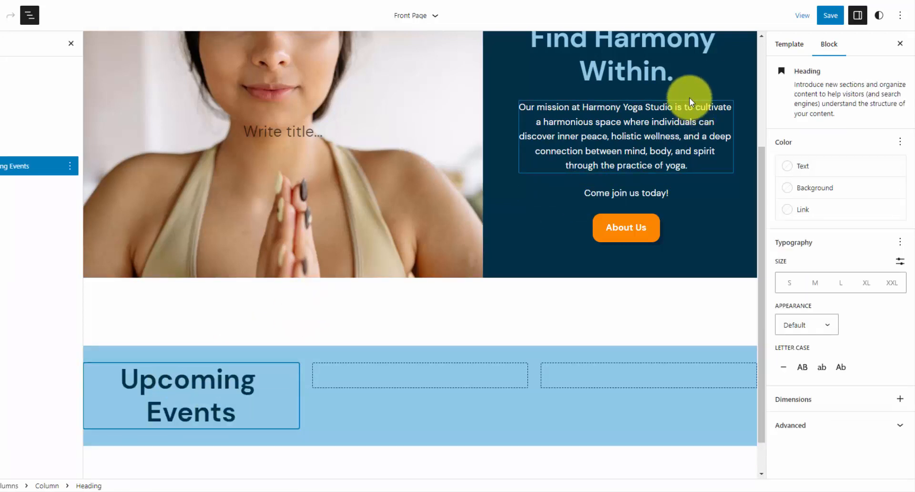
{"action": "left_click", "coordinate": [832, 284]}
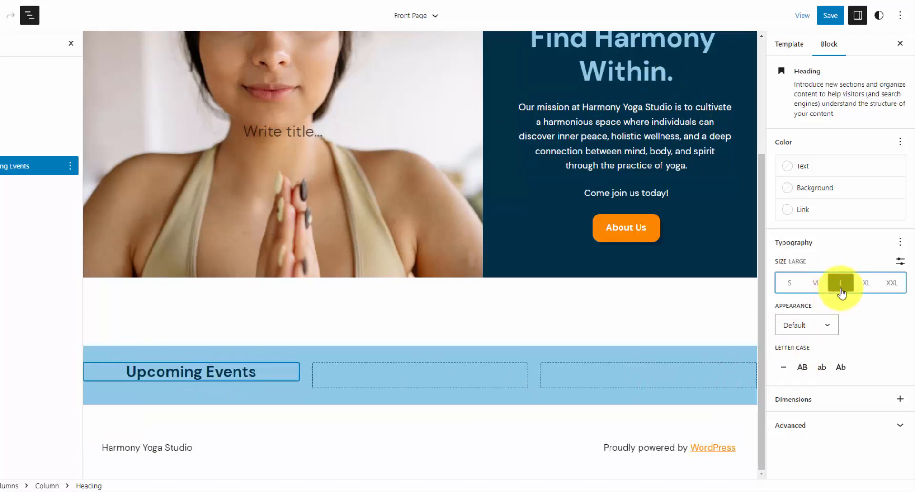
Below the Upcoming Events heading, add the ChatGPT paragraph beginning "Stay updated on the exciting events happening at Harmony Yoga Studio"
{"action": "left_click", "coordinate": [267, 376]}
{"action": "key", "text": "Return"}
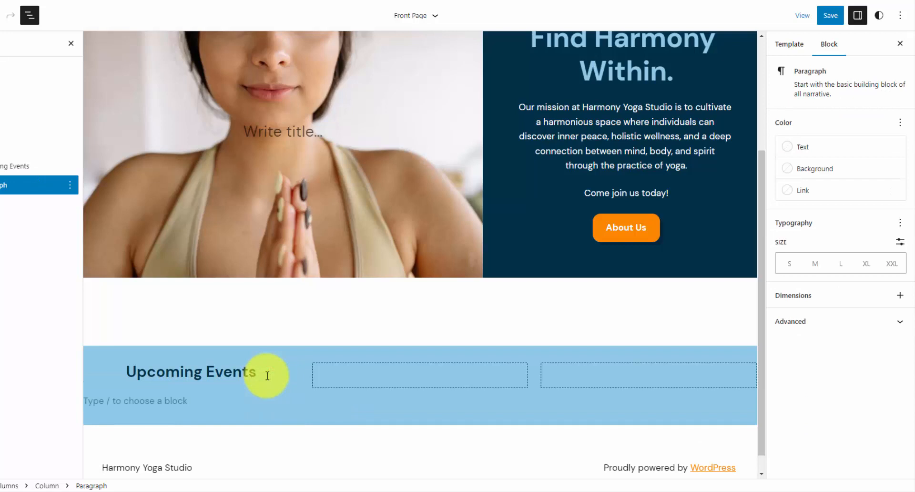
{"action": "type", "text": "Stay updated on the exciting events happening at Harmony Yoga Studio. Join our vibrant community and be part of transformative workshops, retreats, and special classes."}
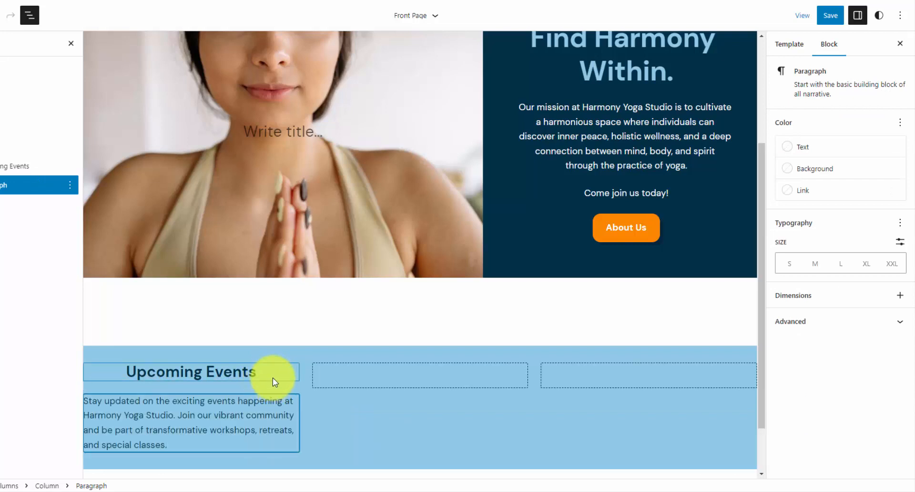
{"action": "left_click", "coordinate": [271, 373]}
{"action": "scroll", "coordinate": [263, 329], "scroll_direction": "down", "scroll_amount": 2}
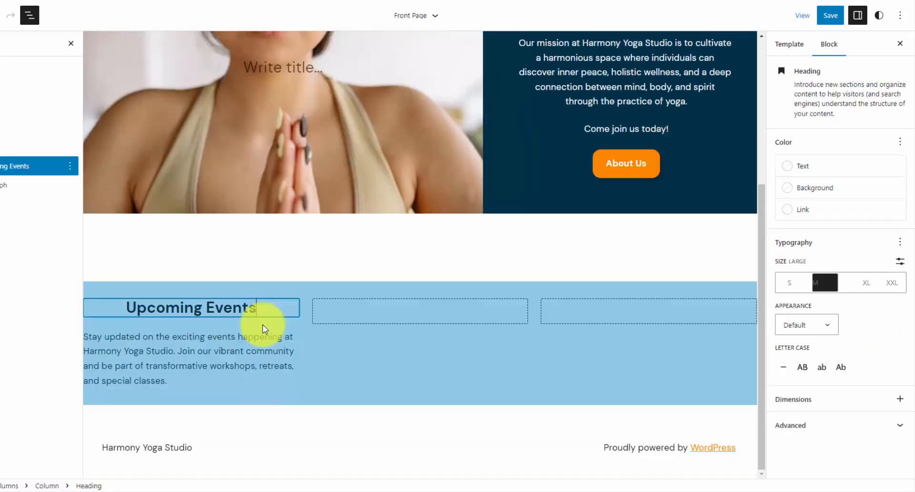
{"action": "left_click", "coordinate": [260, 336]}
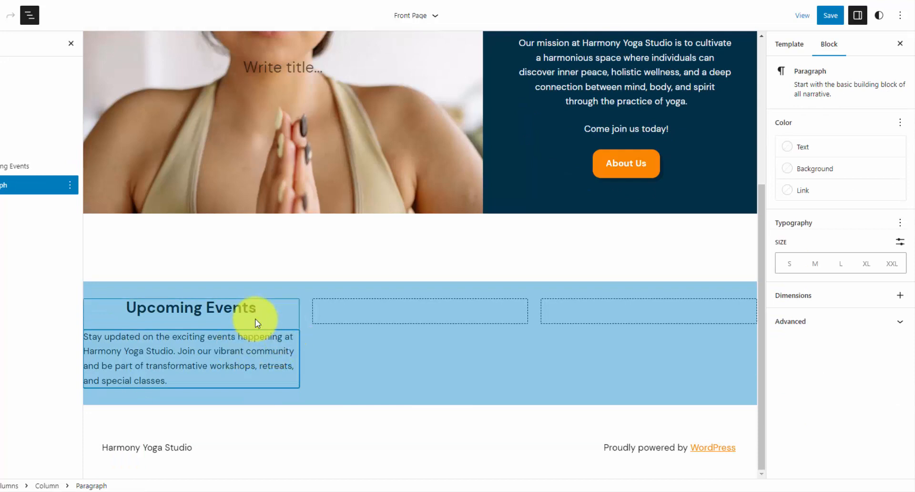
{"action": "left_click", "coordinate": [283, 259]}
{"action": "left_click", "coordinate": [287, 327]}
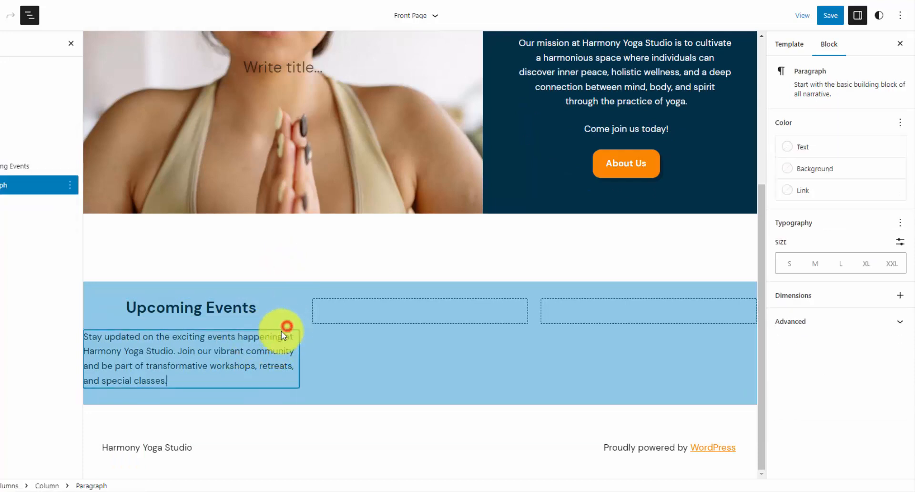
Save the Front Page template changes, exit to the Templates overview and reopen the Front Page for editing
{"action": "left_click", "coordinate": [840, 17]}
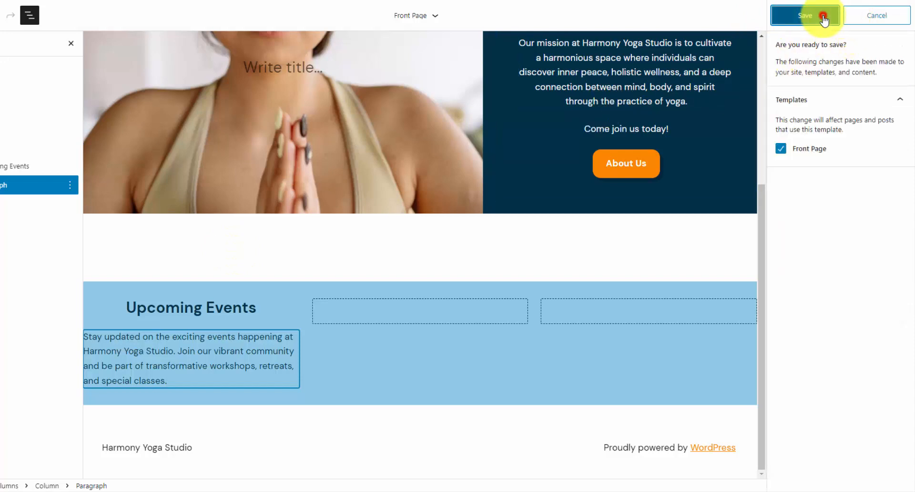
{"action": "left_click", "coordinate": [827, 17]}
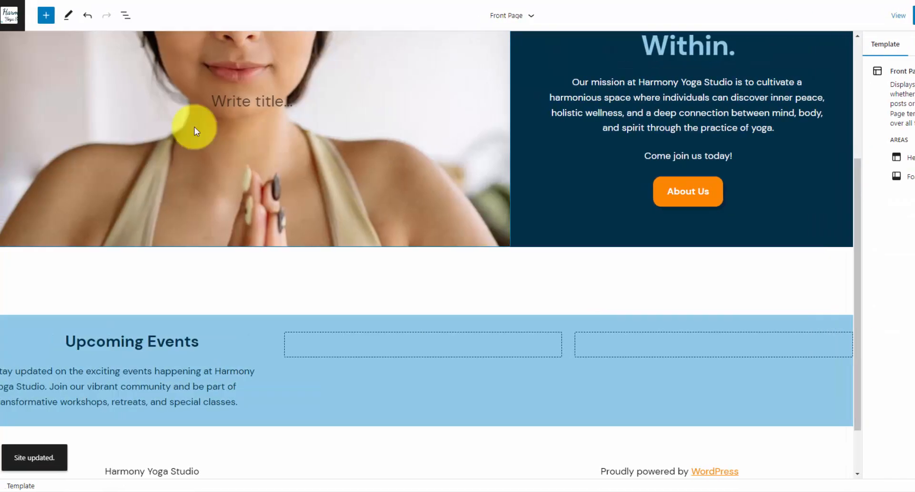
{"action": "left_click", "coordinate": [22, 24]}
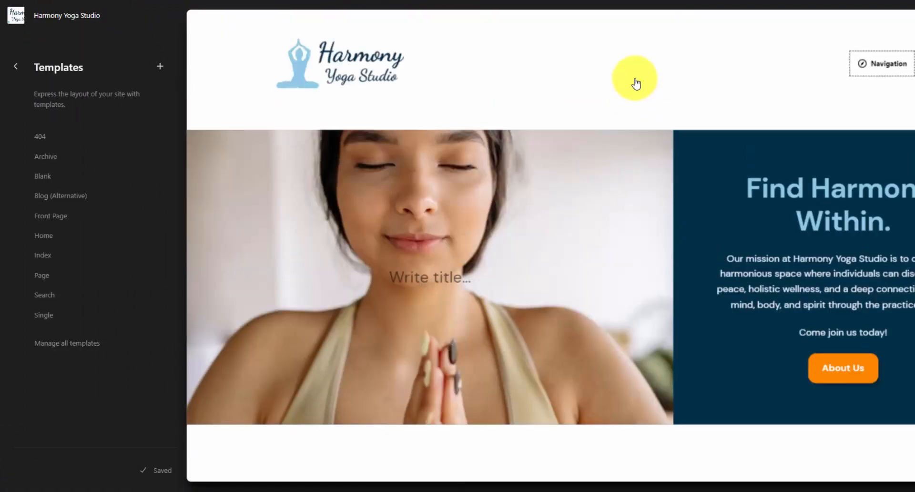
{"action": "left_click", "coordinate": [634, 74]}
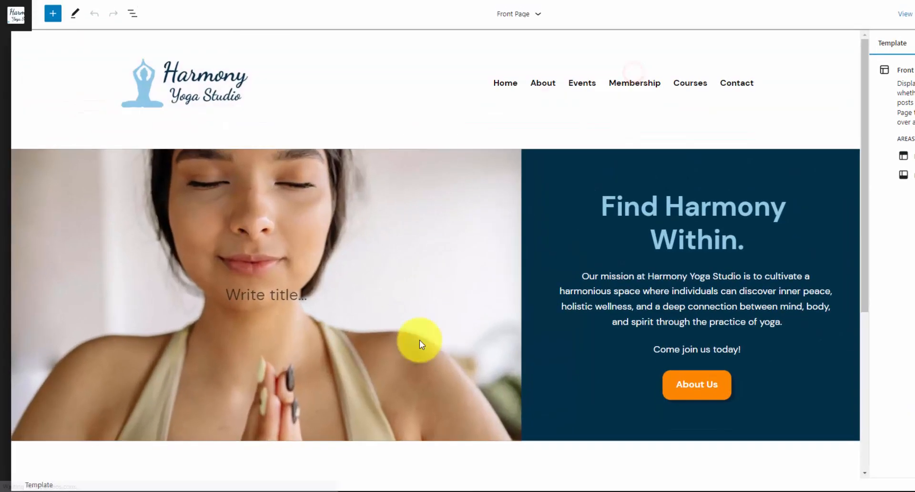
{"action": "scroll", "coordinate": [418, 342], "scroll_direction": "down", "scroll_amount": 5}
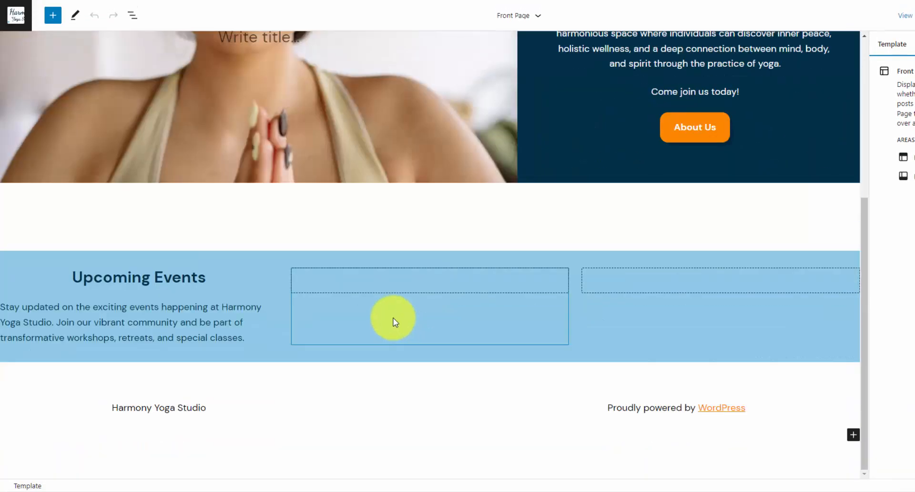
Show the block list view and center-align the events paragraph in the blue section's first column
{"action": "left_click", "coordinate": [132, 16]}
{"action": "left_click", "coordinate": [321, 318]}
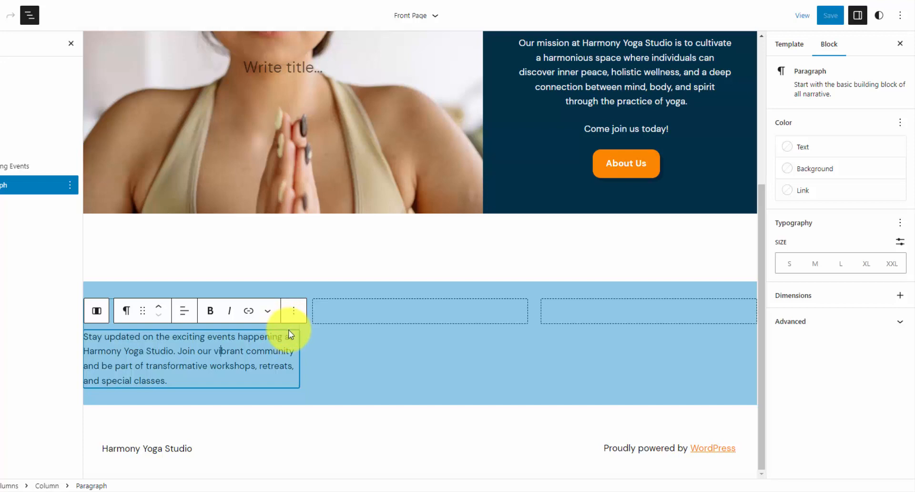
{"action": "left_click", "coordinate": [184, 310]}
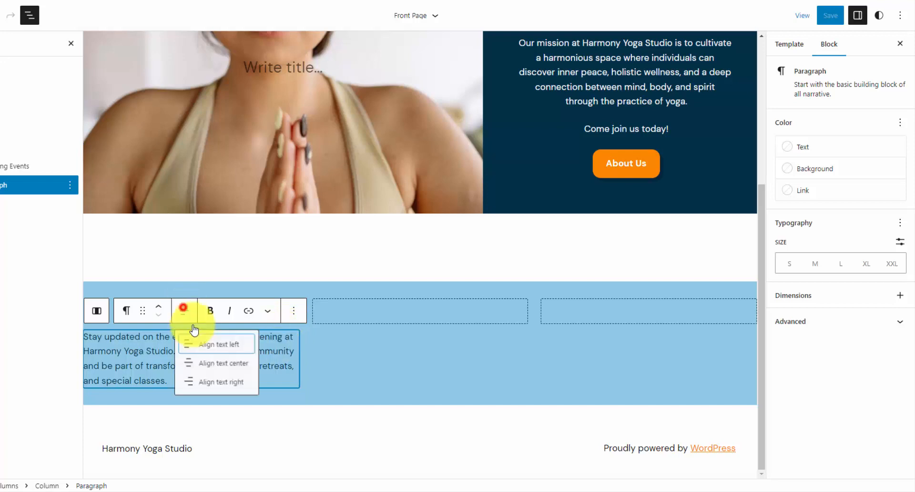
{"action": "left_click", "coordinate": [213, 366]}
Add a Buttons block below the events paragraph with a button labelled "View Events"
{"action": "key", "text": "Return"}
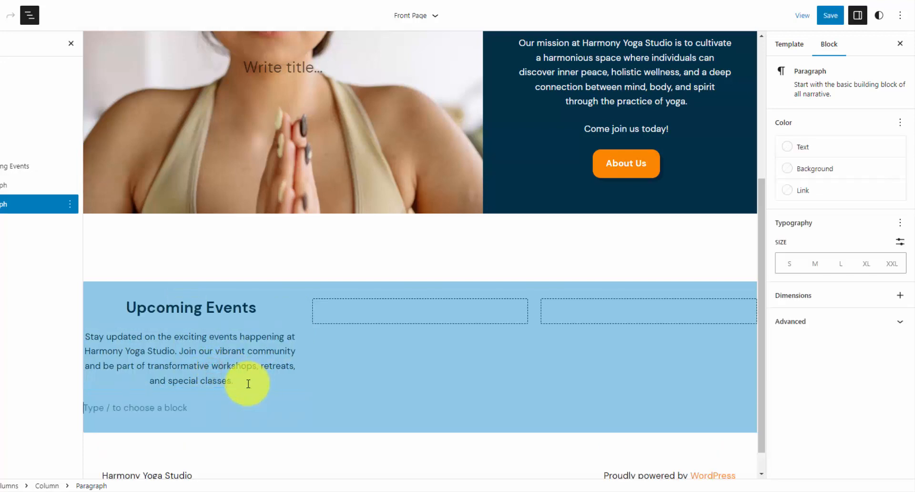
{"action": "type", "text": "/bu"}
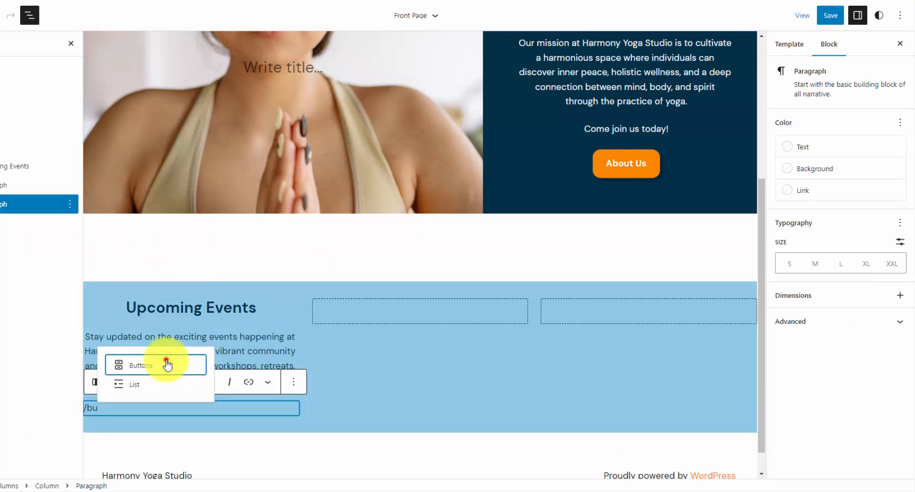
{"action": "left_click", "coordinate": [166, 364]}
{"action": "type", "text": "View Events"}
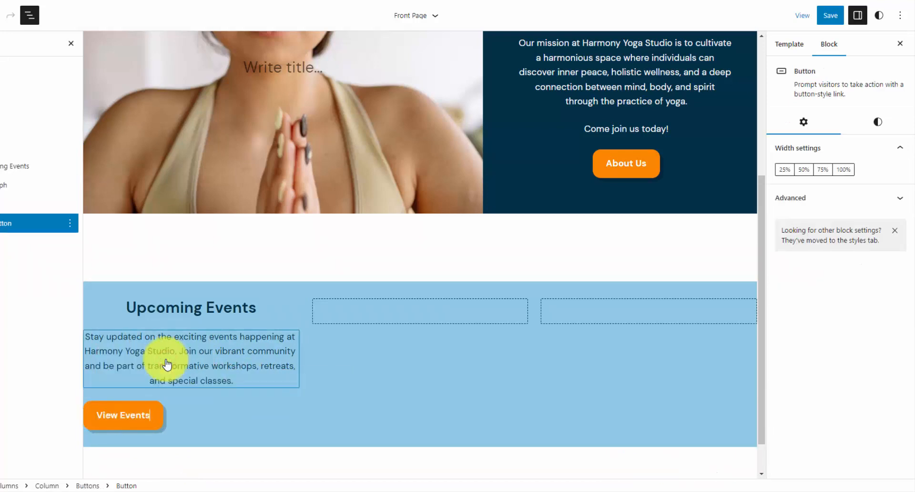
Link the View Events button to the site's events page (d2demos.com/yoga/events/)
{"action": "triple_click", "coordinate": [117, 415]}
{"action": "left_click", "coordinate": [245, 383]}
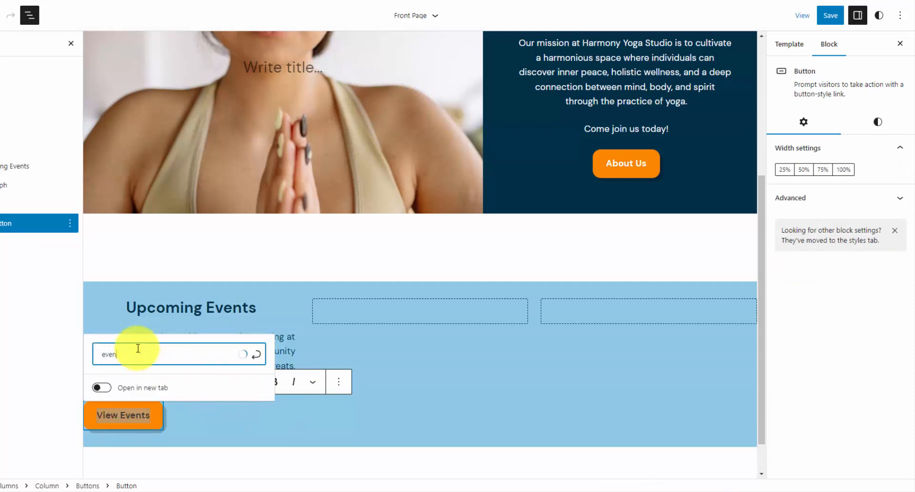
{"action": "type", "text": "even"}
{"action": "left_click", "coordinate": [163, 320]}
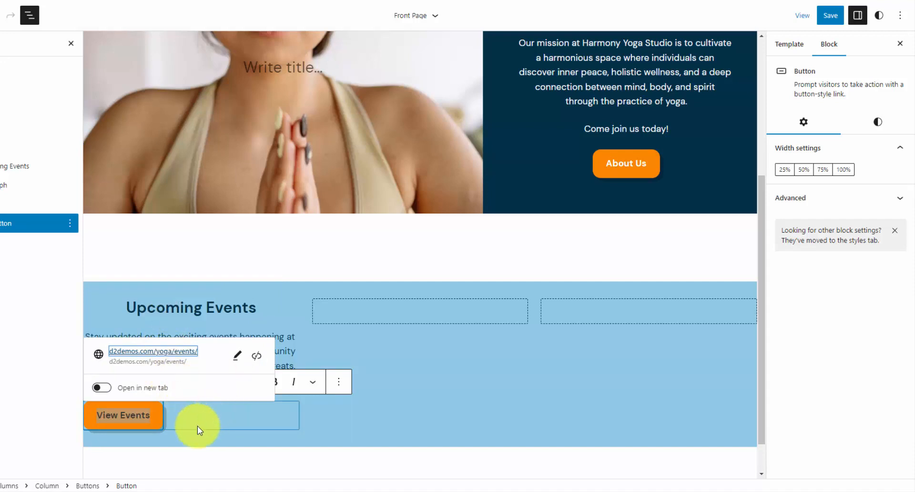
{"action": "left_click", "coordinate": [123, 416]}
{"action": "left_click", "coordinate": [258, 409]}
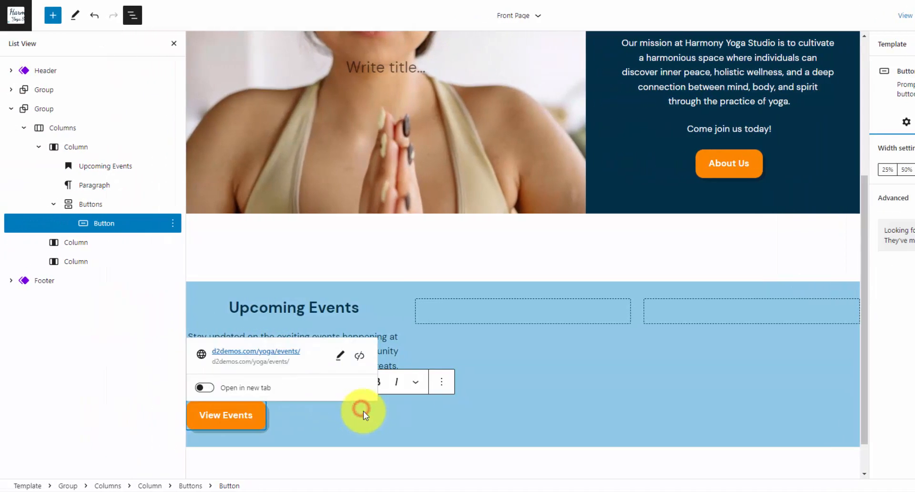
{"action": "left_click", "coordinate": [398, 352]}
{"action": "left_click", "coordinate": [261, 413]}
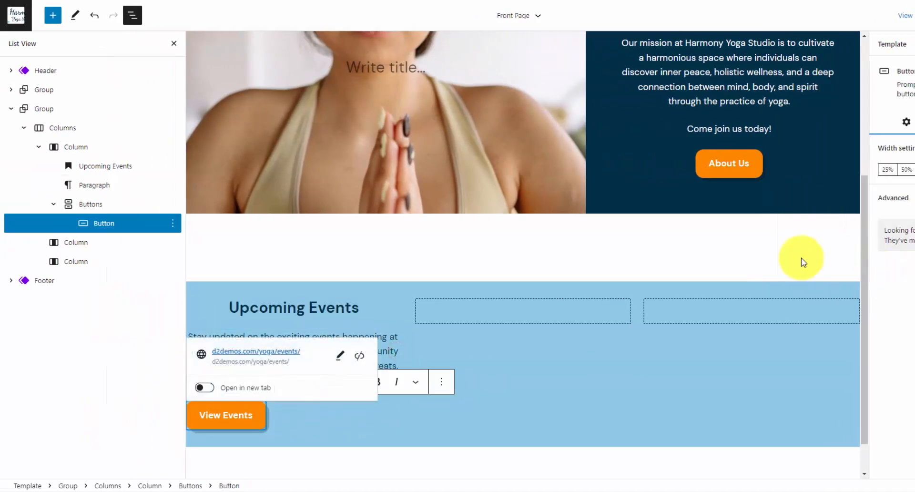
Center the Buttons block's items and give the View Events button the Tertiary (219EBC) background color
{"action": "left_click", "coordinate": [92, 205]}
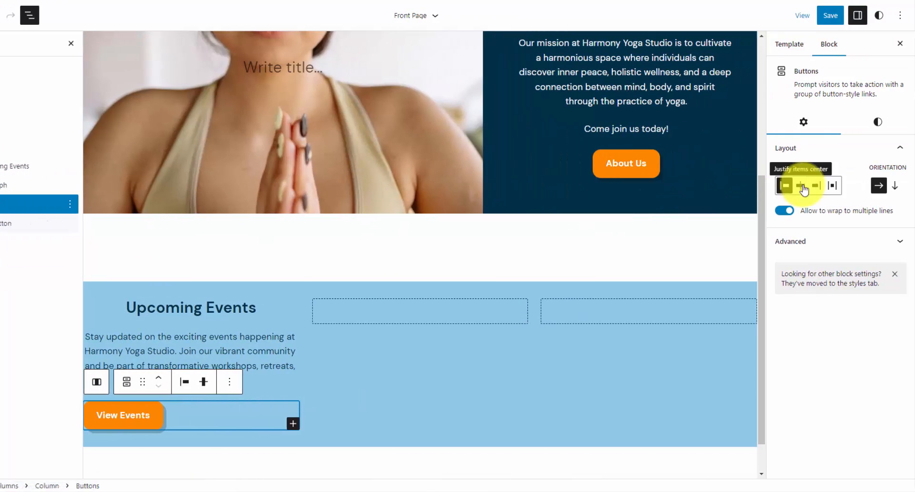
{"action": "left_click", "coordinate": [803, 186]}
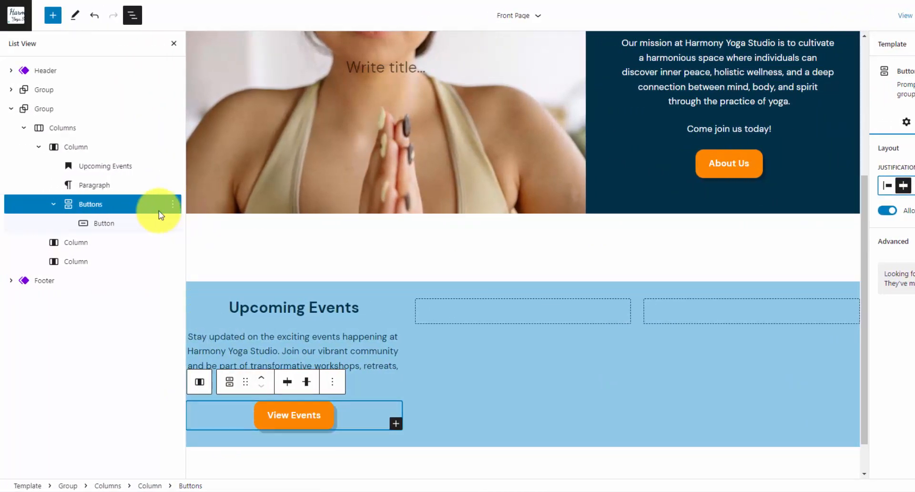
{"action": "left_click", "coordinate": [134, 222]}
{"action": "left_click", "coordinate": [882, 125]}
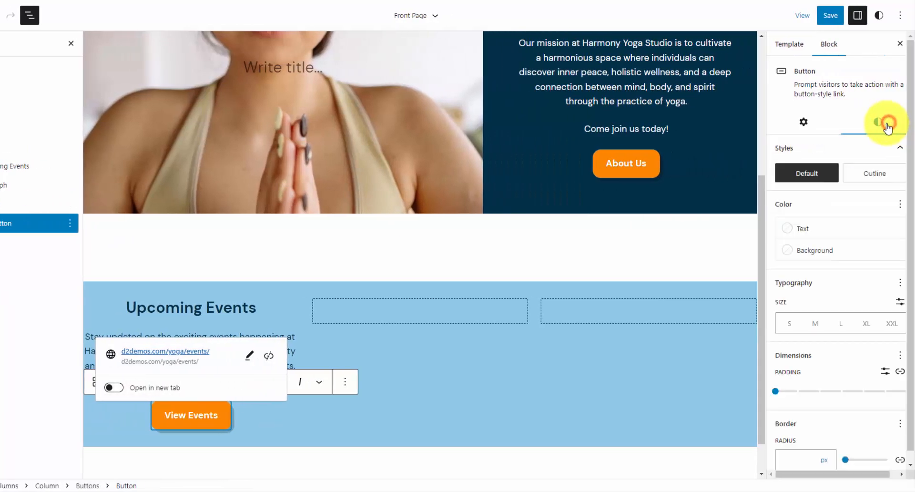
{"action": "left_click", "coordinate": [846, 229]}
{"action": "left_click", "coordinate": [837, 254]}
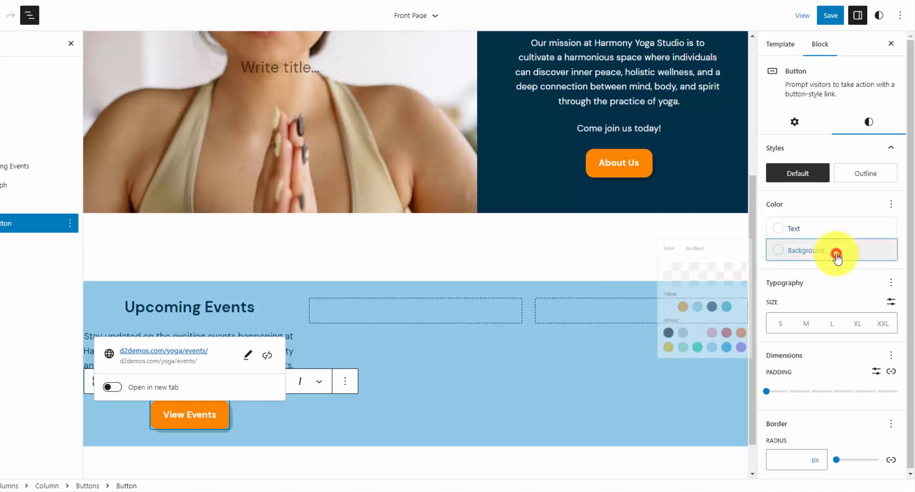
{"action": "left_click", "coordinate": [711, 338]}
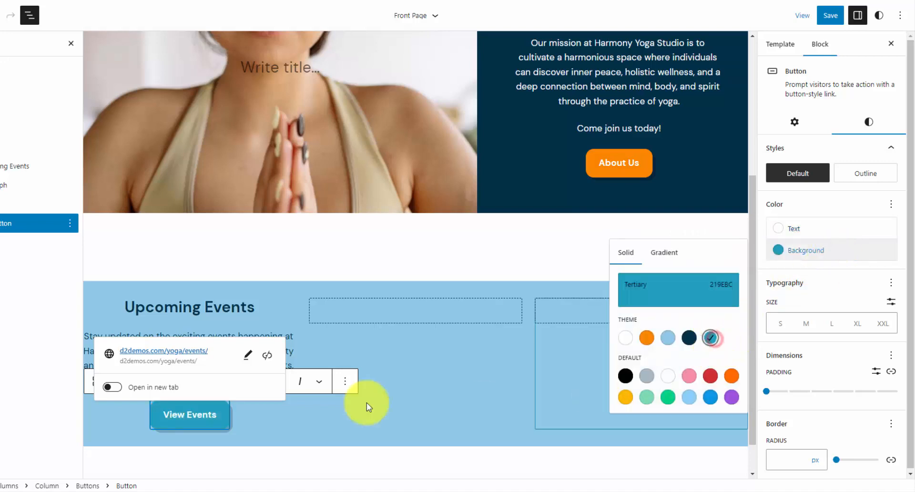
Set the padding of the first column, holding the Upcoming Events content, to 1
{"action": "left_click", "coordinate": [267, 312]}
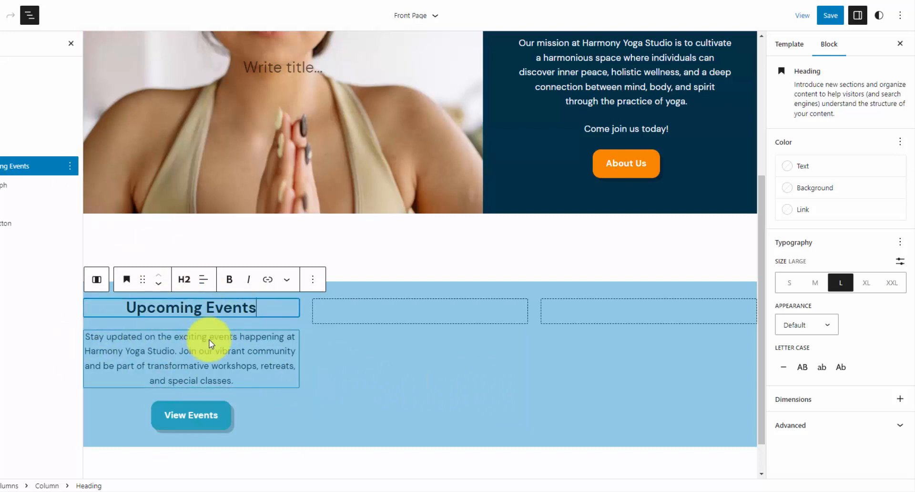
{"action": "left_click", "coordinate": [38, 147]}
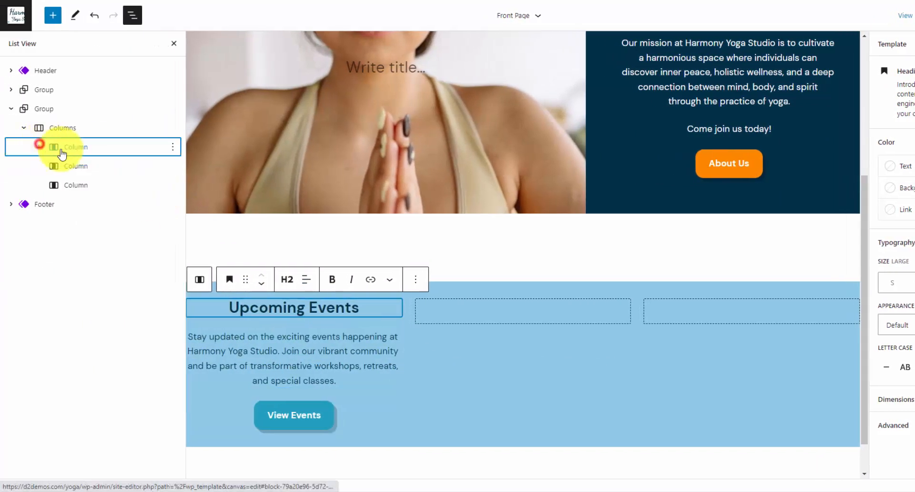
{"action": "left_click", "coordinate": [94, 152]}
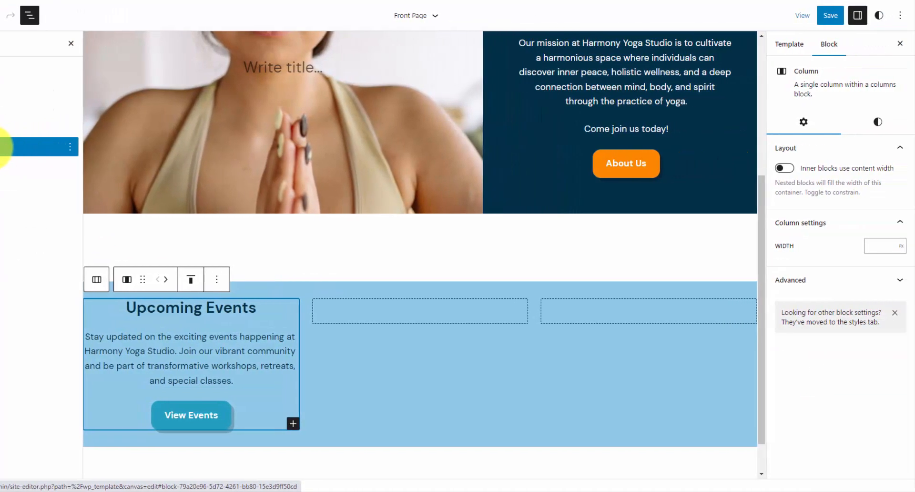
{"action": "left_click", "coordinate": [878, 121]}
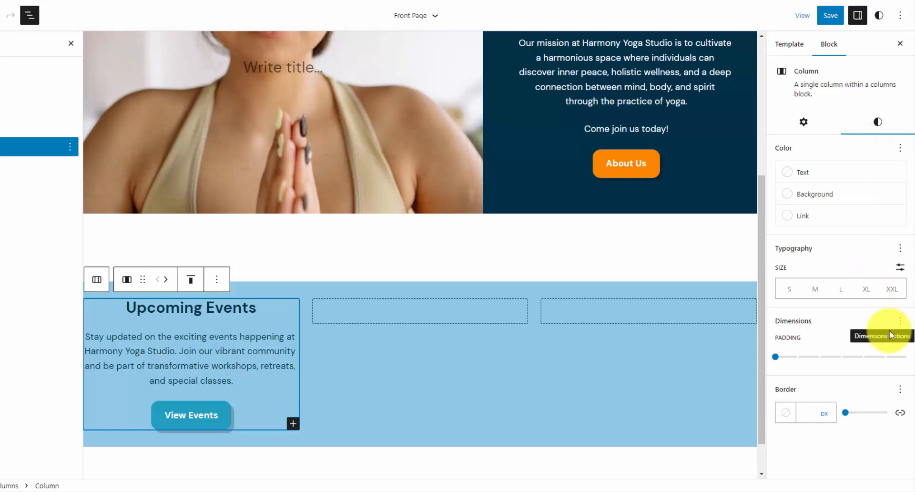
{"action": "left_click_drag", "start_coordinate": [780, 362], "coordinate": [797, 361]}
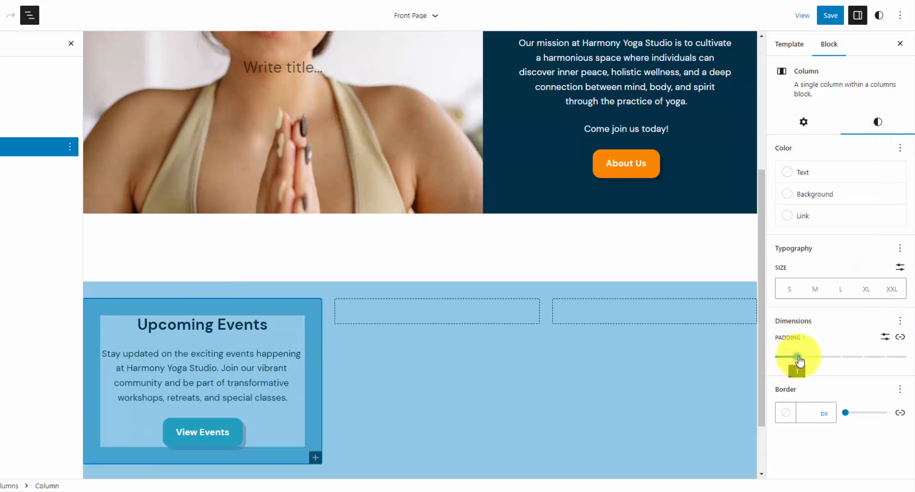
Set the padding of the empty second and third columns in the blue section to 1
{"action": "left_click", "coordinate": [20, 167]}
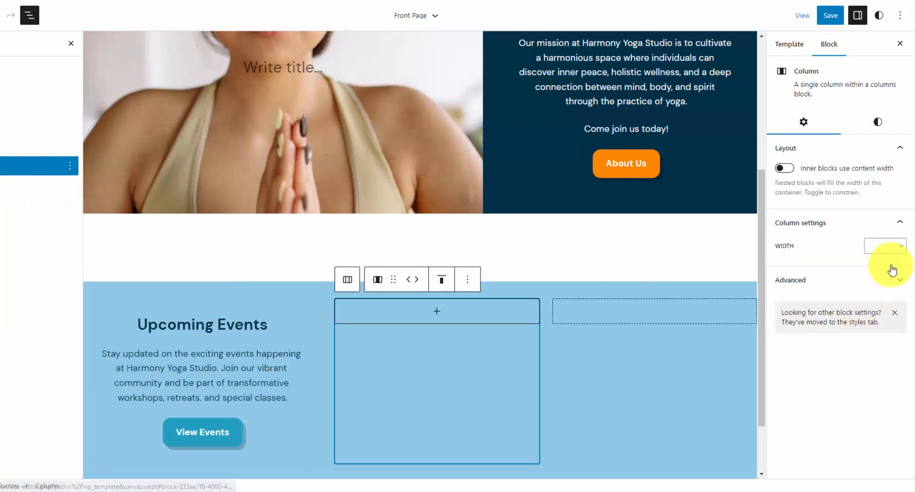
{"action": "left_click", "coordinate": [887, 129]}
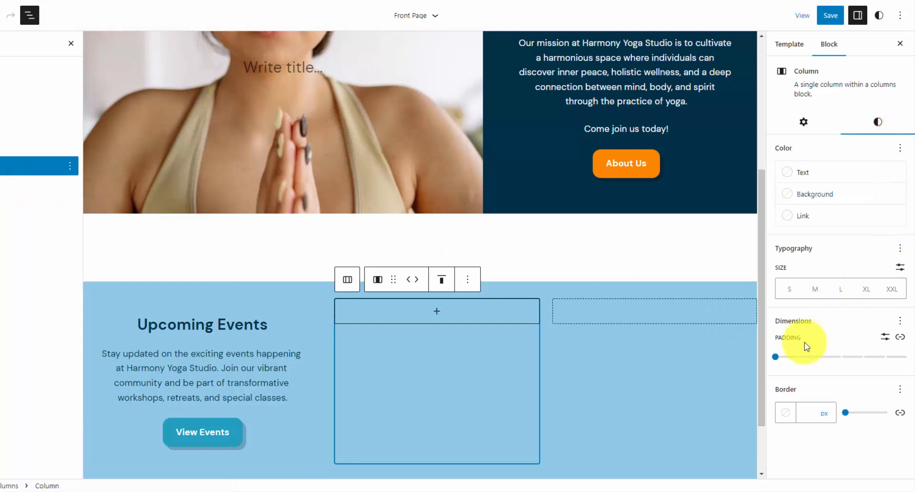
{"action": "left_click_drag", "start_coordinate": [782, 361], "coordinate": [795, 358]}
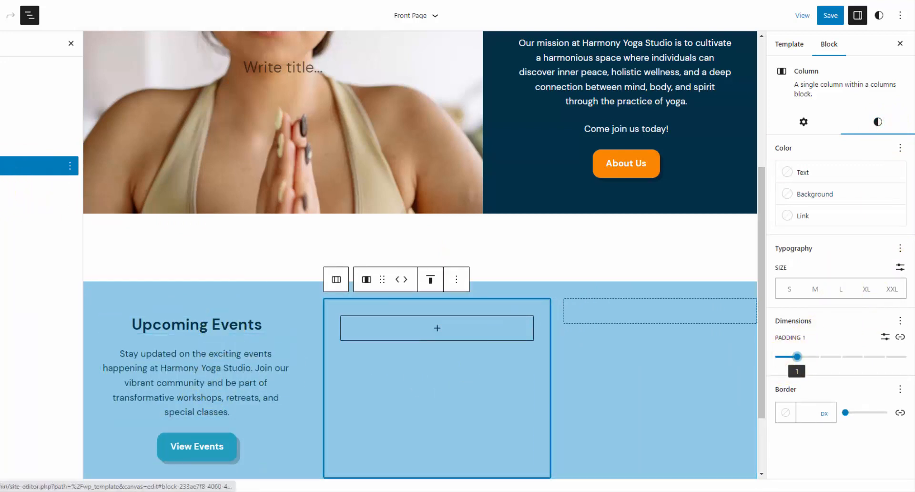
{"action": "left_click", "coordinate": [1, 192]}
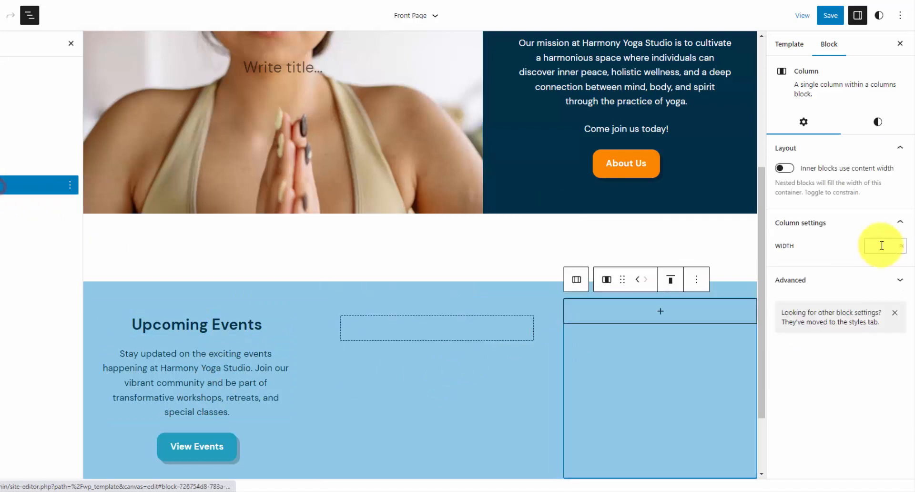
{"action": "left_click", "coordinate": [896, 128]}
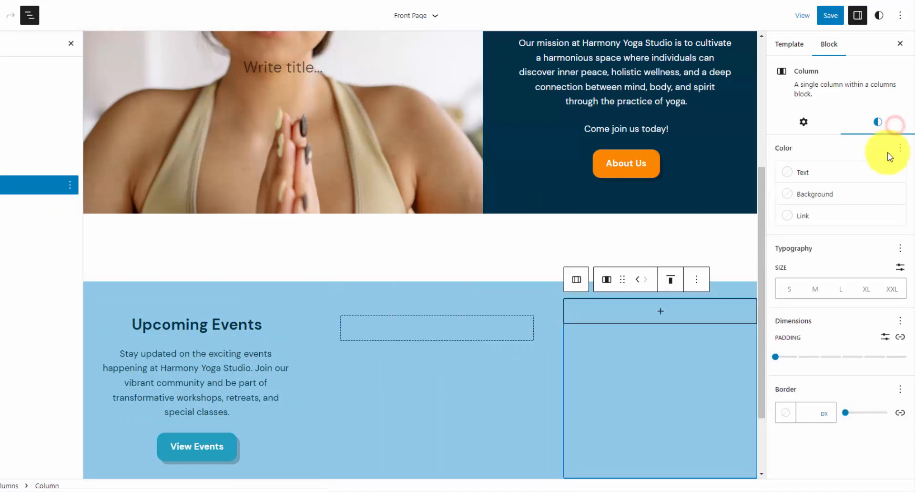
{"action": "left_click", "coordinate": [784, 357]}
{"action": "left_click", "coordinate": [231, 355]}
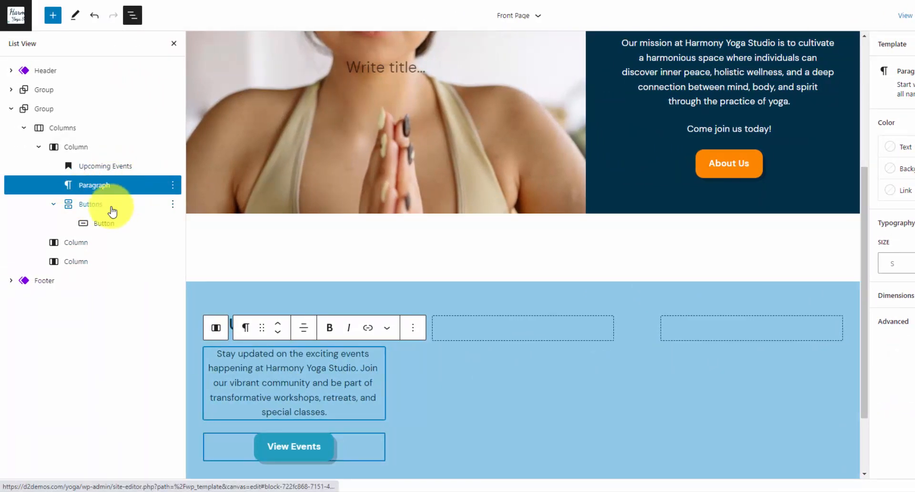
Copy the first column's Upcoming Events heading, paragraph and Buttons block together and paste them into the empty second column
{"action": "left_click", "coordinate": [54, 204]}
{"action": "left_click", "coordinate": [125, 171]}
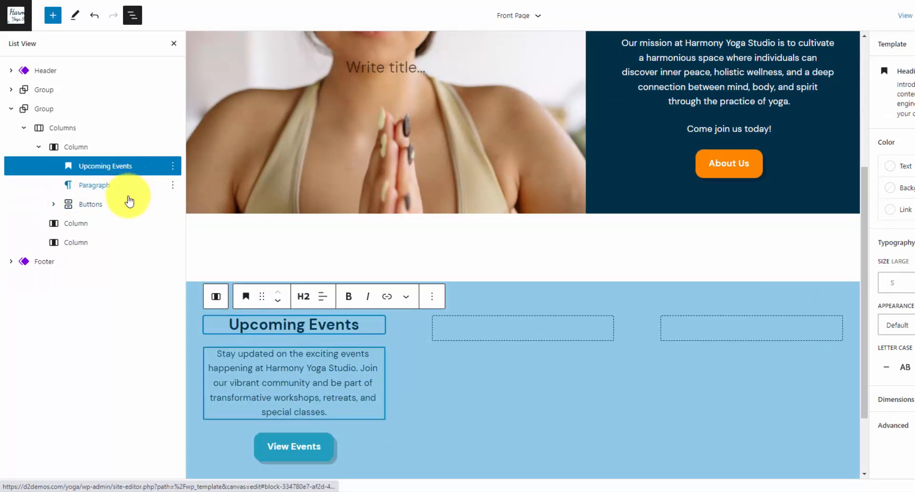
{"action": "left_click", "coordinate": [127, 205], "text": "shift"}
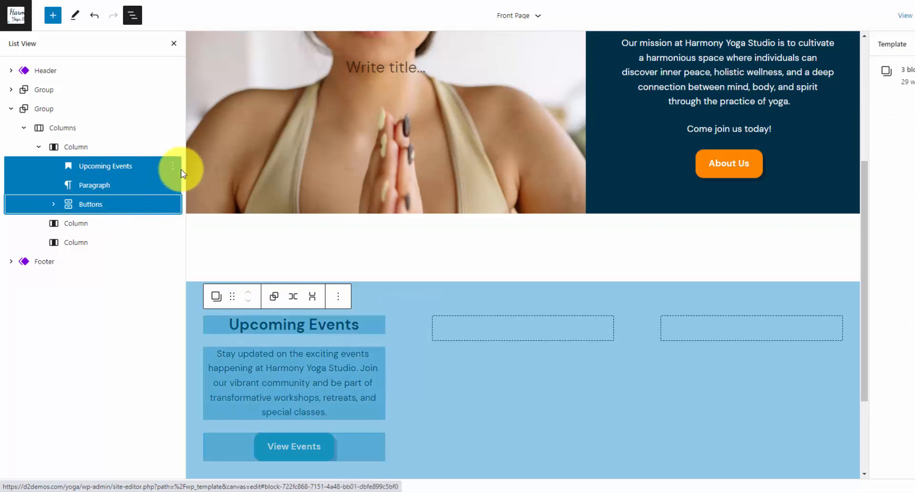
{"action": "left_click", "coordinate": [172, 166]}
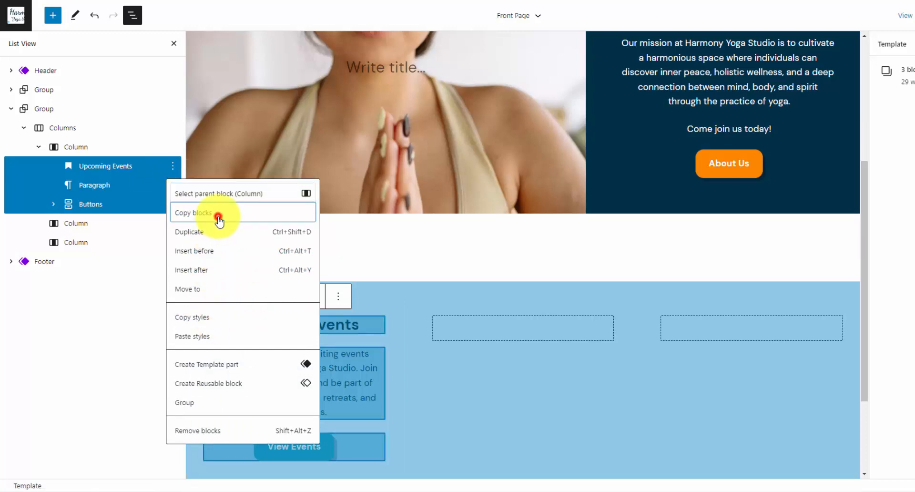
{"action": "left_click", "coordinate": [218, 213]}
{"action": "left_click", "coordinate": [105, 226]}
{"action": "left_click", "coordinate": [528, 360]}
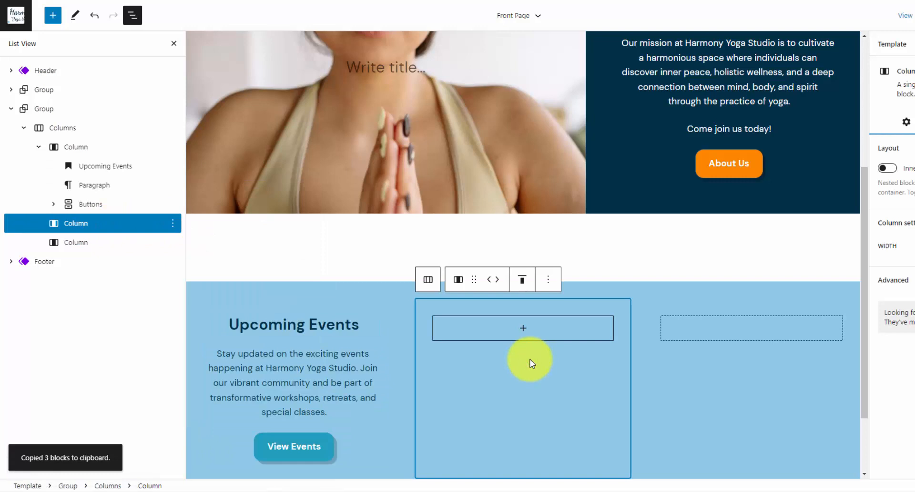
{"action": "key", "text": "ctrl+v"}
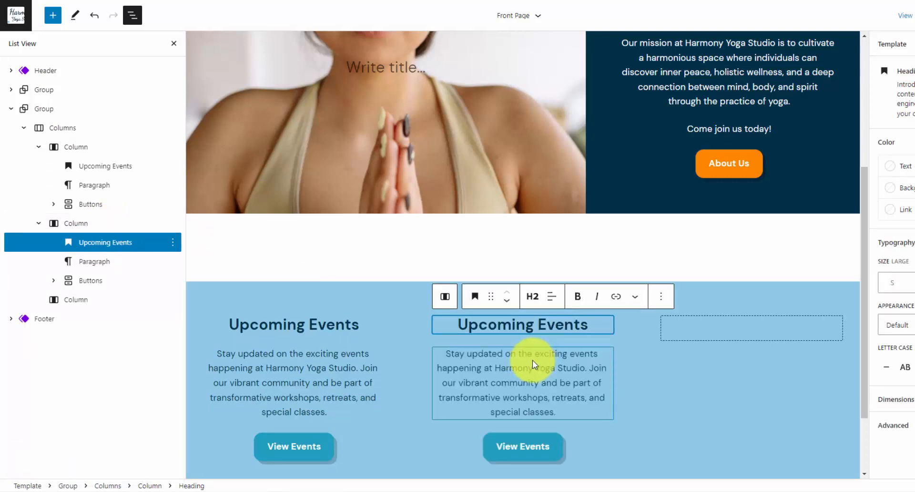
Paste the same three copied blocks into the empty third column
{"action": "left_click", "coordinate": [758, 325]}
{"action": "left_click", "coordinate": [782, 328]}
{"action": "left_click", "coordinate": [784, 329]}
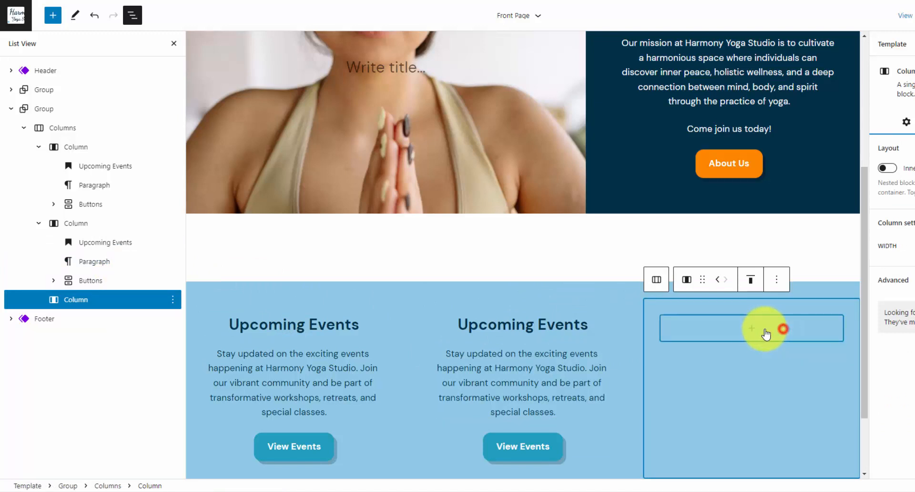
{"action": "key", "text": "ctrl+v"}
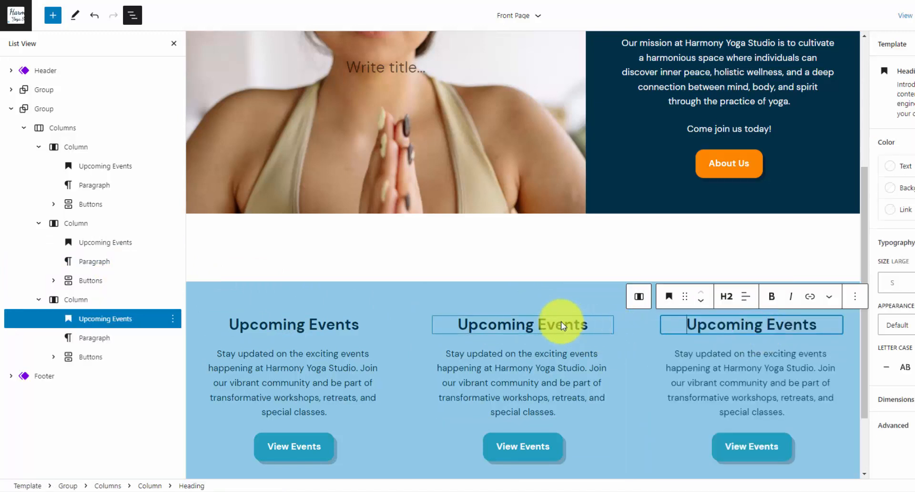
Open the full pattern library from the insertion point between the blue columns section and the footer
{"action": "scroll", "coordinate": [562, 321], "scroll_direction": "down", "scroll_amount": 1}
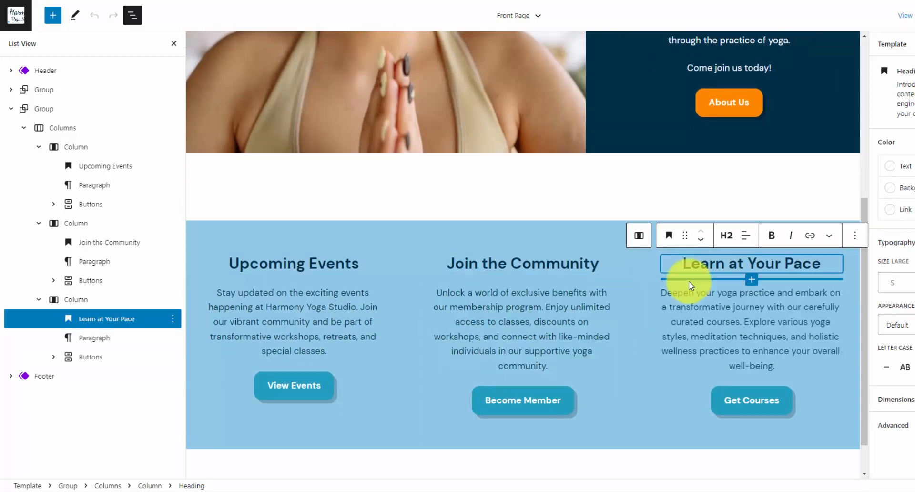
{"action": "scroll", "coordinate": [682, 293], "scroll_direction": "down", "scroll_amount": 1}
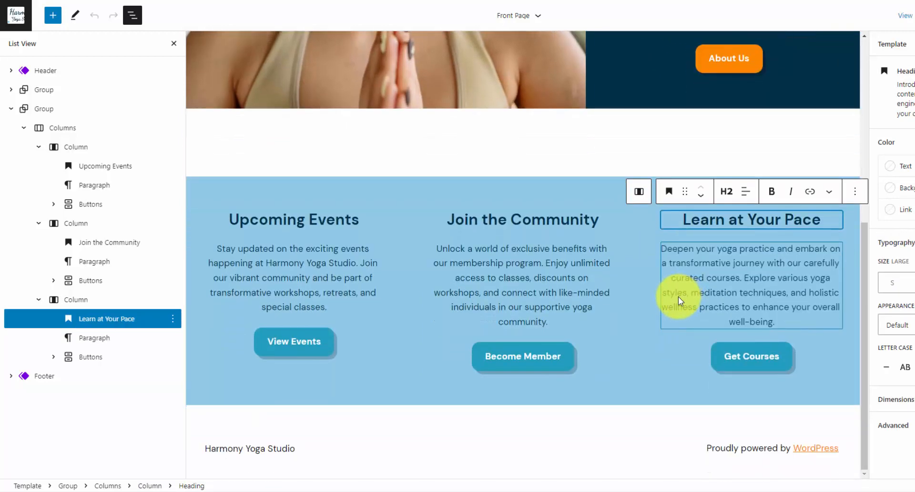
{"action": "left_click", "coordinate": [576, 416]}
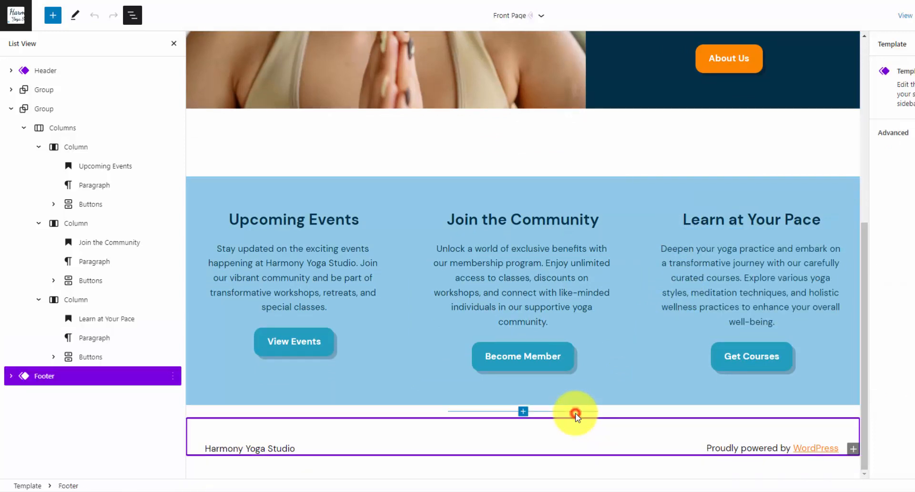
{"action": "left_click", "coordinate": [523, 412]}
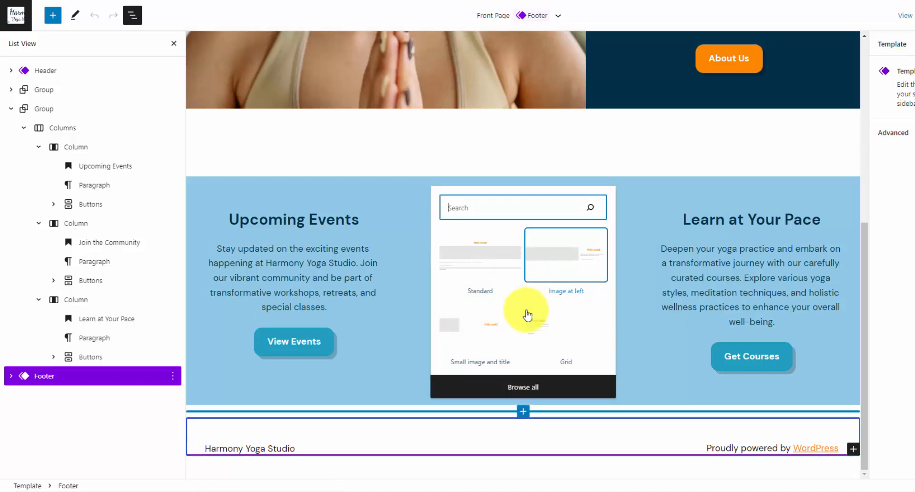
{"action": "left_click", "coordinate": [518, 385]}
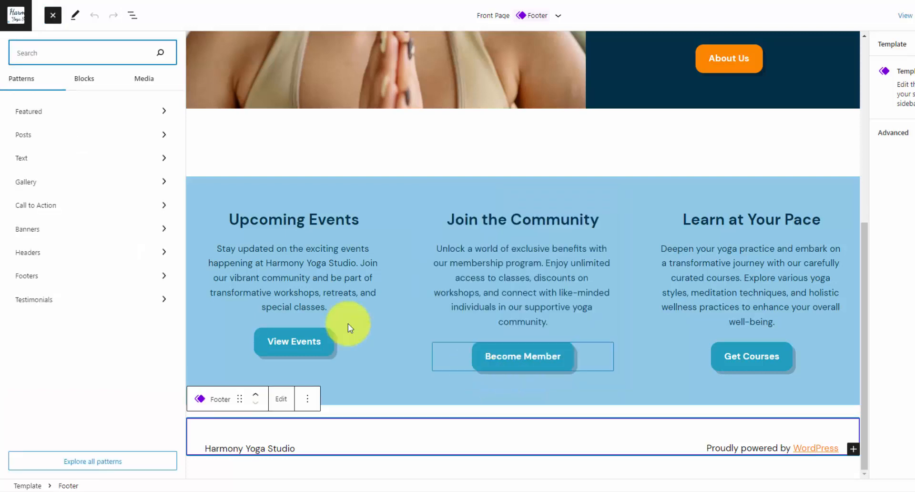
{"action": "left_click", "coordinate": [106, 472]}
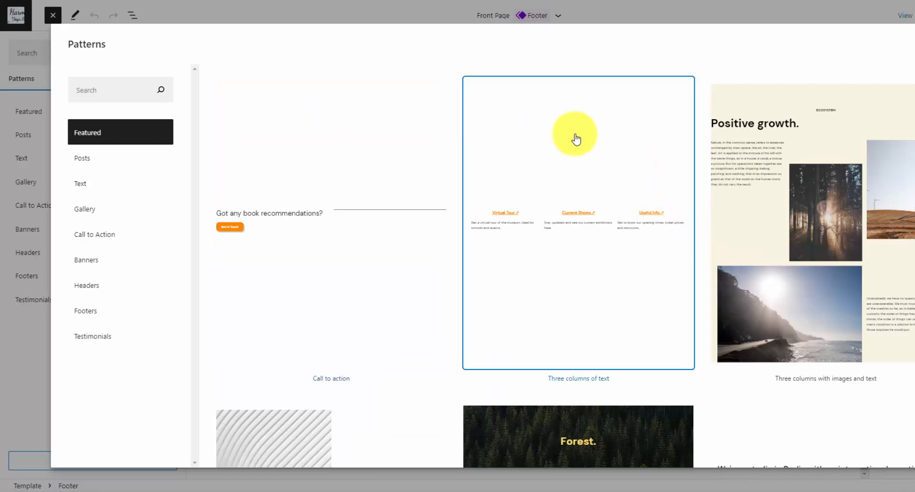
Browse the pattern categories and insert the Banners pattern "Fullwidth cover with repeating gradient text"
{"action": "scroll", "coordinate": [562, 167], "scroll_direction": "down", "scroll_amount": 12}
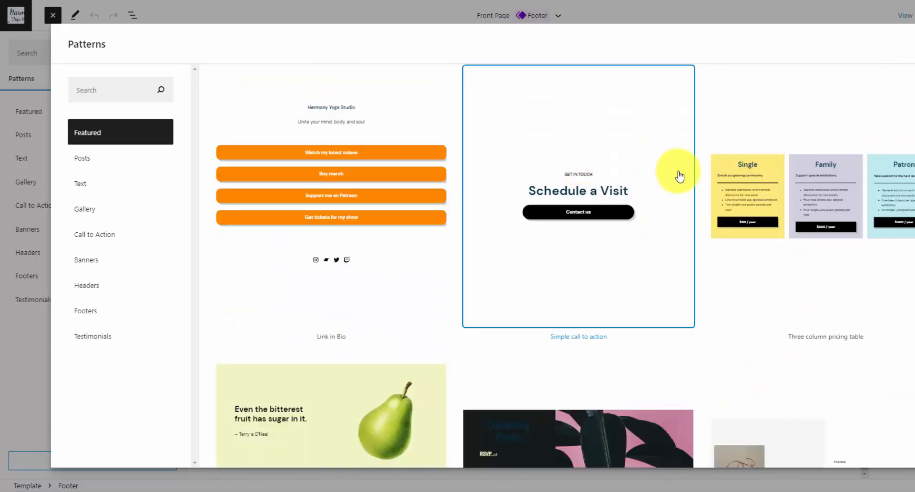
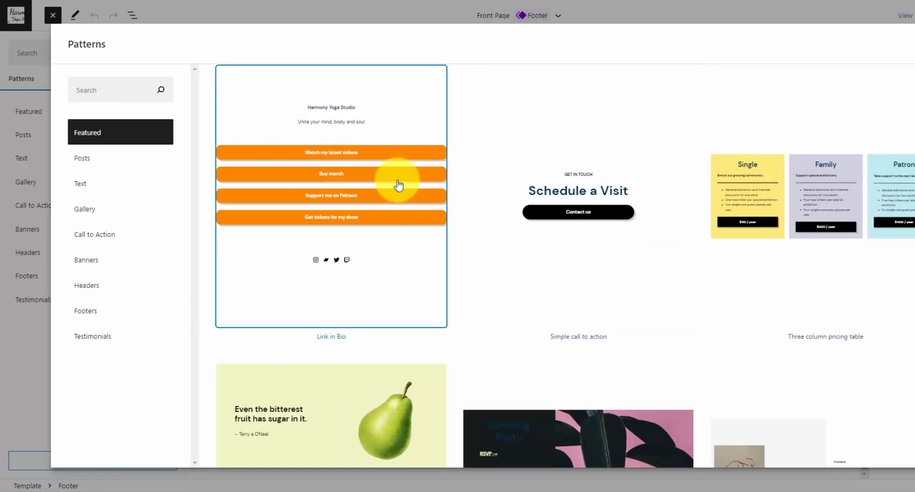
{"action": "scroll", "coordinate": [398, 185], "scroll_direction": "down", "scroll_amount": 9}
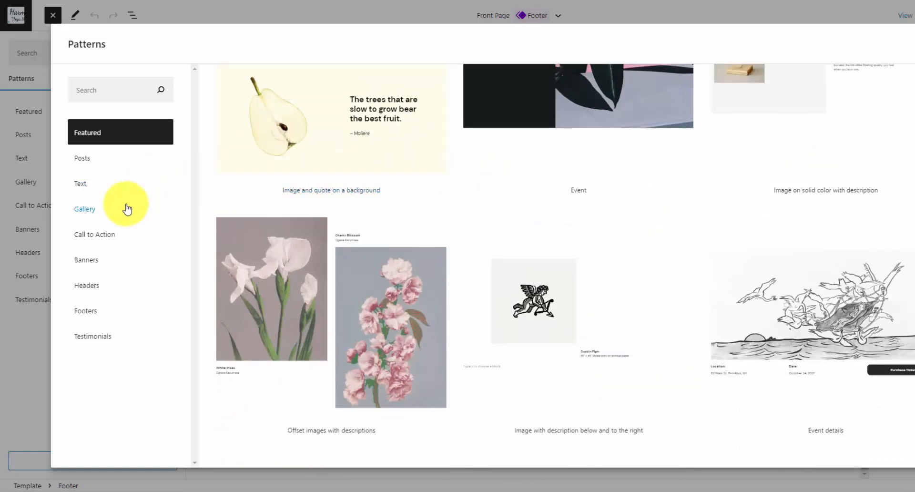
{"action": "left_click", "coordinate": [122, 165]}
{"action": "left_click", "coordinate": [116, 263]}
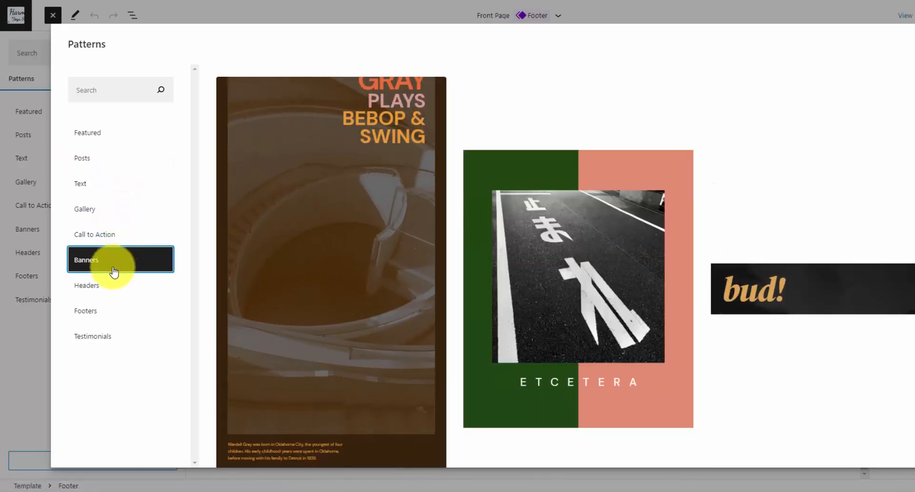
{"action": "scroll", "coordinate": [525, 266], "scroll_direction": "down", "scroll_amount": 5}
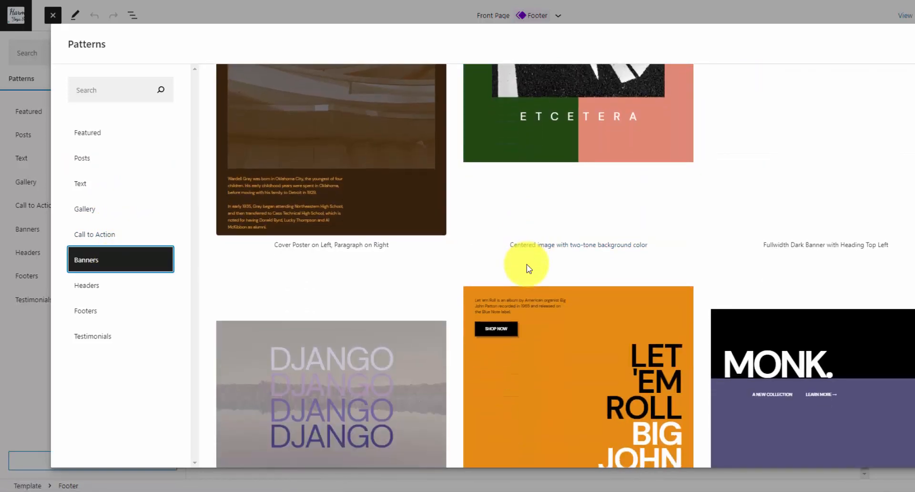
{"action": "scroll", "coordinate": [528, 269], "scroll_direction": "down", "scroll_amount": 2}
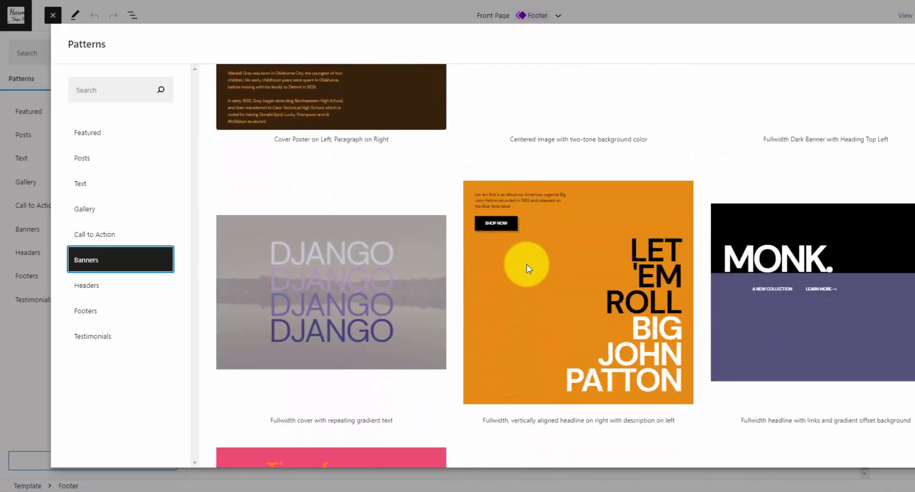
{"action": "left_click", "coordinate": [352, 271]}
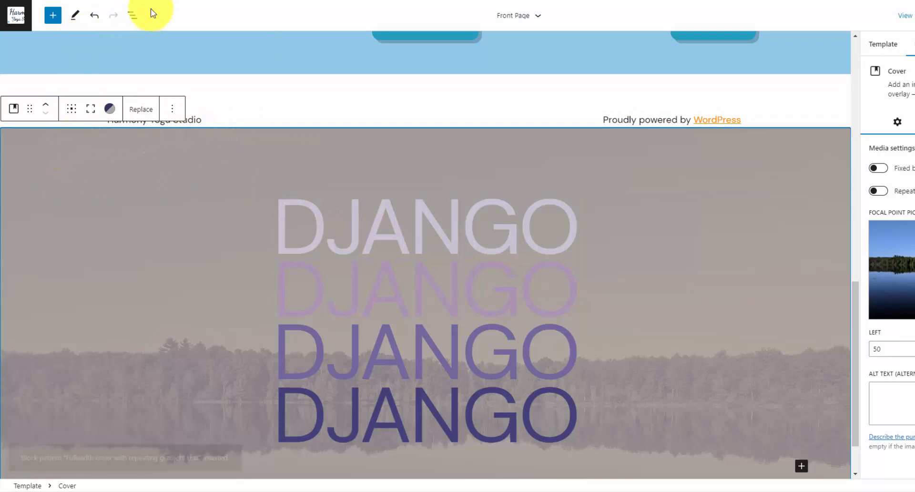
Move the new Cover block above the Footer, as its own top-level block directly after the second Group
{"action": "left_click", "coordinate": [133, 15]}
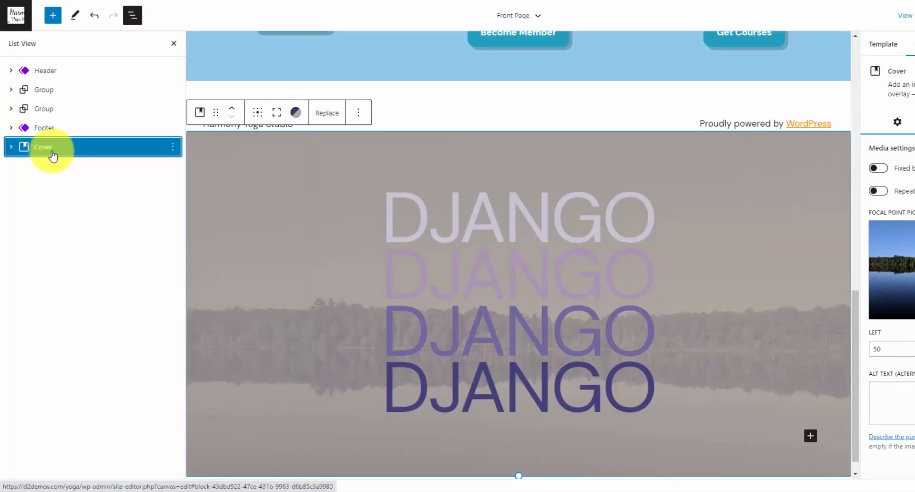
{"action": "left_click_drag", "start_coordinate": [53, 144], "coordinate": [12, 119]}
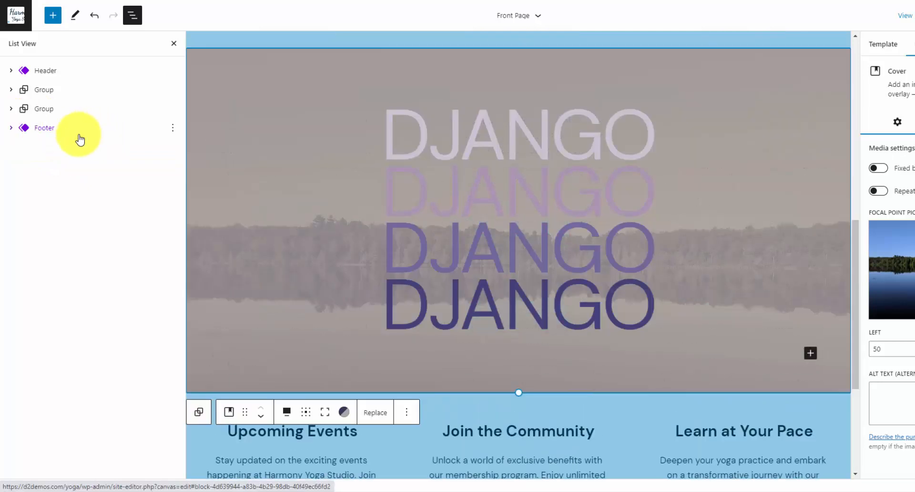
{"action": "left_click", "coordinate": [11, 109]}
{"action": "left_click_drag", "start_coordinate": [67, 128], "coordinate": [20, 143]}
{"action": "left_click", "coordinate": [11, 108]}
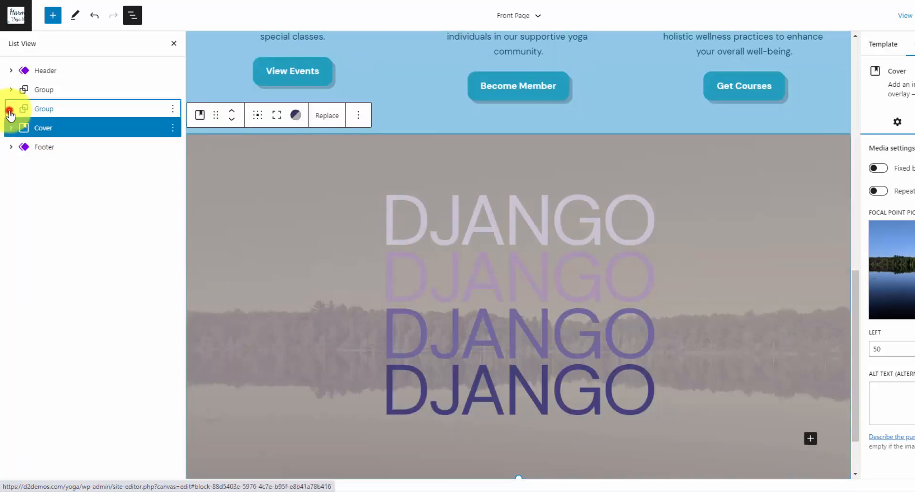
Replace the cover's lake image with the media library photo of women stretching on yoga mats in a studio
{"action": "left_click", "coordinate": [328, 95]}
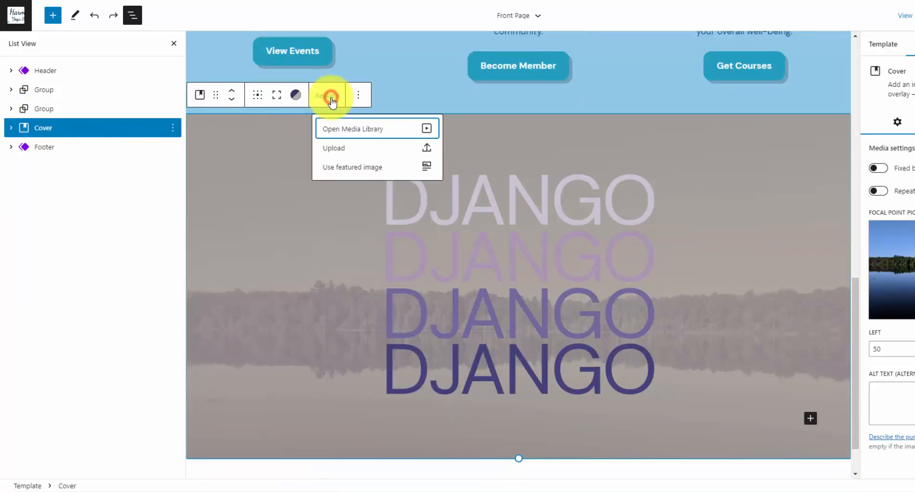
{"action": "left_click", "coordinate": [370, 129]}
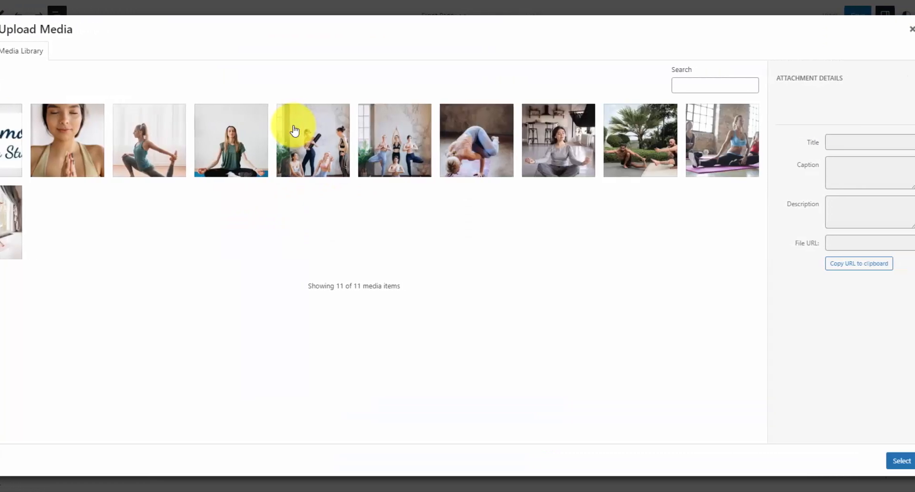
{"action": "left_click", "coordinate": [797, 157]}
{"action": "left_click", "coordinate": [874, 461]}
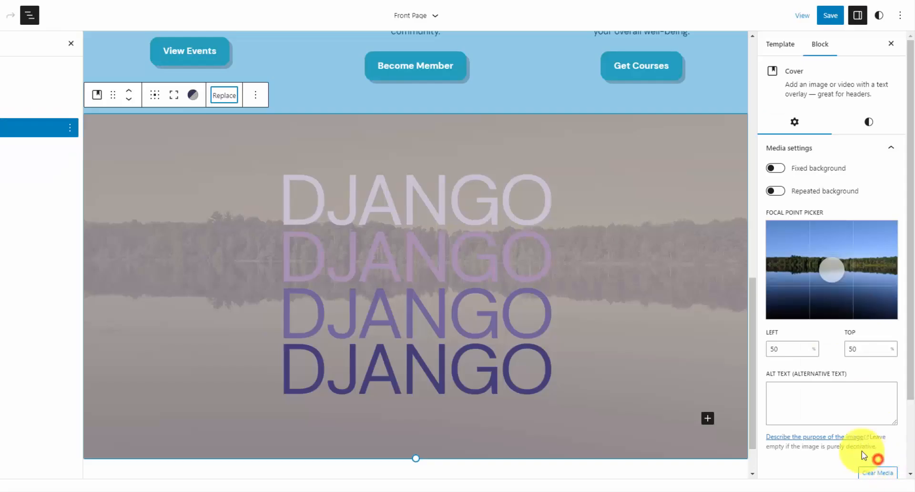
Reset the cover's overlay color and set its overlay opacity to 0
{"action": "left_click", "coordinate": [878, 127]}
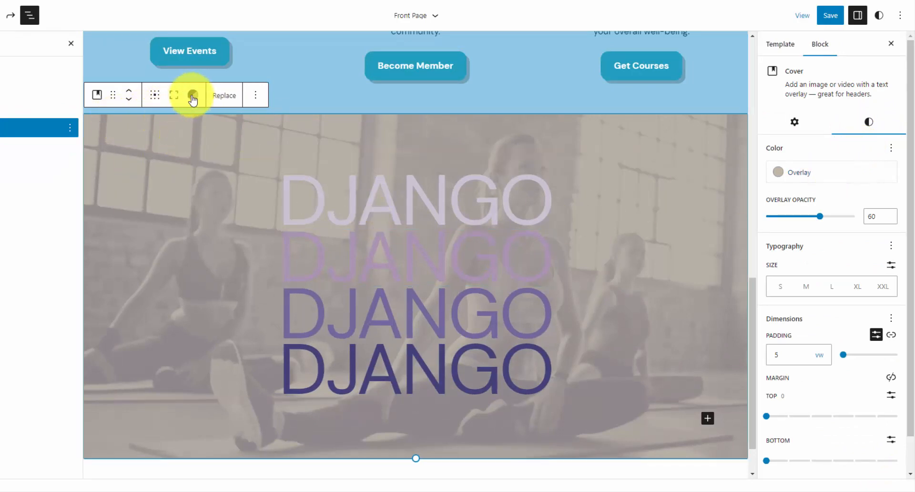
{"action": "left_click", "coordinate": [891, 148]}
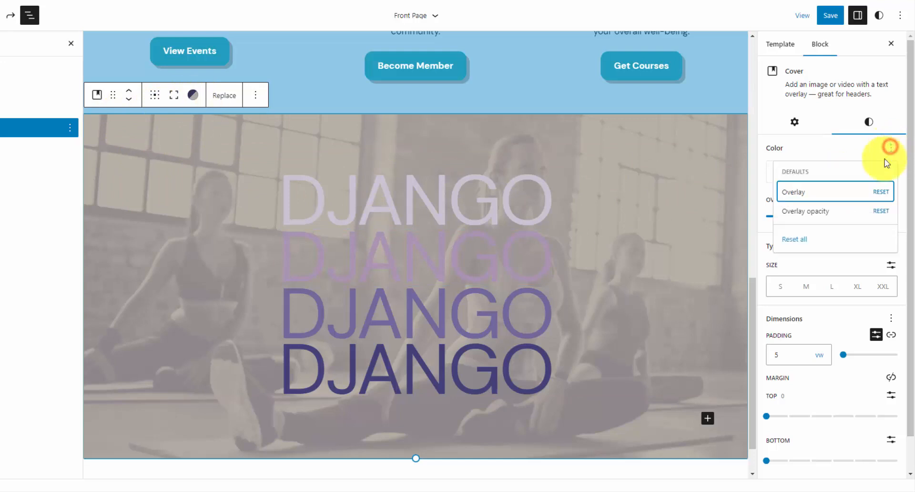
{"action": "left_click", "coordinate": [891, 190]}
{"action": "left_click", "coordinate": [886, 210]}
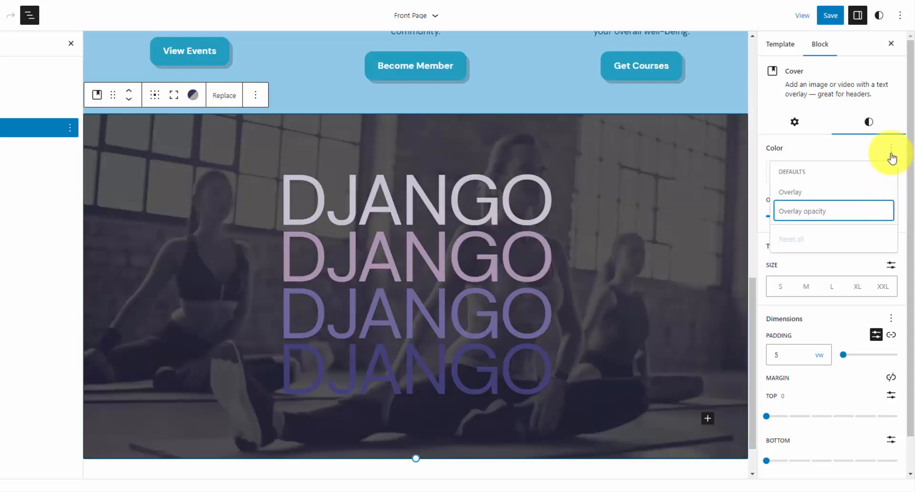
{"action": "left_click", "coordinate": [875, 152]}
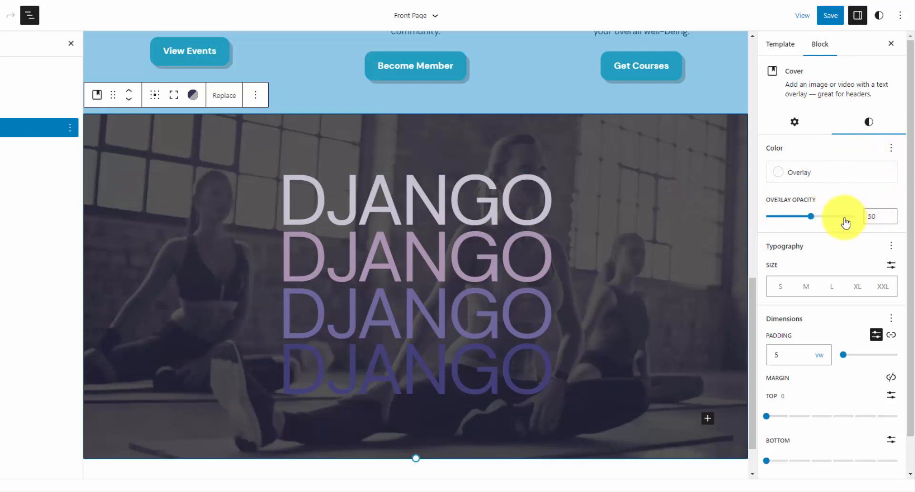
{"action": "left_click_drag", "start_coordinate": [811, 217], "coordinate": [767, 216]}
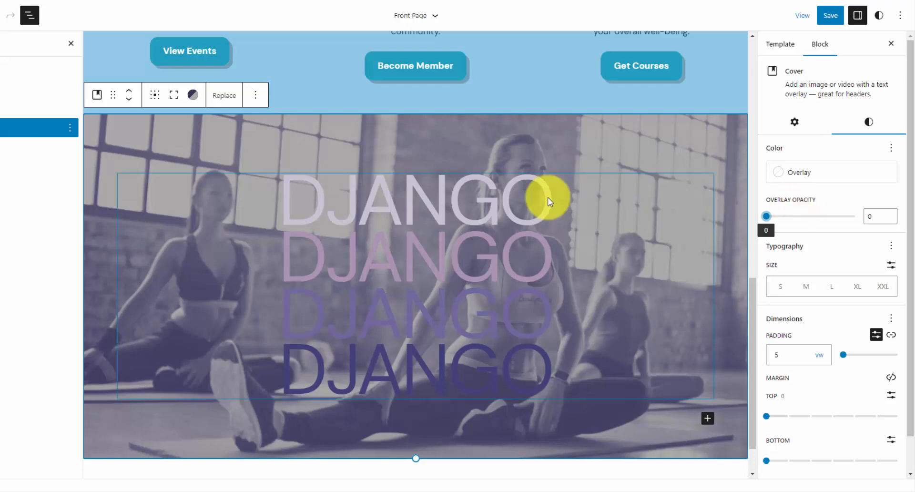
Apply a duotone filter to the cover image with Secondary (023047) shadows and Primary (8ECAE6) highlights
{"action": "left_click", "coordinate": [194, 95]}
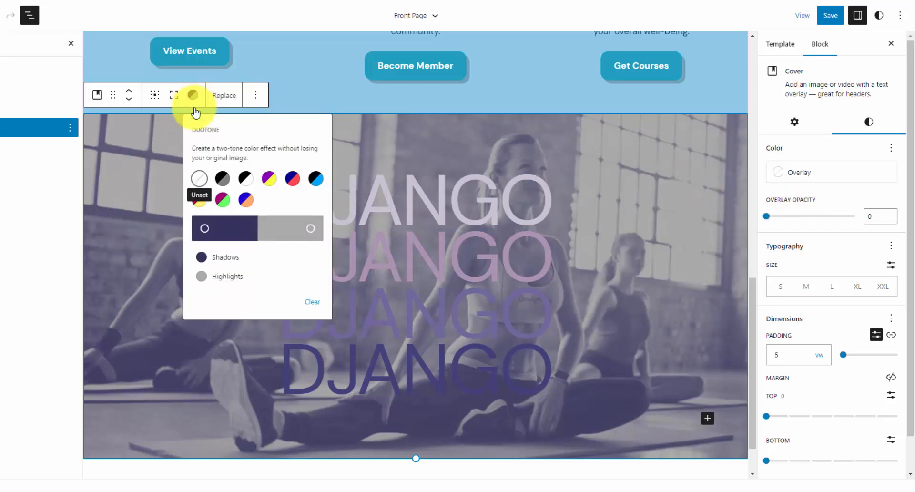
{"action": "left_click", "coordinate": [249, 262]}
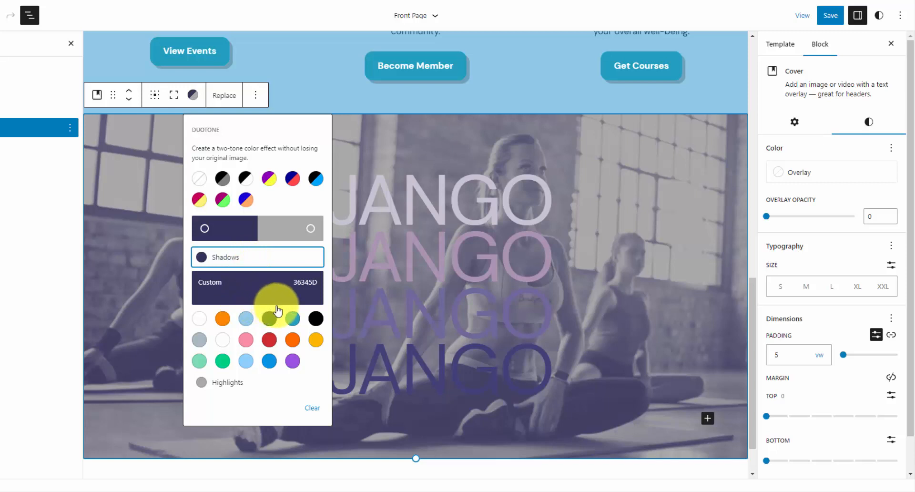
{"action": "left_click", "coordinate": [269, 319]}
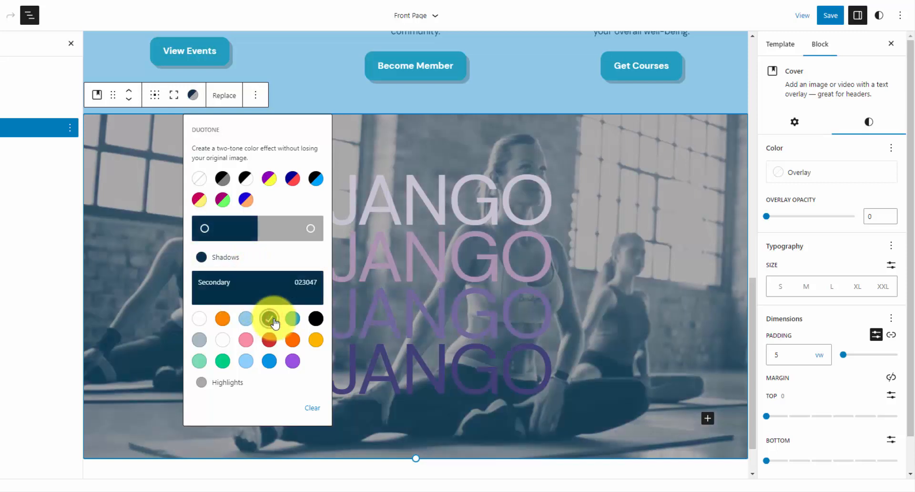
{"action": "left_click", "coordinate": [235, 382]}
{"action": "scroll", "coordinate": [245, 381], "scroll_direction": "down", "scroll_amount": 1}
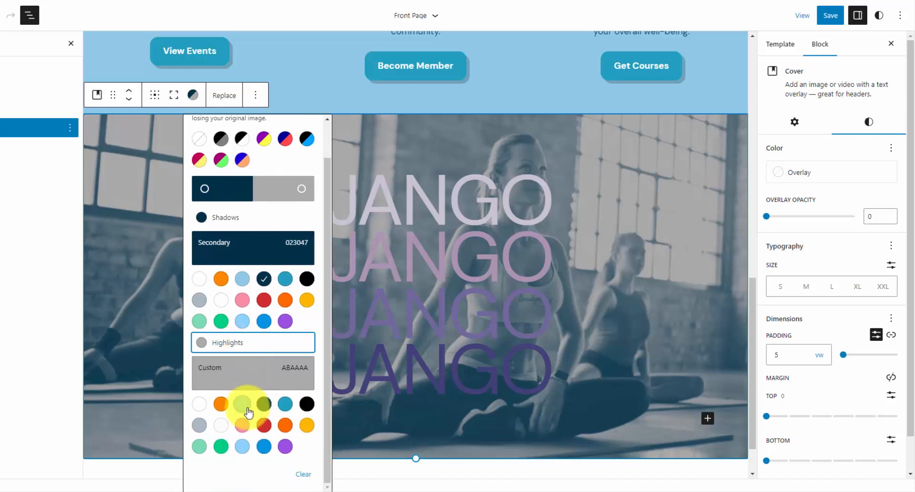
{"action": "left_click", "coordinate": [244, 407]}
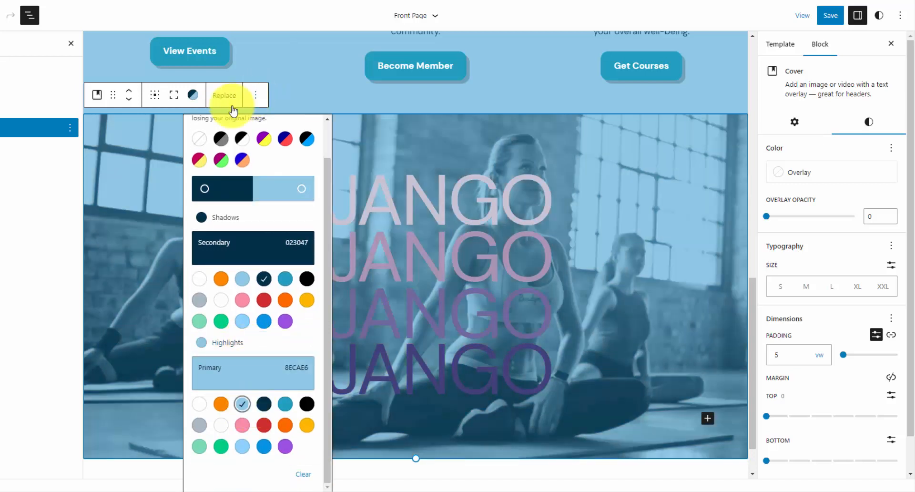
{"action": "left_click", "coordinate": [153, 142]}
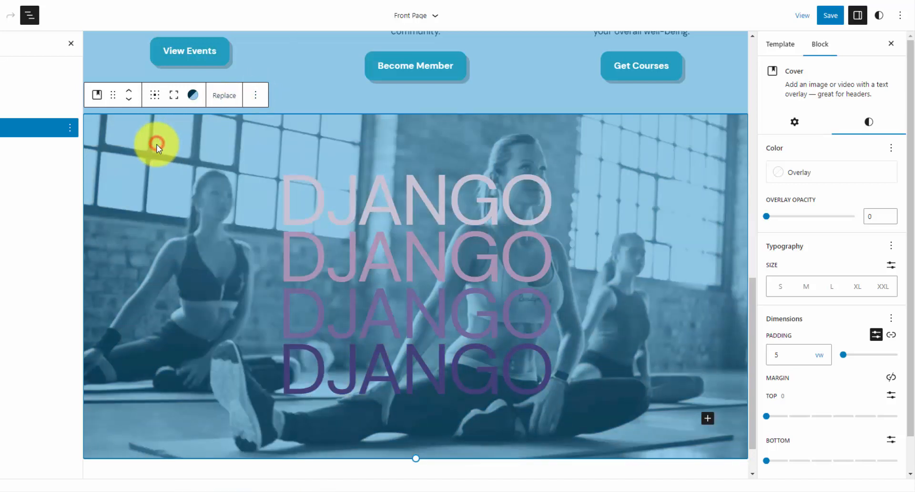
Move the cover image's focal point to 66% left and 32% top
{"action": "left_click", "coordinate": [795, 128]}
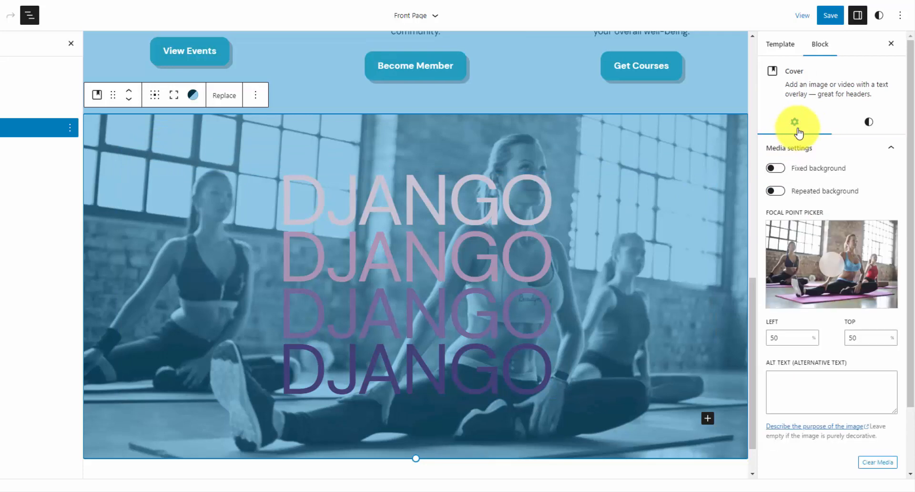
{"action": "left_click", "coordinate": [854, 251]}
{"action": "left_click_drag", "start_coordinate": [853, 248], "coordinate": [853, 250]}
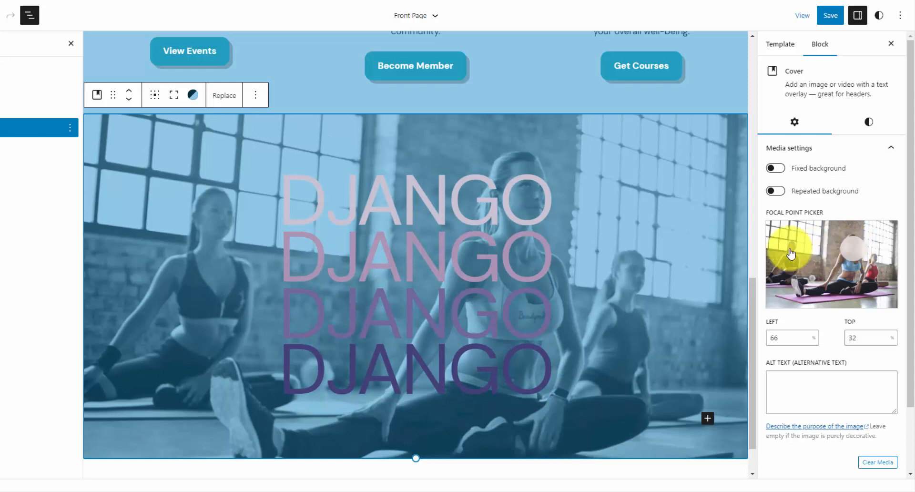
Delete the first three DJANGO paragraphs from the cover's Stack, keeping only the last one
{"action": "left_click", "coordinate": [460, 210]}
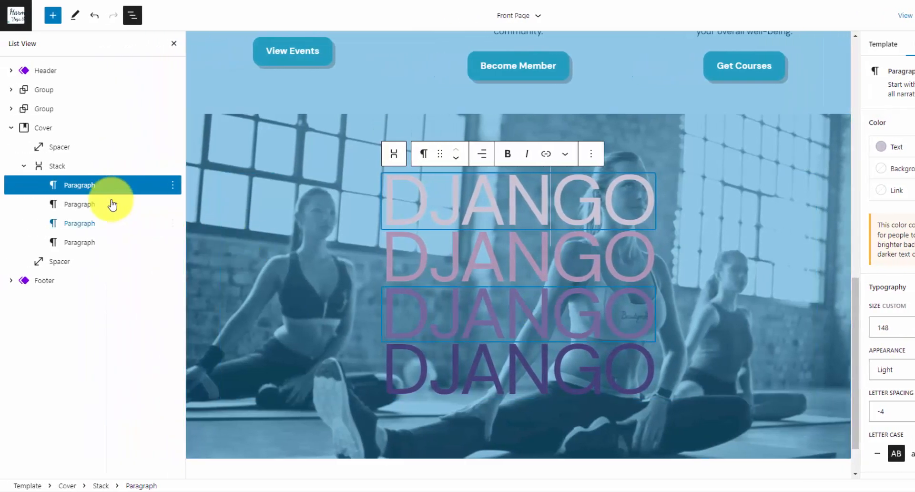
{"action": "left_click", "coordinate": [79, 230], "text": "shift"}
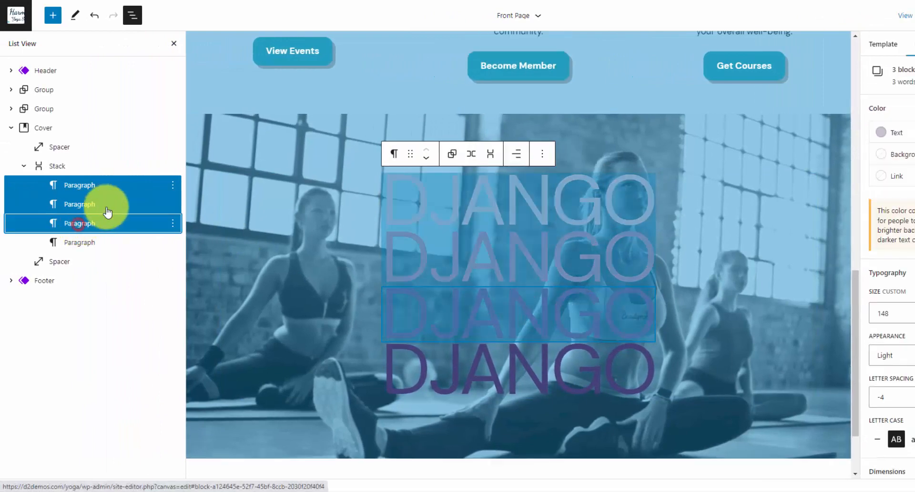
{"action": "left_click", "coordinate": [172, 185]}
{"action": "left_click", "coordinate": [198, 450]}
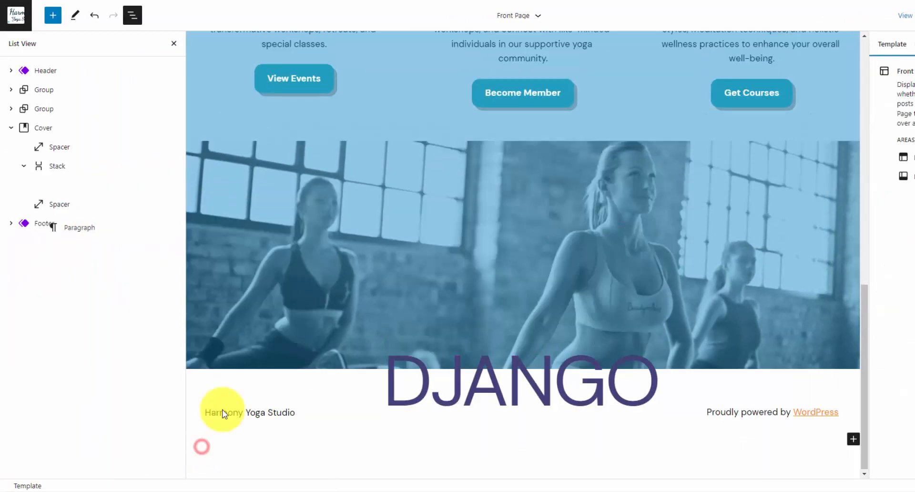
Replace the remaining DJANGO text in the cover with "MEET"
{"action": "left_click", "coordinate": [494, 251]}
{"action": "double_click", "coordinate": [549, 289]}
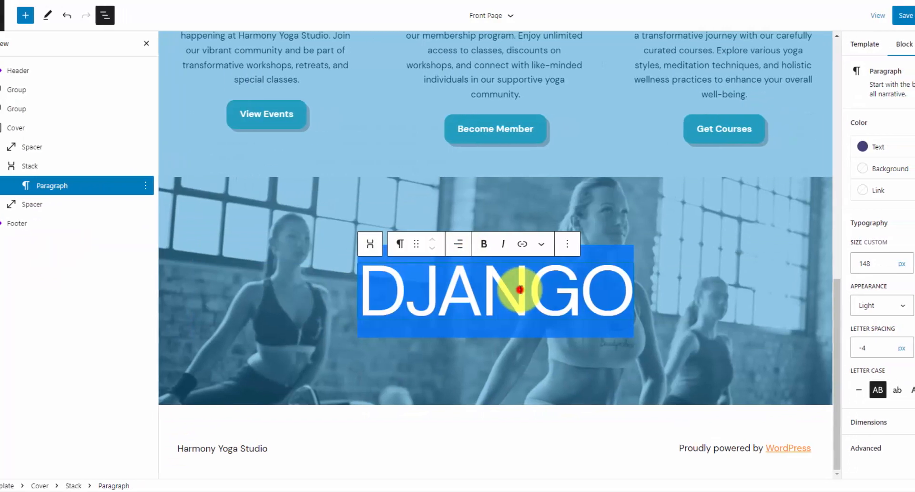
{"action": "type", "text": "MEET"}
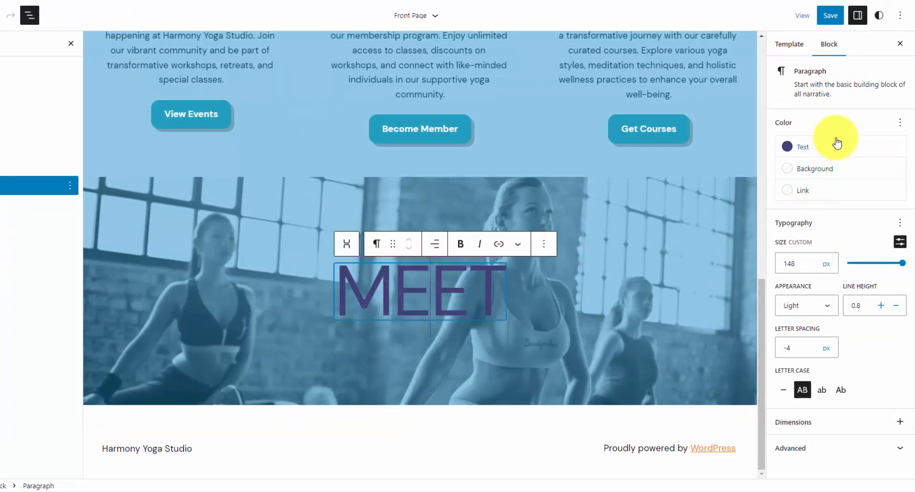
Set the MEET paragraph's text color to Secondary (023047) and its appearance to Extra Bold
{"action": "left_click", "coordinate": [789, 147]}
{"action": "left_click", "coordinate": [699, 211]}
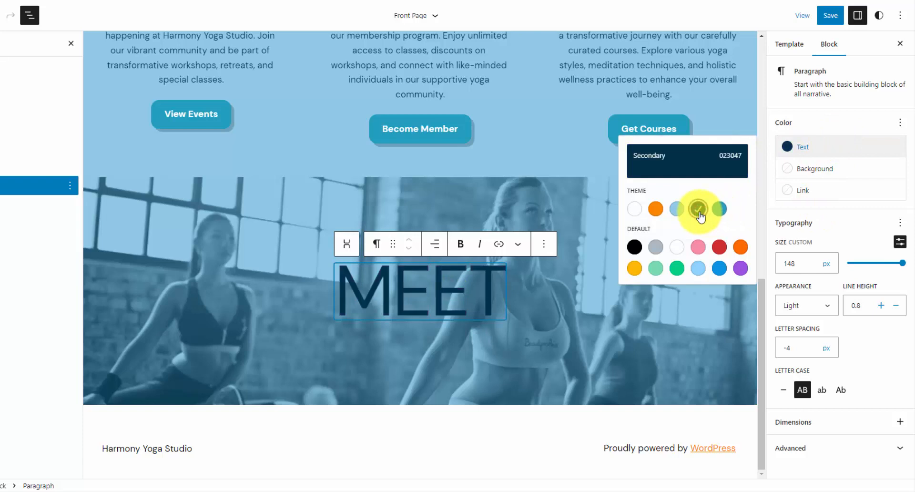
{"action": "left_click", "coordinate": [819, 297]}
{"action": "left_click", "coordinate": [828, 309]}
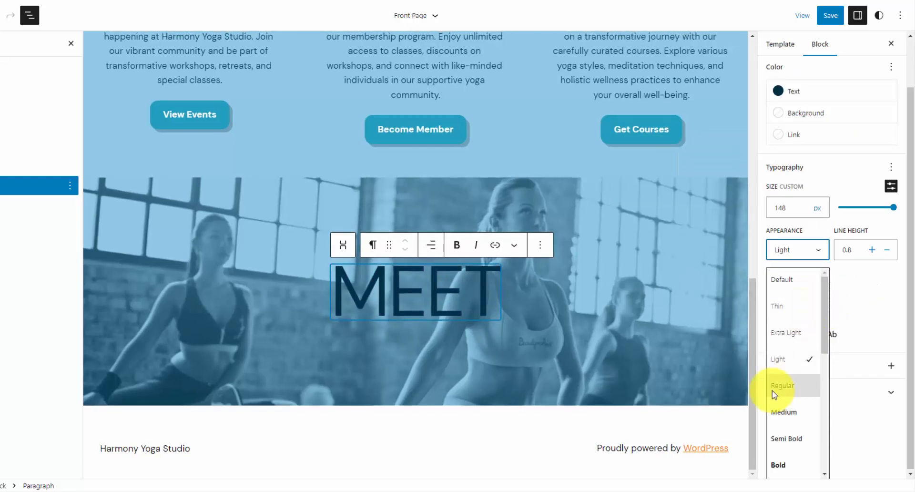
{"action": "scroll", "coordinate": [787, 382], "scroll_direction": "down", "scroll_amount": 3}
{"action": "left_click", "coordinate": [790, 385]}
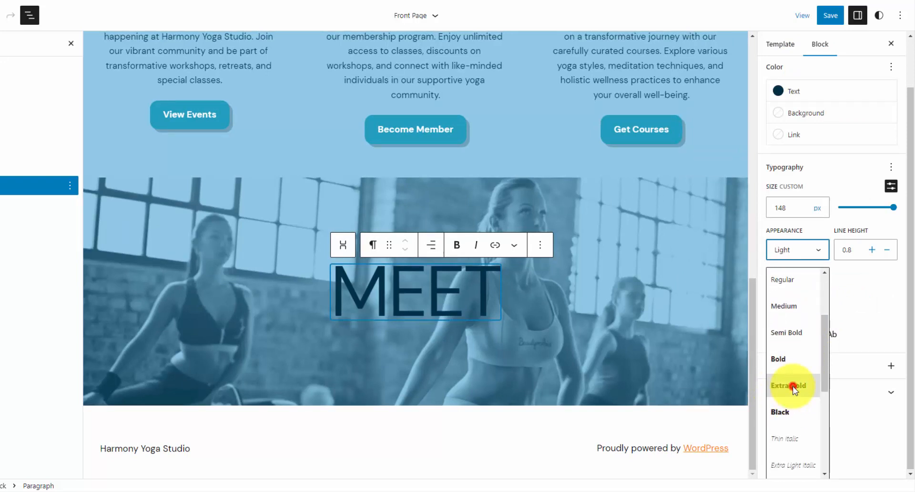
{"action": "left_click", "coordinate": [461, 290]}
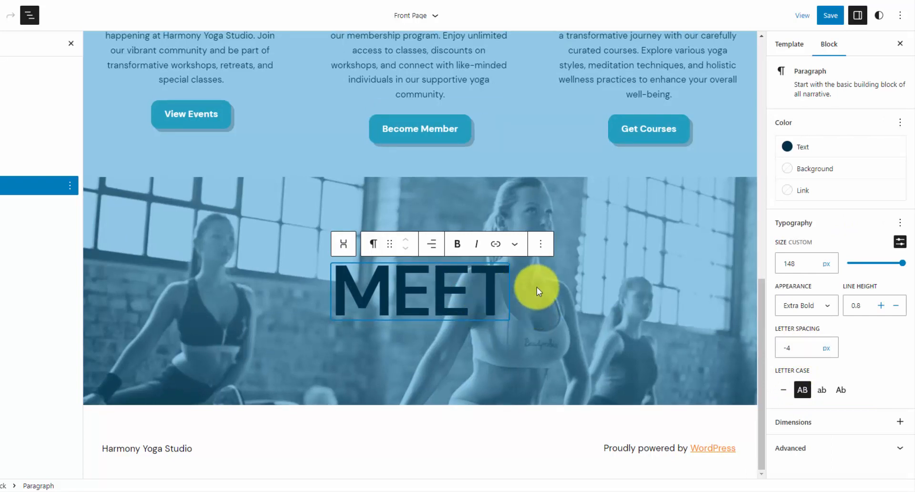
Duplicate the MEET paragraph twice so the Stack holds three identical lines
{"action": "left_click", "coordinate": [545, 250]}
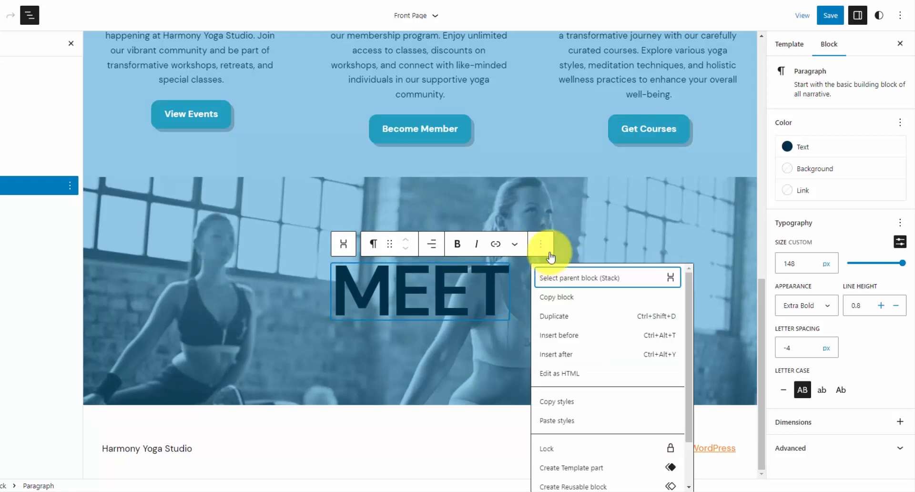
{"action": "left_click", "coordinate": [574, 317]}
{"action": "left_click", "coordinate": [539, 275]}
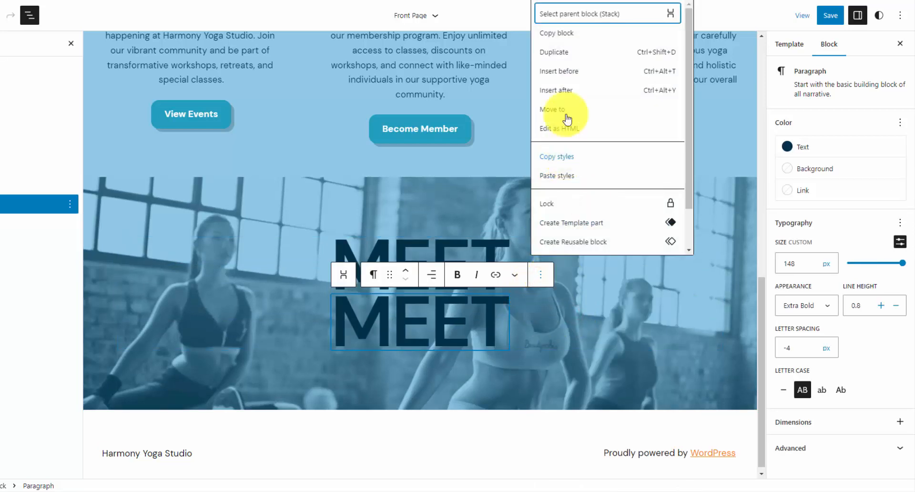
{"action": "left_click", "coordinate": [556, 52]}
Change the second MEET line to "THE" and the third to "TEAM"
{"action": "left_click", "coordinate": [396, 314]}
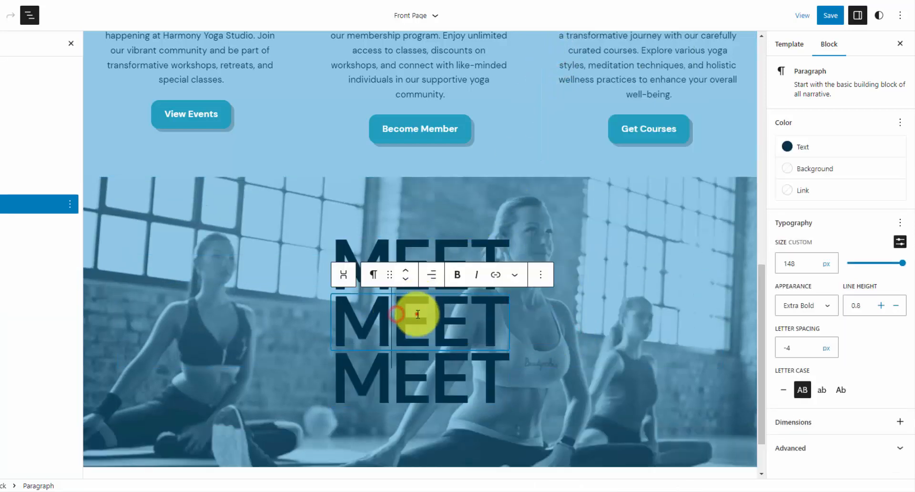
{"action": "double_click", "coordinate": [417, 314]}
{"action": "key", "text": "BackSpace"}
{"action": "type", "text": "THE"}
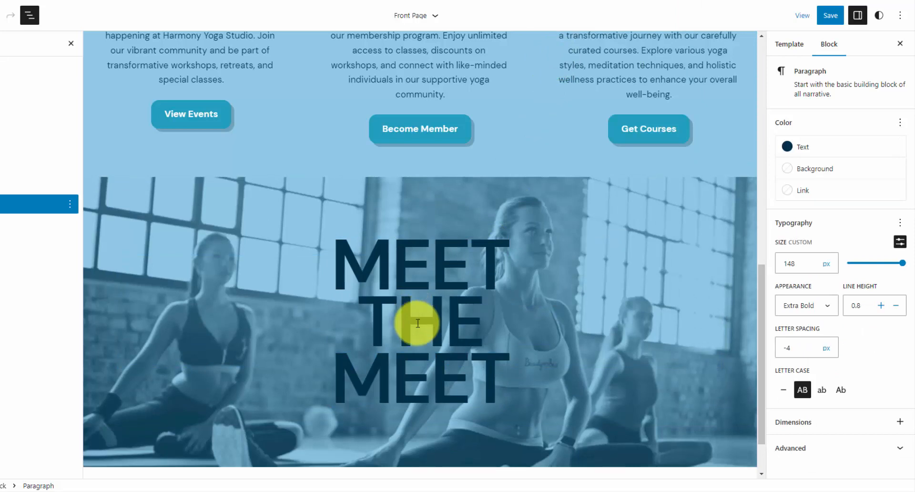
{"action": "double_click", "coordinate": [439, 366]}
{"action": "type", "text": "TEAM"}
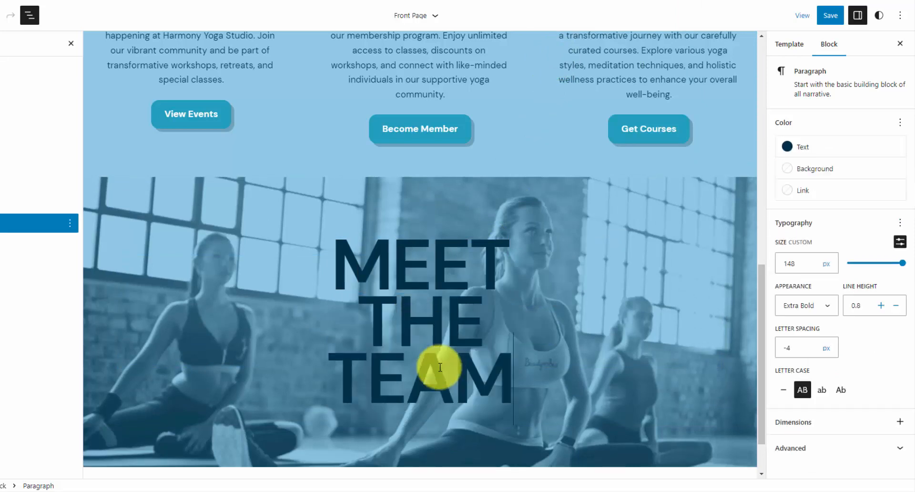
Add a Buttons block below the TEAM line and label its button "About Us"
{"action": "key", "text": "Return"}
{"action": "type", "text": "/but"}
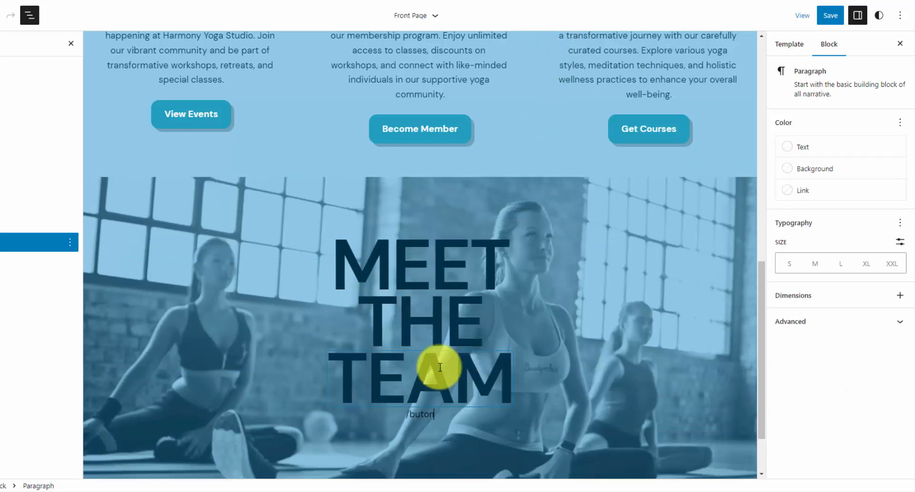
{"action": "left_click", "coordinate": [479, 391]}
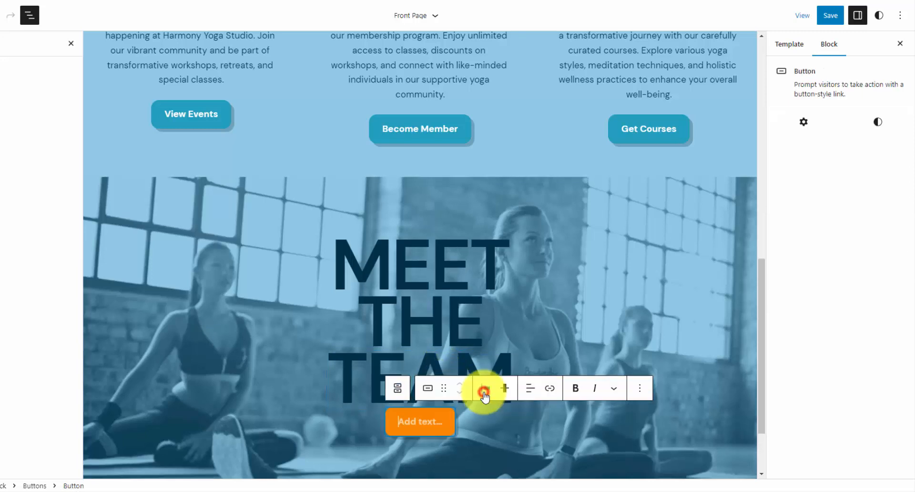
{"action": "type", "text": "About Us"}
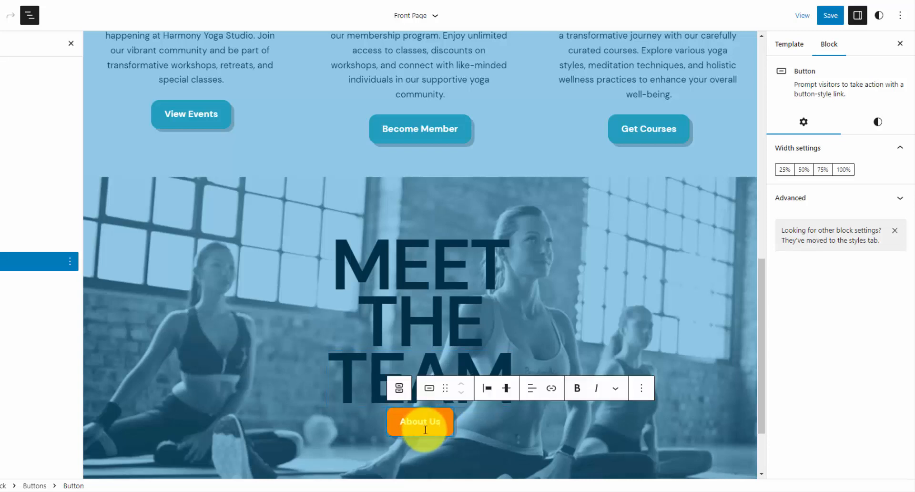
Insert a Spacer block between the THE and TEAM lines in the cover's Stack
{"action": "left_click", "coordinate": [373, 361]}
{"action": "left_click", "coordinate": [522, 365]}
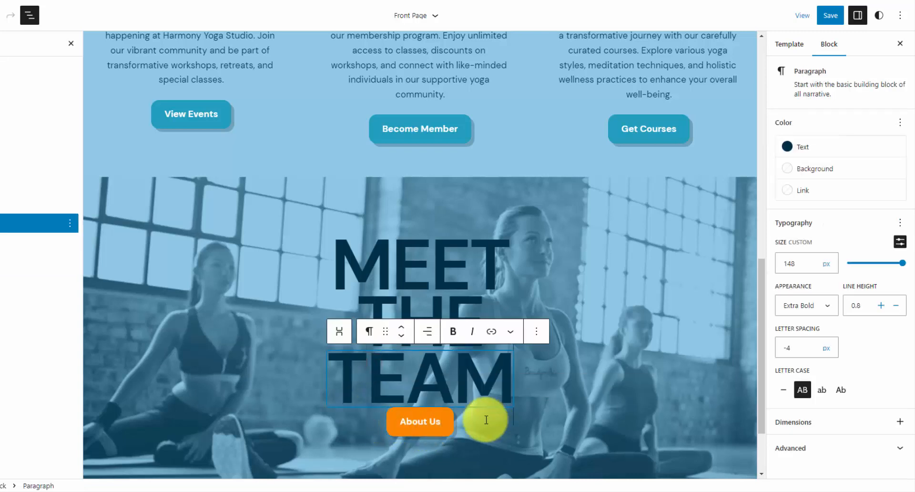
{"action": "left_click", "coordinate": [544, 383]}
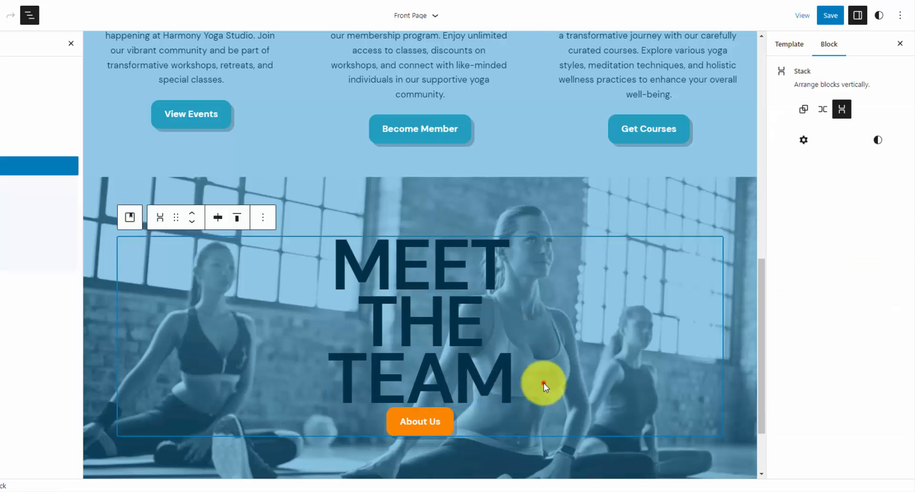
{"action": "left_click", "coordinate": [470, 422]}
{"action": "left_click", "coordinate": [521, 388]}
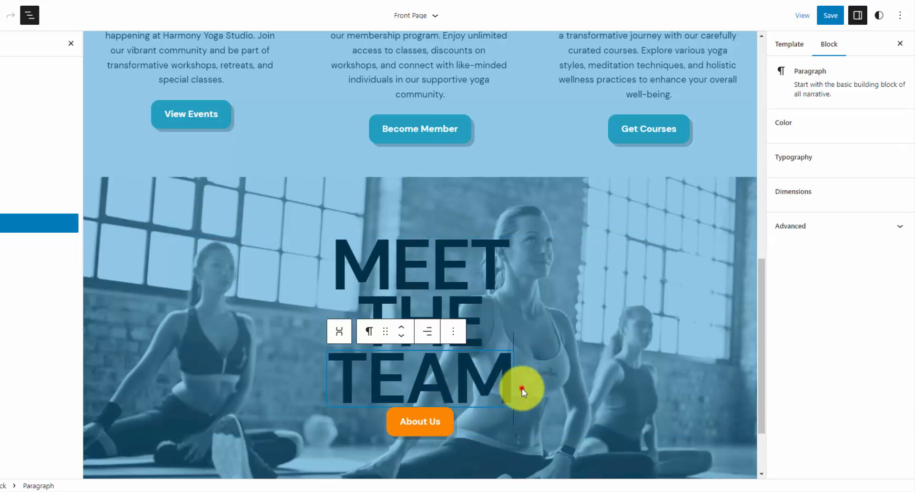
{"action": "left_click", "coordinate": [500, 393]}
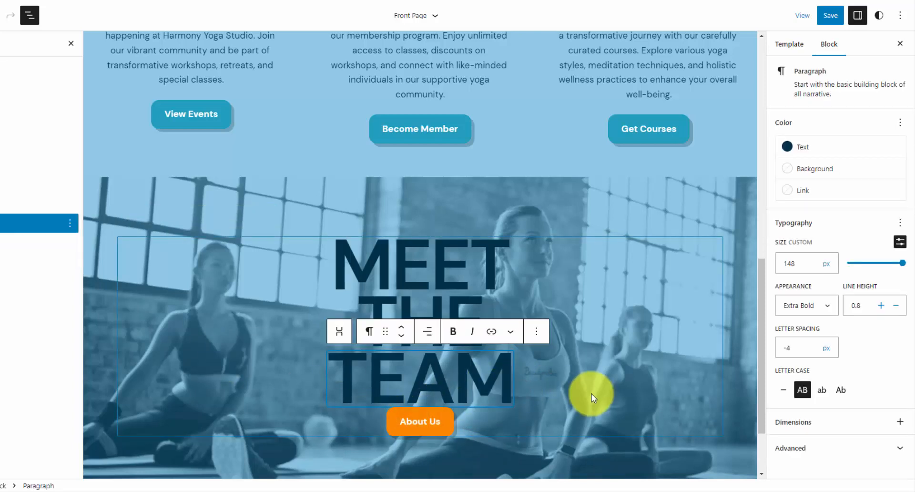
{"action": "left_click", "coordinate": [537, 382]}
{"action": "left_click", "coordinate": [505, 380]}
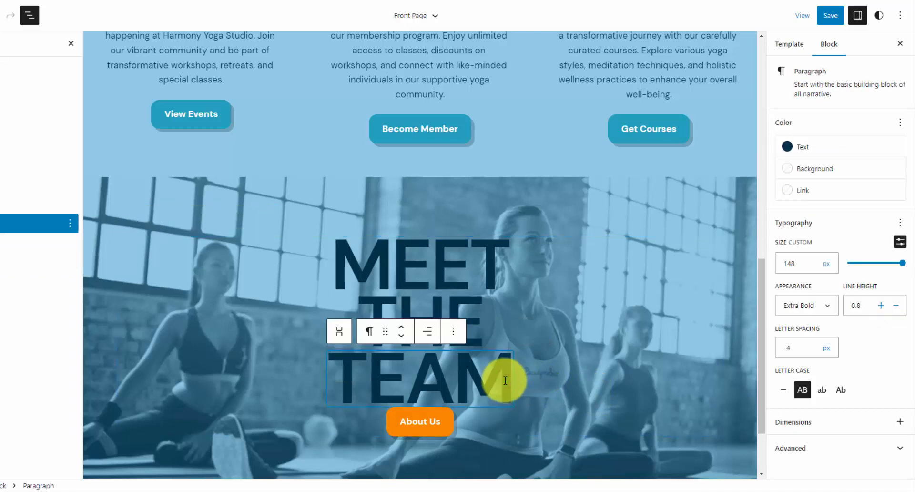
{"action": "key", "text": "Return"}
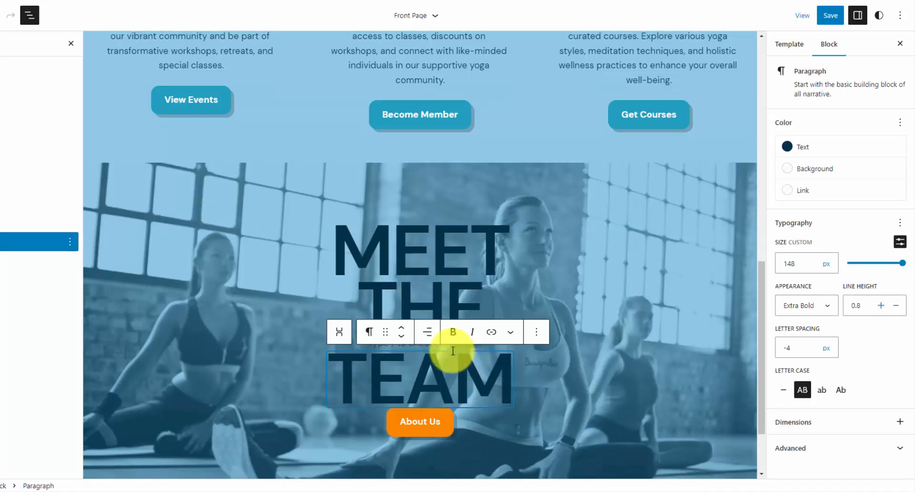
{"action": "key", "text": "Up"}
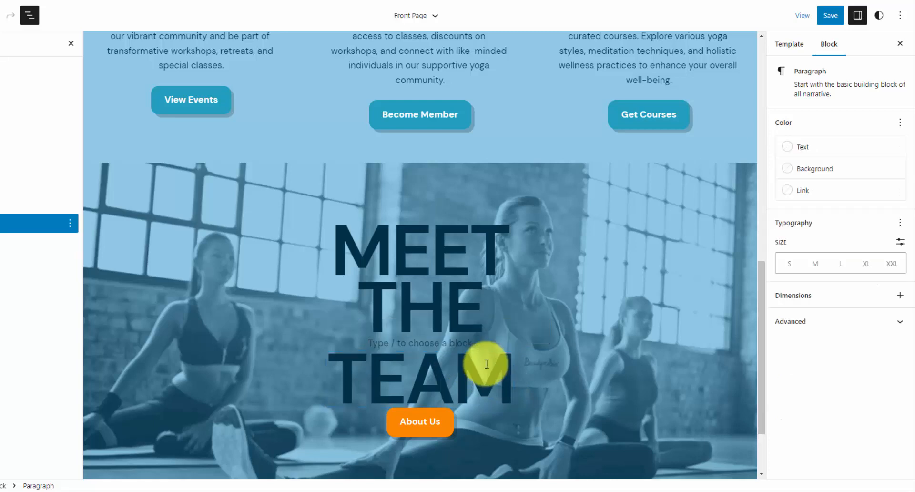
{"action": "type", "text": "/"}
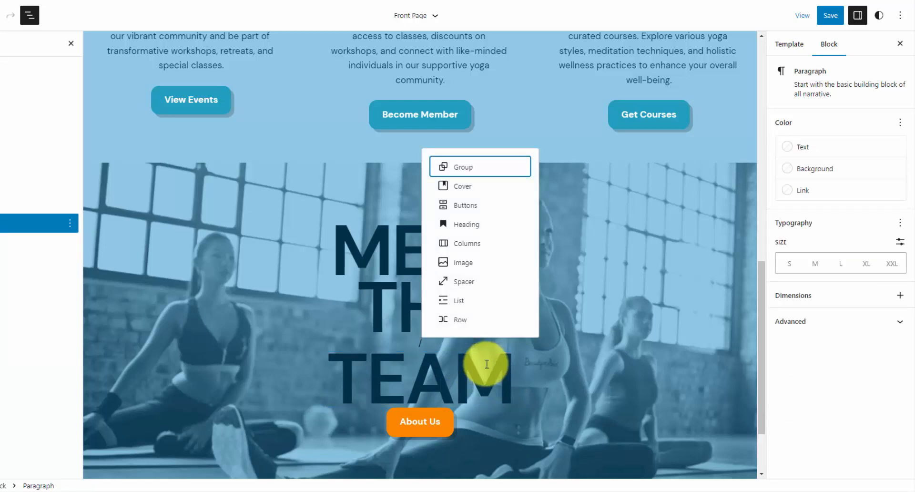
{"action": "type", "text": "sp"}
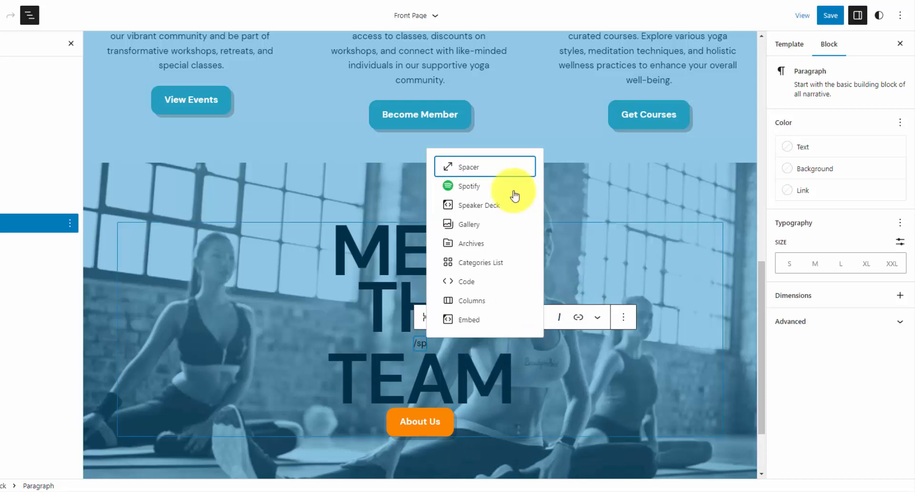
{"action": "left_click", "coordinate": [481, 166]}
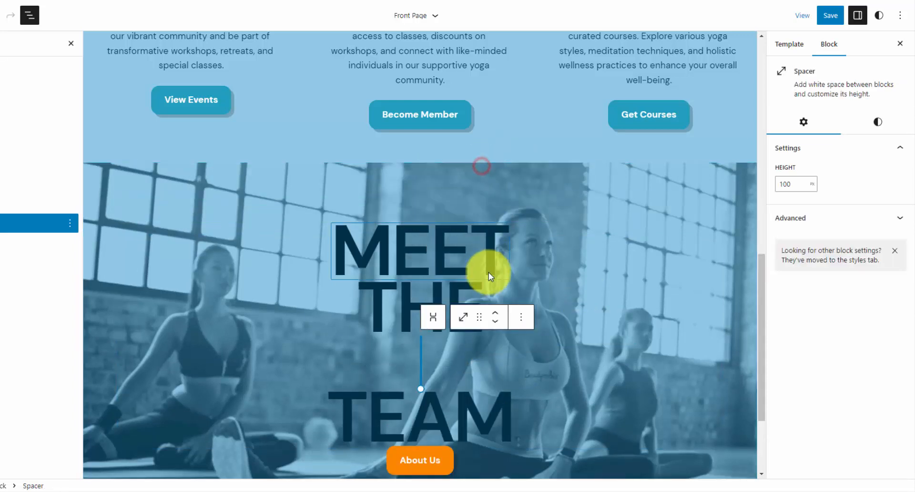
Move the Spacer below the TEAM line, above the About Us button, and set its height to 50 px
{"action": "left_click", "coordinate": [495, 322]}
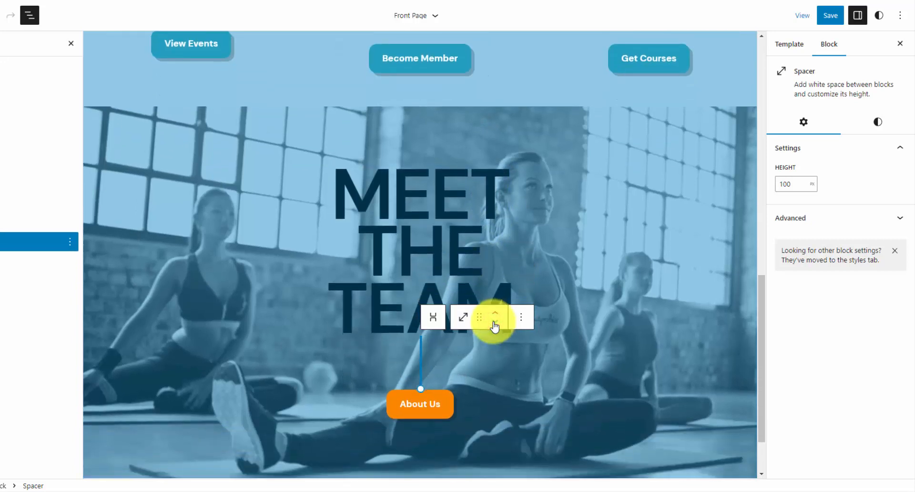
{"action": "left_click", "coordinate": [785, 185]}
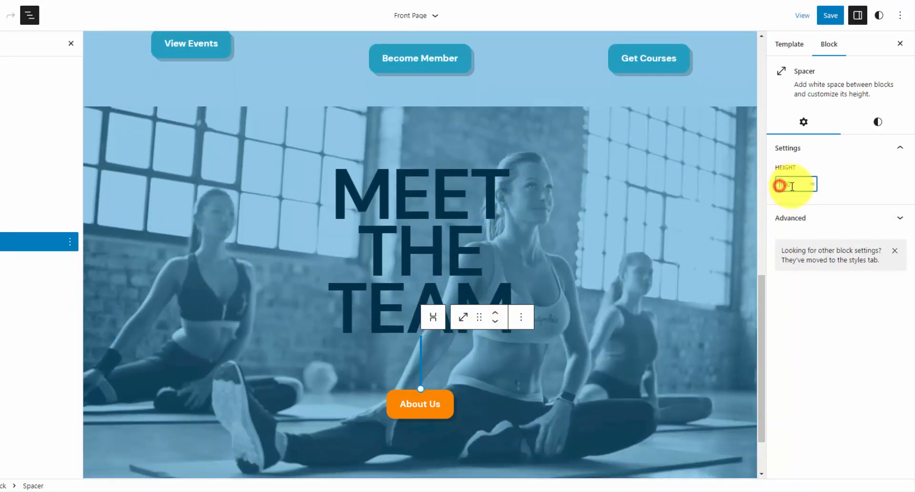
{"action": "left_click_drag", "start_coordinate": [785, 186], "coordinate": [796, 186]}
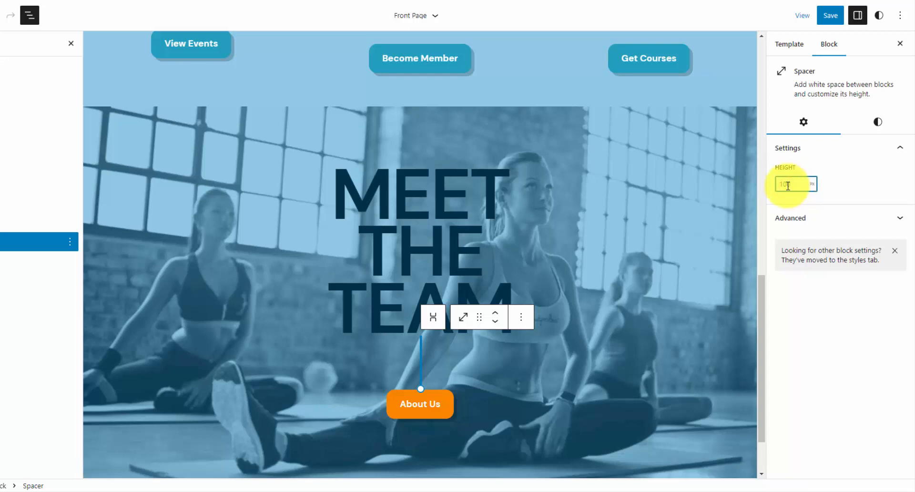
{"action": "type", "text": "50"}
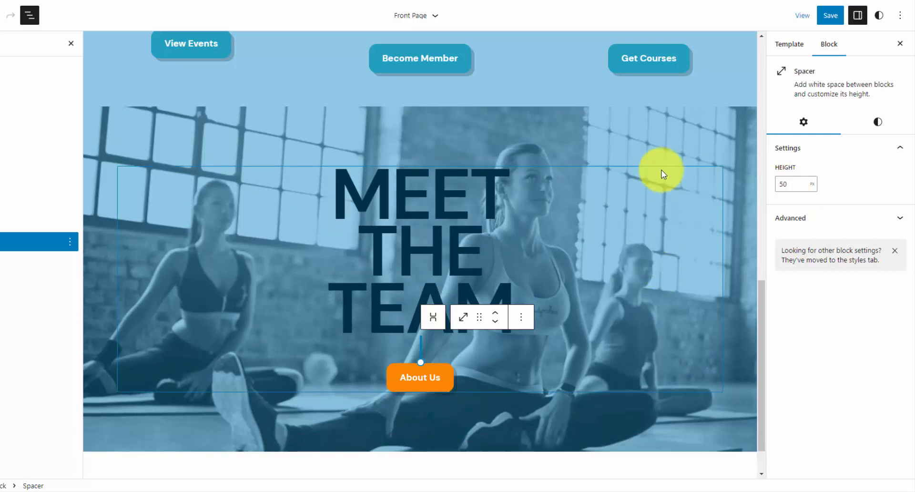
Save the changes to the Front Page template
{"action": "left_click", "coordinate": [830, 18]}
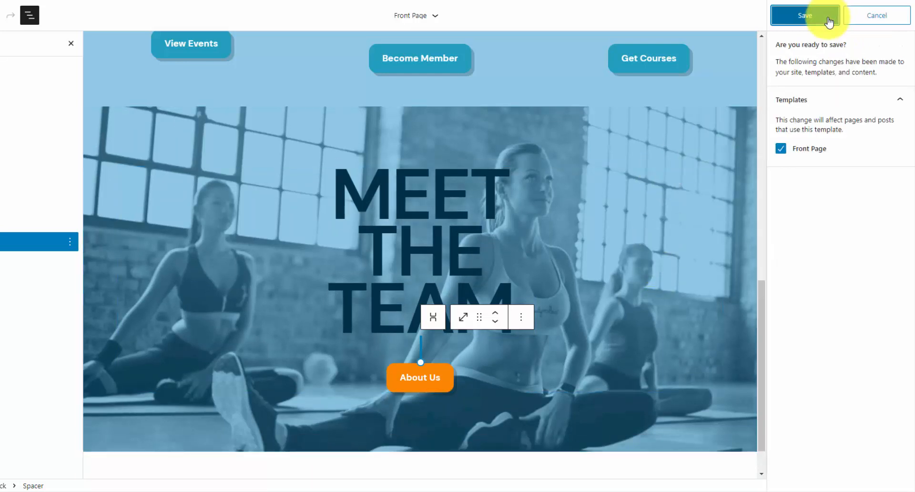
{"action": "left_click", "coordinate": [804, 19]}
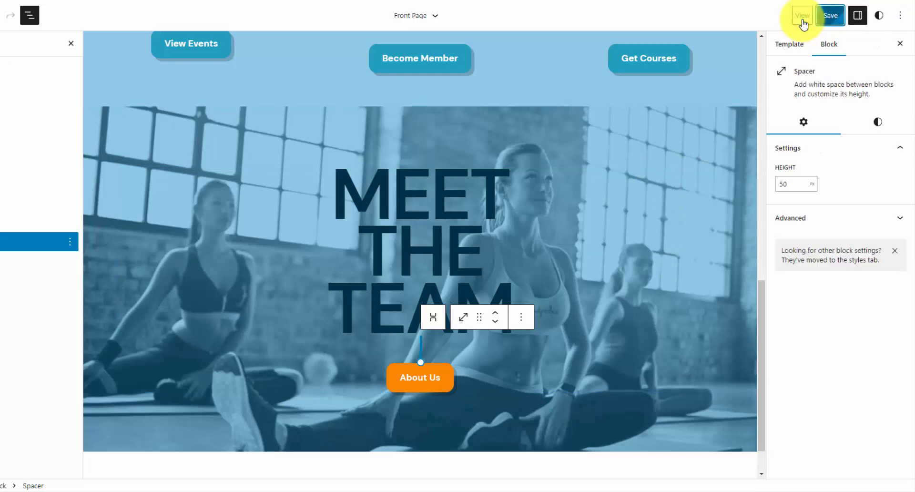
Give the Group inside the Footer template part a Luminous vivid amber background
{"action": "scroll", "coordinate": [650, 355], "scroll_direction": "down", "scroll_amount": 1}
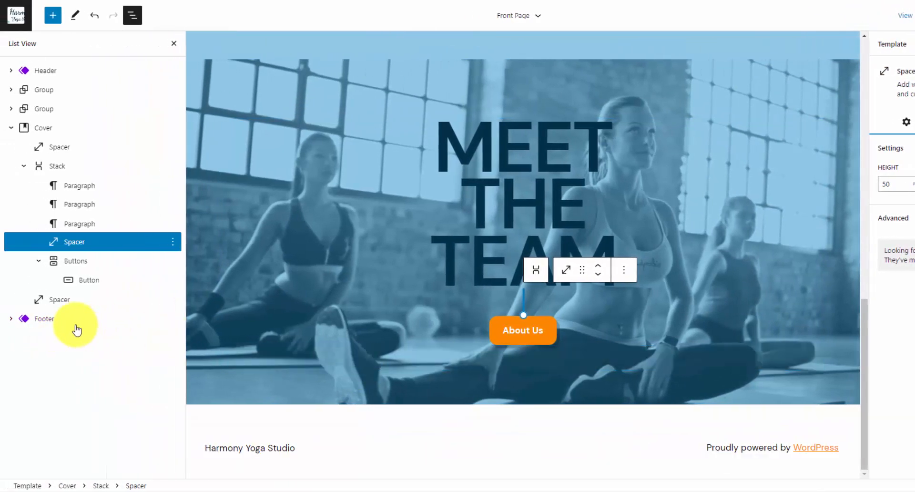
{"action": "left_click", "coordinate": [75, 325]}
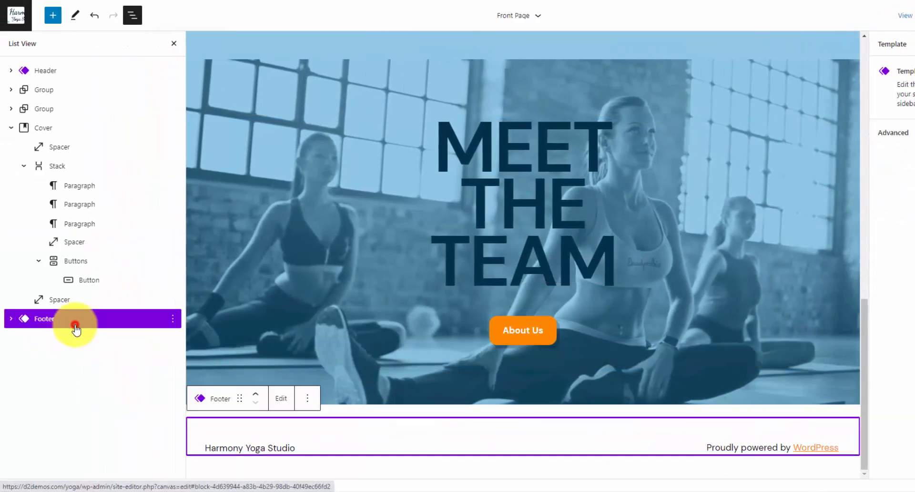
{"action": "left_click", "coordinate": [10, 319]}
{"action": "left_click", "coordinate": [25, 339]}
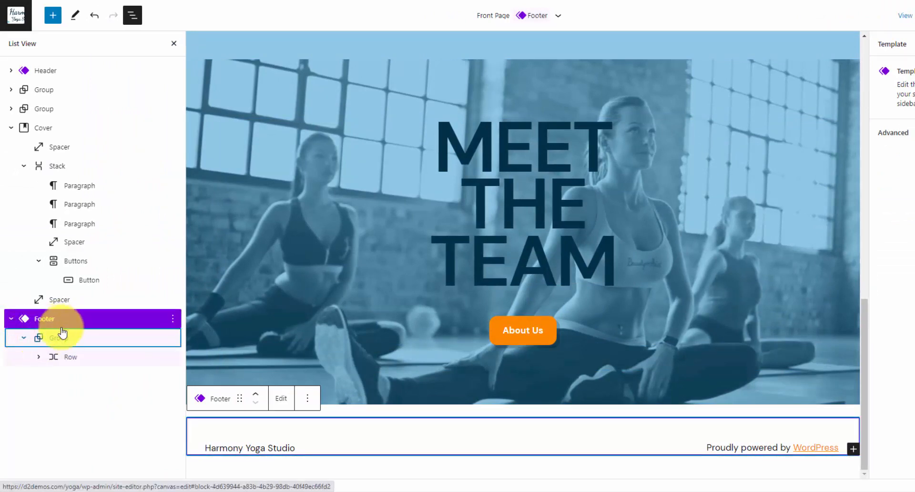
{"action": "left_click", "coordinate": [39, 357]}
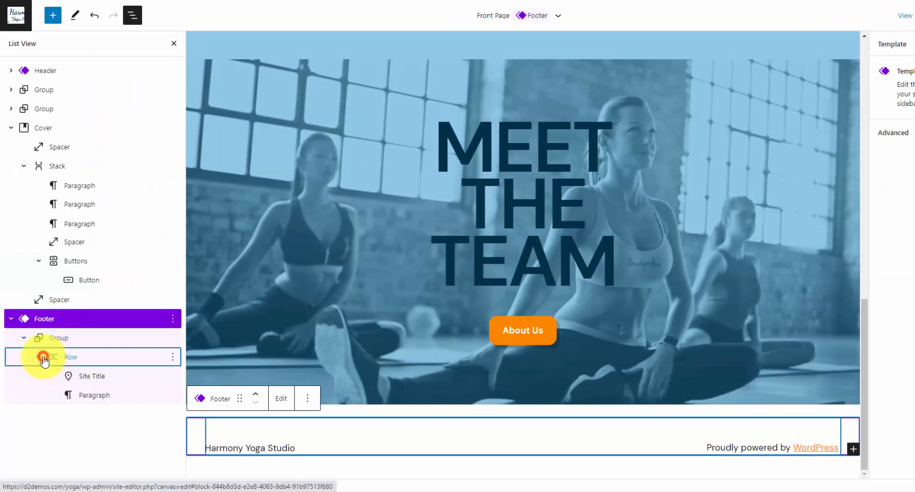
{"action": "left_click", "coordinate": [96, 337]}
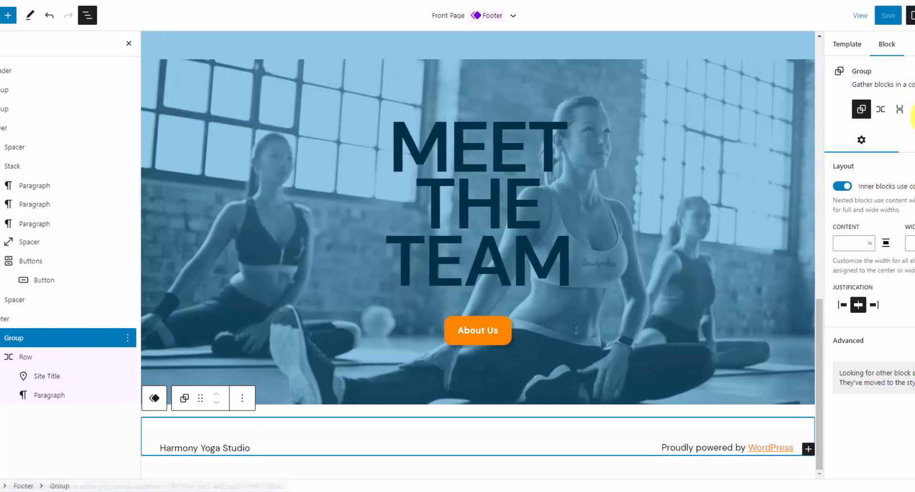
{"action": "left_click", "coordinate": [870, 139]}
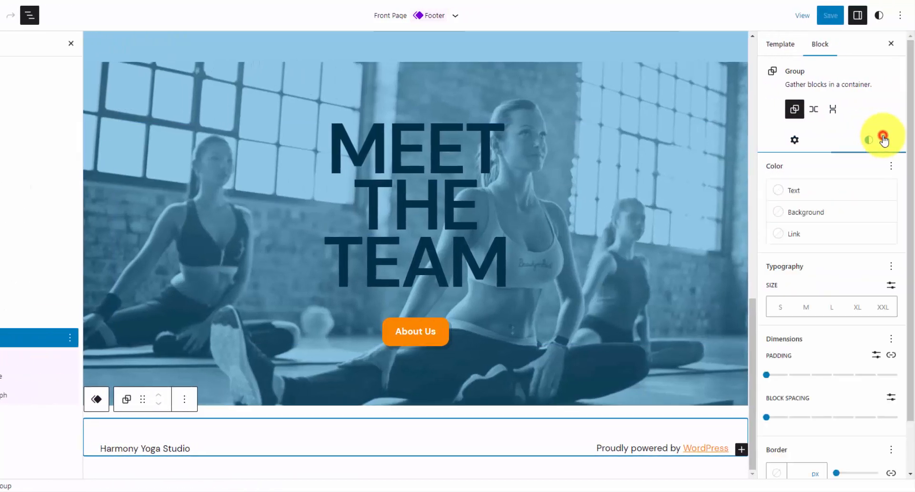
{"action": "left_click", "coordinate": [812, 190]}
{"action": "left_click", "coordinate": [813, 191]}
{"action": "left_click", "coordinate": [805, 212]}
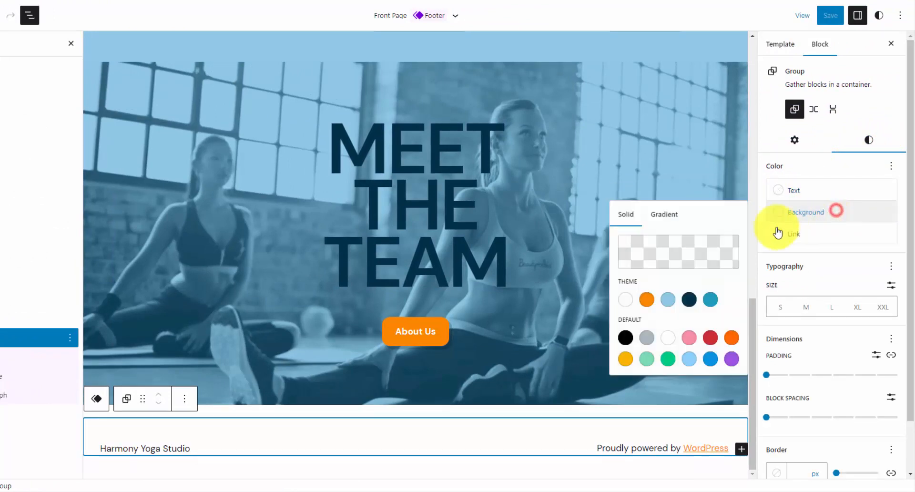
{"action": "left_click", "coordinate": [625, 362]}
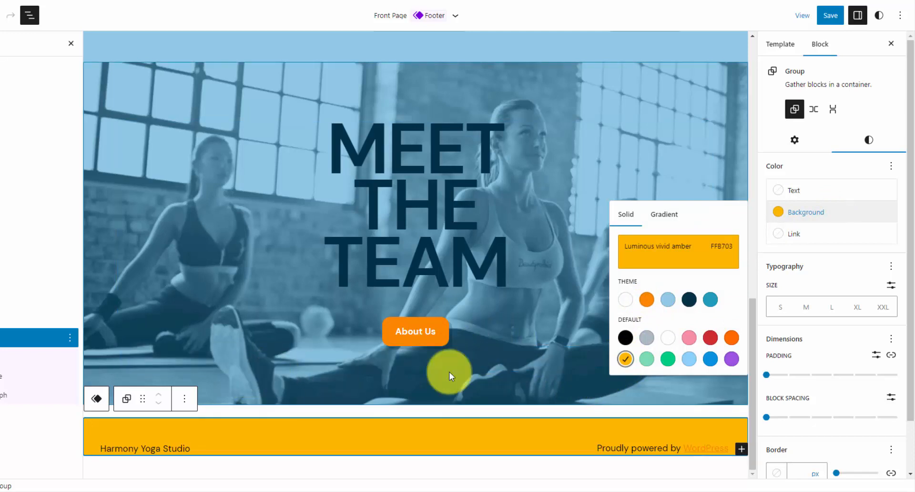
Lower the opacity of the footer Group's background so its colour becomes FFB7033D
{"action": "left_click", "coordinate": [685, 262]}
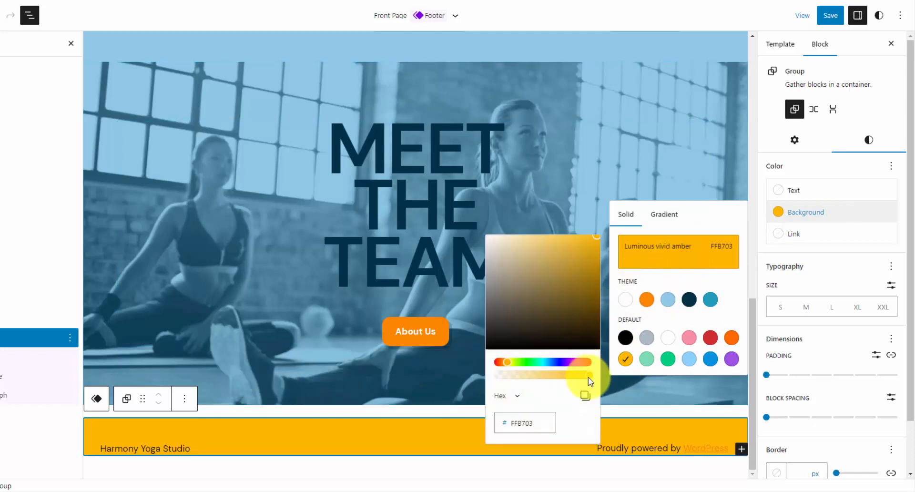
{"action": "left_click_drag", "start_coordinate": [589, 380], "coordinate": [517, 378]}
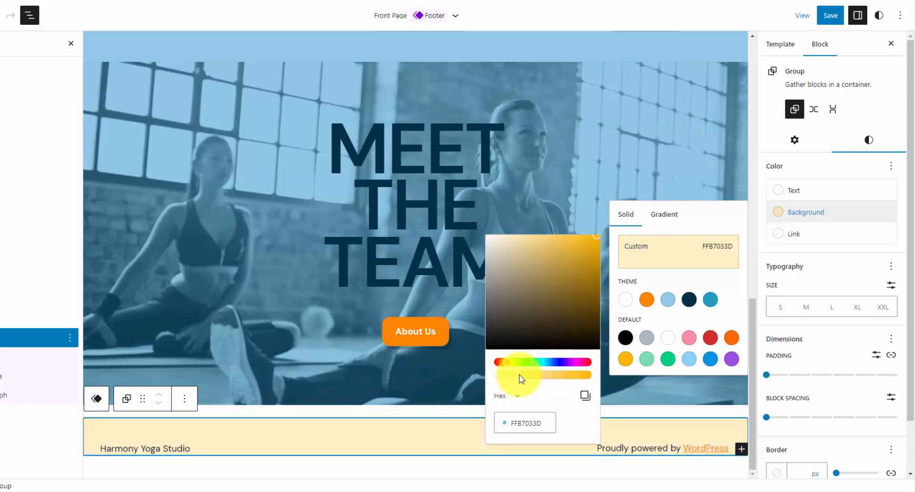
{"action": "left_click", "coordinate": [871, 170]}
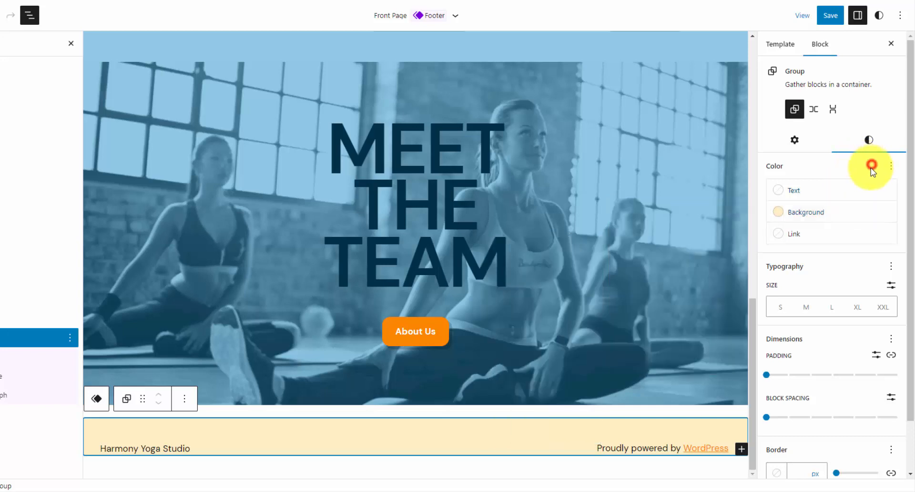
Unlink the footer Group's padding sides and set the top and bottom padding to 3
{"action": "left_click", "coordinate": [891, 355]}
{"action": "scroll", "coordinate": [857, 377], "scroll_direction": "down", "scroll_amount": 2}
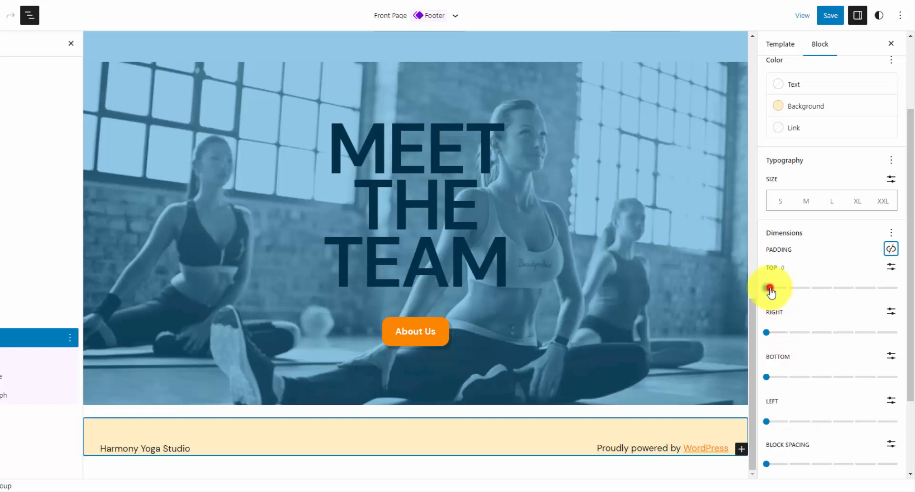
{"action": "left_click_drag", "start_coordinate": [770, 288], "coordinate": [833, 298]}
{"action": "scroll", "coordinate": [831, 302], "scroll_direction": "down", "scroll_amount": 1}
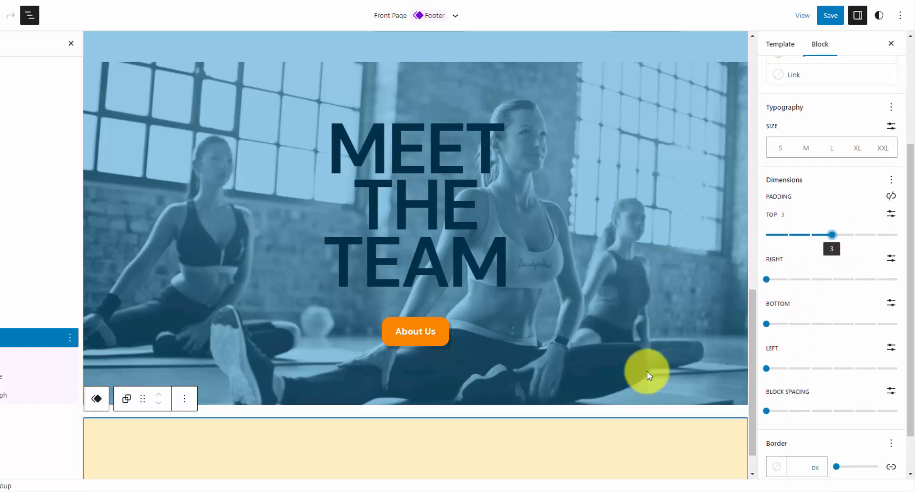
{"action": "scroll", "coordinate": [639, 367], "scroll_direction": "down", "scroll_amount": 1}
{"action": "left_click", "coordinate": [772, 324]}
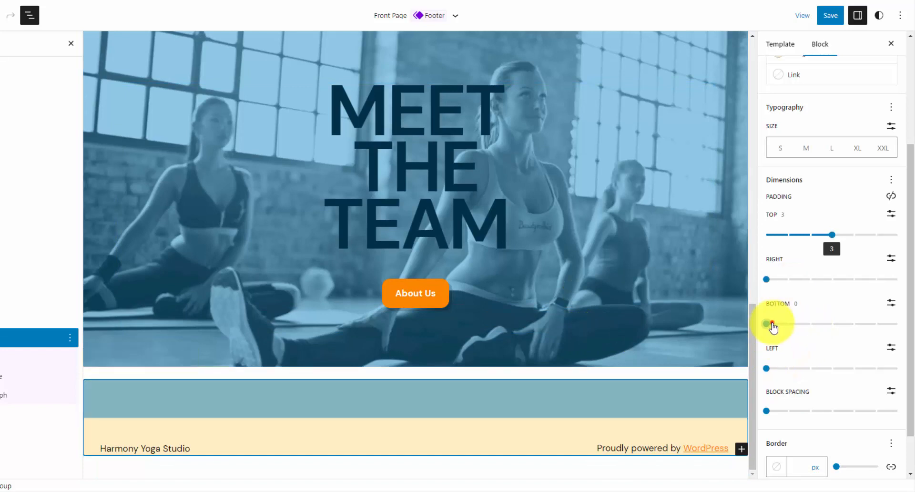
{"action": "left_click_drag", "start_coordinate": [773, 326], "coordinate": [830, 327]}
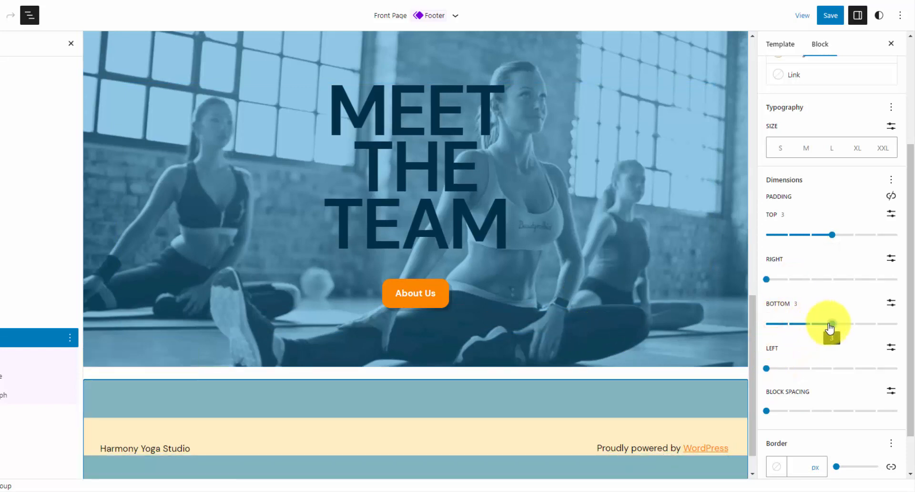
Set the footer Group's right and left padding to 2
{"action": "left_click_drag", "start_coordinate": [767, 280], "coordinate": [809, 286]}
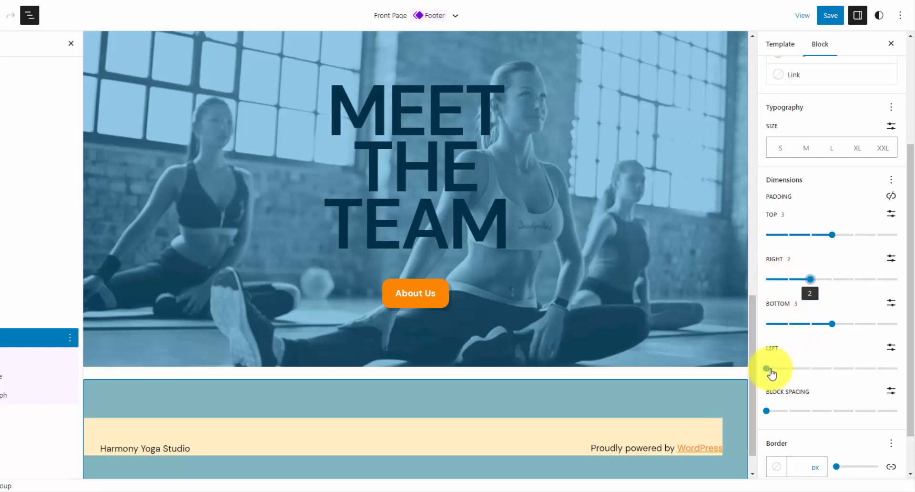
{"action": "left_click_drag", "start_coordinate": [768, 370], "coordinate": [811, 371]}
{"action": "scroll", "coordinate": [588, 310], "scroll_direction": "down", "scroll_amount": 1}
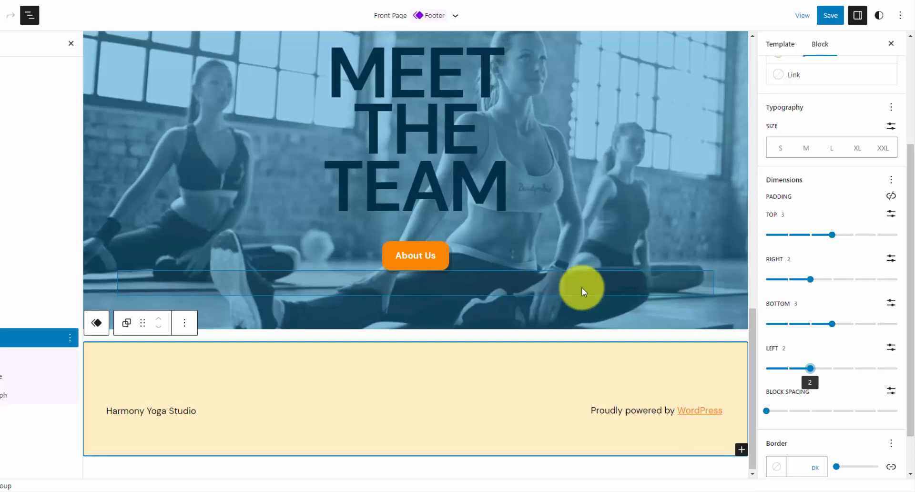
{"action": "scroll", "coordinate": [582, 287], "scroll_direction": "up", "scroll_amount": 1}
{"action": "scroll", "coordinate": [584, 279], "scroll_direction": "up", "scroll_amount": 1}
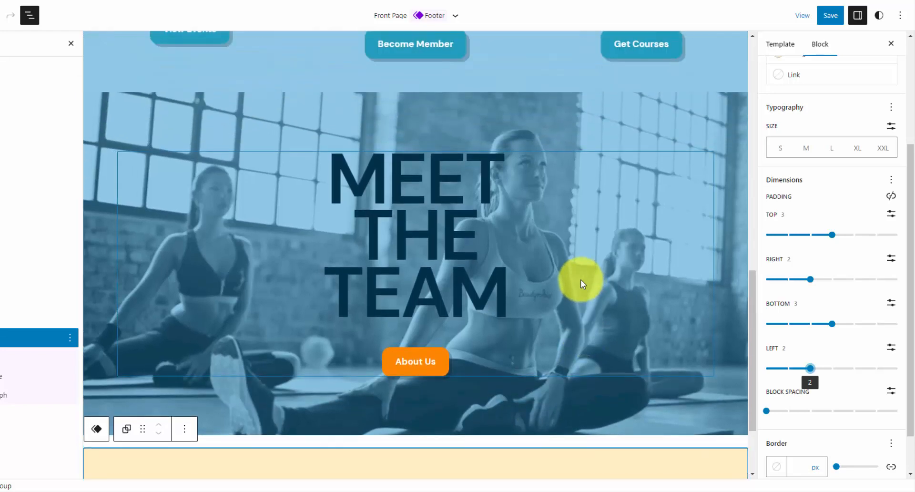
{"action": "scroll", "coordinate": [302, 334], "scroll_direction": "down", "scroll_amount": 2}
{"action": "scroll", "coordinate": [328, 312], "scroll_direction": "up", "scroll_amount": 5}
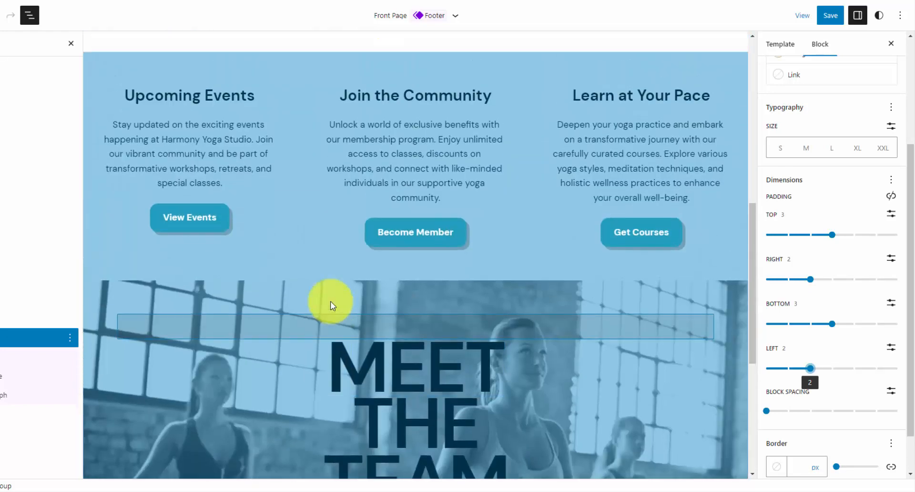
{"action": "scroll", "coordinate": [335, 298], "scroll_direction": "down", "scroll_amount": 3}
{"action": "scroll", "coordinate": [337, 294], "scroll_direction": "down", "scroll_amount": 2}
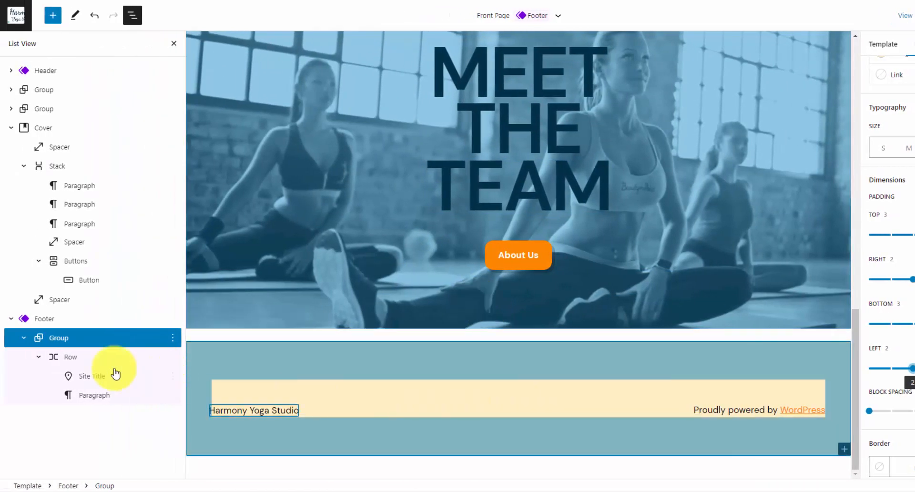
Insert a Columns block with three equal columns before the Row in the footer Group
{"action": "left_click", "coordinate": [66, 359]}
{"action": "left_click", "coordinate": [38, 357]}
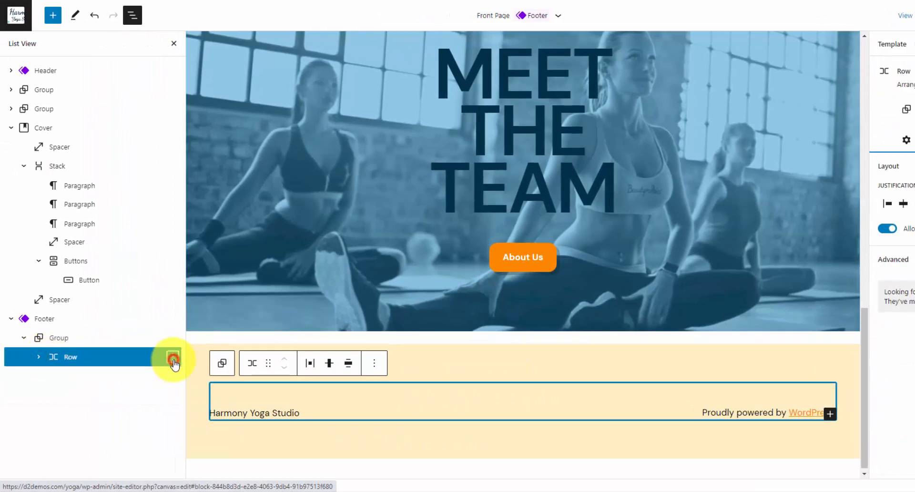
{"action": "left_click", "coordinate": [174, 360]}
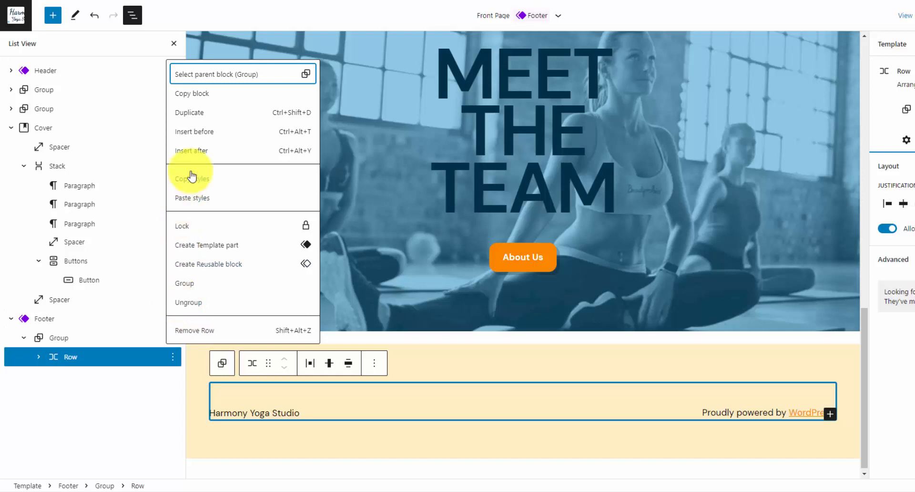
{"action": "left_click", "coordinate": [204, 134]}
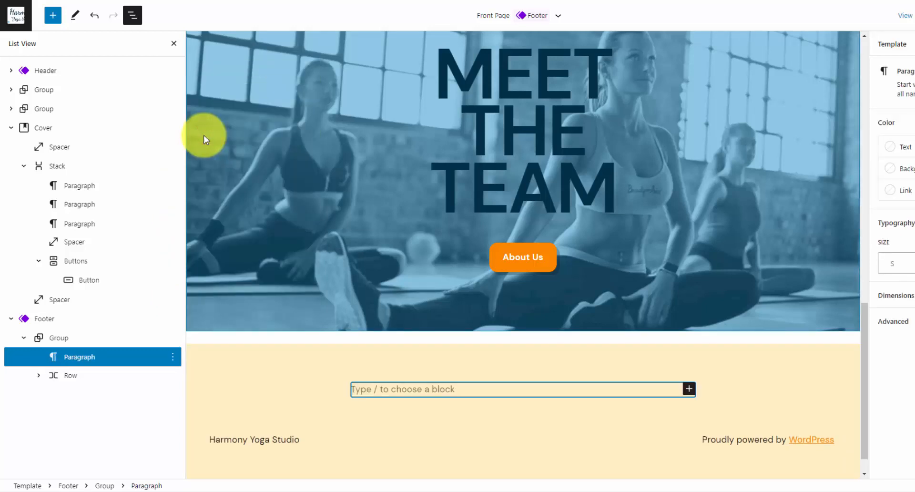
{"action": "type", "text": "/colu"}
{"action": "left_click", "coordinate": [421, 349]}
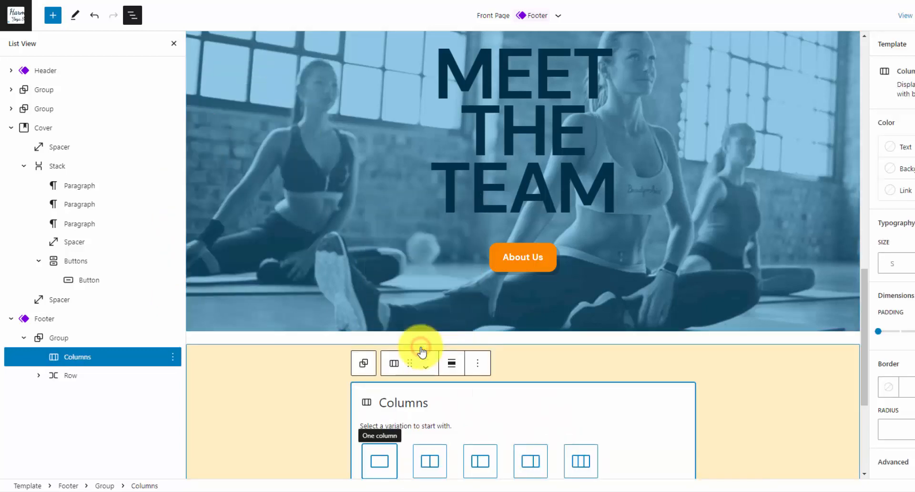
{"action": "scroll", "coordinate": [572, 429], "scroll_direction": "down", "scroll_amount": 1}
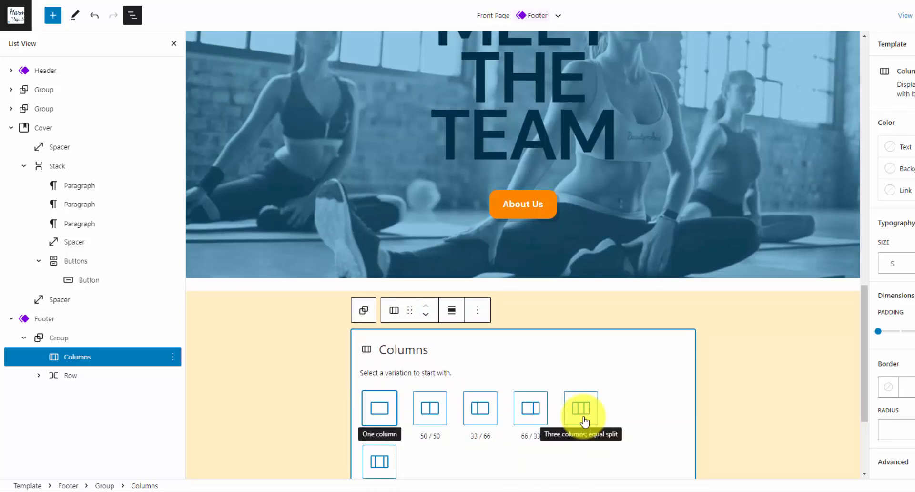
{"action": "left_click", "coordinate": [583, 410]}
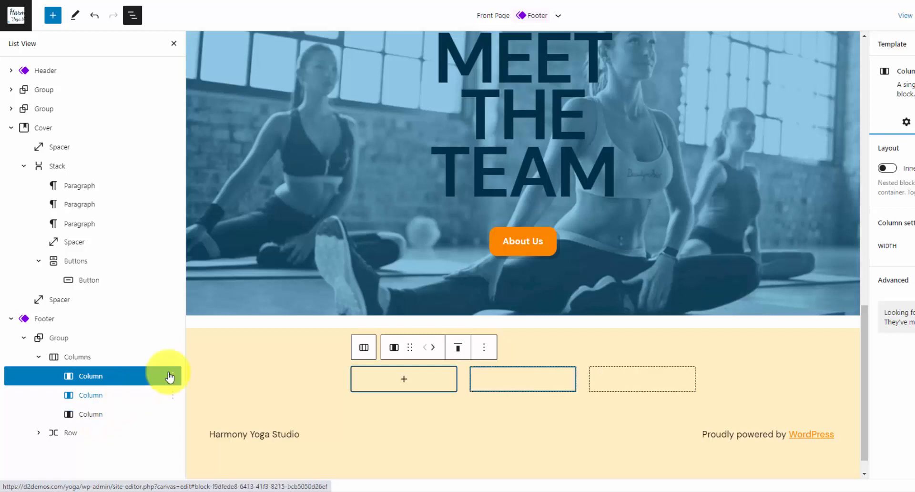
Insert a Social Icons block after the Columns block in the footer Group
{"action": "left_click", "coordinate": [173, 357]}
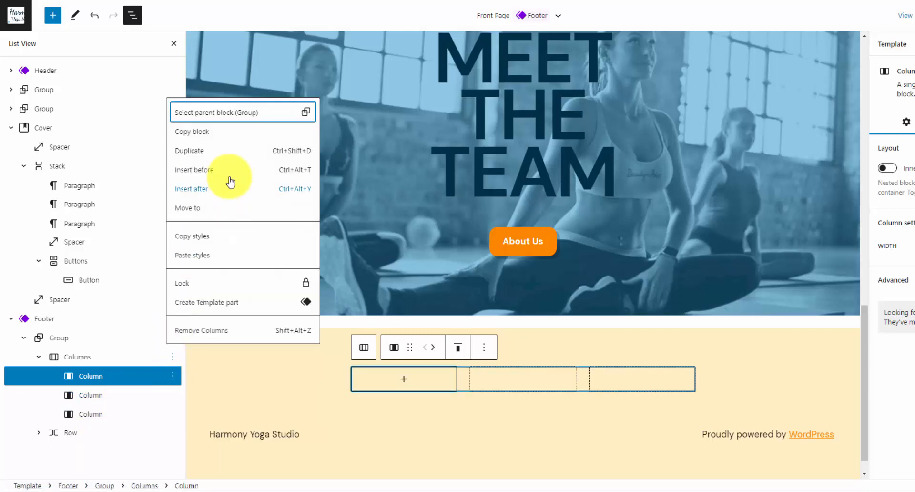
{"action": "left_click", "coordinate": [210, 191]}
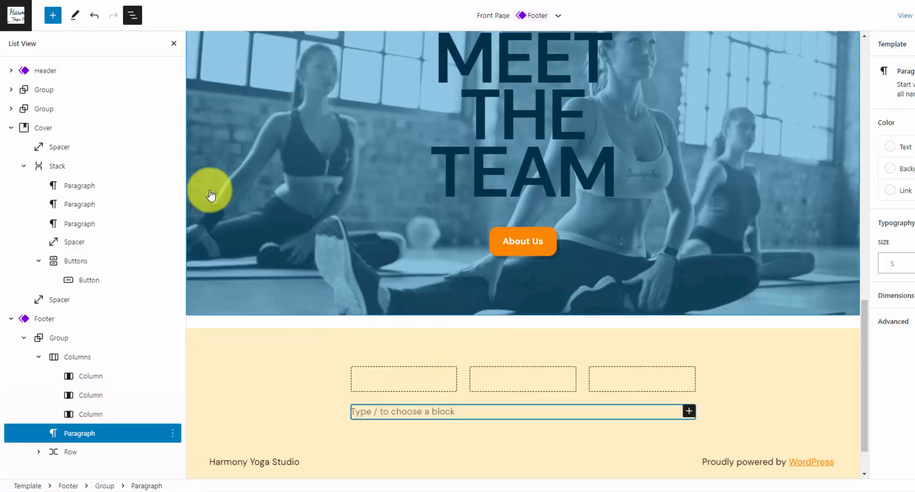
{"action": "type", "text": "/soci"}
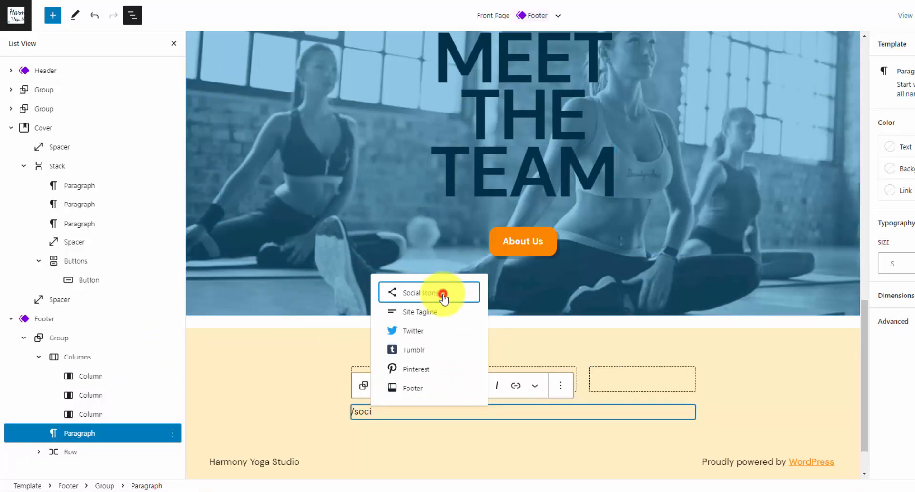
{"action": "left_click", "coordinate": [439, 293]}
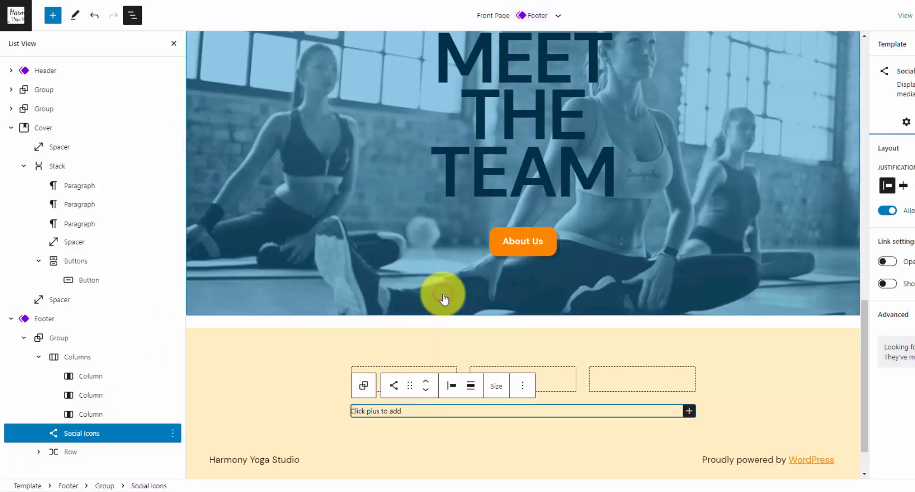
Add Facebook, Instagram and Pinterest icons to the footer's Social Icons block
{"action": "left_click", "coordinate": [689, 411]}
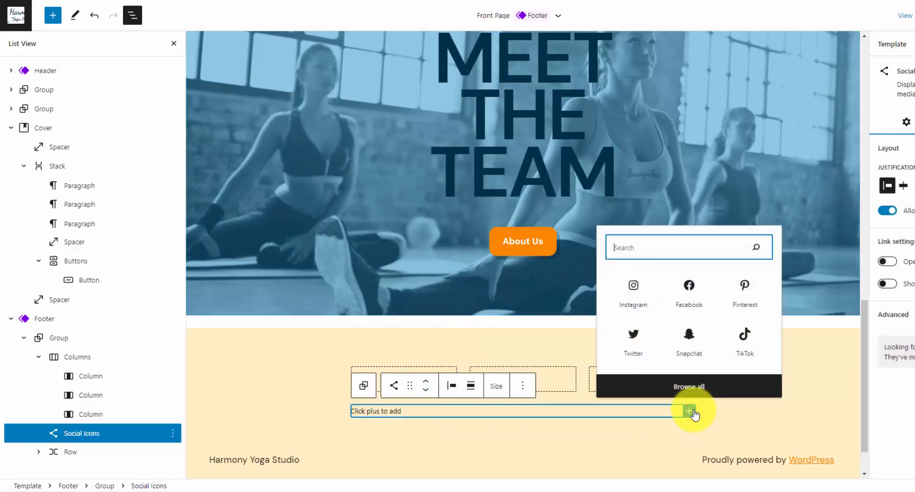
{"action": "type", "text": "fac"}
{"action": "left_click", "coordinate": [634, 334]}
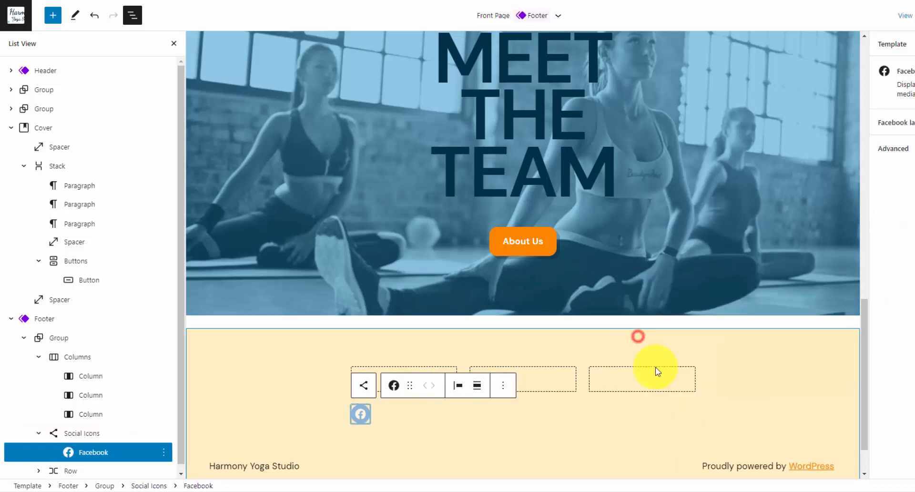
{"action": "left_click", "coordinate": [686, 416]}
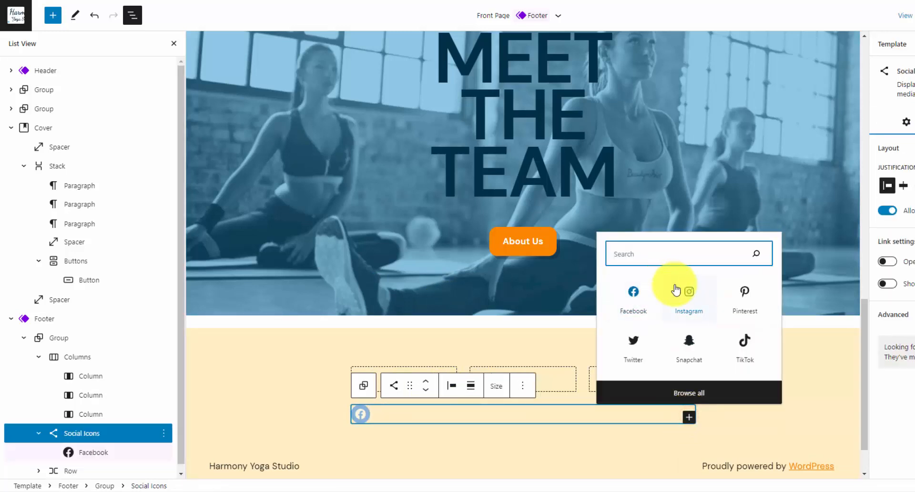
{"action": "left_click", "coordinate": [692, 308]}
{"action": "left_click", "coordinate": [682, 418]}
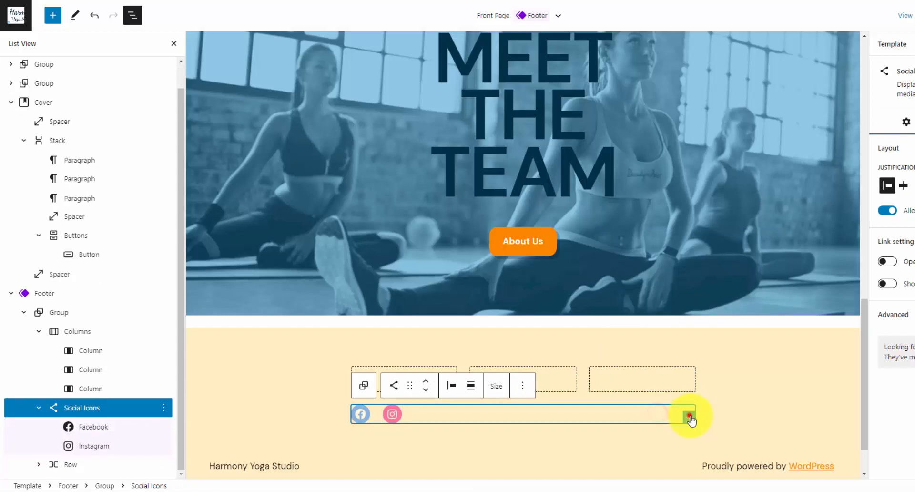
{"action": "left_click", "coordinate": [689, 417]}
{"action": "left_click", "coordinate": [740, 306]}
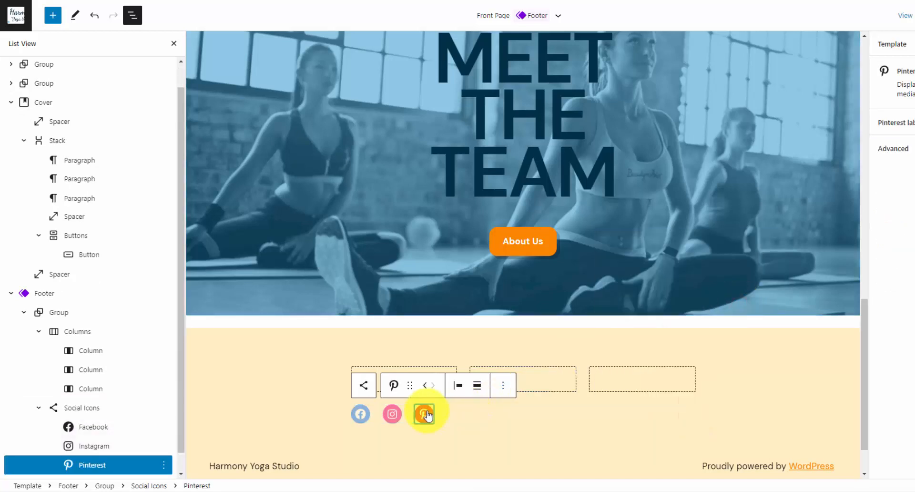
Link the Facebook, Instagram and Pinterest icons to facebook.com, instagram.com and pinterest.com respectively
{"action": "left_click", "coordinate": [364, 418]}
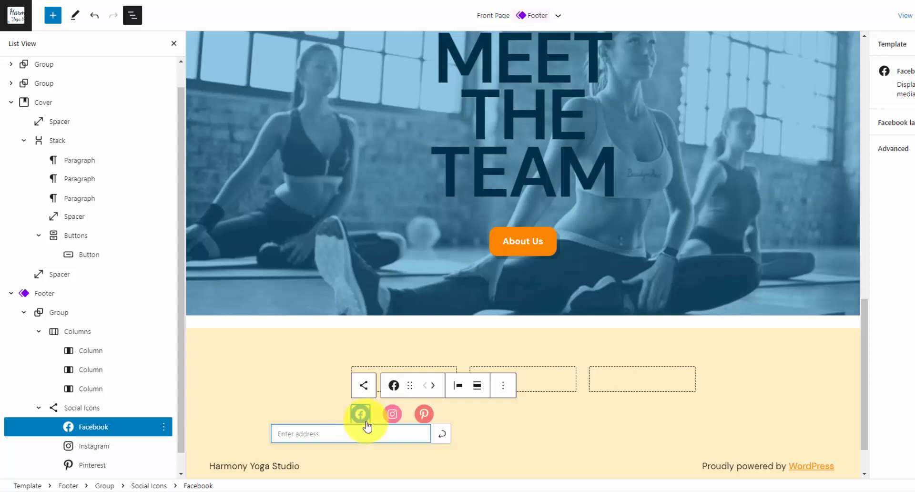
{"action": "left_click", "coordinate": [350, 439]}
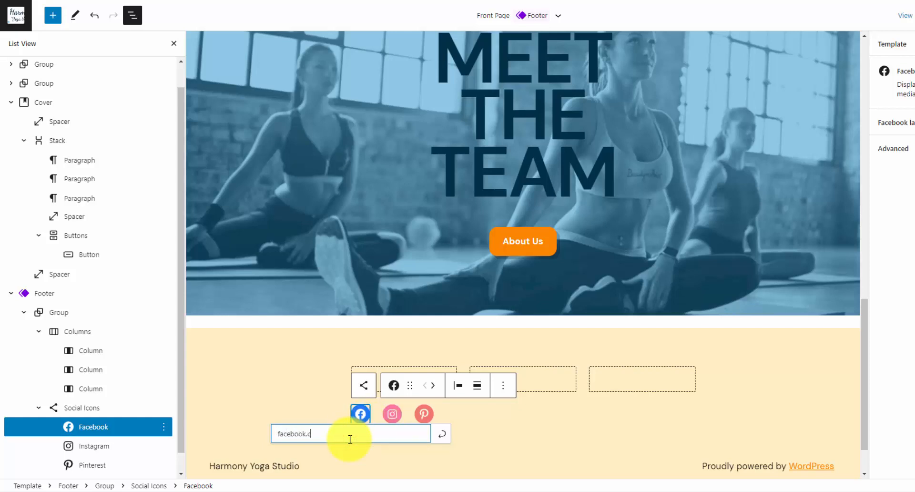
{"action": "left_click", "coordinate": [442, 434]}
{"action": "left_click", "coordinate": [392, 414]}
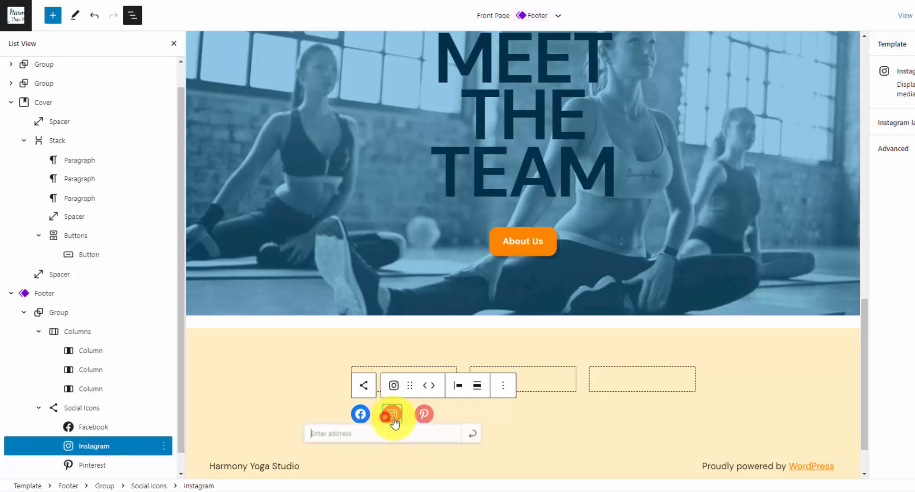
{"action": "type", "text": "instagram.com"}
{"action": "left_click", "coordinate": [474, 434]}
{"action": "left_click", "coordinate": [424, 414]}
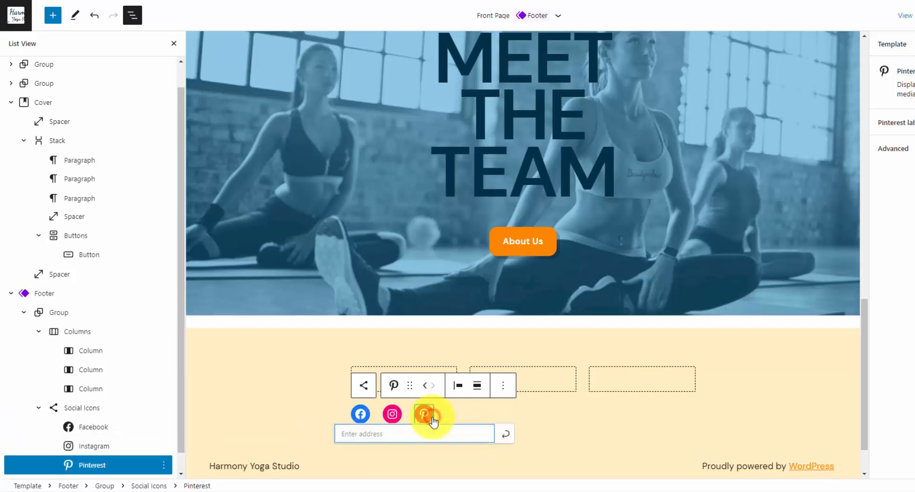
{"action": "type", "text": "pinterest.com"}
{"action": "left_click", "coordinate": [504, 434]}
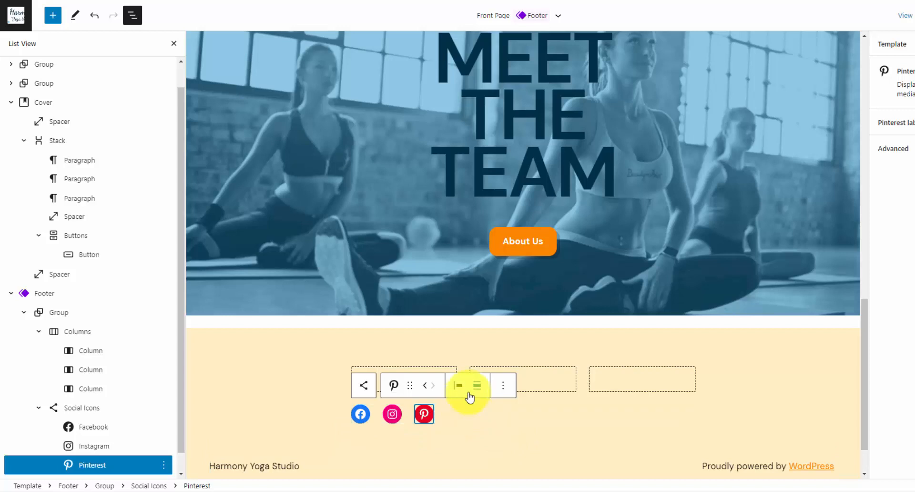
Justify the footer's social icons to the center and set their size to Huge
{"action": "left_click", "coordinate": [460, 391]}
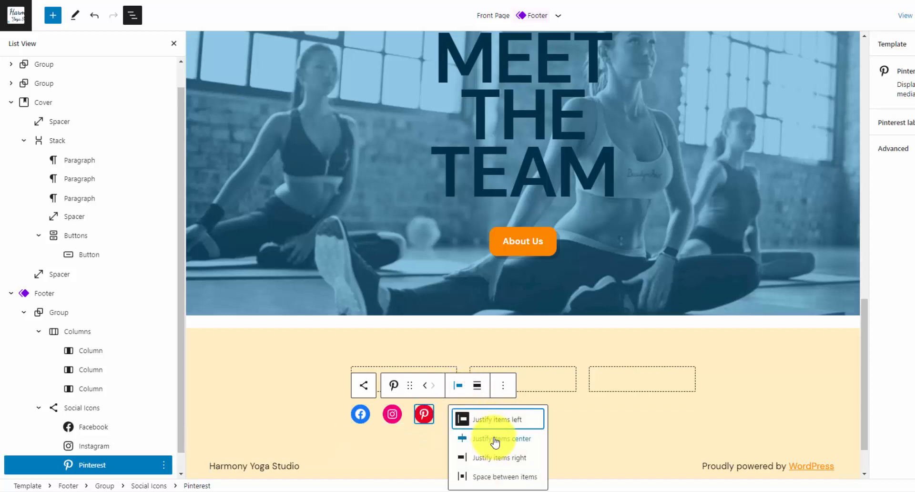
{"action": "left_click", "coordinate": [494, 436]}
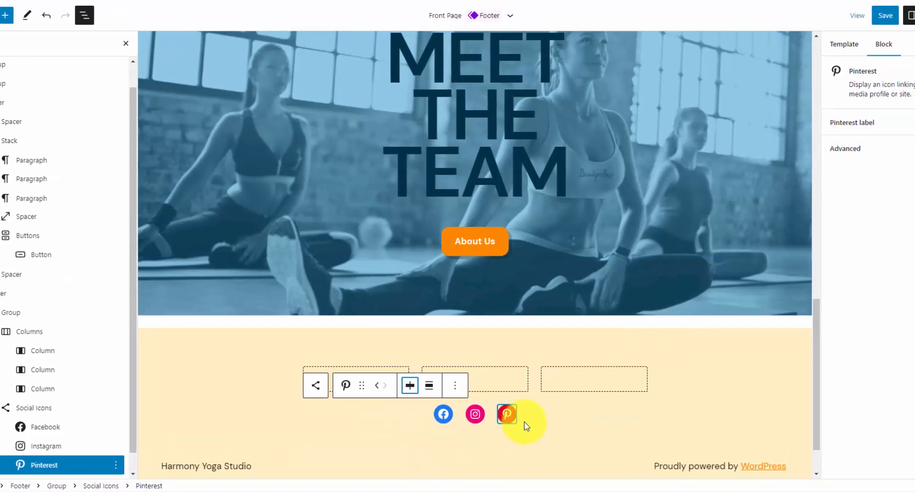
{"action": "left_click", "coordinate": [606, 410]}
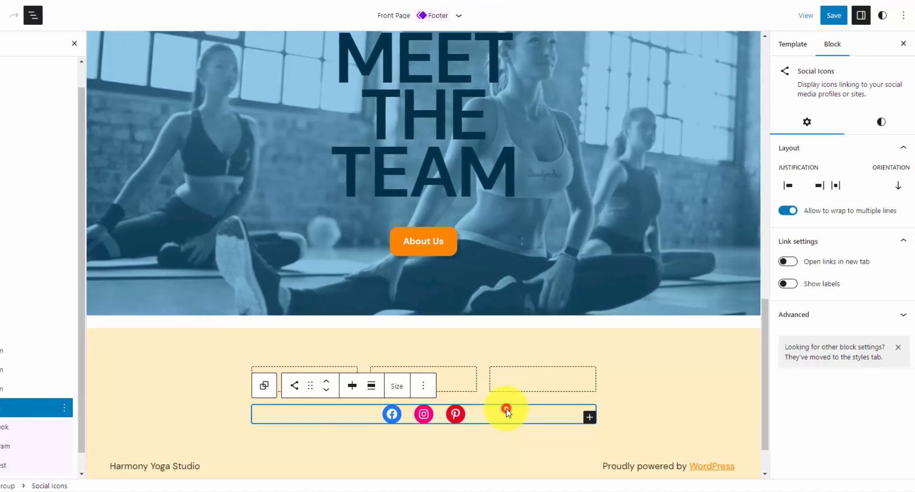
{"action": "left_click", "coordinate": [881, 120]}
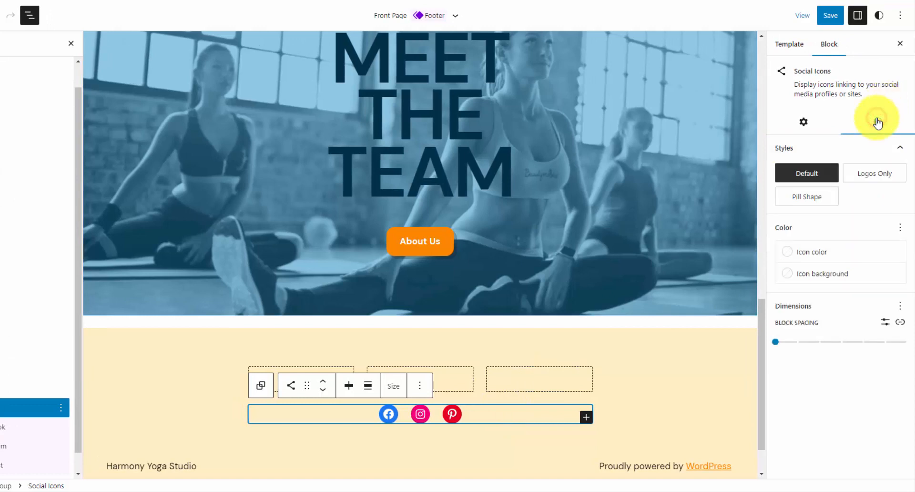
{"action": "left_click", "coordinate": [391, 386]}
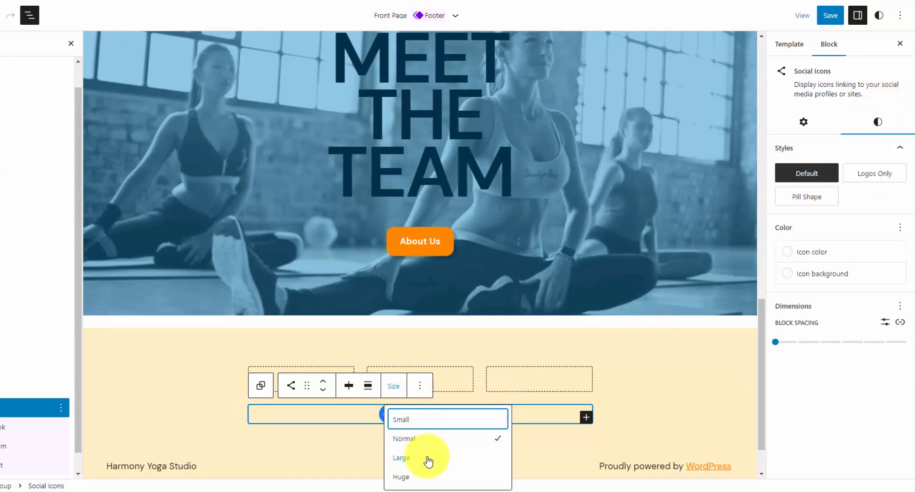
{"action": "left_click", "coordinate": [420, 477]}
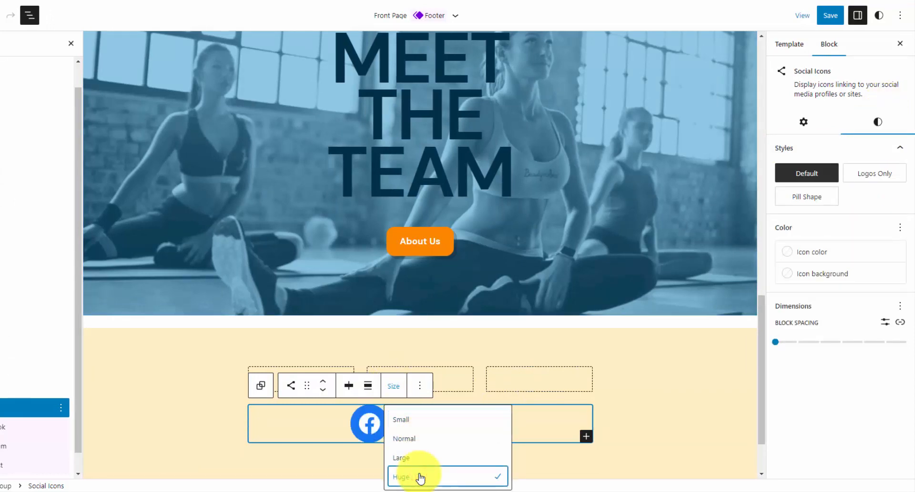
{"action": "left_click", "coordinate": [559, 420]}
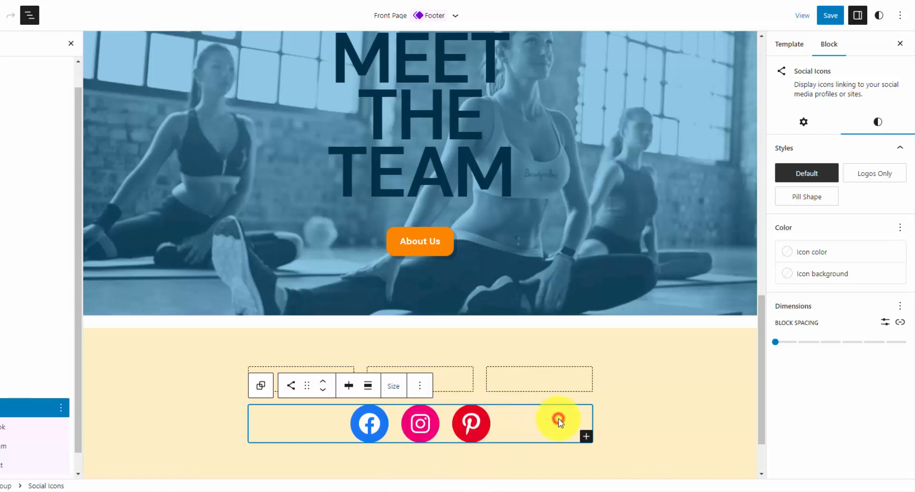
Apply the Logos Only style to the Social Icons block and set the icon color to the theme's dark navy
{"action": "left_click", "coordinate": [882, 176]}
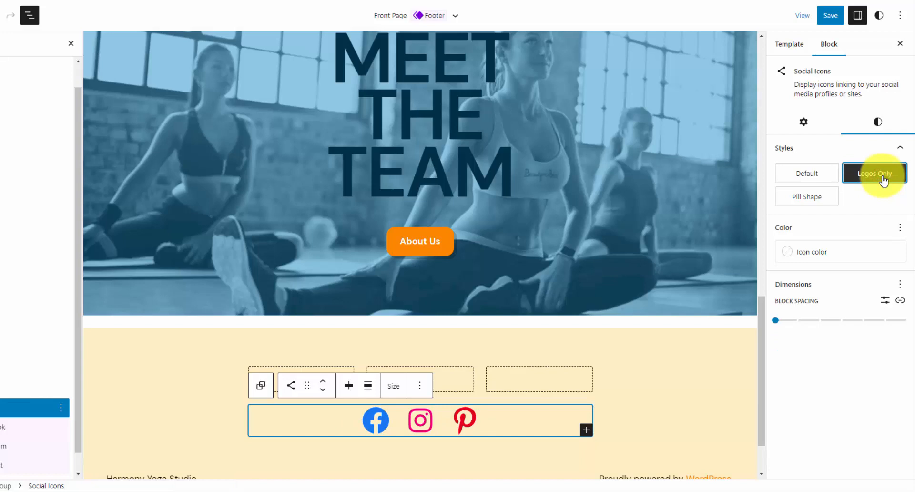
{"action": "left_click", "coordinate": [850, 253]}
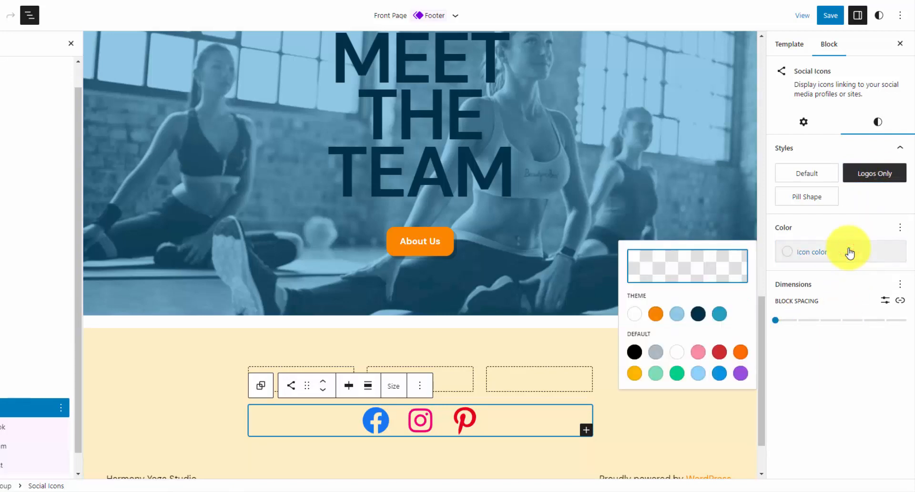
{"action": "left_click", "coordinate": [699, 314]}
{"action": "left_click", "coordinate": [847, 226]}
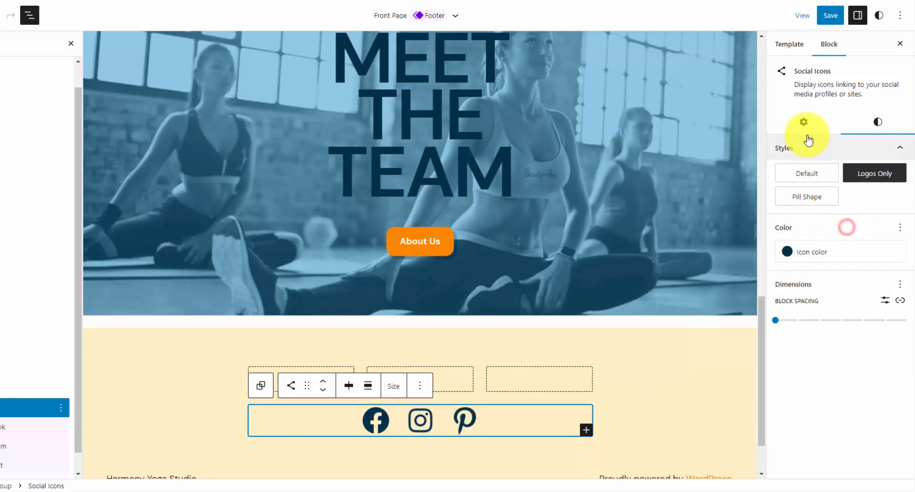
Make the Social Icons block's links open in a new tab
{"action": "left_click", "coordinate": [806, 125]}
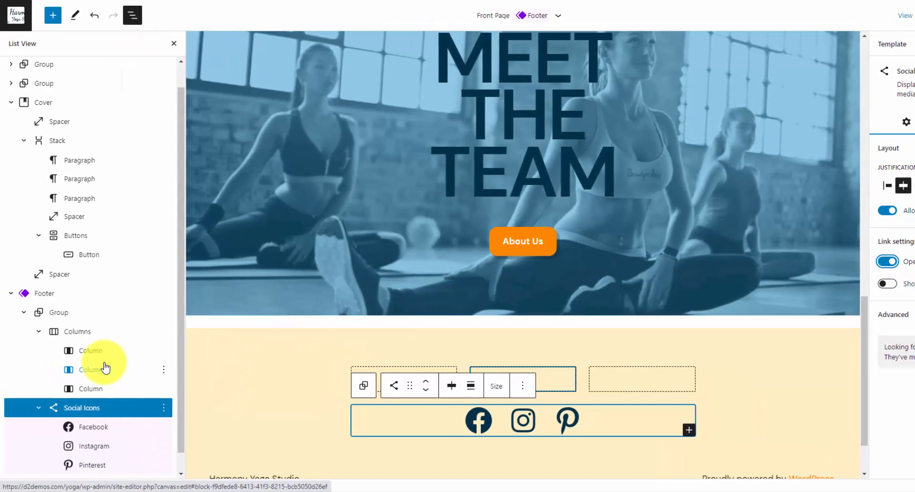
Set the footer Columns block's alignment to Wide width
{"action": "left_click", "coordinate": [63, 331]}
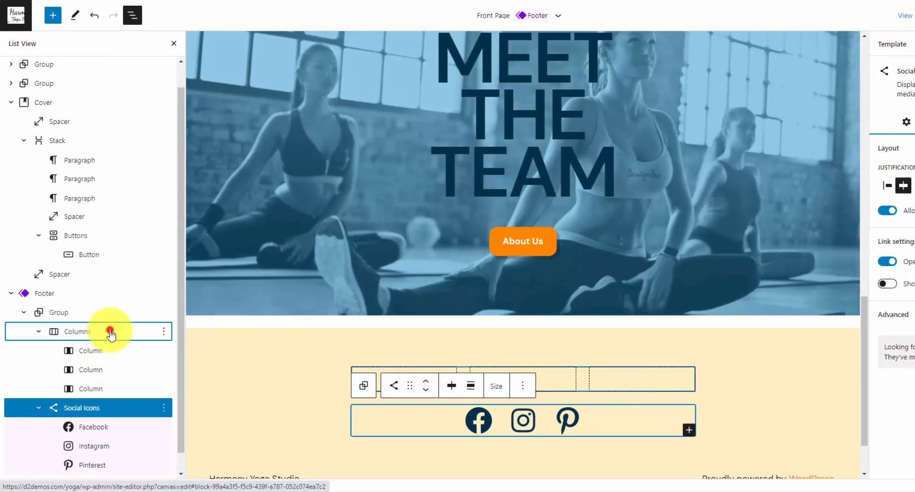
{"action": "left_click", "coordinate": [452, 353]}
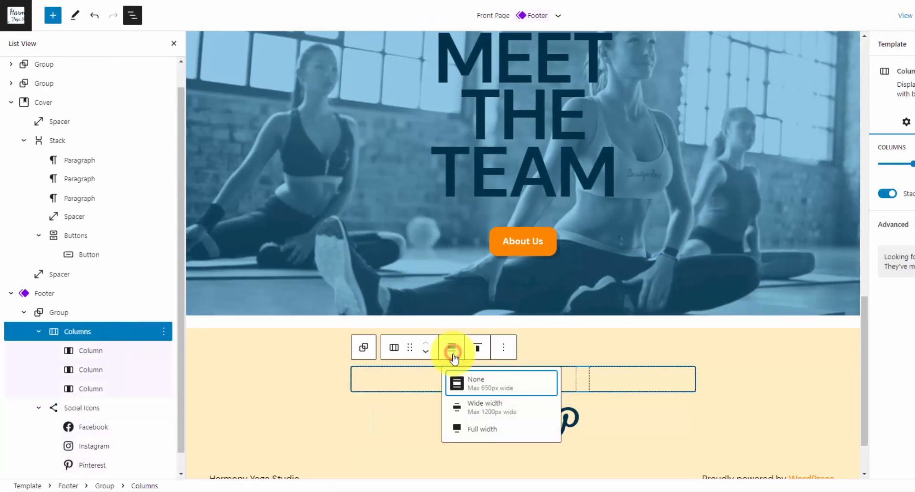
{"action": "left_click", "coordinate": [507, 414]}
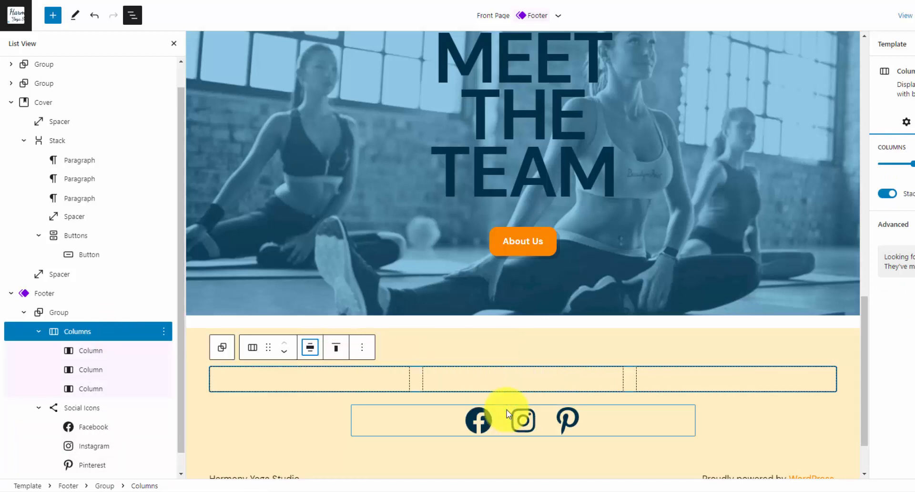
Add a Heading reading "Sign Up" in the first footer column and start an empty paragraph below it
{"action": "left_click", "coordinate": [359, 380]}
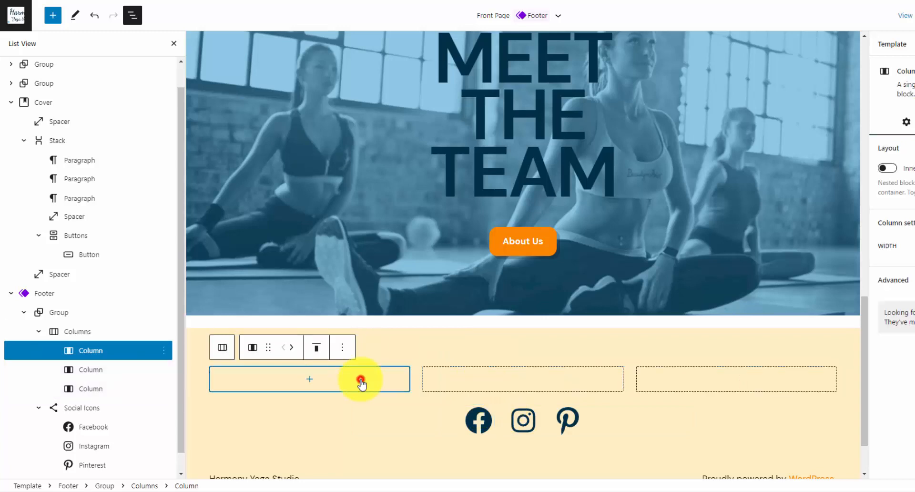
{"action": "left_click", "coordinate": [311, 380]}
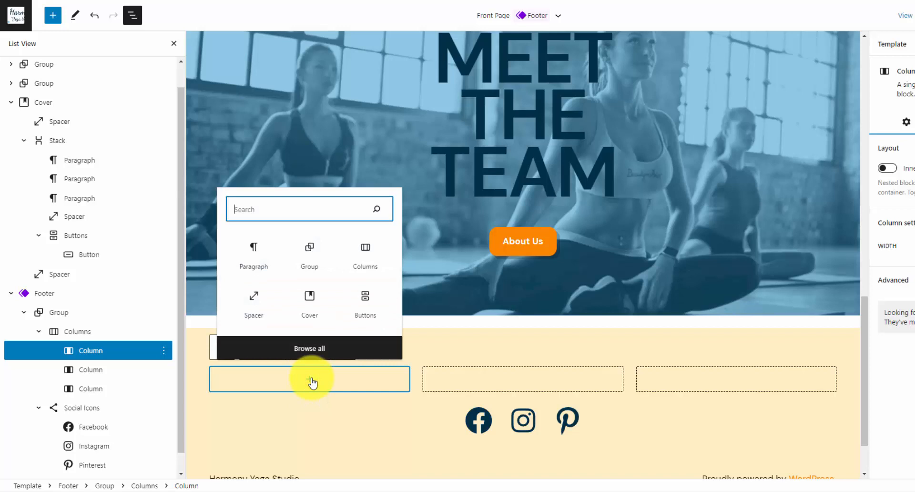
{"action": "type", "text": "head"}
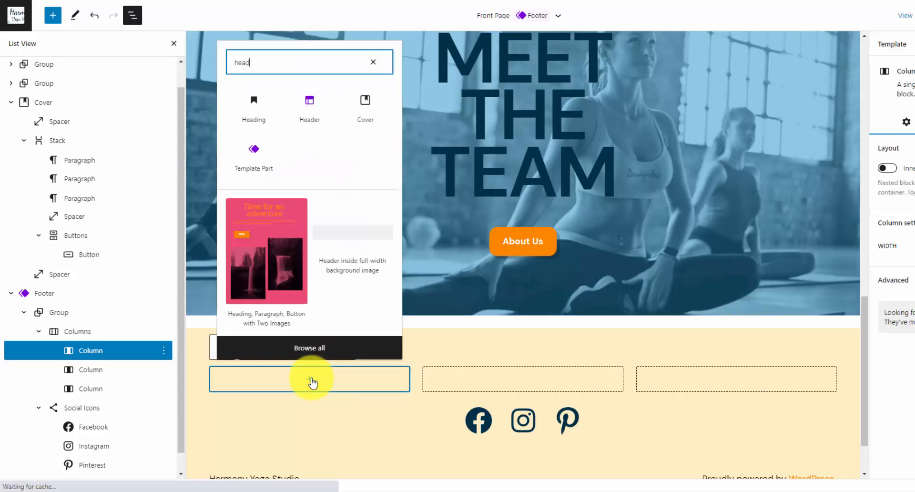
{"action": "left_click", "coordinate": [248, 107]}
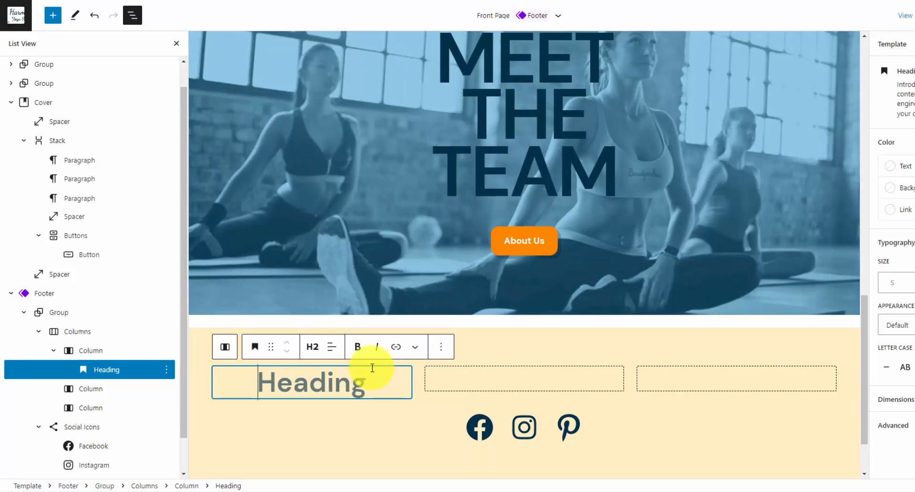
{"action": "type", "text": "Sign Up"}
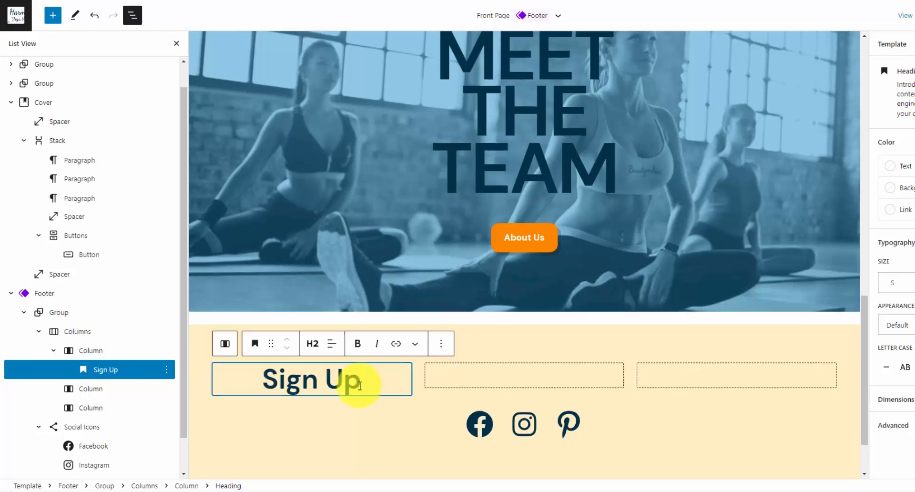
{"action": "scroll", "coordinate": [365, 325], "scroll_direction": "down", "scroll_amount": 1}
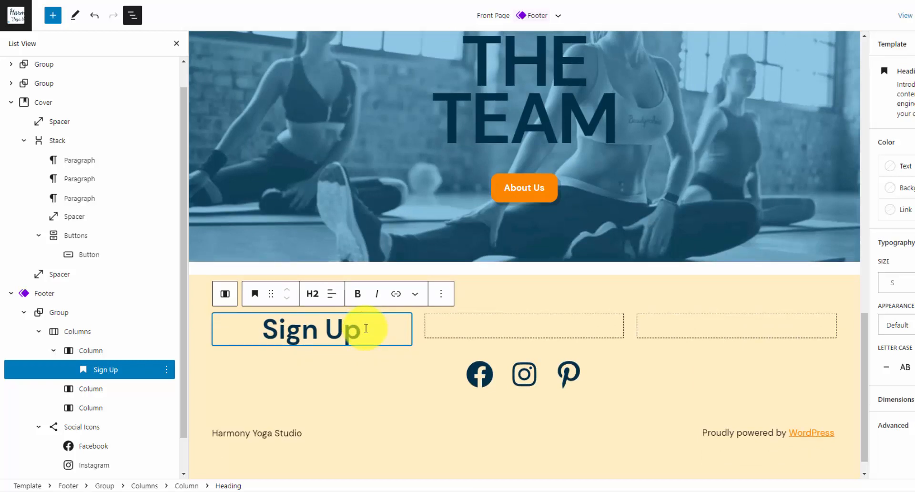
{"action": "key", "text": "Return"}
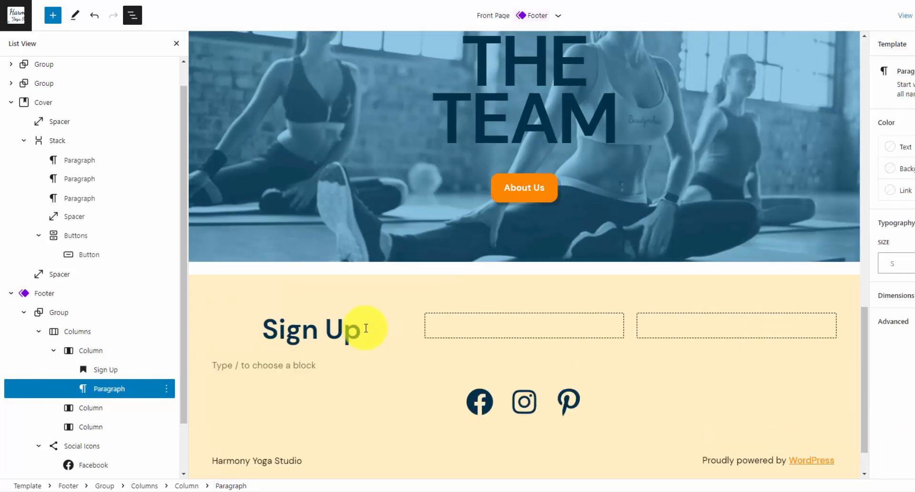
{"action": "type", "text": "/"}
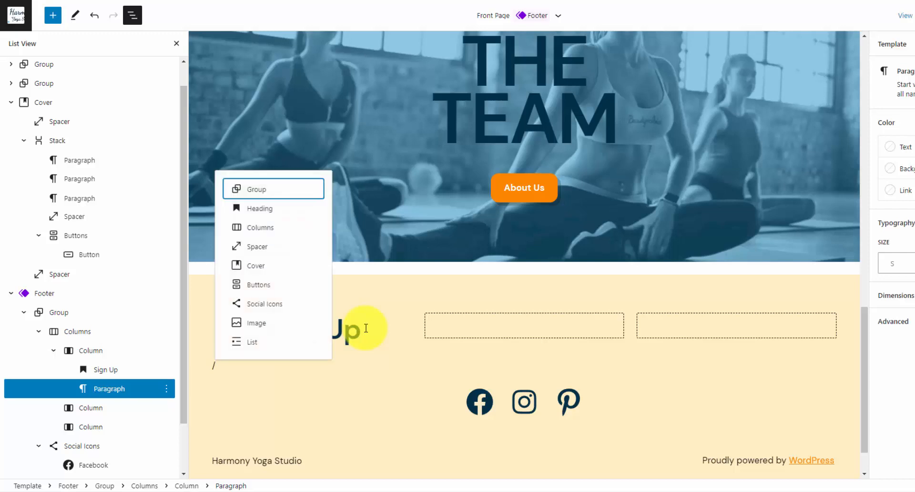
{"action": "type", "text": "pa"}
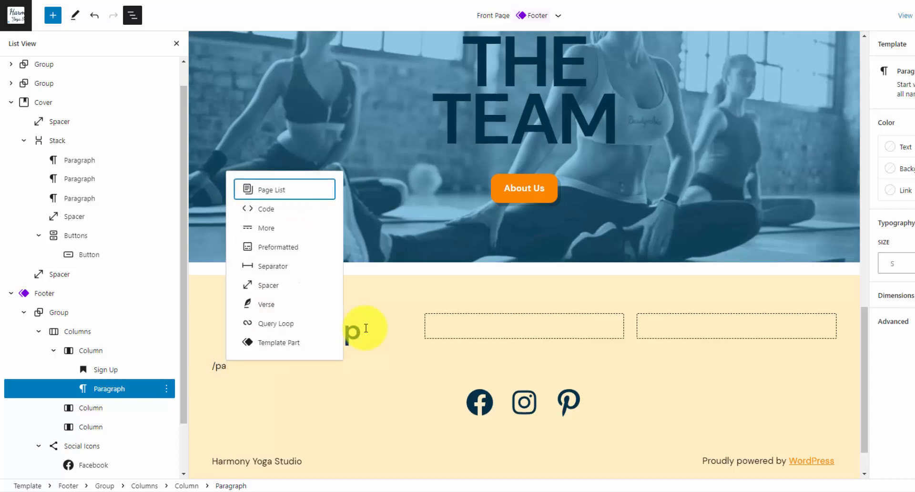
{"action": "scroll", "coordinate": [366, 328], "scroll_direction": "up", "scroll_amount": 1}
{"action": "key", "text": "BackSpace"}
{"action": "key", "text": "BackSpace"}
{"action": "key", "text": "BackSpace"}
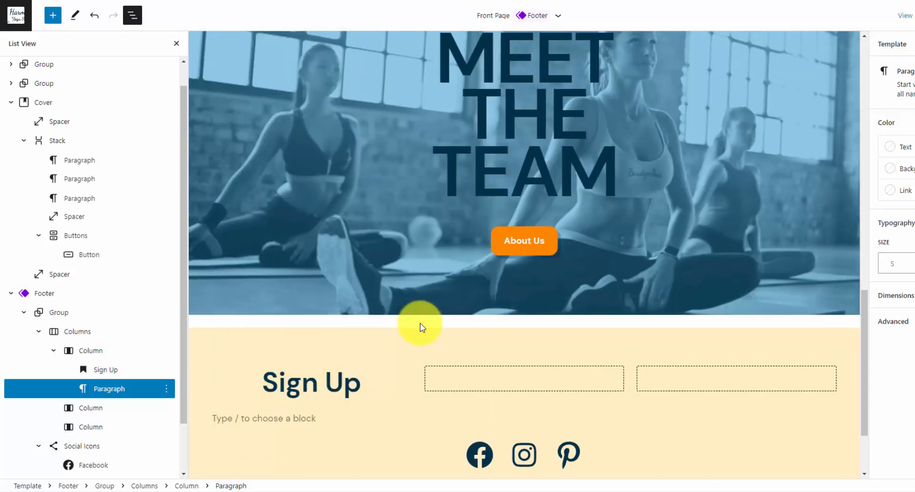
Write "Get our free yoga newsletter!" in the paragraph below the Sign Up heading and center it
{"action": "type", "text": "Get our free yoga newsletter!"}
{"action": "left_click", "coordinate": [313, 392]}
{"action": "left_click", "coordinate": [348, 431]}
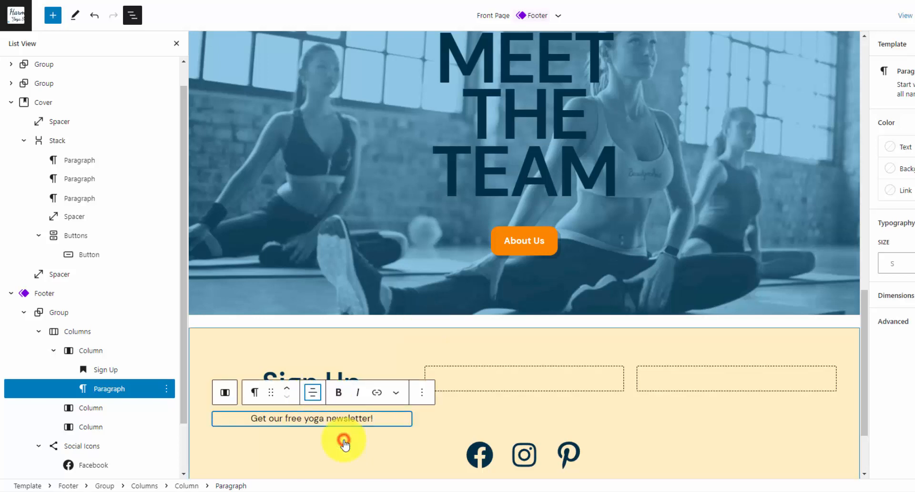
Add a Custom HTML block below the newsletter paragraph and paste the copied signup form code into it
{"action": "scroll", "coordinate": [347, 431], "scroll_direction": "down", "scroll_amount": 1}
{"action": "left_click", "coordinate": [386, 373]}
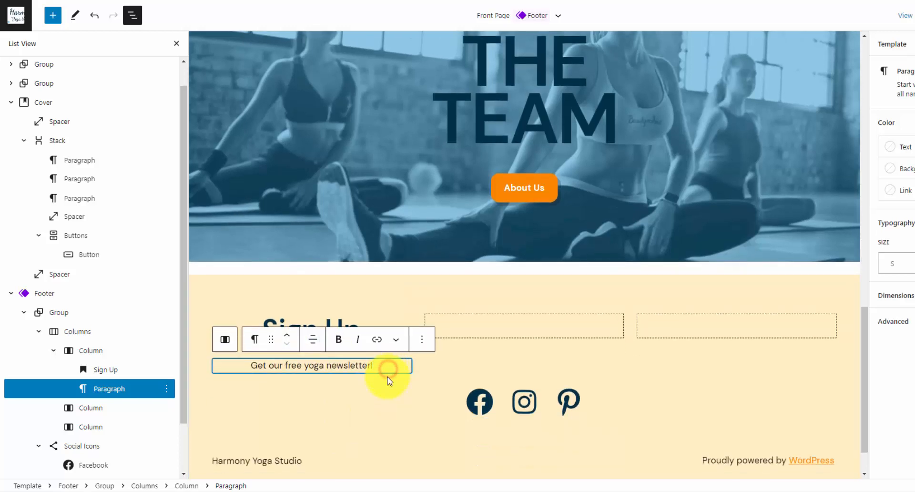
{"action": "key", "text": "Return"}
{"action": "type", "text": "/cut"}
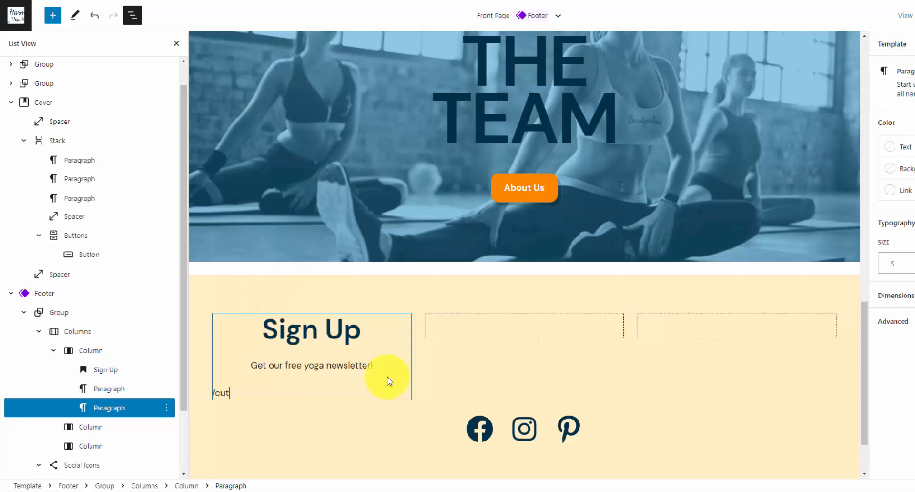
{"action": "left_click", "coordinate": [306, 316]}
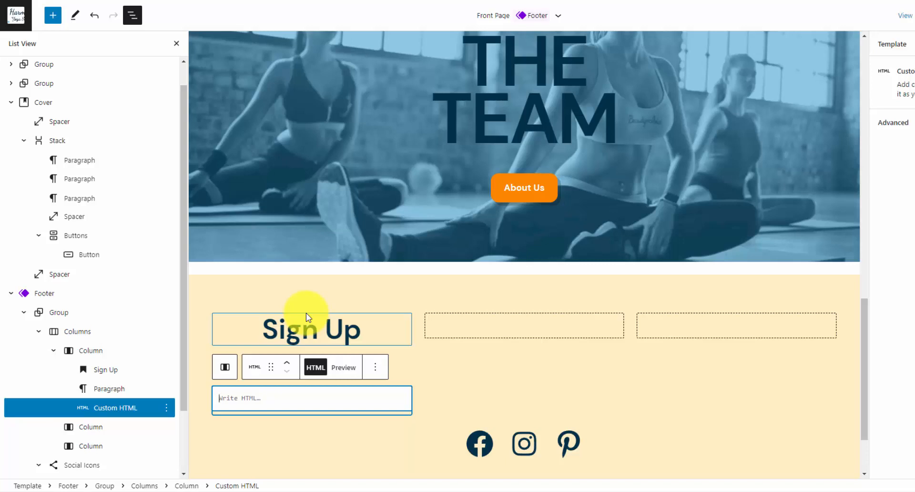
{"action": "key", "text": "ctrl+v"}
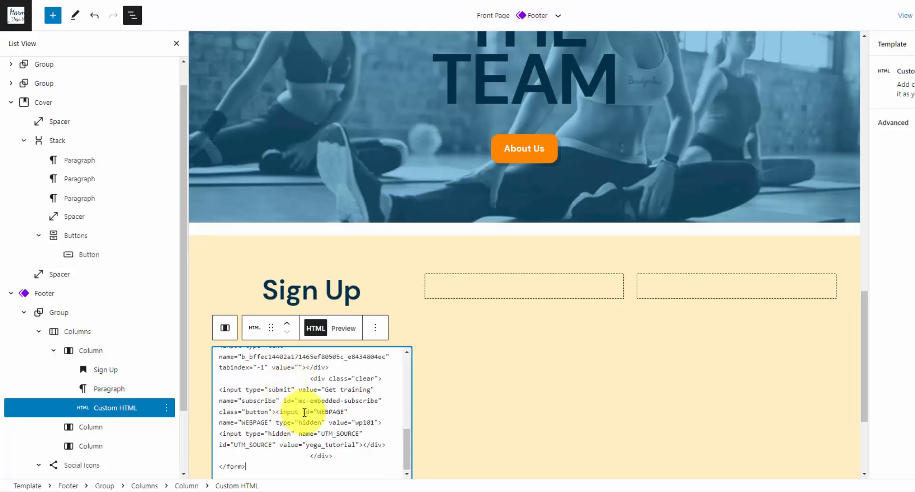
{"action": "scroll", "coordinate": [311, 413], "scroll_direction": "up", "scroll_amount": 2}
{"action": "scroll", "coordinate": [389, 267], "scroll_direction": "down", "scroll_amount": 4}
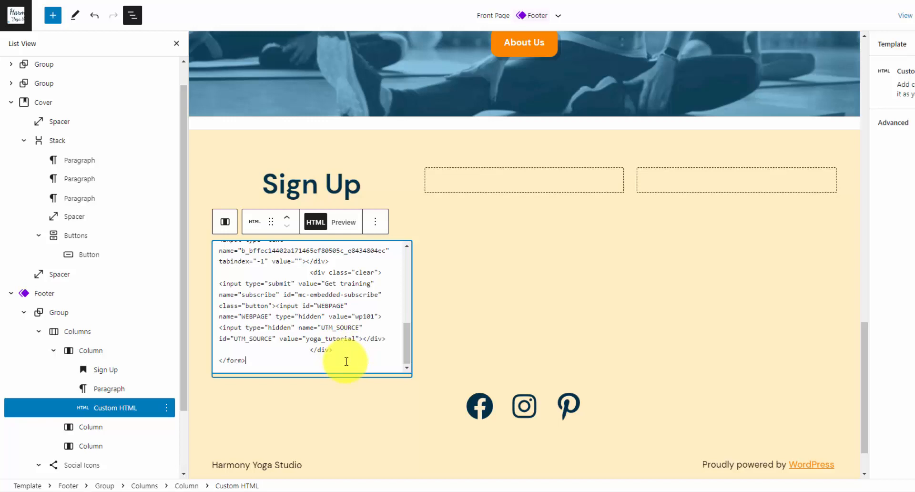
Set the Sign Up heading's text size to XL
{"action": "left_click", "coordinate": [343, 184]}
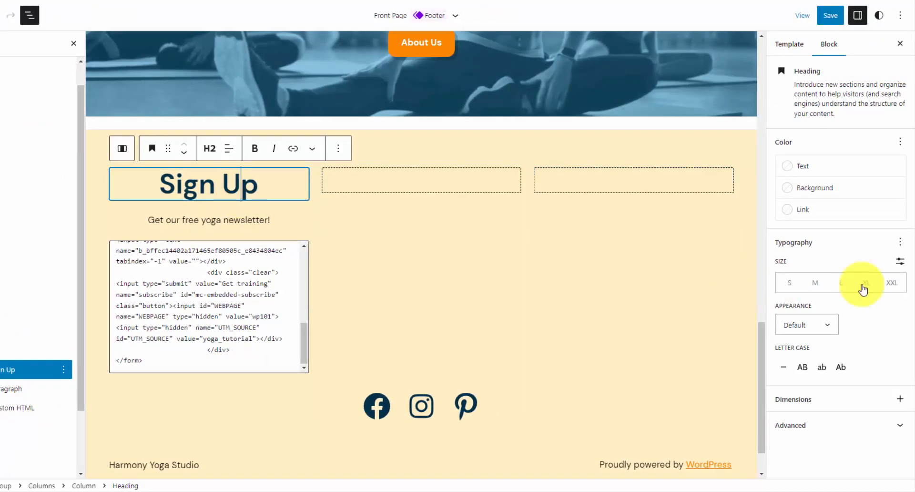
{"action": "left_click", "coordinate": [842, 289]}
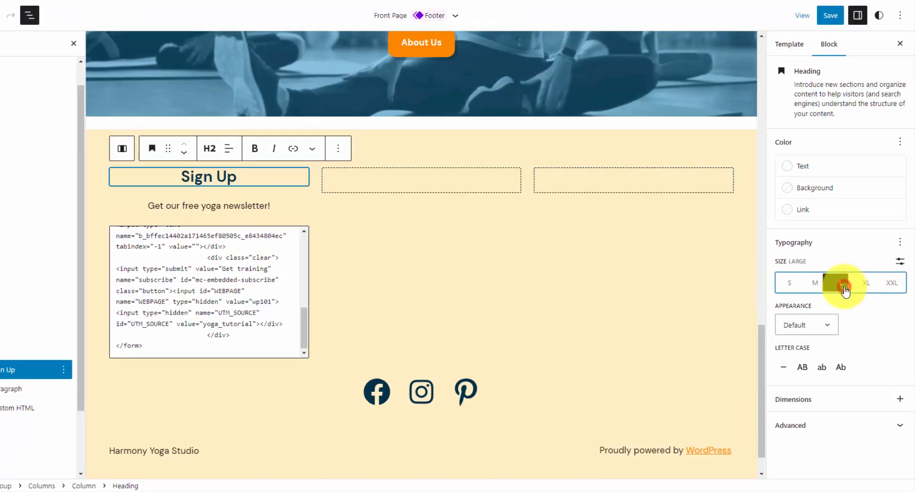
{"action": "left_click", "coordinate": [867, 285]}
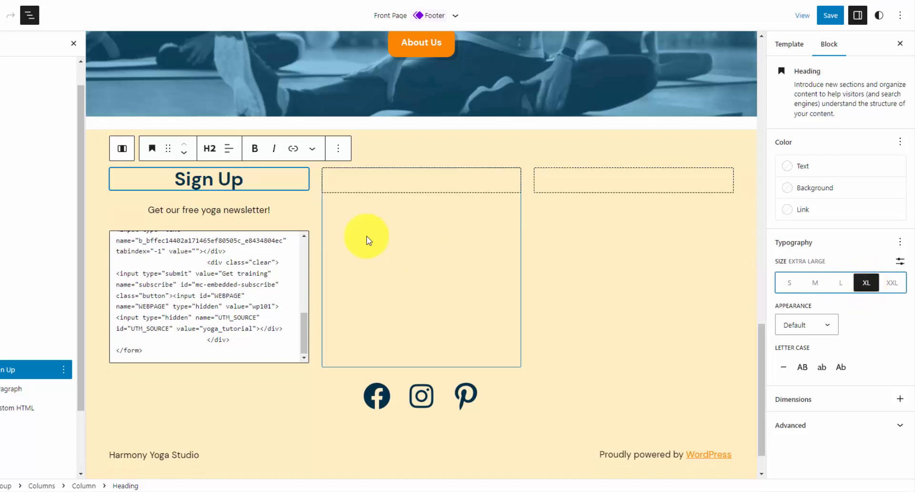
Set the middle footer column's background to the theme's Secondary navy color
{"action": "left_click", "coordinate": [394, 191]}
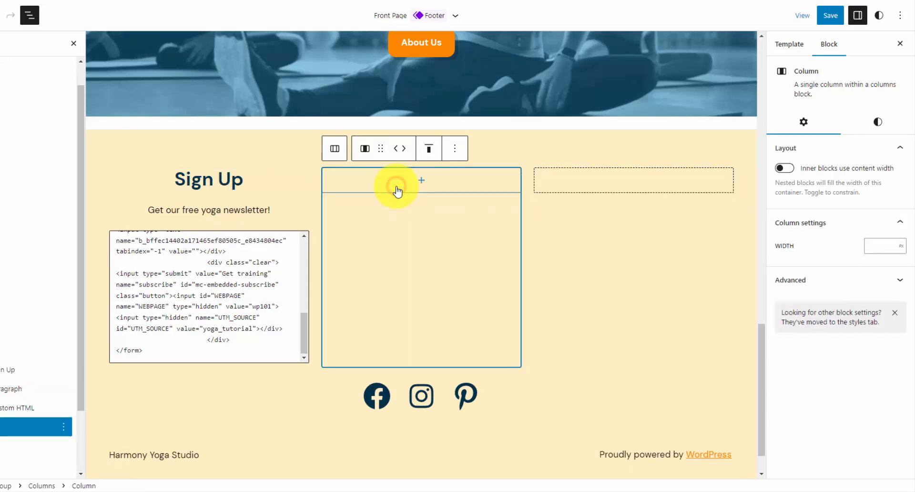
{"action": "left_click", "coordinate": [878, 125]}
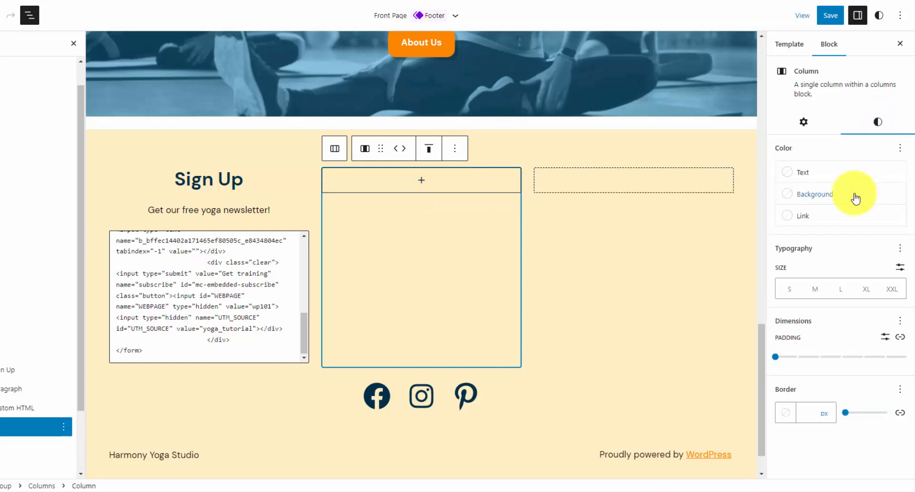
{"action": "left_click", "coordinate": [850, 194]}
{"action": "left_click", "coordinate": [698, 281]}
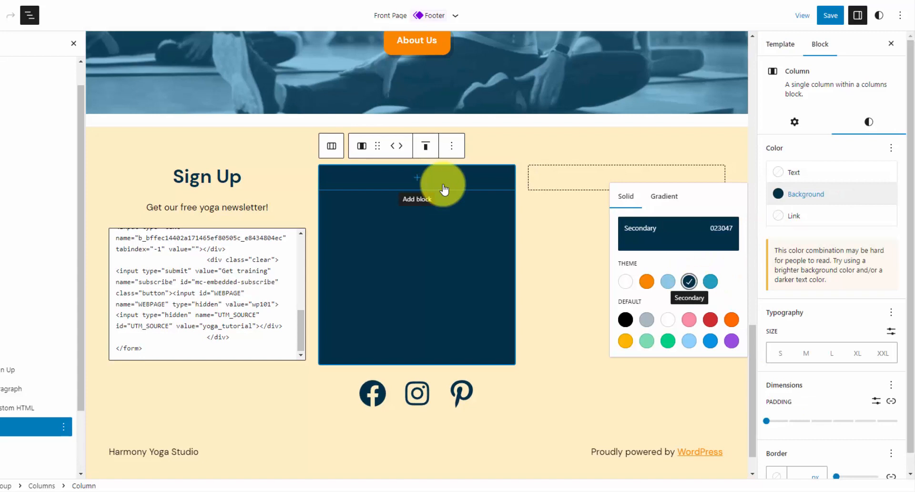
Add a Heading block reading "Contact Us" in the middle footer column
{"action": "left_click", "coordinate": [421, 186]}
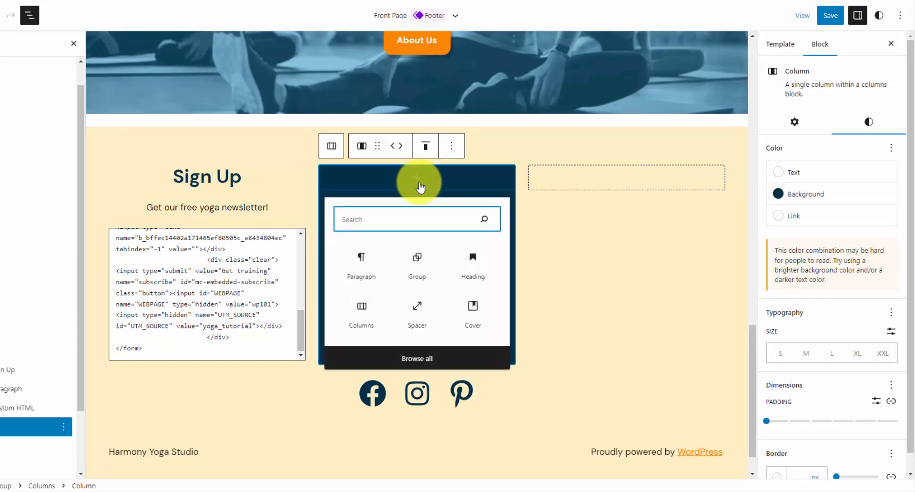
{"action": "type", "text": "head"}
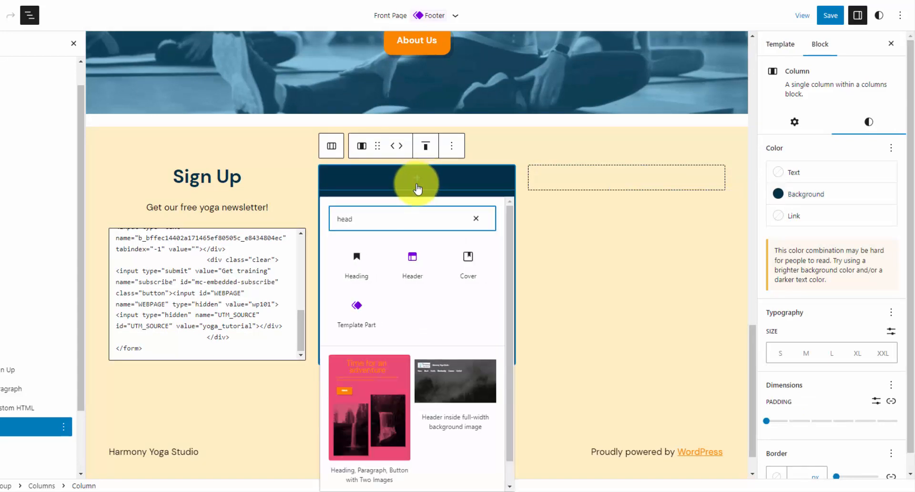
{"action": "left_click", "coordinate": [363, 265]}
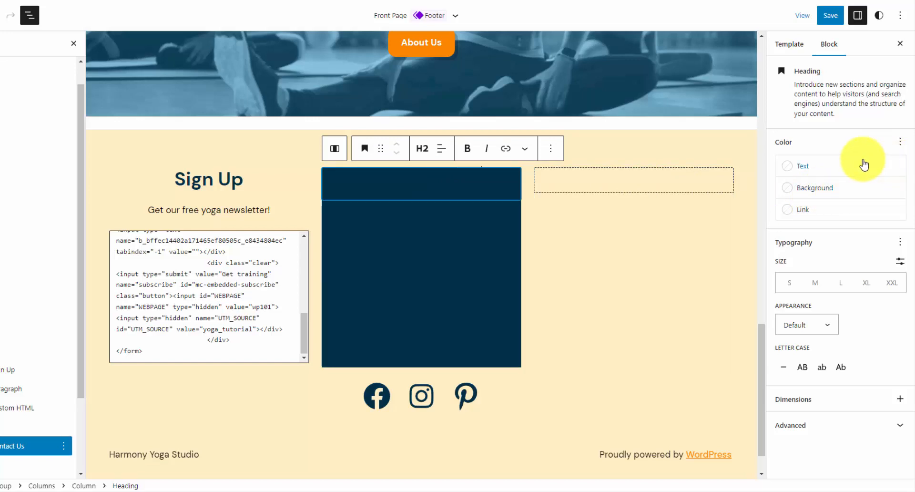
Set the Contact Us heading's text color to the theme's orange Contrast color and its size to XL
{"action": "left_click", "coordinate": [835, 170]}
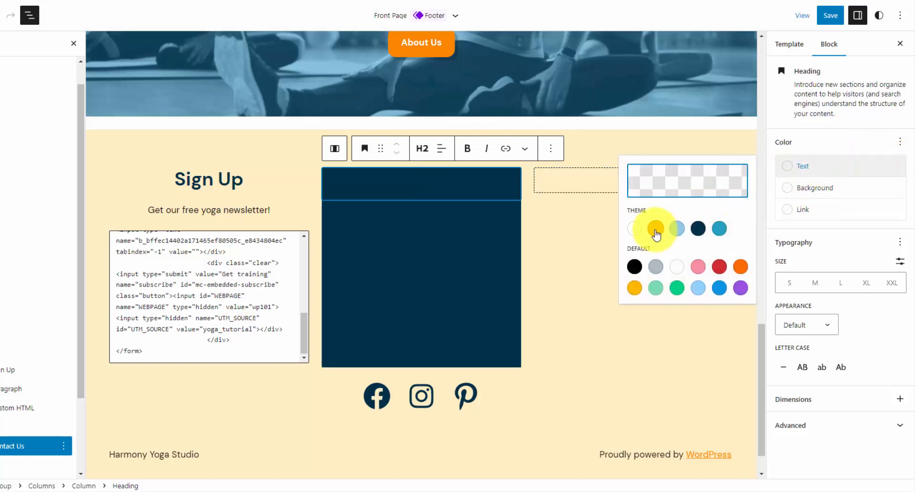
{"action": "left_click", "coordinate": [656, 233]}
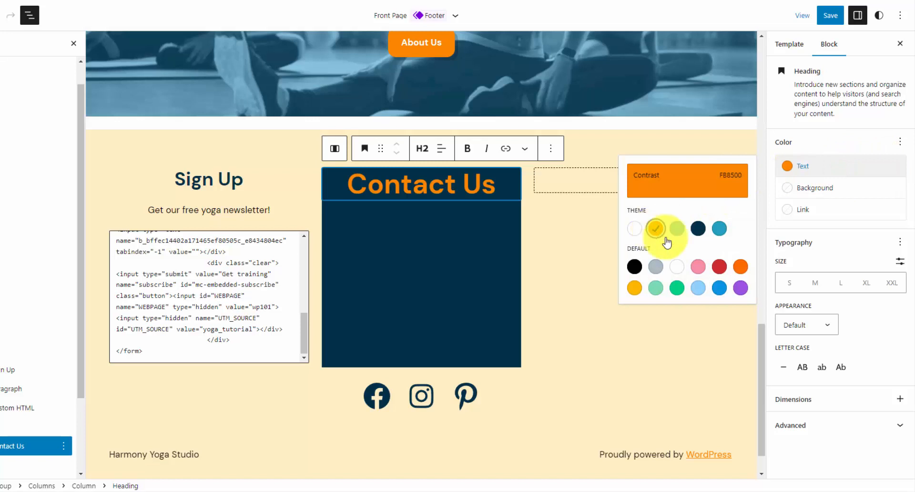
{"action": "left_click", "coordinate": [866, 283]}
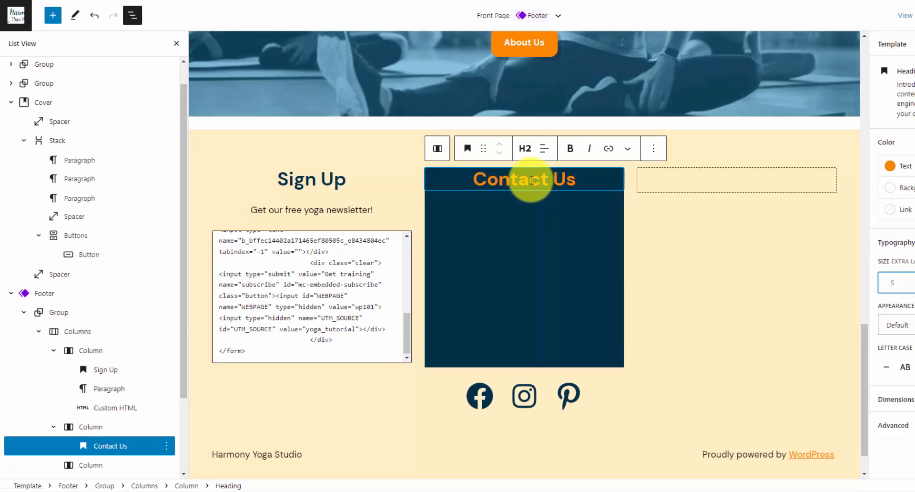
Set the padding of the footer column containing the Contact Us heading to 2
{"action": "left_click", "coordinate": [103, 428]}
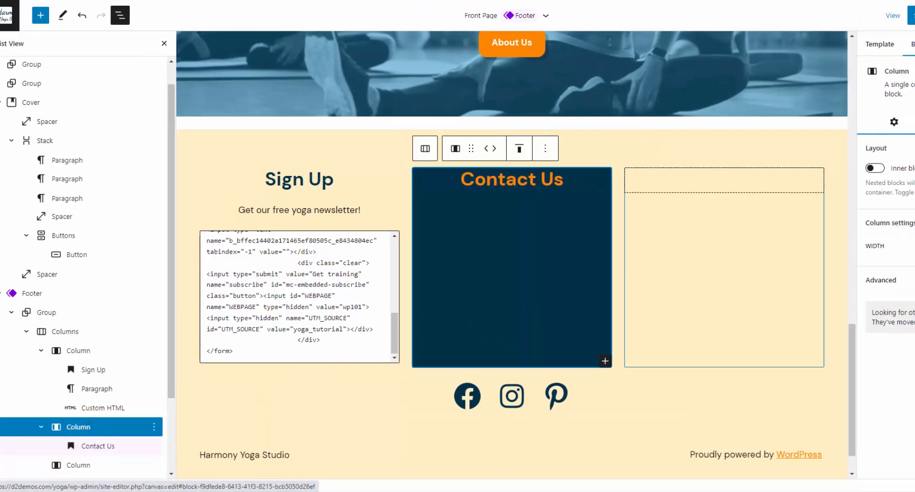
{"action": "left_click", "coordinate": [869, 122]}
{"action": "left_click_drag", "start_coordinate": [770, 421], "coordinate": [806, 424]}
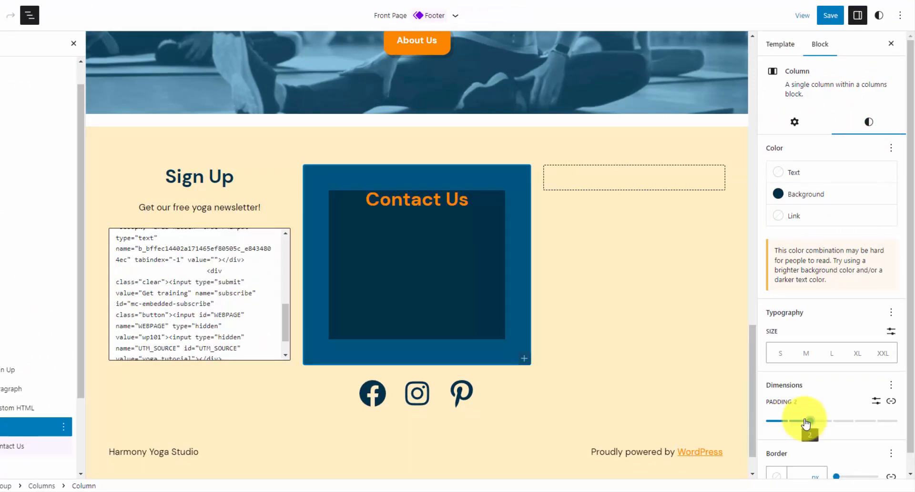
Add a centered white paragraph below the Contact Us heading with Harmony Yoga Studio's name, street address and phone number
{"action": "left_click", "coordinate": [466, 204]}
{"action": "key", "text": "Return"}
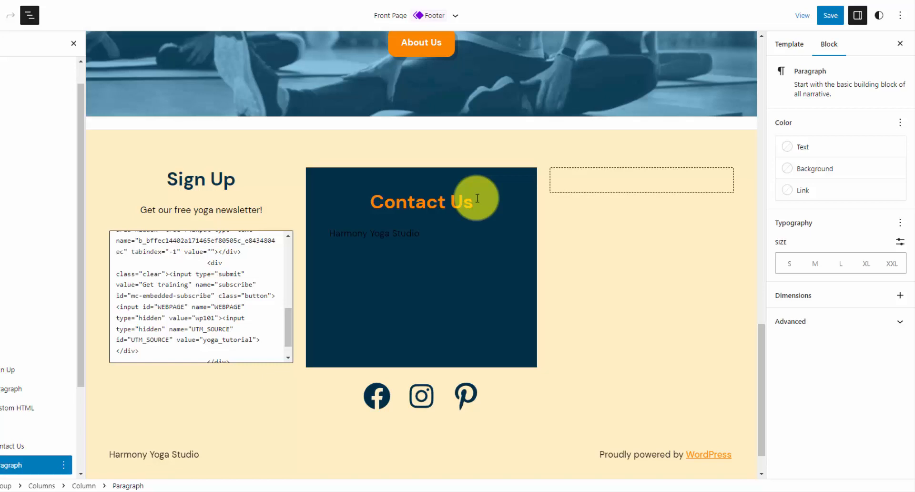
{"action": "left_click", "coordinate": [824, 145]}
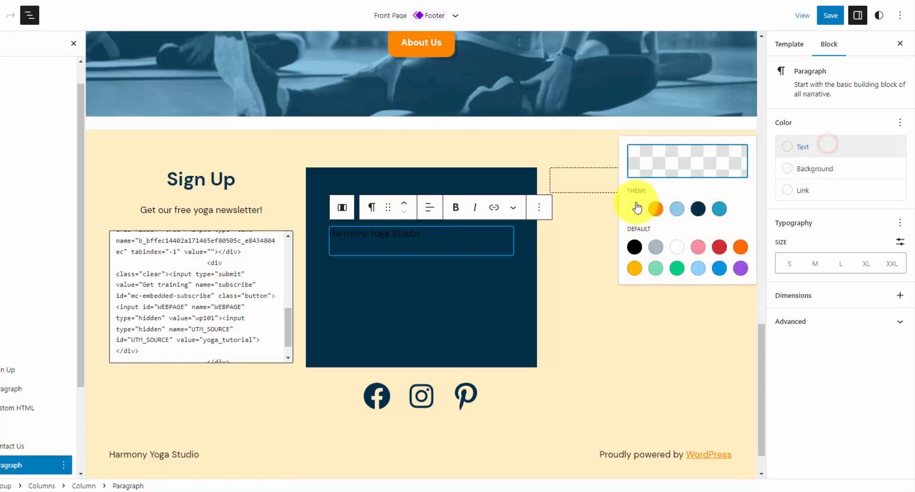
{"action": "left_click", "coordinate": [634, 209]}
{"action": "left_click", "coordinate": [385, 247]}
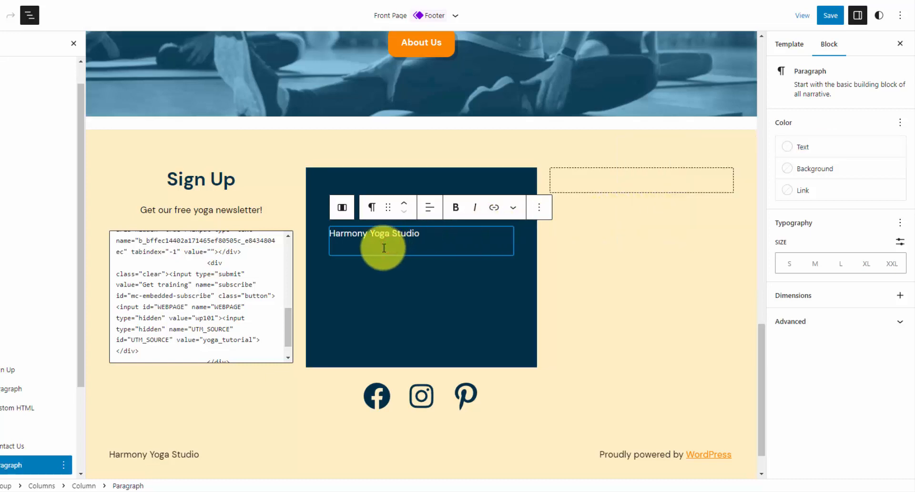
{"action": "key", "text": "ctrl+v"}
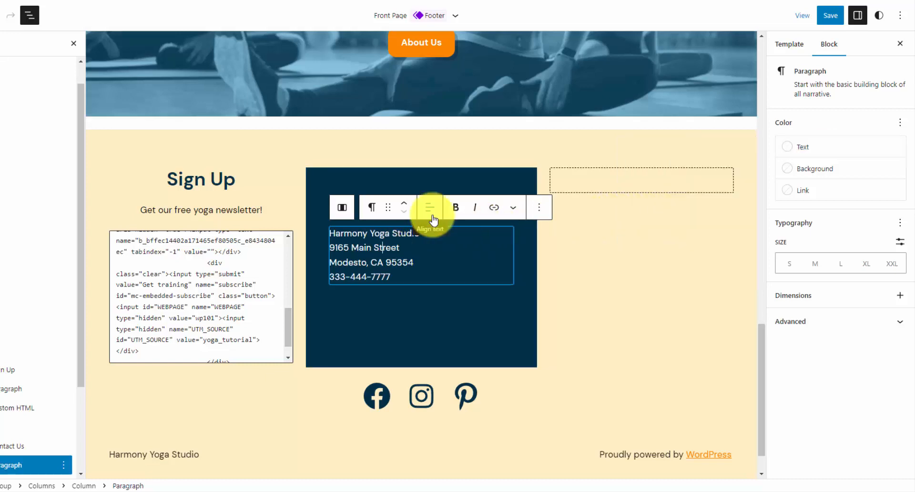
{"action": "left_click", "coordinate": [429, 207]}
{"action": "left_click", "coordinate": [465, 261]}
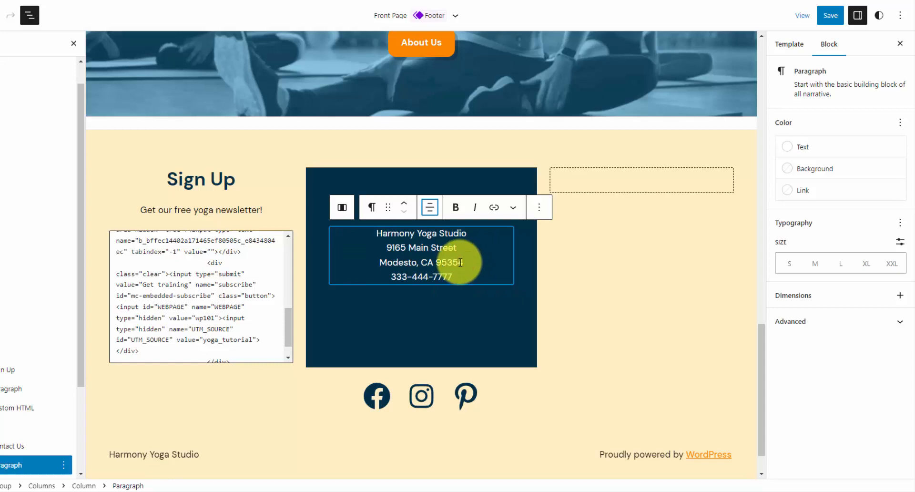
Examine the URL of the Contact custom link in the header navigation to find the anchor it targets
{"action": "left_click", "coordinate": [465, 193]}
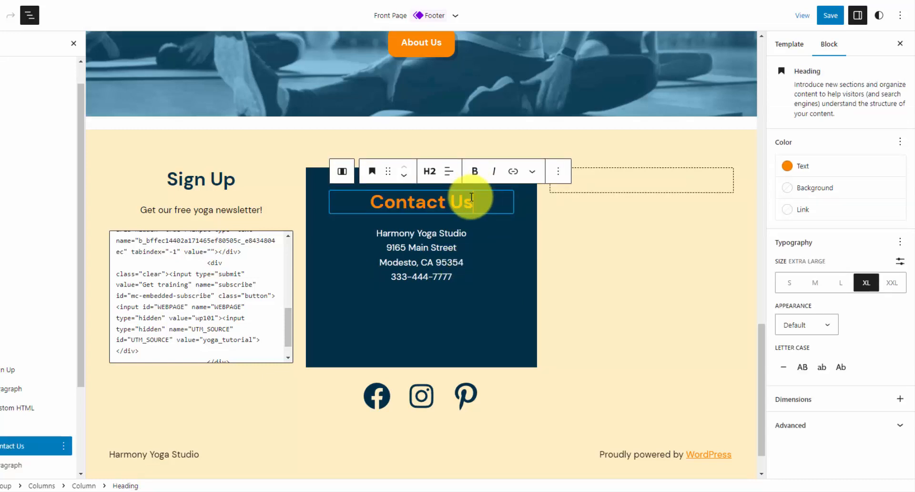
{"action": "scroll", "coordinate": [472, 200], "scroll_direction": "up", "scroll_amount": 20}
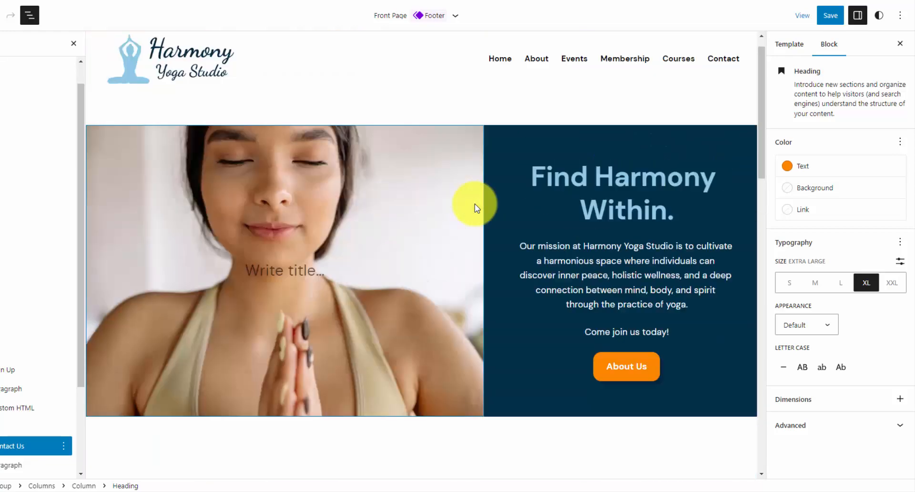
{"action": "scroll", "coordinate": [475, 204], "scroll_direction": "up", "scroll_amount": 1}
{"action": "left_click", "coordinate": [719, 78]}
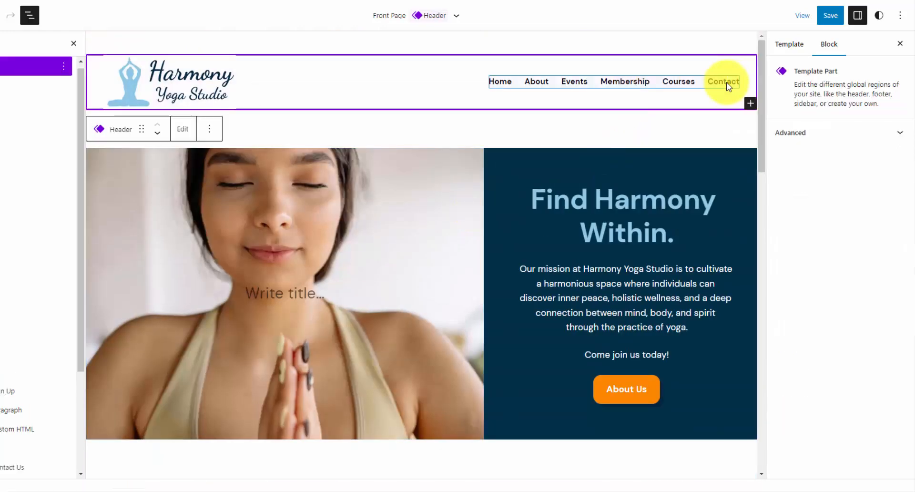
{"action": "left_click", "coordinate": [725, 82]}
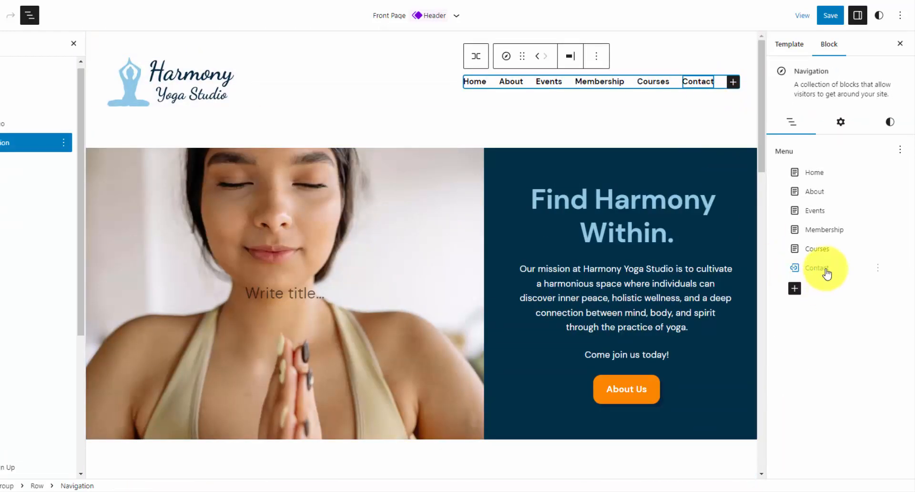
{"action": "left_click", "coordinate": [825, 268]}
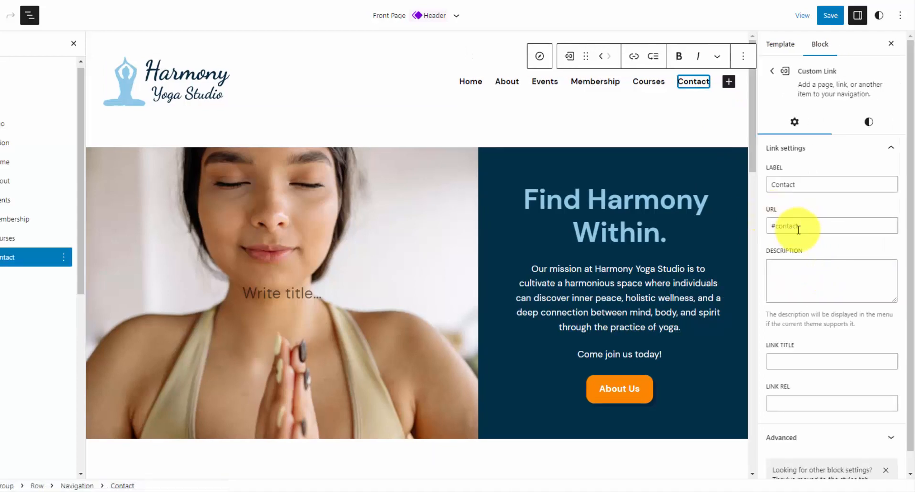
{"action": "left_click_drag", "start_coordinate": [777, 227], "coordinate": [826, 227]}
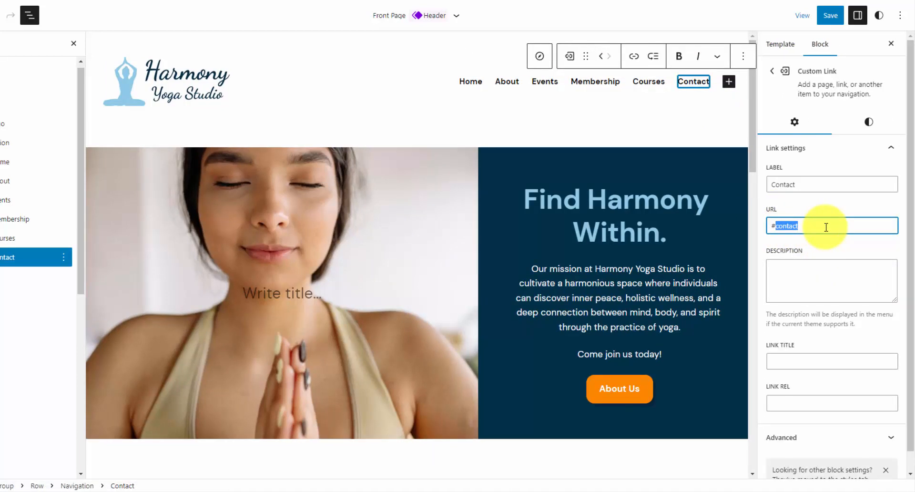
{"action": "left_click", "coordinate": [805, 227]}
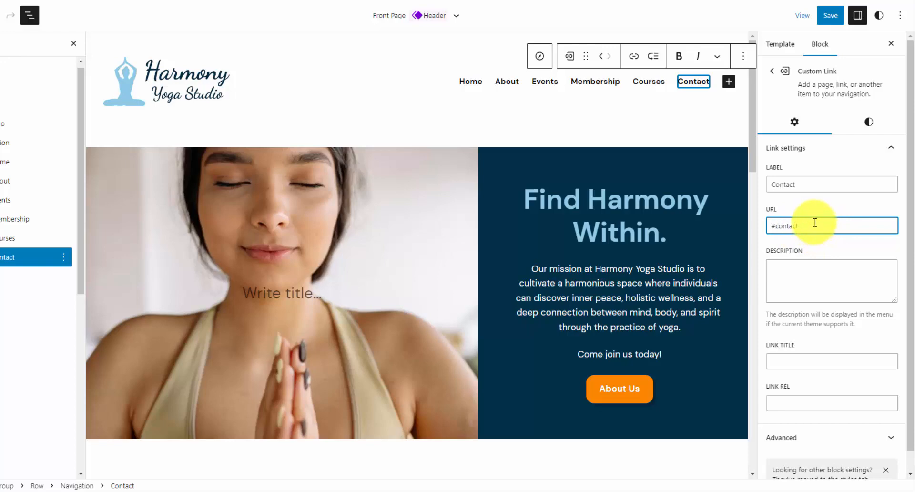
Set the HTML anchor of the footer's Contact Us heading to contact
{"action": "scroll", "coordinate": [582, 282], "scroll_direction": "down", "scroll_amount": 10}
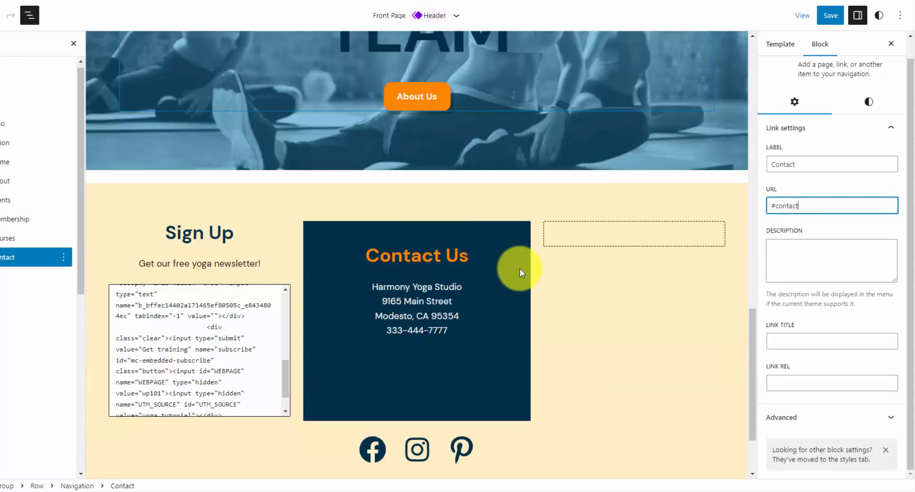
{"action": "scroll", "coordinate": [519, 272], "scroll_direction": "down", "scroll_amount": 2}
{"action": "left_click", "coordinate": [462, 160]}
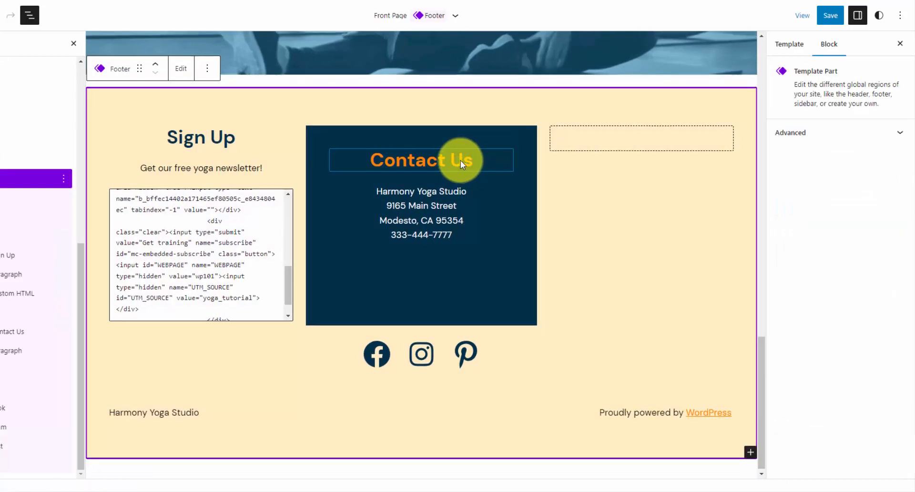
{"action": "left_click", "coordinate": [433, 162]}
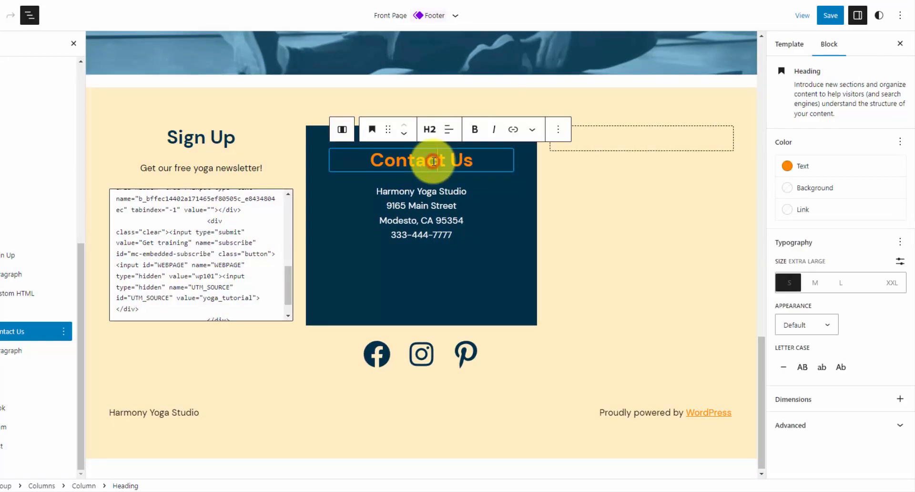
{"action": "left_click", "coordinate": [852, 431]}
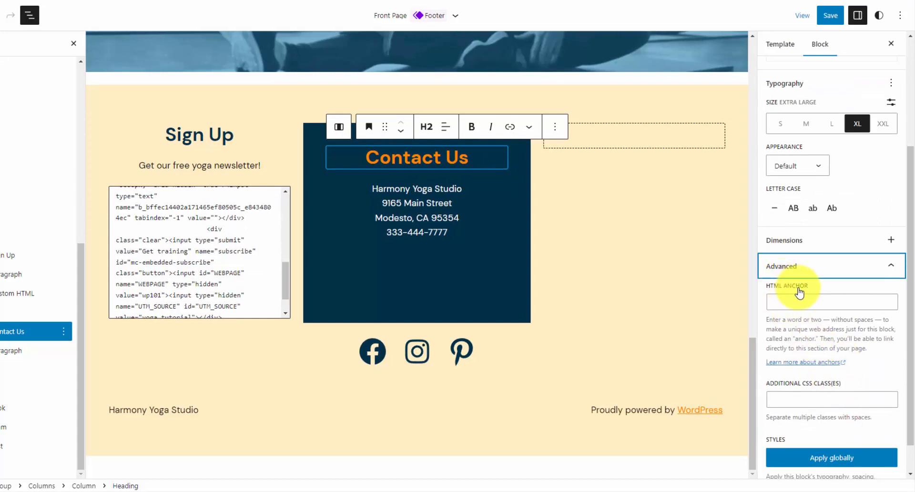
{"action": "left_click", "coordinate": [802, 305]}
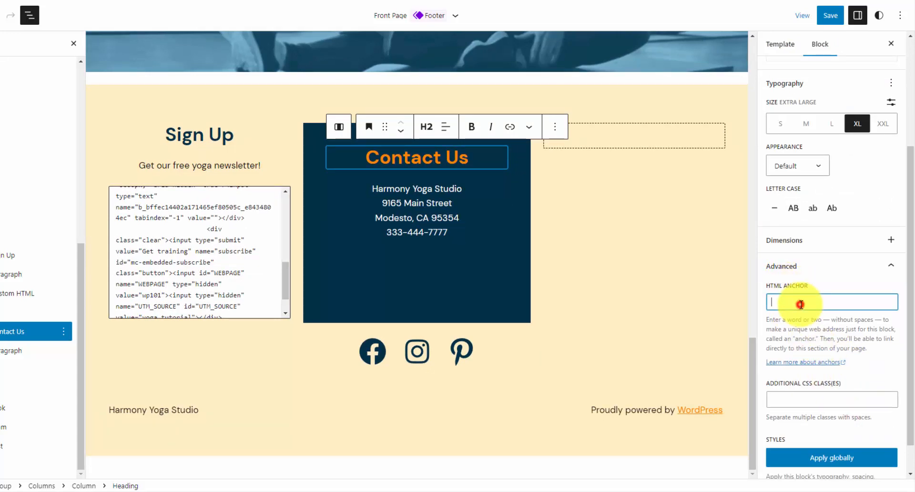
{"action": "type", "text": "contact"}
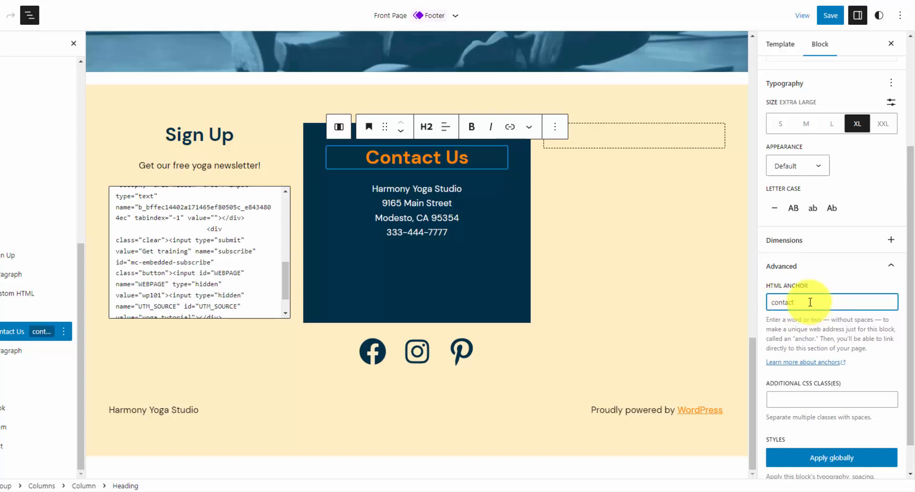
Duplicate the footer's Contact Us heading and move the copy below the address paragraph
{"action": "left_click", "coordinate": [459, 256]}
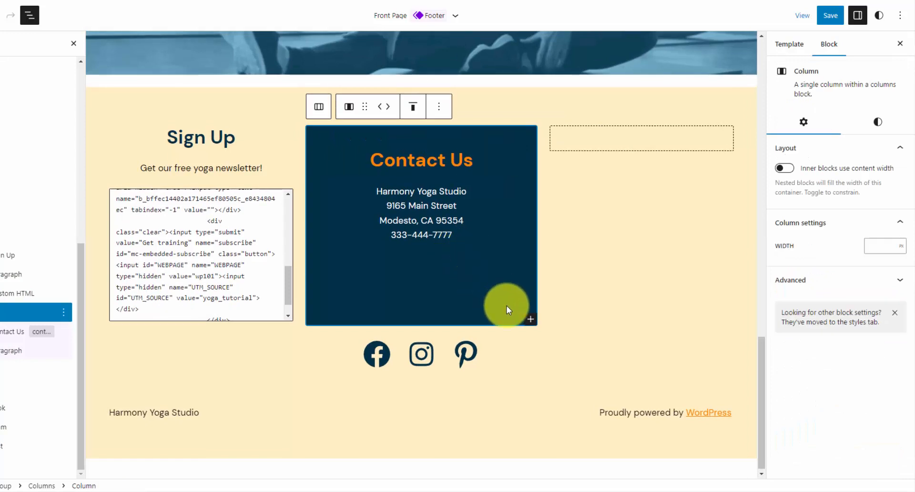
{"action": "left_click", "coordinate": [531, 317]}
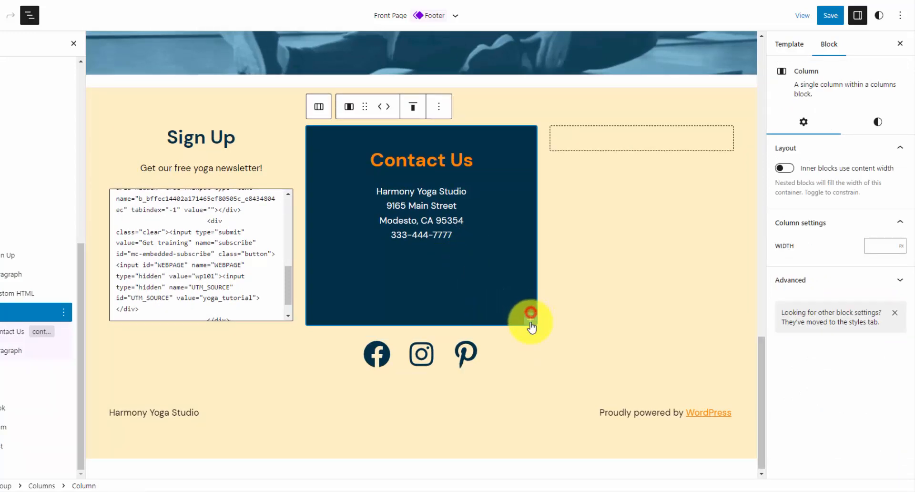
{"action": "left_click", "coordinate": [472, 168]}
{"action": "left_click", "coordinate": [558, 129]}
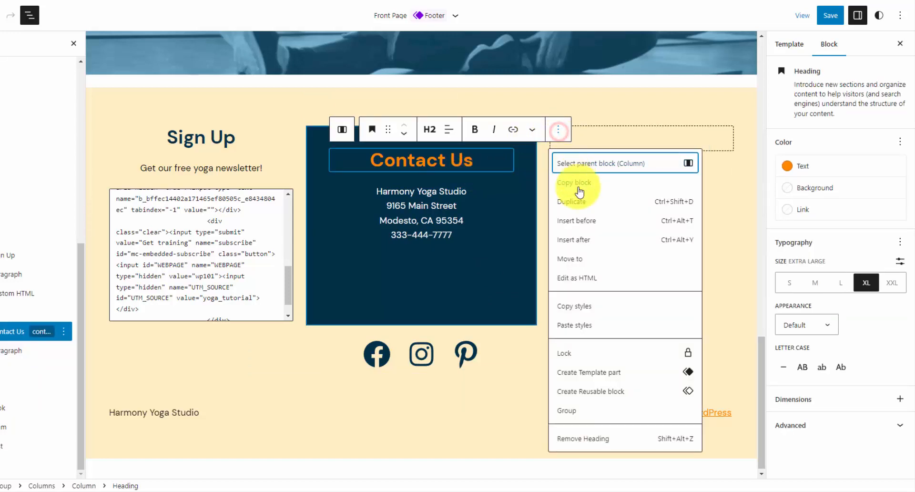
{"action": "left_click", "coordinate": [581, 202]}
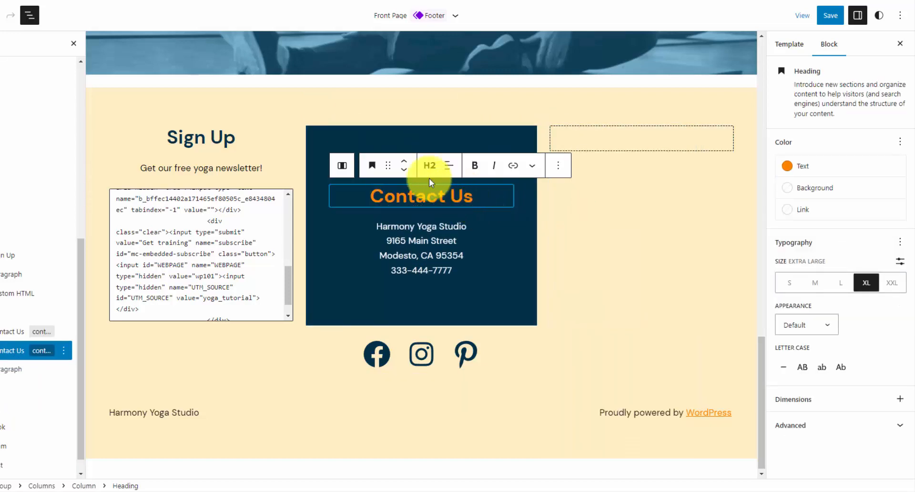
{"action": "left_click", "coordinate": [405, 169]}
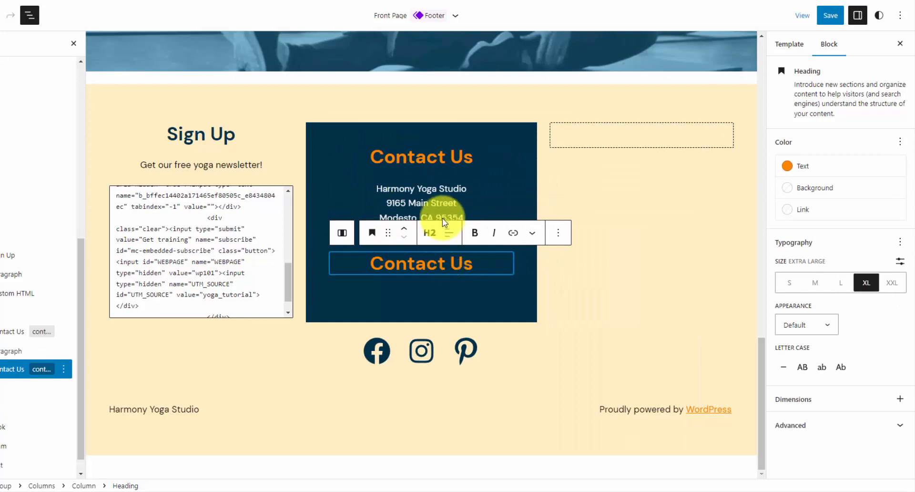
Clear the HTML anchor of the duplicated heading and change its text to Quick Links
{"action": "left_click", "coordinate": [835, 426]}
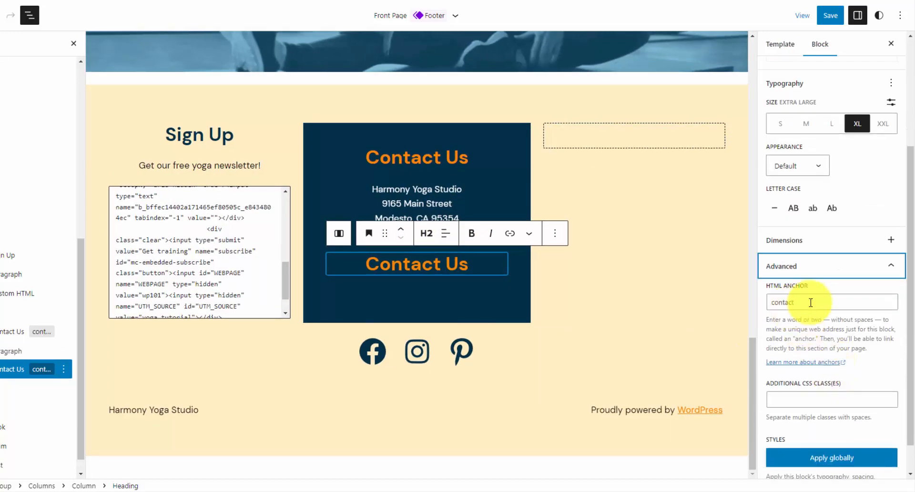
{"action": "double_click", "coordinate": [805, 302]}
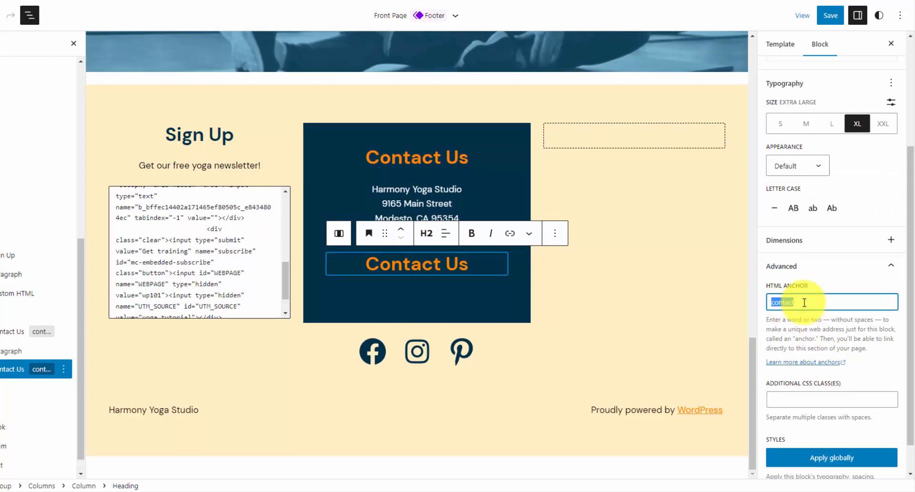
{"action": "key", "text": "BackSpace"}
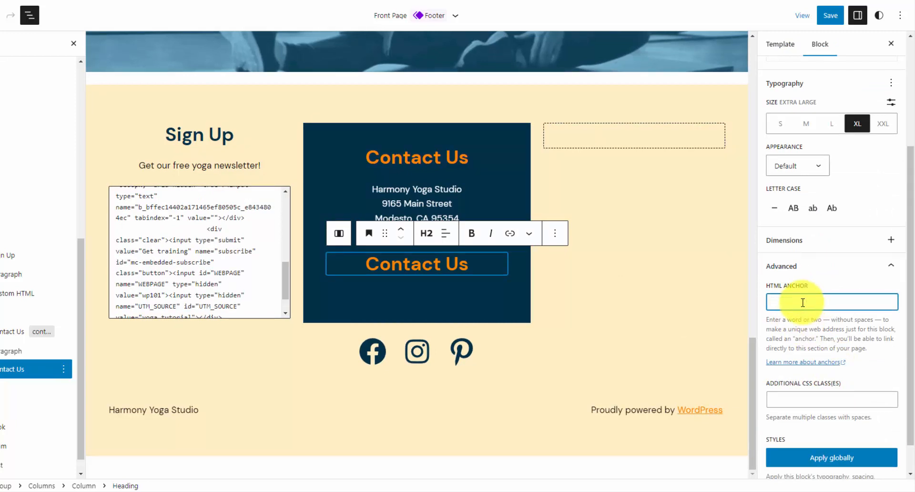
{"action": "left_click", "coordinate": [455, 268]}
{"action": "triple_click", "coordinate": [456, 268]}
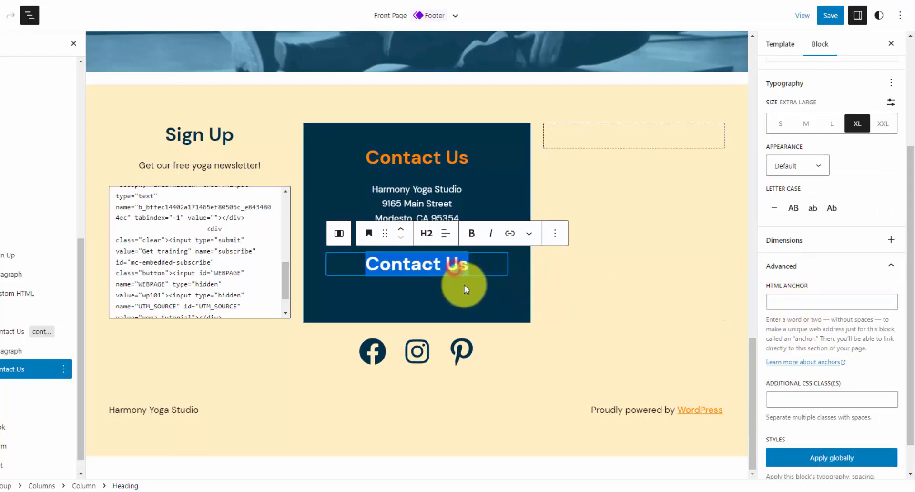
{"action": "type", "text": "Quick Links"}
Insert a Navigation block below the Quick Links heading, with centered justification and vertical orientation
{"action": "key", "text": "Return"}
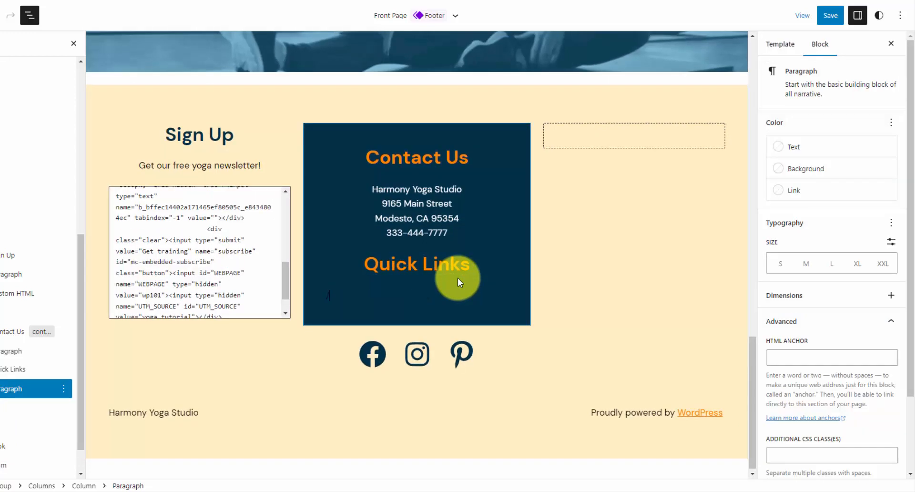
{"action": "type", "text": "/nav"}
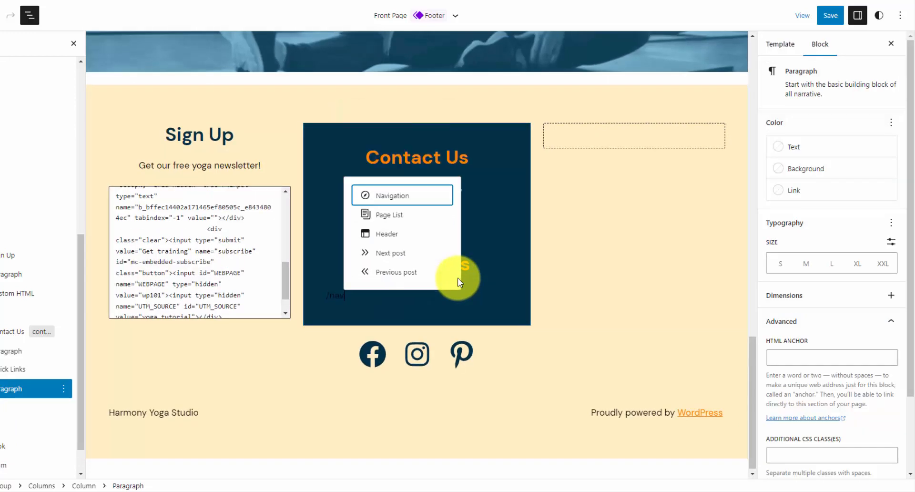
{"action": "left_click", "coordinate": [439, 196]}
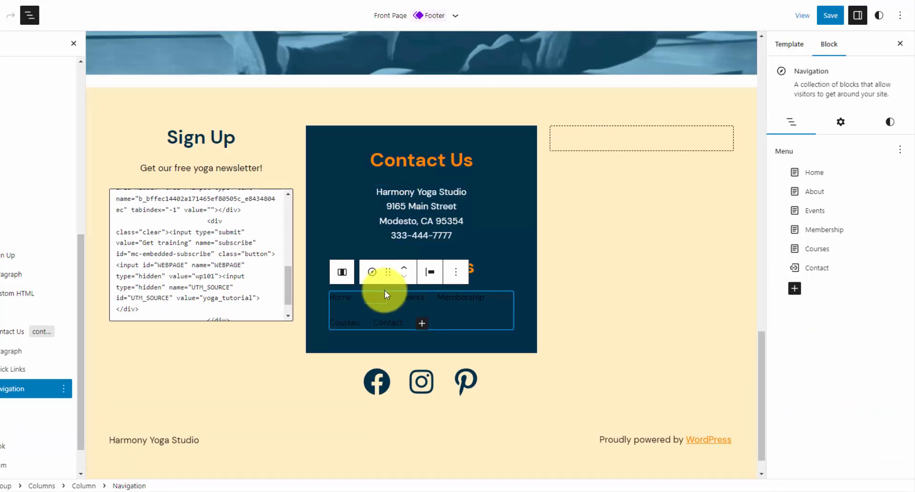
{"action": "left_click", "coordinate": [841, 124]}
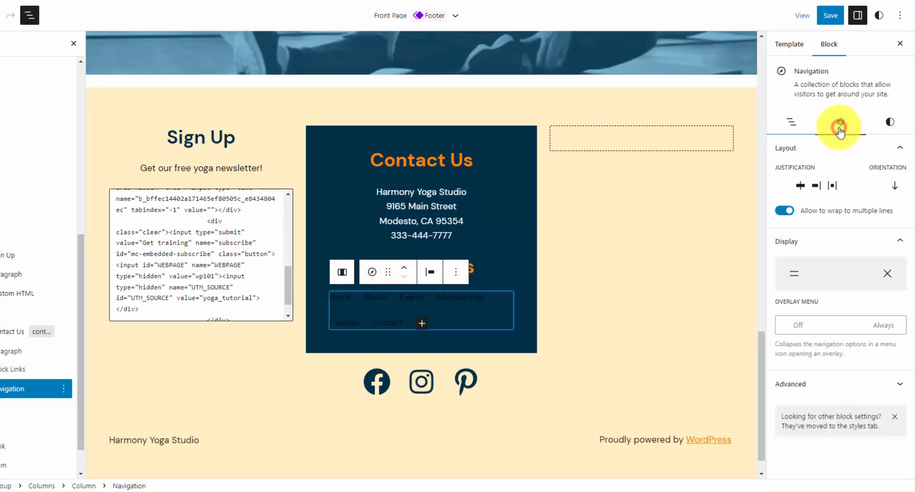
{"action": "left_click", "coordinate": [801, 187]}
{"action": "left_click", "coordinate": [896, 186]}
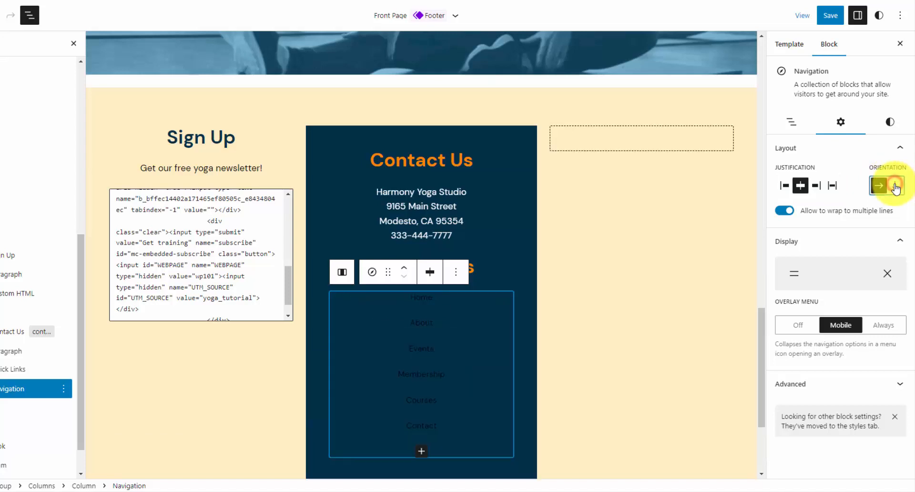
Set the footer navigation's text color to the theme's white Base color and its overlay menu to Off
{"action": "left_click", "coordinate": [890, 122]}
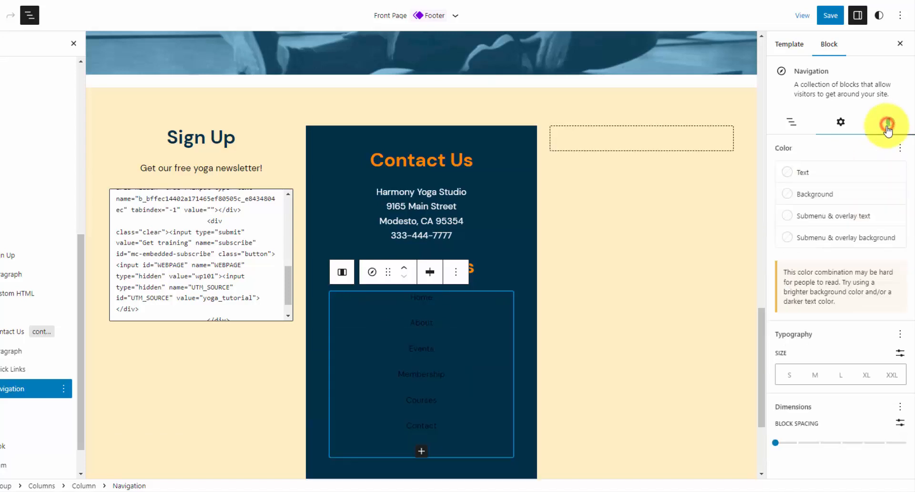
{"action": "left_click", "coordinate": [836, 176]}
{"action": "left_click", "coordinate": [635, 234]}
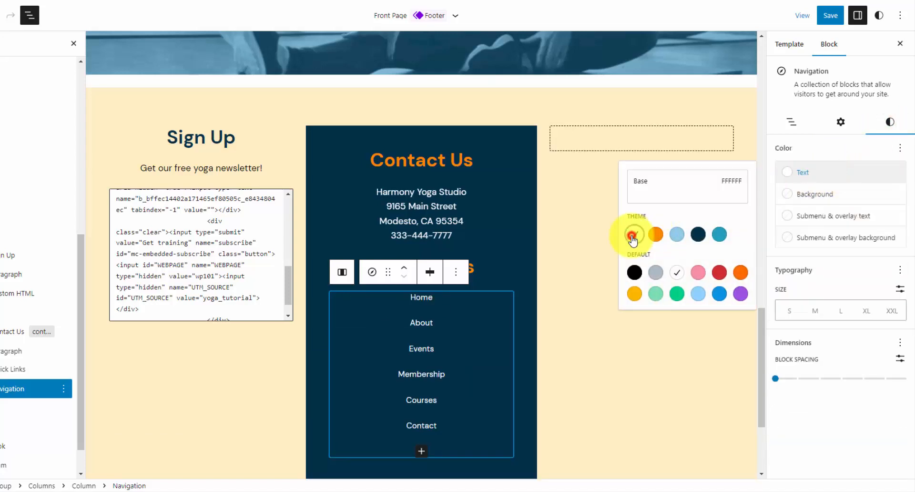
{"action": "left_click", "coordinate": [841, 122]}
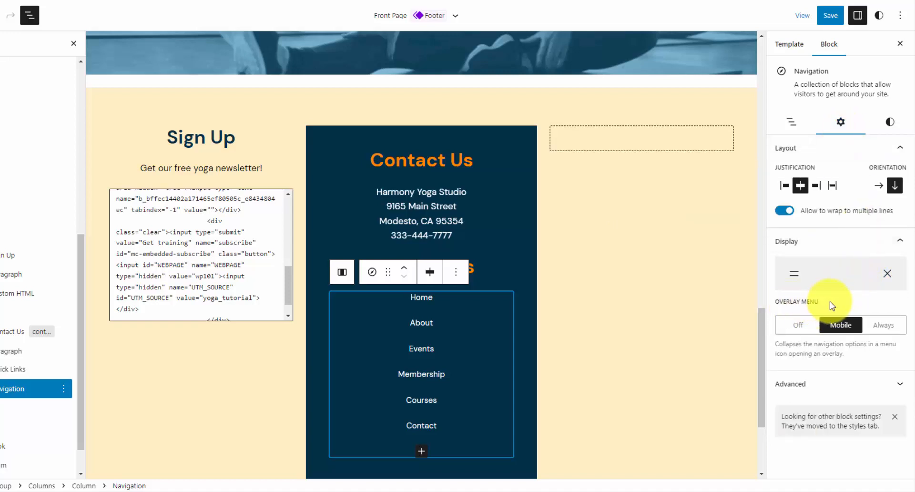
{"action": "left_click", "coordinate": [798, 325]}
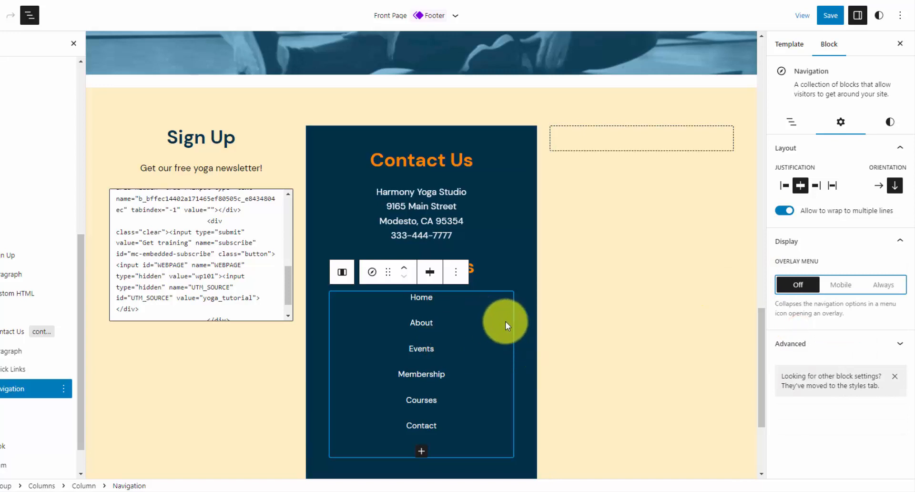
Add a Custom HTML block with the Google Maps iframe, 100% wide and high with 350px minimum height, to the empty footer column and save
{"action": "scroll", "coordinate": [507, 320], "scroll_direction": "down", "scroll_amount": 1}
{"action": "left_click", "coordinate": [665, 105]}
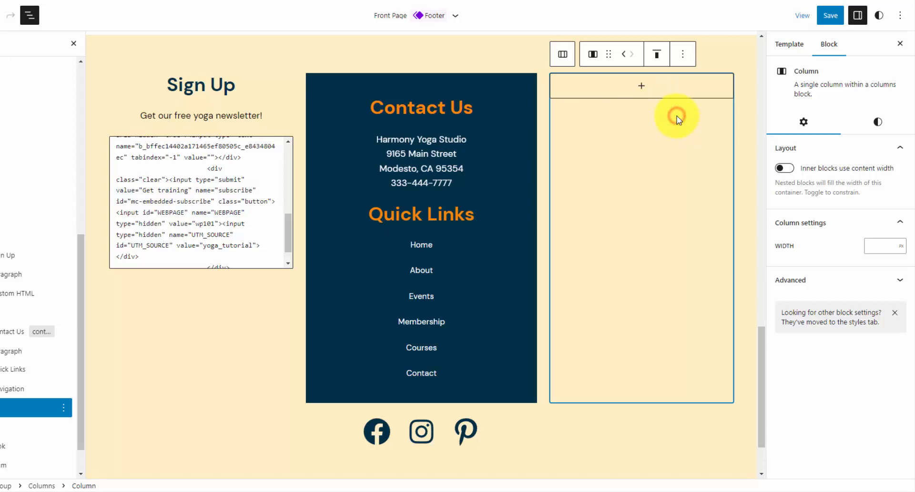
{"action": "left_click", "coordinate": [648, 90]}
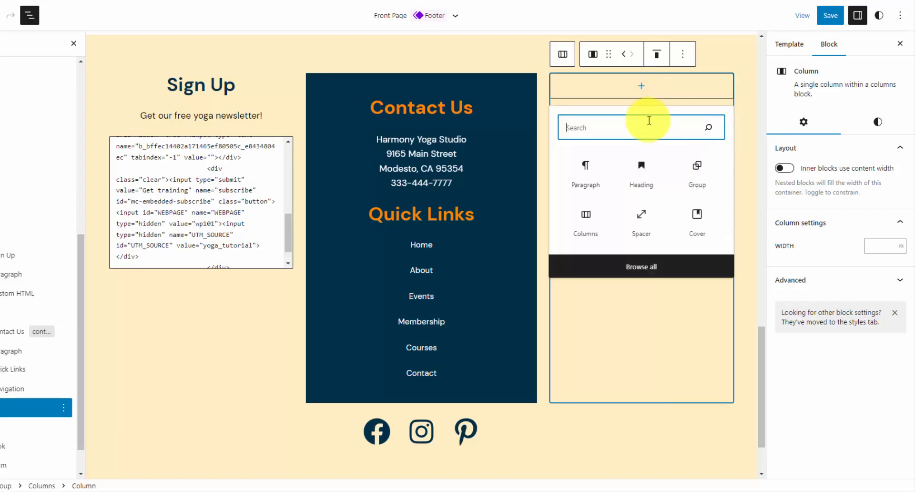
{"action": "type", "text": "/cu"}
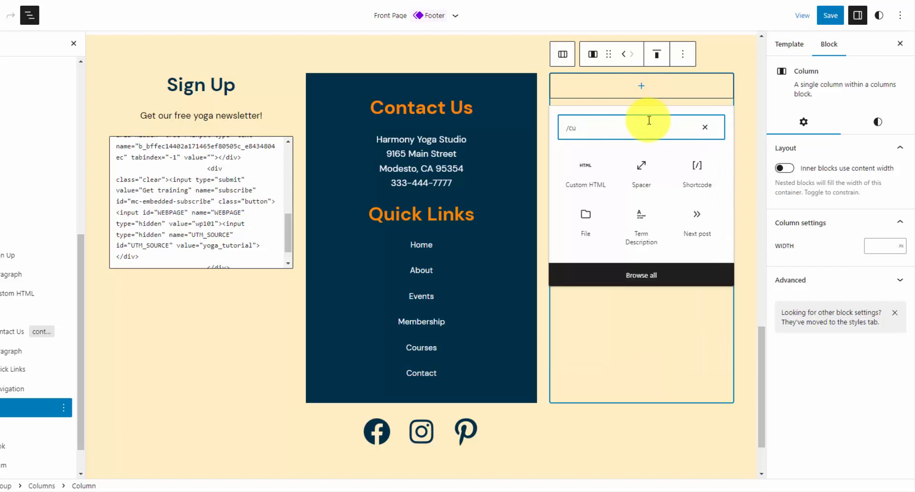
{"action": "left_click", "coordinate": [580, 164]}
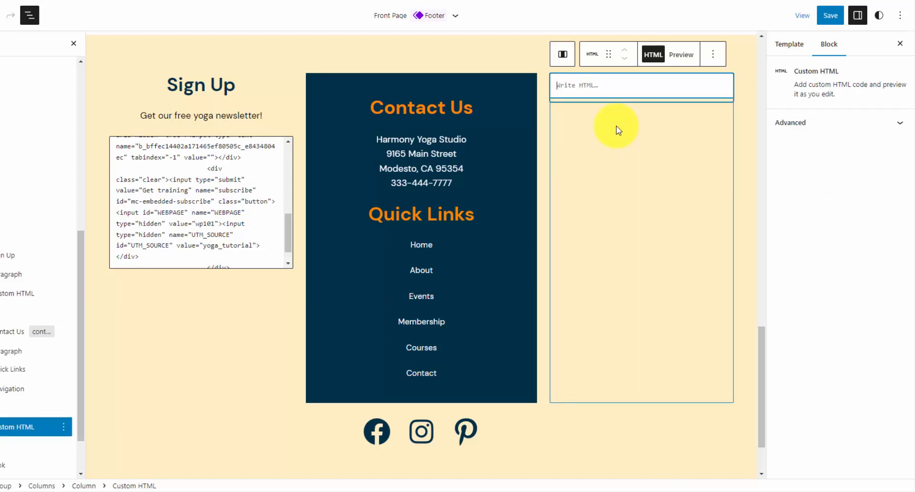
{"action": "key", "text": "ctrl+v"}
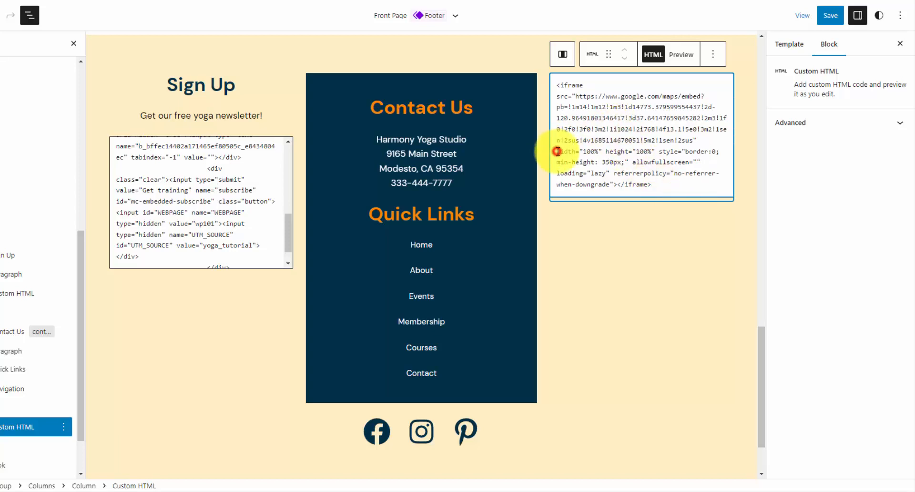
{"action": "left_click_drag", "start_coordinate": [557, 151], "coordinate": [629, 158]}
{"action": "left_click", "coordinate": [629, 159]}
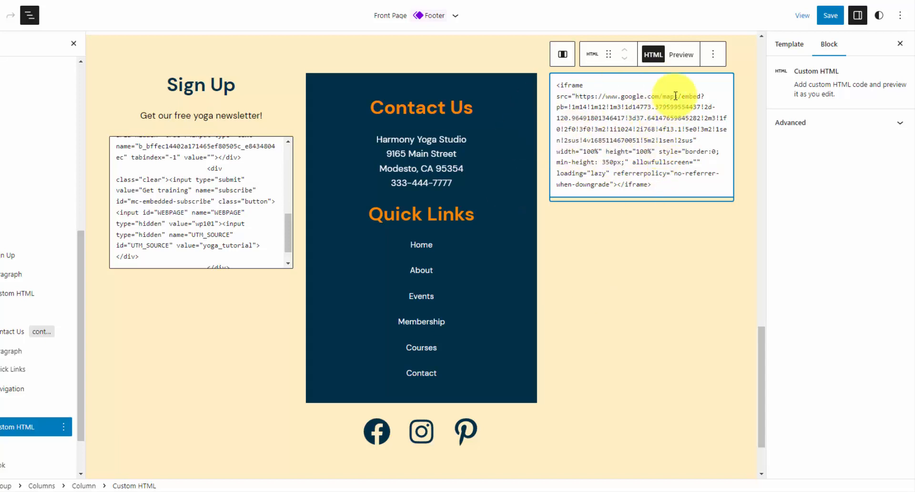
{"action": "left_click", "coordinate": [839, 20]}
{"action": "left_click", "coordinate": [831, 23]}
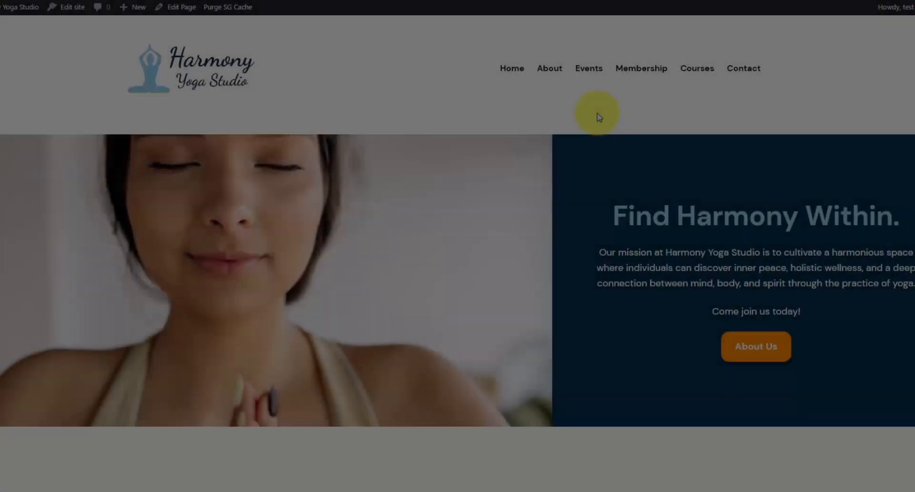
Examine the live front page down to the footer's sign-up form, contact details, quick links and map
{"action": "scroll", "coordinate": [597, 114], "scroll_direction": "down", "scroll_amount": 5}
{"action": "scroll", "coordinate": [597, 113], "scroll_direction": "down", "scroll_amount": 1}
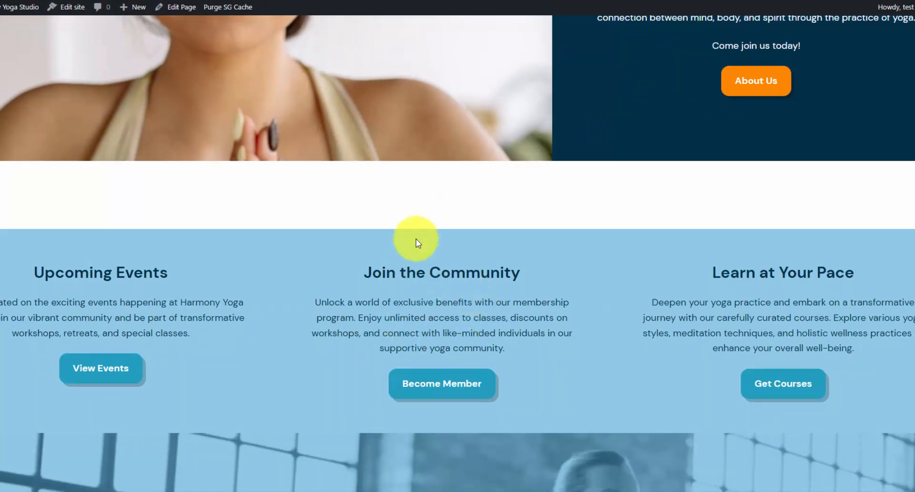
{"action": "scroll", "coordinate": [415, 239], "scroll_direction": "down", "scroll_amount": 4}
{"action": "scroll", "coordinate": [496, 174], "scroll_direction": "down", "scroll_amount": 8}
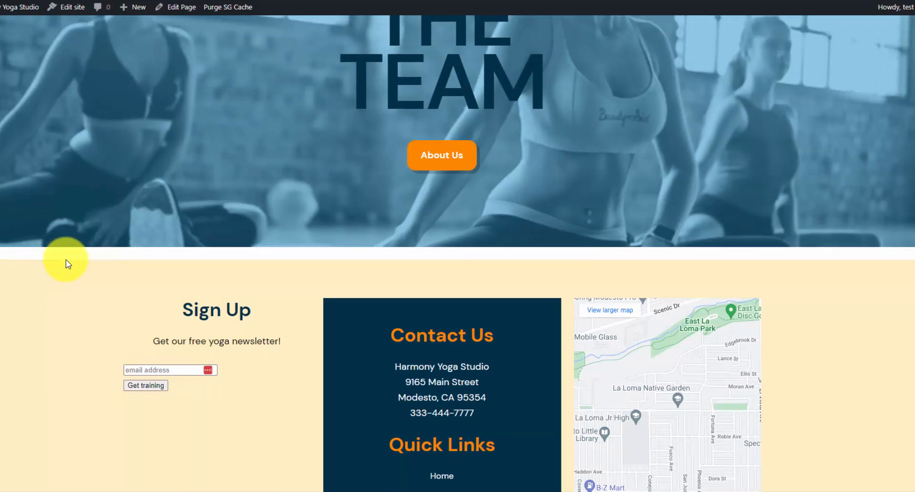
{"action": "scroll", "coordinate": [141, 263], "scroll_direction": "down", "scroll_amount": 3}
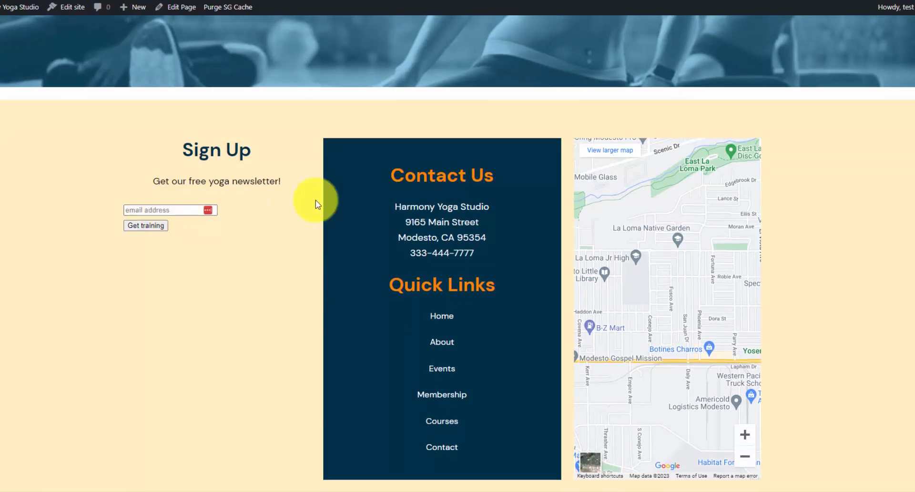
{"action": "scroll", "coordinate": [315, 199], "scroll_direction": "down", "scroll_amount": 1}
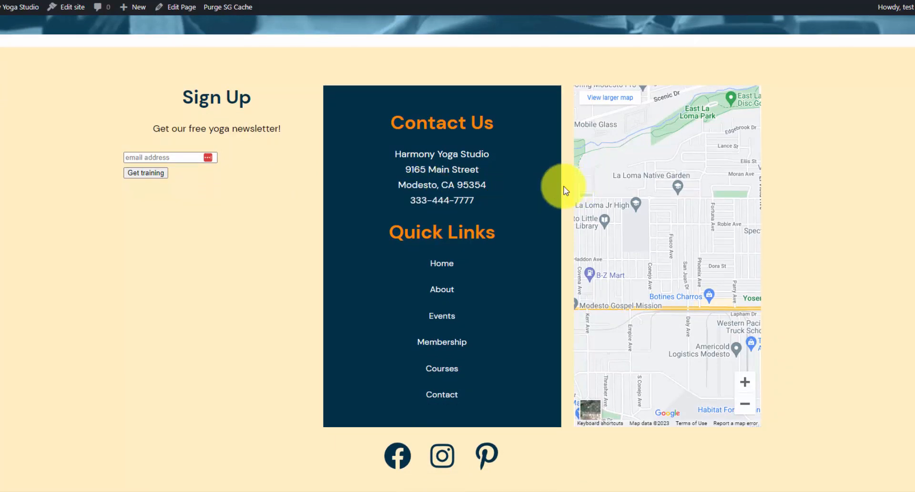
Examine the live front page at a narrow phone width, checking the header's mobile menu and the stacked sections down to the footer
{"action": "scroll", "coordinate": [527, 327], "scroll_direction": "down", "scroll_amount": 2}
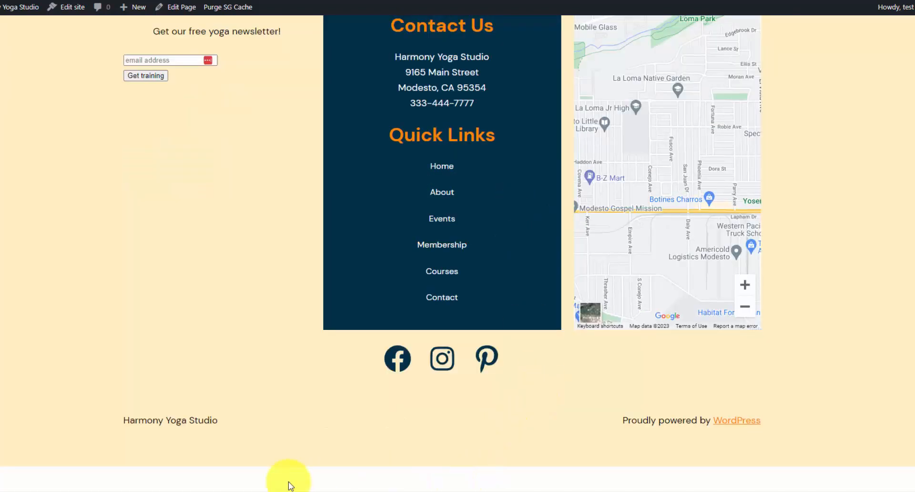
{"action": "scroll", "coordinate": [363, 482], "scroll_direction": "up", "scroll_amount": 2}
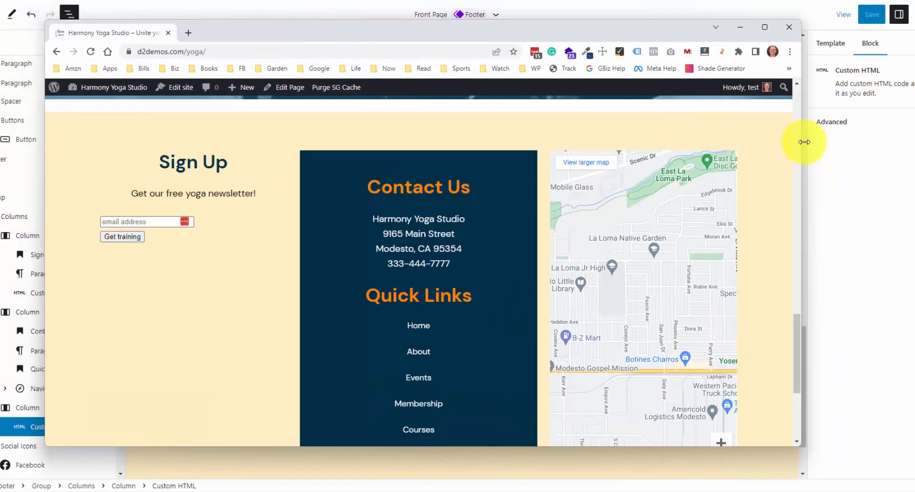
{"action": "left_click_drag", "start_coordinate": [805, 141], "coordinate": [349, 145]}
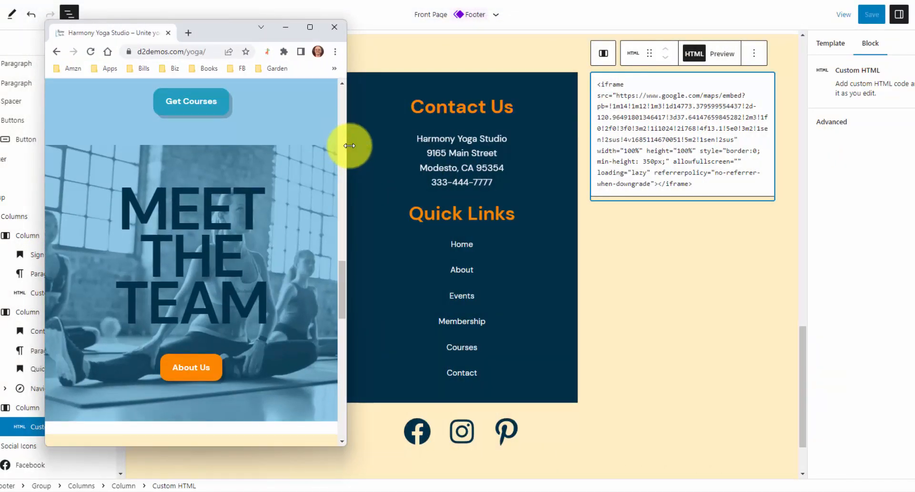
{"action": "scroll", "coordinate": [248, 210], "scroll_direction": "down", "scroll_amount": 5}
{"action": "scroll", "coordinate": [250, 210], "scroll_direction": "up", "scroll_amount": 15}
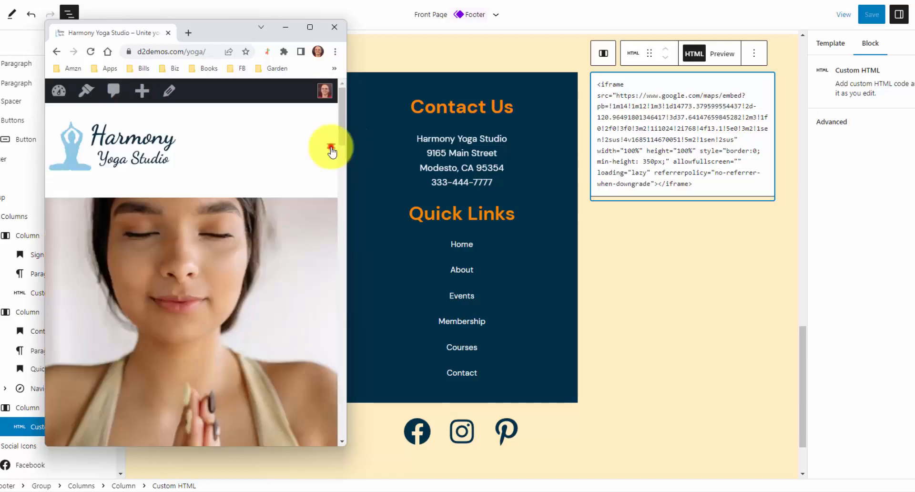
{"action": "left_click", "coordinate": [331, 149]}
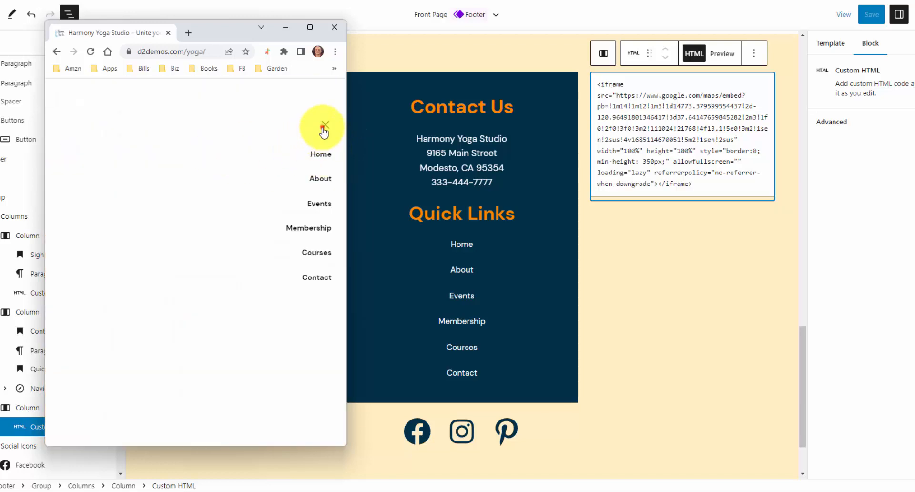
{"action": "left_click", "coordinate": [324, 128]}
{"action": "scroll", "coordinate": [274, 164], "scroll_direction": "down", "scroll_amount": 5}
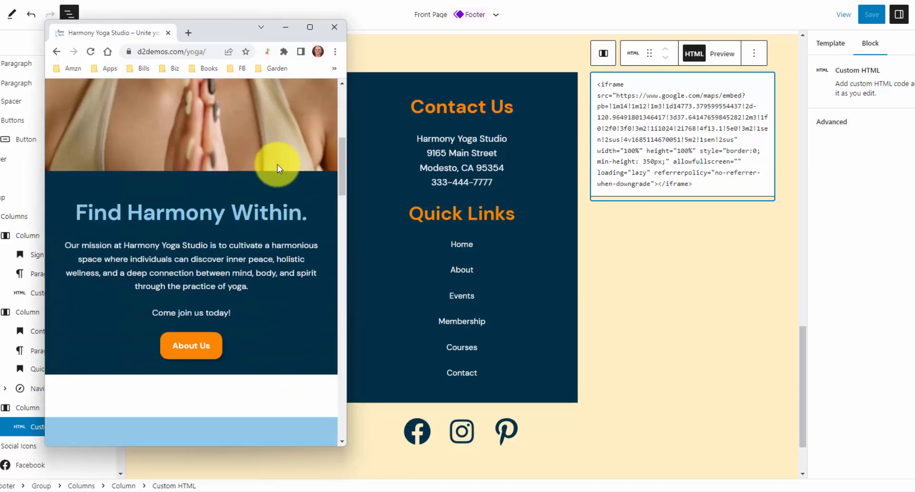
{"action": "scroll", "coordinate": [277, 164], "scroll_direction": "down", "scroll_amount": 10}
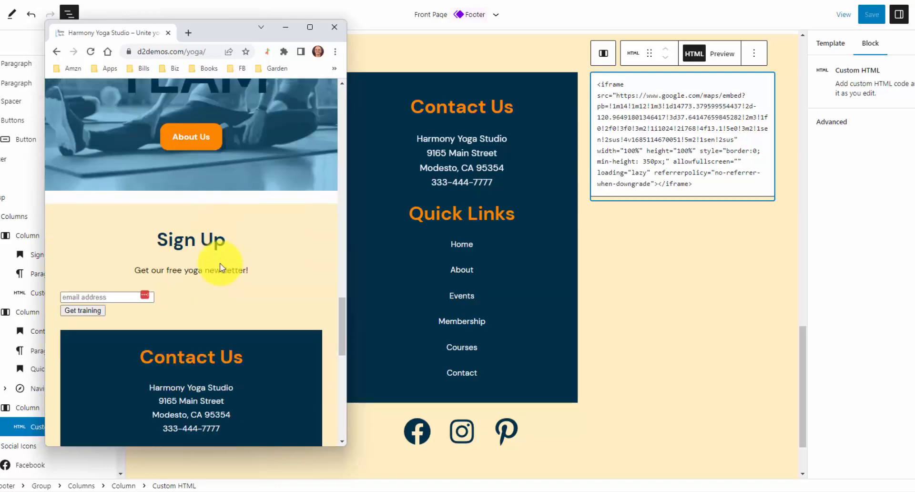
{"action": "scroll", "coordinate": [219, 263], "scroll_direction": "down", "scroll_amount": 2}
{"action": "left_click_drag", "start_coordinate": [124, 34], "coordinate": [267, 0]}
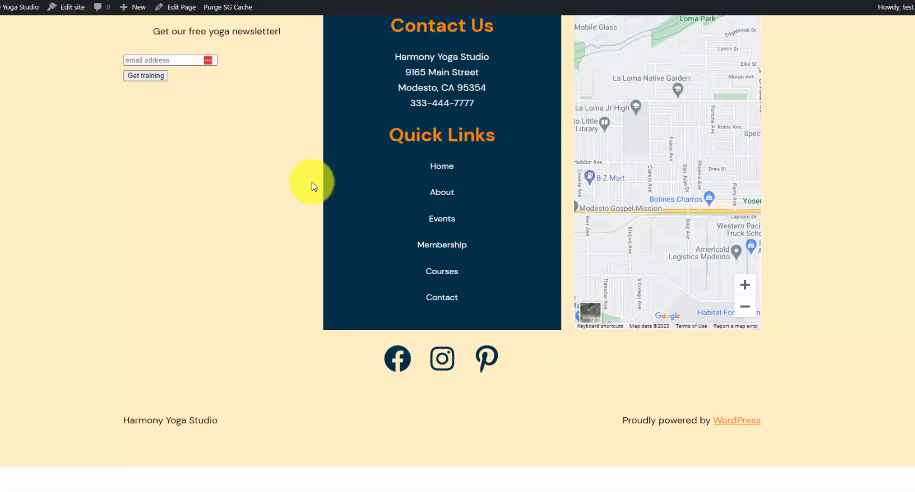
Inspect the main group element around the hero section on the live page in the browser's DevTools, examining its margin styles
{"action": "scroll", "coordinate": [312, 182], "scroll_direction": "up", "scroll_amount": 3}
{"action": "scroll", "coordinate": [312, 182], "scroll_direction": "down", "scroll_amount": 1}
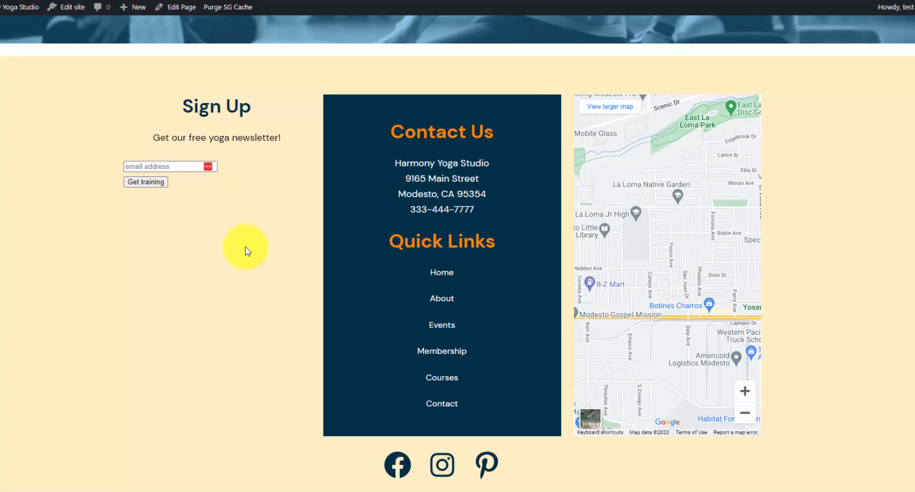
{"action": "scroll", "coordinate": [246, 258], "scroll_direction": "up", "scroll_amount": 8}
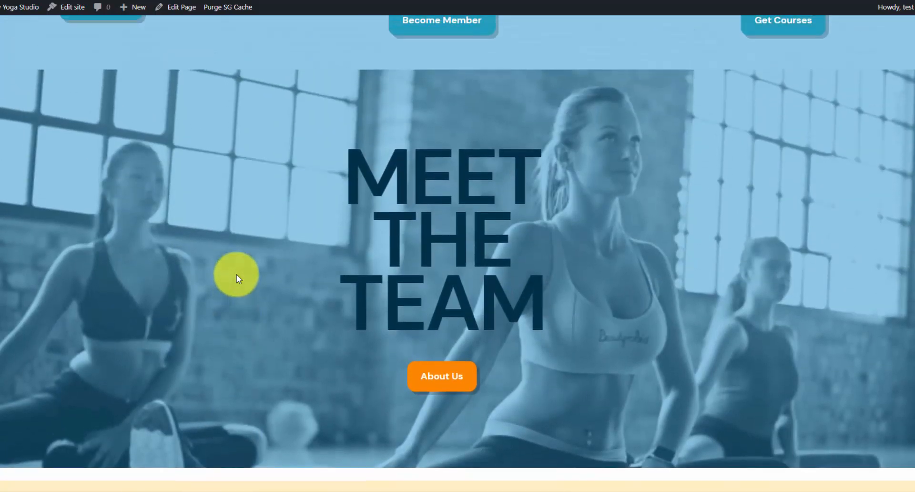
{"action": "scroll", "coordinate": [639, 236], "scroll_direction": "up", "scroll_amount": 10}
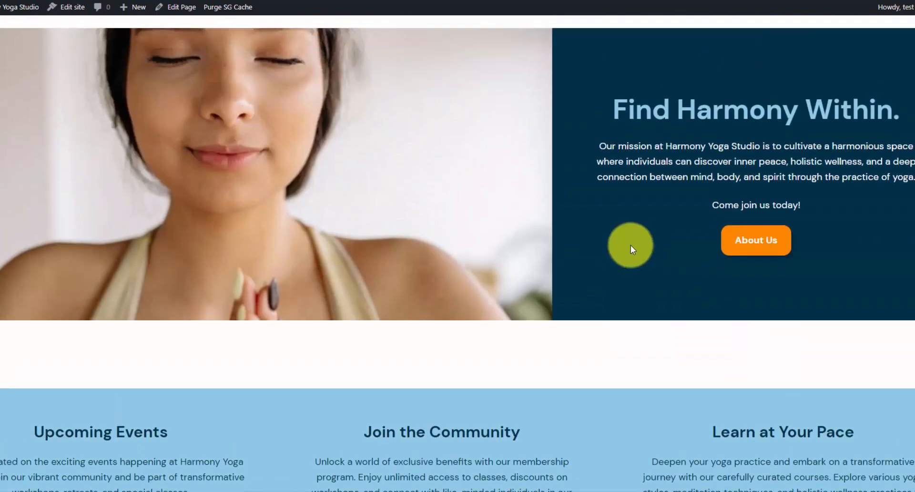
{"action": "right_click", "coordinate": [280, 266]}
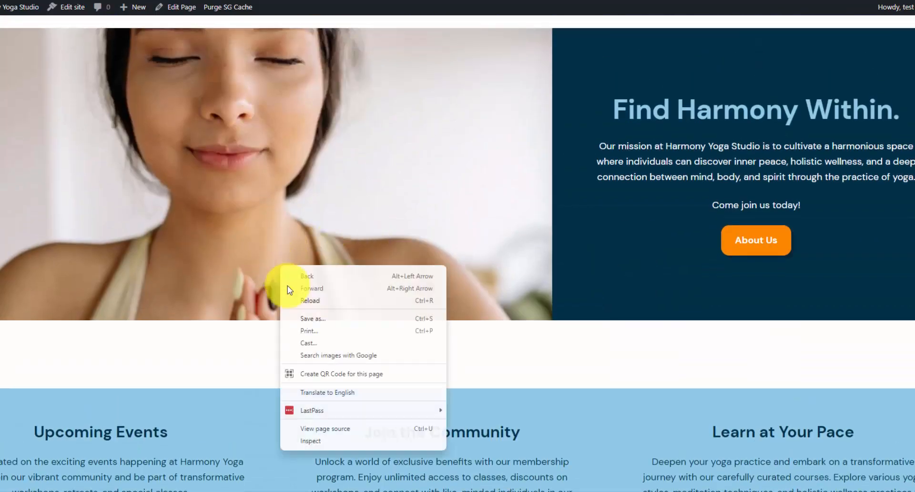
{"action": "left_click", "coordinate": [306, 445]}
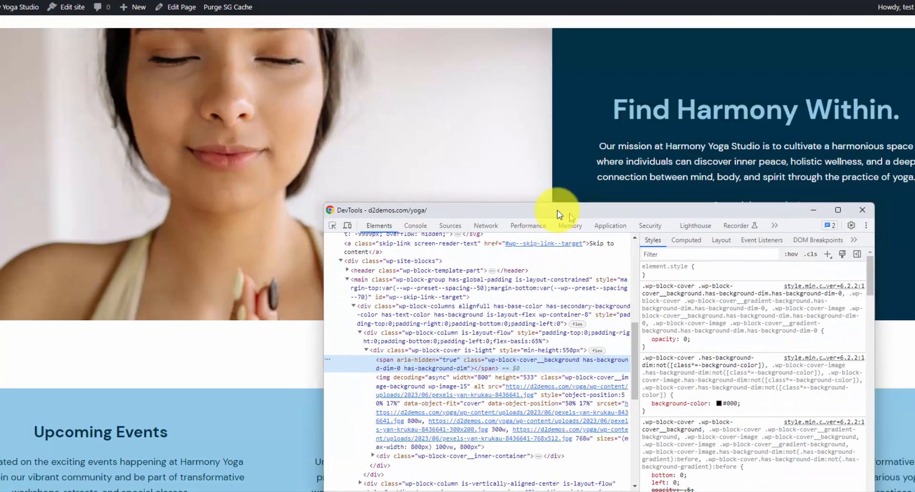
{"action": "left_click_drag", "start_coordinate": [557, 209], "coordinate": [596, 83]}
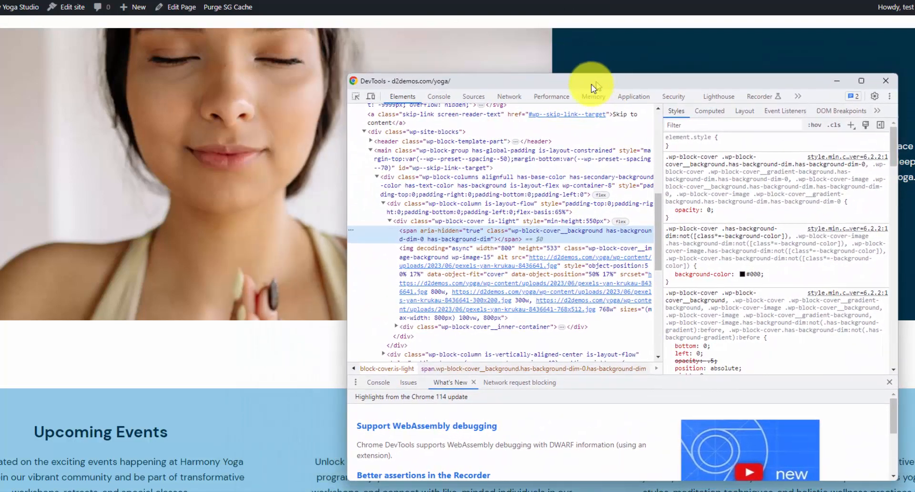
{"action": "scroll", "coordinate": [422, 238], "scroll_direction": "up", "scroll_amount": 2}
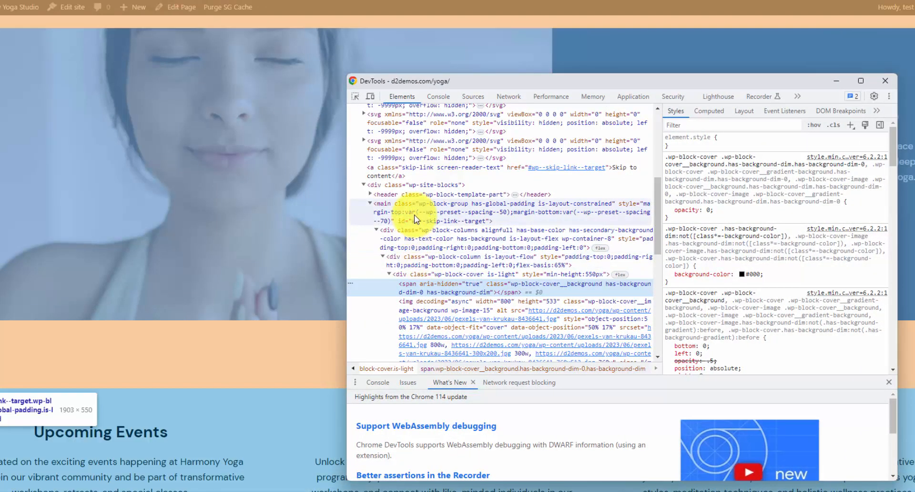
{"action": "left_click", "coordinate": [467, 216]}
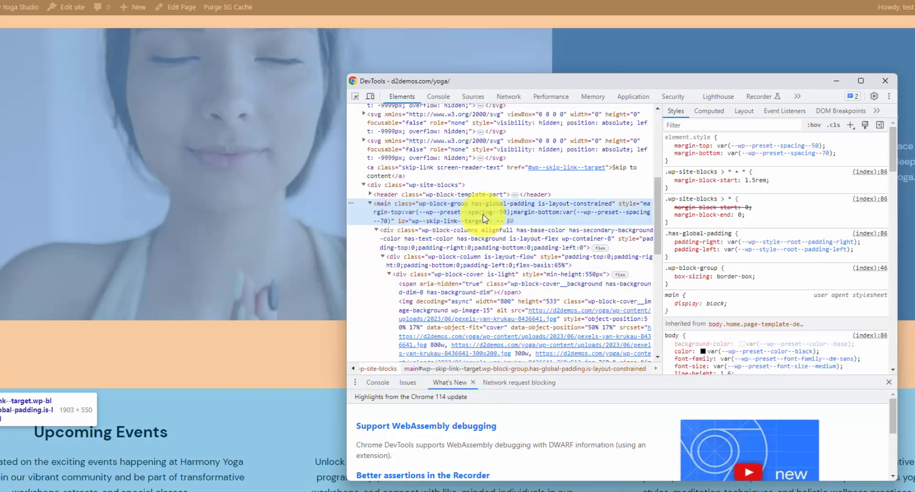
{"action": "left_click", "coordinate": [424, 206]}
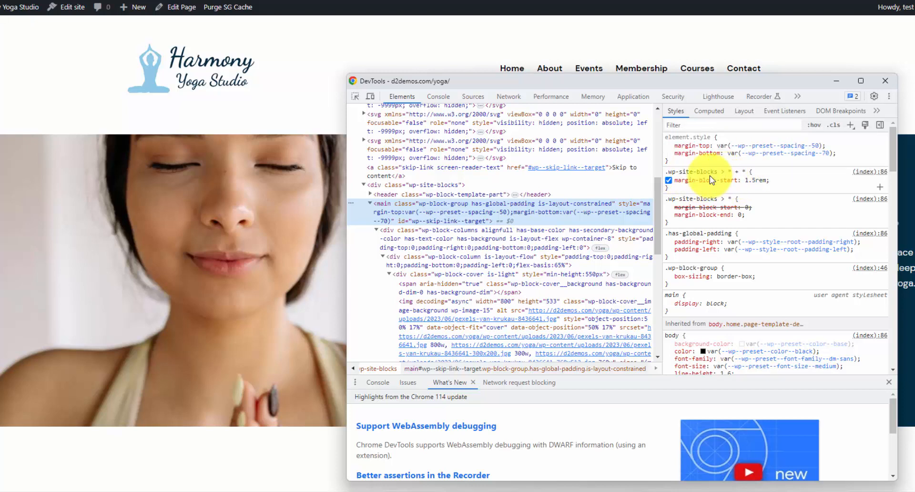
{"action": "scroll", "coordinate": [210, 258], "scroll_direction": "down", "scroll_amount": 1}
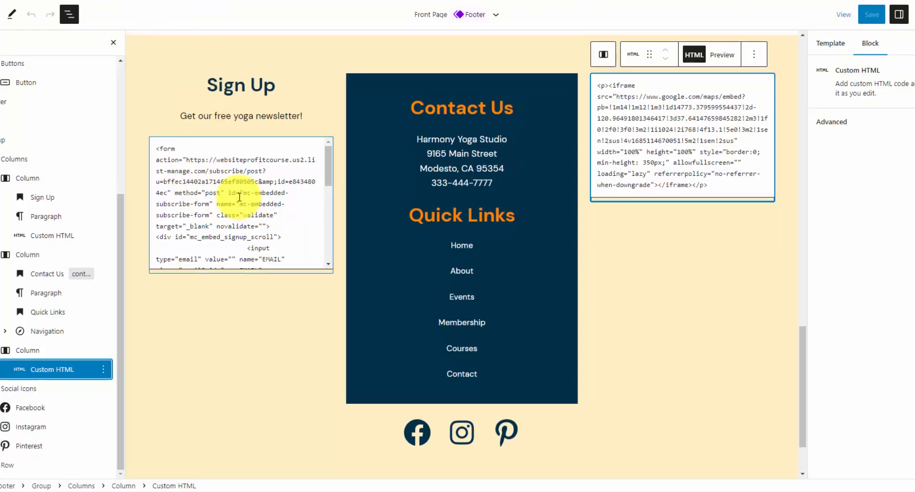
In the site editor, set the margins of the Group block holding the hero columns to 2 at the top and 0 at the bottom
{"action": "scroll", "coordinate": [239, 196], "scroll_direction": "up", "scroll_amount": 15}
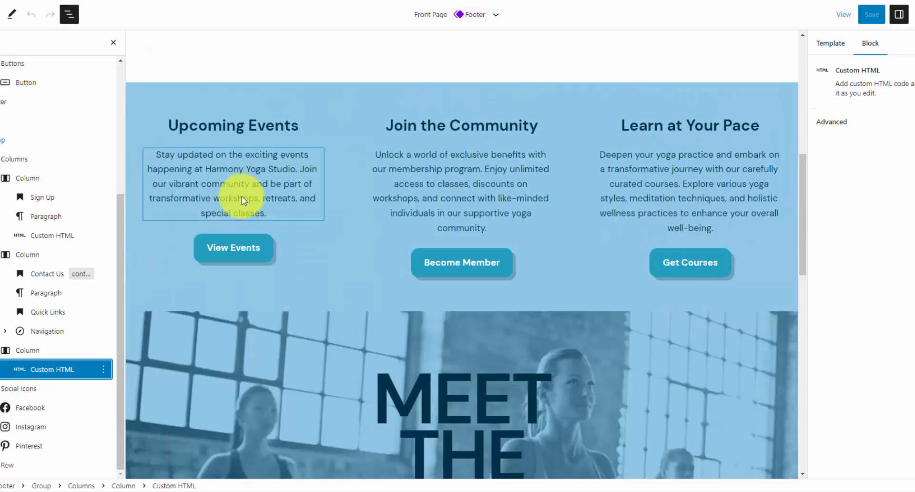
{"action": "left_click", "coordinate": [200, 222]}
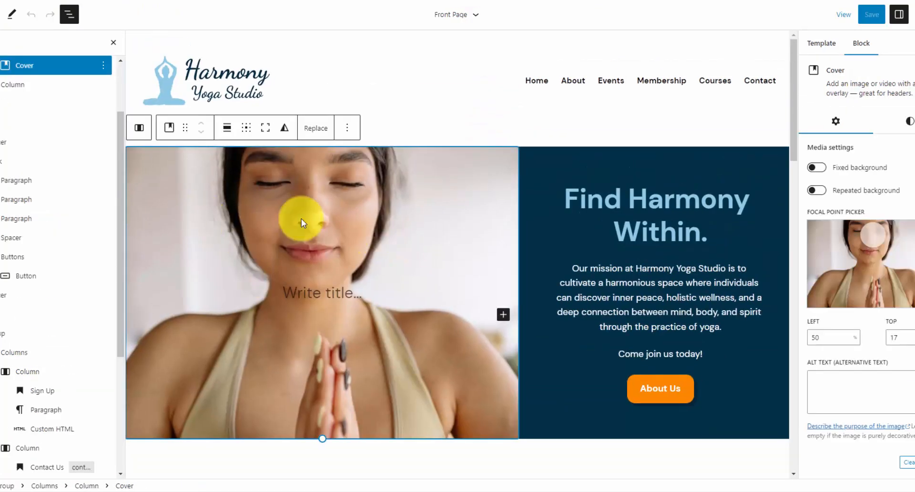
{"action": "scroll", "coordinate": [54, 180], "scroll_direction": "up", "scroll_amount": 3}
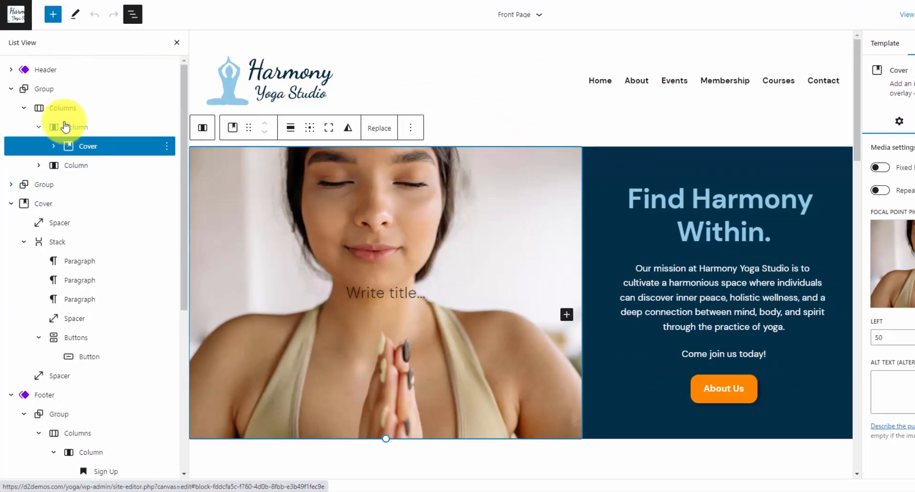
{"action": "left_click", "coordinate": [45, 91]}
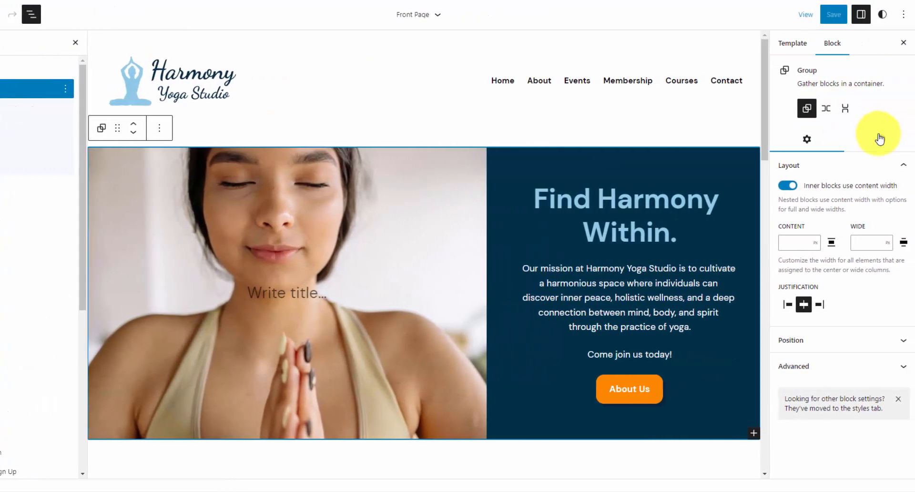
{"action": "left_click", "coordinate": [881, 138]}
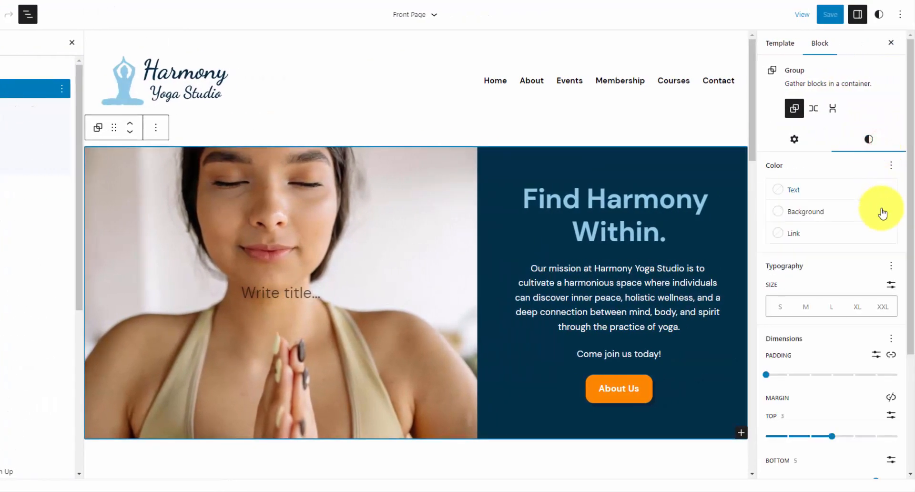
{"action": "scroll", "coordinate": [873, 286], "scroll_direction": "down", "scroll_amount": 2}
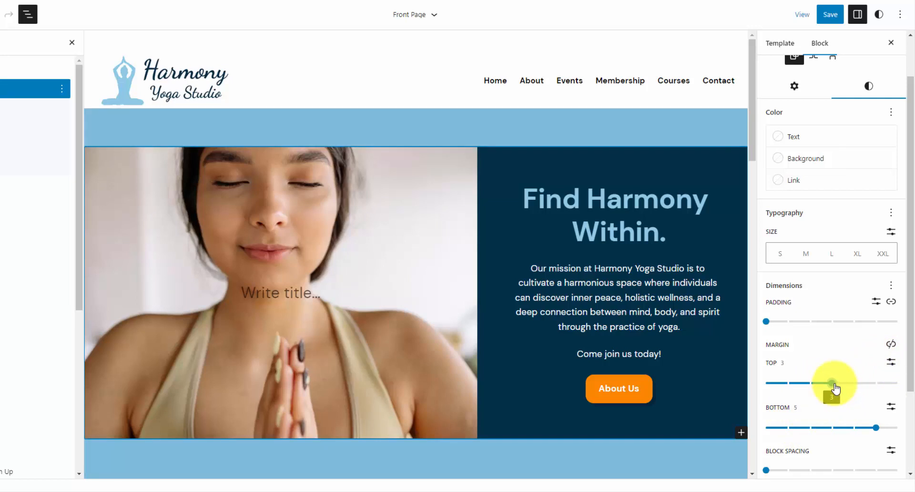
{"action": "left_click_drag", "start_coordinate": [835, 385], "coordinate": [809, 384]}
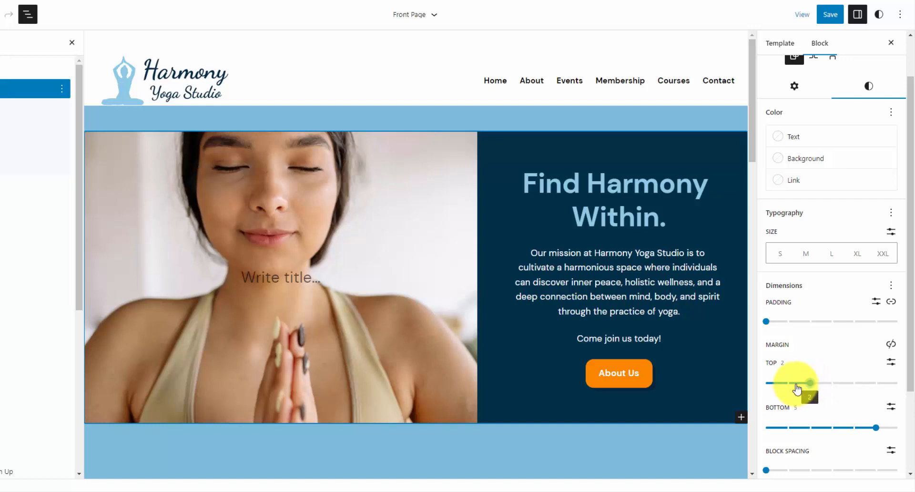
{"action": "left_click_drag", "start_coordinate": [874, 427], "coordinate": [766, 428]}
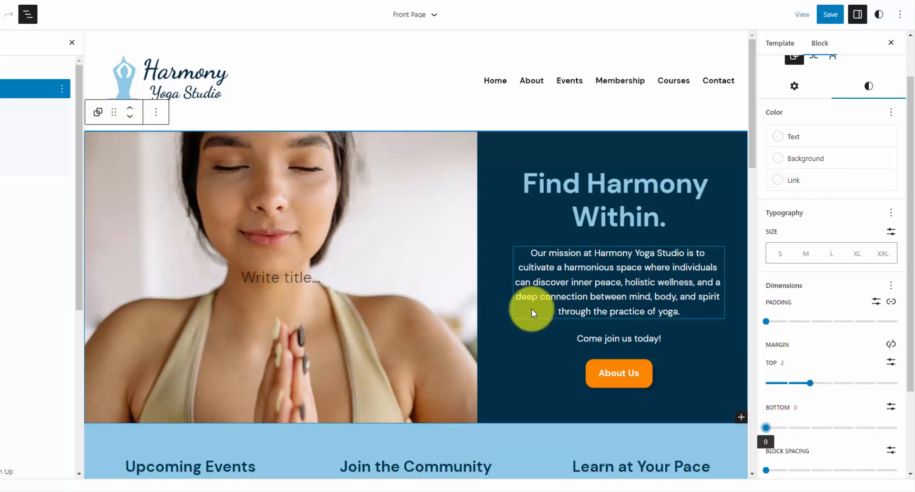
On the live front page, find the gap between the Meet the Team cover and the footer, and inspect the cover in DevTools
{"action": "scroll", "coordinate": [501, 302], "scroll_direction": "down", "scroll_amount": 1}
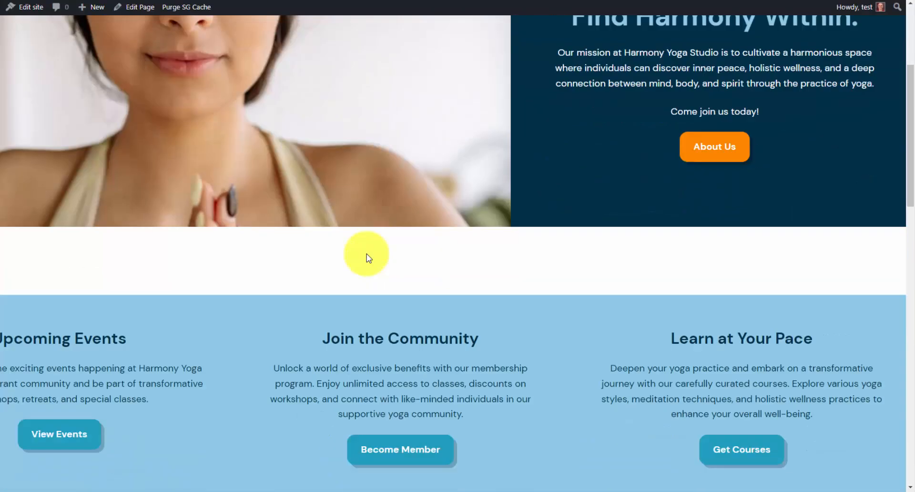
{"action": "scroll", "coordinate": [367, 258], "scroll_direction": "down", "scroll_amount": 10}
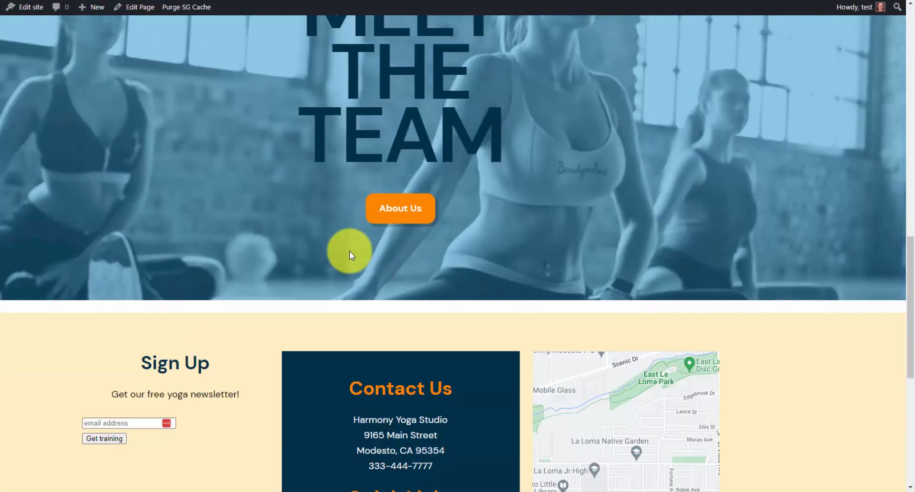
{"action": "scroll", "coordinate": [350, 253], "scroll_direction": "up", "scroll_amount": 2}
{"action": "right_click", "coordinate": [93, 264]}
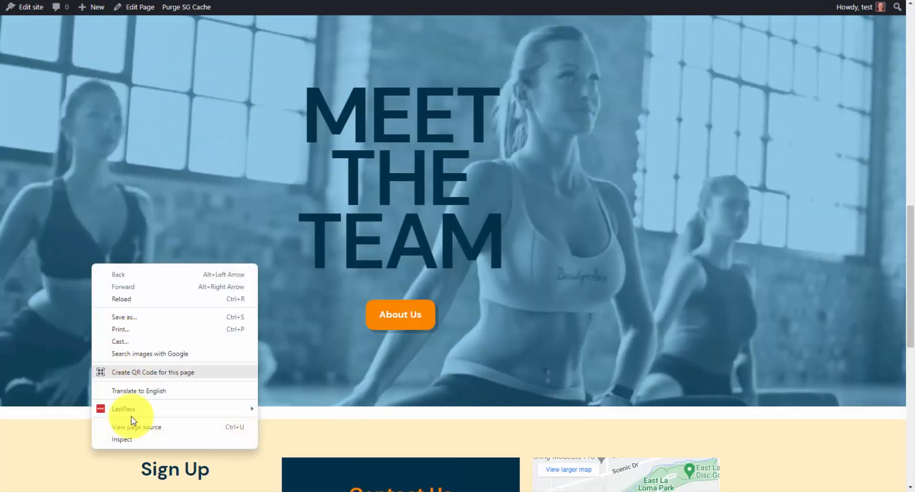
{"action": "left_click", "coordinate": [136, 441]}
{"action": "scroll", "coordinate": [363, 203], "scroll_direction": "up", "scroll_amount": 3}
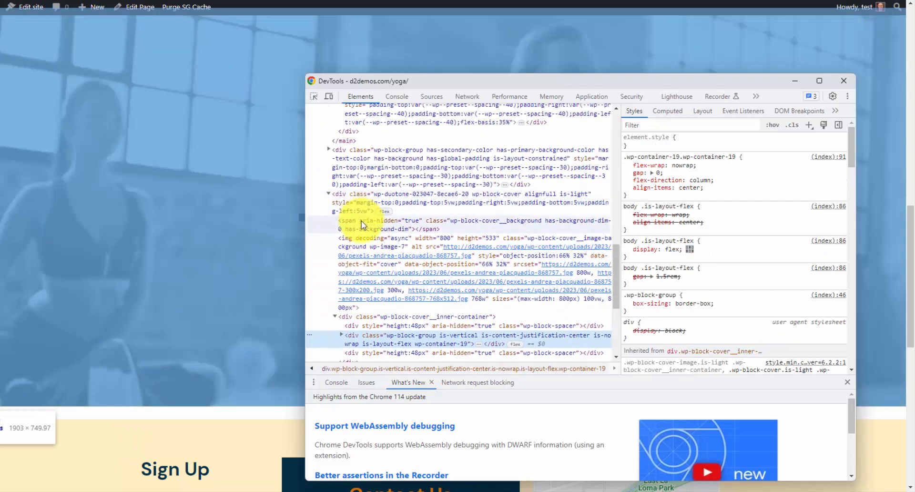
Examine the margin styles of the cover div and the footer template-part element, comparing them with the gap on the page
{"action": "mouse_move", "coordinate": [359, 182]}
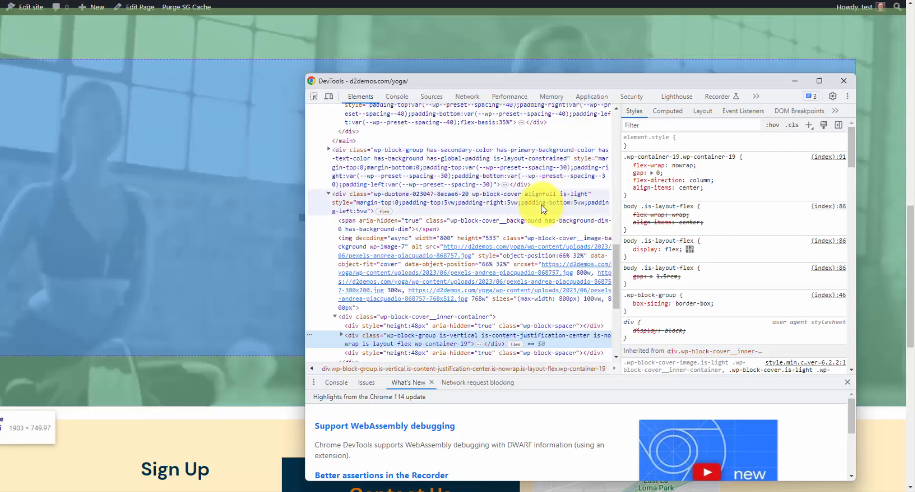
{"action": "left_click", "coordinate": [328, 194]}
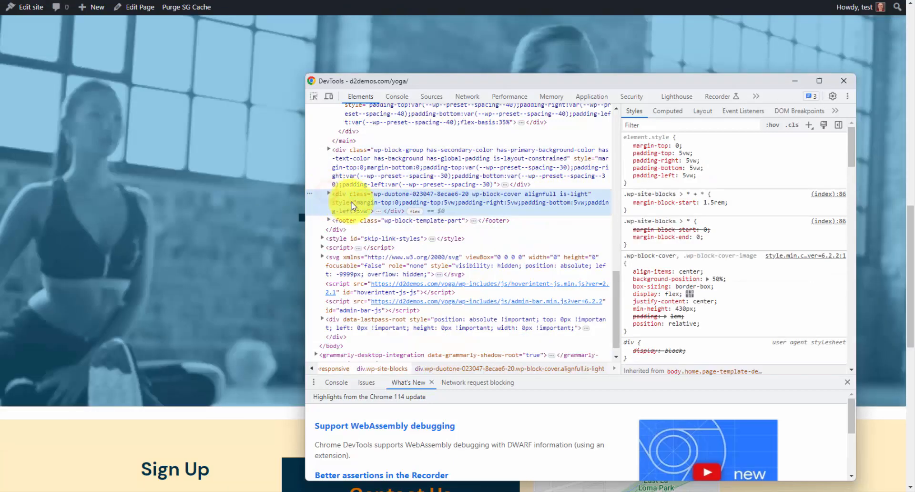
{"action": "left_click", "coordinate": [351, 221]}
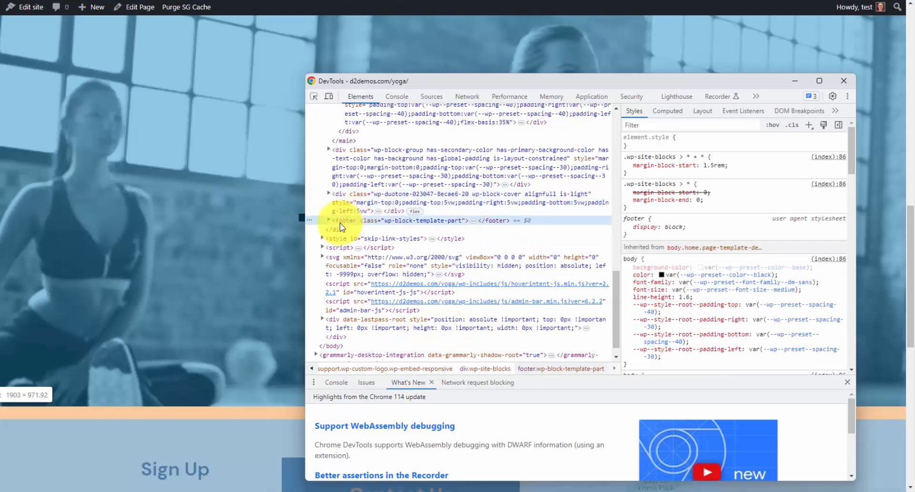
{"action": "scroll", "coordinate": [205, 240], "scroll_direction": "down", "scroll_amount": 5}
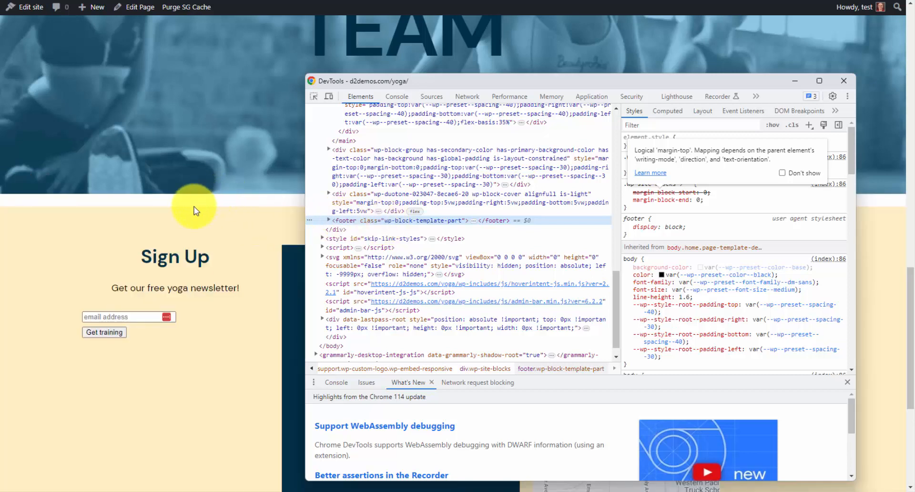
{"action": "scroll", "coordinate": [194, 210], "scroll_direction": "up", "scroll_amount": 1}
{"action": "scroll", "coordinate": [193, 210], "scroll_direction": "down", "scroll_amount": 1}
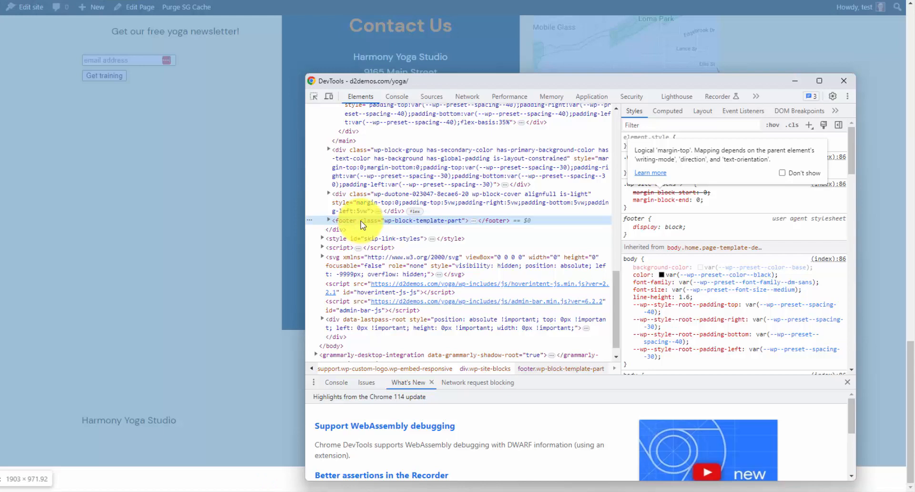
Inspect the wp-site-blocks container div in DevTools, and review the footer's columns and top gap on the live page
{"action": "scroll", "coordinate": [404, 200], "scroll_direction": "up", "scroll_amount": 3}
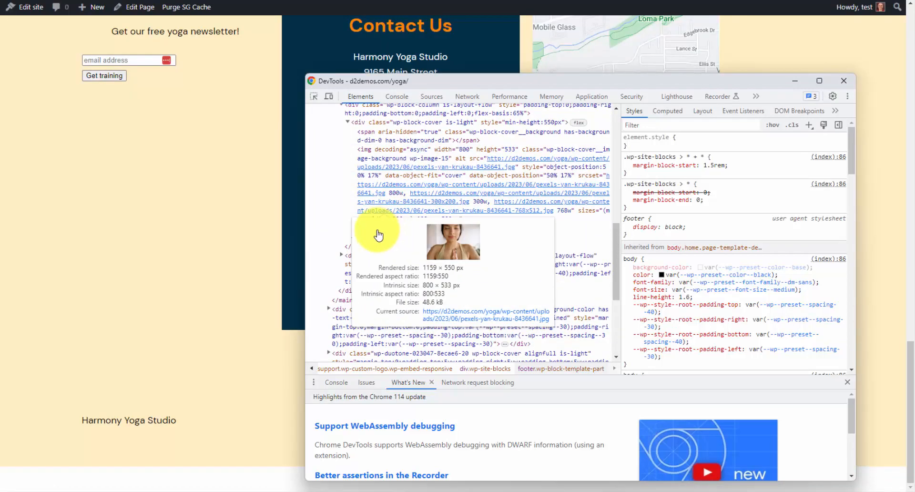
{"action": "scroll", "coordinate": [379, 235], "scroll_direction": "up", "scroll_amount": 3}
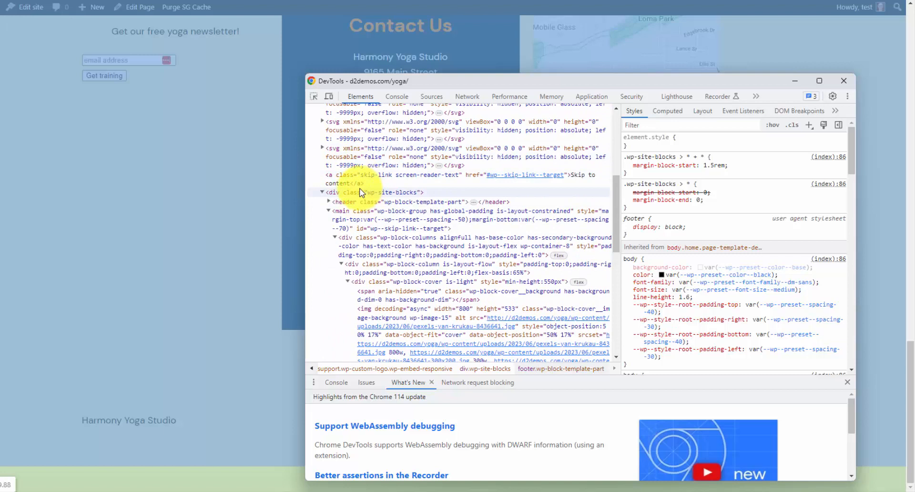
{"action": "left_click", "coordinate": [361, 192]}
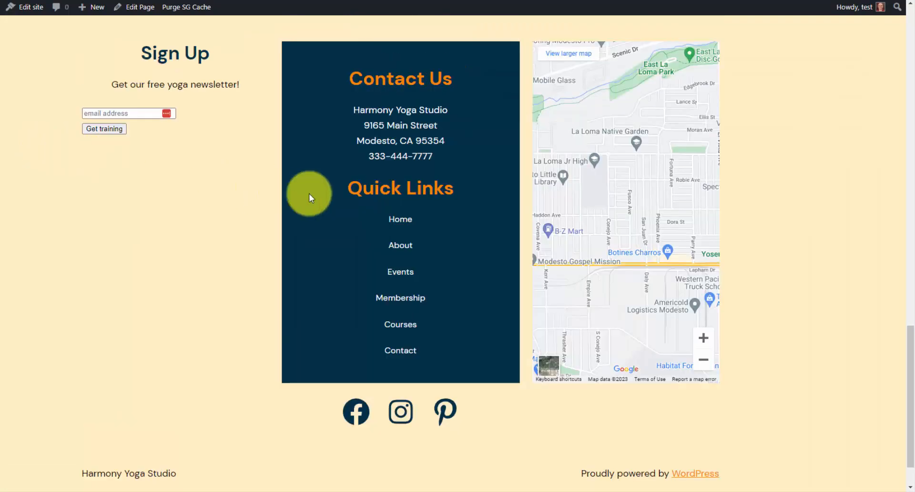
{"action": "scroll", "coordinate": [191, 187], "scroll_direction": "up", "scroll_amount": 1}
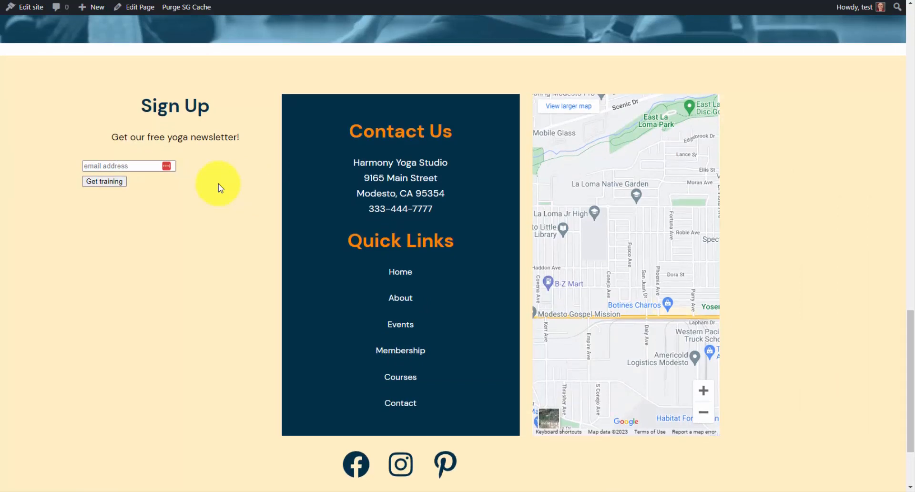
{"action": "scroll", "coordinate": [217, 190], "scroll_direction": "down", "scroll_amount": 1}
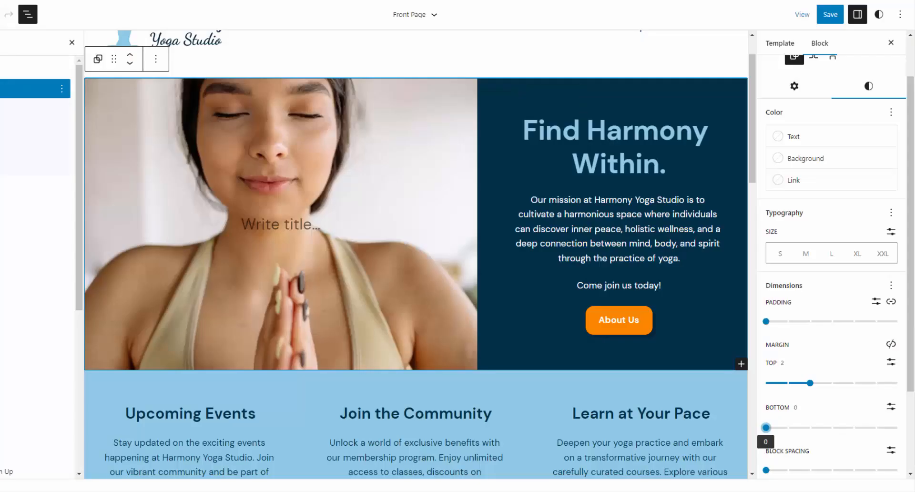
In the site editor, set the bottom padding of the footer column holding the Sign Up form to 2
{"action": "left_click", "coordinate": [130, 142]}
{"action": "scroll", "coordinate": [218, 219], "scroll_direction": "down", "scroll_amount": 15}
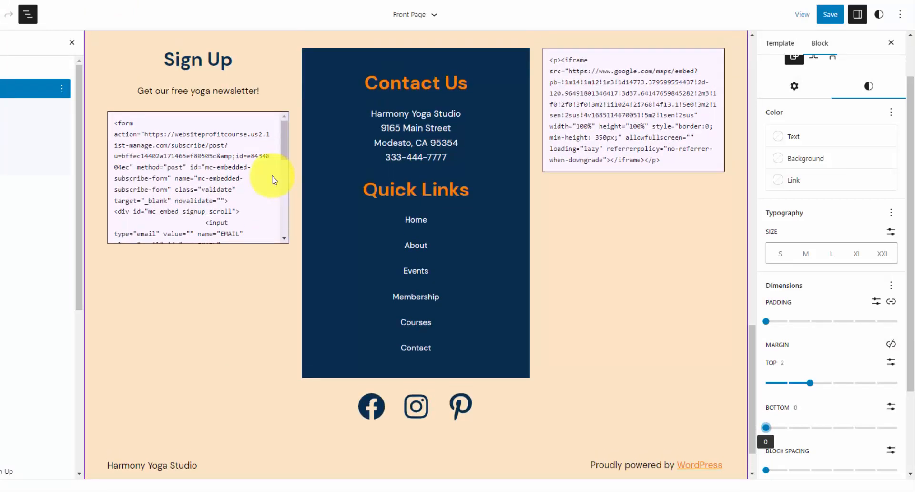
{"action": "left_click", "coordinate": [273, 180]}
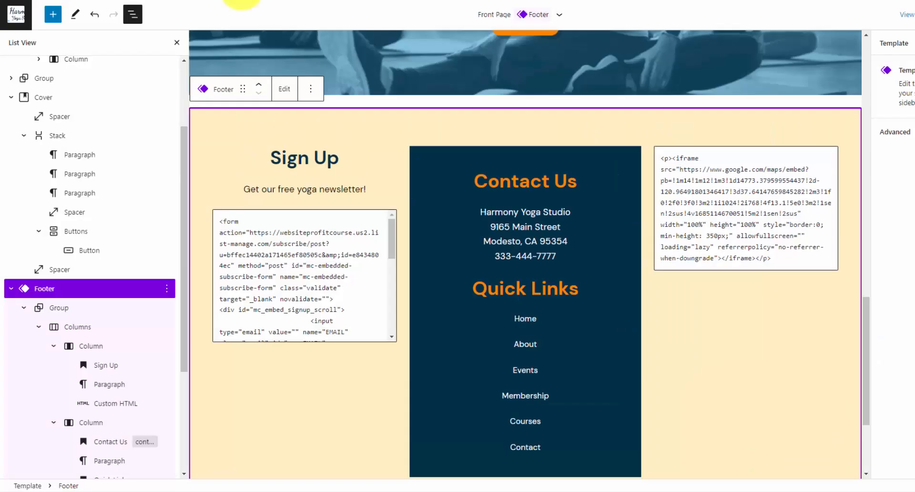
{"action": "scroll", "coordinate": [262, 347], "scroll_direction": "down", "scroll_amount": 2}
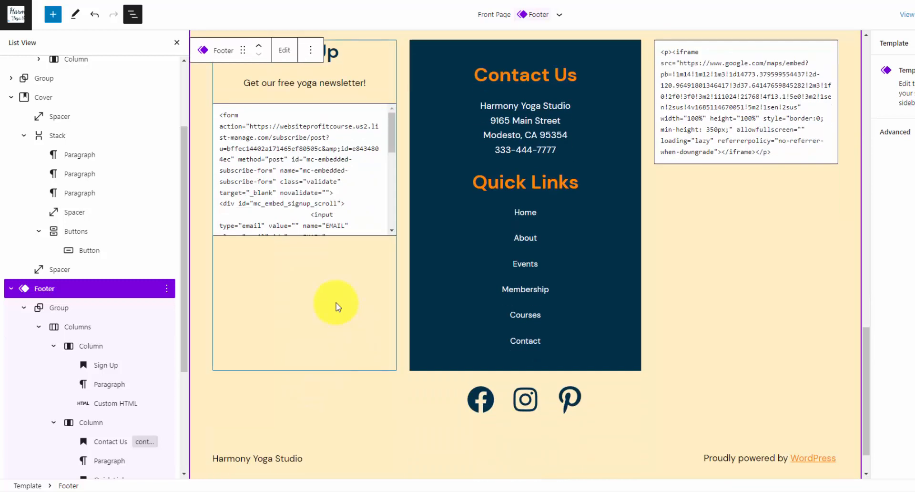
{"action": "scroll", "coordinate": [92, 296], "scroll_direction": "down", "scroll_amount": 2}
{"action": "left_click", "coordinate": [90, 239]}
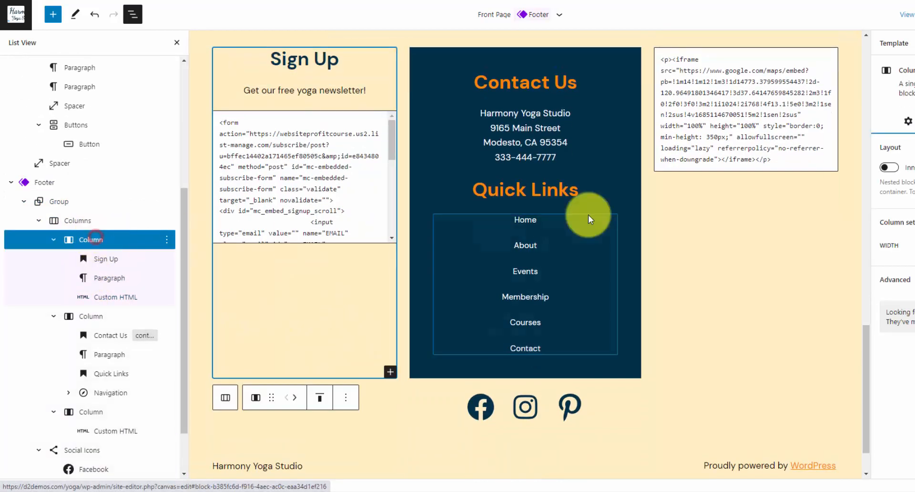
{"action": "left_click", "coordinate": [882, 122]}
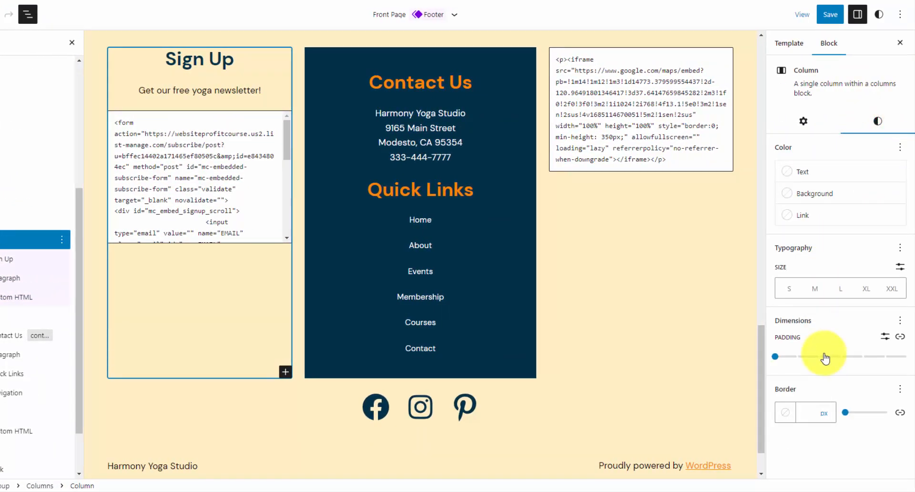
{"action": "left_click", "coordinate": [900, 320]}
{"action": "left_click", "coordinate": [863, 327]}
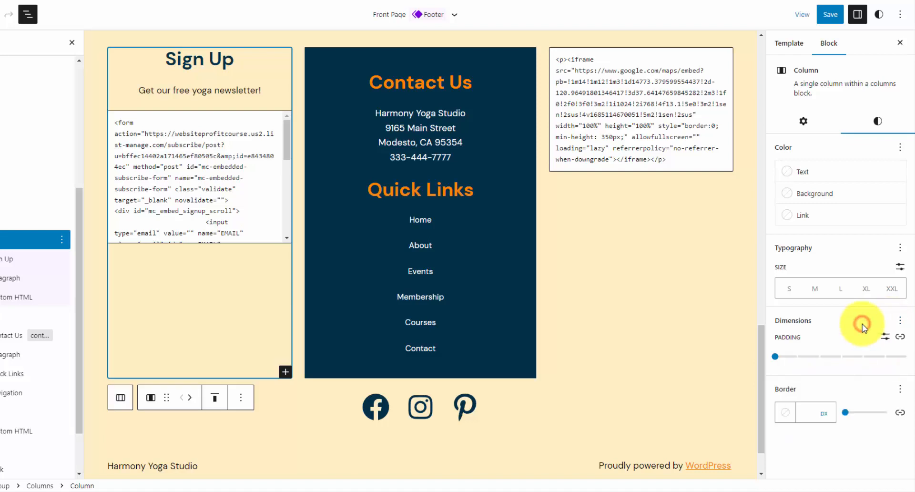
{"action": "left_click", "coordinate": [900, 336]}
{"action": "scroll", "coordinate": [797, 392], "scroll_direction": "down", "scroll_amount": 1}
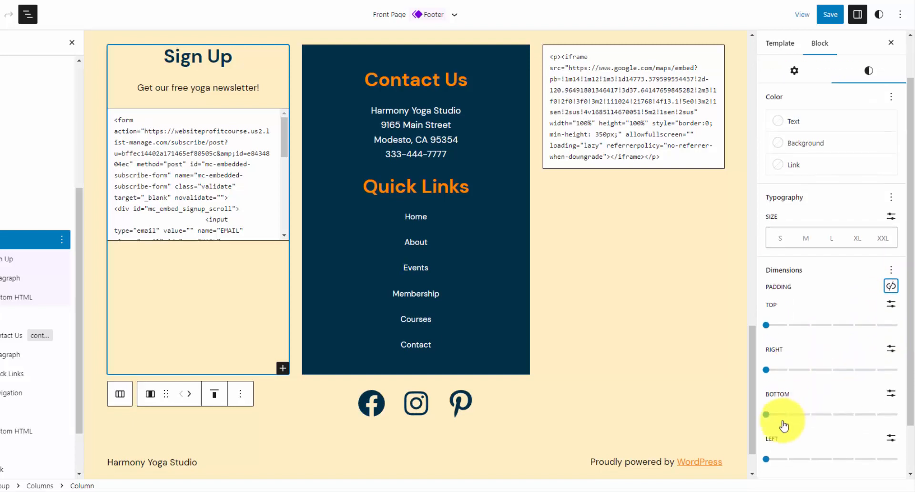
{"action": "left_click_drag", "start_coordinate": [767, 415], "coordinate": [809, 416]}
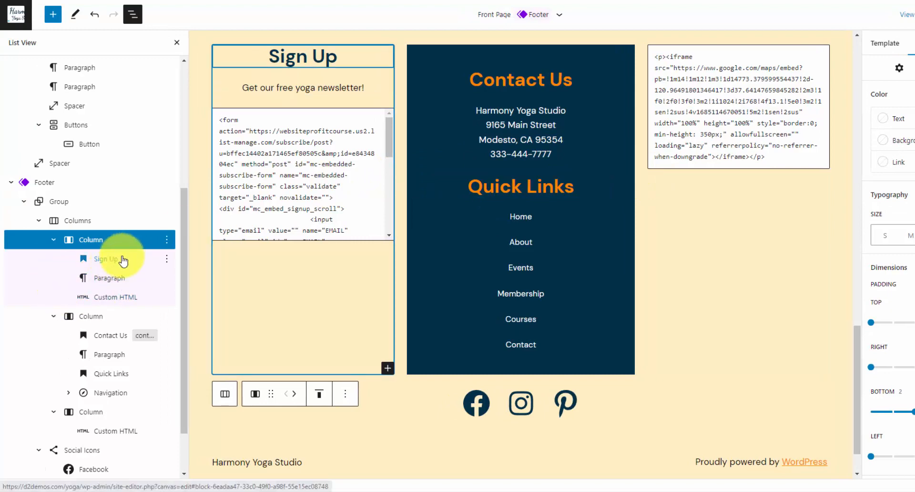
Enable the block spacing option in the dimension styles of the footer's three-column Columns block
{"action": "left_click", "coordinate": [111, 317]}
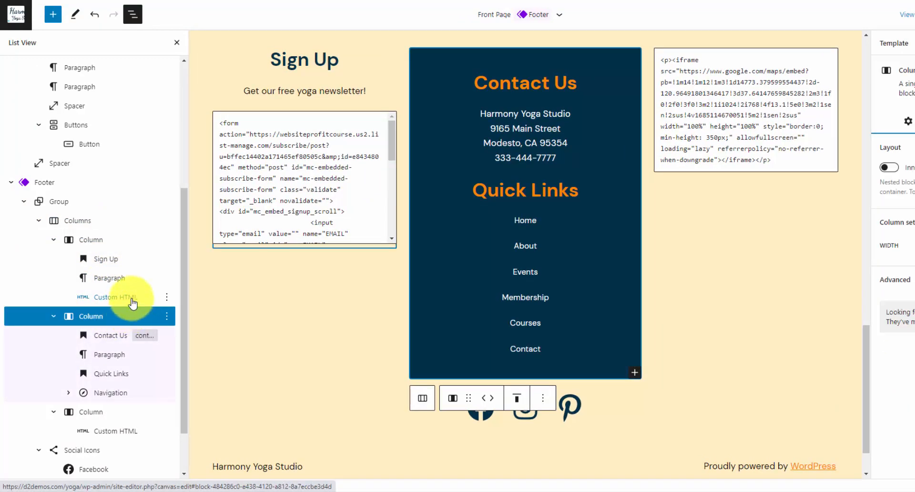
{"action": "left_click", "coordinate": [114, 242]}
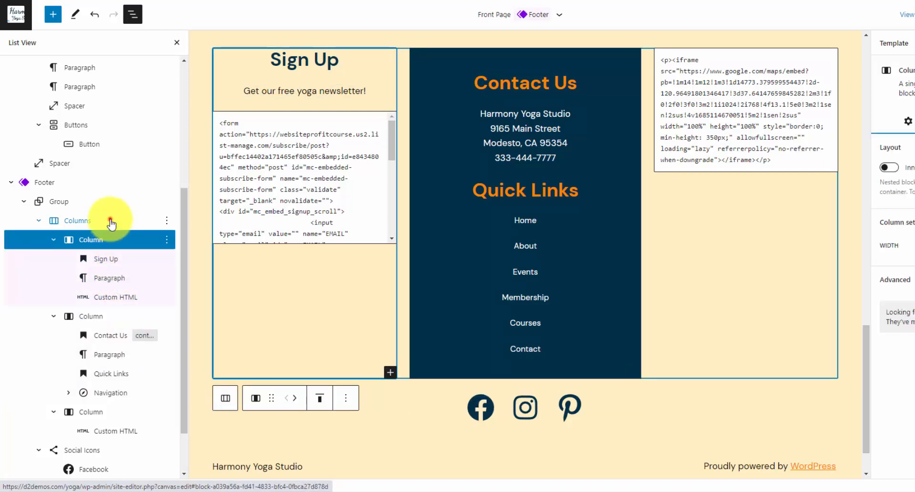
{"action": "left_click", "coordinate": [111, 222]}
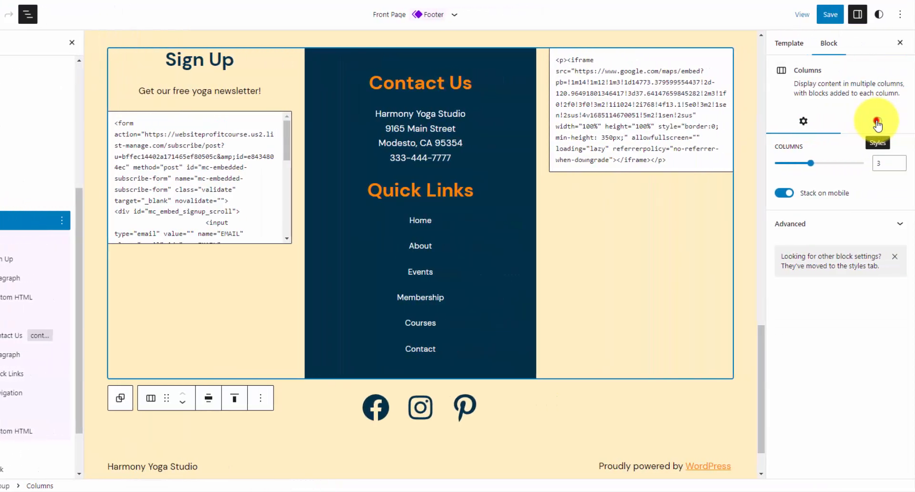
{"action": "left_click", "coordinate": [877, 125]}
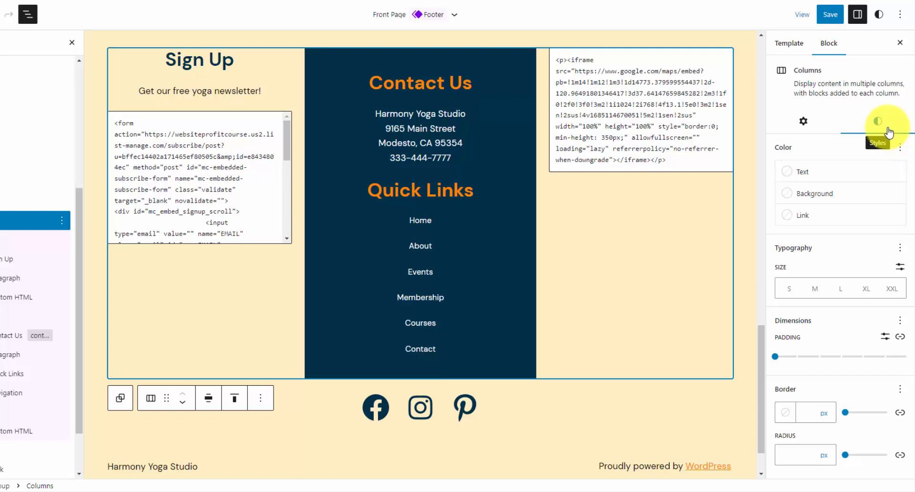
{"action": "left_click", "coordinate": [900, 320]}
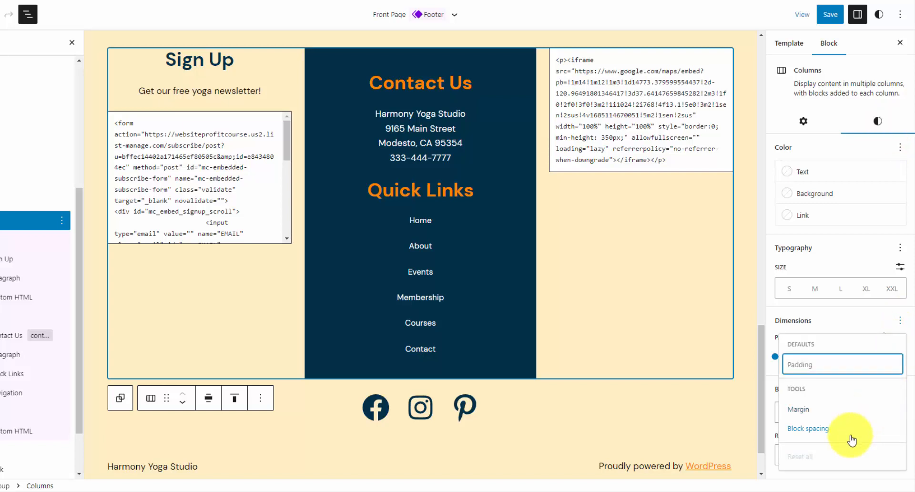
{"action": "left_click", "coordinate": [846, 431]}
{"action": "left_click", "coordinate": [839, 321]}
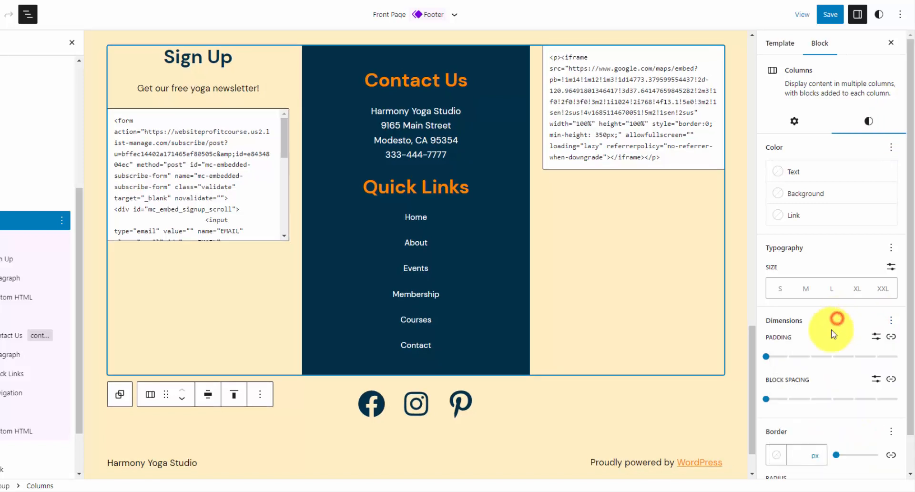
Set the block spacing of the footer's Columns block to 0
{"action": "left_click", "coordinate": [767, 400]}
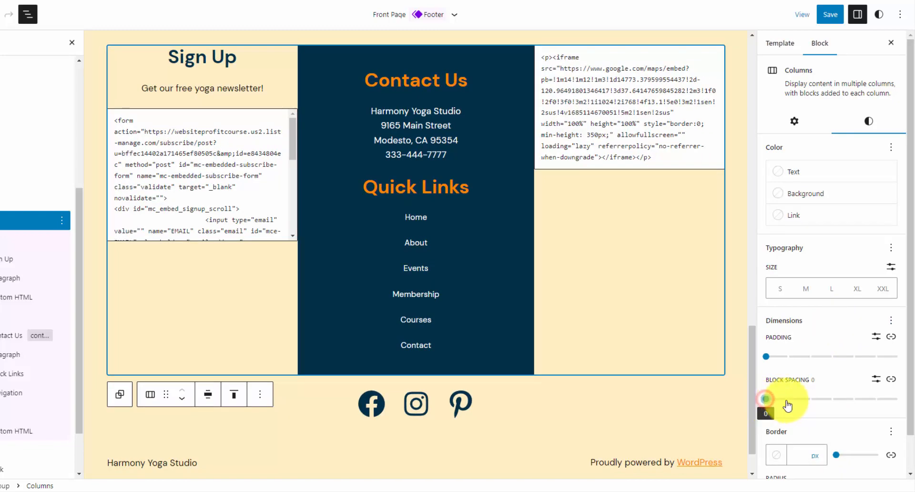
{"action": "left_click", "coordinate": [787, 399]}
{"action": "left_click", "coordinate": [768, 400]}
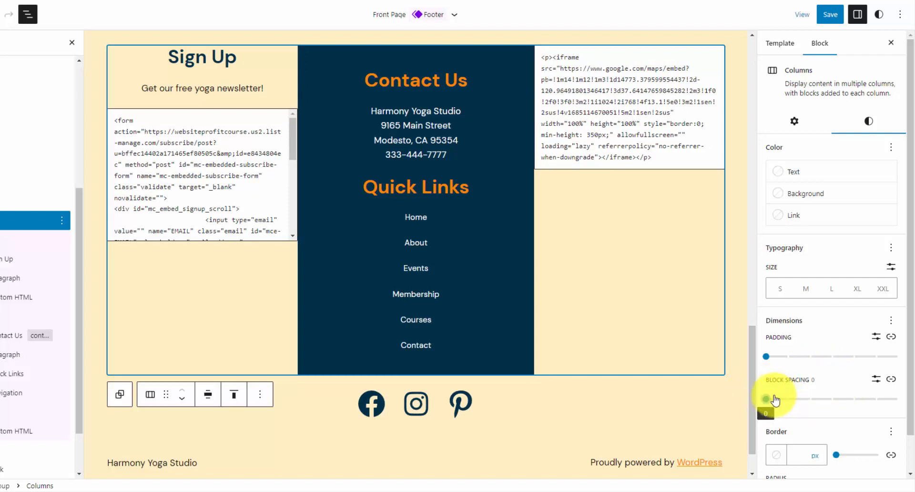
{"action": "mouse_move", "coordinate": [768, 403]}
{"action": "left_mouse_down"}
{"action": "mouse_move", "coordinate": [801, 402]}
{"action": "mouse_move", "coordinate": [773, 405]}
{"action": "left_mouse_up"}
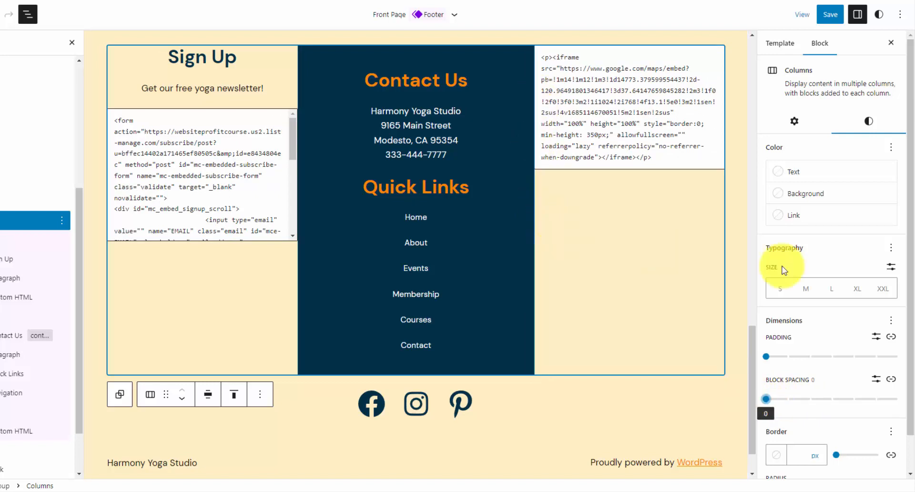
{"action": "left_click", "coordinate": [815, 380]}
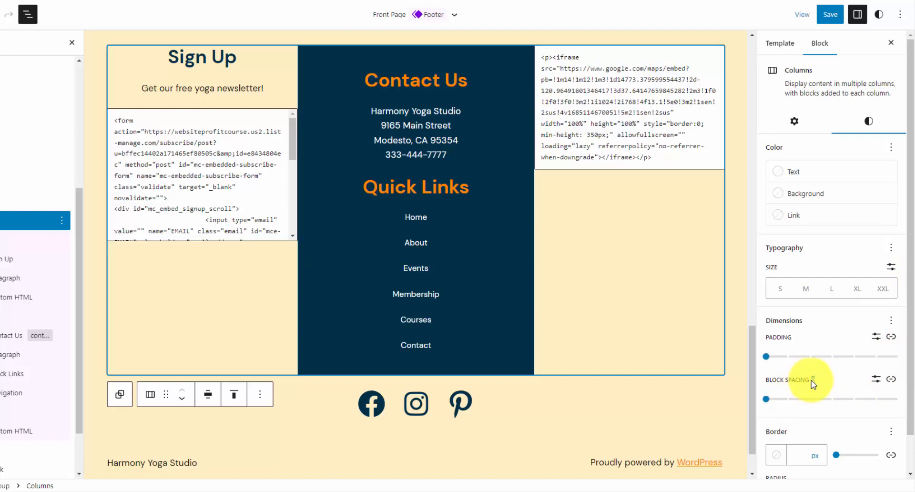
{"action": "left_click", "coordinate": [817, 383]}
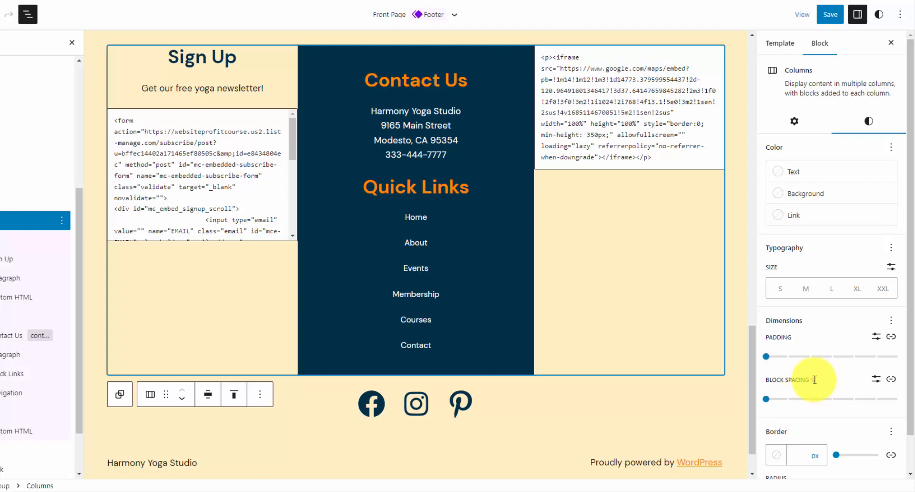
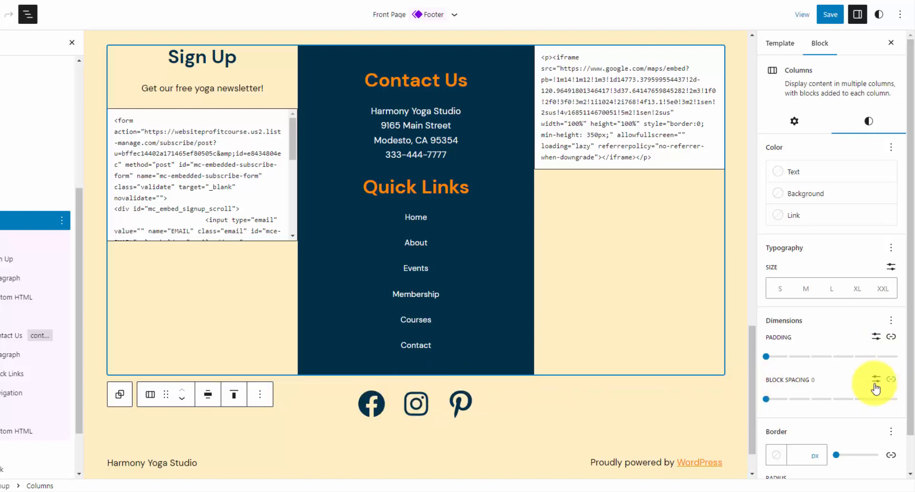
Unlink the padding sides of the footer's Columns block, set its bottom padding to 2, and check the spacing above the social icons
{"action": "left_click", "coordinate": [891, 337]}
{"action": "scroll", "coordinate": [788, 380], "scroll_direction": "down", "scroll_amount": 2}
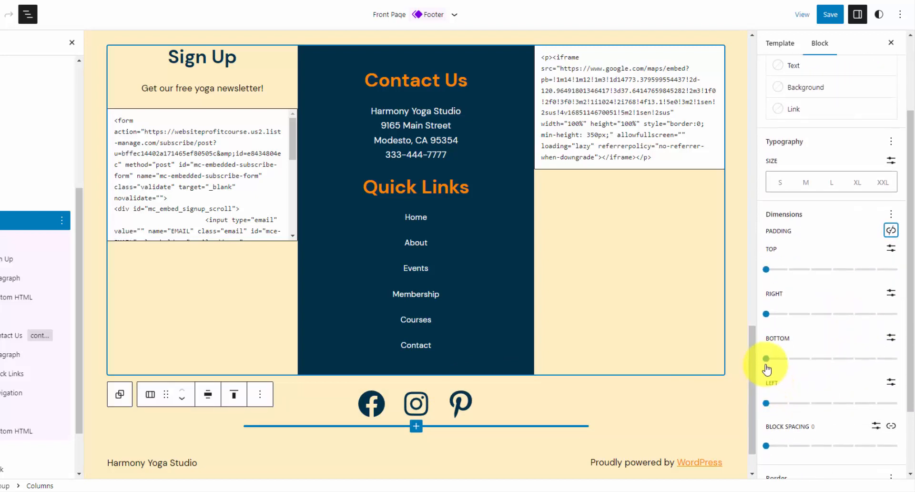
{"action": "left_click", "coordinate": [766, 360]}
{"action": "left_click_drag", "start_coordinate": [782, 365], "coordinate": [809, 360]}
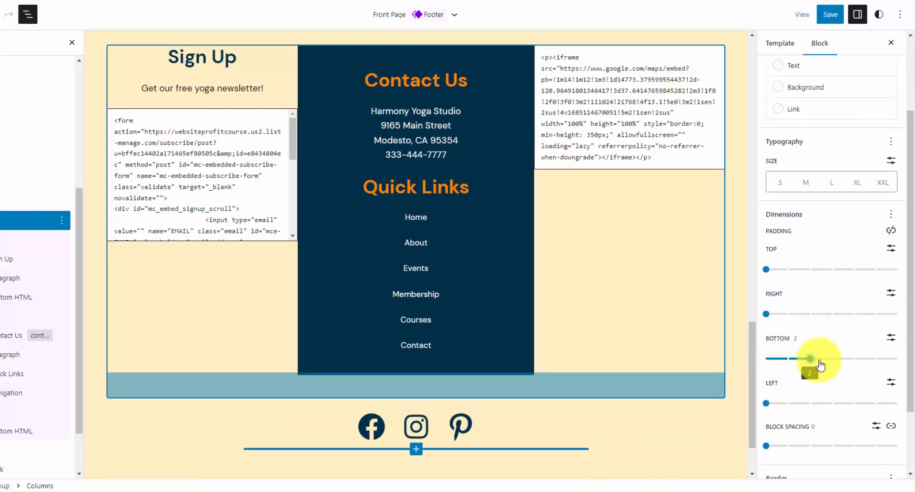
{"action": "scroll", "coordinate": [685, 409], "scroll_direction": "down", "scroll_amount": 1}
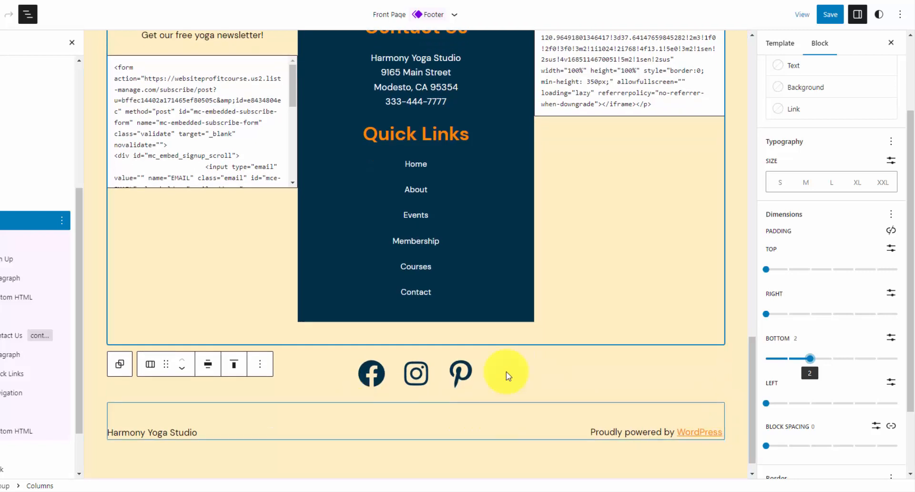
{"action": "scroll", "coordinate": [597, 379], "scroll_direction": "up", "scroll_amount": 2}
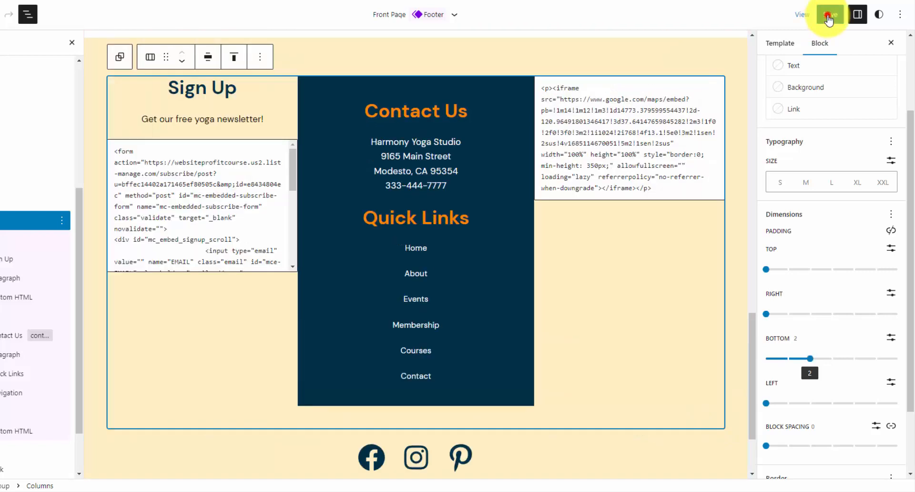
Save the footer changes and review the published home page from the footer up to the header
{"action": "left_click", "coordinate": [830, 15]}
{"action": "left_click", "coordinate": [812, 17]}
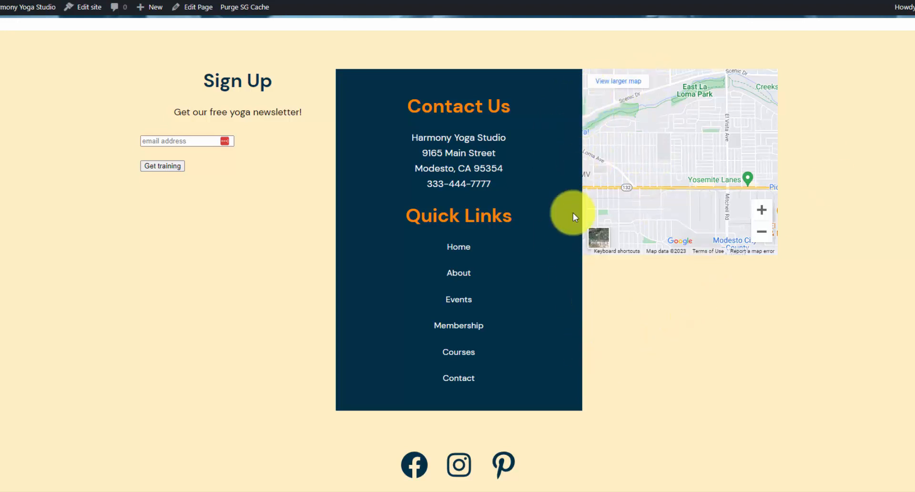
{"action": "scroll", "coordinate": [619, 199], "scroll_direction": "down", "scroll_amount": 2}
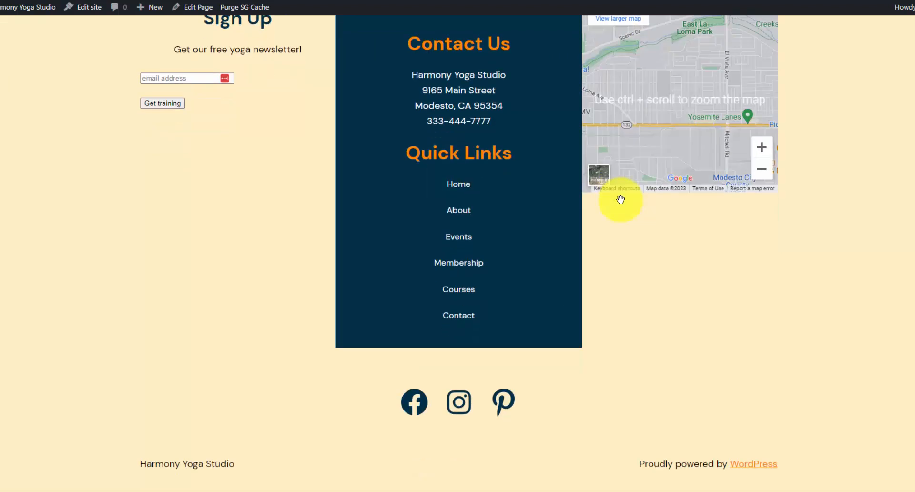
{"action": "scroll", "coordinate": [619, 200], "scroll_direction": "up", "scroll_amount": 15}
{"action": "scroll", "coordinate": [611, 210], "scroll_direction": "up", "scroll_amount": 3}
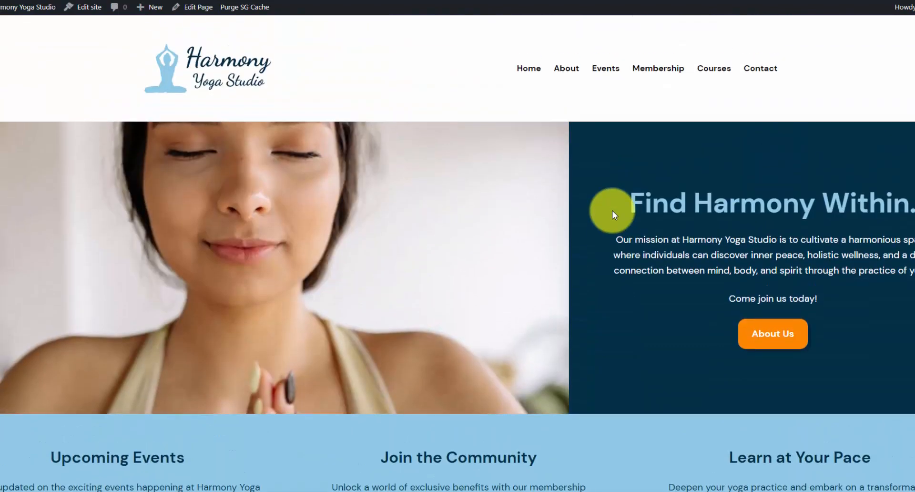
{"action": "scroll", "coordinate": [613, 205], "scroll_direction": "down", "scroll_amount": 8}
{"action": "scroll", "coordinate": [616, 200], "scroll_direction": "down", "scroll_amount": 10}
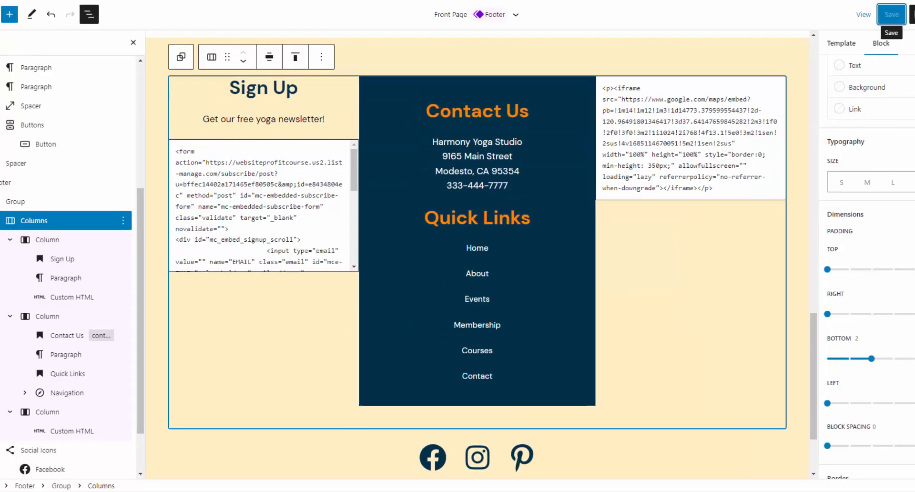
Examine the code in the footer's map and sign-up form Custom HTML blocks, including the paragraph tags around the map iframe
{"action": "left_click", "coordinate": [777, 182]}
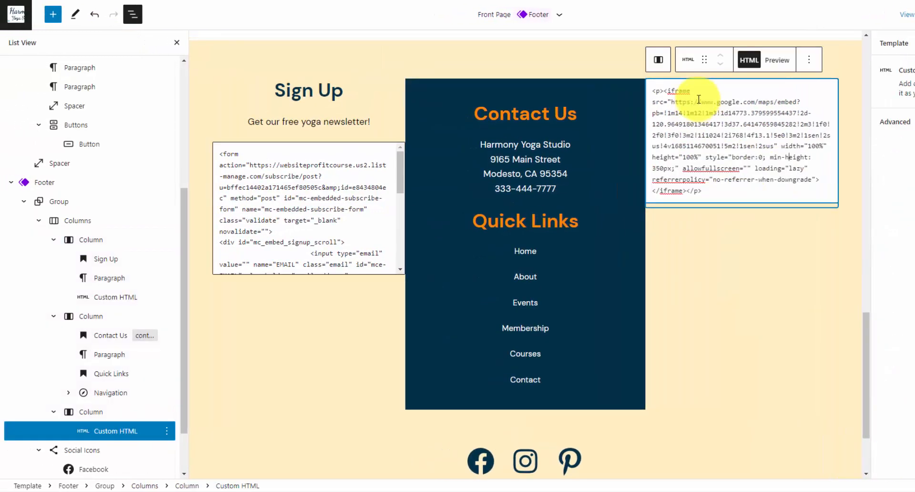
{"action": "left_click_drag", "start_coordinate": [660, 92], "coordinate": [652, 93]}
{"action": "left_click_drag", "start_coordinate": [686, 190], "coordinate": [702, 191]}
{"action": "left_click", "coordinate": [667, 91]}
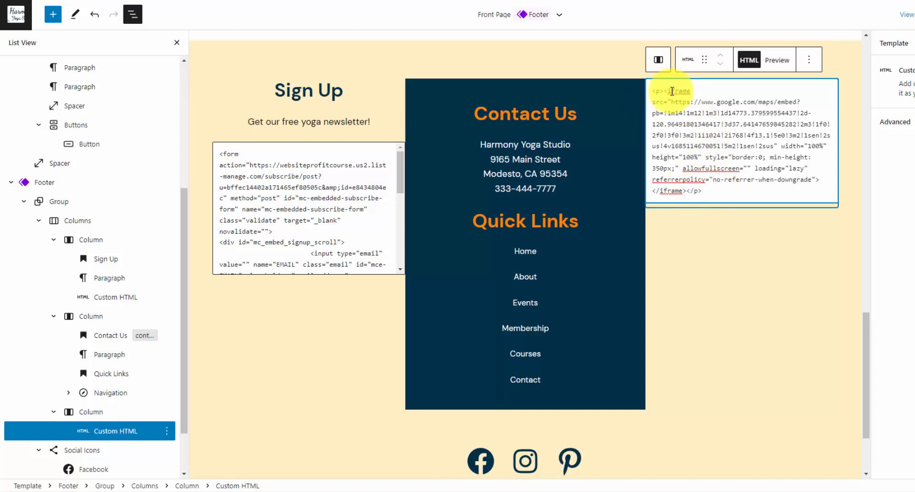
{"action": "left_click_drag", "start_coordinate": [666, 91], "coordinate": [687, 191]}
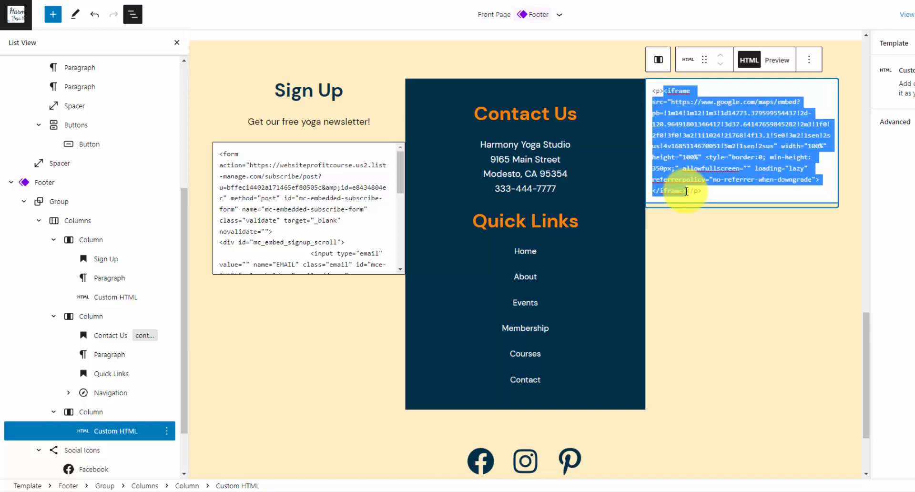
{"action": "left_click", "coordinate": [687, 191]}
{"action": "left_click", "coordinate": [319, 205]}
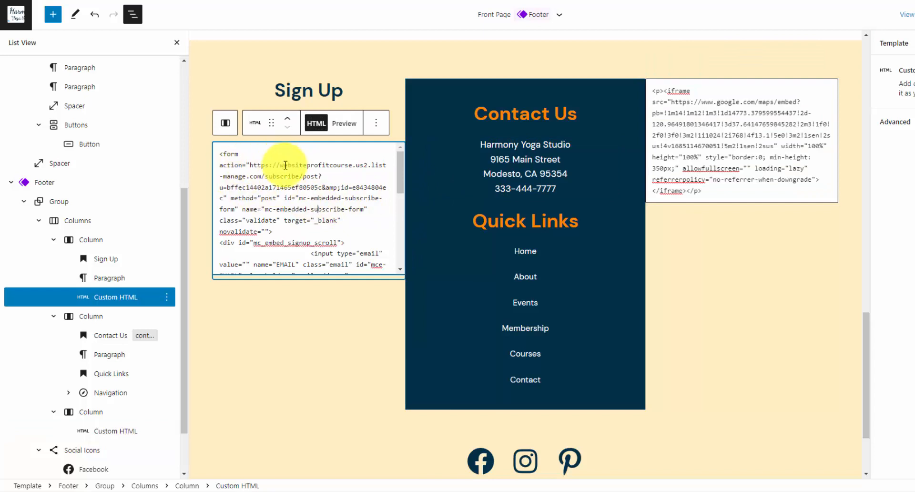
{"action": "scroll", "coordinate": [285, 165], "scroll_direction": "down", "scroll_amount": 5}
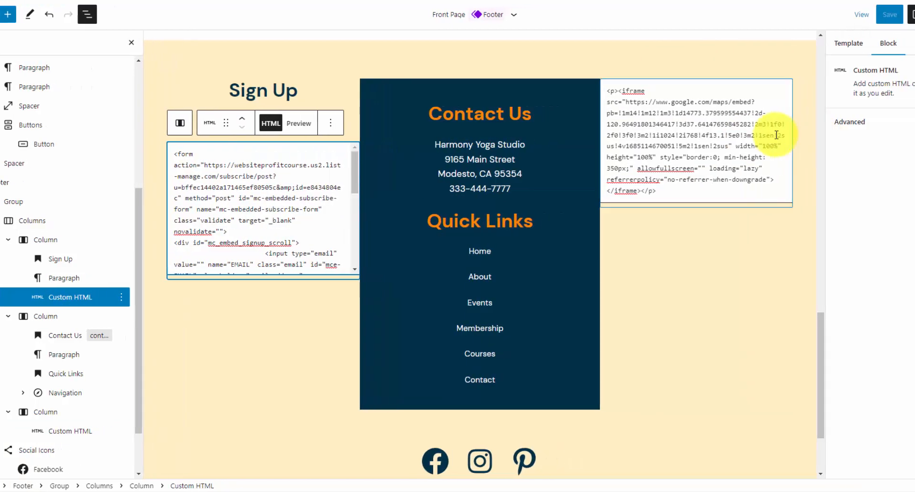
Remove the opening and closing <p> tags around the map iframe in the footer's Custom HTML block and save the Footer template part
{"action": "left_click", "coordinate": [776, 135]}
{"action": "left_click_drag", "start_coordinate": [560, 91], "coordinate": [550, 91]}
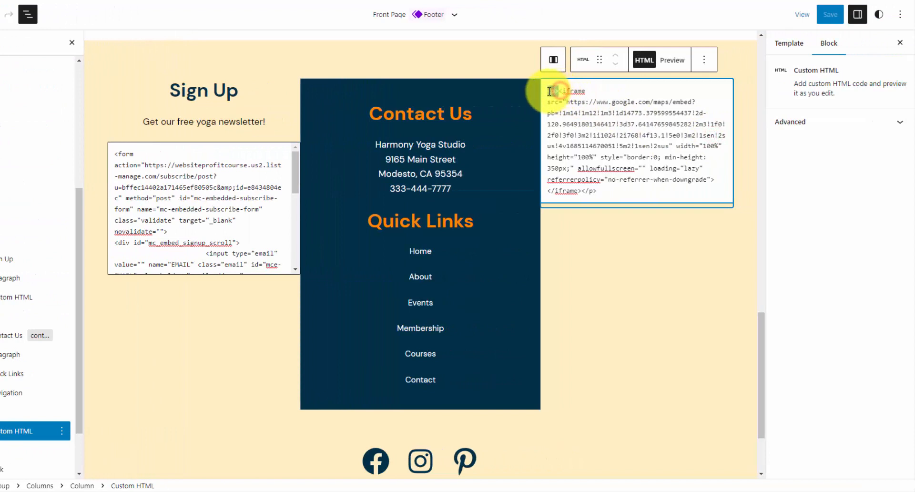
{"action": "key", "text": "BackSpace"}
{"action": "left_click_drag", "start_coordinate": [597, 180], "coordinate": [581, 179]}
{"action": "key", "text": "BackSpace"}
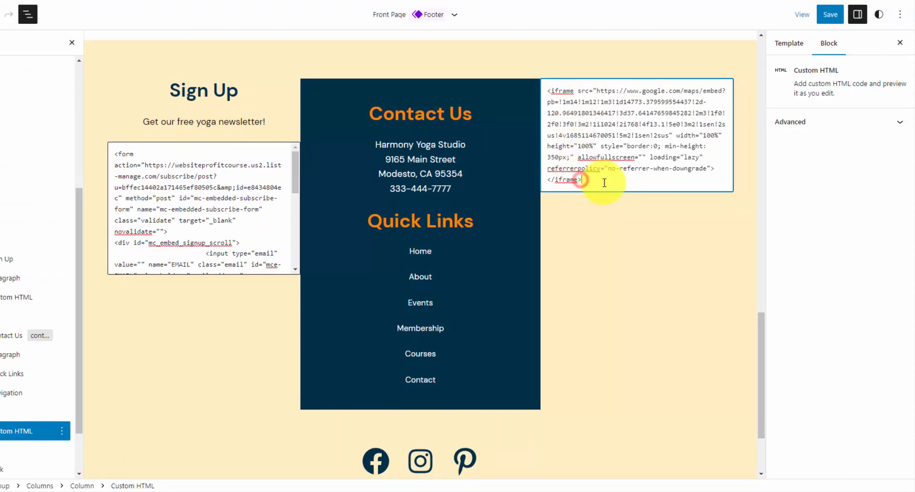
{"action": "left_click", "coordinate": [832, 17]}
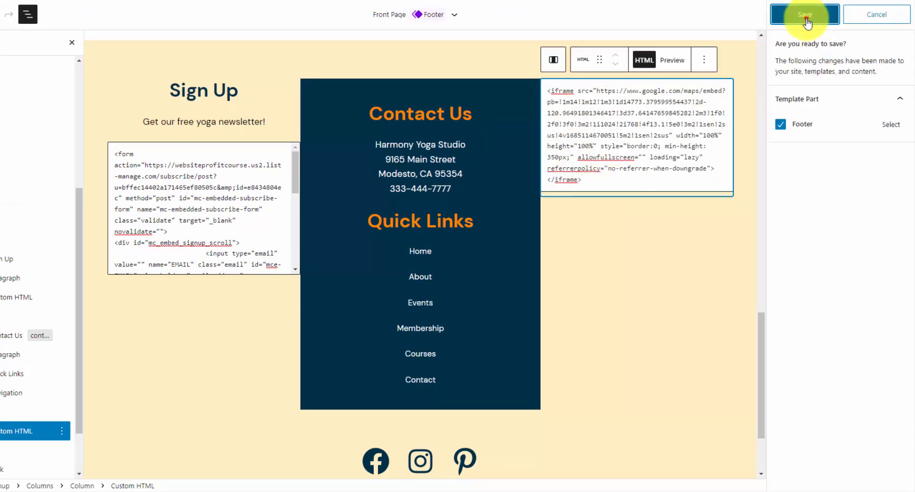
{"action": "left_click", "coordinate": [807, 20]}
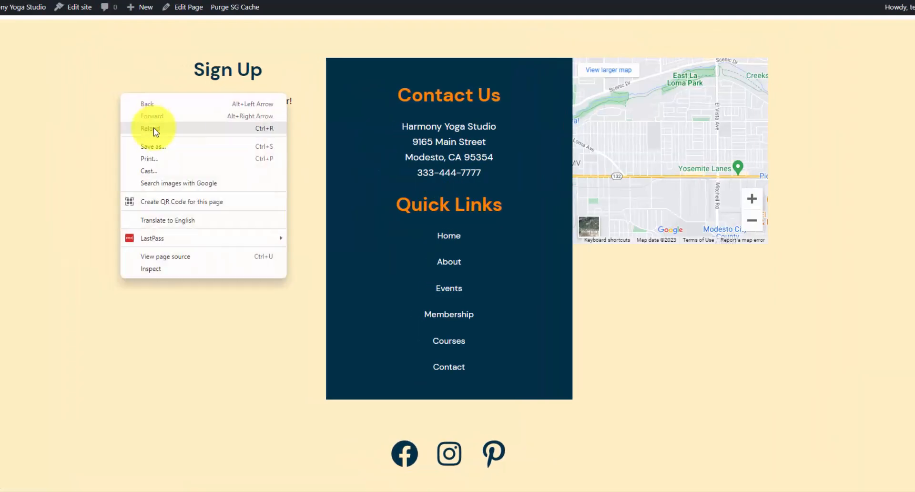
Reload the published page and check the map's height and the spacing around the footer
{"action": "left_click", "coordinate": [160, 122]}
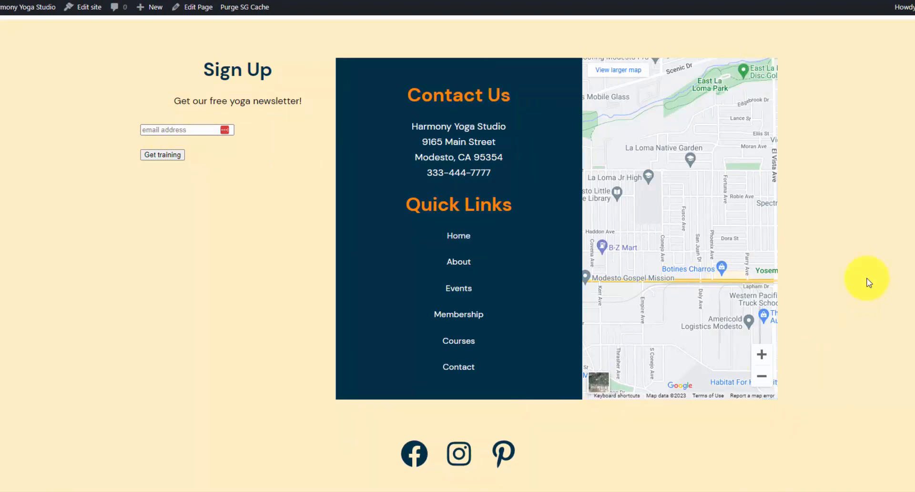
{"action": "scroll", "coordinate": [482, 190], "scroll_direction": "up", "scroll_amount": 3}
{"action": "scroll", "coordinate": [482, 186], "scroll_direction": "down", "scroll_amount": 5}
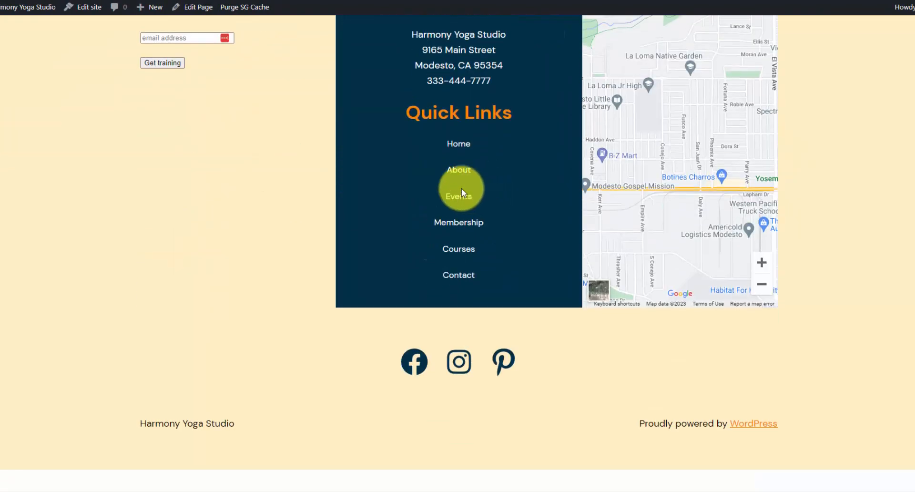
{"action": "scroll", "coordinate": [429, 189], "scroll_direction": "up", "scroll_amount": 6}
{"action": "scroll", "coordinate": [395, 186], "scroll_direction": "down", "scroll_amount": 3}
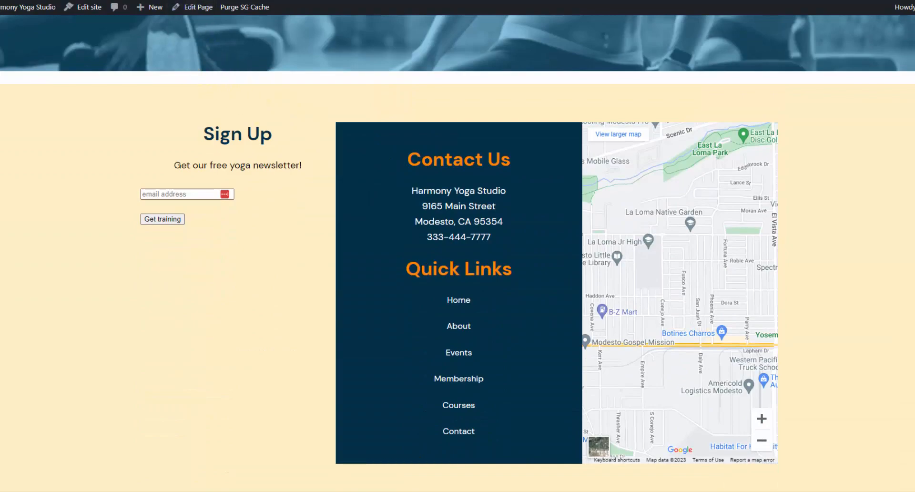
Leave the footer editing view for the WordPress dashboard and reopen the Front Page template in the site editor
{"action": "left_click", "coordinate": [114, 0]}
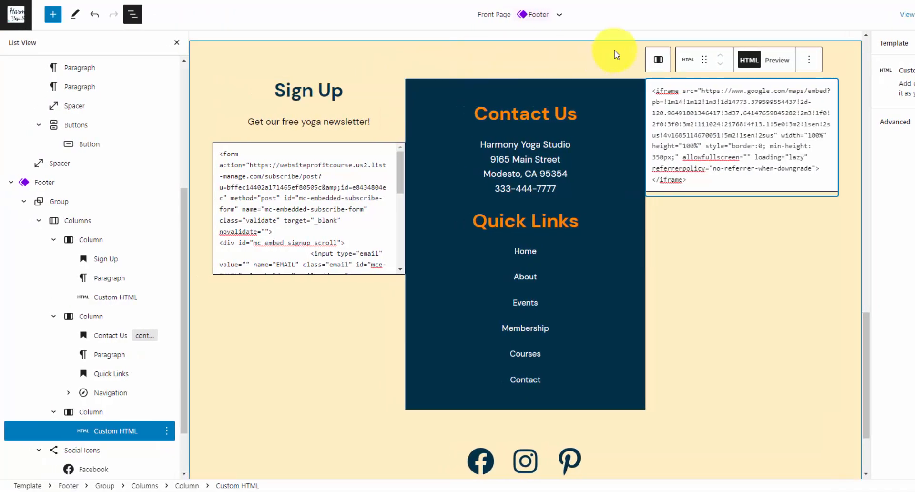
{"action": "left_click", "coordinate": [17, 21]}
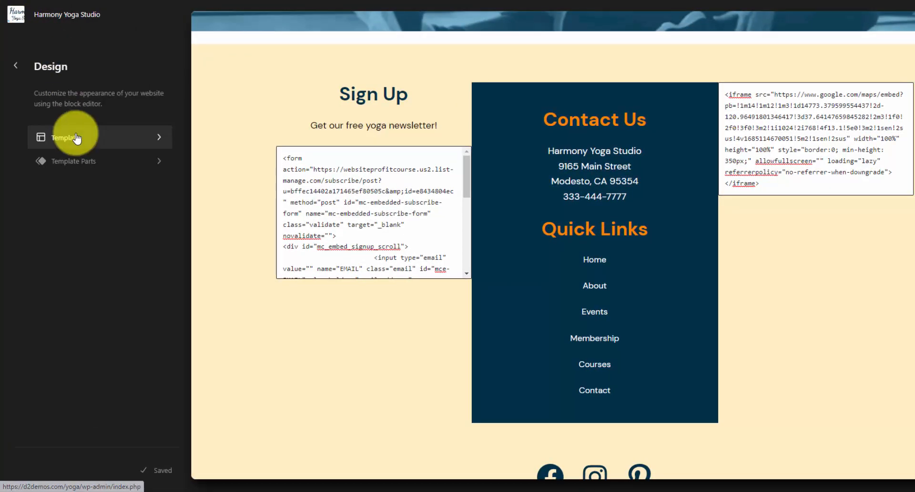
{"action": "left_click", "coordinate": [18, 18]}
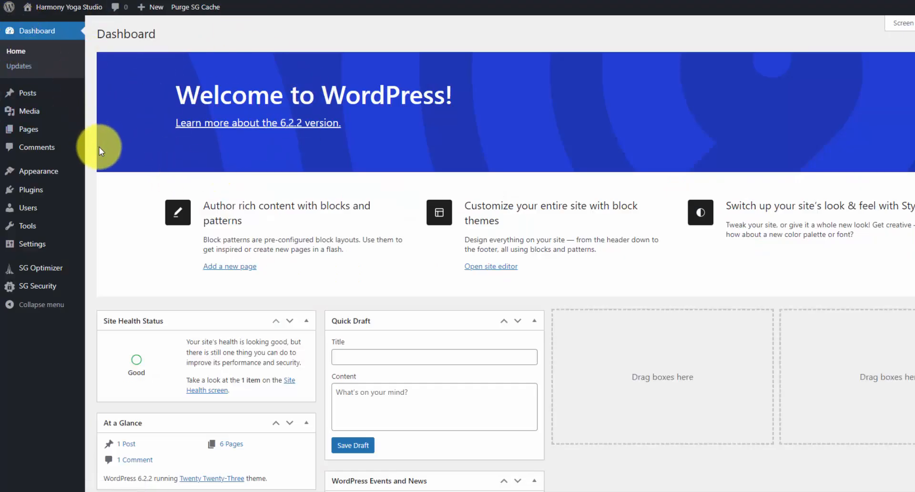
{"action": "mouse_move", "coordinate": [55, 177]}
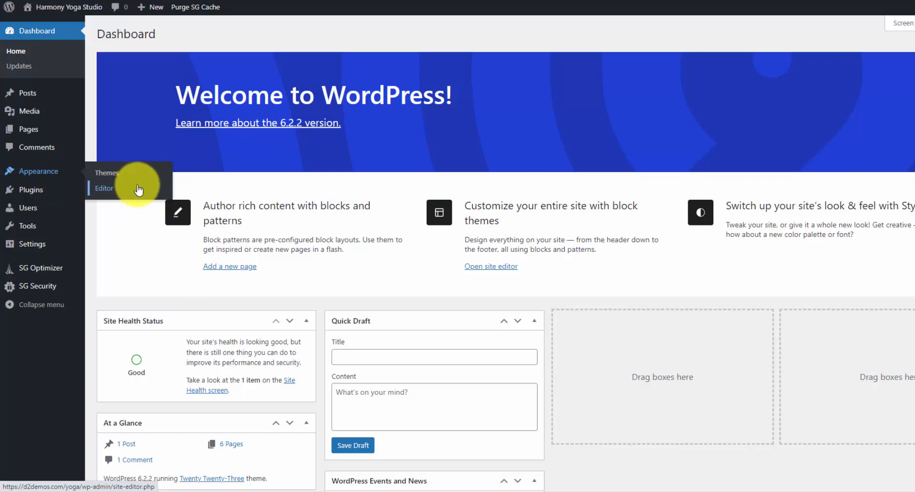
{"action": "left_click", "coordinate": [110, 193]}
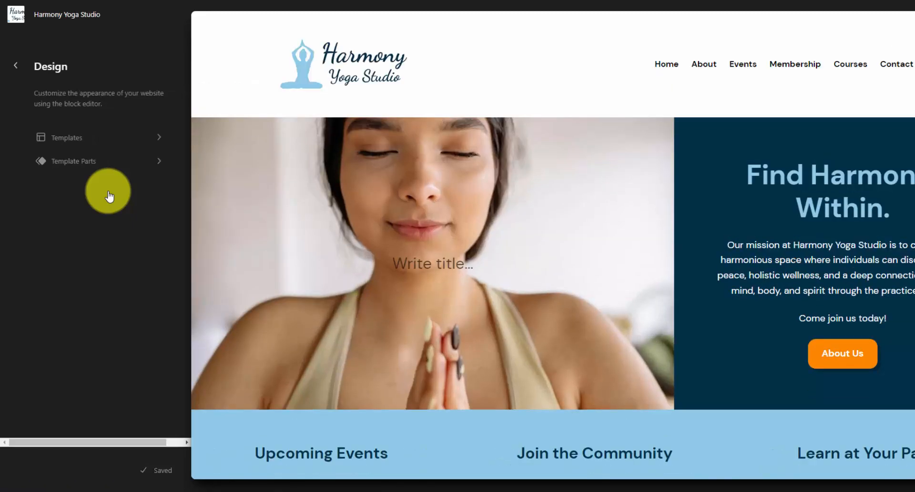
{"action": "left_click", "coordinate": [548, 85]}
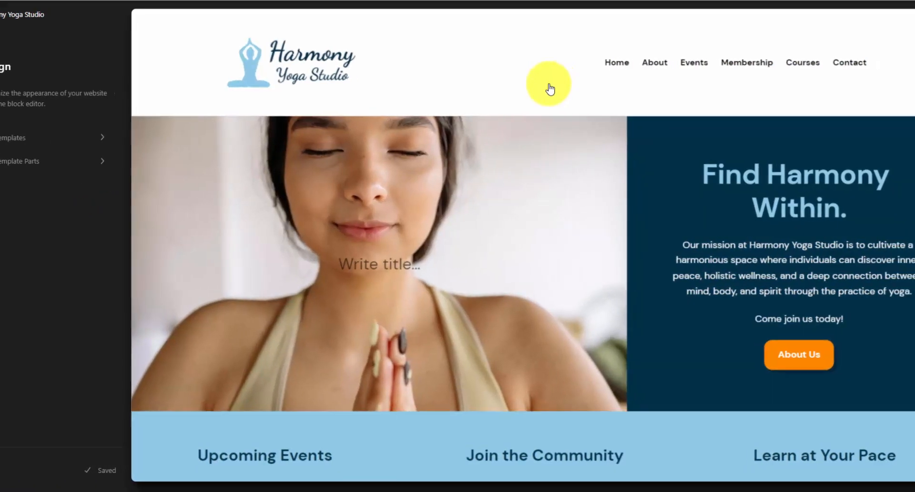
Add the site-wide additional CSS '/* Template Editor Fixes */ .wp-site-blocks { padding-bottom: 0; } .wp-site-blocks footer { margin-block-start: 0; }'
{"action": "left_click", "coordinate": [900, 17]}
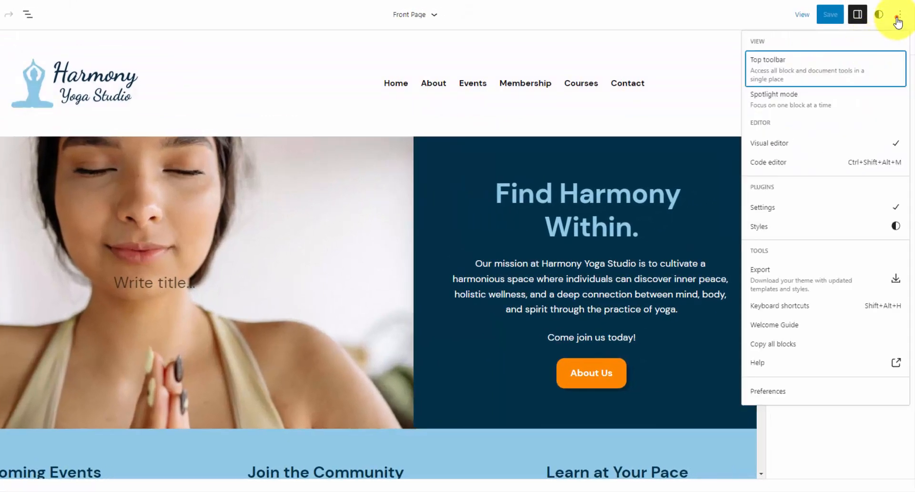
{"action": "left_click", "coordinate": [898, 20]}
{"action": "left_click", "coordinate": [880, 18]}
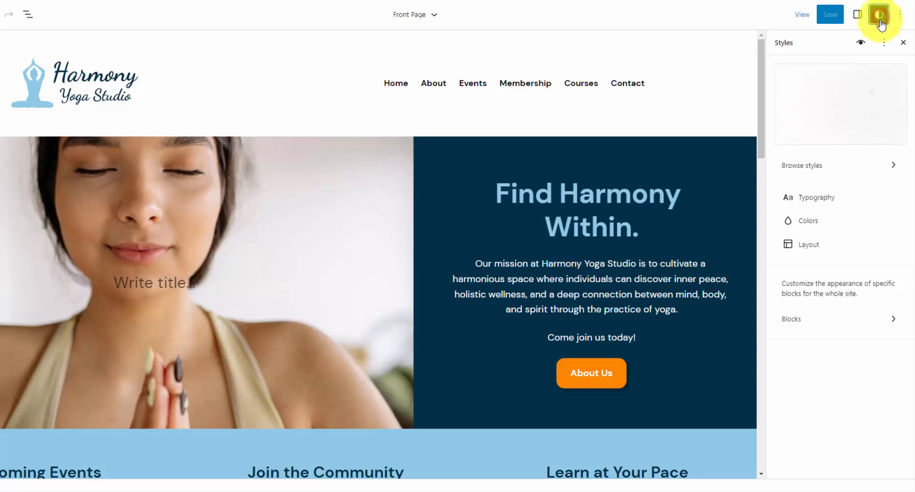
{"action": "left_click", "coordinate": [885, 45]}
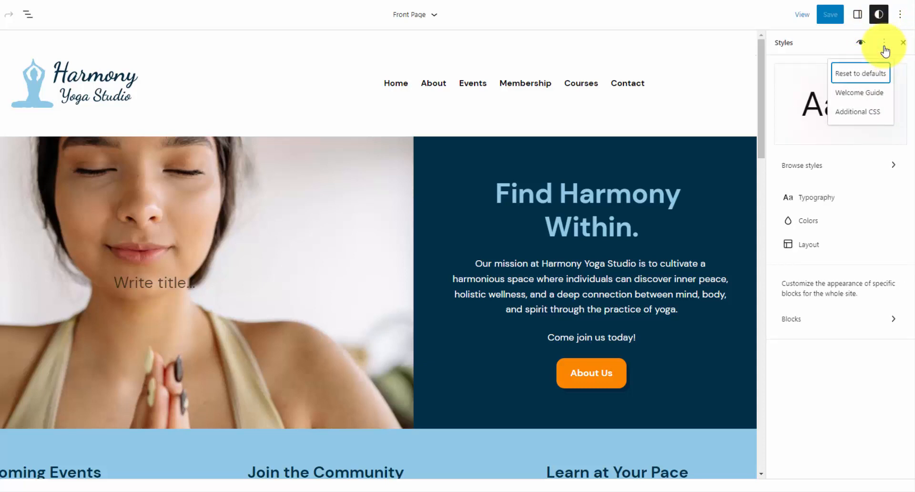
{"action": "left_click", "coordinate": [869, 114]}
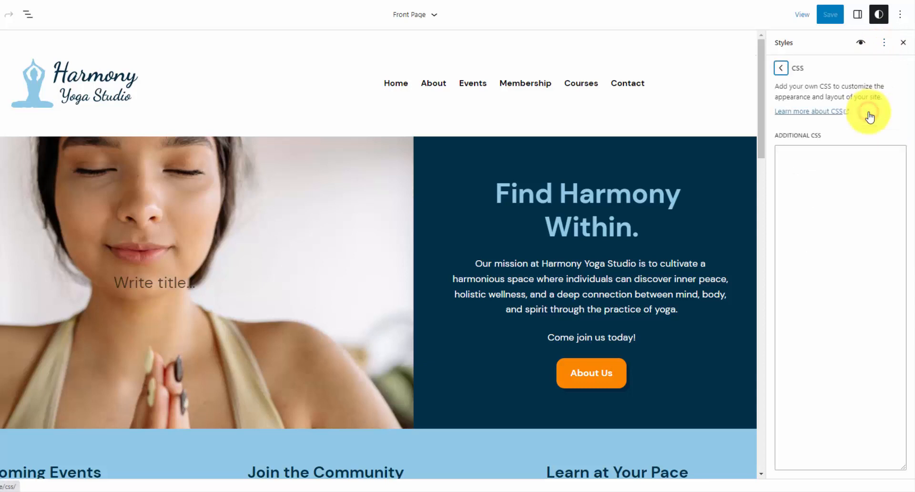
{"action": "left_click", "coordinate": [813, 201]}
{"action": "type", "text": "/* Template Editor Fixes */ .wp-site-blocks { padding-bottom: 0; } .wp-site-blocks footer { margin-block-start: 0; }"}
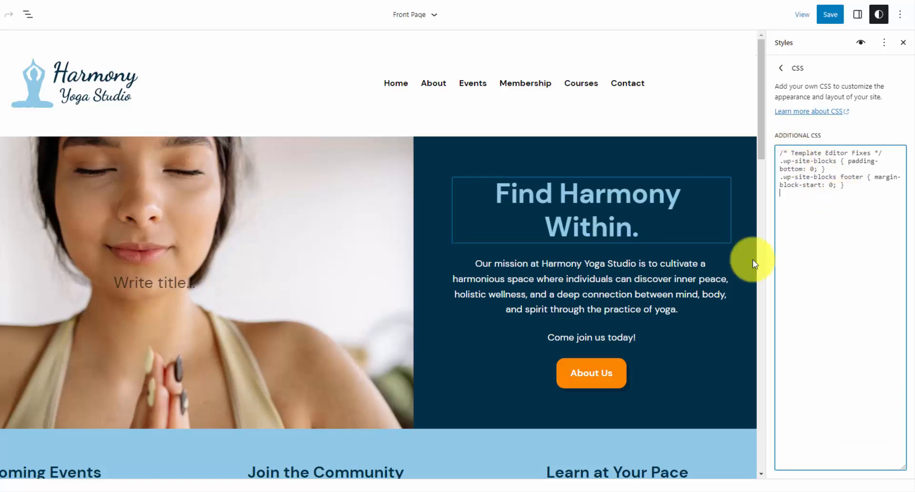
Compare the gap above the footer with and without the additional CSS by deleting all the code and undoing the deletion
{"action": "scroll", "coordinate": [623, 255], "scroll_direction": "down", "scroll_amount": 15}
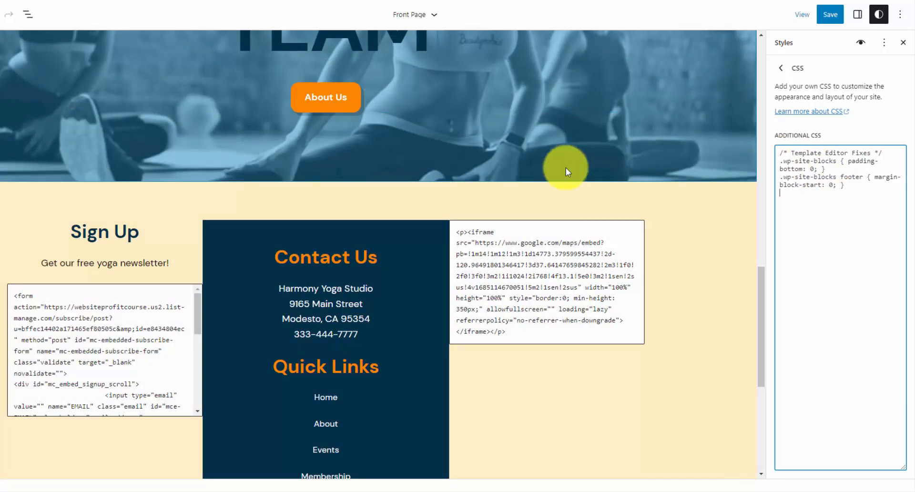
{"action": "left_click", "coordinate": [912, 219]}
{"action": "left_click", "coordinate": [878, 201]}
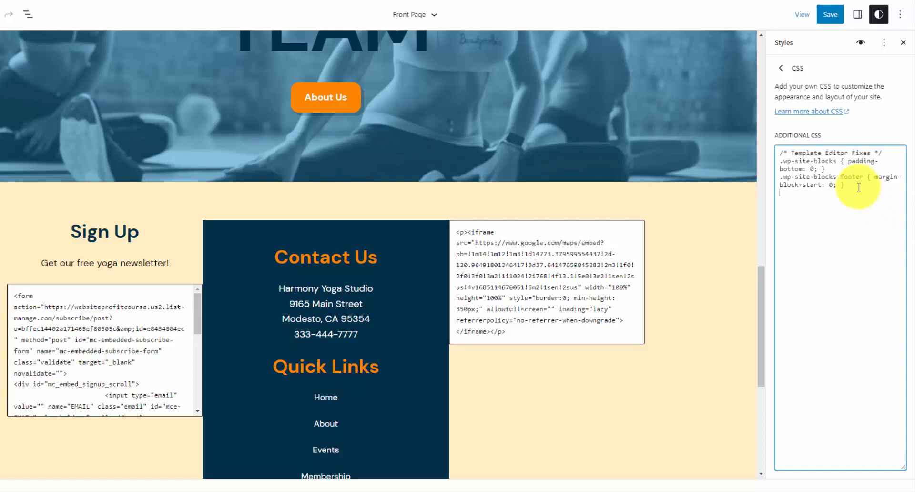
{"action": "left_click_drag", "start_coordinate": [859, 186], "coordinate": [764, 147]}
{"action": "key", "text": "BackSpace"}
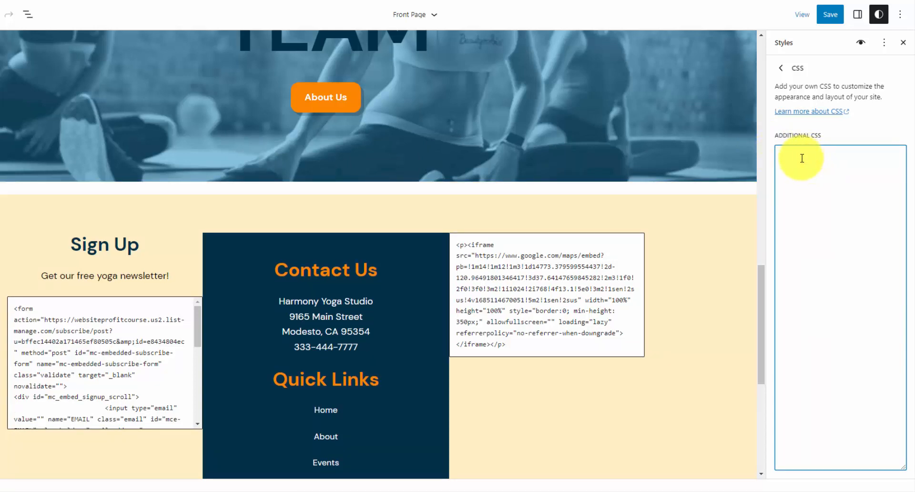
{"action": "left_click", "coordinate": [802, 178]}
{"action": "key", "text": "ctrl+z"}
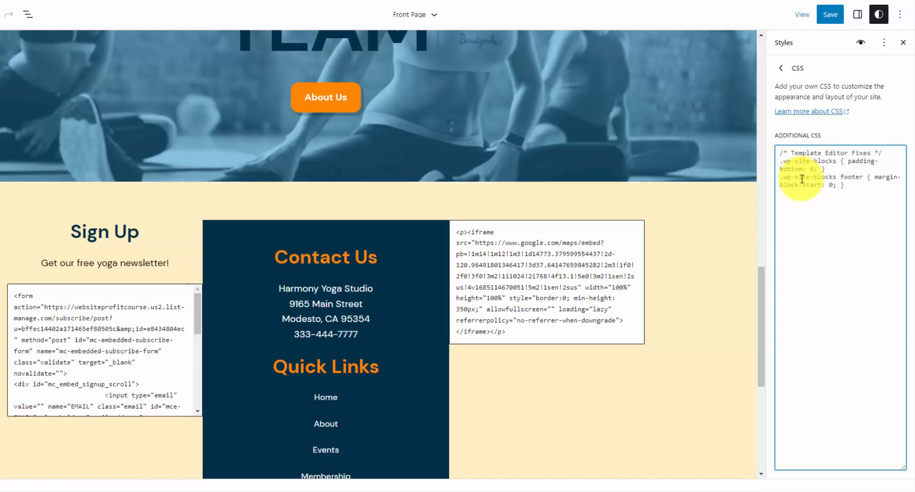
Examine the comment, the .wp-site-blocks selectors and the spacing rules in the additional CSS
{"action": "left_click", "coordinate": [778, 162]}
{"action": "left_click_drag", "start_coordinate": [778, 163], "coordinate": [837, 160]}
{"action": "left_click", "coordinate": [836, 161]}
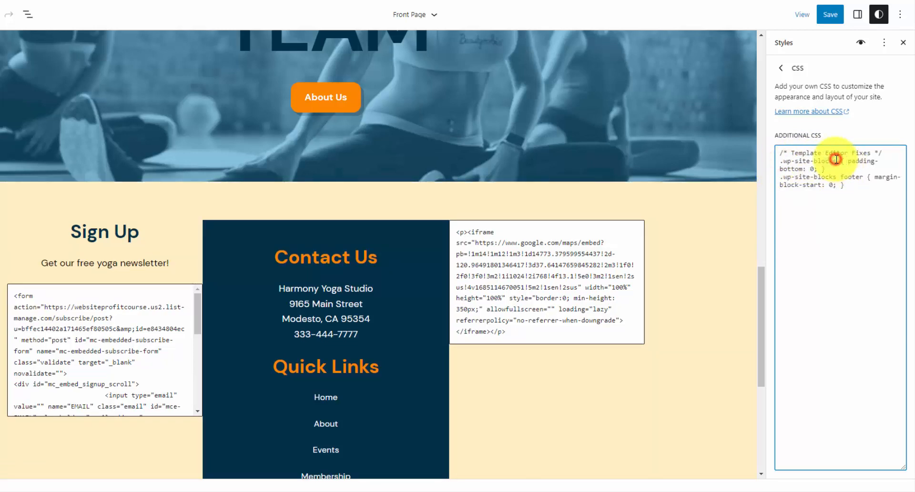
{"action": "left_click_drag", "start_coordinate": [782, 177], "coordinate": [813, 170]}
{"action": "left_click", "coordinate": [865, 177]}
{"action": "left_click", "coordinate": [823, 169]}
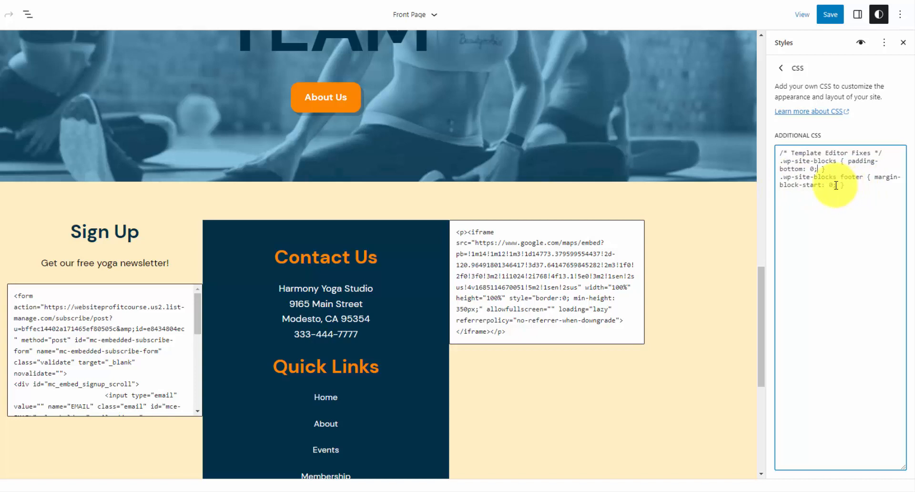
{"action": "left_click_drag", "start_coordinate": [836, 186], "coordinate": [775, 161]}
{"action": "left_click", "coordinate": [824, 174]}
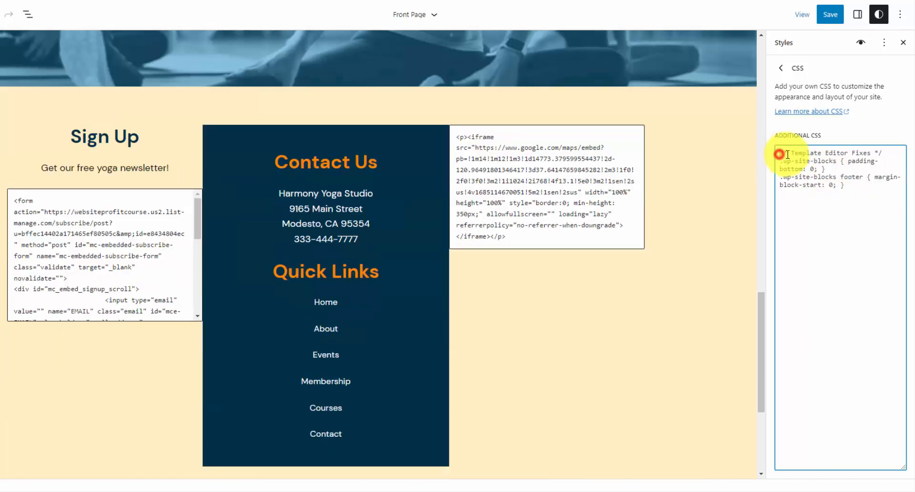
{"action": "left_click_drag", "start_coordinate": [781, 154], "coordinate": [803, 153]}
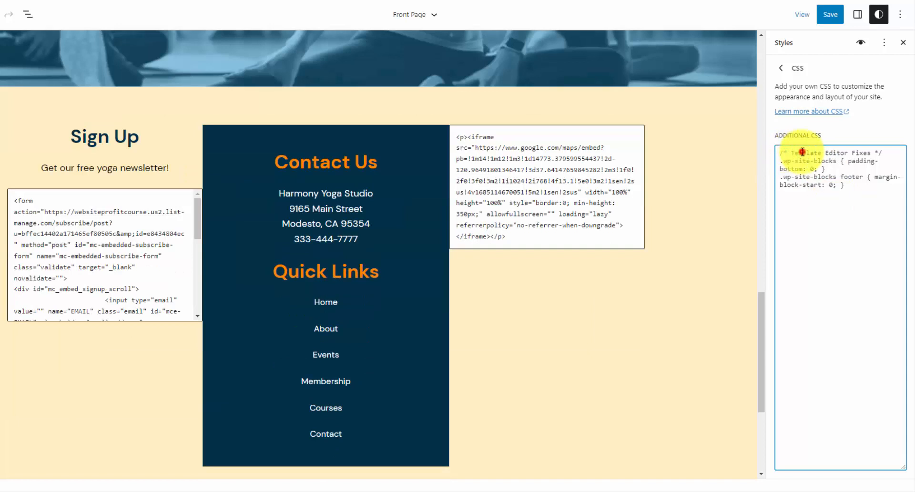
Examine the 'Template Editor Fixes' comment text and its comment delimiters in the additional CSS
{"action": "left_click_drag", "start_coordinate": [790, 153], "coordinate": [871, 154]}
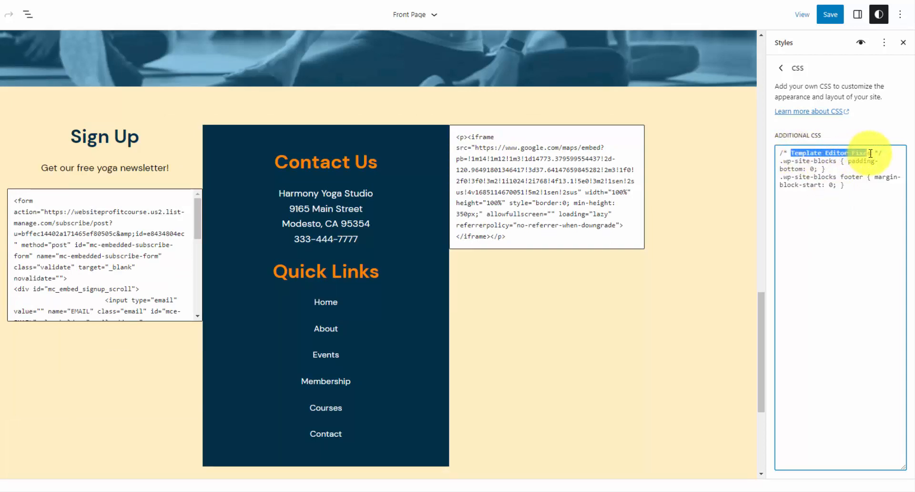
{"action": "left_click", "coordinate": [874, 151]}
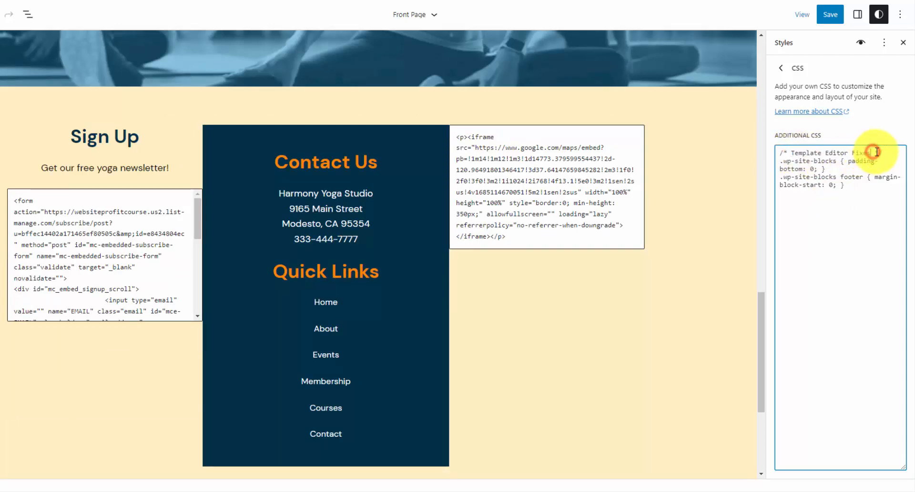
{"action": "left_click_drag", "start_coordinate": [792, 153], "coordinate": [884, 154]}
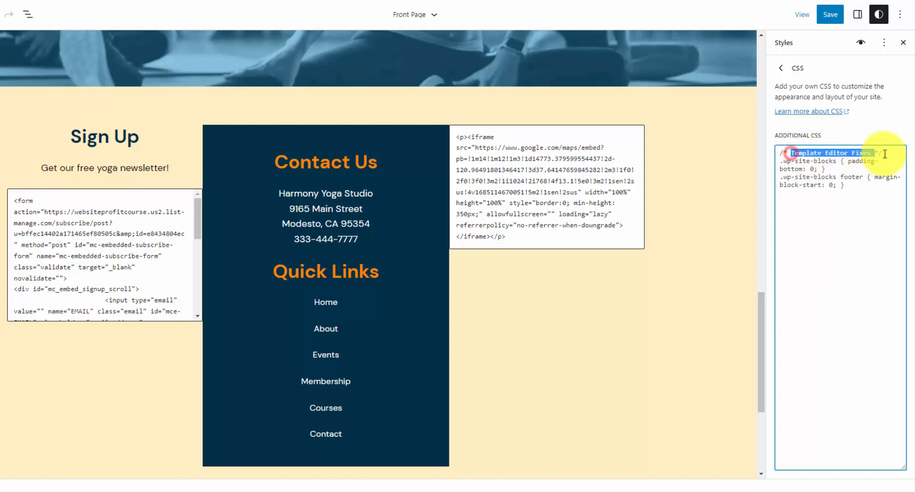
{"action": "left_click", "coordinate": [884, 153]}
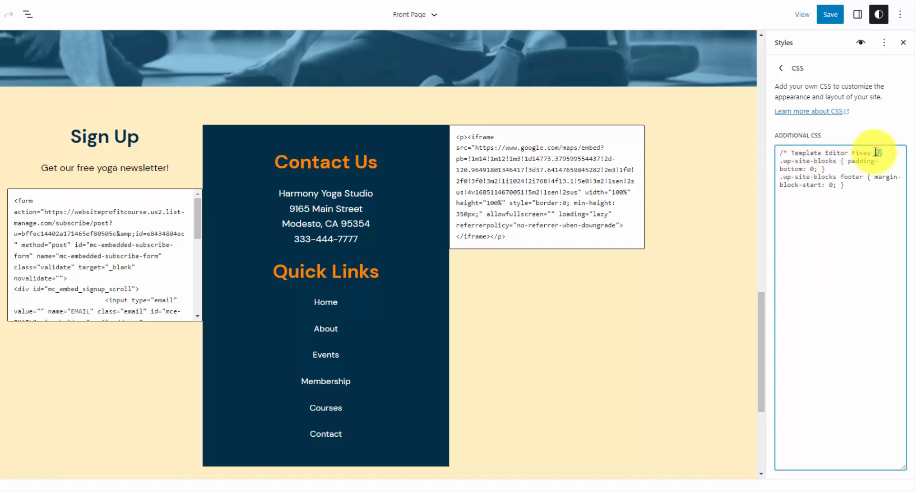
{"action": "left_click", "coordinate": [885, 151]}
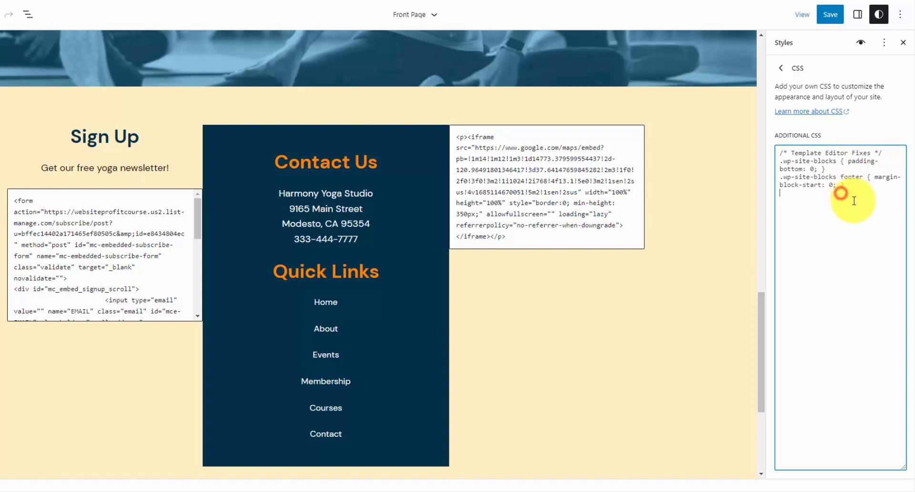
Add an '/* Email Signup */' CSS section centering the form, inheriting fonts, and styling the email input (20px padding) and submit button (#FB8500, white bold text, 10px radius)
{"action": "left_click", "coordinate": [834, 220]}
{"action": "type", "text": "/* Email Signup */ form { text-align: center; } input { font-family: inherit; } input[type=\"email\"] { display: block; margin: 0 auto; font-size: 0.9em; text-align: center; padding: 20px; } input[type=\"submit\"] { background-color: #FB8500; color: white; font-size: 1em; font-weight: bold; border: none; border-radius: 10px; padding: 15px 25px; box-shadow: 0 2px 4px rgba(0, 0, 0, 0.3); cursor: pointer; }"}
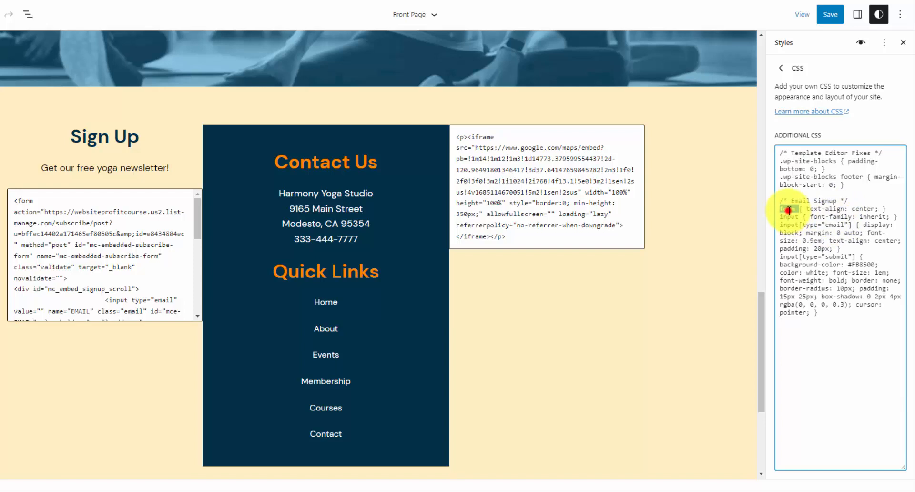
Compare the form and email input tags in the signup block's HTML with the input[type="email"] selector in the additional CSS
{"action": "left_click", "coordinate": [29, 200]}
{"action": "left_click_drag", "start_coordinate": [13, 200], "coordinate": [42, 200]}
{"action": "left_click_drag", "start_coordinate": [105, 299], "coordinate": [183, 299]}
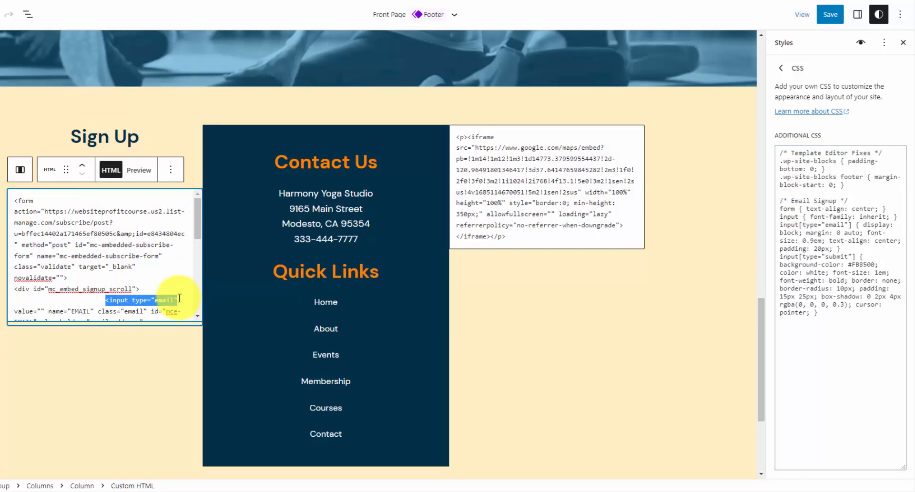
{"action": "left_click", "coordinate": [140, 300]}
{"action": "left_click_drag", "start_coordinate": [127, 300], "coordinate": [168, 301]}
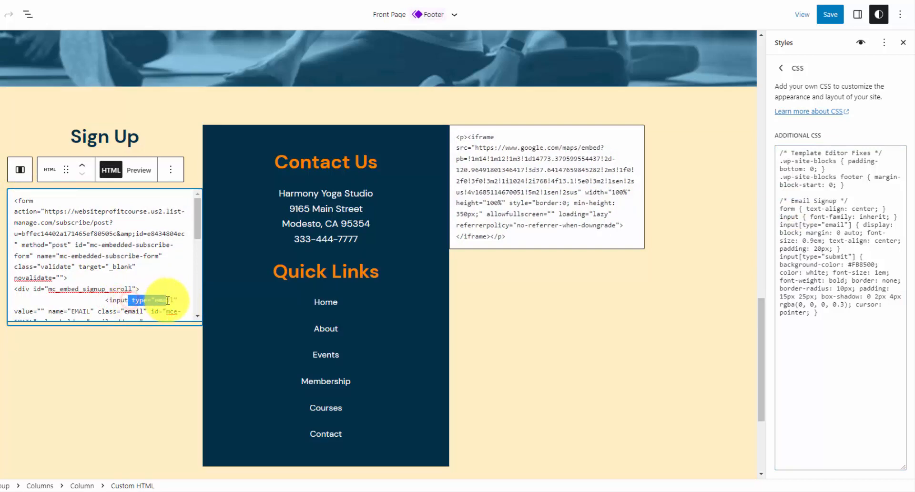
{"action": "left_click", "coordinate": [852, 224]}
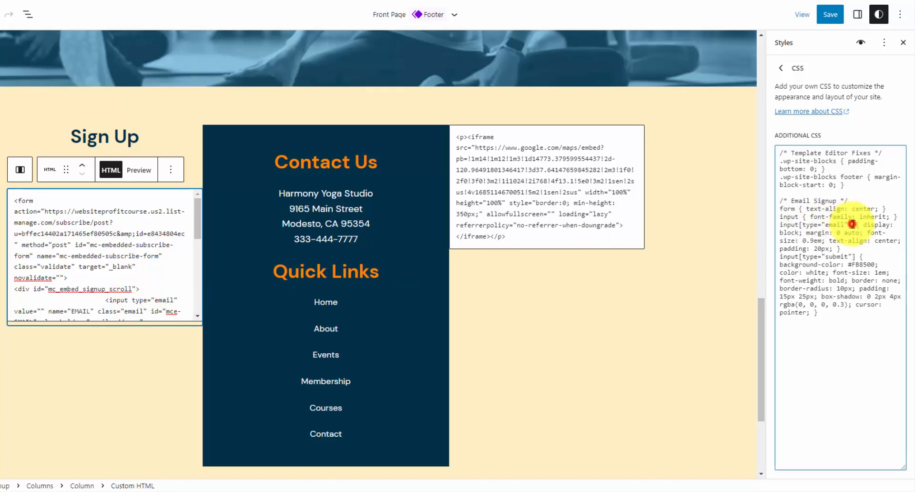
{"action": "left_click_drag", "start_coordinate": [853, 224], "coordinate": [780, 226]}
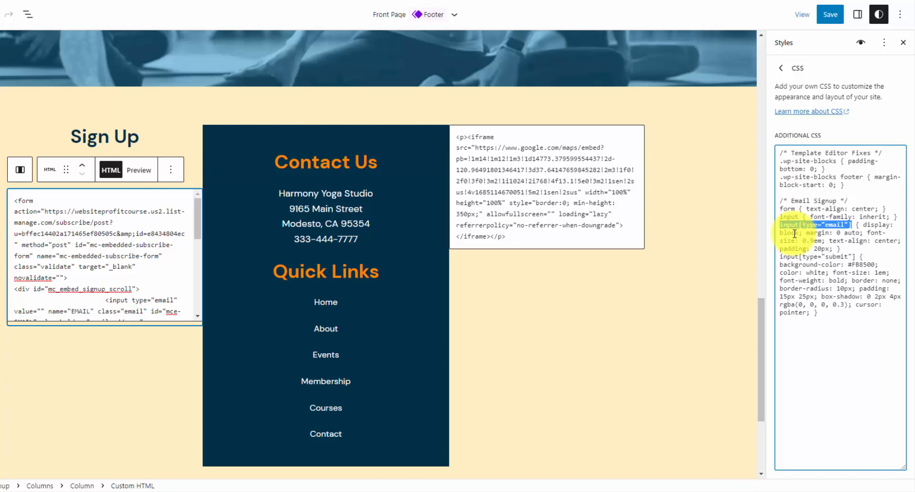
Examine the text-align, font-family, email input and submit button rules in the Email Signup CSS
{"action": "left_click", "coordinate": [866, 217]}
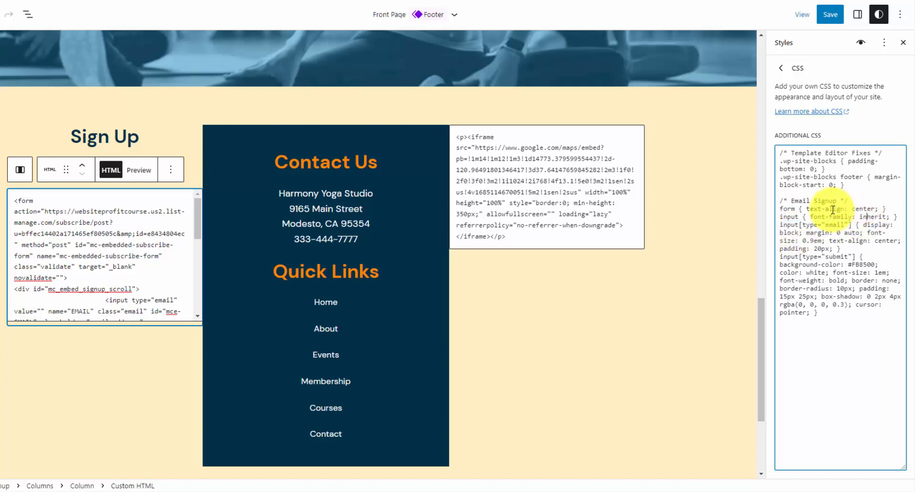
{"action": "left_click", "coordinate": [861, 207]}
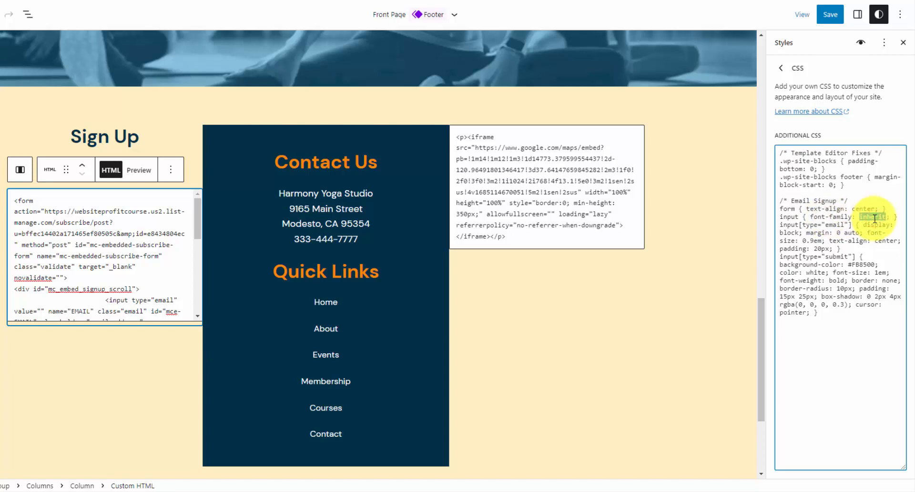
{"action": "left_click", "coordinate": [866, 226]}
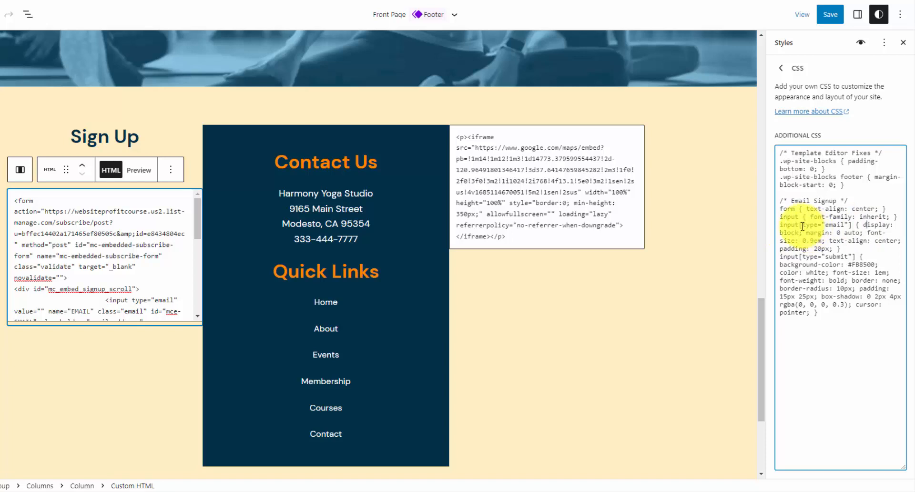
{"action": "left_click", "coordinate": [812, 241]}
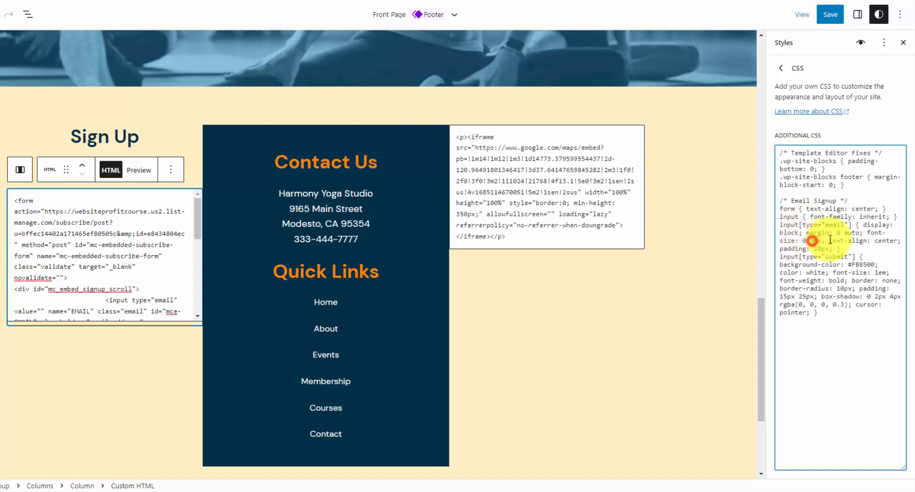
{"action": "left_click", "coordinate": [809, 249]}
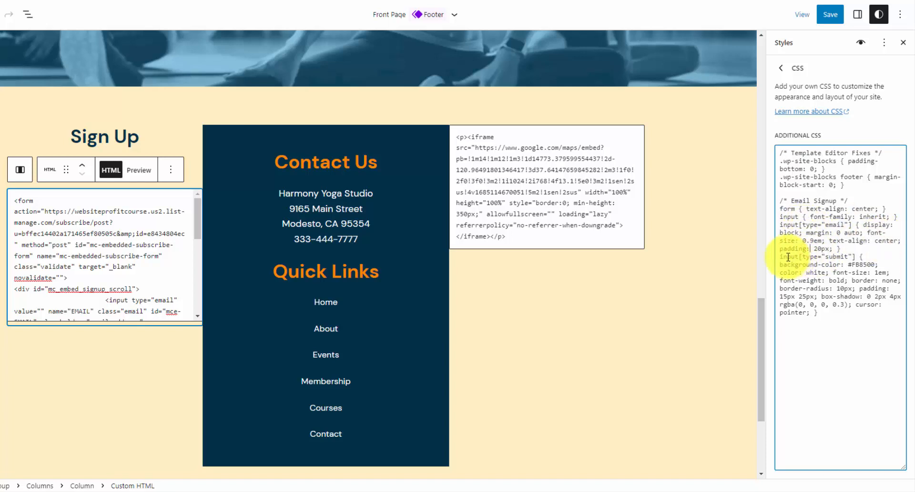
{"action": "left_click_drag", "start_coordinate": [780, 257], "coordinate": [854, 257]}
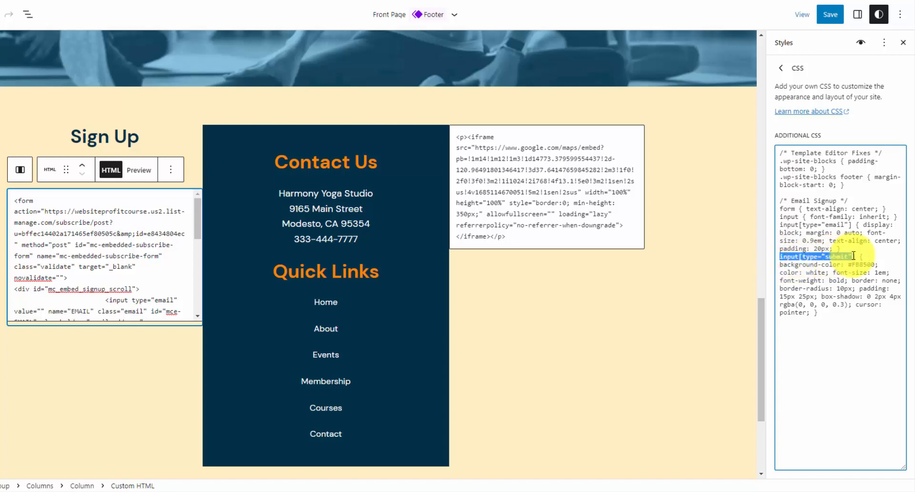
{"action": "left_click", "coordinate": [865, 257]}
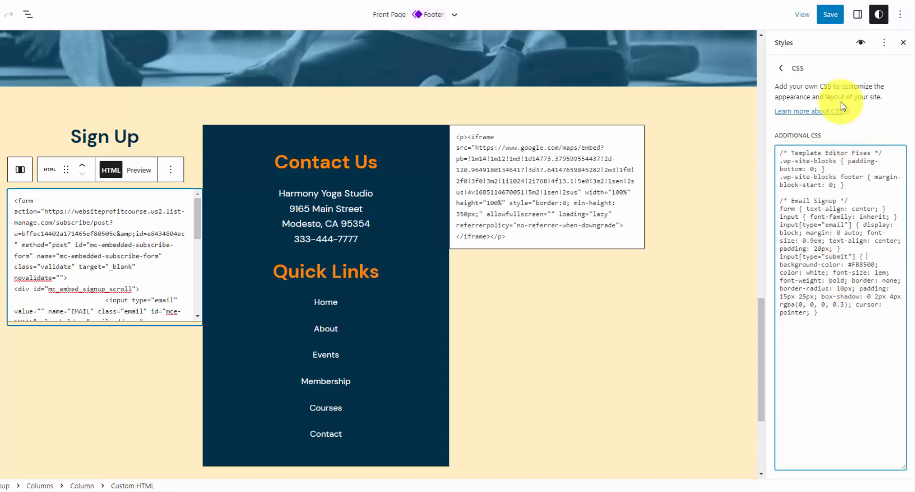
Preview the signup form with its new styling, return the block to HTML view, and save the Custom Styles
{"action": "left_click", "coordinate": [139, 171]}
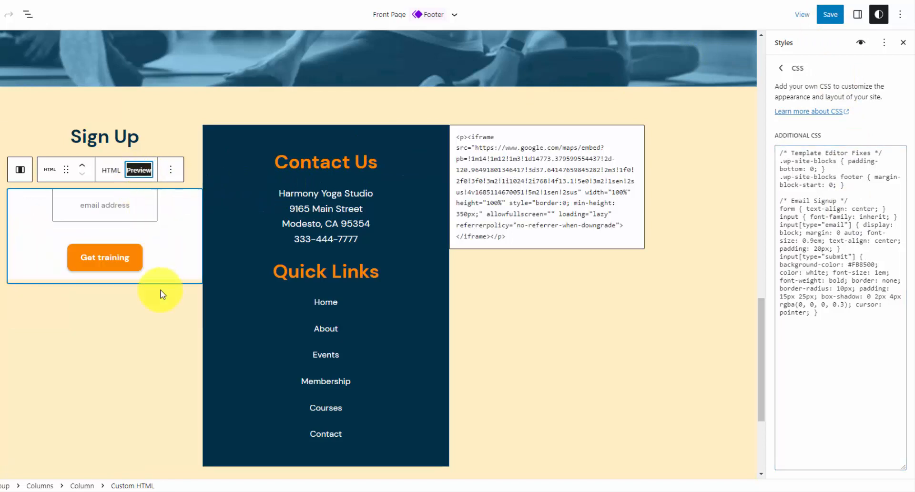
{"action": "left_click", "coordinate": [109, 170]}
{"action": "left_click", "coordinate": [832, 15]}
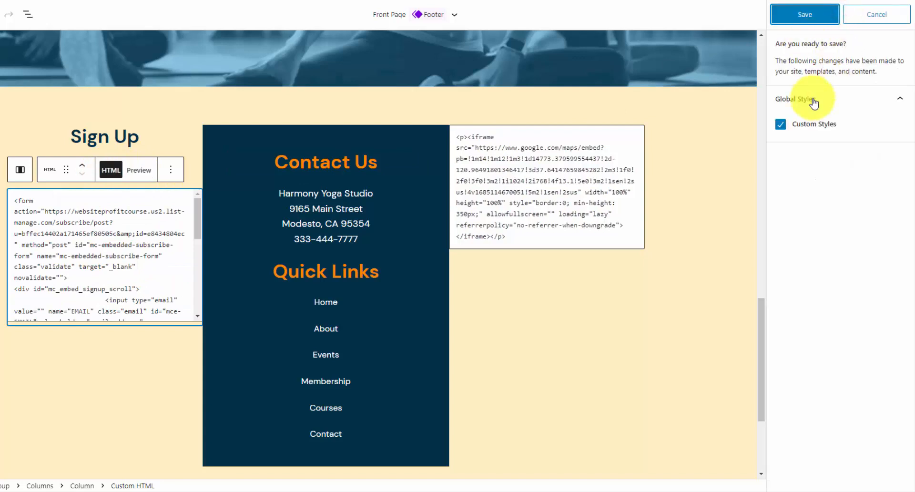
{"action": "left_click", "coordinate": [811, 19]}
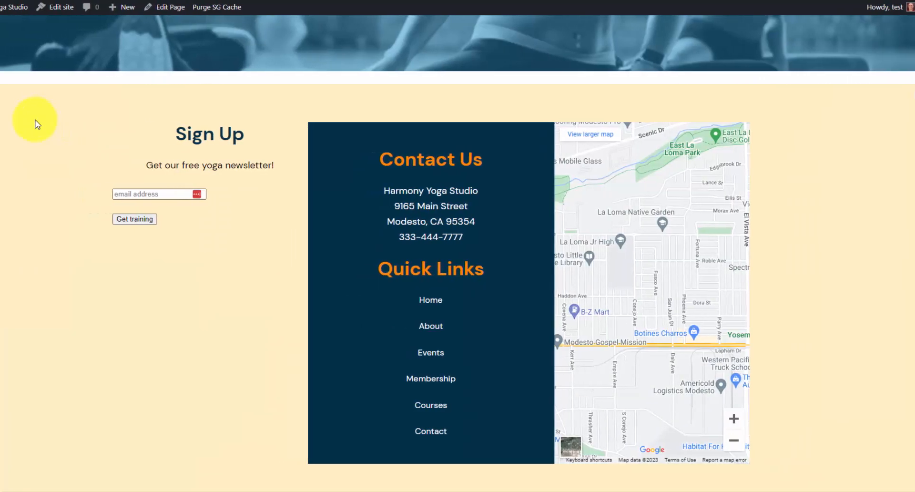
Reload the live homepage and check the signup form styling and the spacing around the footer
{"action": "right_click", "coordinate": [65, 121]}
{"action": "left_click", "coordinate": [98, 160]}
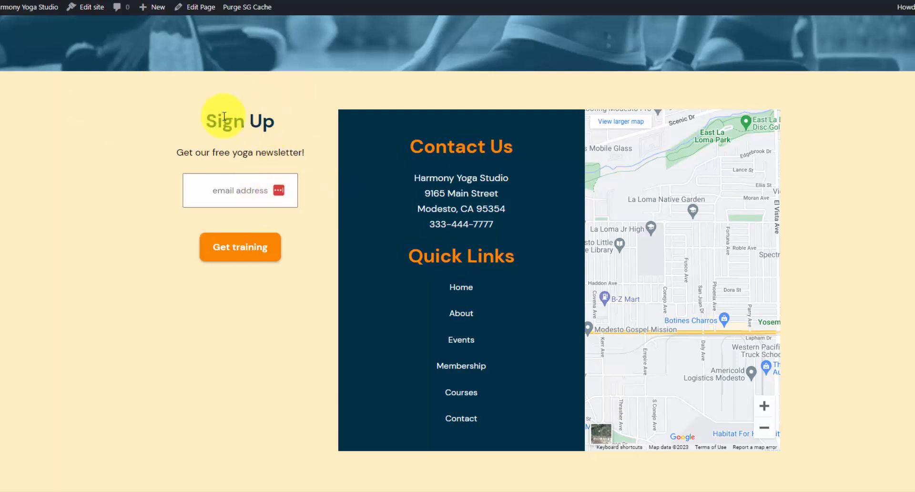
{"action": "scroll", "coordinate": [147, 185], "scroll_direction": "down", "scroll_amount": 3}
{"action": "scroll", "coordinate": [123, 253], "scroll_direction": "up", "scroll_amount": 20}
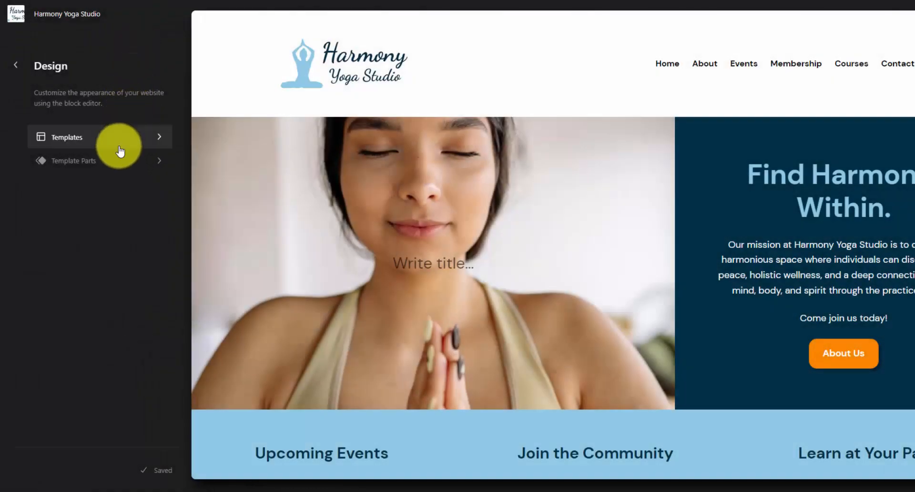
Open the Page template for editing in the site editor
{"action": "left_click", "coordinate": [120, 151]}
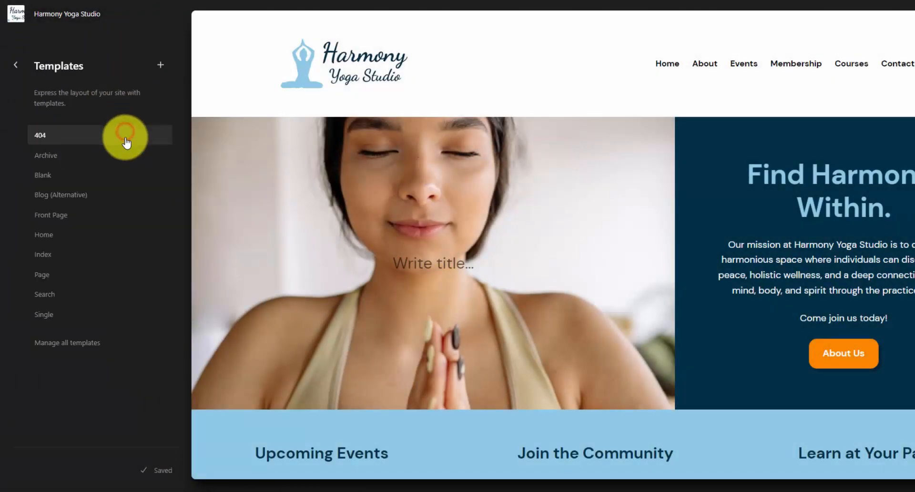
{"action": "left_click", "coordinate": [87, 274]}
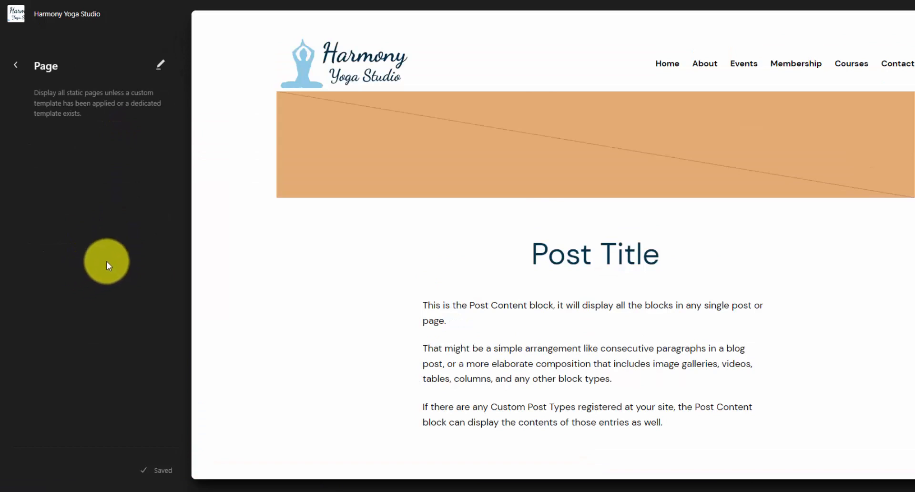
{"action": "left_click", "coordinate": [570, 210]}
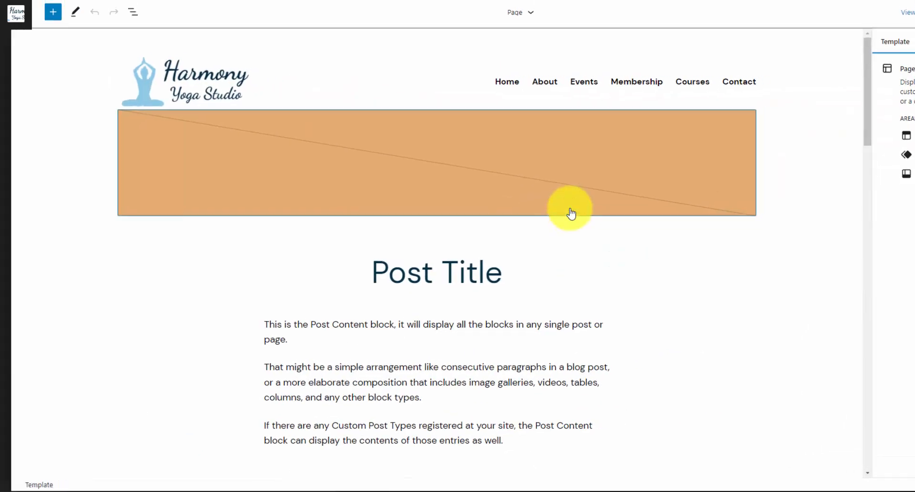
Show the Page template's block structure, expand its content Group, and select the Post Featured Image block
{"action": "left_click", "coordinate": [132, 14]}
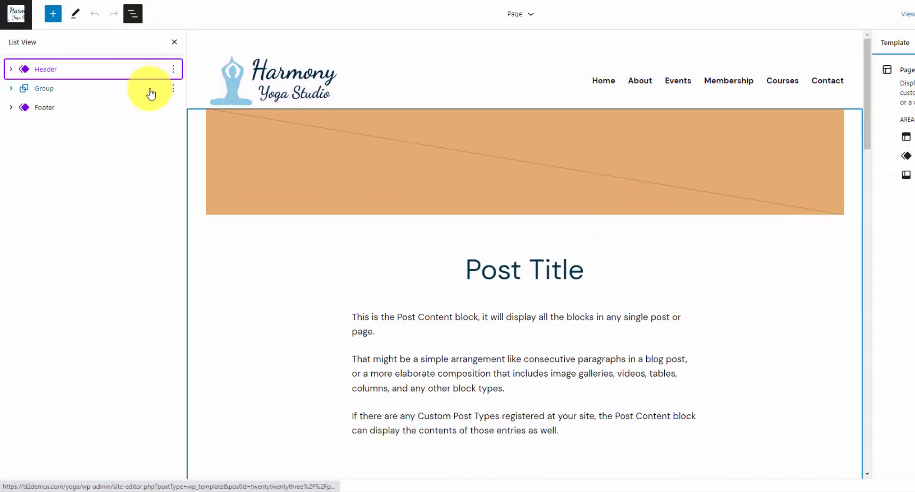
{"action": "left_click", "coordinate": [110, 90]}
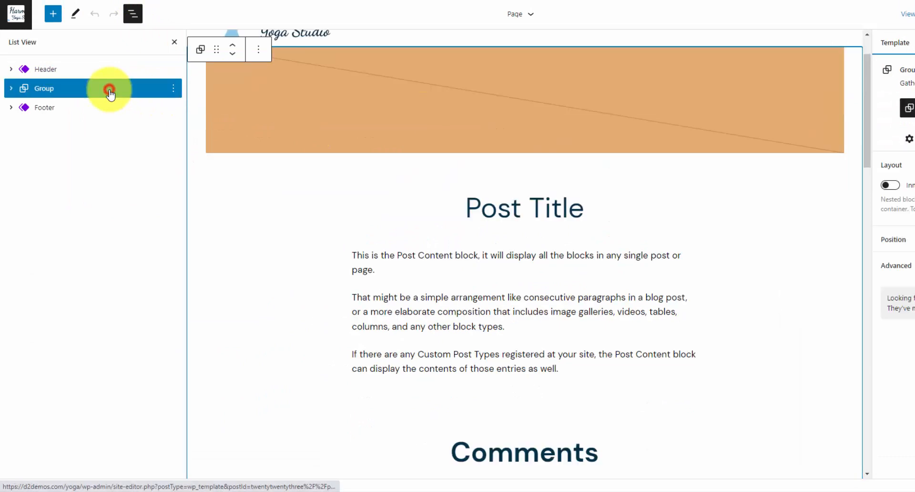
{"action": "left_click", "coordinate": [12, 89]}
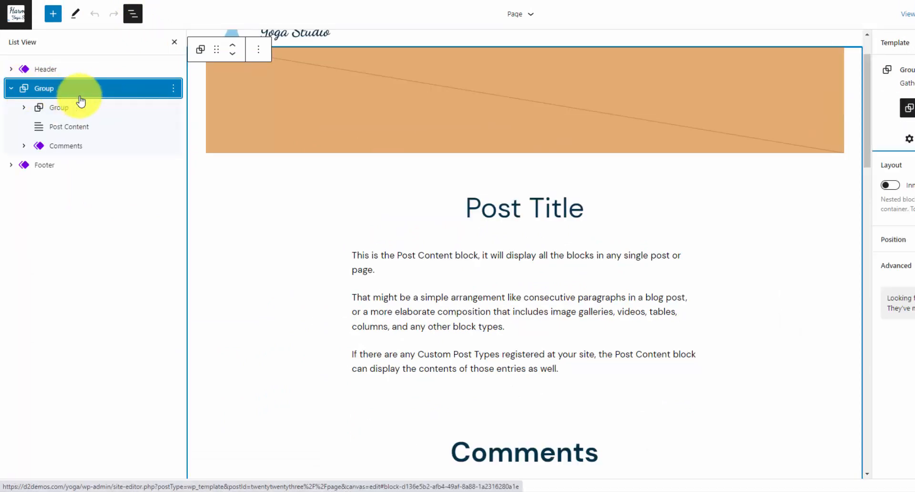
{"action": "scroll", "coordinate": [409, 200], "scroll_direction": "up", "scroll_amount": 1}
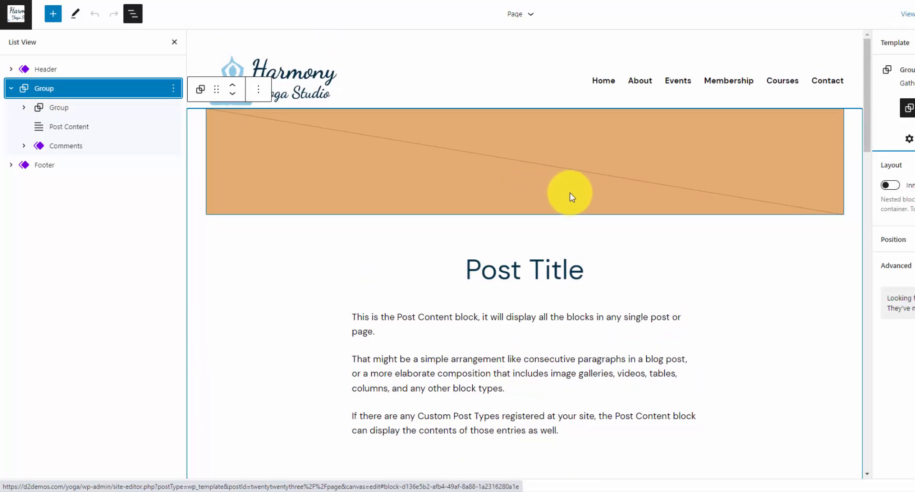
{"action": "left_click", "coordinate": [469, 179]}
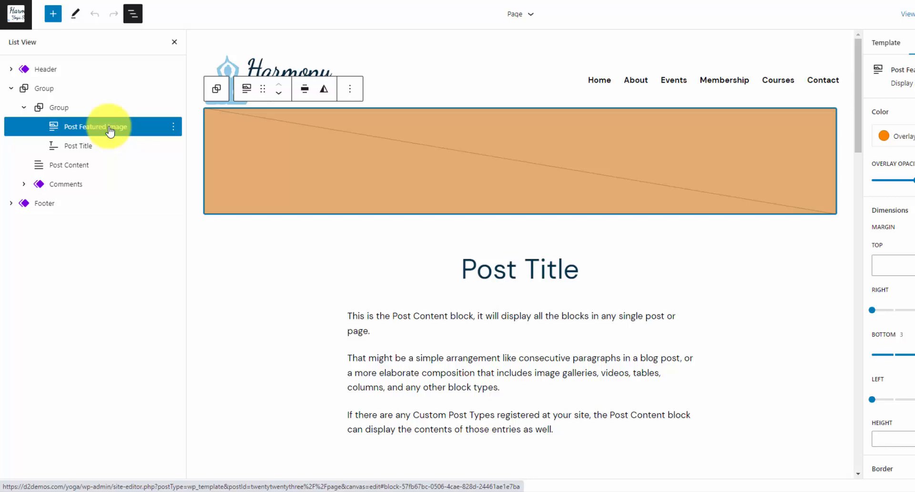
Insert a Columns block with the 50 / 50 variation before the inner Group holding the featured image and title
{"action": "left_click", "coordinate": [115, 107]}
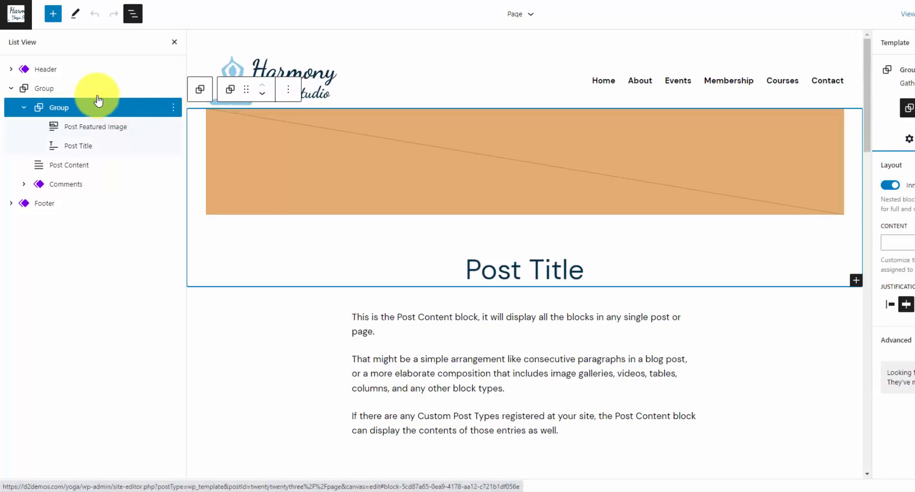
{"action": "left_click", "coordinate": [173, 108]}
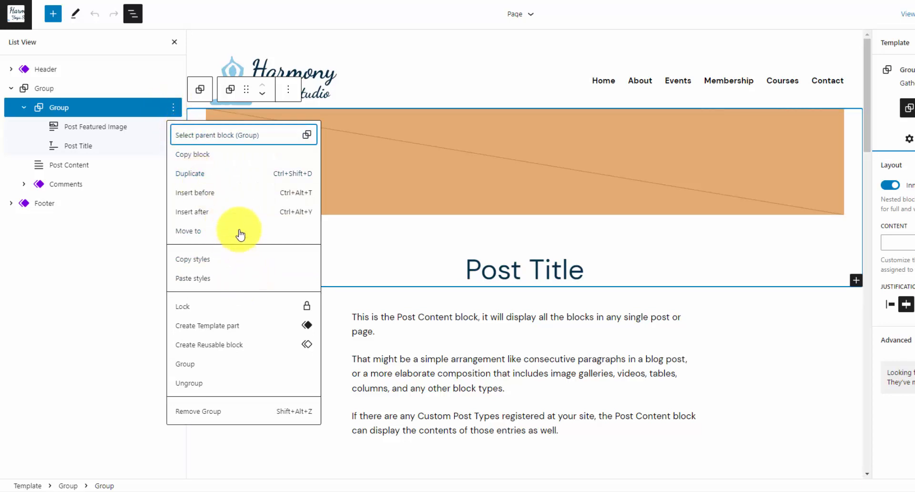
{"action": "left_click", "coordinate": [225, 202]}
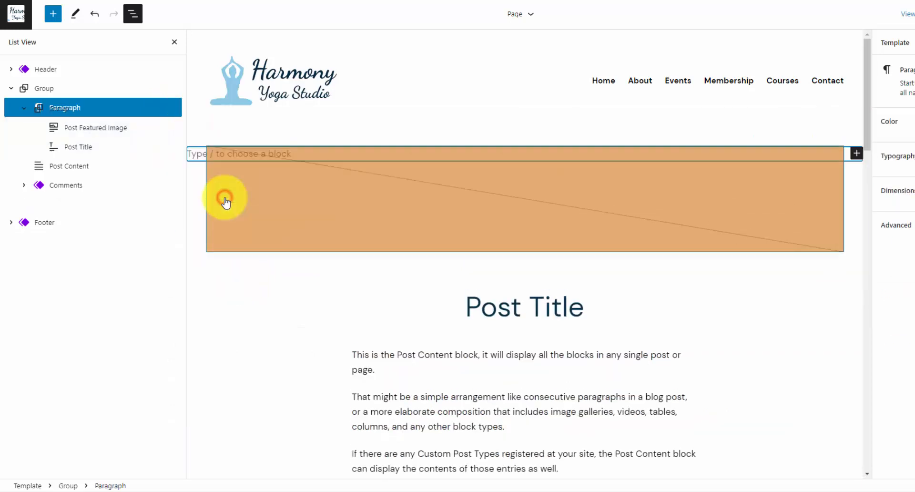
{"action": "type", "text": "/colu"}
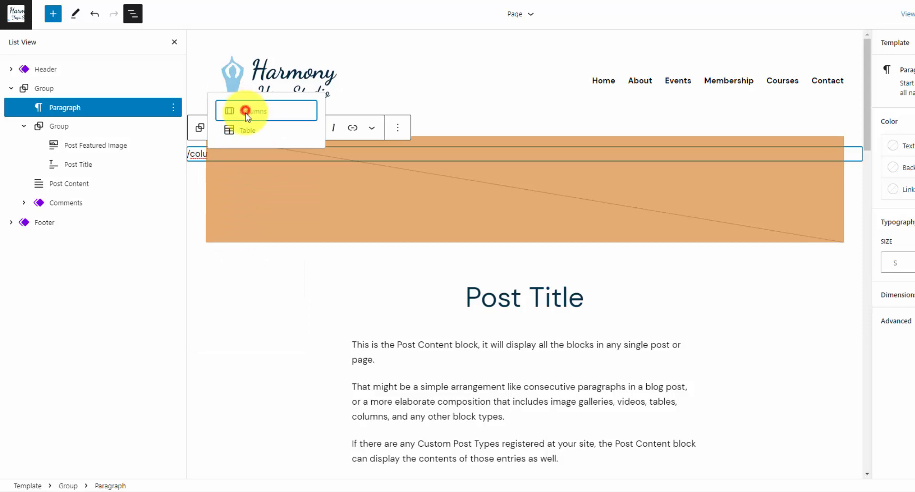
{"action": "left_click", "coordinate": [246, 114]}
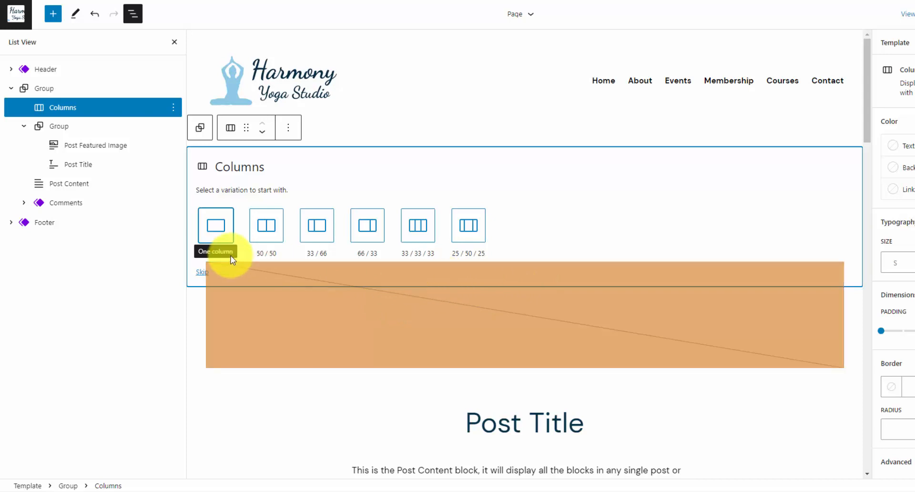
{"action": "left_click", "coordinate": [269, 223]}
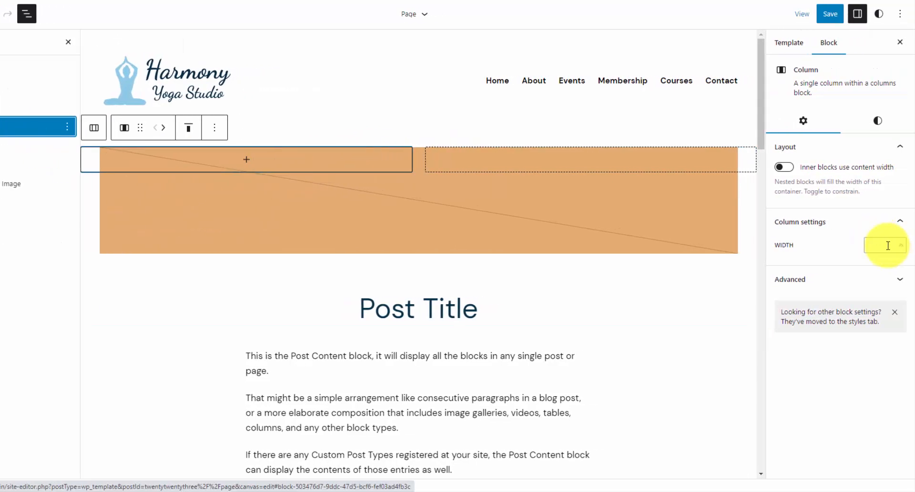
Set the first column's width to 40% and the second column's width to 60%
{"action": "left_click", "coordinate": [889, 246]}
{"action": "type", "text": "40"}
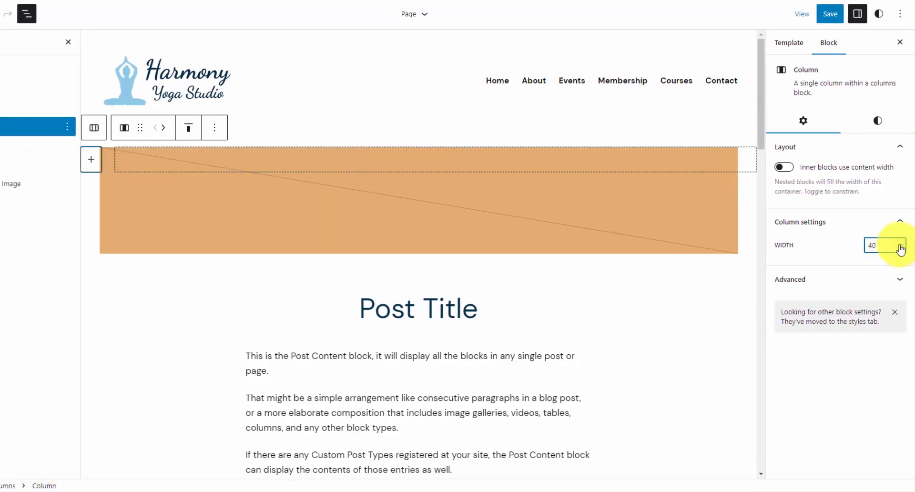
{"action": "left_click", "coordinate": [901, 248]}
{"action": "left_click", "coordinate": [899, 261]}
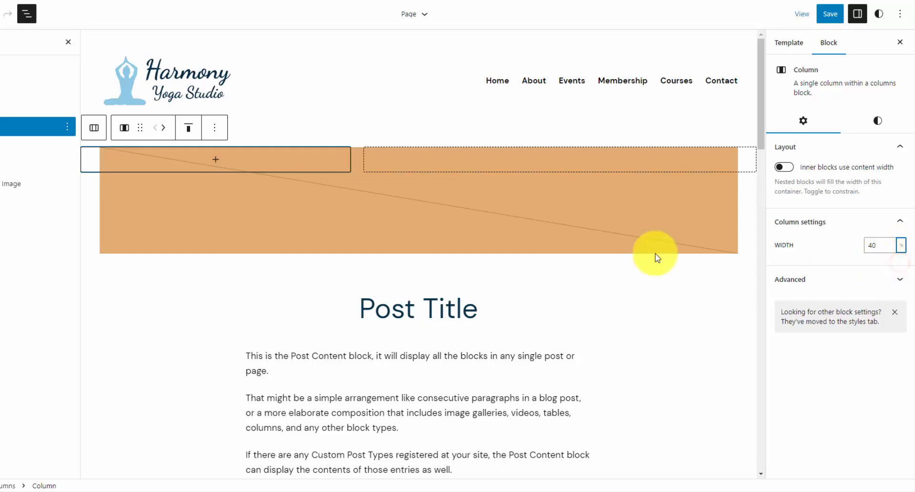
{"action": "left_click", "coordinate": [7, 151]}
{"action": "left_click", "coordinate": [879, 246]}
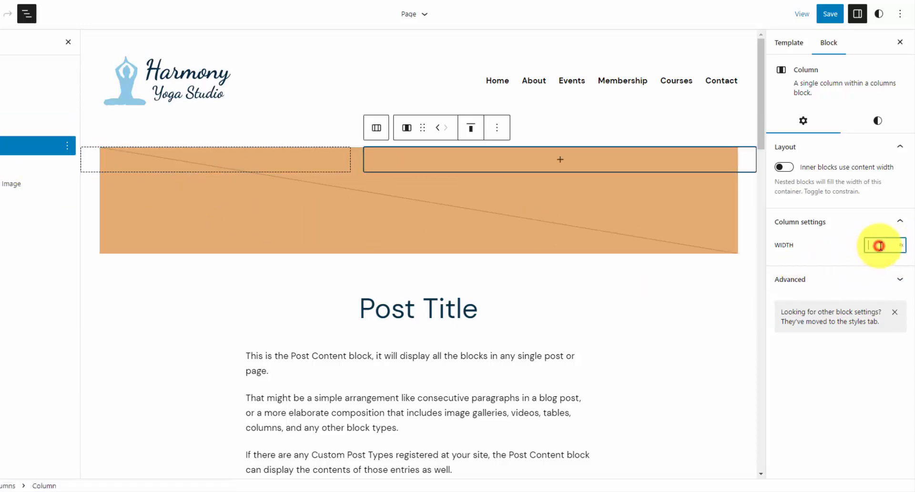
{"action": "type", "text": "60"}
{"action": "left_click", "coordinate": [901, 245]}
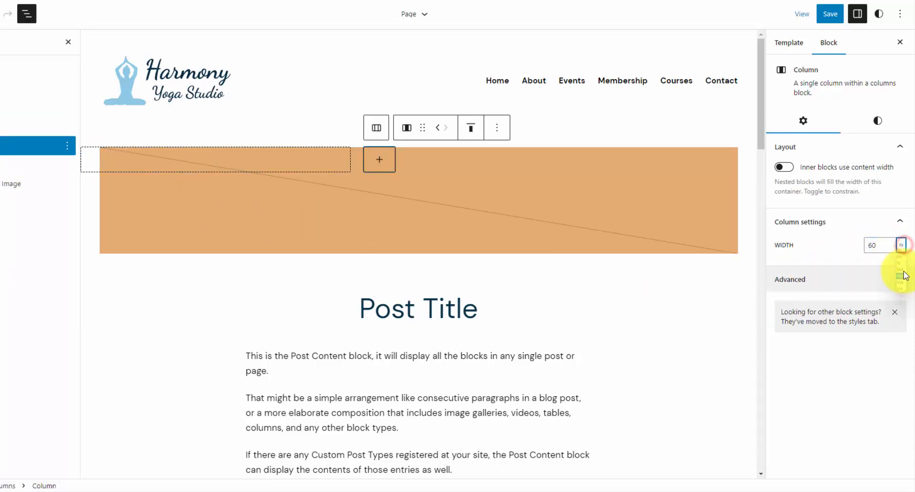
{"action": "left_click", "coordinate": [900, 262]}
Move the Post Title block out of the inner Group so it sits directly above Post Content
{"action": "left_click", "coordinate": [6, 164]}
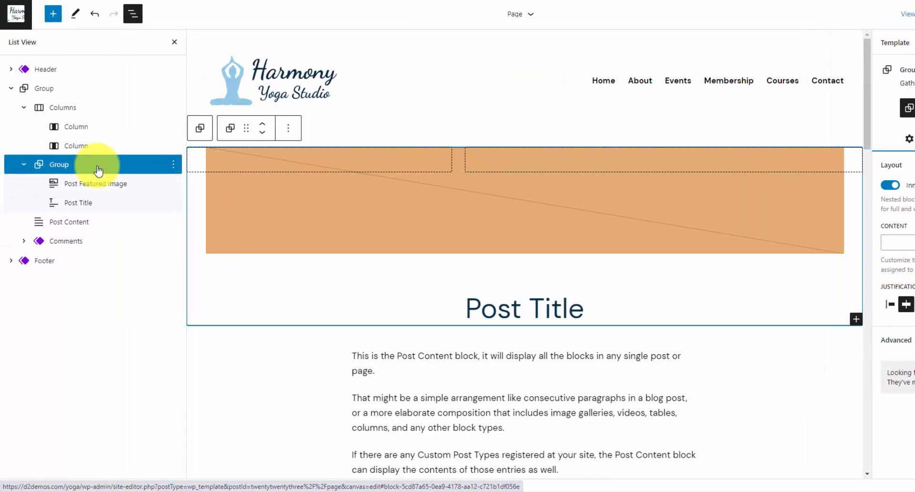
{"action": "left_click", "coordinate": [104, 204]}
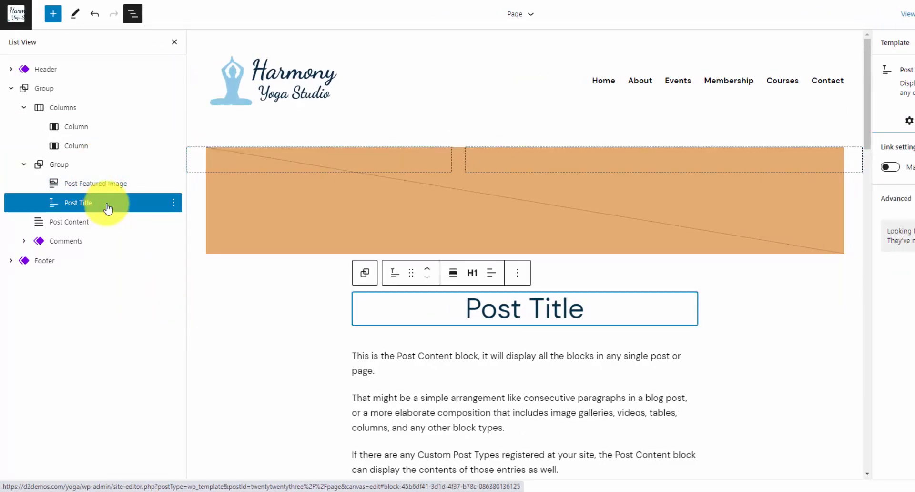
{"action": "left_click", "coordinate": [115, 184]}
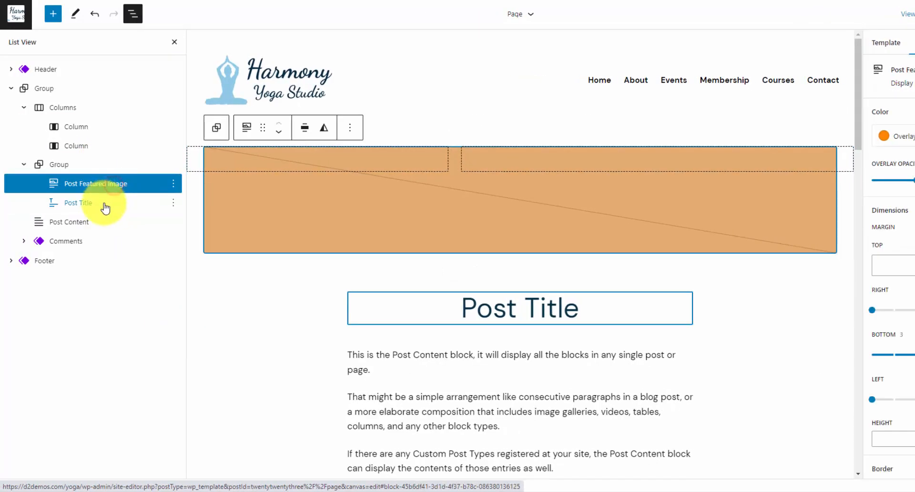
{"action": "left_click", "coordinate": [105, 206]}
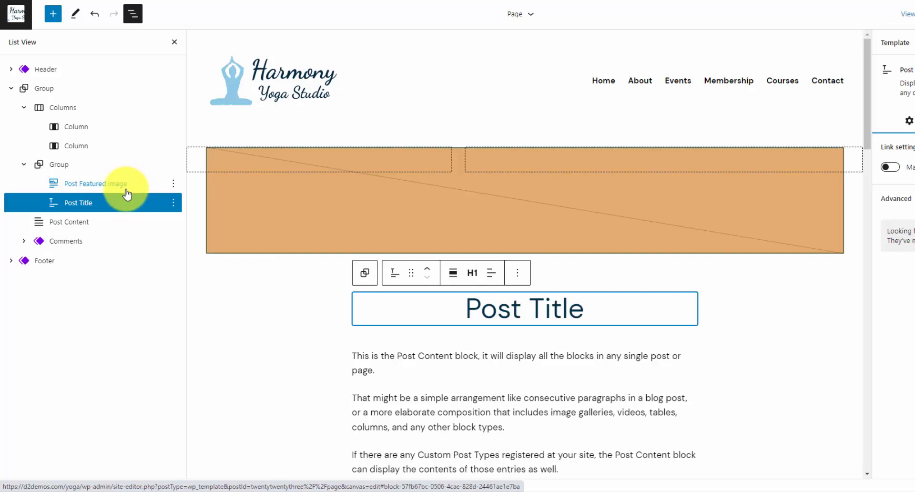
{"action": "left_click", "coordinate": [103, 205]}
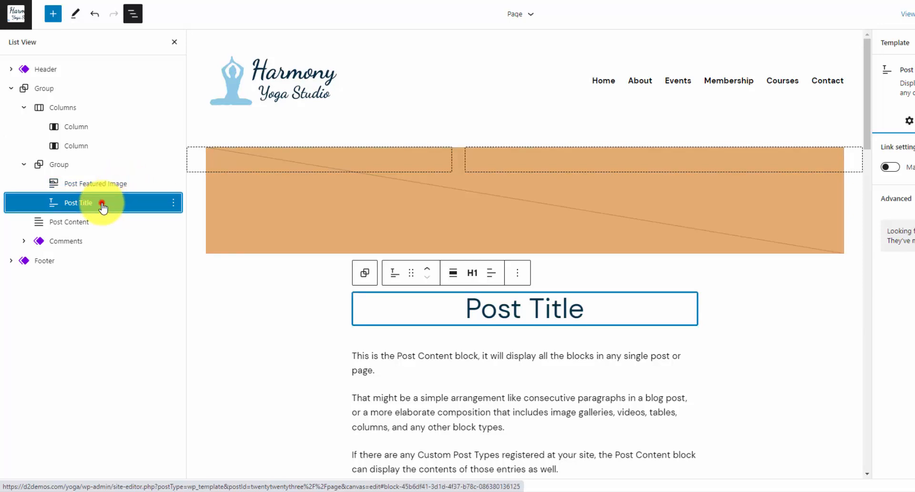
{"action": "left_click_drag", "start_coordinate": [101, 206], "coordinate": [55, 199]}
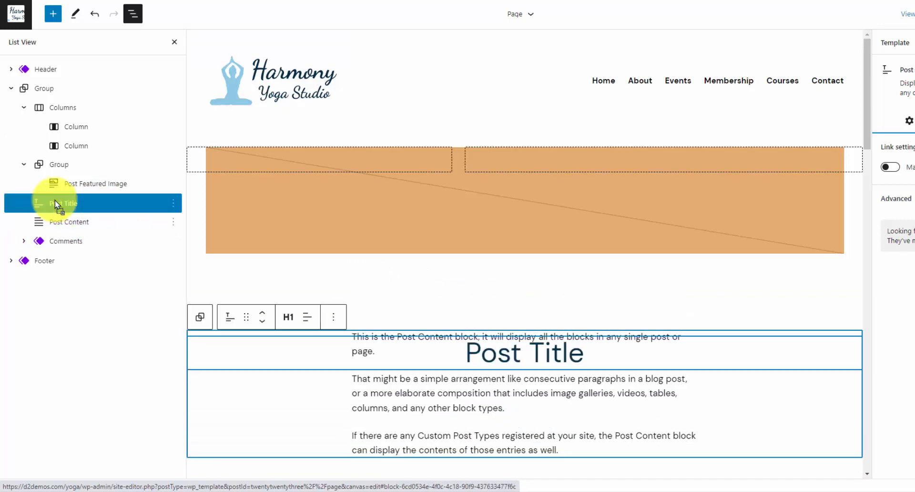
Move the featured image Group into the first column, and the Post Title and Post Content blocks into the second column
{"action": "left_click", "coordinate": [23, 164]}
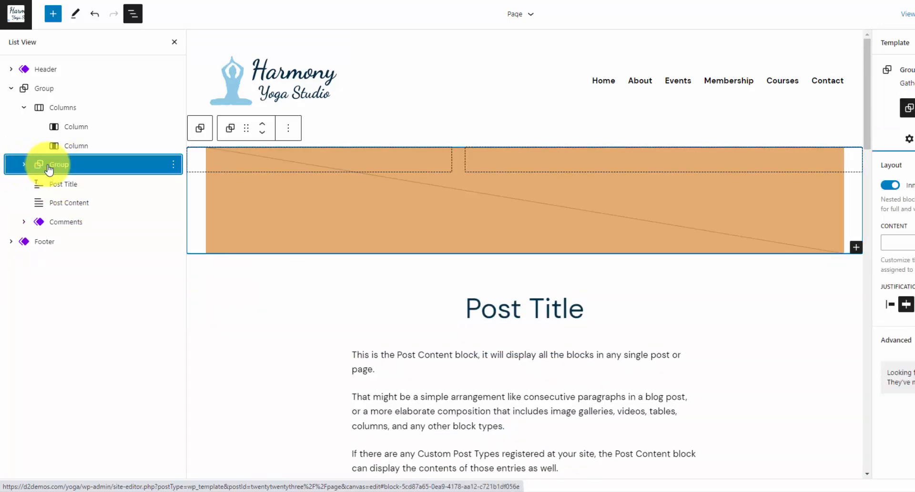
{"action": "left_click_drag", "start_coordinate": [52, 169], "coordinate": [109, 142]}
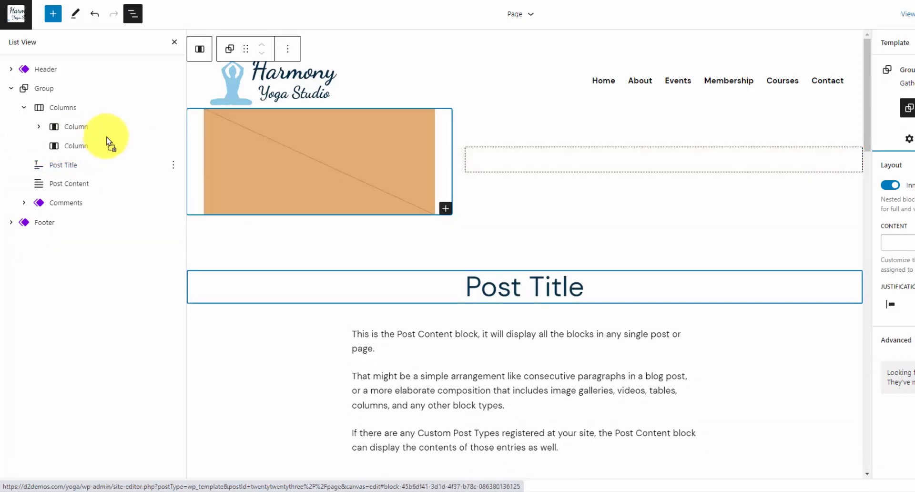
{"action": "left_click", "coordinate": [102, 164]}
{"action": "left_click", "coordinate": [99, 183], "text": "shift"}
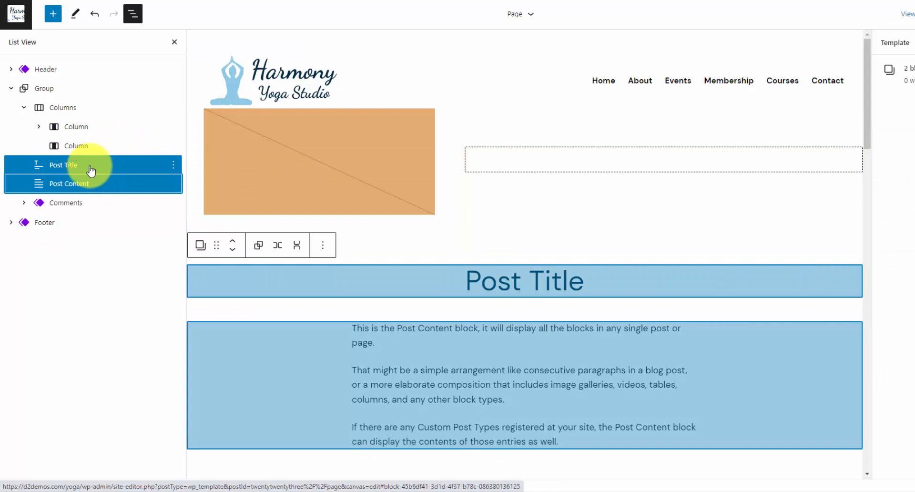
{"action": "left_click_drag", "start_coordinate": [94, 170], "coordinate": [145, 151]}
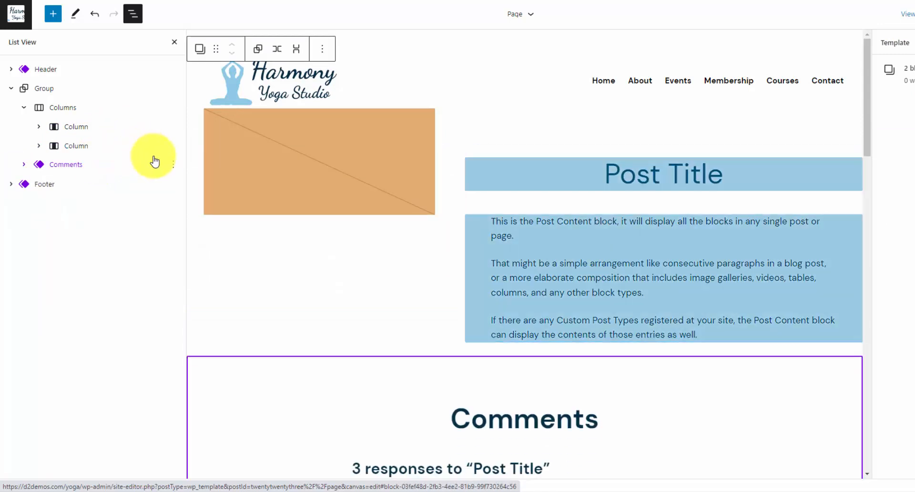
{"action": "left_click", "coordinate": [379, 136]}
Select the first column and save the changes to the Page template
{"action": "left_click", "coordinate": [101, 132]}
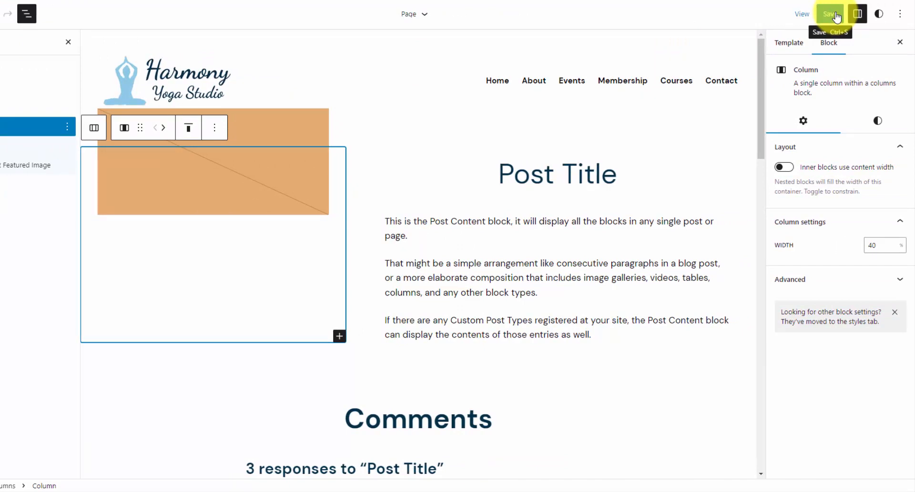
{"action": "left_click", "coordinate": [836, 17]}
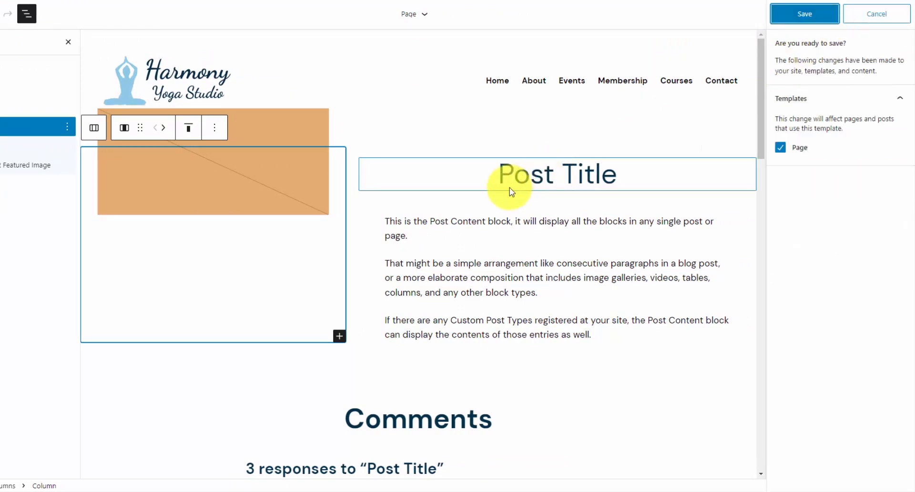
{"action": "left_click", "coordinate": [820, 19]}
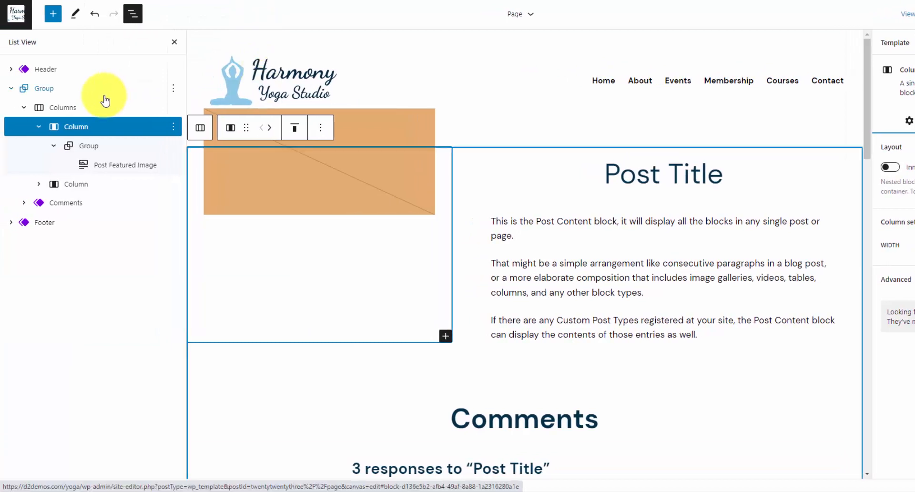
Set the outer content Group's top margin to 1 and its bottom margin to 3
{"action": "left_click", "coordinate": [109, 90]}
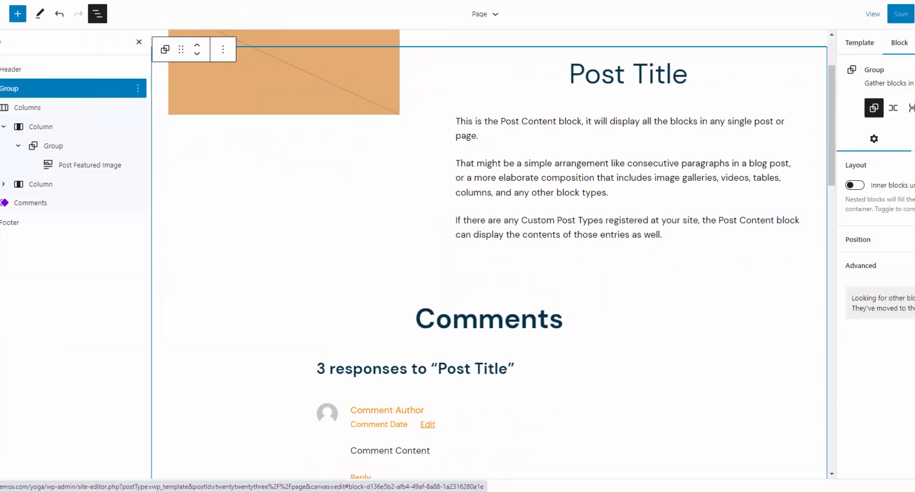
{"action": "left_click", "coordinate": [882, 141]}
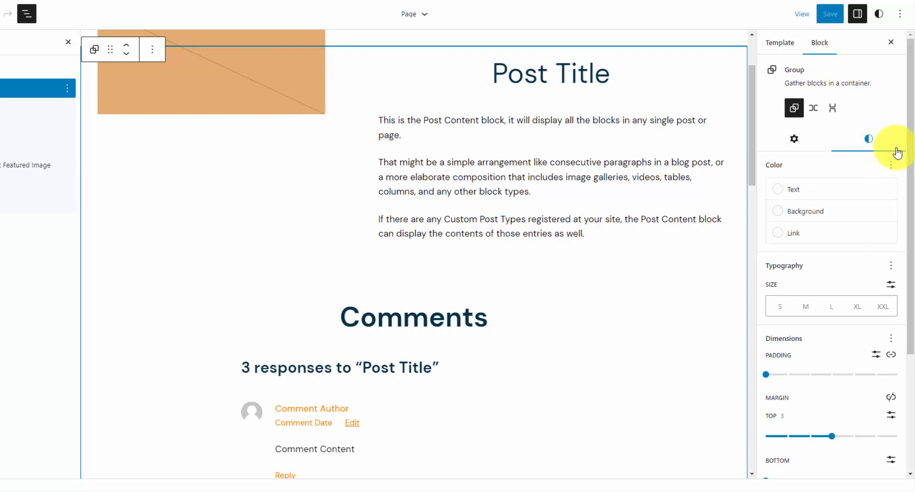
{"action": "scroll", "coordinate": [894, 201], "scroll_direction": "down", "scroll_amount": 3}
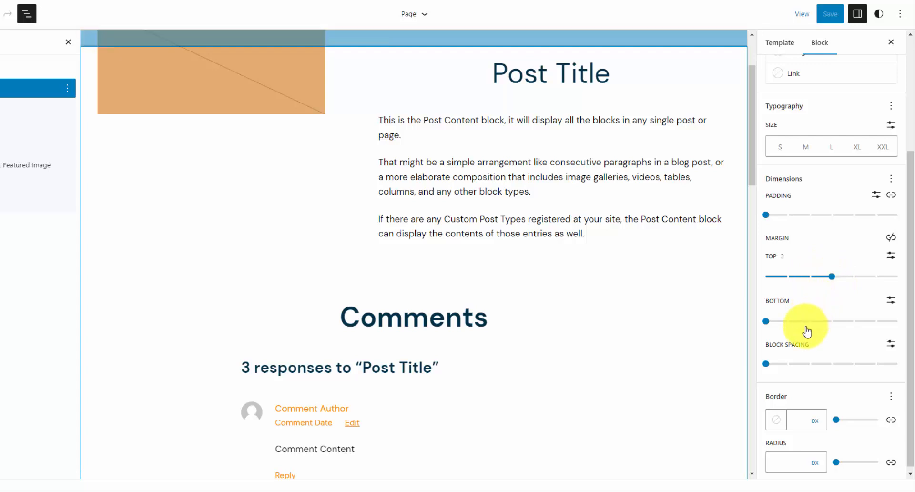
{"action": "scroll", "coordinate": [807, 327], "scroll_direction": "up", "scroll_amount": 2}
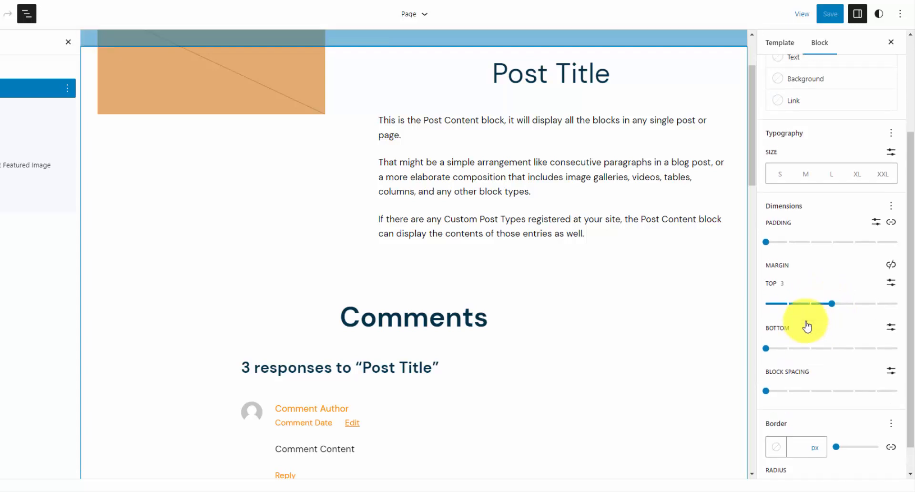
{"action": "scroll", "coordinate": [629, 296], "scroll_direction": "up", "scroll_amount": 2}
{"action": "left_click_drag", "start_coordinate": [813, 332], "coordinate": [793, 334]}
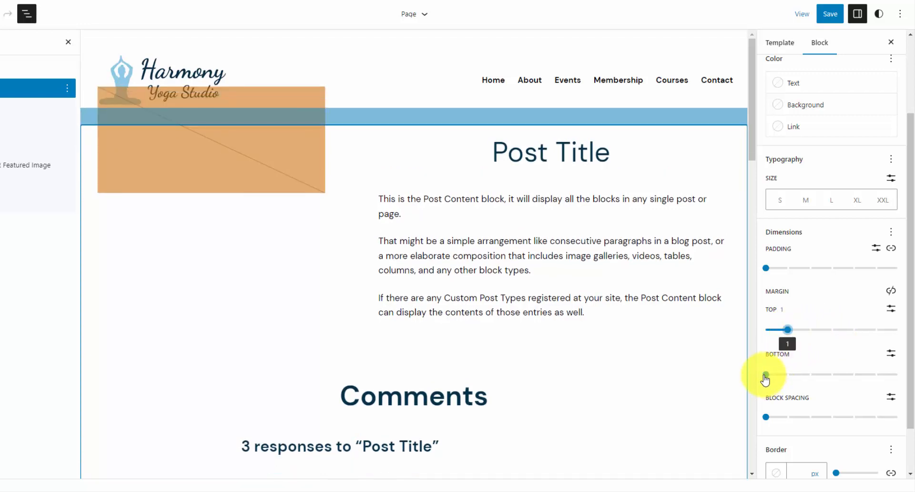
{"action": "left_click_drag", "start_coordinate": [796, 379], "coordinate": [833, 375]}
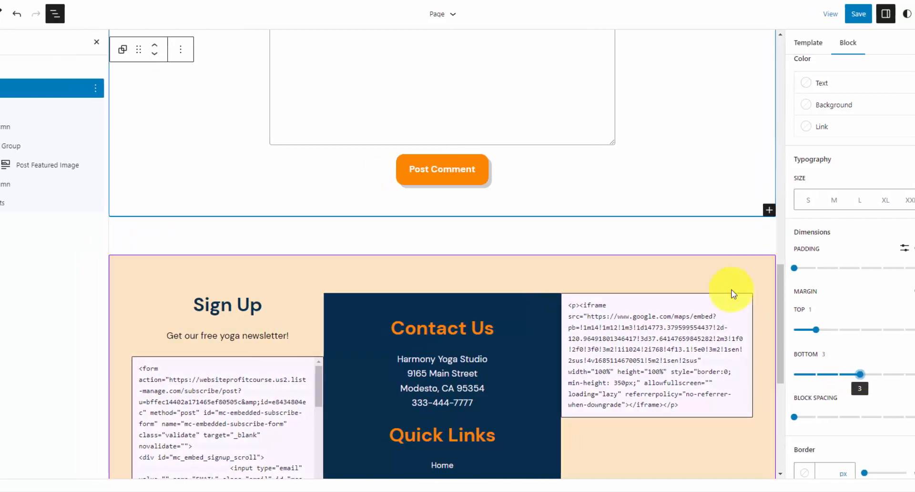
{"action": "scroll", "coordinate": [663, 269], "scroll_direction": "up", "scroll_amount": 18}
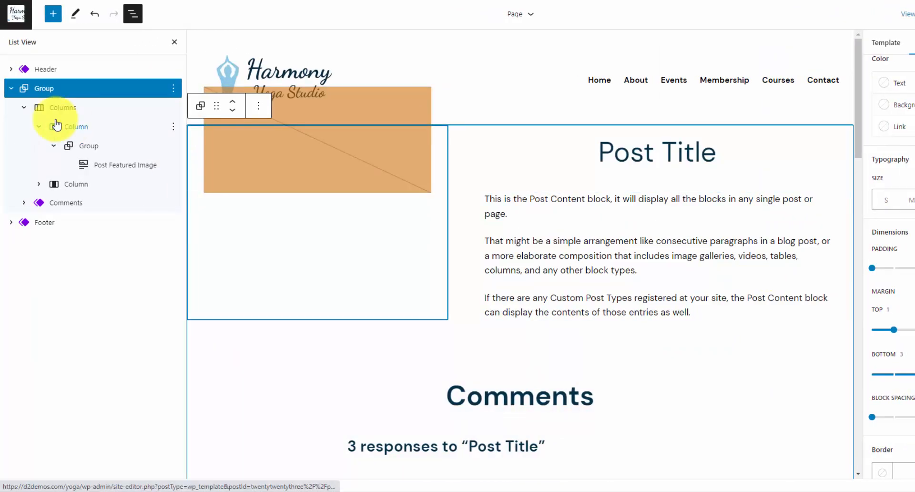
Set the Post Featured Image block's bottom margin to 2 and its top margin to 1 using the preset sizes
{"action": "left_click", "coordinate": [126, 165]}
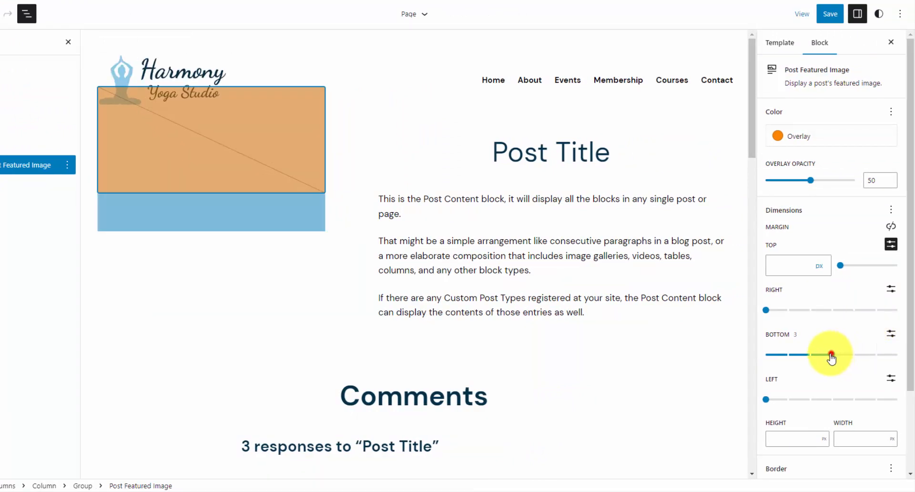
{"action": "left_click_drag", "start_coordinate": [832, 358], "coordinate": [809, 360]}
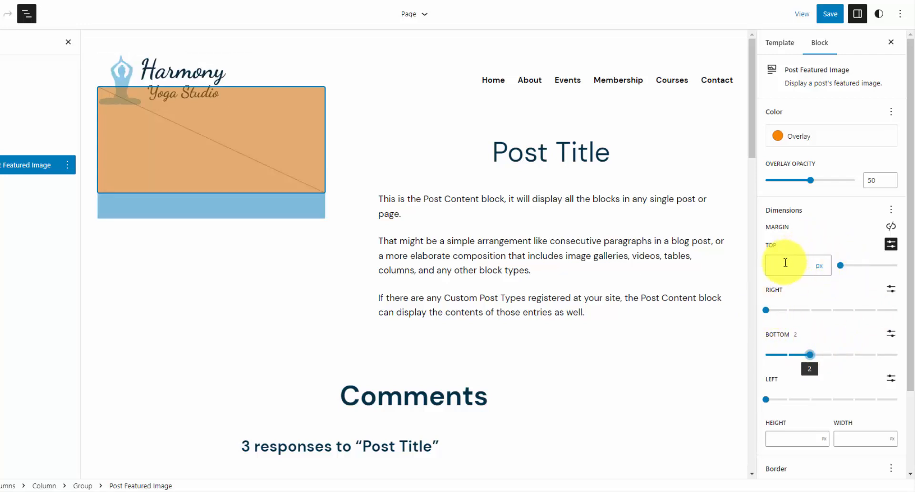
{"action": "left_click", "coordinate": [891, 244]}
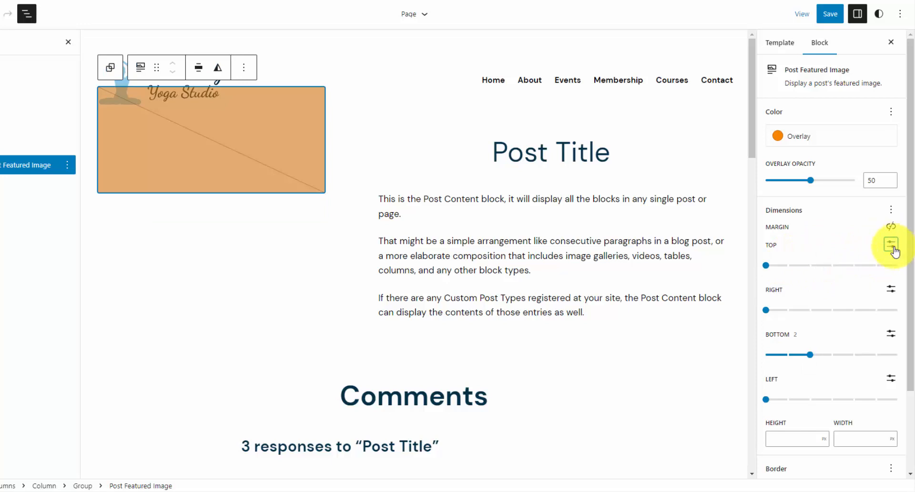
{"action": "left_click", "coordinate": [772, 266]}
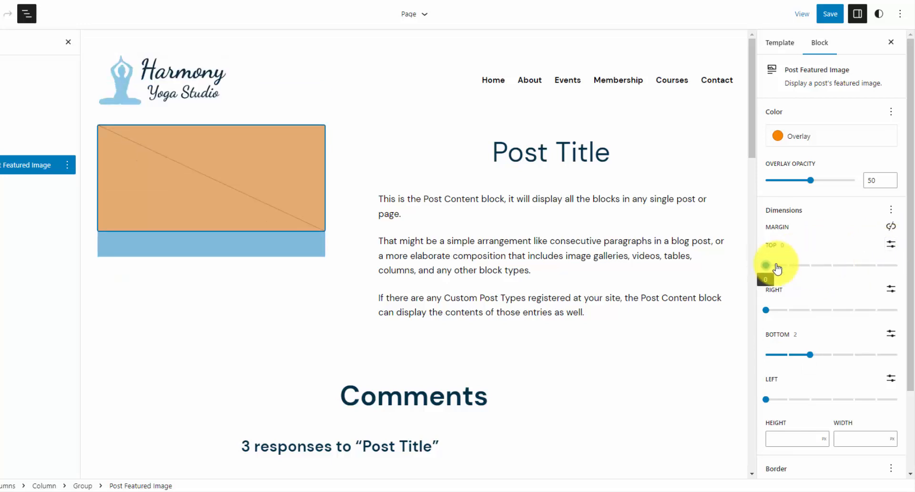
{"action": "mouse_move", "coordinate": [777, 268]}
{"action": "left_mouse_down"}
{"action": "mouse_move", "coordinate": [852, 271]}
{"action": "mouse_move", "coordinate": [789, 267]}
{"action": "left_mouse_up"}
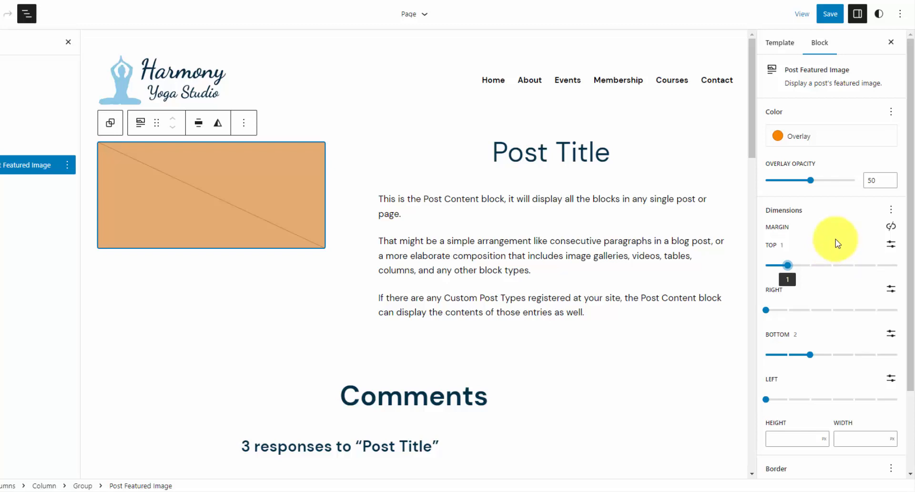
Reset the overlay color and overlay opacity of the Post Featured Image block to their defaults
{"action": "left_click", "coordinate": [889, 113]}
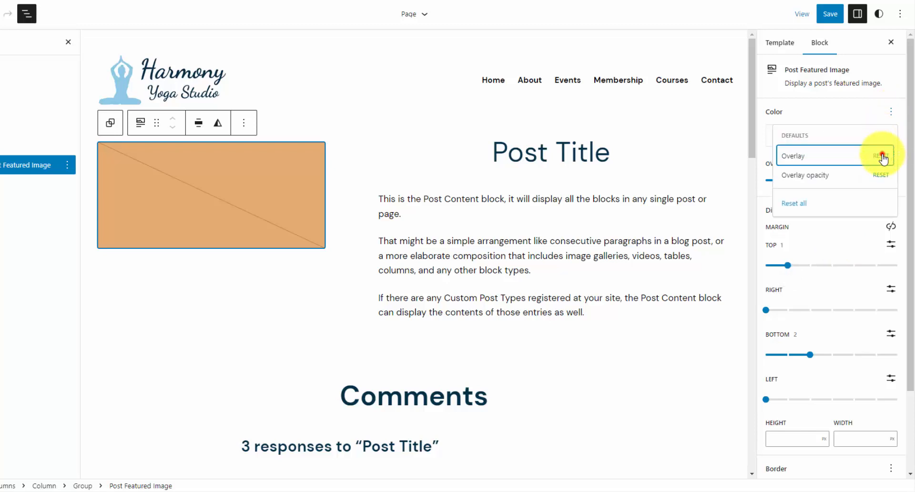
{"action": "left_click", "coordinate": [881, 156]}
{"action": "left_click", "coordinate": [881, 175]}
{"action": "left_click", "coordinate": [866, 110]}
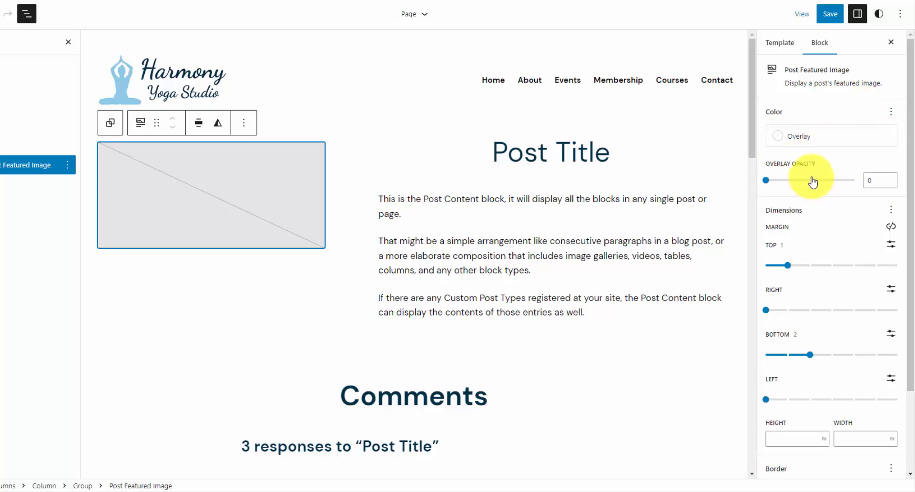
Apply a duotone filter to the Post Featured Image block with Secondary shadows and Primary highlights (8ECAE6)
{"action": "left_click", "coordinate": [219, 128]}
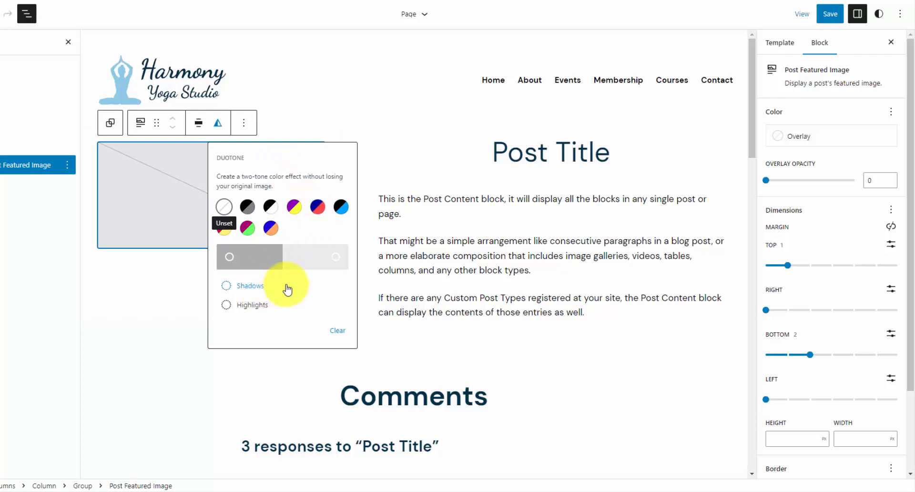
{"action": "left_click", "coordinate": [274, 290]}
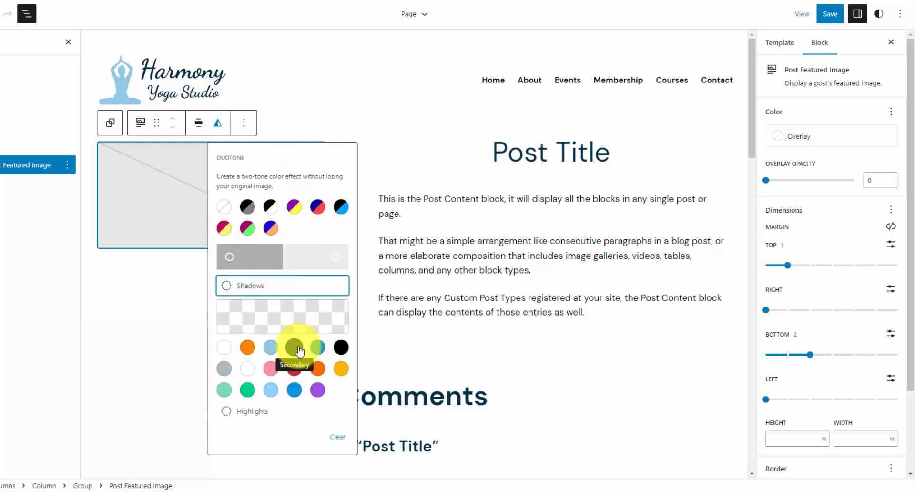
{"action": "left_click", "coordinate": [298, 349]}
{"action": "left_click", "coordinate": [218, 122]}
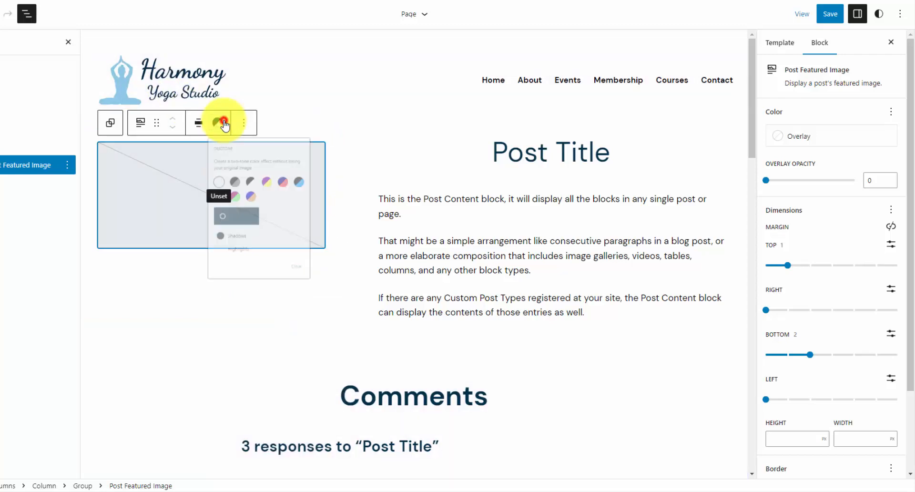
{"action": "left_click", "coordinate": [254, 305]}
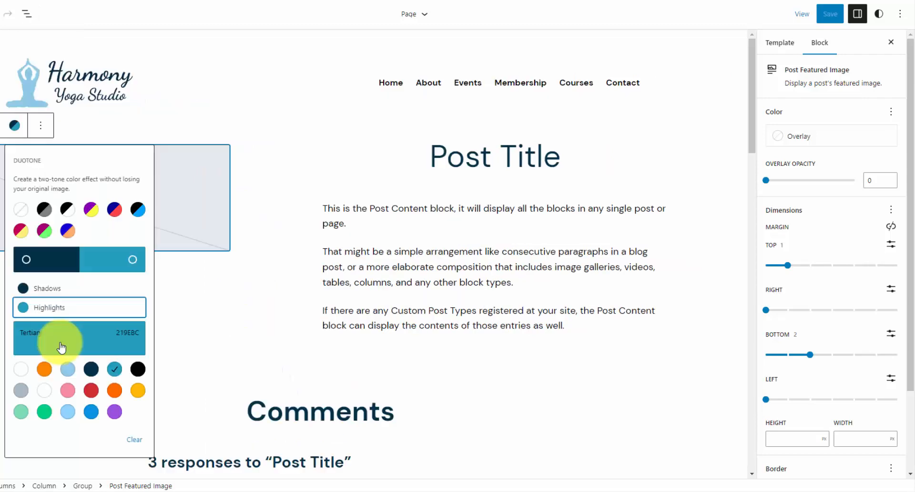
{"action": "left_click", "coordinate": [74, 369]}
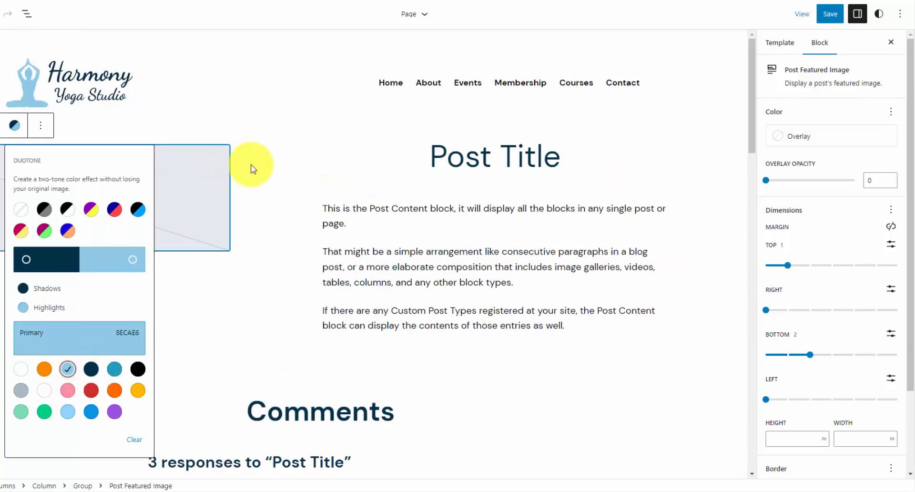
Insert a Buttons block after the Post Content block and label its button "Join us!"
{"action": "left_click", "coordinate": [603, 327]}
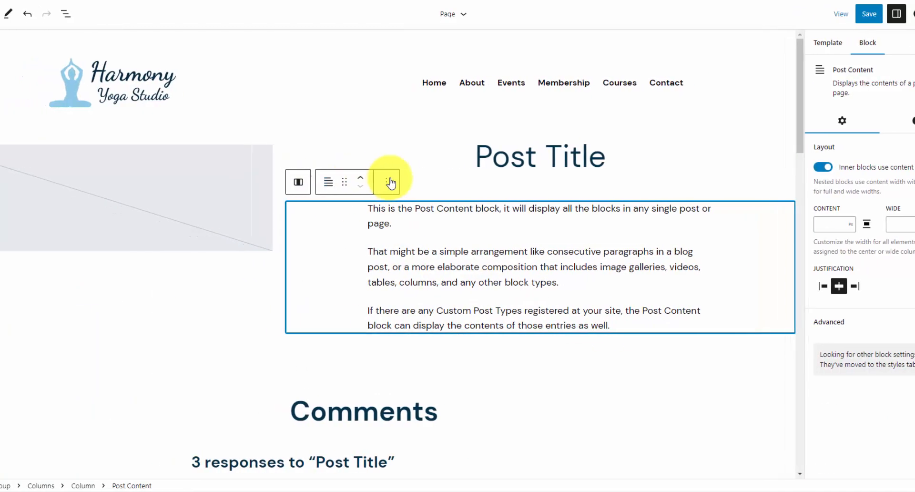
{"action": "left_click", "coordinate": [133, 18]}
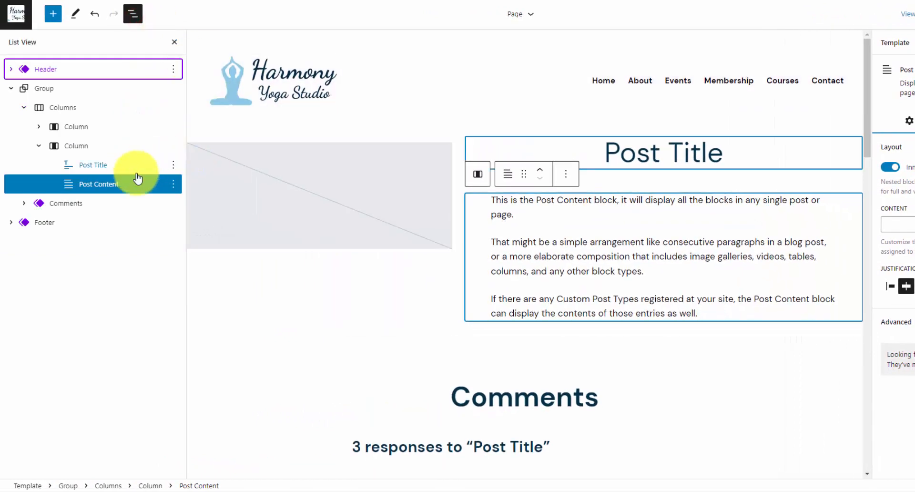
{"action": "left_click", "coordinate": [173, 183]}
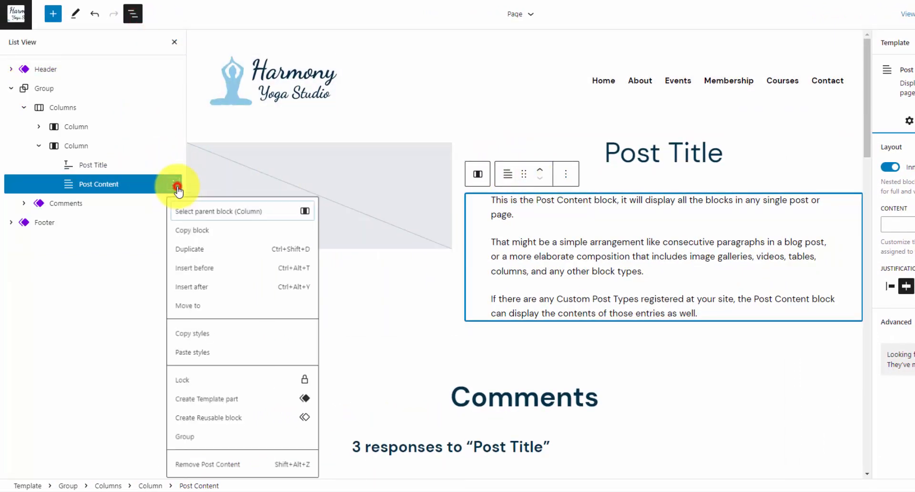
{"action": "left_click", "coordinate": [206, 295]}
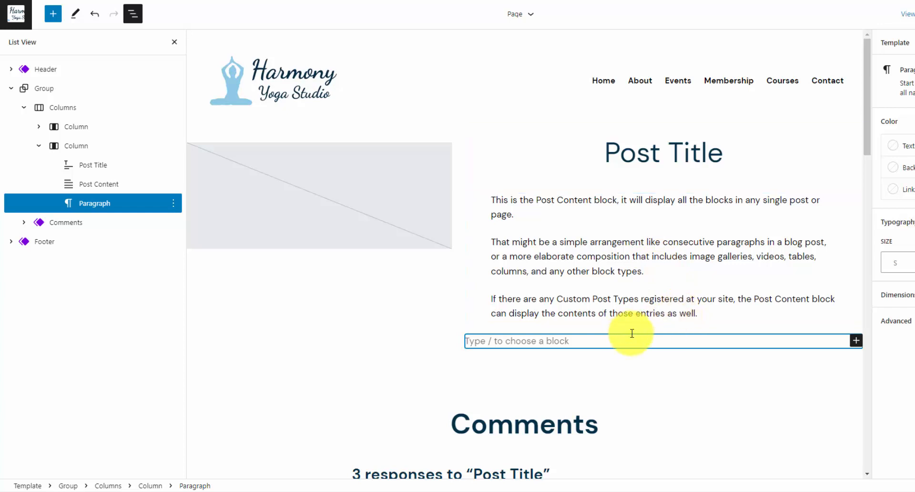
{"action": "type", "text": "/"}
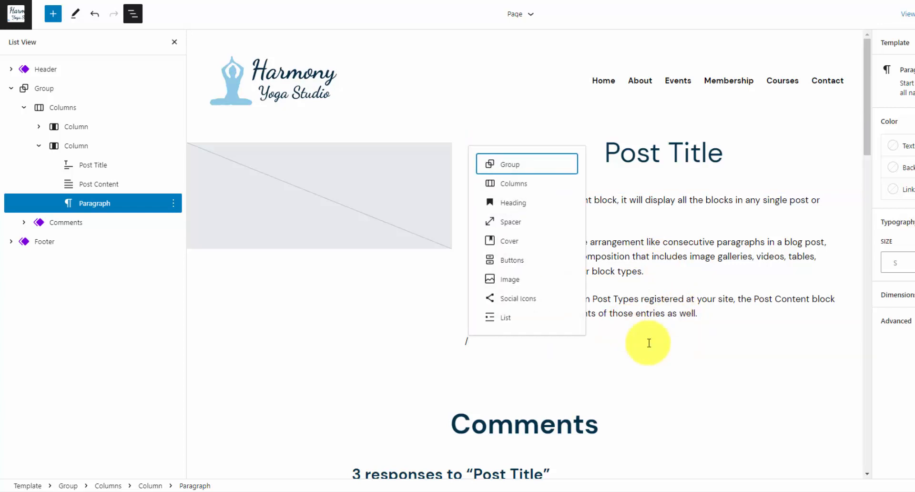
{"action": "type", "text": "but"}
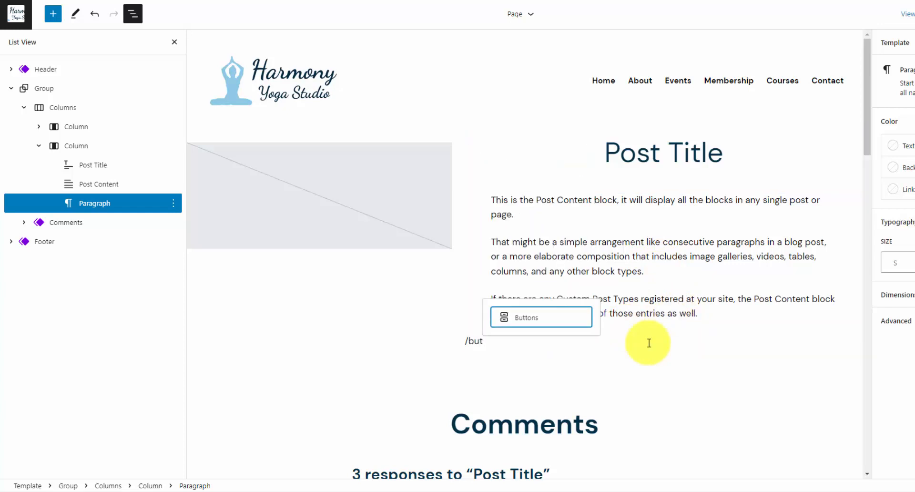
{"action": "left_click", "coordinate": [561, 321]}
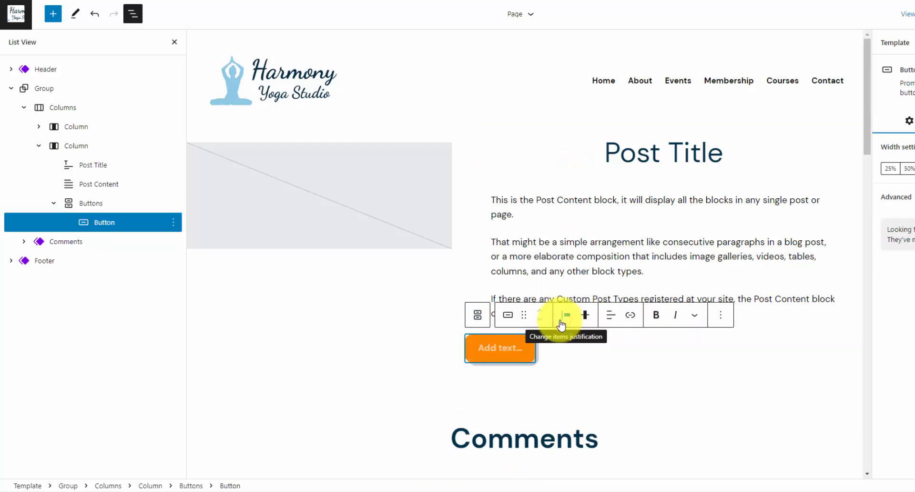
{"action": "type", "text": "Join us!"}
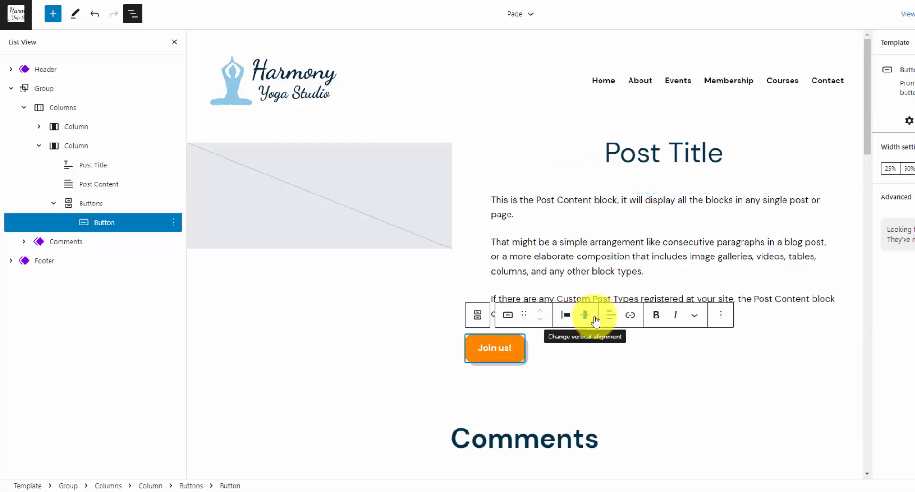
Center the text of the "Join us!" button and justify the button to the center of its column
{"action": "left_click", "coordinate": [611, 314]}
{"action": "left_click", "coordinate": [651, 374]}
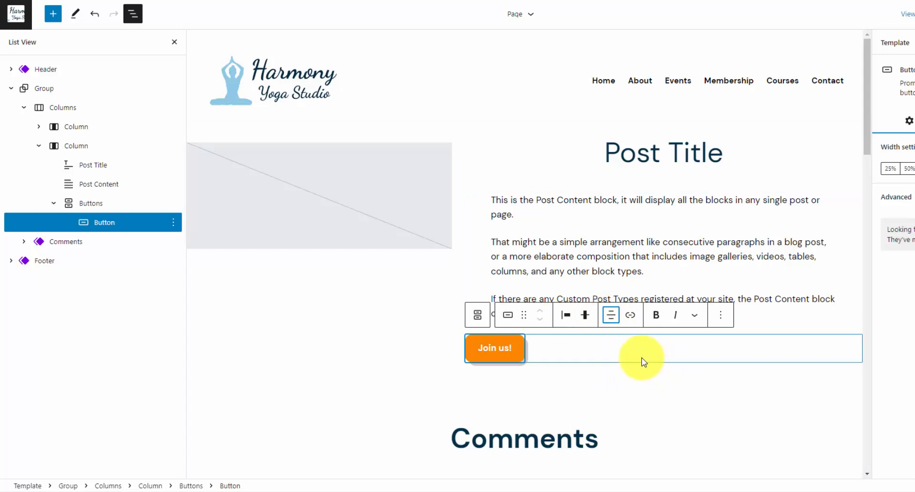
{"action": "left_click", "coordinate": [586, 316]}
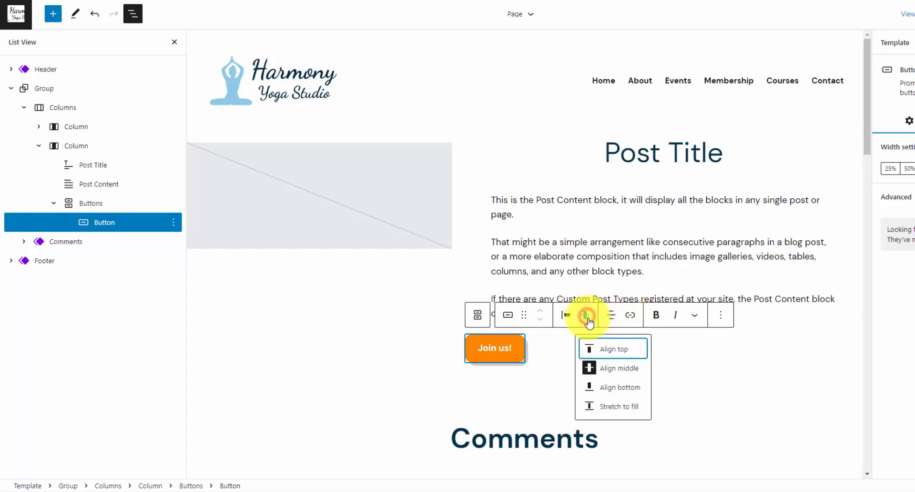
{"action": "left_click", "coordinate": [571, 316]}
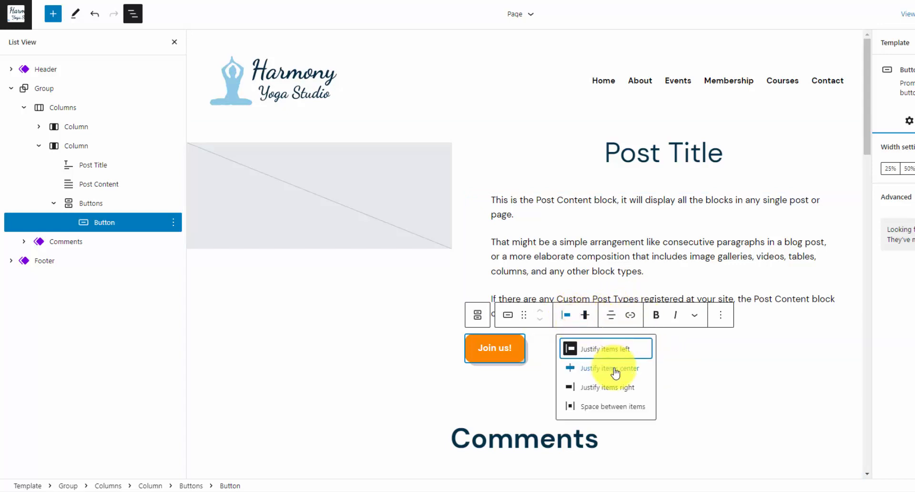
{"action": "left_click", "coordinate": [616, 373]}
Remove the Comments template part from the Page template
{"action": "left_click", "coordinate": [99, 184]}
{"action": "left_click", "coordinate": [122, 241]}
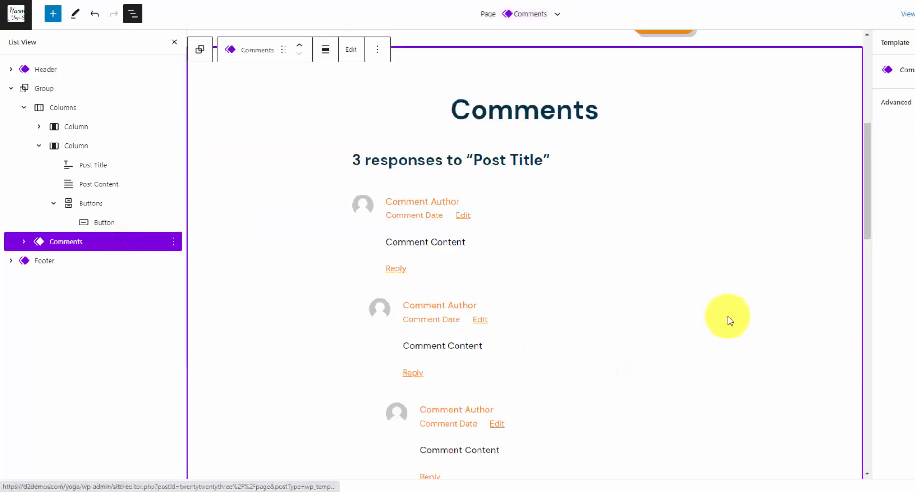
{"action": "scroll", "coordinate": [742, 323], "scroll_direction": "up", "scroll_amount": 6}
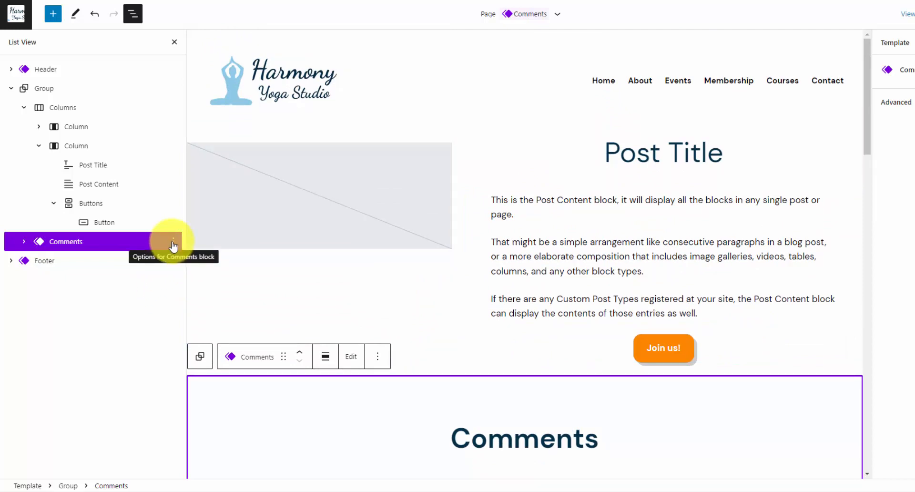
{"action": "left_click", "coordinate": [173, 245]}
{"action": "scroll", "coordinate": [234, 457], "scroll_direction": "down", "scroll_amount": 1}
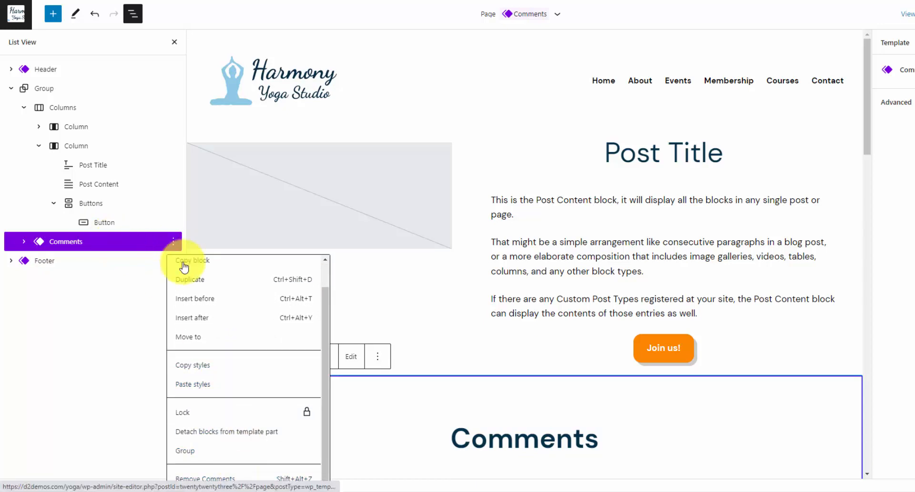
{"action": "left_click", "coordinate": [225, 479]}
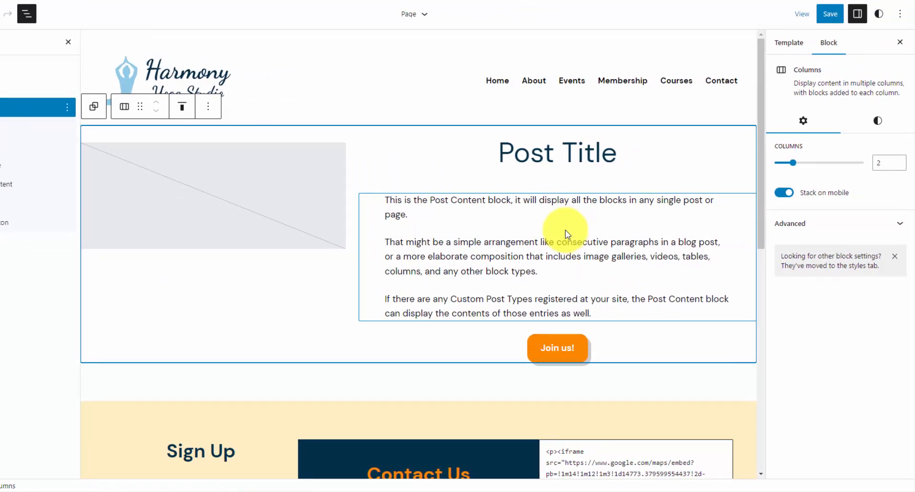
Save the Page template and reload the live About page to check the new layout
{"action": "left_click", "coordinate": [838, 14]}
{"action": "left_click", "coordinate": [812, 16]}
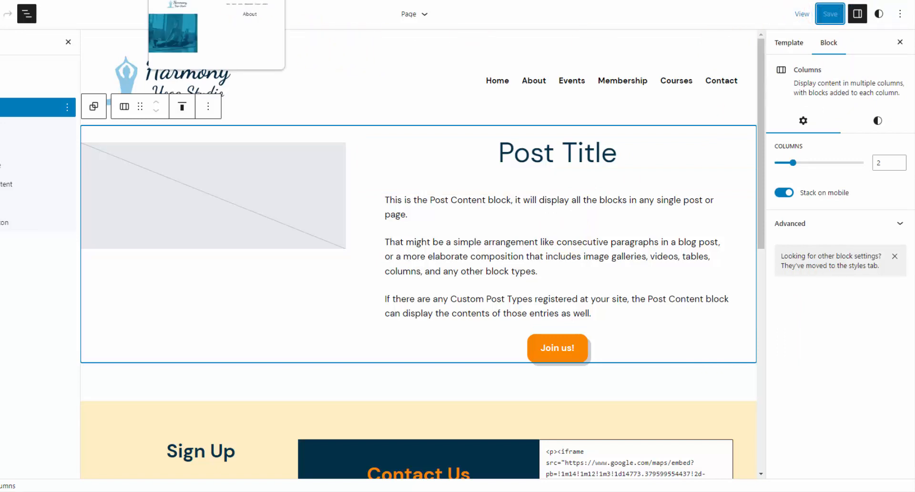
{"action": "left_click", "coordinate": [205, 0]}
{"action": "right_click", "coordinate": [442, 120]}
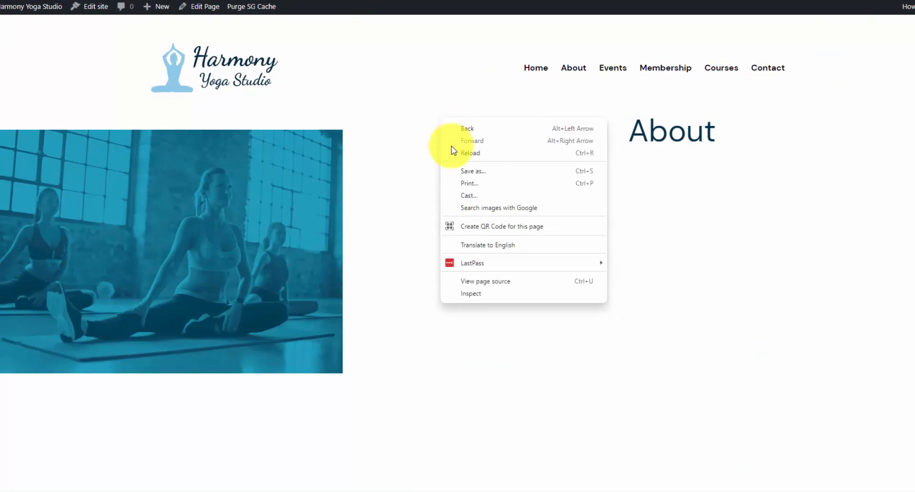
{"action": "left_click", "coordinate": [463, 153]}
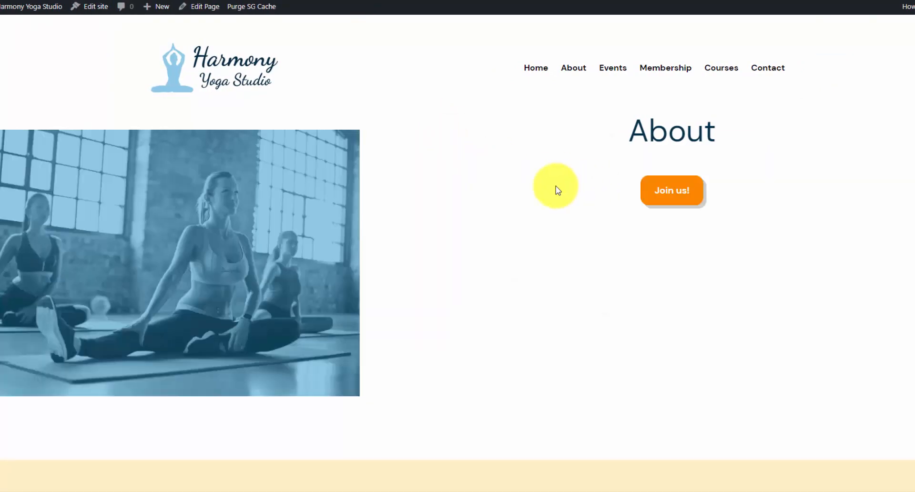
{"action": "left_click", "coordinate": [671, 127]}
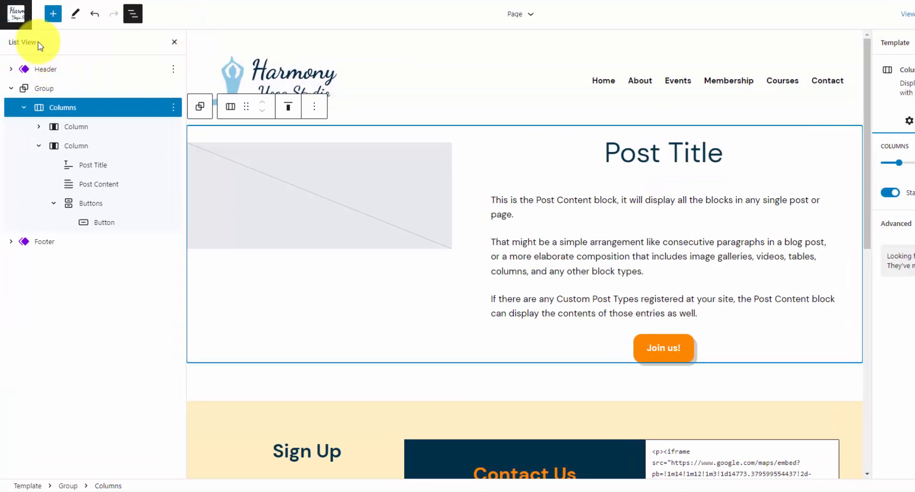
Leave the site editor for the WordPress dashboard and open the About page for editing
{"action": "left_click", "coordinate": [19, 17]}
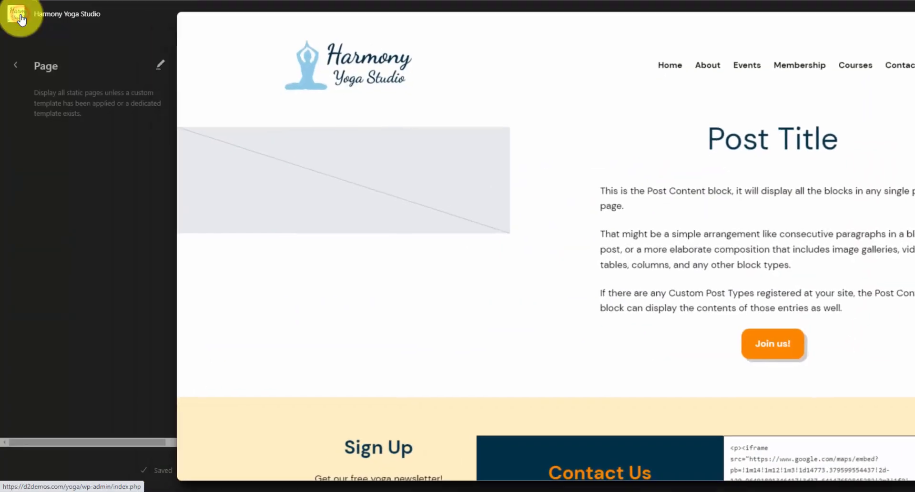
{"action": "left_click", "coordinate": [15, 65]}
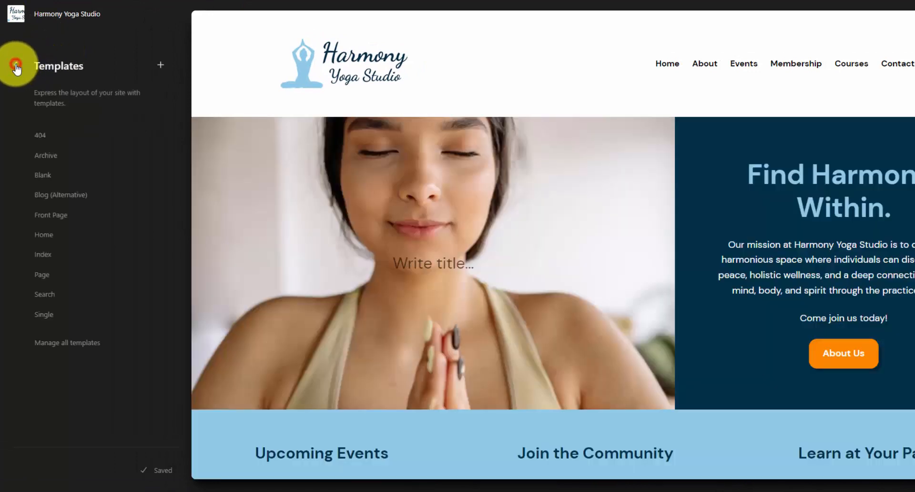
{"action": "left_click", "coordinate": [15, 66]}
{"action": "left_click", "coordinate": [14, 67]}
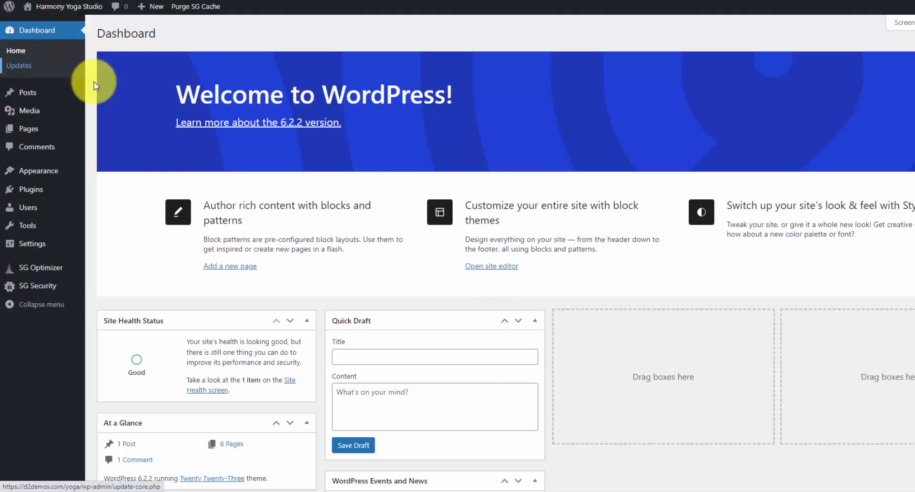
{"action": "left_click", "coordinate": [50, 128]}
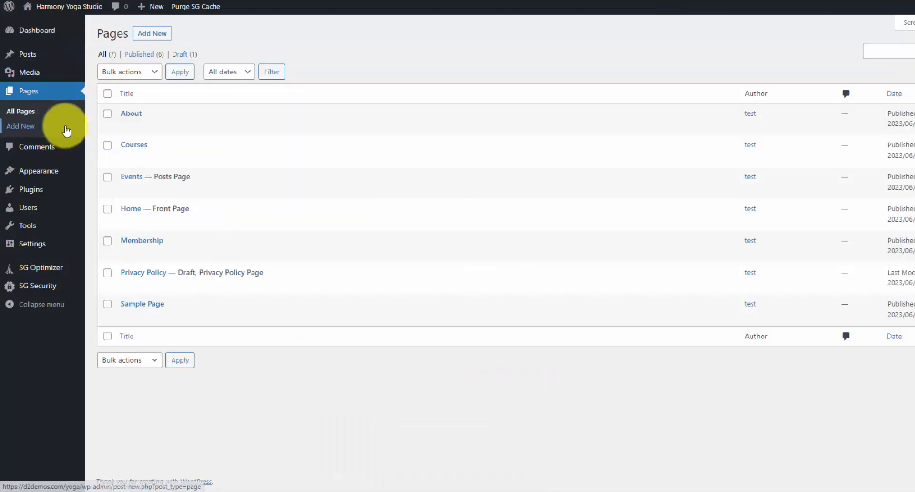
{"action": "left_click", "coordinate": [131, 113]}
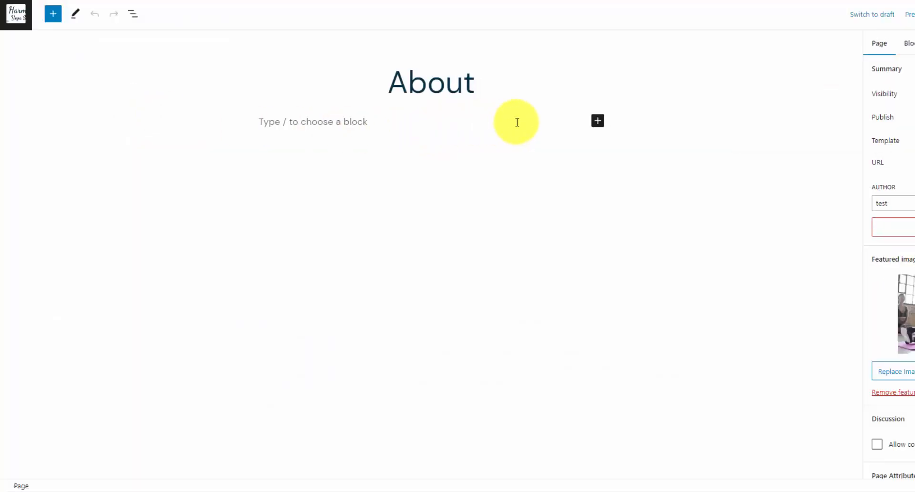
Fill the About page with the studio description starting "At Harmony Yoga Studio, we strive to create a welcoming space" and select the testimonial paragraph
{"action": "left_click", "coordinate": [345, 122]}
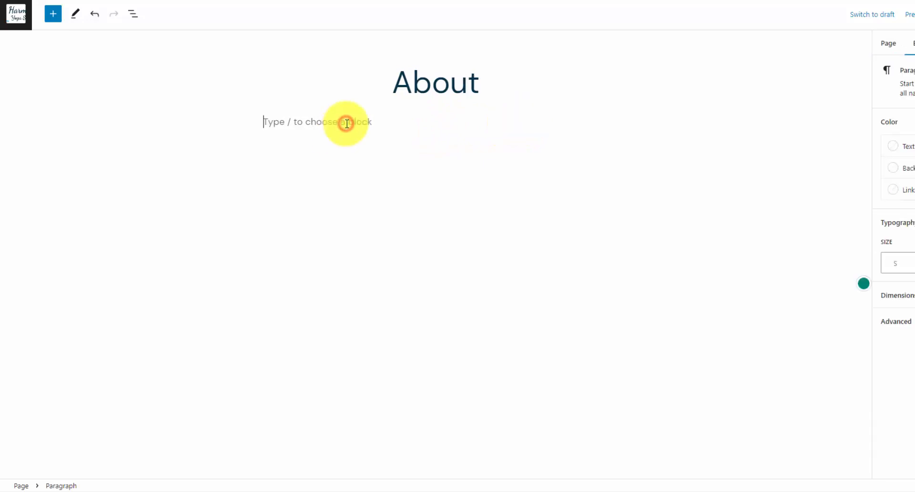
{"action": "type", "text": "At Harmony Yoga Studio, we strive to create a welcoming space where individuals of all levels can explore the ancient practice of yoga. Whether you are a beginner or an experienced yogi, we offer a variety of classes and workshops designed to meet your unique needs and support your personal growth.  \"Harmony Yoga Studio has been a sanctuary for me. The instructors are knowledgeable, compassionate, and truly embody the essence of yoga. I have found balance, strength, and a sense of belonging in this beautiful community.\"  Sarah Embark on a Journey of Mind, Body & Soul We believe in the power of yoga to nourish and transform not only your physical being but also your mental state. Our dedicated team of experienced instructors is passionate about sharing the incredible benefits of yoga with our community.  Our studio offers a wide range of yoga styles, including Vinyasa, Hatha, Yin, and Restorative, allowing you to find the practice that resonates with you. Each class is carefully crafted to guide you through a holistic experience, combining breathwork, mindful movement, and meditation.  Beyond our regular classes and memberships, we also host inspiring workshops, retreats, and events that delve deeper into the transformative aspects of yoga. These opportunities provide a space for self-discovery, growth, and connection with fellow yogis.  Create Balance in Your Life It is our mission to support you on your journey to finding health, harmony, and inner peace. Join us today and experience the transformative power of yoga in a nurturing and supportive environment.  Come as you are, and let the journey begin at Harmony Yoga Studio!"}
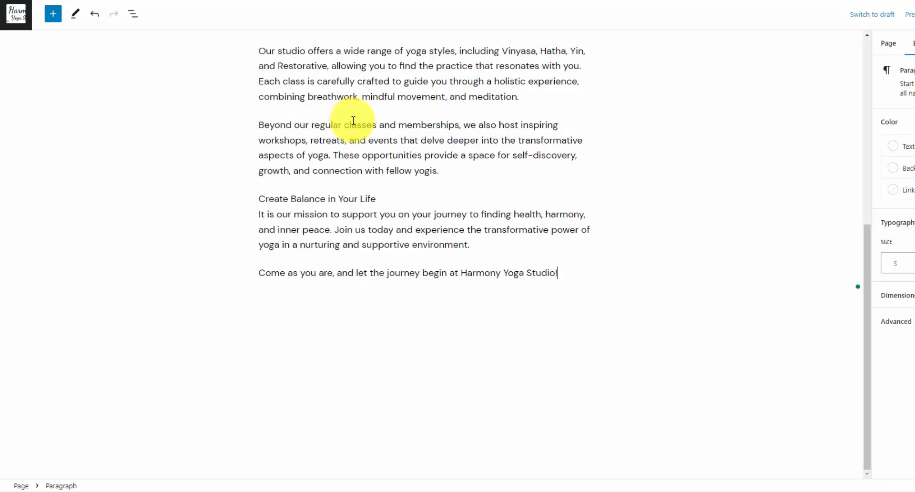
{"action": "scroll", "coordinate": [375, 187], "scroll_direction": "up", "scroll_amount": 10}
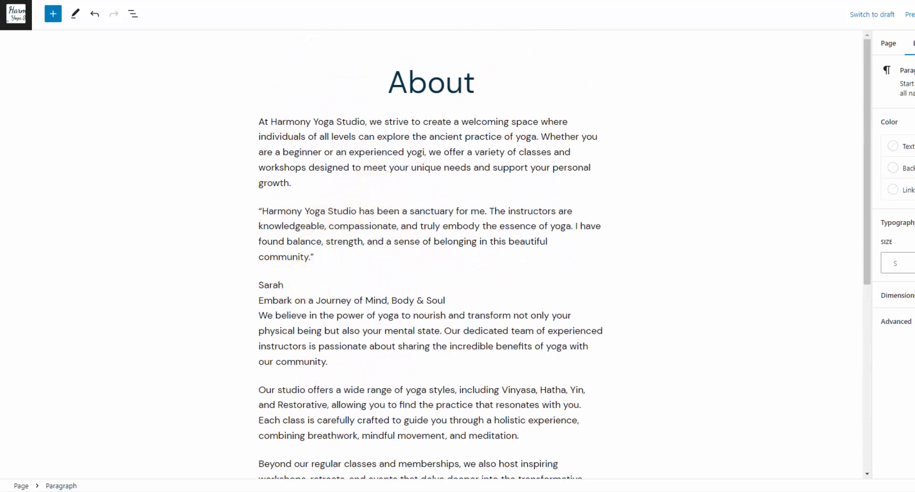
{"action": "left_click", "coordinate": [305, 242]}
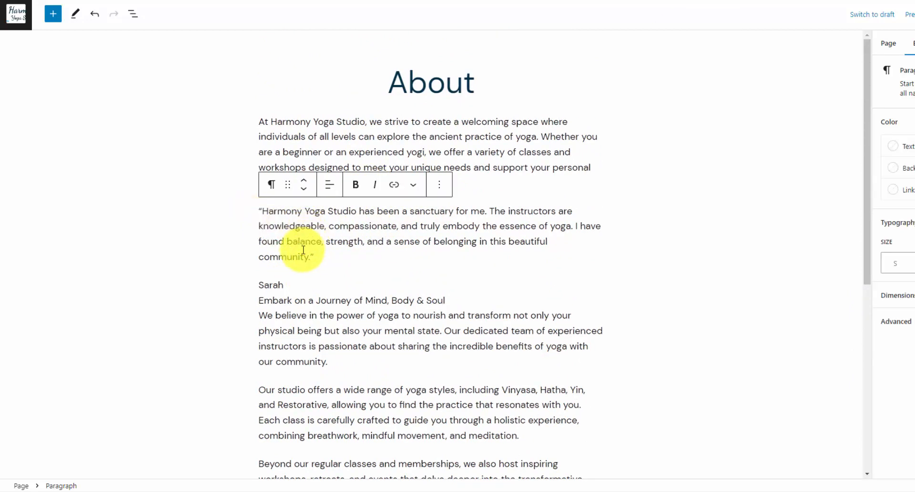
Join the author's name onto the end of the testimonial paragraph and start a new paragraph at "Embark on a Journey of Mind, Body & Soul"
{"action": "left_click", "coordinate": [282, 285]}
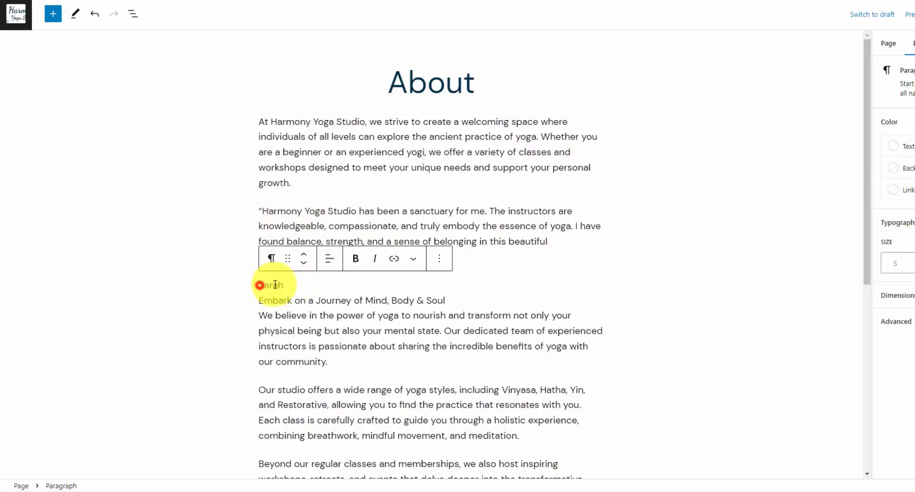
{"action": "key", "text": "BackSpace"}
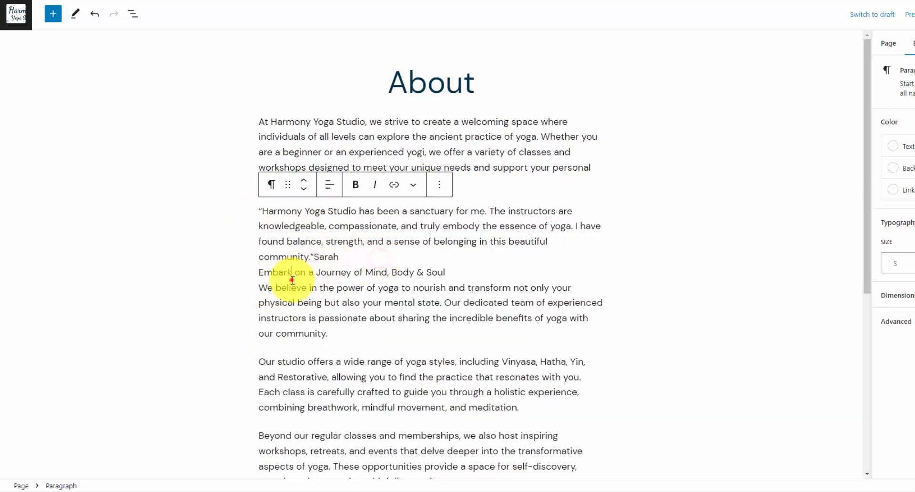
{"action": "left_click", "coordinate": [292, 276]}
{"action": "left_click", "coordinate": [358, 252]}
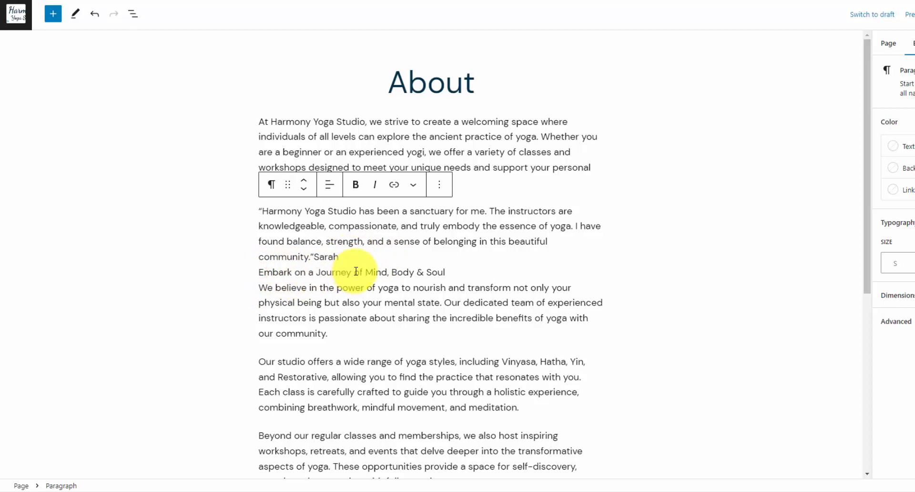
{"action": "key", "text": "Delete"}
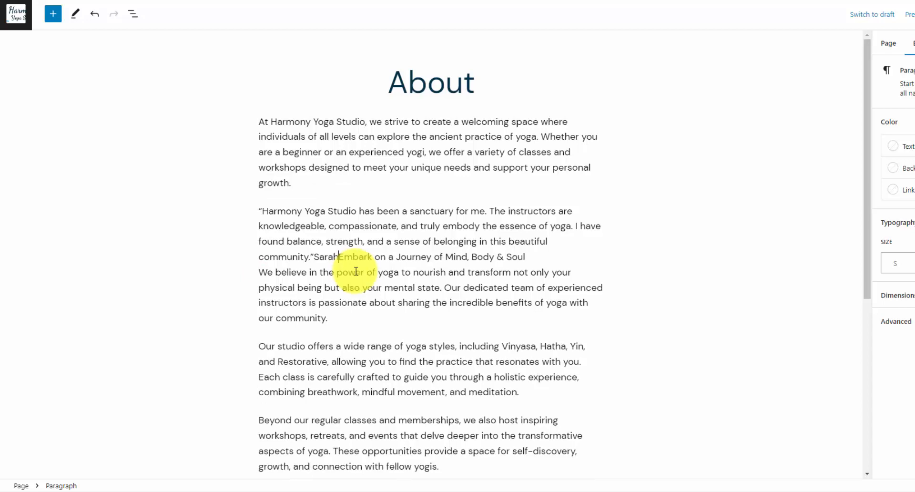
{"action": "key", "text": "Return"}
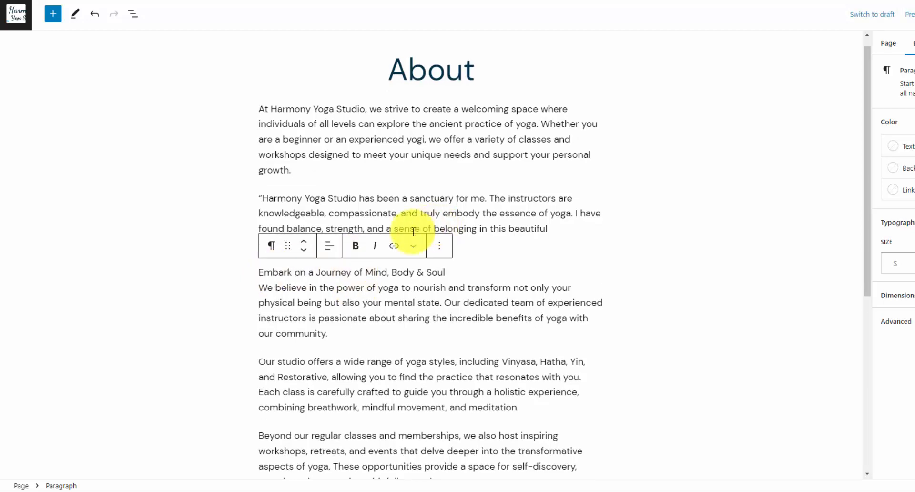
Separate "Embark on a Journey of Mind, Body & Soul" from the text below it and convert that line to a heading
{"action": "left_click", "coordinate": [262, 287]}
{"action": "key", "text": "BackSpace"}
{"action": "key", "text": "Return"}
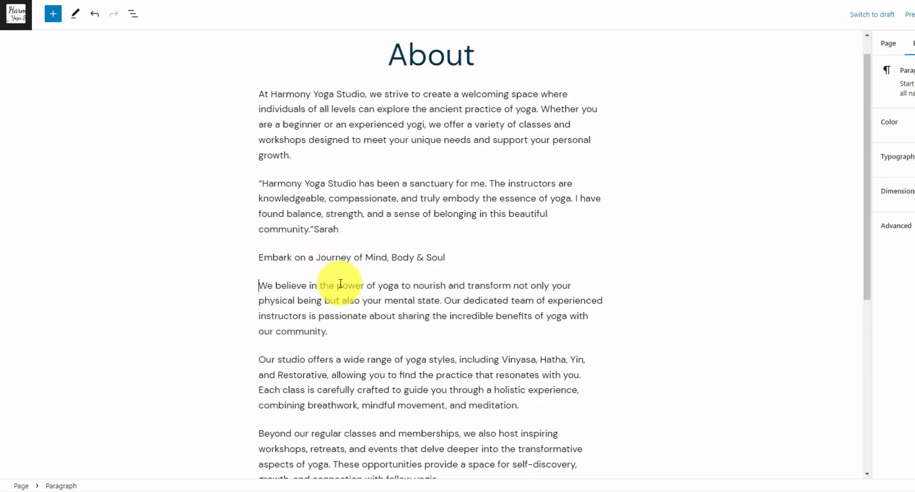
{"action": "left_click", "coordinate": [471, 257]}
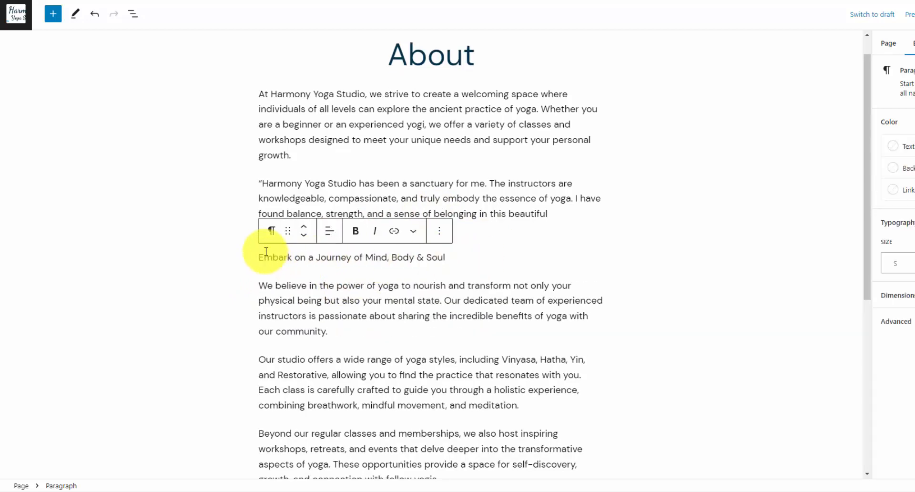
{"action": "left_click", "coordinate": [267, 231]}
{"action": "left_click", "coordinate": [303, 286]}
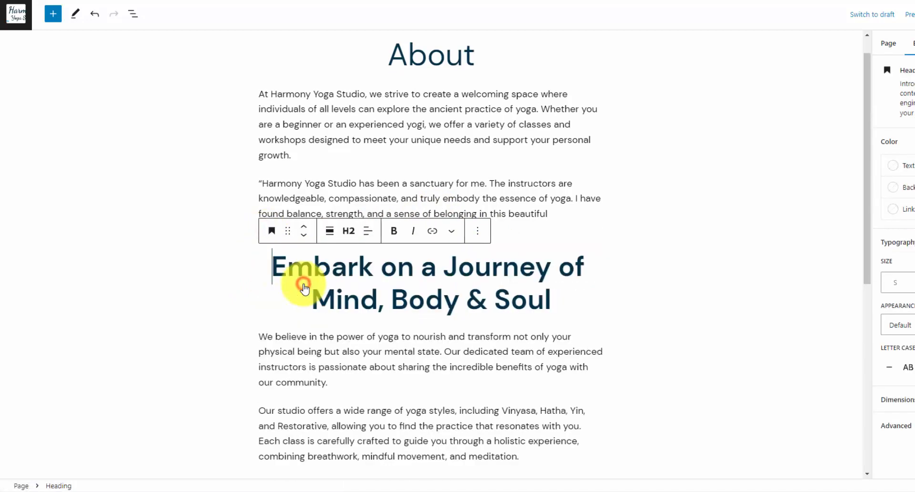
Convert the testimonial paragraph to a Quote block and move the author's name into its citation
{"action": "left_click", "coordinate": [370, 184]}
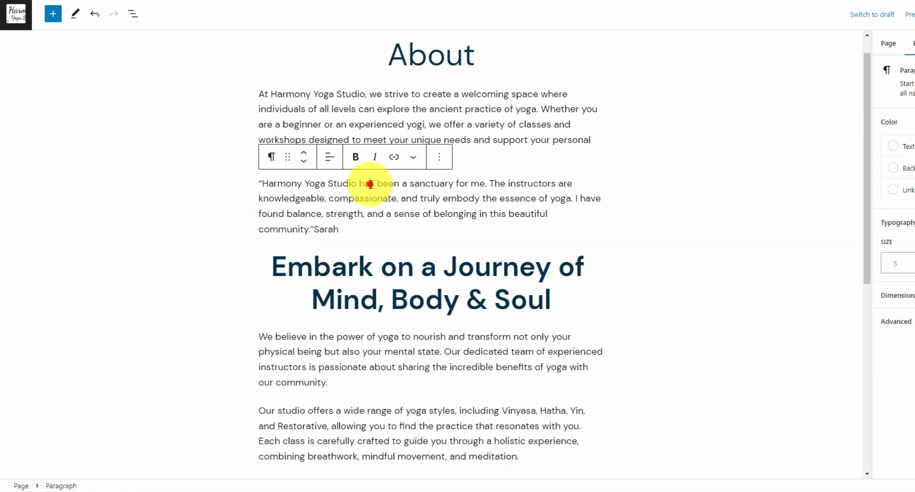
{"action": "left_click", "coordinate": [272, 157]}
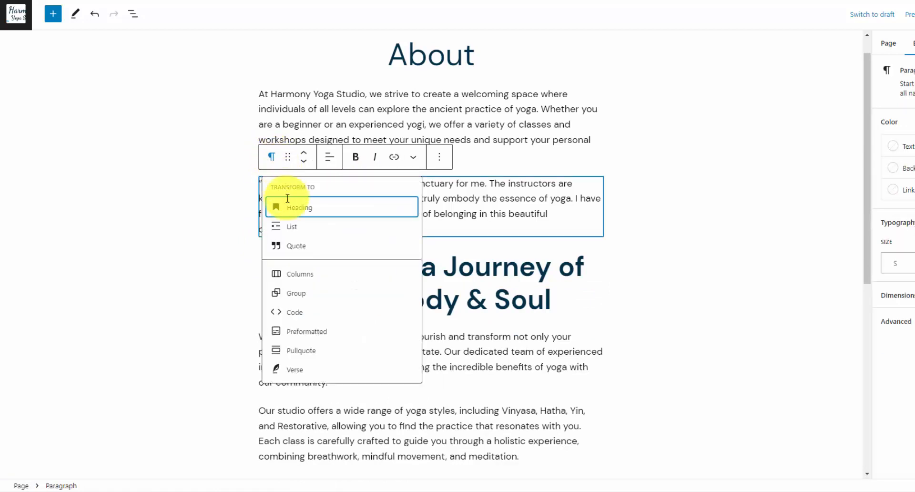
{"action": "left_click", "coordinate": [309, 249]}
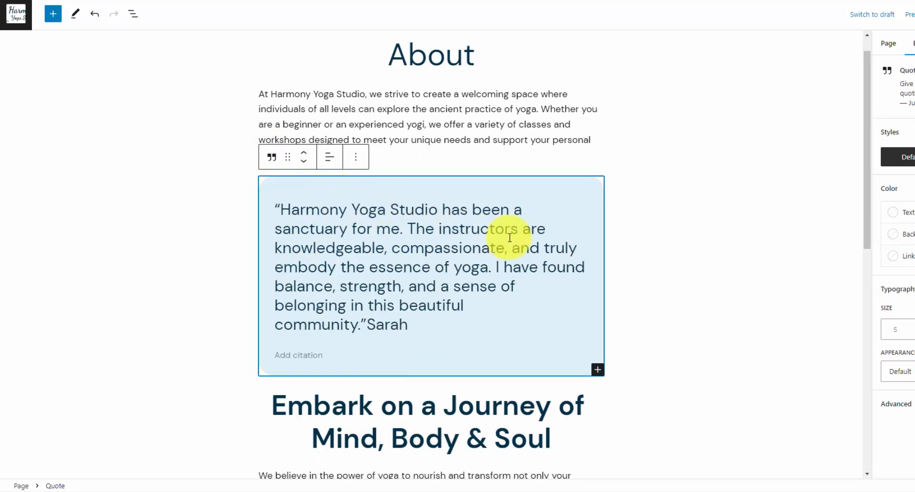
{"action": "left_click", "coordinate": [362, 322]}
{"action": "left_click_drag", "start_coordinate": [368, 324], "coordinate": [407, 324]}
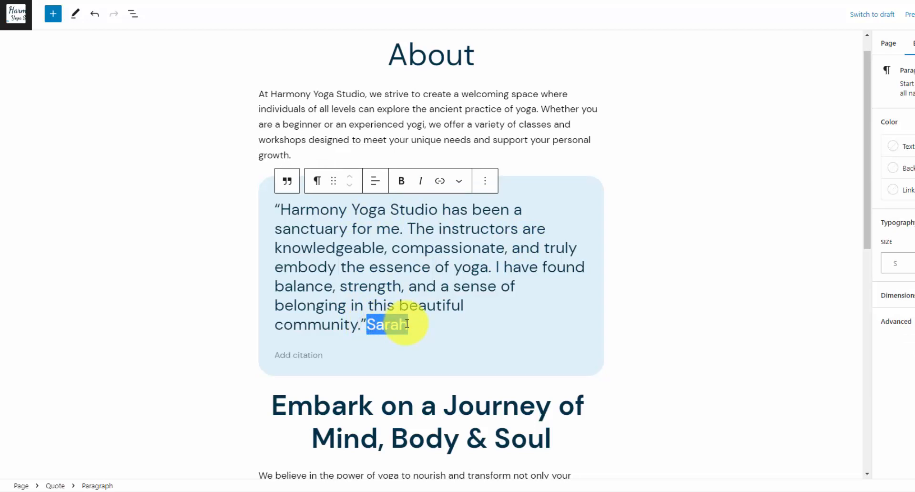
{"action": "key", "text": "ctrl+x"}
{"action": "key", "text": "Down"}
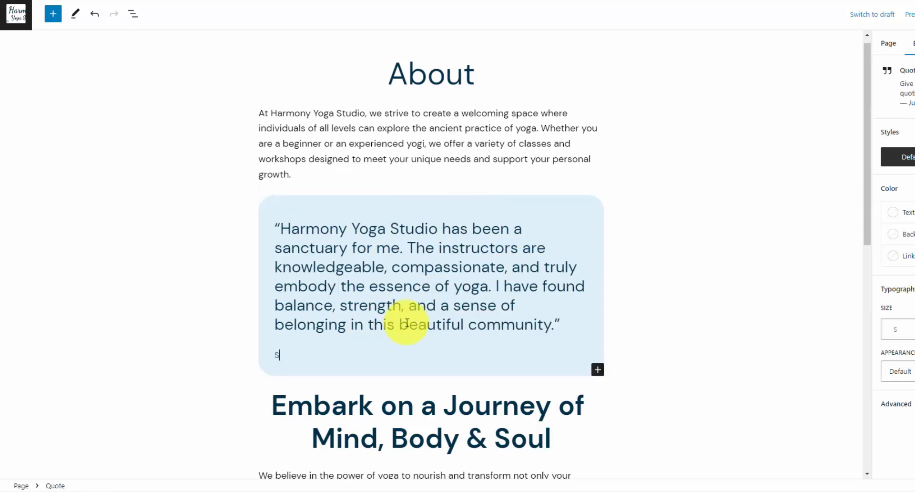
Insert a Spacer block between the testimonial quote and the "Embark on a Journey" heading and set its height to 50
{"action": "scroll", "coordinate": [407, 323], "scroll_direction": "down", "scroll_amount": 2}
{"action": "left_click", "coordinate": [425, 282]}
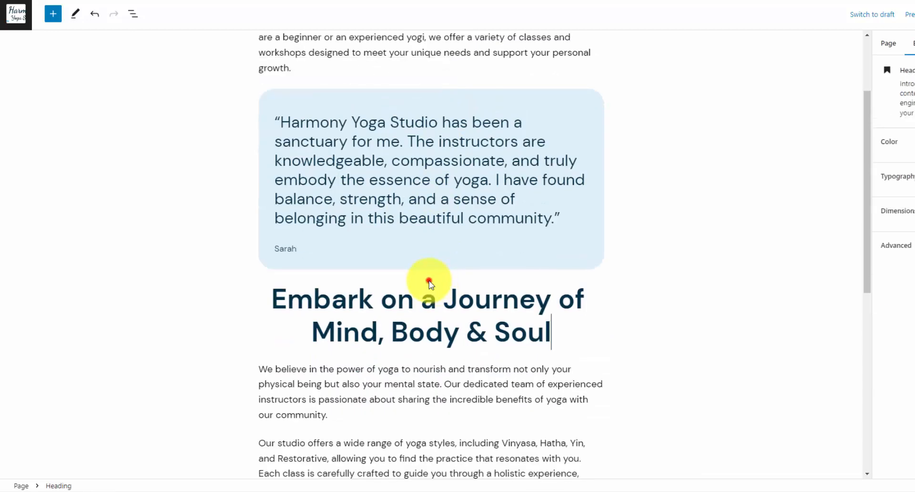
{"action": "left_click", "coordinate": [432, 276]}
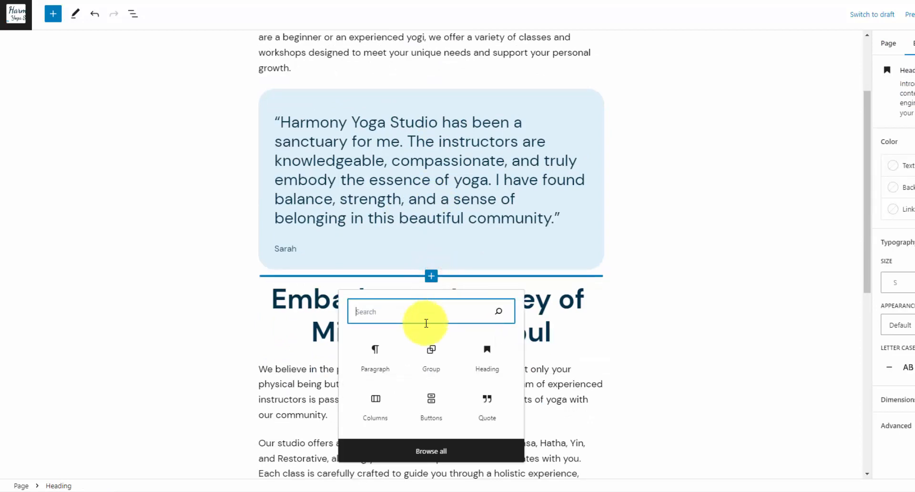
{"action": "type", "text": "sp"}
{"action": "left_click", "coordinate": [373, 349]}
{"action": "double_click", "coordinate": [891, 178]}
{"action": "type", "text": "5"}
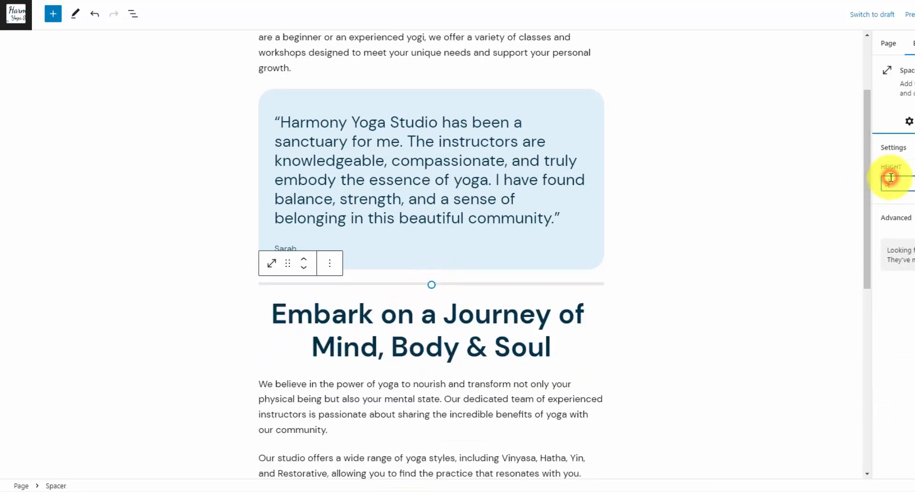
{"action": "type", "text": "0"}
{"action": "left_click", "coordinate": [157, 289]}
Split "Create Balance in Your Life" into its own paragraph above "It is our mission" and convert it to a heading
{"action": "scroll", "coordinate": [322, 305], "scroll_direction": "down", "scroll_amount": 6}
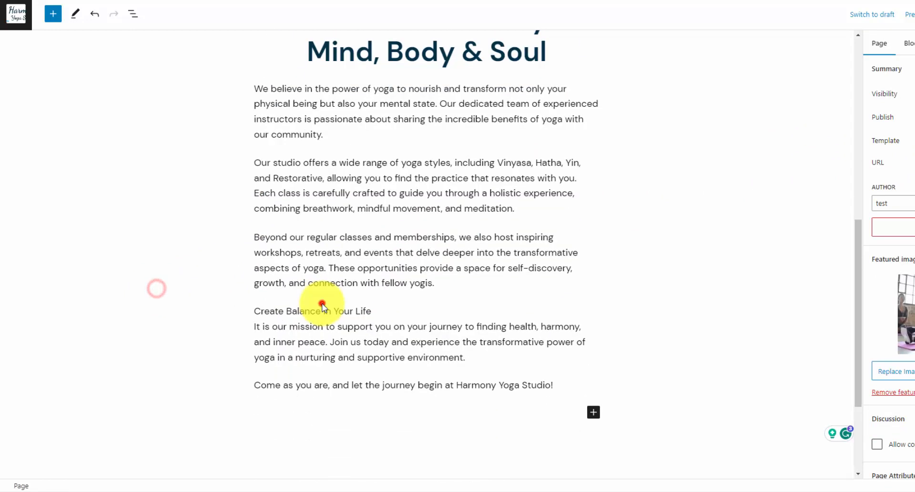
{"action": "left_click", "coordinate": [321, 307]}
{"action": "left_click", "coordinate": [257, 326]}
{"action": "left_click", "coordinate": [261, 326]}
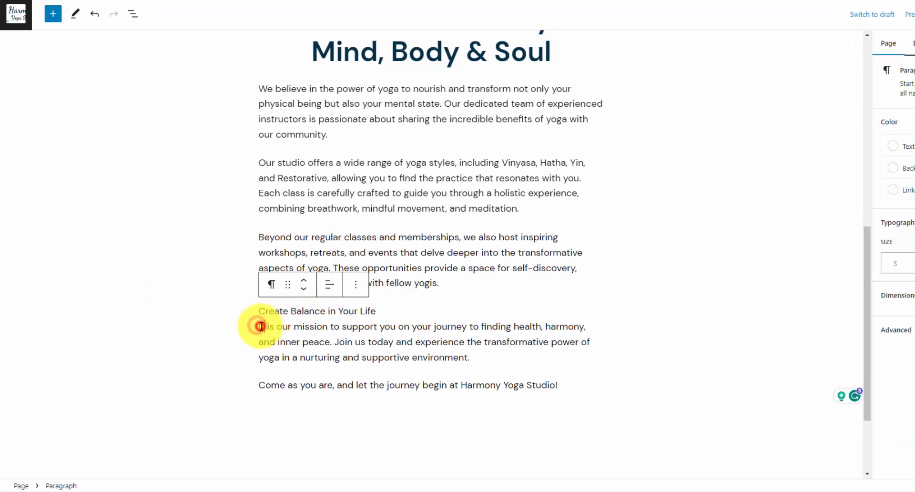
{"action": "key", "text": "Left"}
{"action": "key", "text": "Left"}
{"action": "key", "text": "Return"}
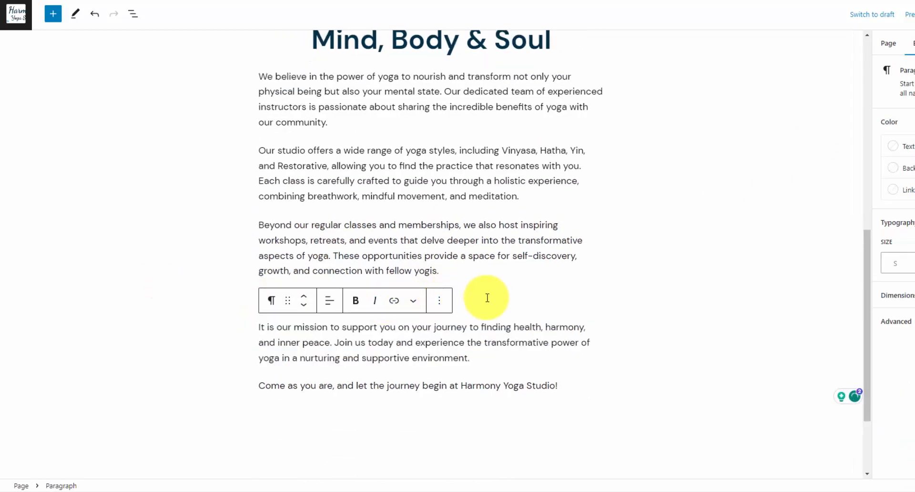
{"action": "key", "text": "ctrl+v"}
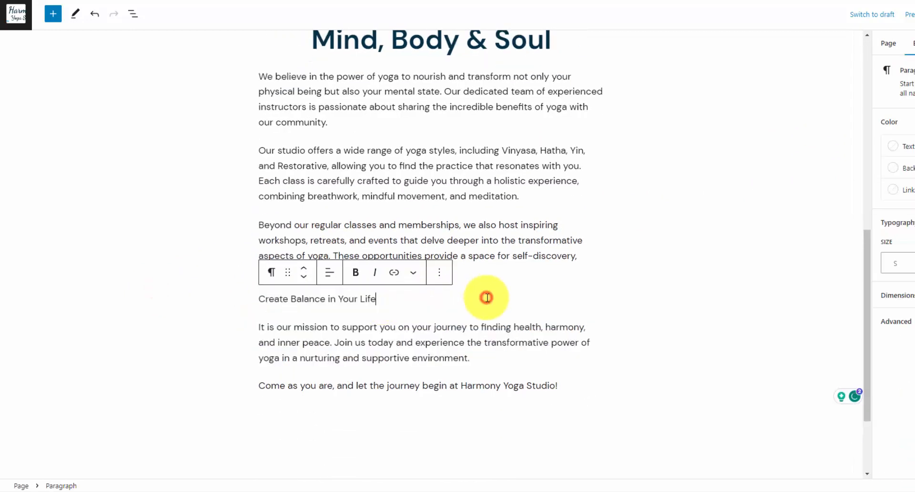
{"action": "left_click", "coordinate": [273, 277]}
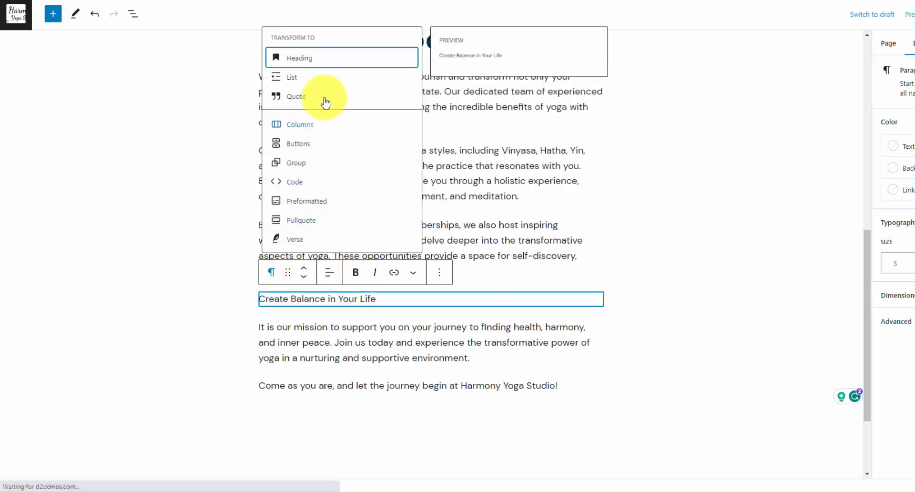
{"action": "left_click", "coordinate": [327, 59]}
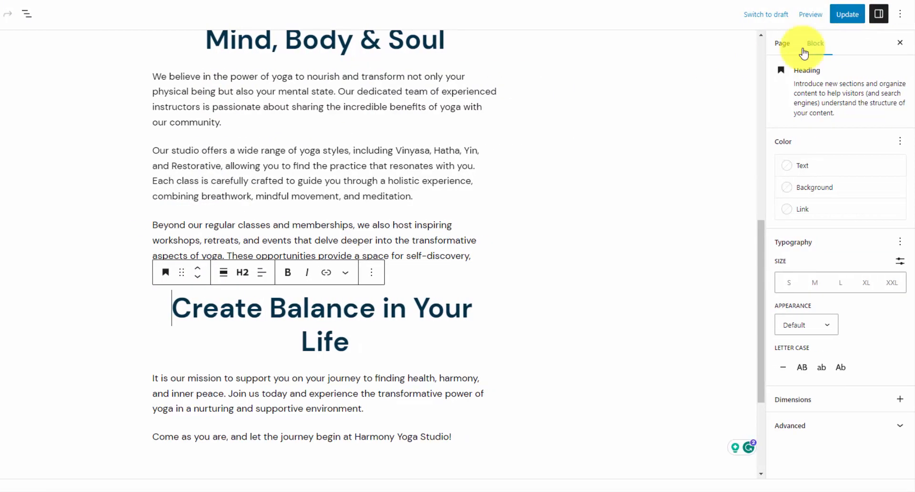
Update the About page and reload its live version to review the formatted content
{"action": "left_click", "coordinate": [782, 43]}
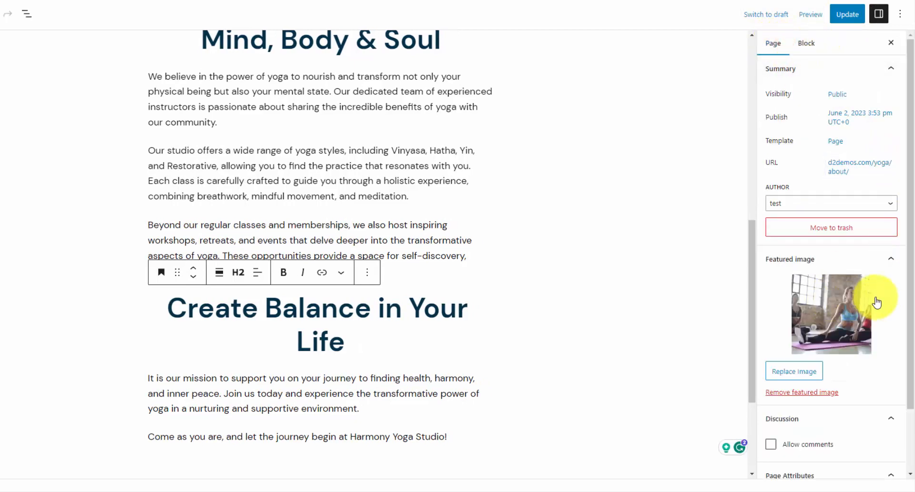
{"action": "left_click", "coordinate": [857, 18]}
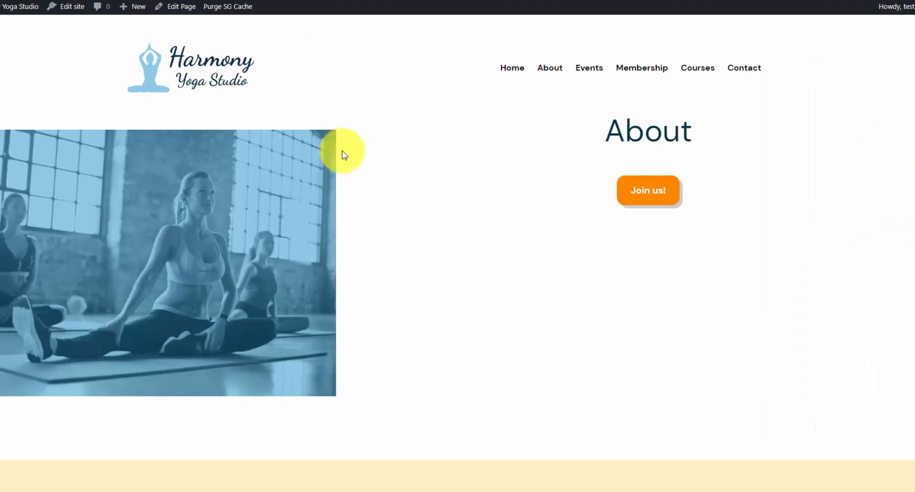
{"action": "right_click", "coordinate": [434, 160]}
{"action": "left_click", "coordinate": [467, 190]}
{"action": "scroll", "coordinate": [650, 128], "scroll_direction": "down", "scroll_amount": 4}
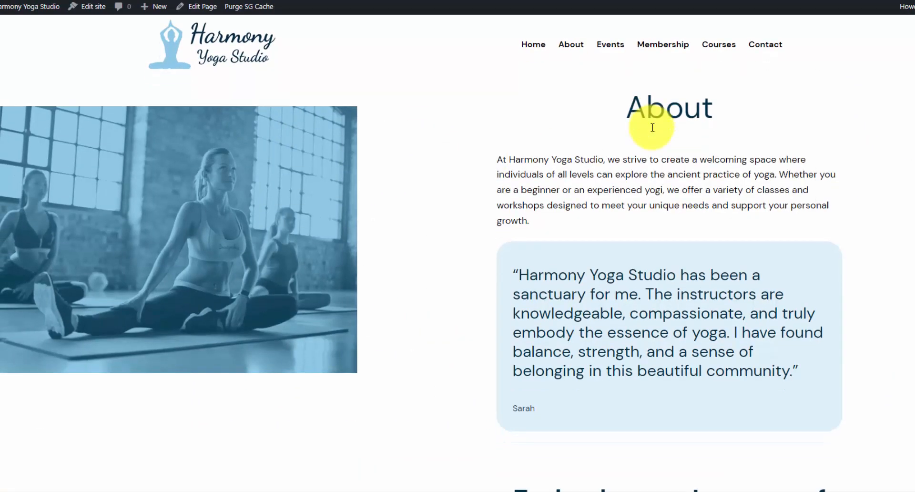
{"action": "scroll", "coordinate": [652, 129], "scroll_direction": "down", "scroll_amount": 7}
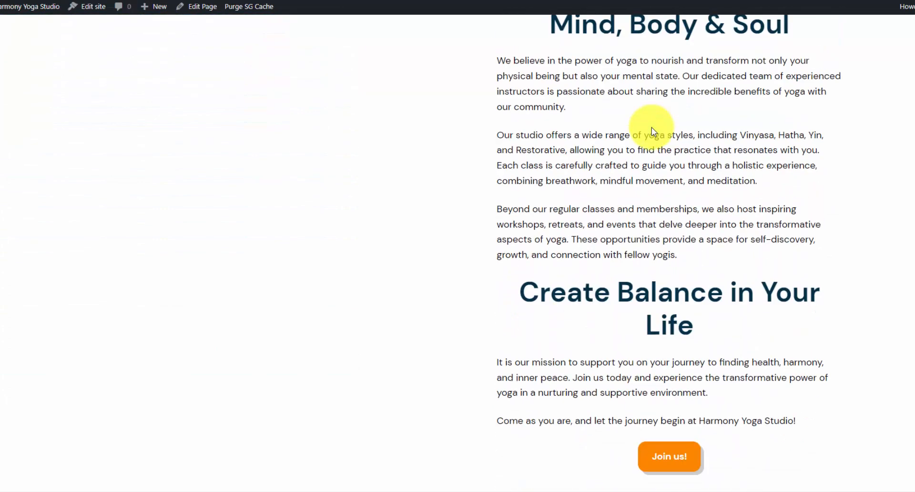
{"action": "scroll", "coordinate": [652, 129], "scroll_direction": "down", "scroll_amount": 5}
{"action": "scroll", "coordinate": [653, 131], "scroll_direction": "up", "scroll_amount": 15}
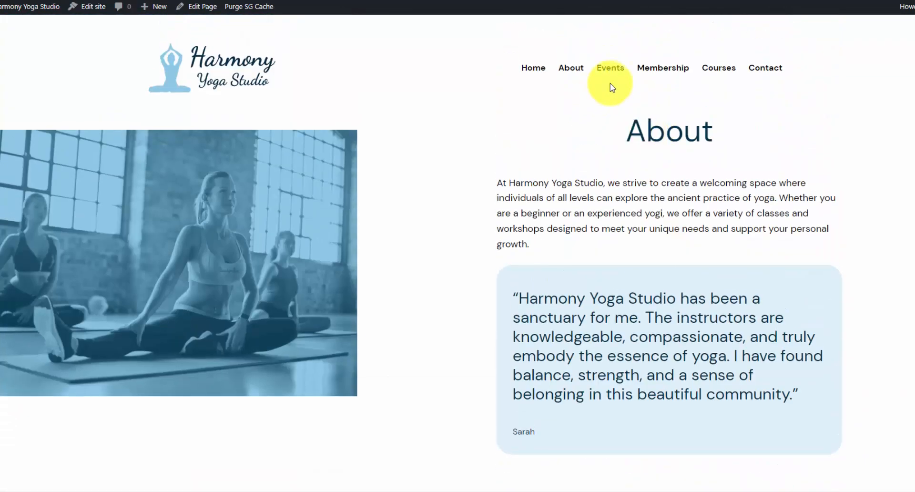
Open the live Events and Membership pages from the site navigation and check how each one is laid out
{"action": "left_click", "coordinate": [617, 71]}
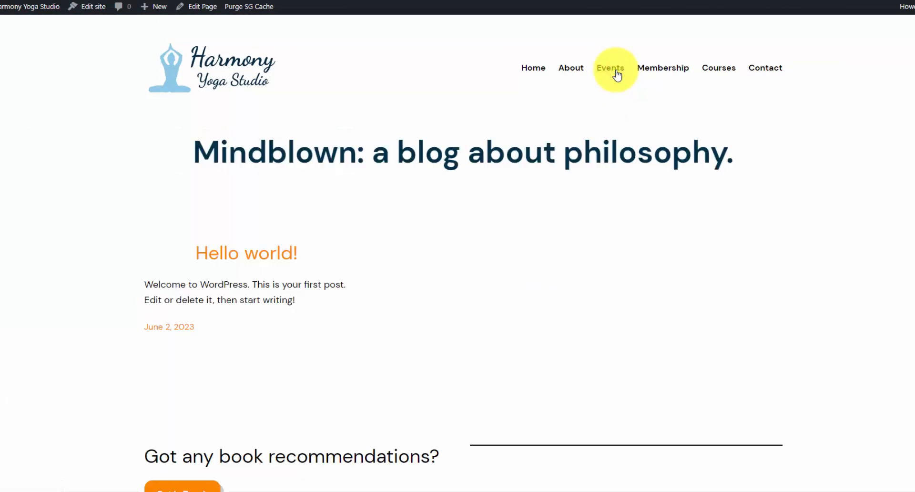
{"action": "left_click", "coordinate": [670, 72]}
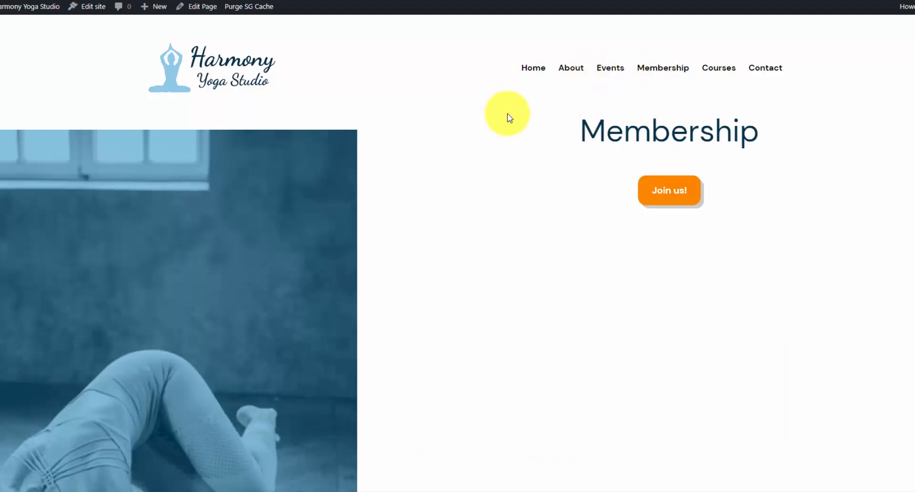
{"action": "scroll", "coordinate": [509, 117], "scroll_direction": "down", "scroll_amount": 2}
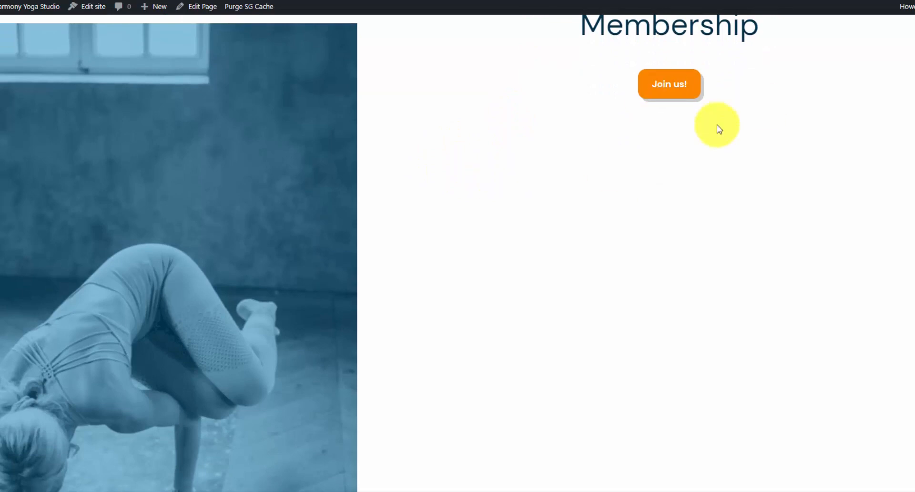
{"action": "scroll", "coordinate": [550, 130], "scroll_direction": "down", "scroll_amount": 5}
{"action": "scroll", "coordinate": [428, 213], "scroll_direction": "up", "scroll_amount": 4}
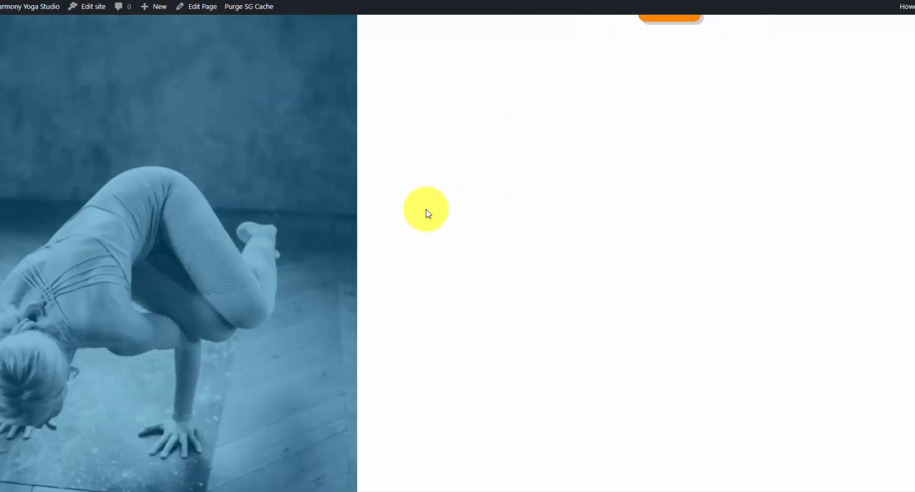
{"action": "scroll", "coordinate": [339, 162], "scroll_direction": "up", "scroll_amount": 4}
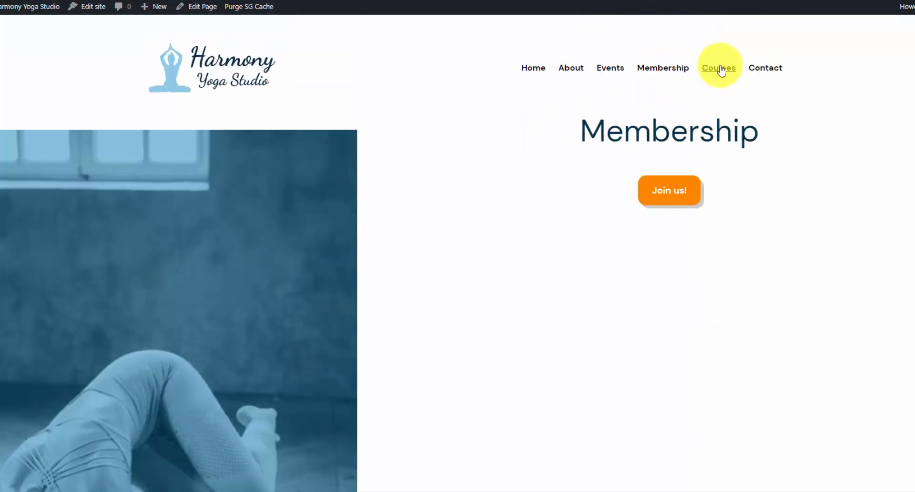
Check the layout of the live Courses page and switch to the ChatGPT conversation containing the studio's website copy
{"action": "left_click", "coordinate": [720, 67]}
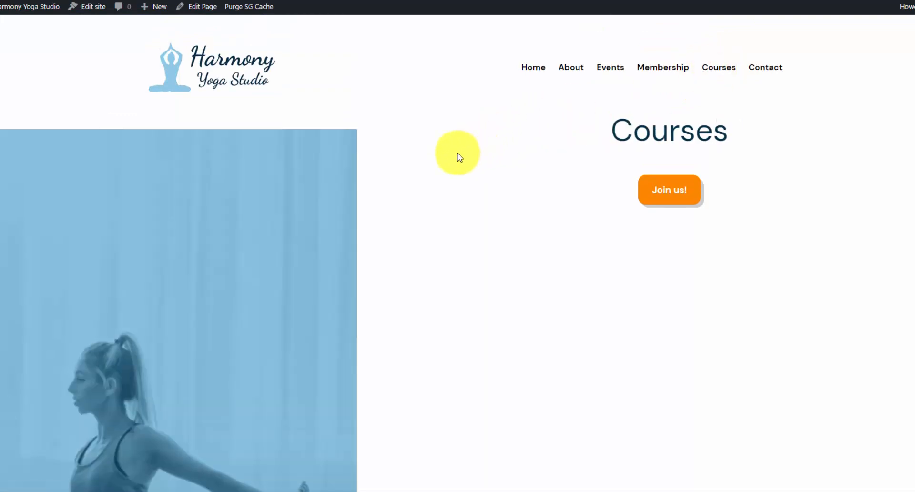
{"action": "scroll", "coordinate": [458, 152], "scroll_direction": "down", "scroll_amount": 3}
{"action": "scroll", "coordinate": [471, 146], "scroll_direction": "up", "scroll_amount": 5}
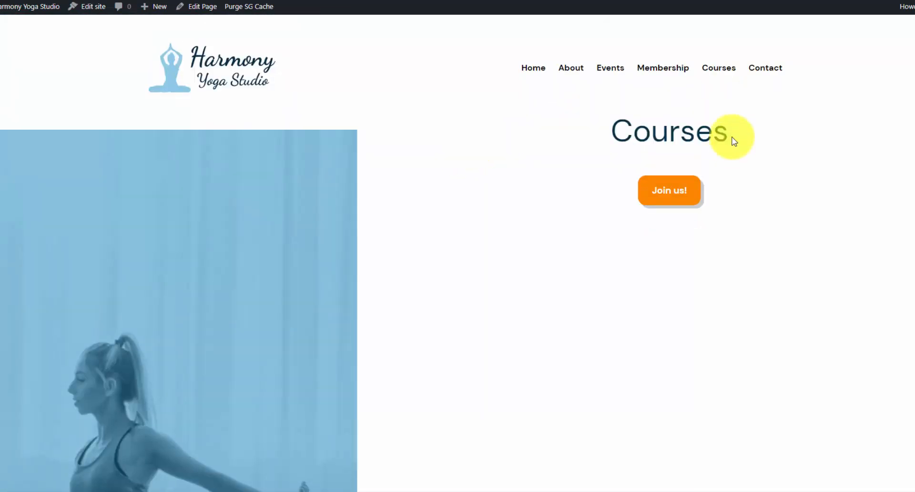
{"action": "left_click_drag", "start_coordinate": [732, 137], "coordinate": [596, 137]}
{"action": "left_click", "coordinate": [596, 137]}
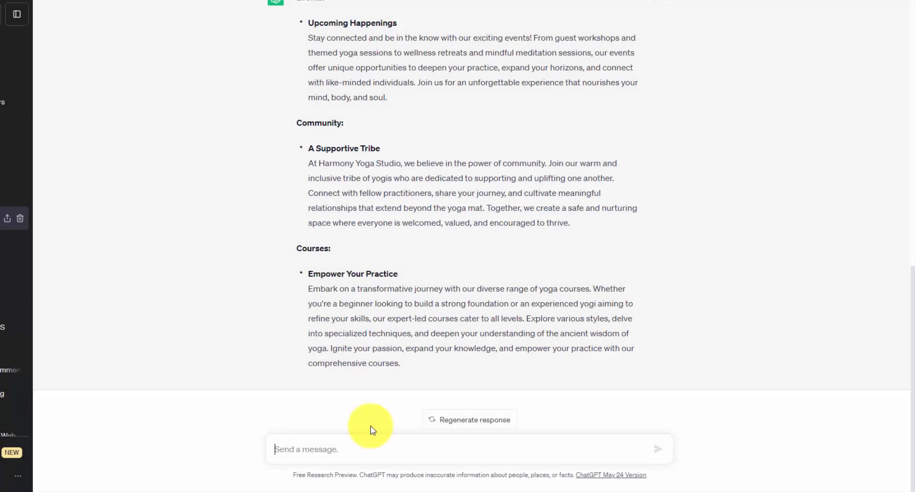
Ask ChatGPT to "give me 3 courses we can offer and write 1 short paragraph description for each"
{"action": "type", "text": "give me 3 courses we can offer and write 1 short paragraph description for each"}
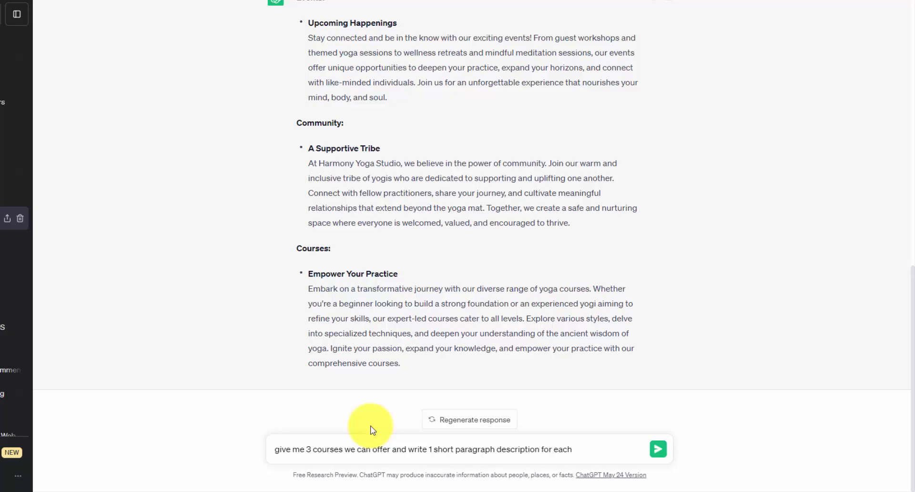
{"action": "key", "text": "Return"}
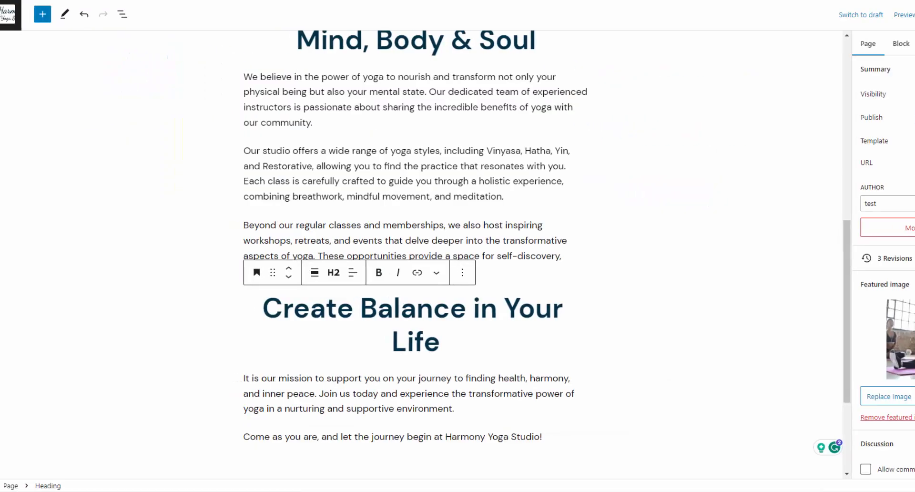
Switch to WordPress, open the Courses page for editing and paste the three generated course descriptions into its body
{"action": "left_click", "coordinate": [25, 24]}
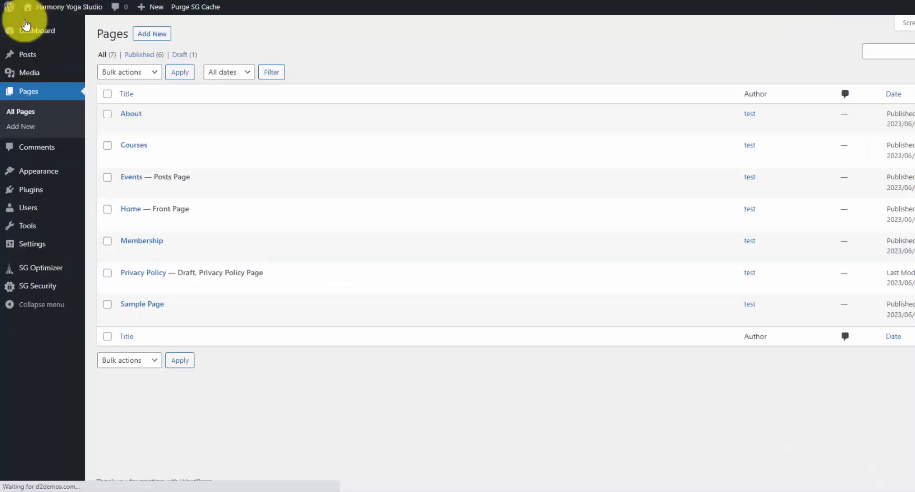
{"action": "left_click", "coordinate": [134, 144]}
{"action": "left_click", "coordinate": [419, 123]}
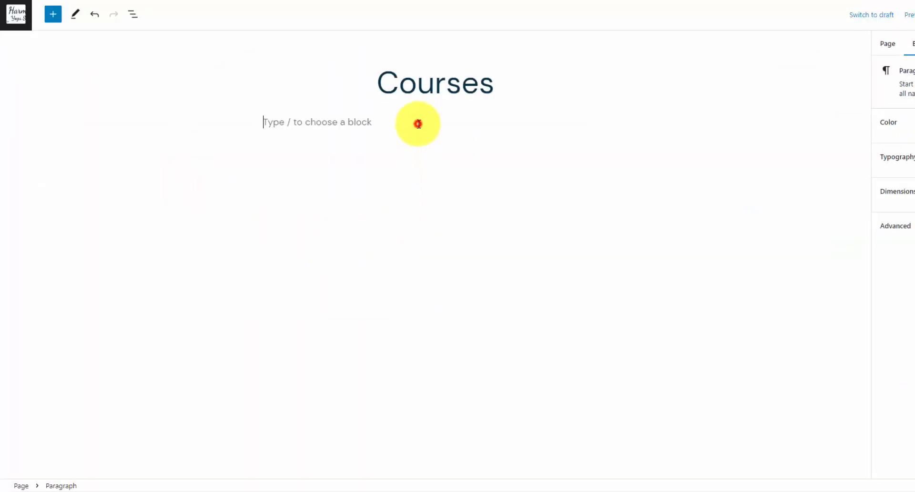
{"action": "type", "text": "Foundations of Yoga: Building Strength and Balance In this foundational course, embark on a journey to establish a solid yoga practice. Perfect for beginners or those looking to refresh their understanding, this course focuses on fundamental postures, breathwork, and alignment principles. Discover the benefits of each pose as you cultivate strength, flexibility, and balance. With expert guidance, you'll gain confidence, deepen your mind-body connection, and lay the groundwork for a lifelong yoga journey. Yoga for Stress Relief: Nurturing Mind and Body Unwind, release tension, and find inner peace with our Yoga for Stress Relief course. Designed to soothe the mind and nurture the body, this course combines gentle movements, restorative postures, and mindfulness techniques. Learn how to effectively manage stress, quiet the chatter of the mind, and restore harmony to your being. Discover a sanctuary within yourself as you embrace relaxation and cultivate tools for navigating the challenges of daily life. Vinyasa Flow: Energize and Connect Experience the dynamic and invigorating practice of Vinyasa Flow in our energizing course. Move with grace and fluidity as you synchronize breath with movement in a dynamic sequence of postures. Enhance your strength, endurance, and flexibility while cultivating a meditative state of mind. Ignite your inner fire, explore creative sequences, and experience the transformative power of this dynamic yoga style. This course is suitable for intermediate practitioners seeking to deepen their practice and flow with intention."}
Select the whole numbered list of courses and transform it into separate paragraphs
{"action": "left_click", "coordinate": [375, 135]}
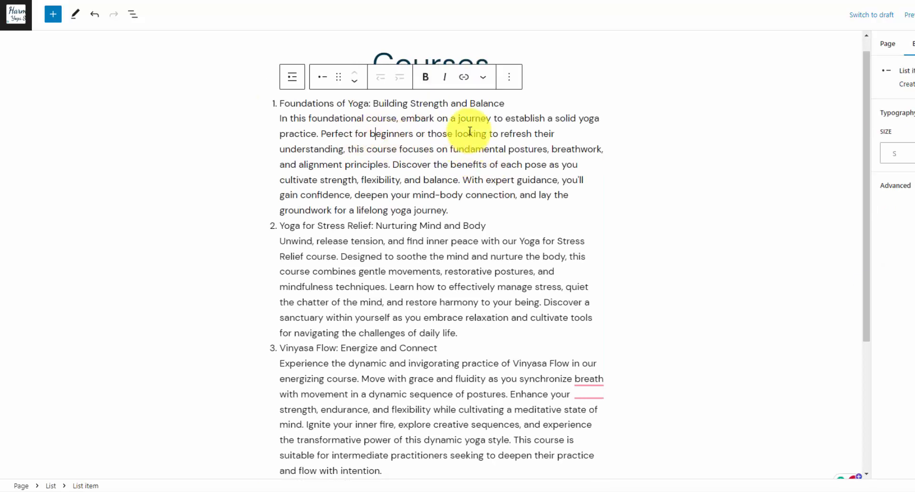
{"action": "left_click", "coordinate": [487, 104]}
{"action": "left_click", "coordinate": [350, 104]}
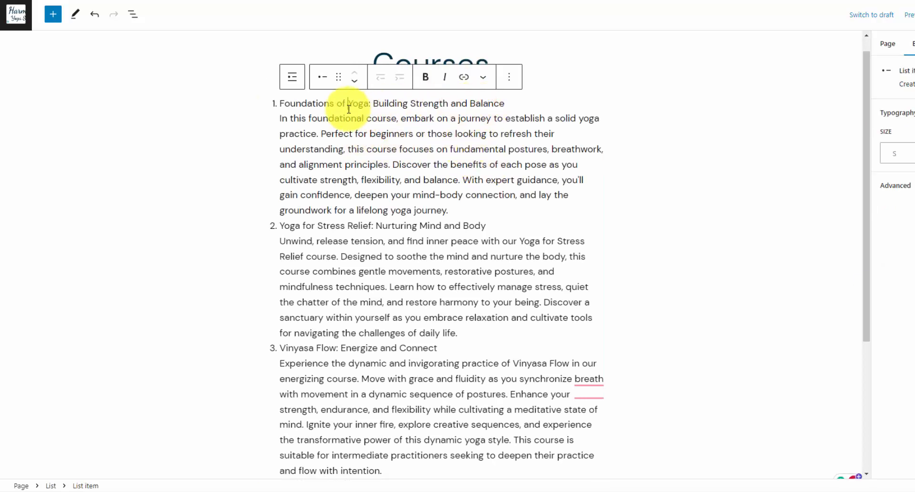
{"action": "left_click", "coordinate": [298, 87]}
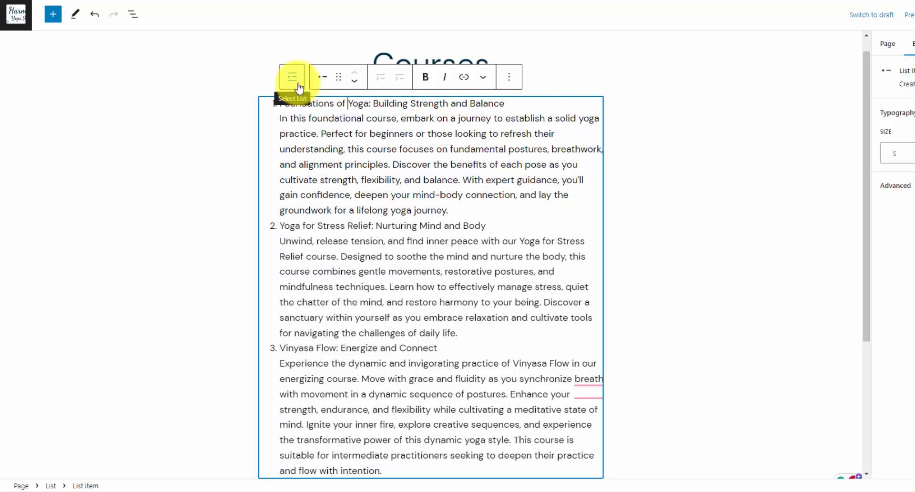
{"action": "left_click", "coordinate": [298, 87]}
{"action": "left_click", "coordinate": [133, 15]}
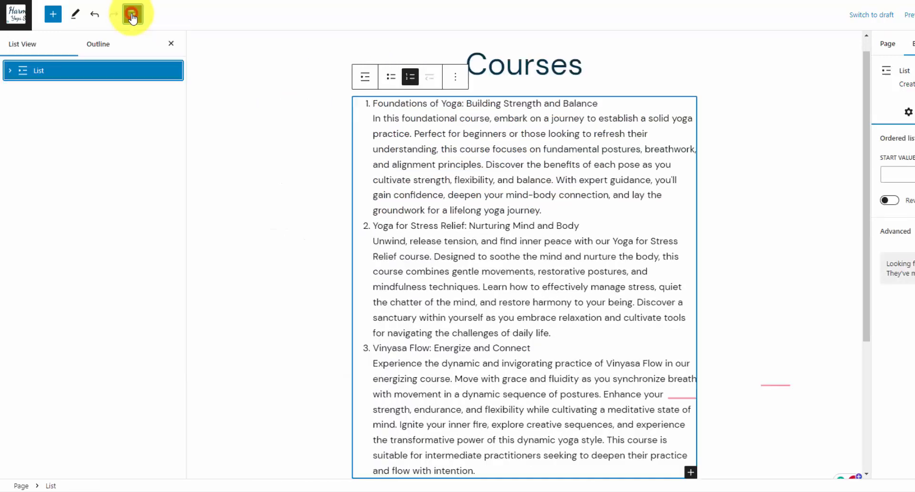
{"action": "left_click", "coordinate": [175, 71]}
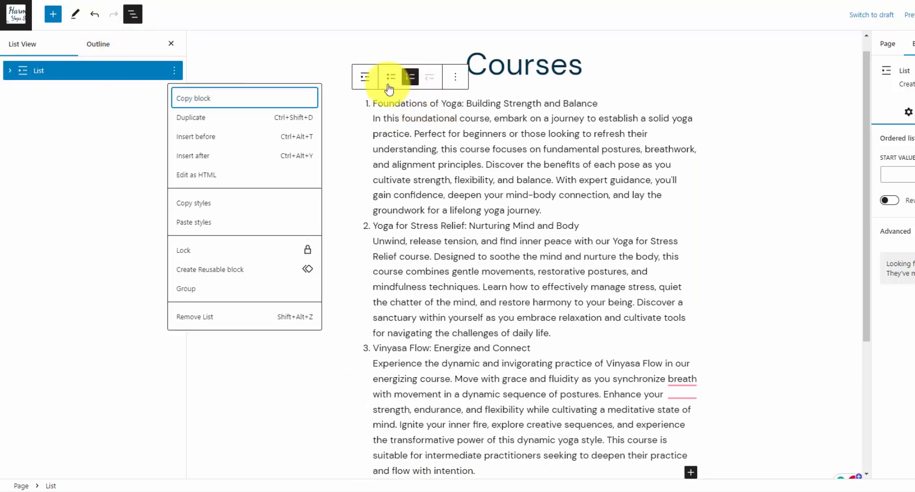
{"action": "left_click", "coordinate": [364, 77]}
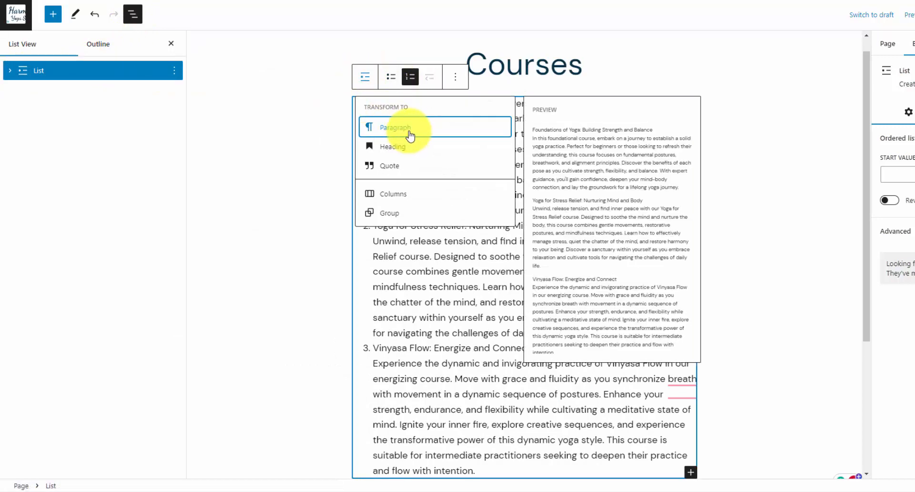
{"action": "left_click", "coordinate": [430, 128]}
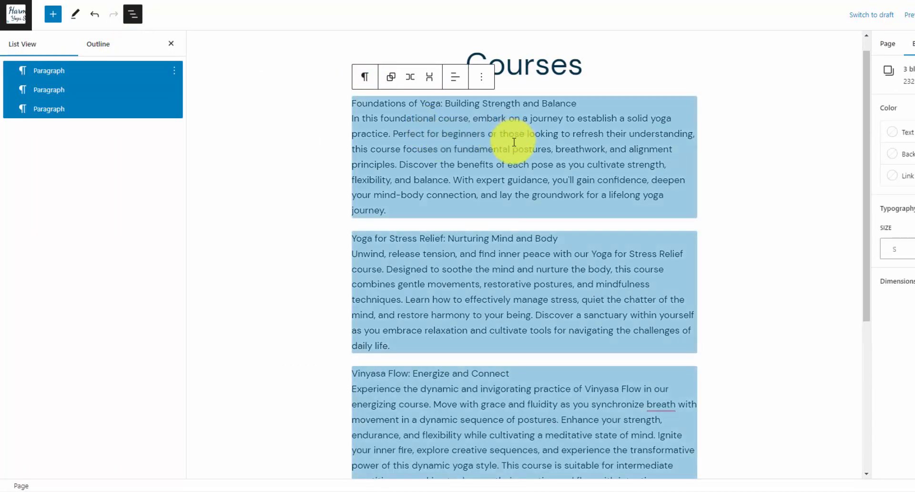
Split each of the three course titles off from its description into its own paragraph
{"action": "left_click", "coordinate": [498, 131]}
{"action": "left_click", "coordinate": [574, 104]}
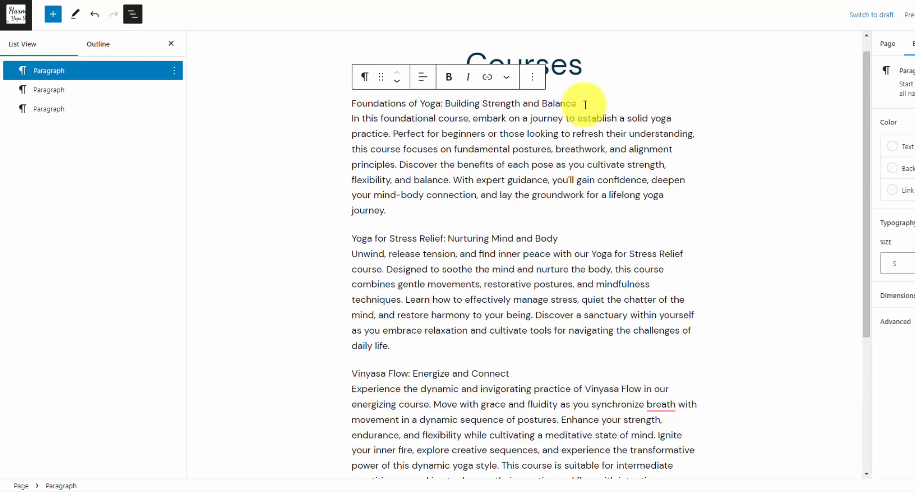
{"action": "key", "text": "Delete"}
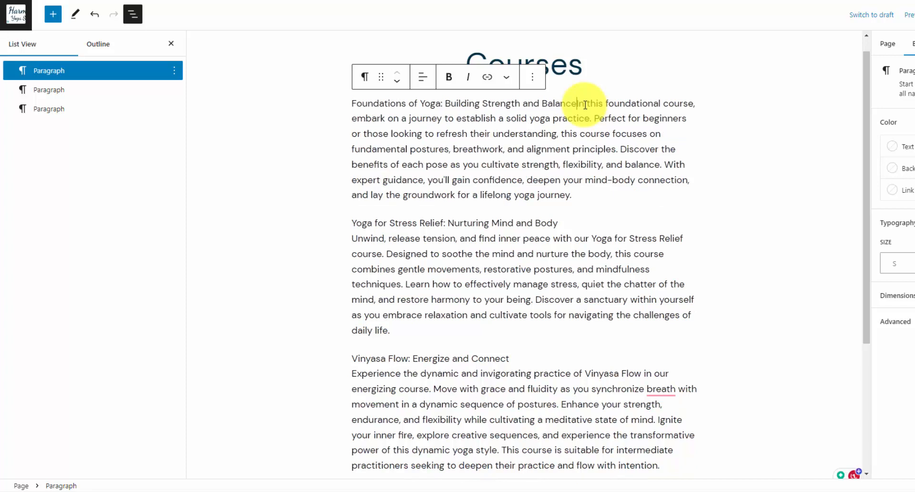
{"action": "key", "text": "Return"}
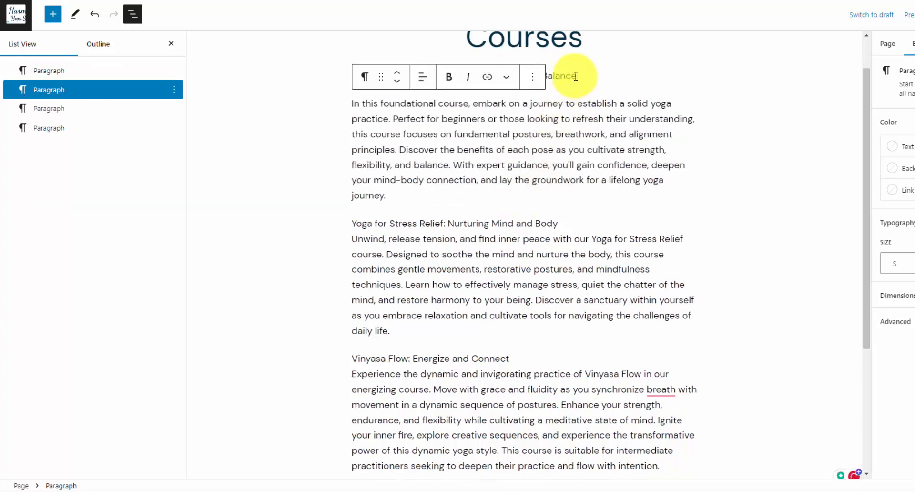
{"action": "left_click", "coordinate": [564, 222]}
{"action": "key", "text": "Delete"}
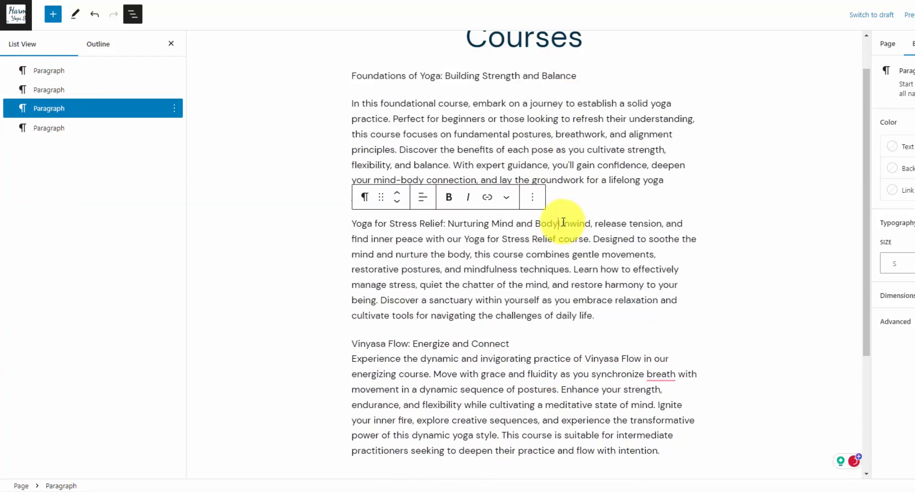
{"action": "key", "text": "Return"}
{"action": "left_click", "coordinate": [511, 343]}
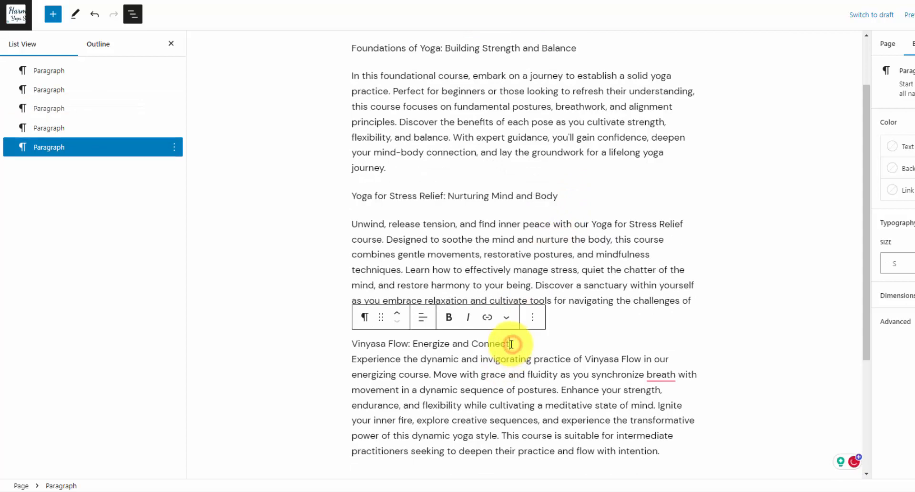
{"action": "key", "text": "Delete"}
{"action": "key", "text": "Return"}
Convert the Vinyasa Flow, Yoga for Stress Relief and Foundations of Yoga title paragraphs to headings
{"action": "left_click", "coordinate": [568, 318]}
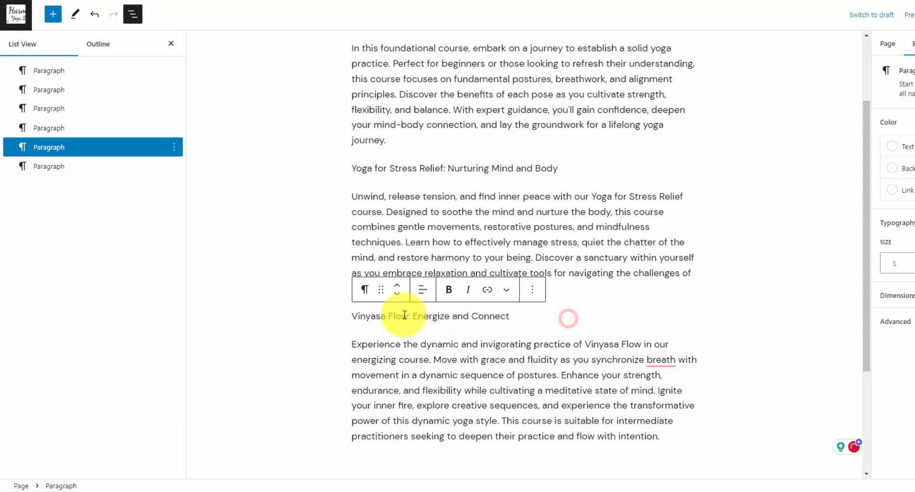
{"action": "left_click", "coordinate": [365, 289]}
{"action": "left_click", "coordinate": [416, 94]}
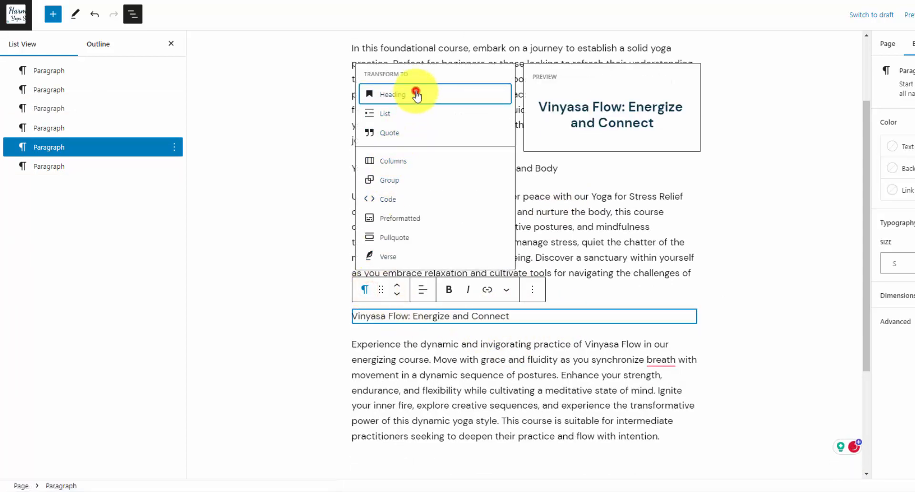
{"action": "left_click", "coordinate": [439, 165]}
{"action": "left_click", "coordinate": [363, 142]}
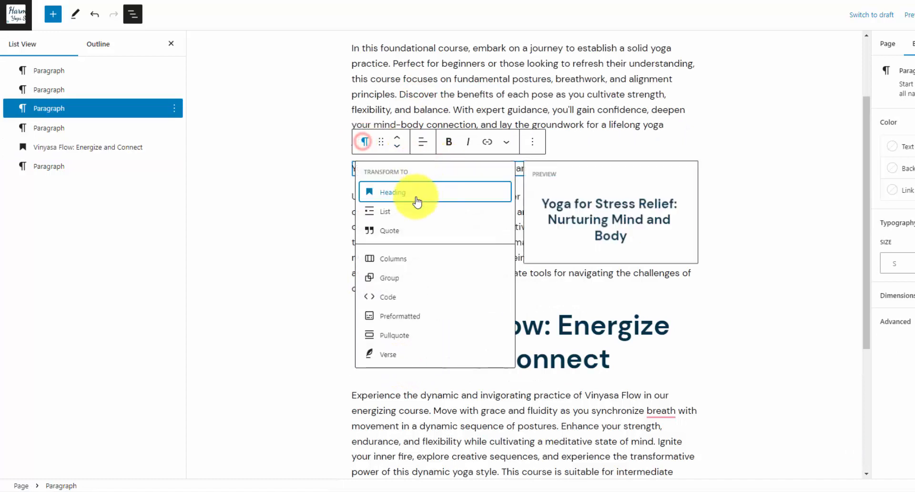
{"action": "left_click", "coordinate": [414, 196]}
{"action": "scroll", "coordinate": [415, 191], "scroll_direction": "up", "scroll_amount": 3}
{"action": "left_click", "coordinate": [433, 121]}
{"action": "left_click", "coordinate": [369, 97]}
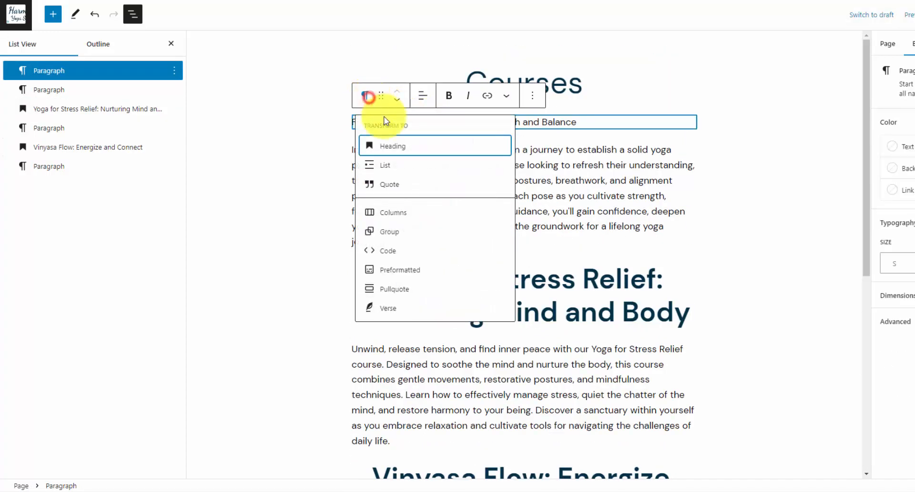
{"action": "left_click", "coordinate": [411, 152]}
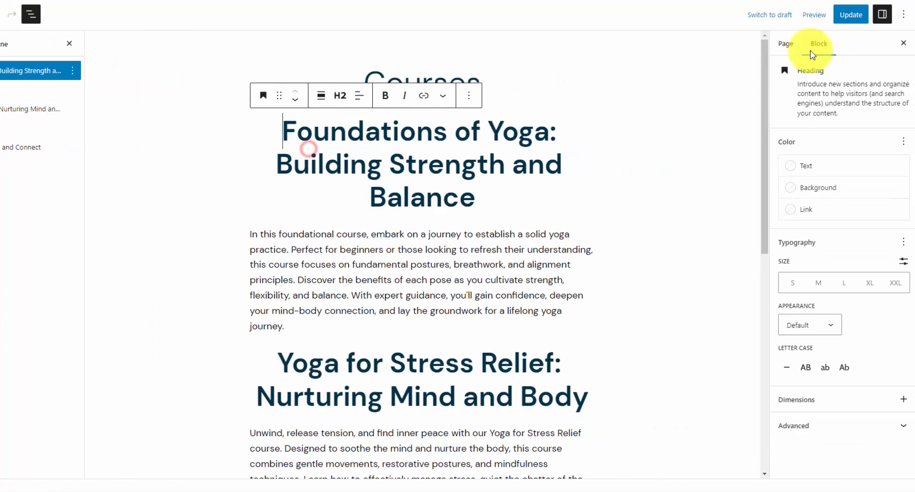
Update the Courses page and reload its live version to review the course headings and descriptions
{"action": "left_click", "coordinate": [842, 15]}
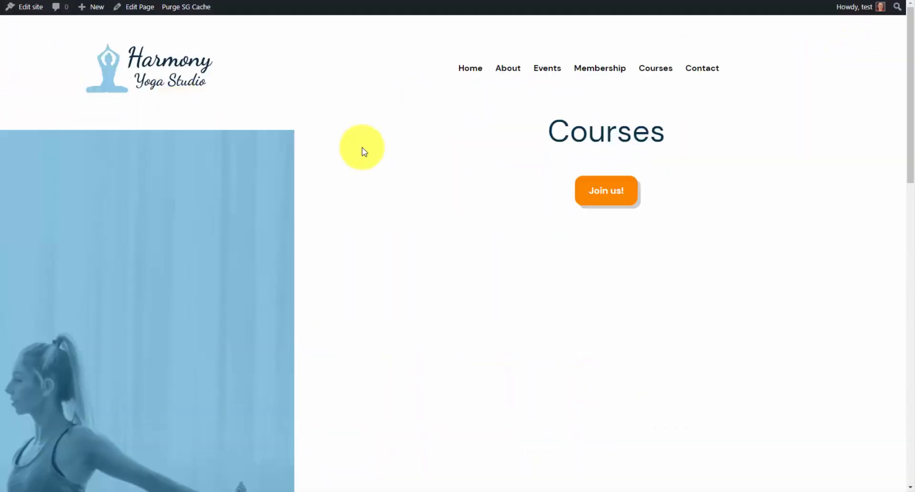
{"action": "right_click", "coordinate": [363, 149]}
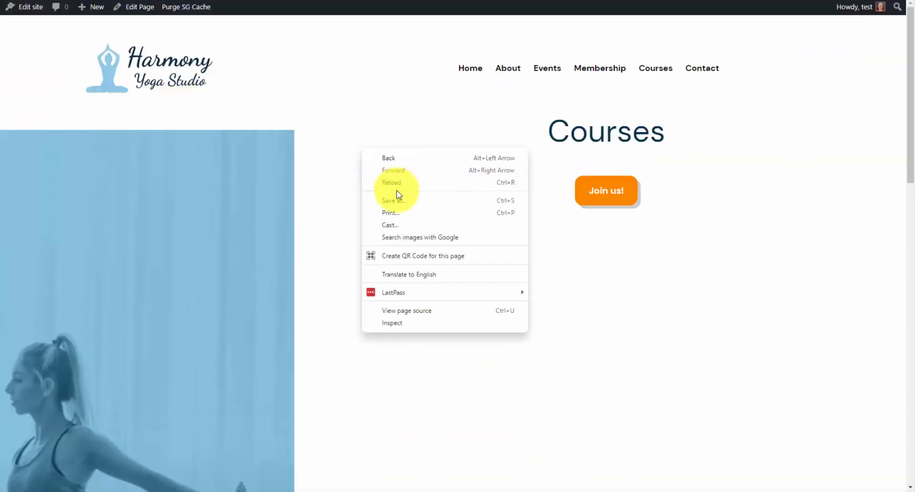
{"action": "left_click", "coordinate": [396, 188]}
{"action": "scroll", "coordinate": [535, 222], "scroll_direction": "down", "scroll_amount": 3}
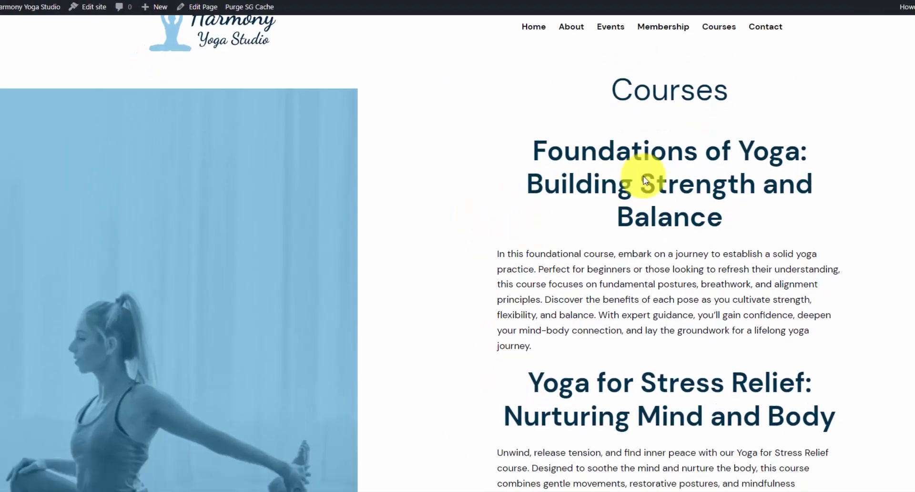
{"action": "scroll", "coordinate": [740, 302], "scroll_direction": "down", "scroll_amount": 3}
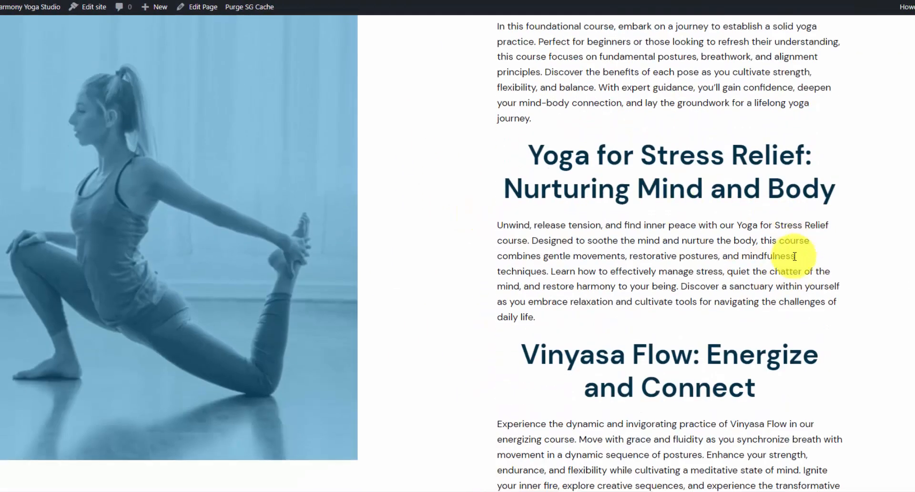
{"action": "scroll", "coordinate": [788, 251], "scroll_direction": "up", "scroll_amount": 5}
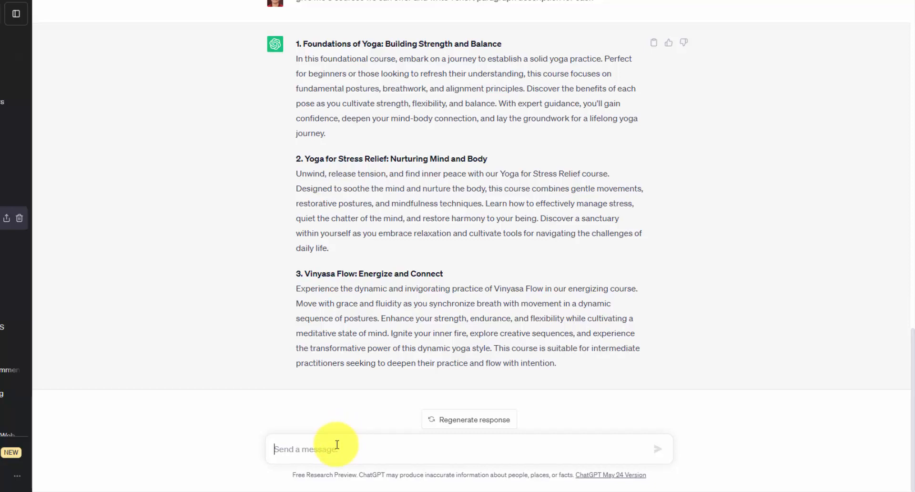
Ask ChatGPT to "write a page for a class called "broga," which is yoga for the bros"
{"action": "type", "text": "write a page for a class called \"broga,\" which is yoga for the bros"}
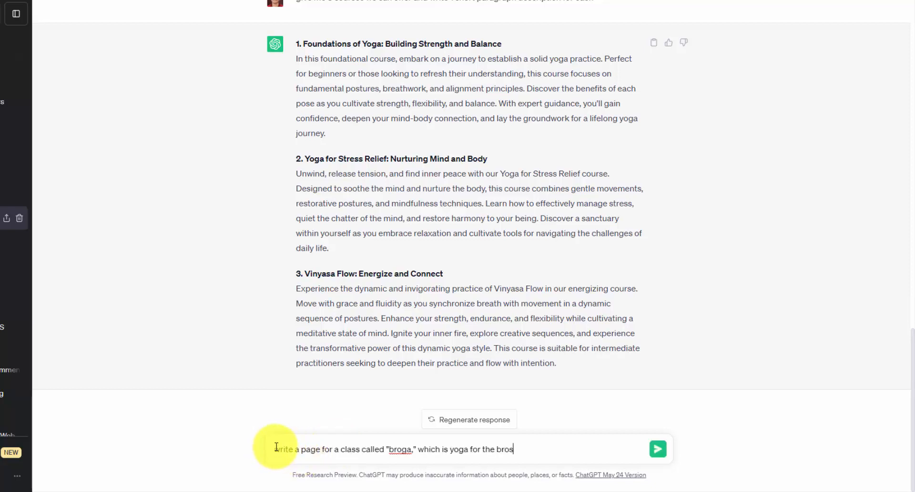
{"action": "left_click_drag", "start_coordinate": [276, 447], "coordinate": [522, 447]}
{"action": "left_click", "coordinate": [544, 450]}
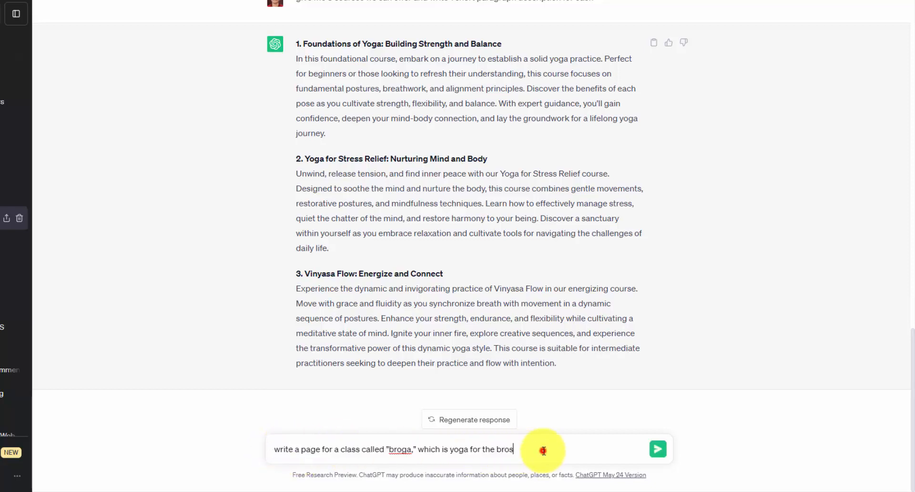
{"action": "key", "text": "Return"}
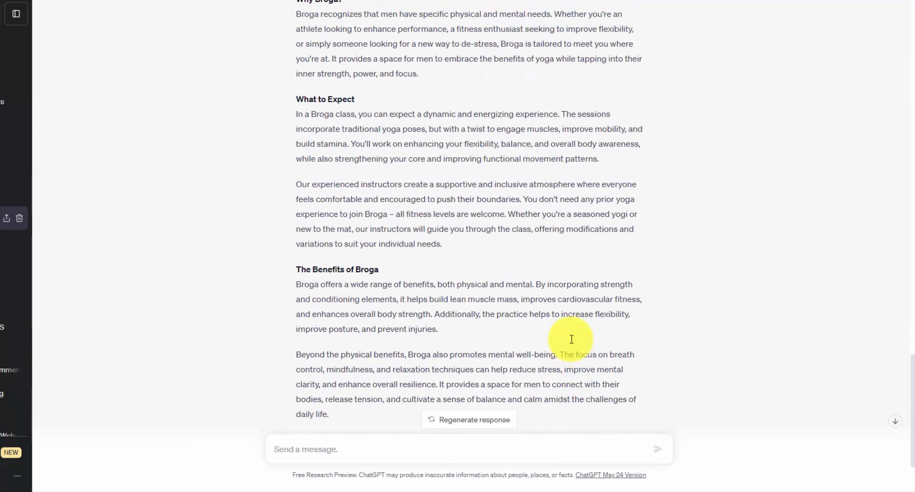
Read through the generated Broga page copy and ask ChatGPT to rewrite it to be lighthearted and funny
{"action": "scroll", "coordinate": [553, 329], "scroll_direction": "up", "scroll_amount": 3}
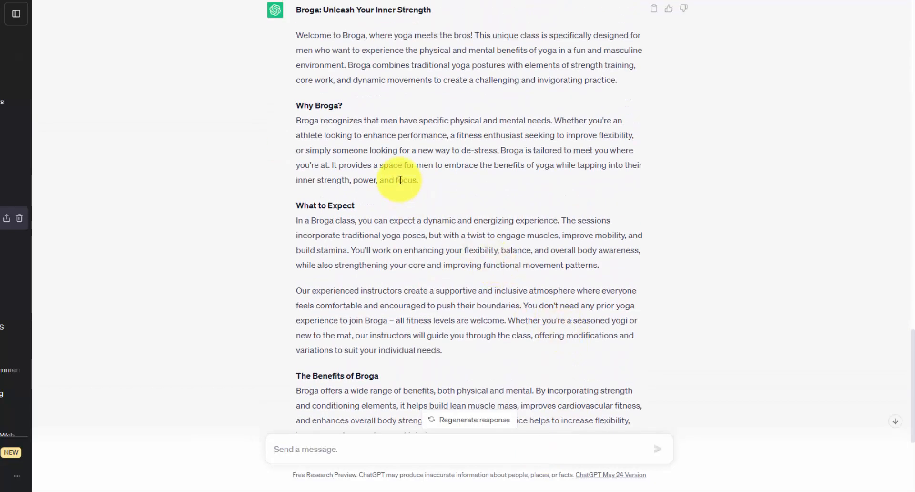
{"action": "scroll", "coordinate": [388, 177], "scroll_direction": "up", "scroll_amount": 1}
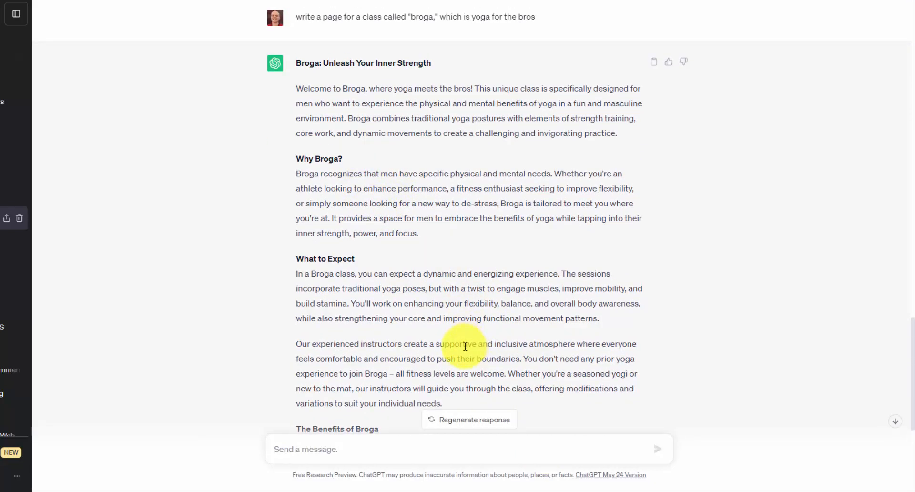
{"action": "scroll", "coordinate": [462, 347], "scroll_direction": "down", "scroll_amount": 5}
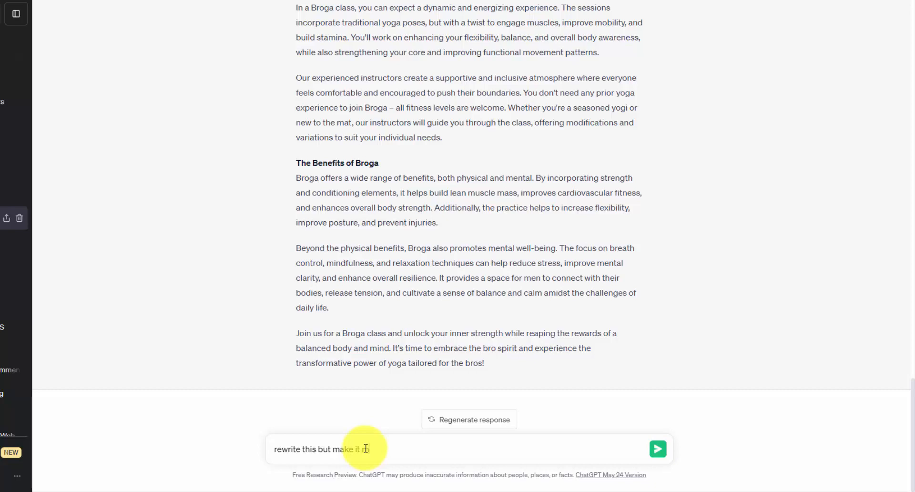
{"action": "type", "text": "earted and funny"}
{"action": "key", "text": "Return"}
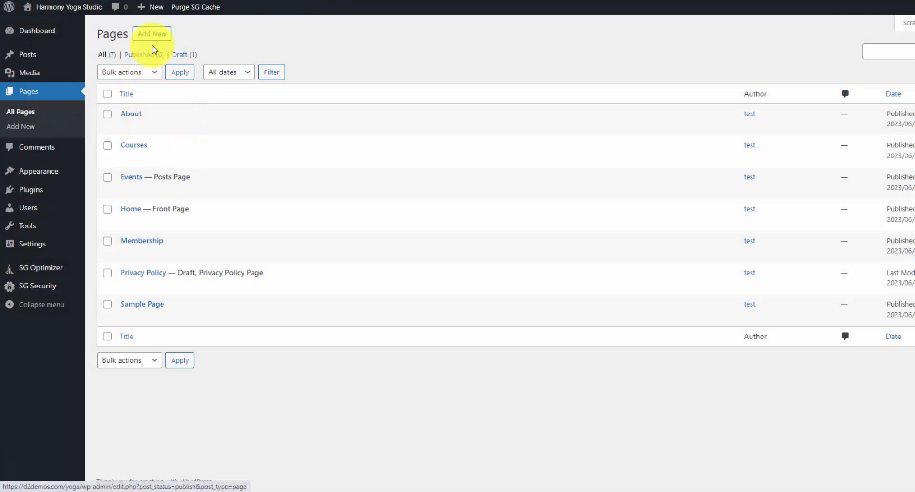
Add a new WordPress page titled "Broga" and start an empty paragraph for its body
{"action": "left_click", "coordinate": [163, 36]}
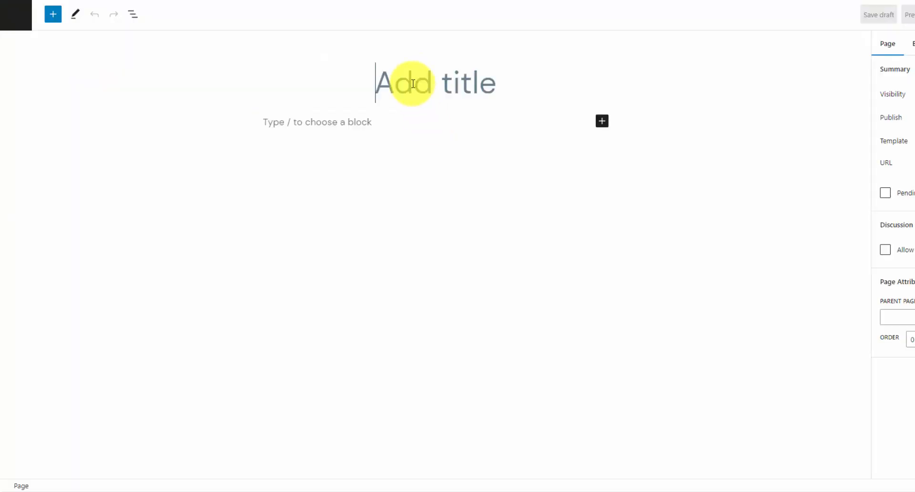
{"action": "type", "text": "Broga"}
{"action": "key", "text": "Return"}
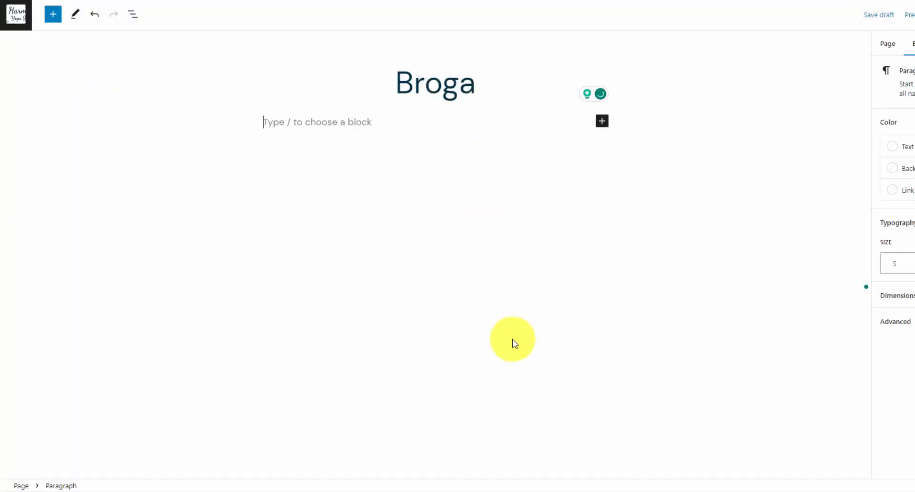
Paste the lighthearted ChatGPT class description into the body of the Broga page
{"action": "key", "text": "ctrl+v"}
{"action": "scroll", "coordinate": [476, 162], "scroll_direction": "up", "scroll_amount": 5}
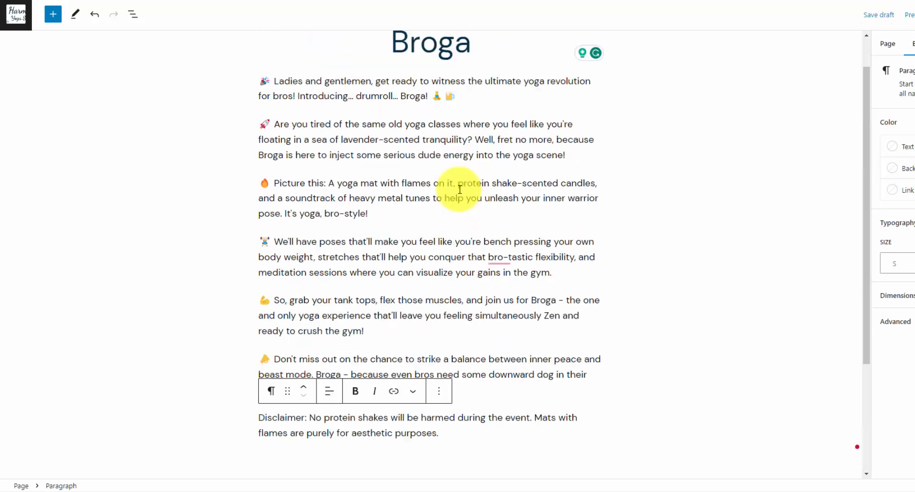
{"action": "left_click", "coordinate": [348, 169]}
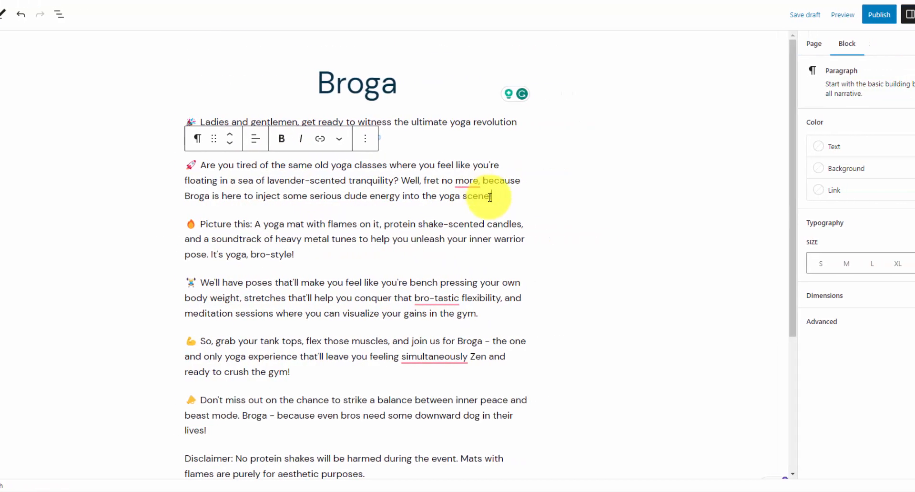
Set pexels-arthouse-studio-4334987.jpg, the photo of two men stretching by palm trees, as the Broga page's featured image
{"action": "left_click", "coordinate": [874, 43]}
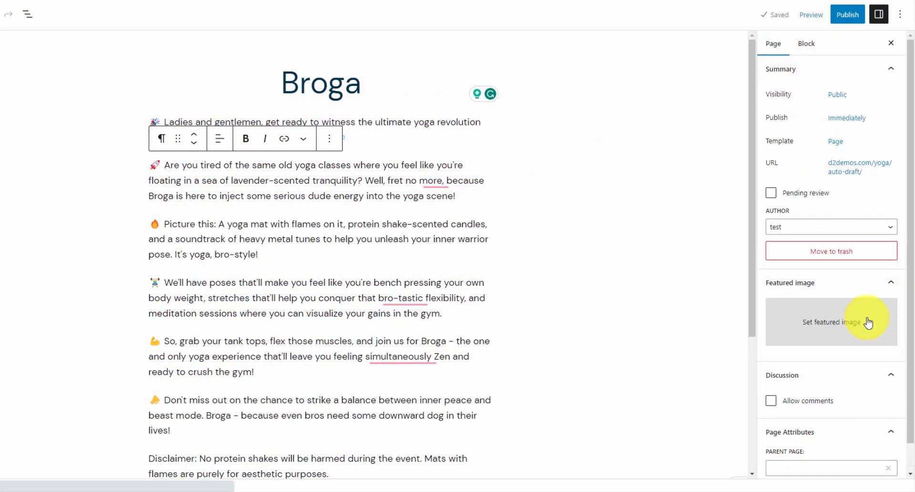
{"action": "left_click", "coordinate": [814, 327]}
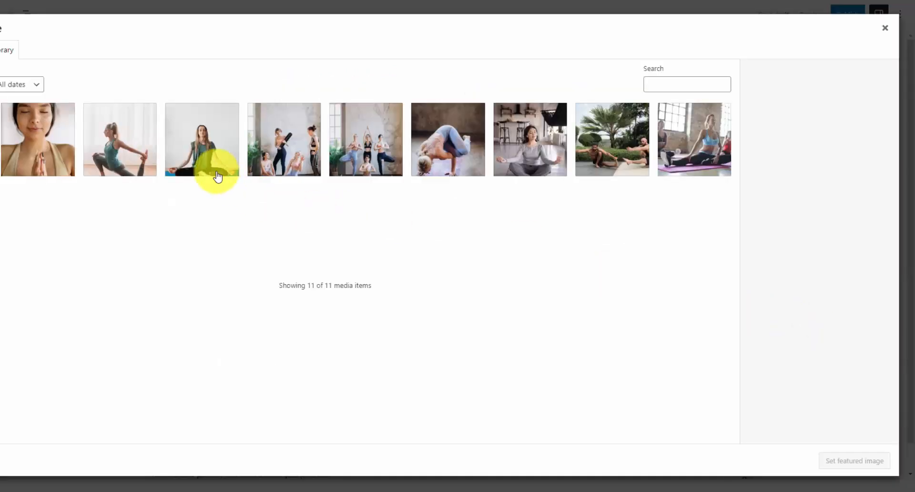
{"action": "left_click", "coordinate": [589, 157]}
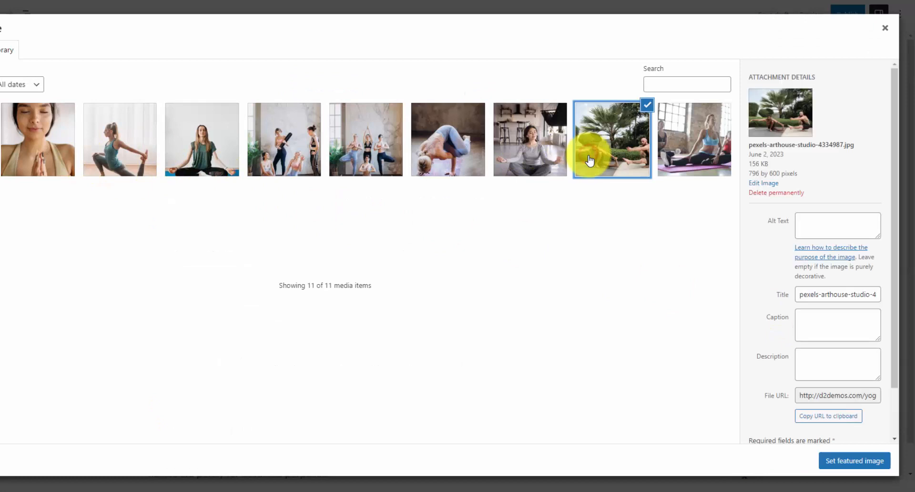
{"action": "left_click", "coordinate": [876, 461]}
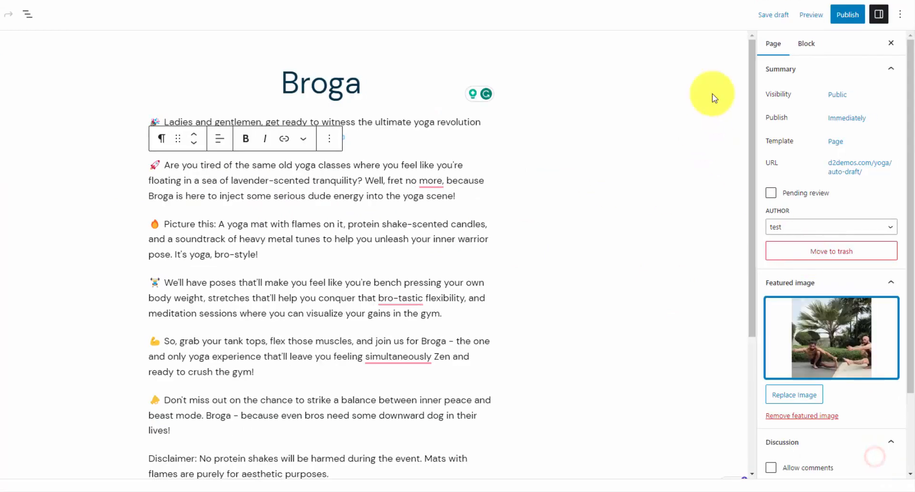
Make Courses the parent page of the Broga page and publish it
{"action": "scroll", "coordinate": [860, 339], "scroll_direction": "down", "scroll_amount": 2}
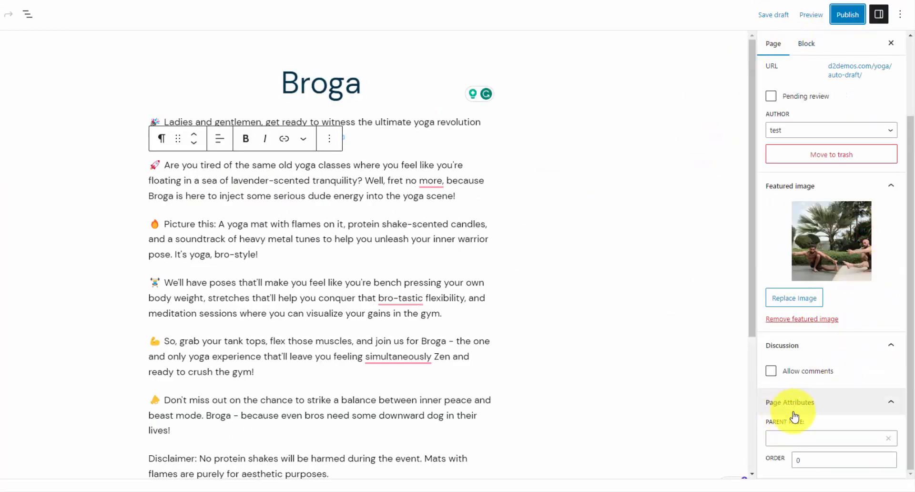
{"action": "left_click", "coordinate": [787, 439]}
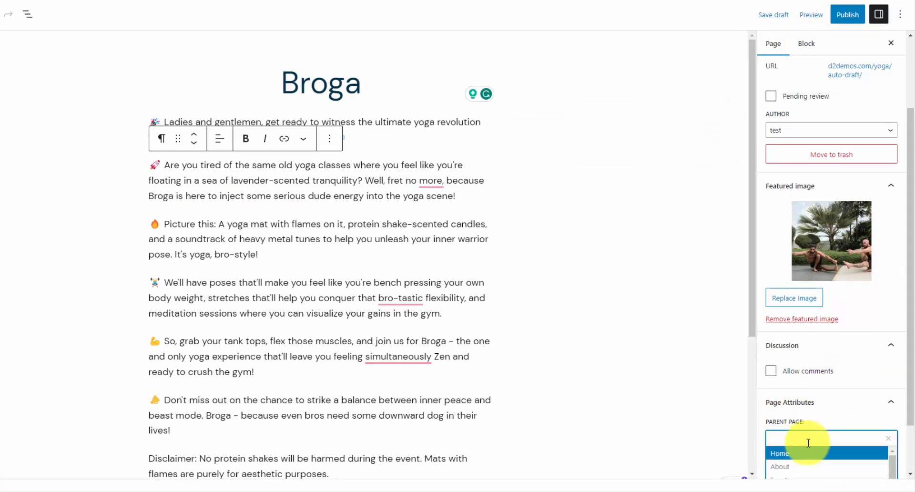
{"action": "scroll", "coordinate": [808, 442], "scroll_direction": "down", "scroll_amount": 1}
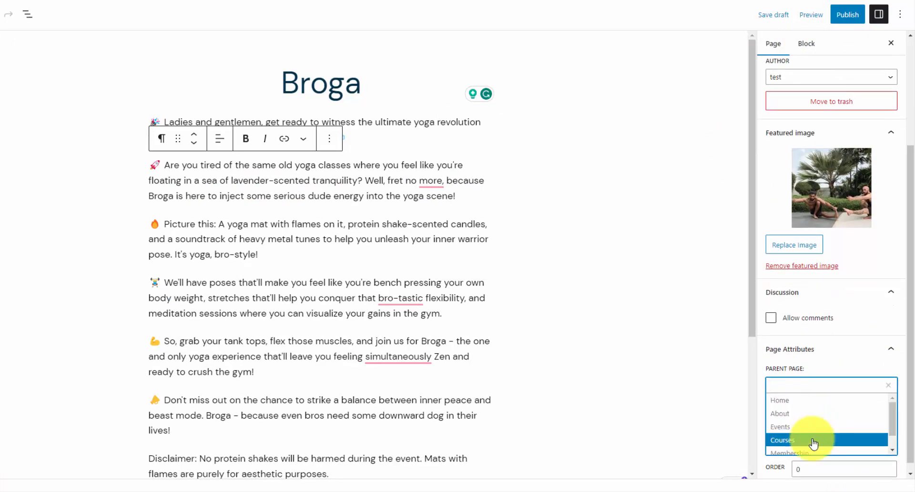
{"action": "left_click", "coordinate": [811, 444]}
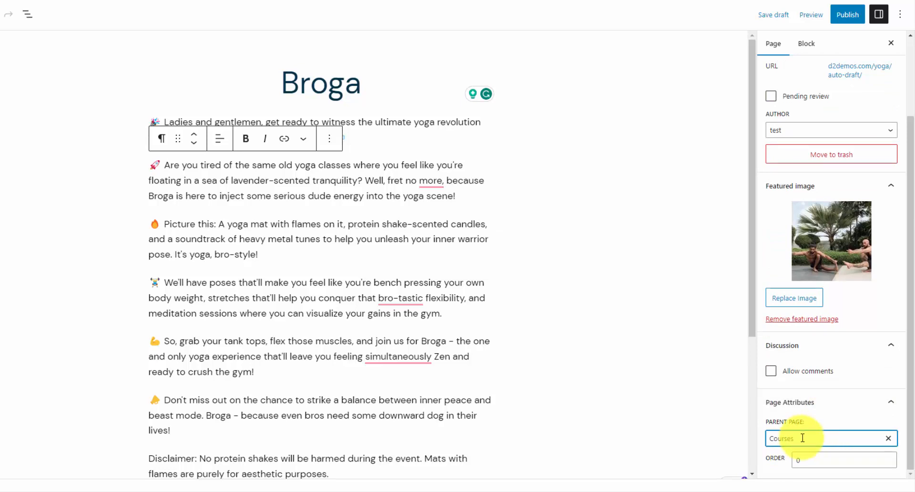
{"action": "scroll", "coordinate": [804, 436], "scroll_direction": "up", "scroll_amount": 2}
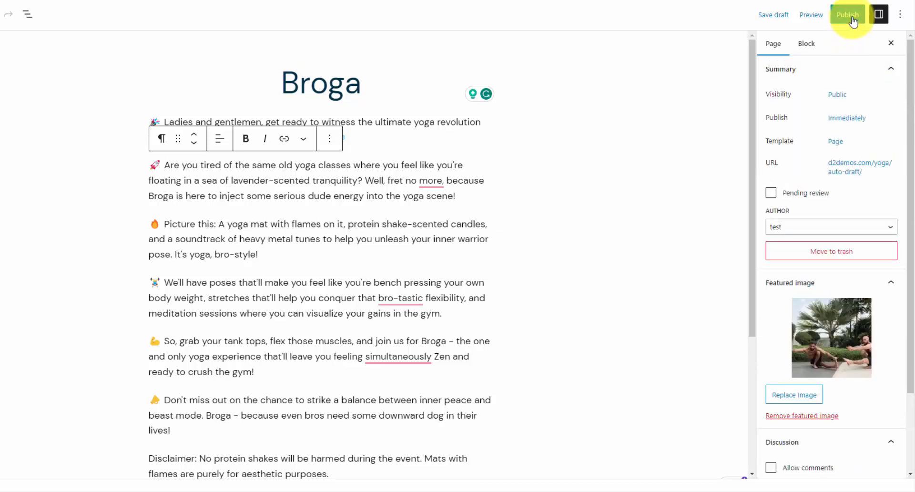
{"action": "left_click", "coordinate": [851, 15]}
{"action": "left_click", "coordinate": [822, 17]}
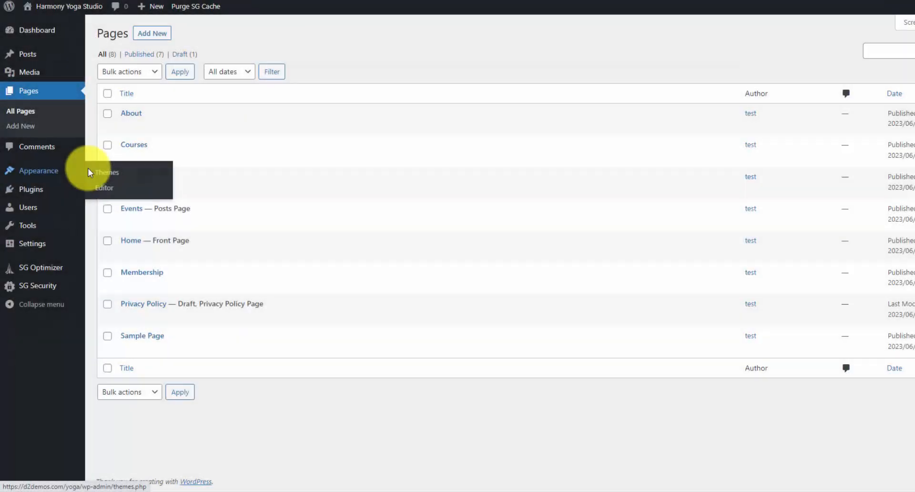
Open the site's Header template part for editing in the Site Editor
{"action": "left_click", "coordinate": [122, 188]}
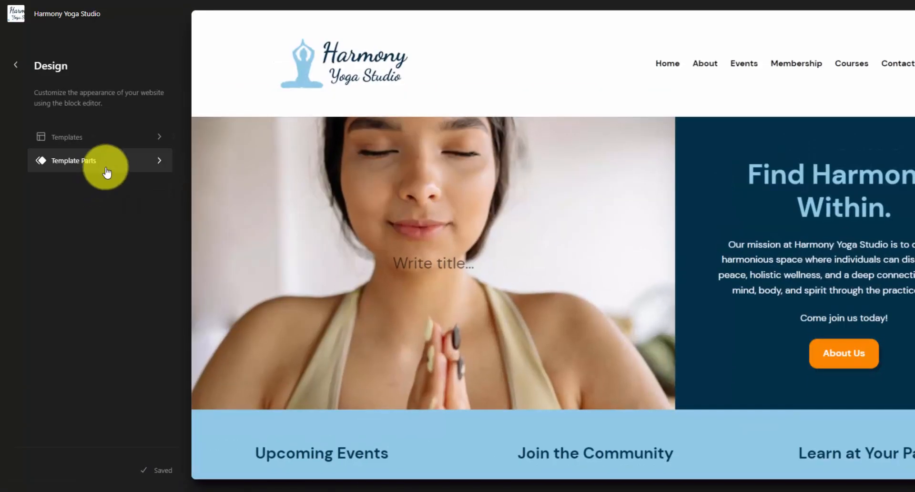
{"action": "left_click", "coordinate": [110, 162]}
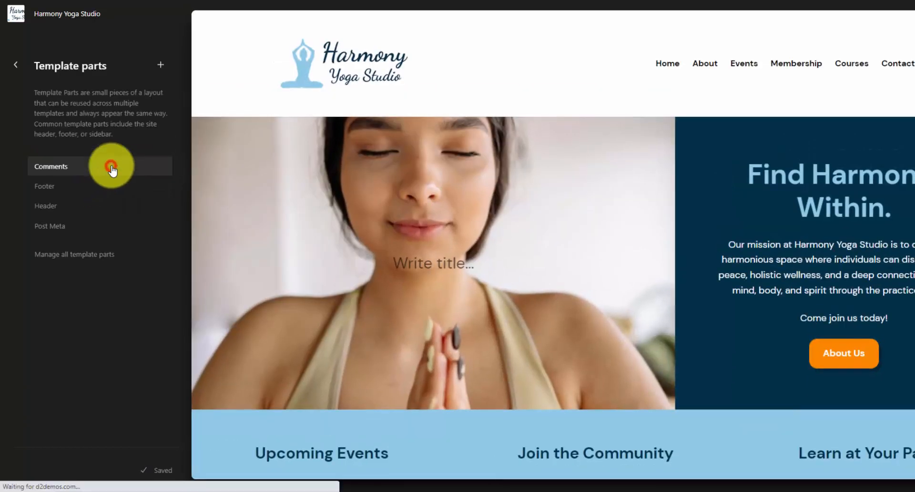
{"action": "left_click", "coordinate": [49, 209]}
{"action": "left_click", "coordinate": [834, 68]}
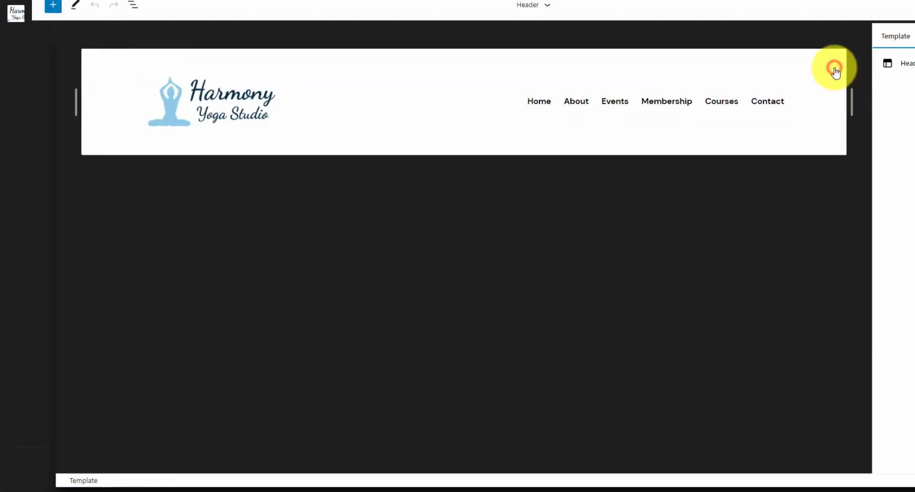
Add the Broga page to the header navigation and nest it as a submenu item under Courses
{"action": "left_click", "coordinate": [133, 13]}
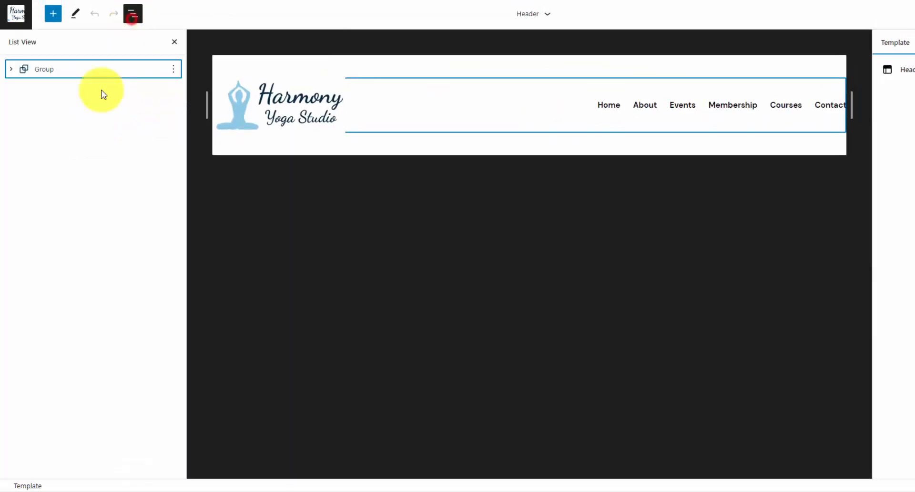
{"action": "left_click", "coordinate": [10, 72]}
{"action": "left_click", "coordinate": [19, 89]}
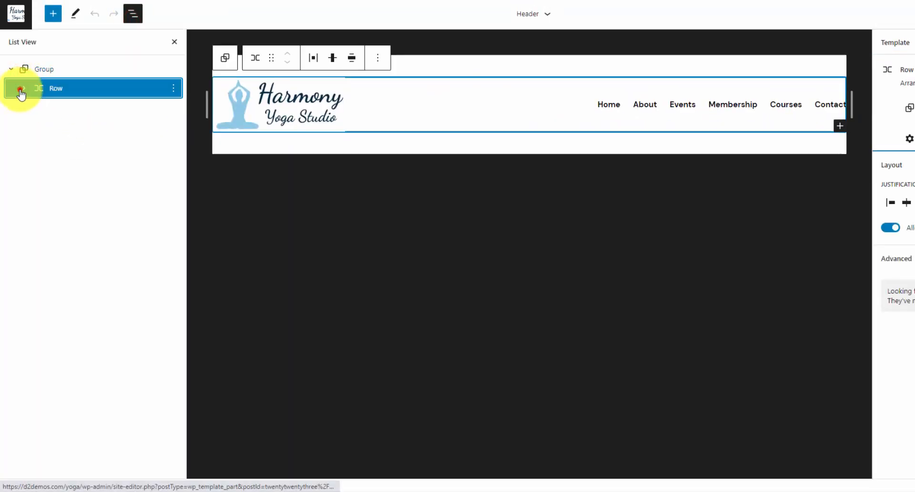
{"action": "left_click", "coordinate": [23, 88]}
{"action": "left_click", "coordinate": [39, 127]}
{"action": "left_click", "coordinate": [827, 106]}
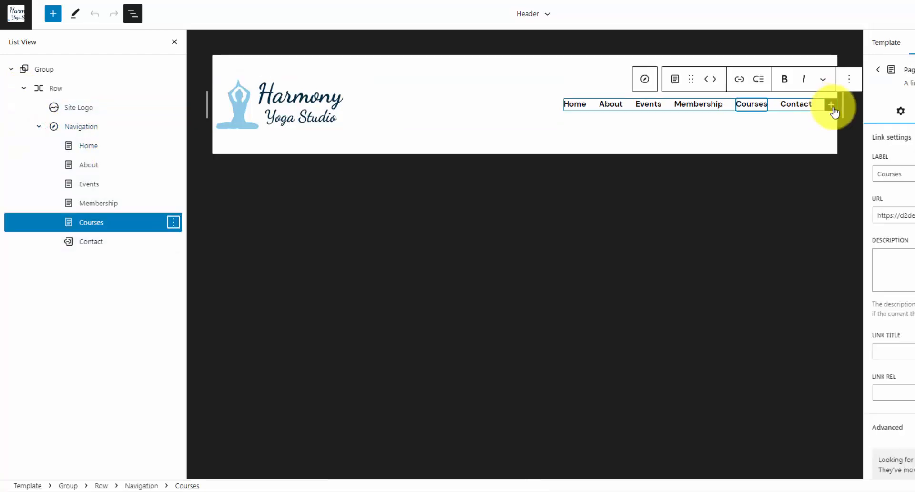
{"action": "left_click", "coordinate": [833, 108]}
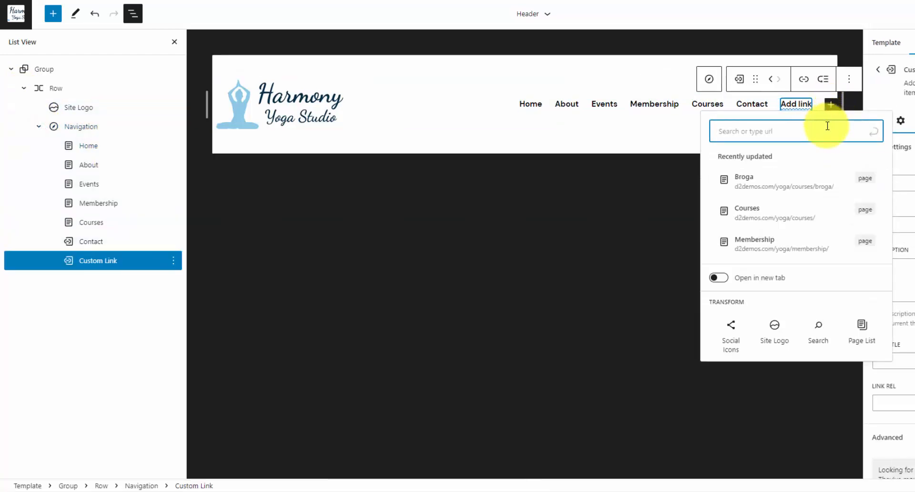
{"action": "left_click", "coordinate": [777, 181]}
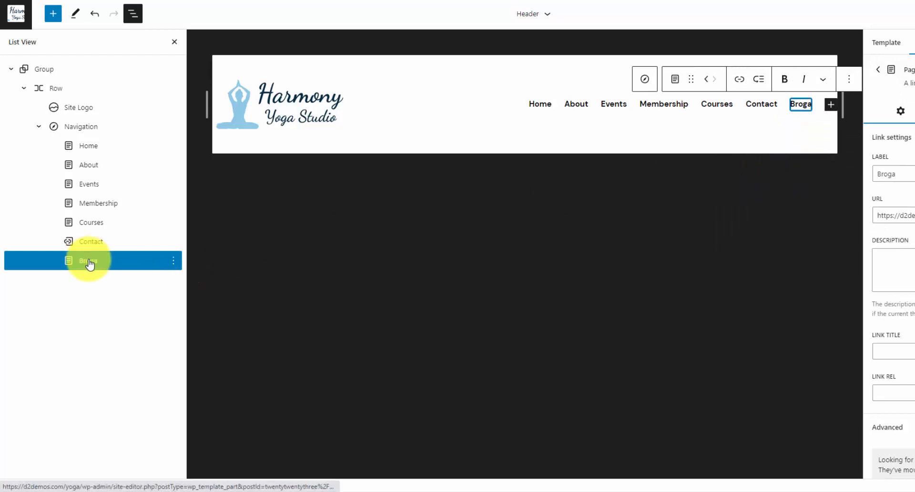
{"action": "left_click_drag", "start_coordinate": [89, 264], "coordinate": [106, 236]}
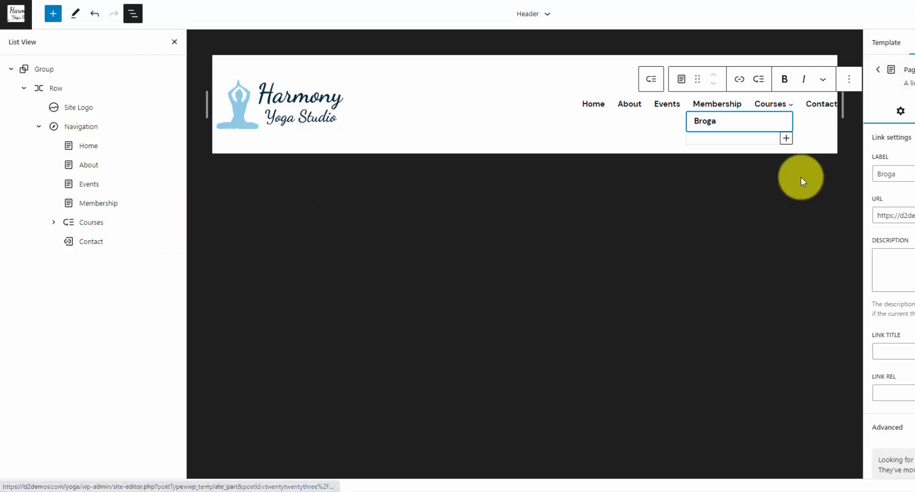
Set the navigation's submenu and overlay background to Secondary 023047 and its text to Base FFFFFF, and save the header
{"action": "left_click", "coordinate": [90, 126]}
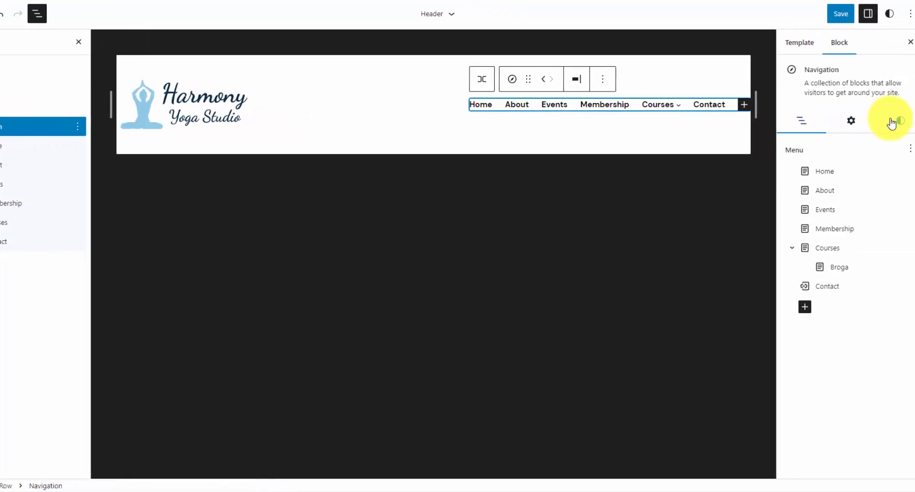
{"action": "left_click", "coordinate": [881, 122]}
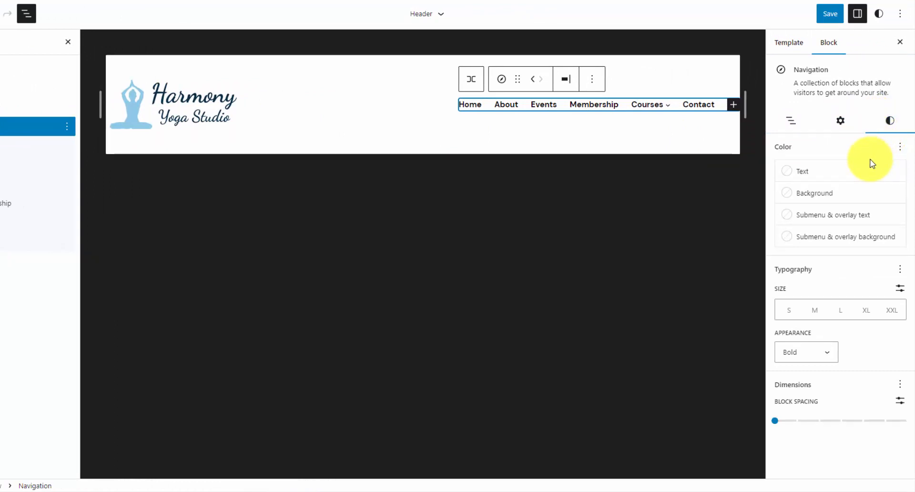
{"action": "mouse_move", "coordinate": [660, 106]}
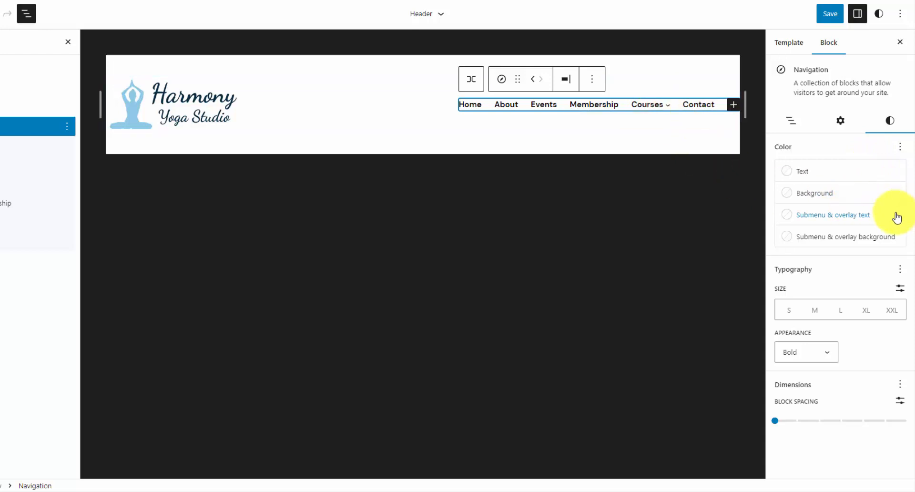
{"action": "left_click", "coordinate": [883, 238]}
{"action": "left_click", "coordinate": [697, 299]}
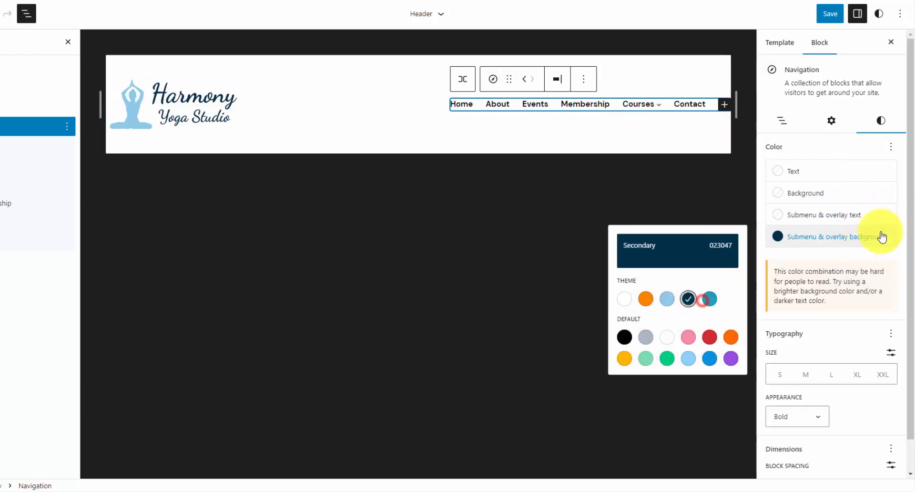
{"action": "left_click", "coordinate": [879, 216]}
{"action": "left_click", "coordinate": [879, 212]}
{"action": "left_click", "coordinate": [625, 277]}
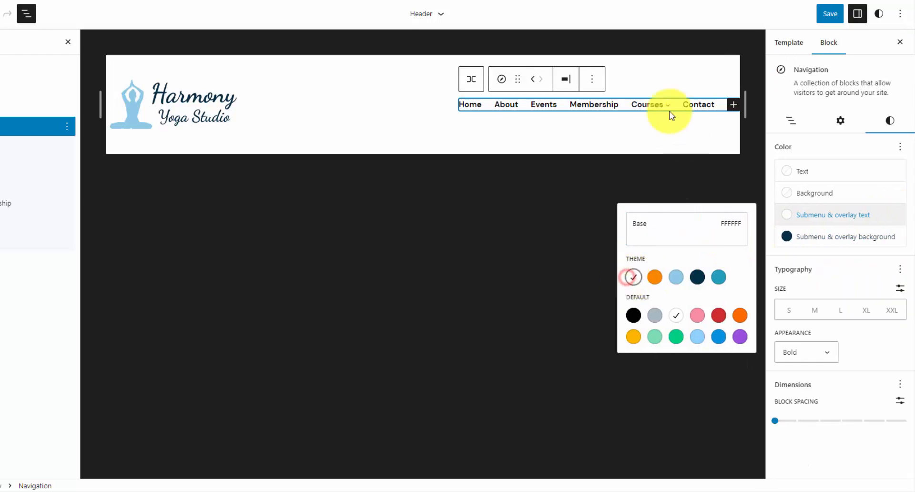
{"action": "mouse_move", "coordinate": [650, 106]}
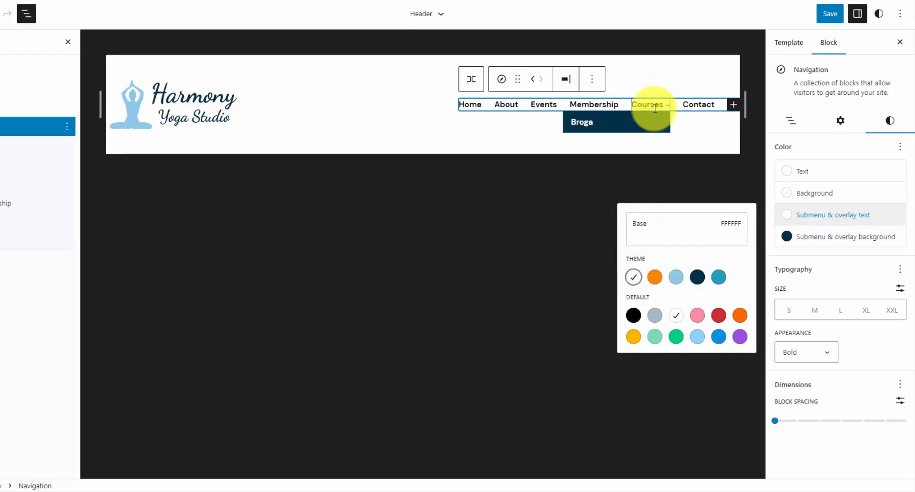
{"action": "left_click", "coordinate": [828, 19]}
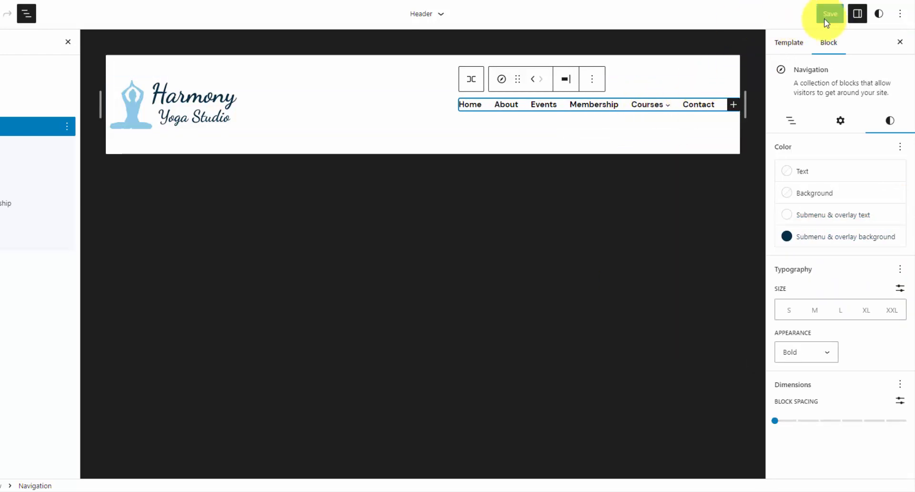
{"action": "left_click", "coordinate": [821, 19]}
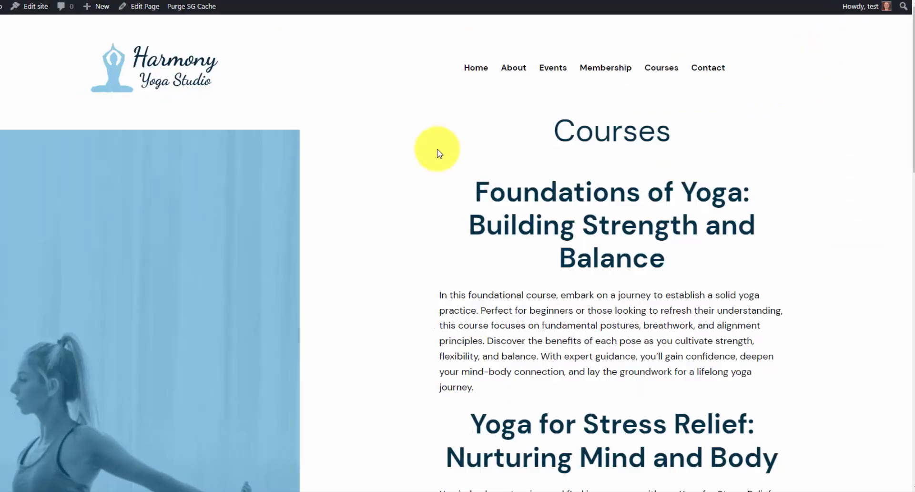
Reload the live Courses page, narrow its browser window to mobile width and expand the mobile menu to check it
{"action": "right_click", "coordinate": [434, 151]}
{"action": "left_click", "coordinate": [466, 185]}
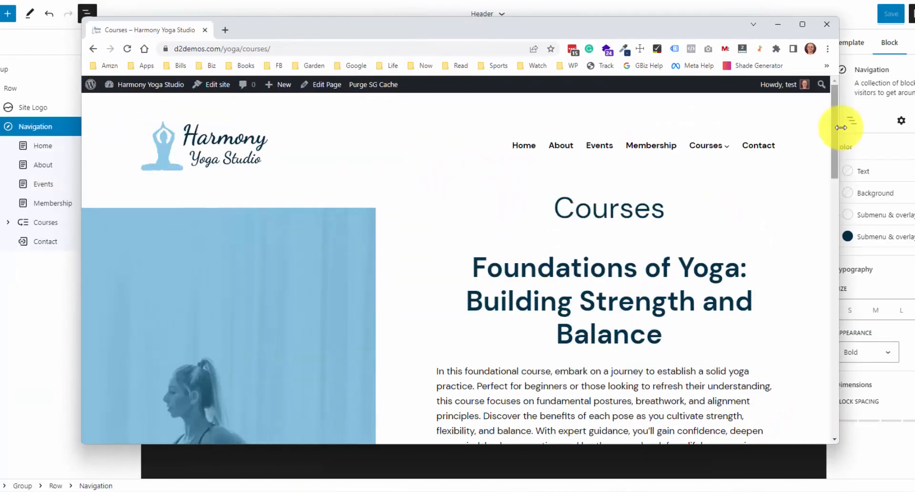
{"action": "left_click_drag", "start_coordinate": [842, 128], "coordinate": [259, 118]}
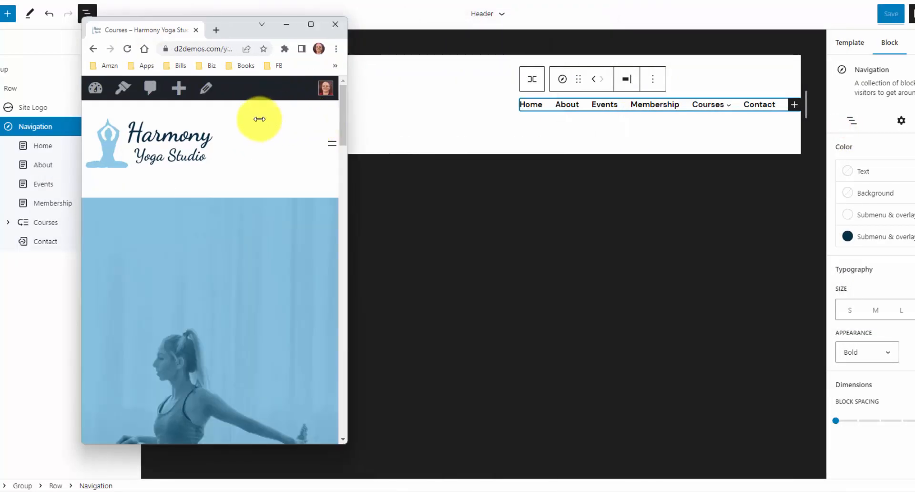
{"action": "left_click", "coordinate": [332, 145]}
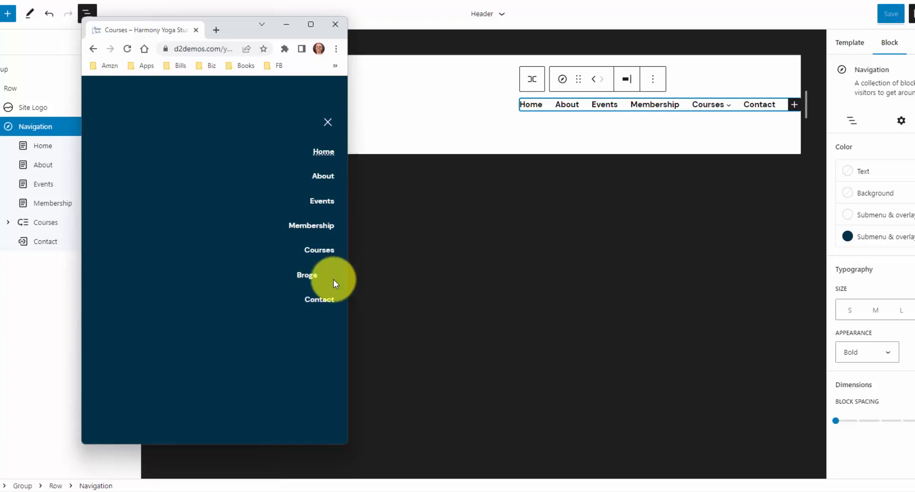
Open the live Broga page from the mobile menu and review its content and the desktop Courses submenu
{"action": "left_click", "coordinate": [309, 275]}
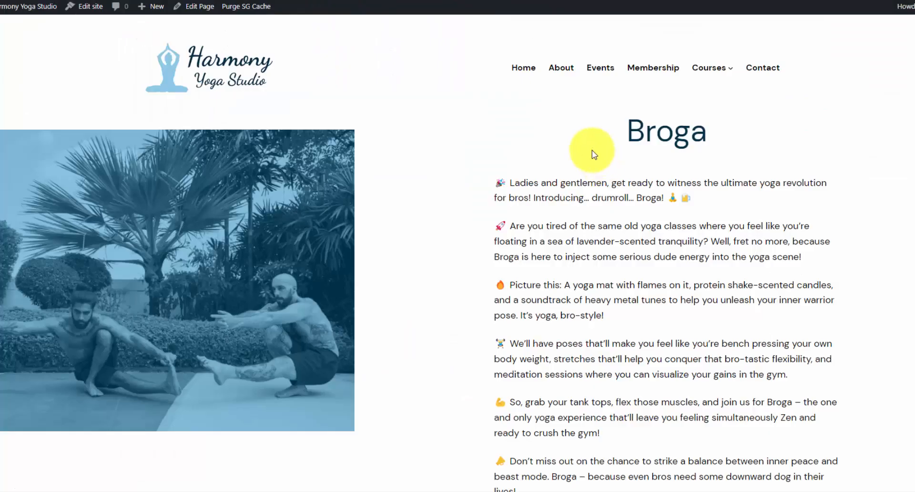
{"action": "scroll", "coordinate": [592, 154], "scroll_direction": "down", "scroll_amount": 3}
{"action": "scroll", "coordinate": [619, 172], "scroll_direction": "up", "scroll_amount": 3}
{"action": "mouse_move", "coordinate": [724, 71]}
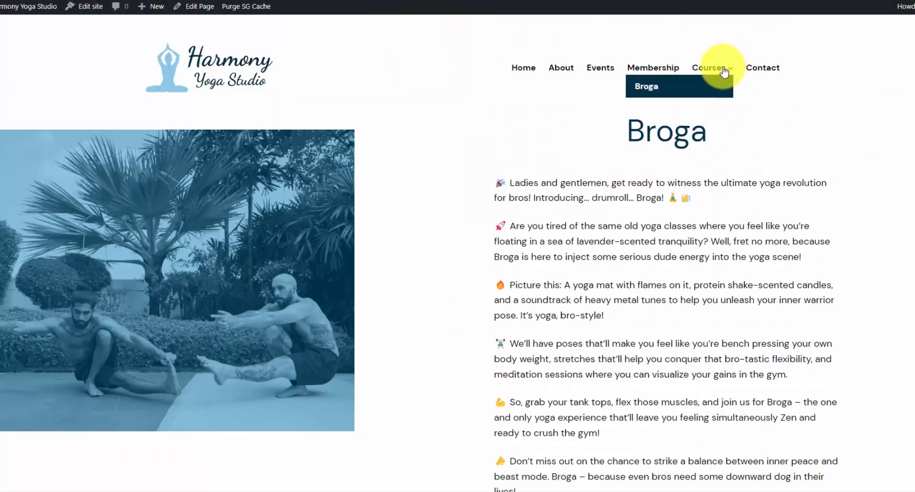
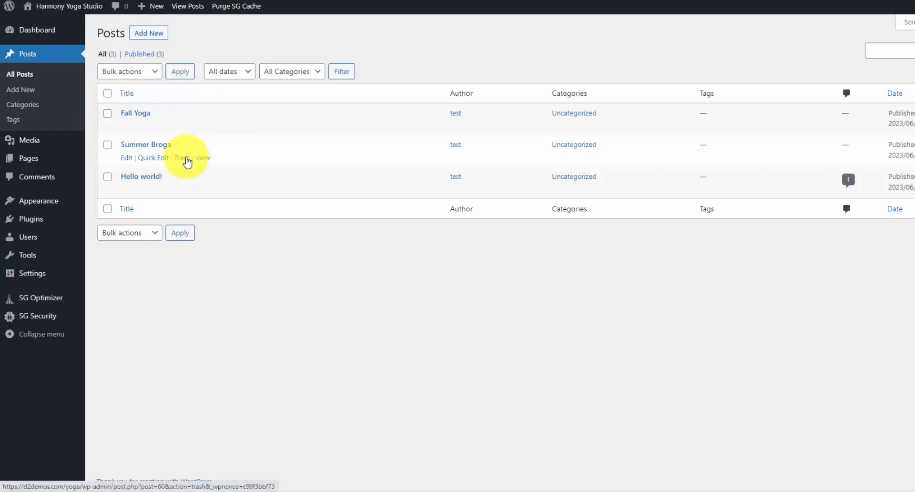
Open the Home template, which displays the latest posts, for editing in the site editor
{"action": "mouse_move", "coordinate": [57, 210]}
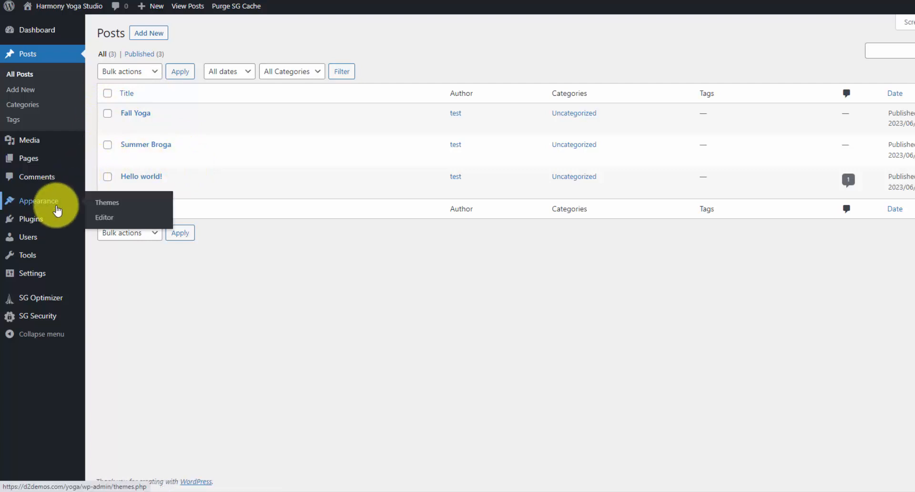
{"action": "left_click", "coordinate": [111, 221]}
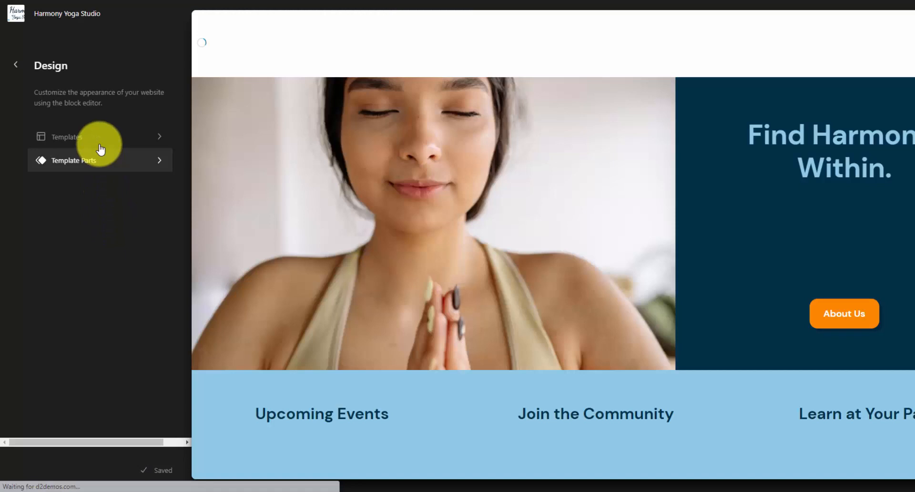
{"action": "left_click", "coordinate": [99, 144]}
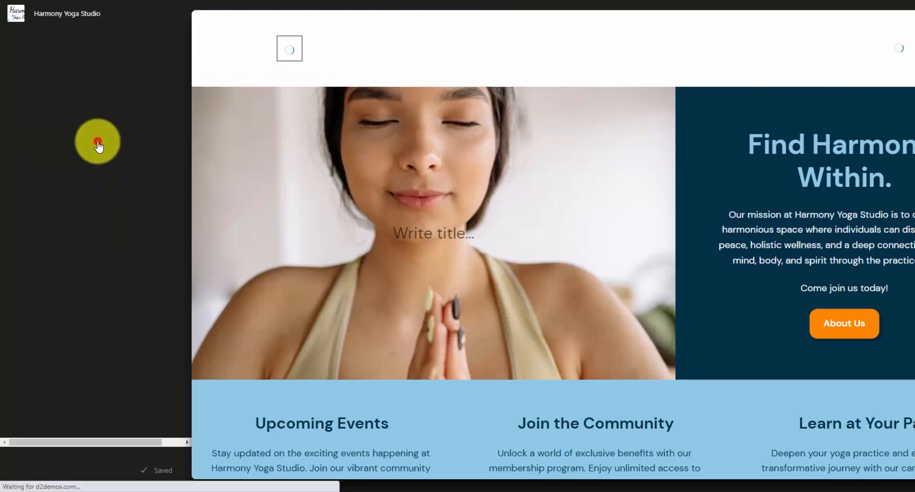
{"action": "left_click", "coordinate": [87, 235]}
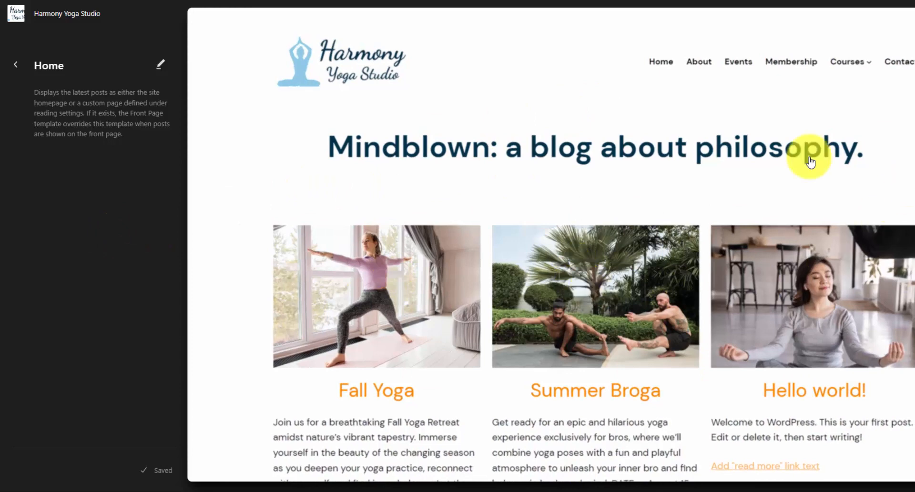
{"action": "left_click", "coordinate": [913, 160]}
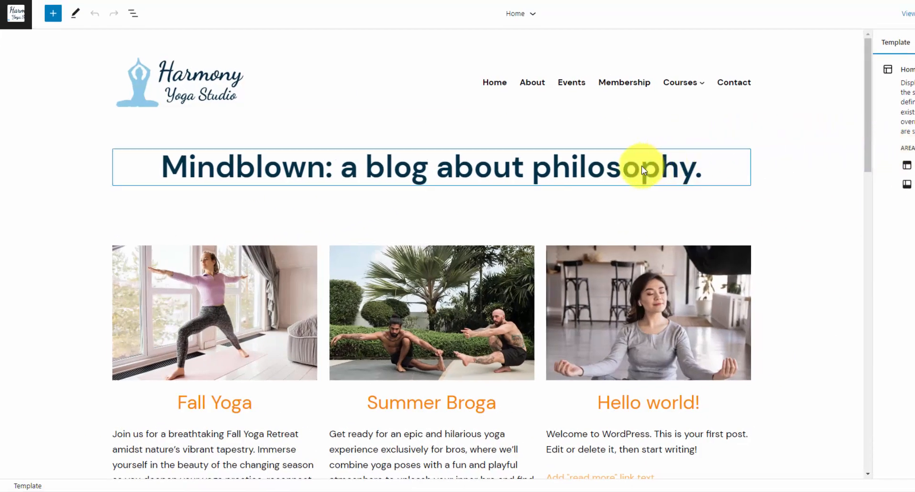
Replace the "Mindblown: a blog about philosophy." heading in the Home template with "Upcoming Events"
{"action": "left_click", "coordinate": [136, 13]}
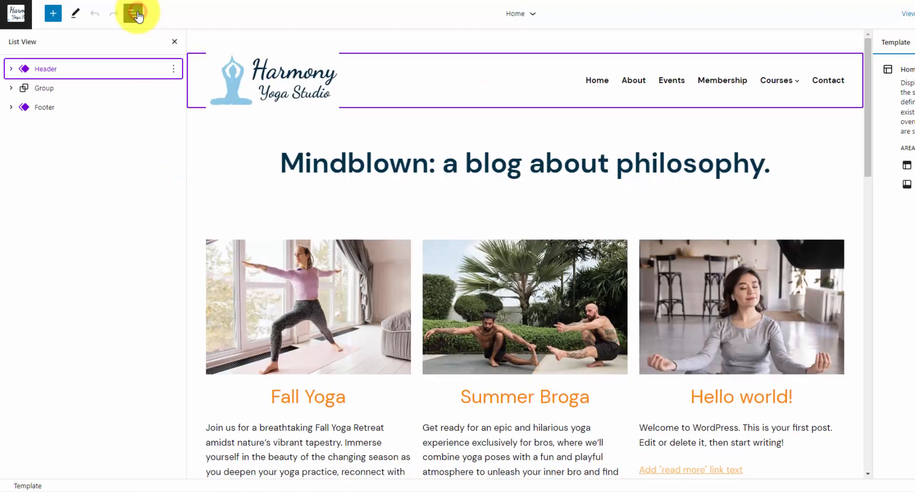
{"action": "left_click", "coordinate": [11, 87]}
{"action": "left_click", "coordinate": [113, 109]}
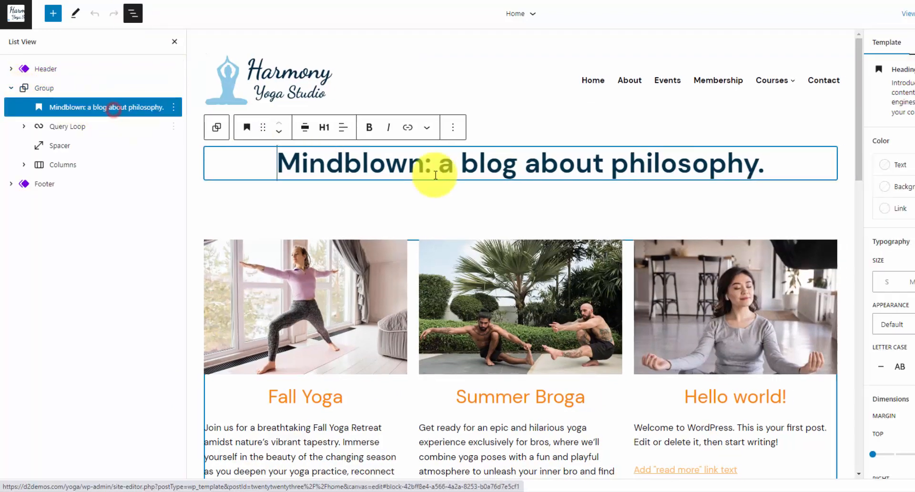
{"action": "triple_click", "coordinate": [457, 171]}
{"action": "type", "text": "Up"}
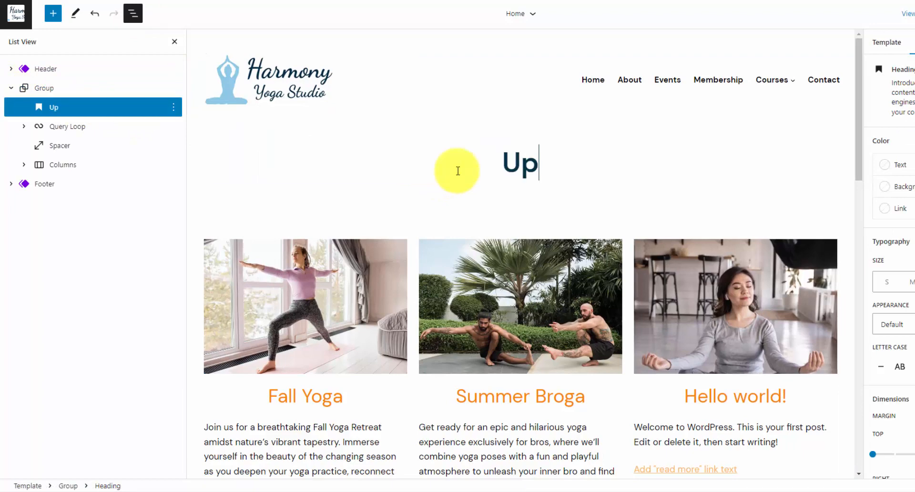
{"action": "type", "text": "coming Events"}
Set the top margin of the group holding the heading and posts to 1
{"action": "left_click", "coordinate": [117, 90]}
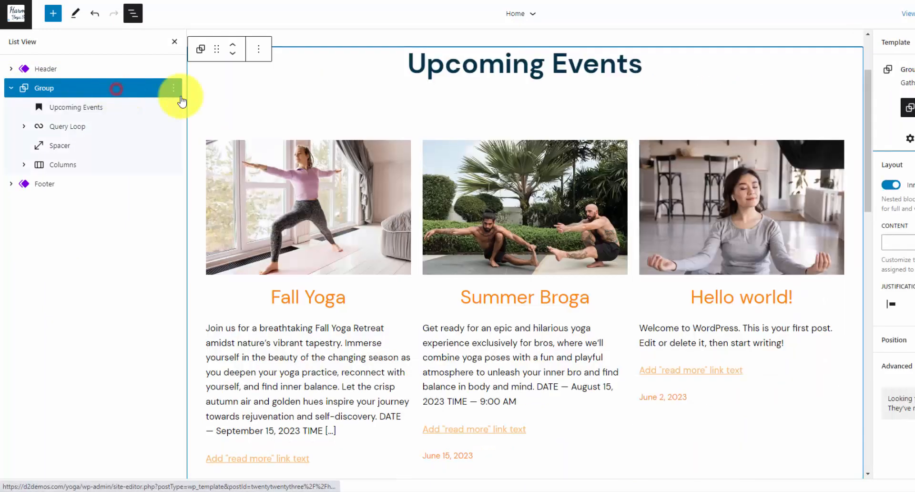
{"action": "scroll", "coordinate": [841, 188], "scroll_direction": "up", "scroll_amount": 2}
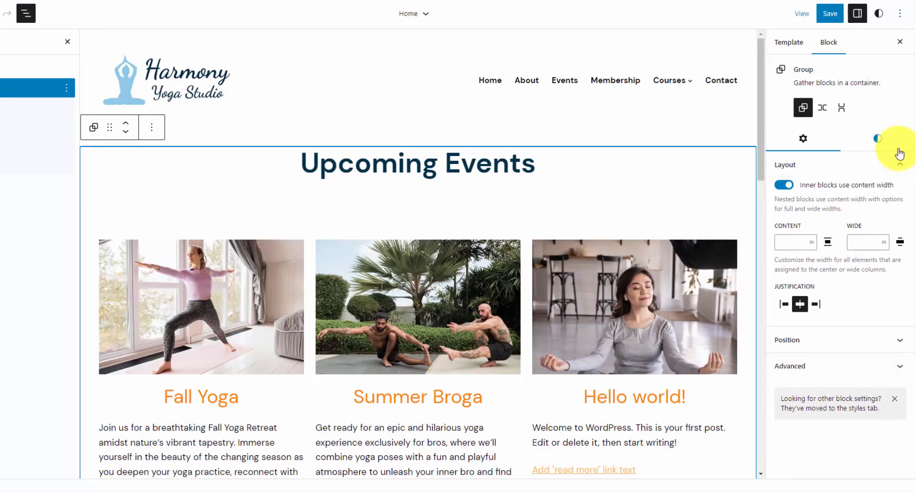
{"action": "left_click", "coordinate": [892, 147]}
{"action": "scroll", "coordinate": [884, 167], "scroll_direction": "down", "scroll_amount": 3}
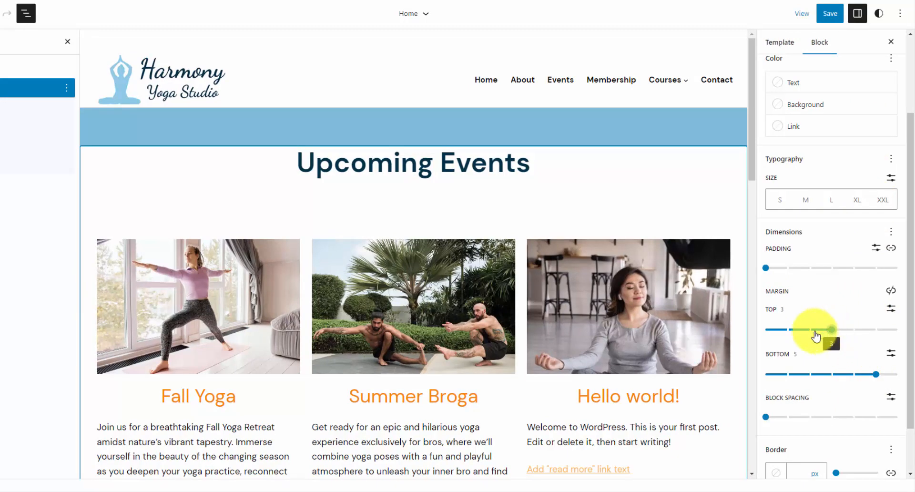
{"action": "mouse_move", "coordinate": [817, 336]}
{"action": "left_mouse_down"}
{"action": "mouse_move", "coordinate": [736, 328]}
{"action": "mouse_move", "coordinate": [799, 334]}
{"action": "left_mouse_up"}
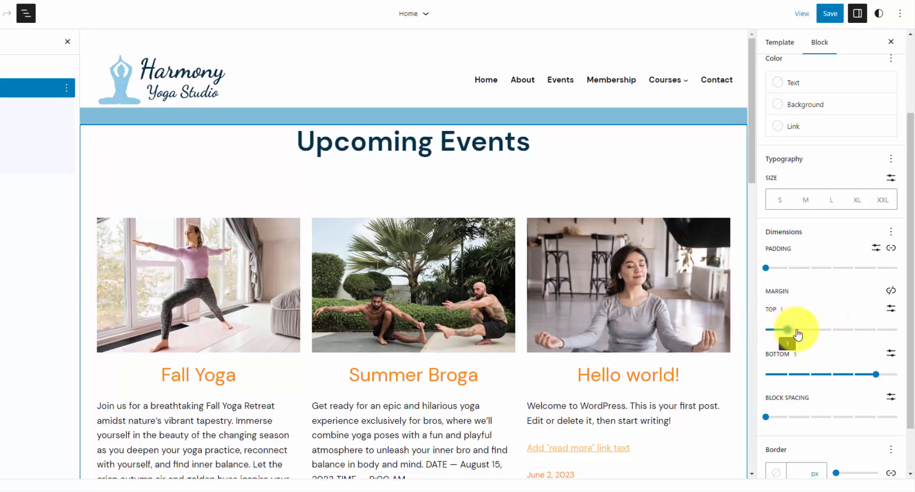
Remove the opening and closing paragraph tags around the map iframe in the footer's Custom HTML block
{"action": "scroll", "coordinate": [605, 214], "scroll_direction": "down", "scroll_amount": 10}
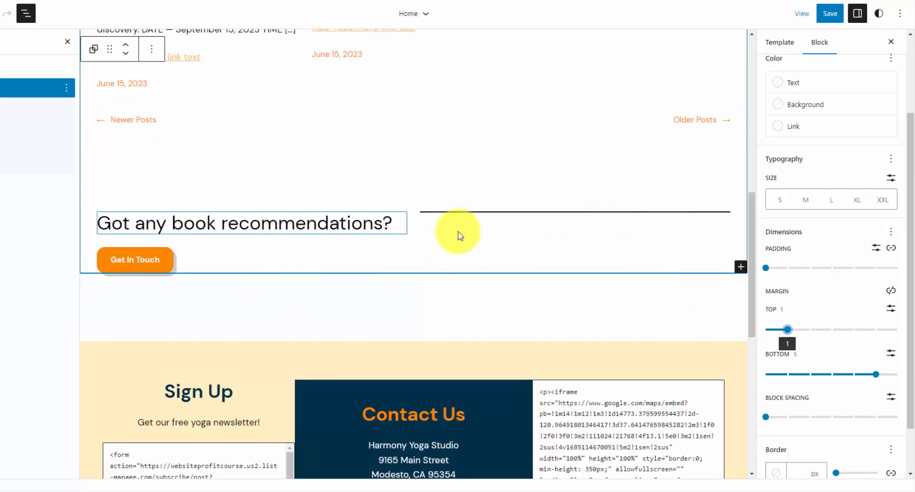
{"action": "left_click_drag", "start_coordinate": [779, 365], "coordinate": [840, 378]}
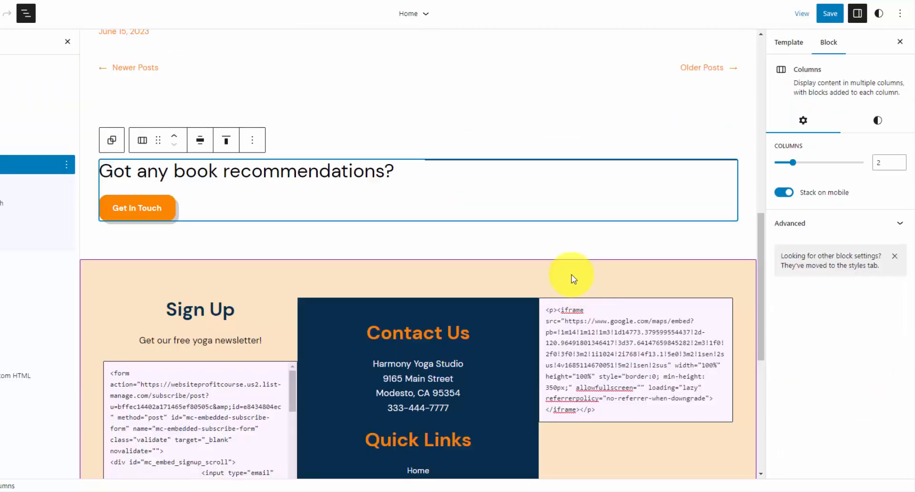
{"action": "left_click", "coordinate": [582, 313]}
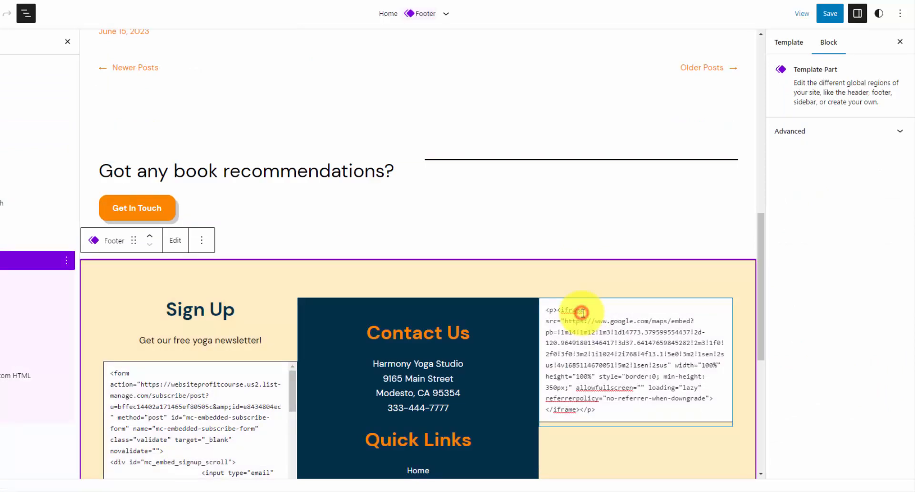
{"action": "left_click", "coordinate": [557, 308]}
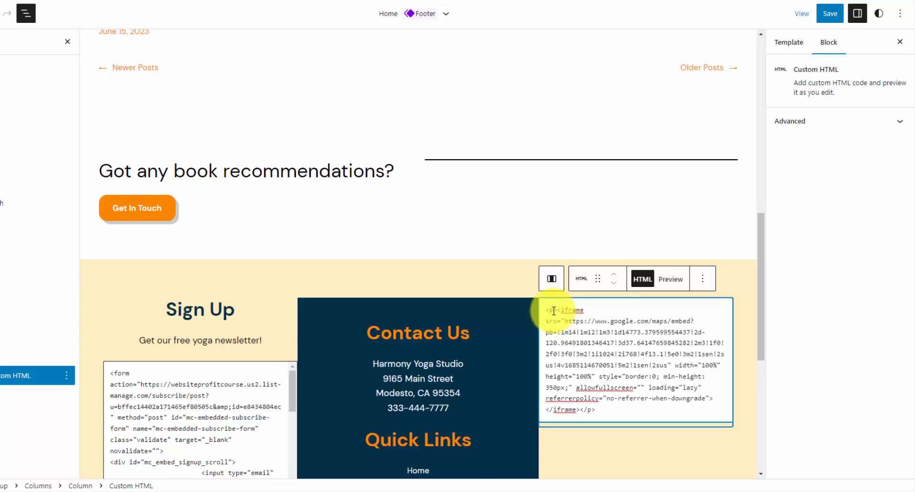
{"action": "left_click", "coordinate": [552, 311]}
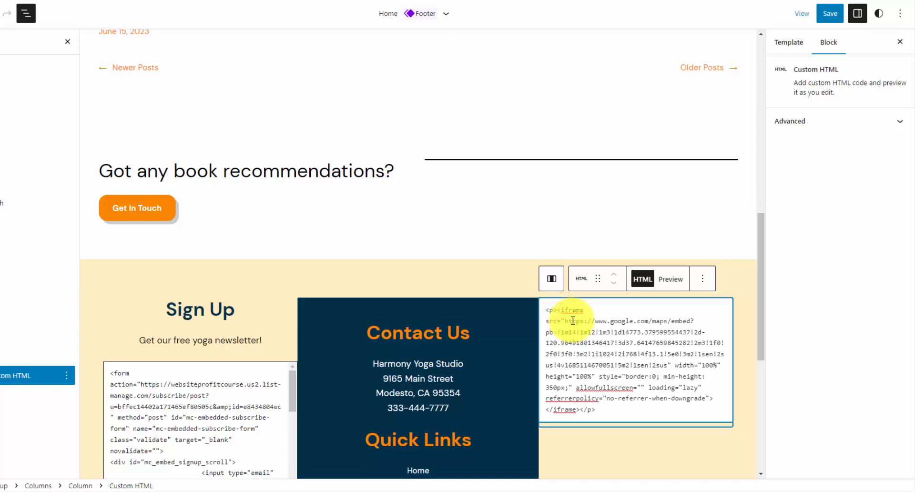
{"action": "scroll", "coordinate": [571, 319], "scroll_direction": "up", "scroll_amount": 1}
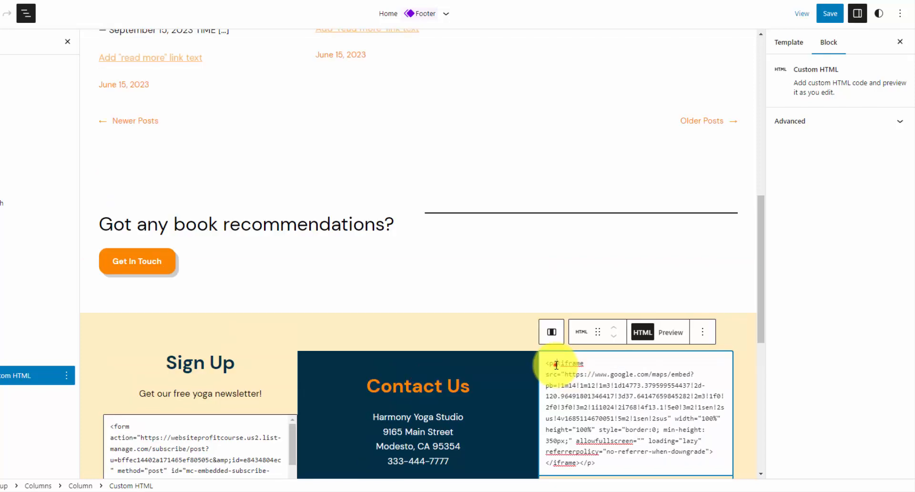
{"action": "left_click_drag", "start_coordinate": [557, 364], "coordinate": [536, 369]}
{"action": "key", "text": "BackSpace"}
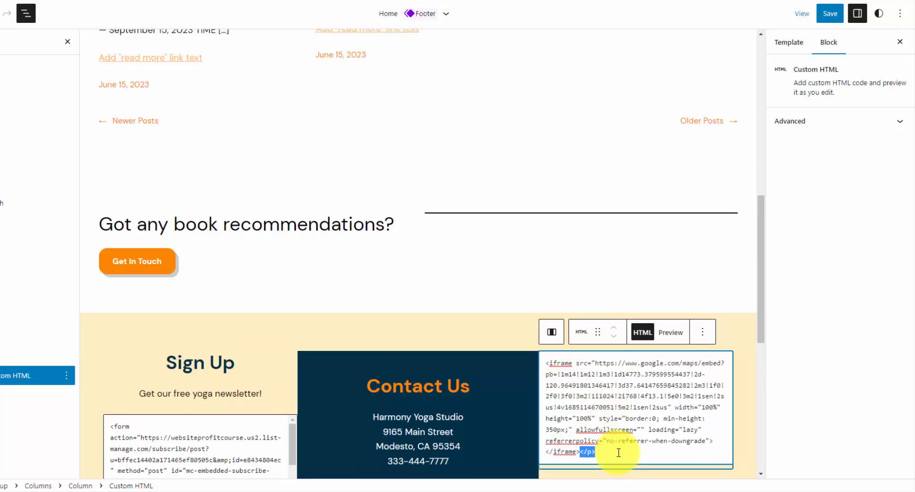
{"action": "key", "text": "BackSpace"}
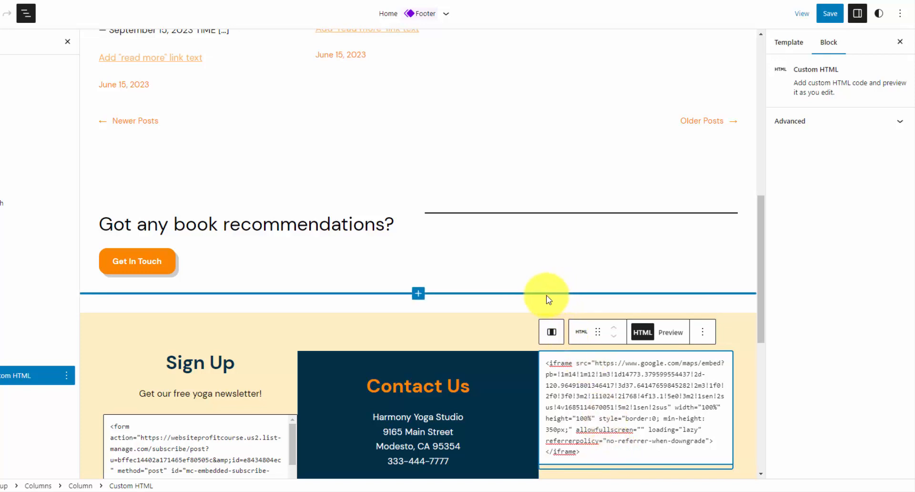
Set the bottom margin of the "Upcoming Events" heading to 2
{"action": "scroll", "coordinate": [514, 311], "scroll_direction": "up", "scroll_amount": 2}
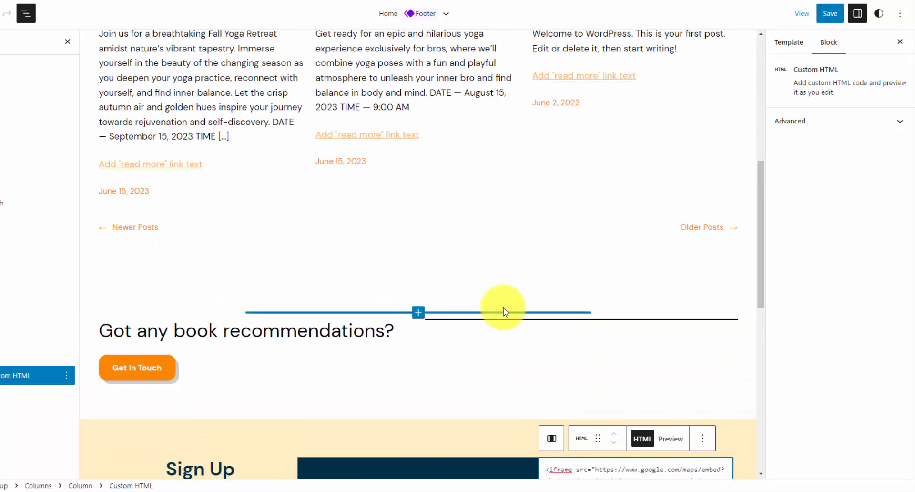
{"action": "scroll", "coordinate": [520, 267], "scroll_direction": "up", "scroll_amount": 3}
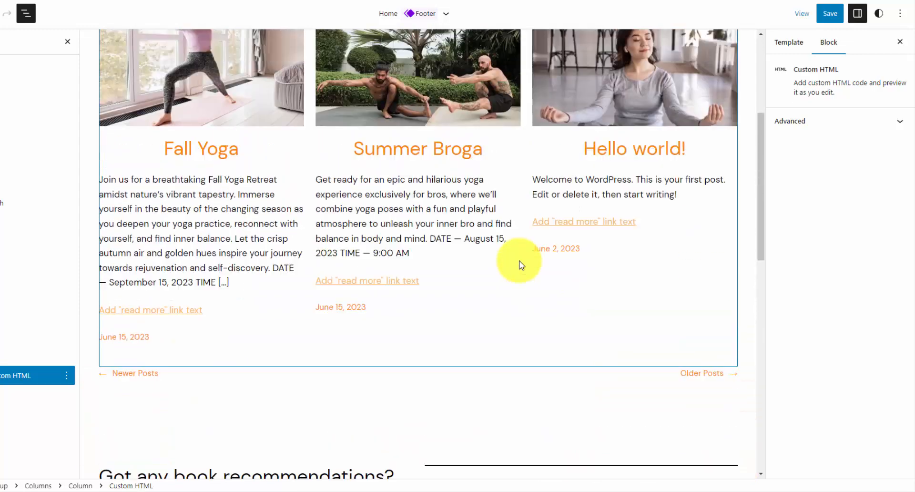
{"action": "scroll", "coordinate": [520, 265], "scroll_direction": "up", "scroll_amount": 3}
{"action": "scroll", "coordinate": [517, 264], "scroll_direction": "up", "scroll_amount": 3}
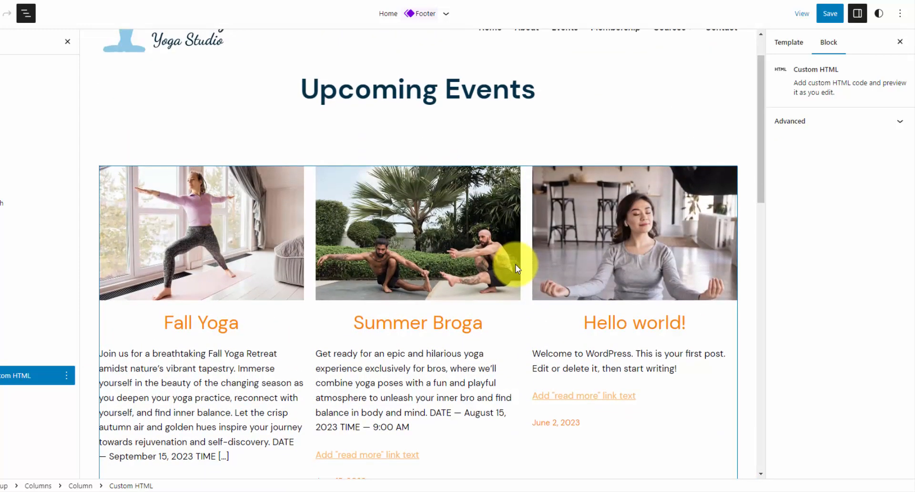
{"action": "left_click", "coordinate": [563, 145]}
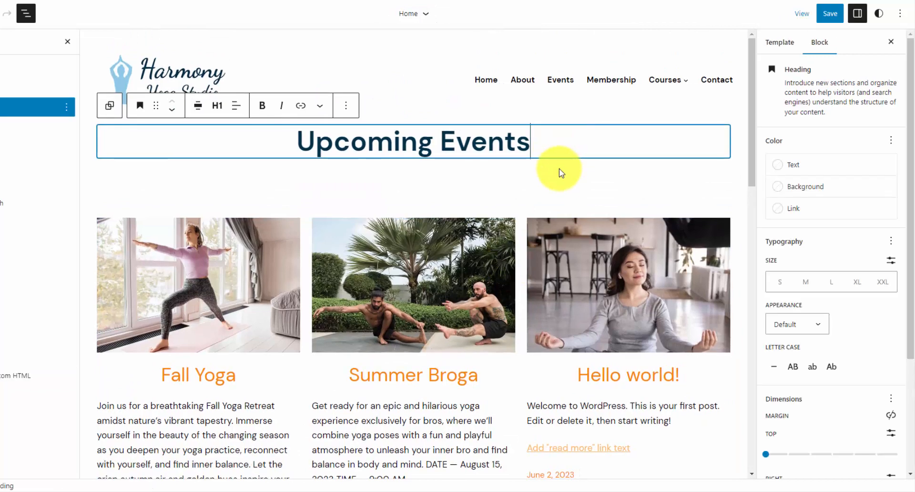
{"action": "left_click", "coordinate": [558, 176]}
{"action": "scroll", "coordinate": [410, 186], "scroll_direction": "up", "scroll_amount": 2}
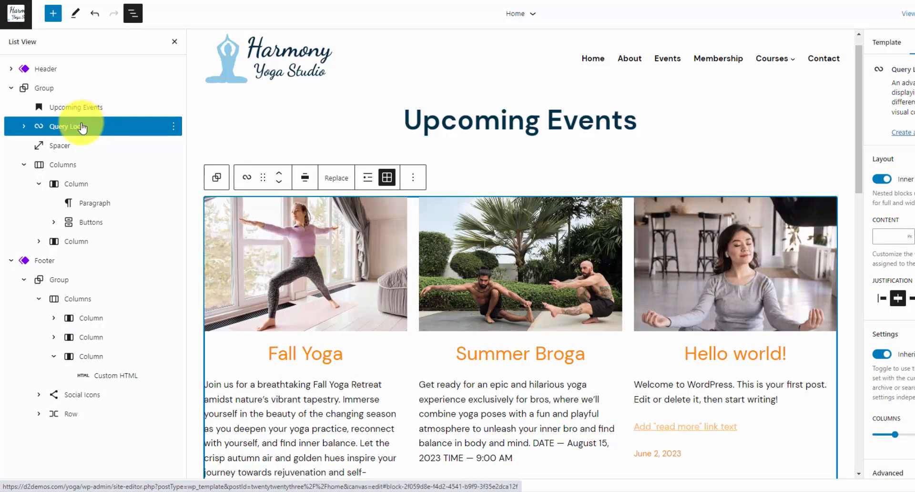
{"action": "left_click", "coordinate": [93, 107]}
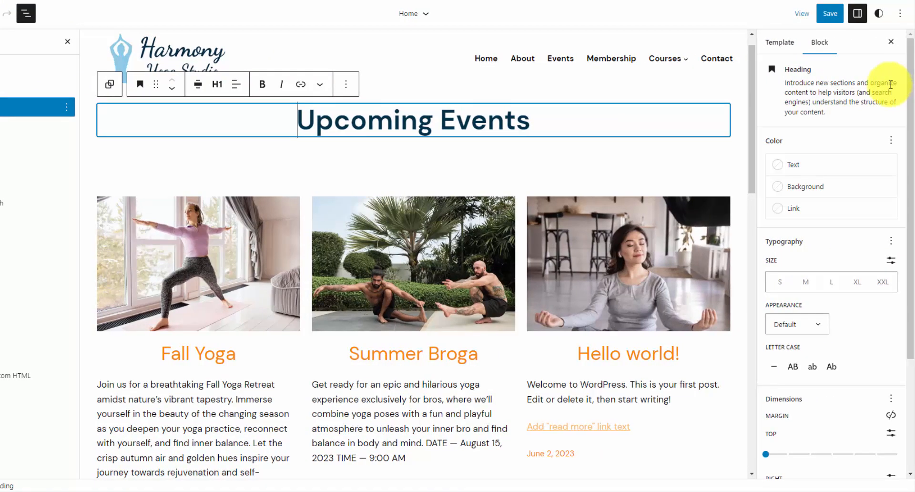
{"action": "scroll", "coordinate": [815, 337], "scroll_direction": "down", "scroll_amount": 3}
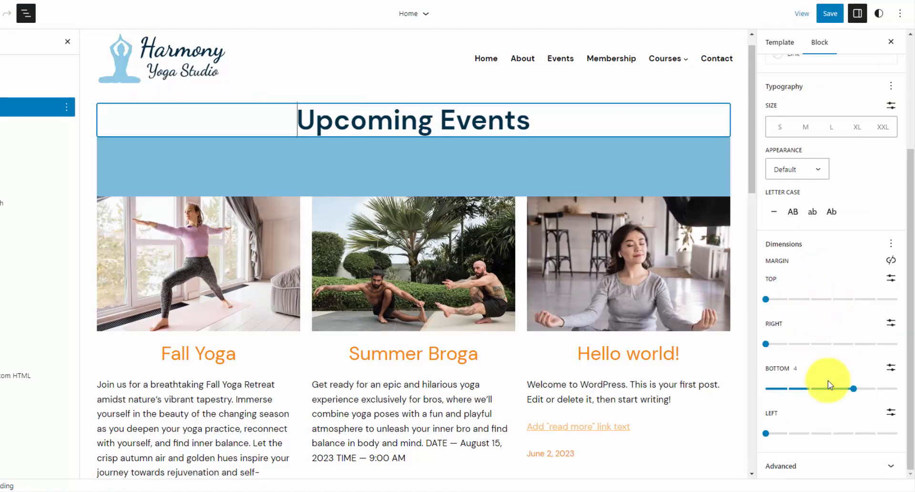
{"action": "left_click_drag", "start_coordinate": [854, 389], "coordinate": [822, 391]}
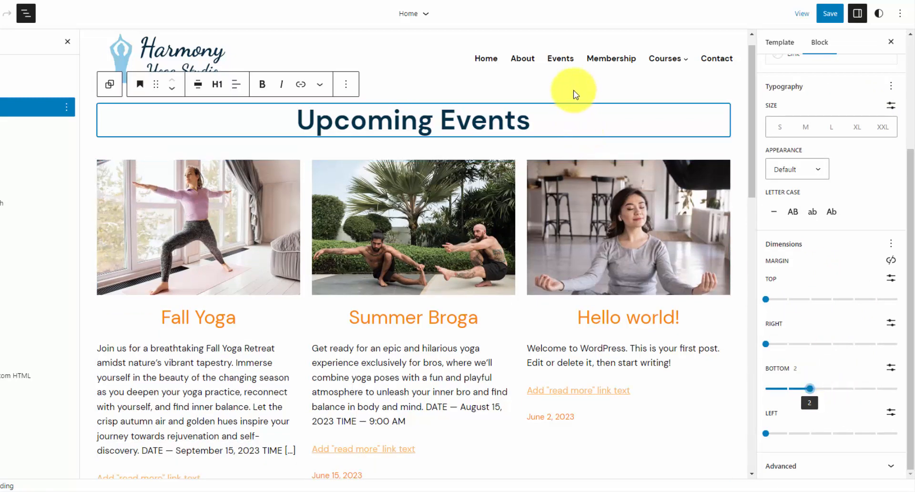
Center the text of the post excerpts in the query loop's post template
{"action": "left_click", "coordinate": [168, 209]}
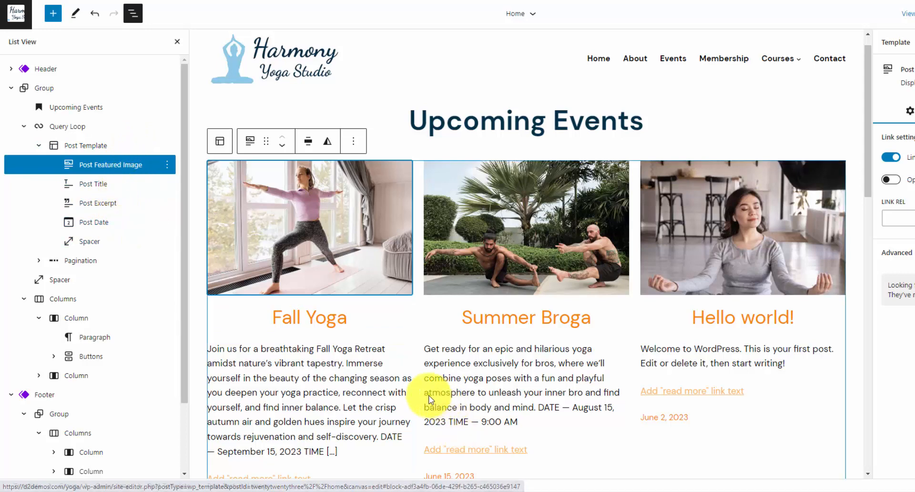
{"action": "scroll", "coordinate": [415, 386], "scroll_direction": "down", "scroll_amount": 3}
{"action": "left_click", "coordinate": [353, 245]}
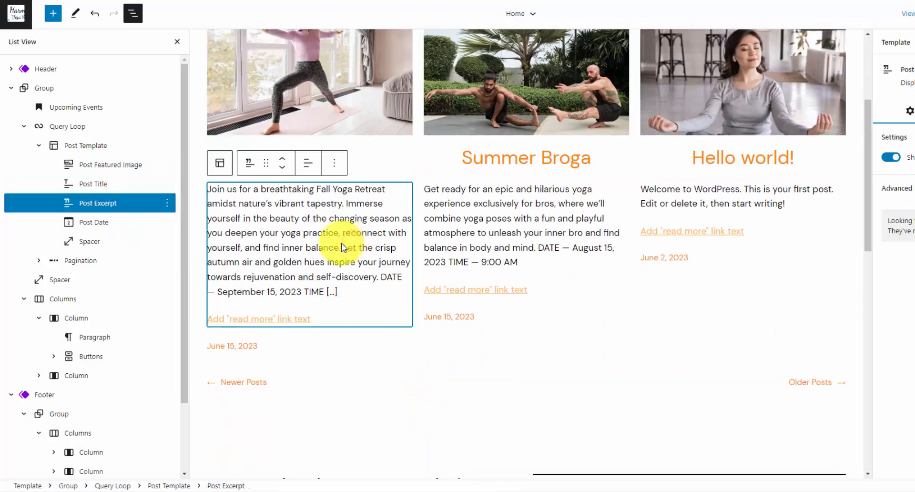
{"action": "left_click", "coordinate": [310, 164]}
{"action": "left_click", "coordinate": [339, 217]}
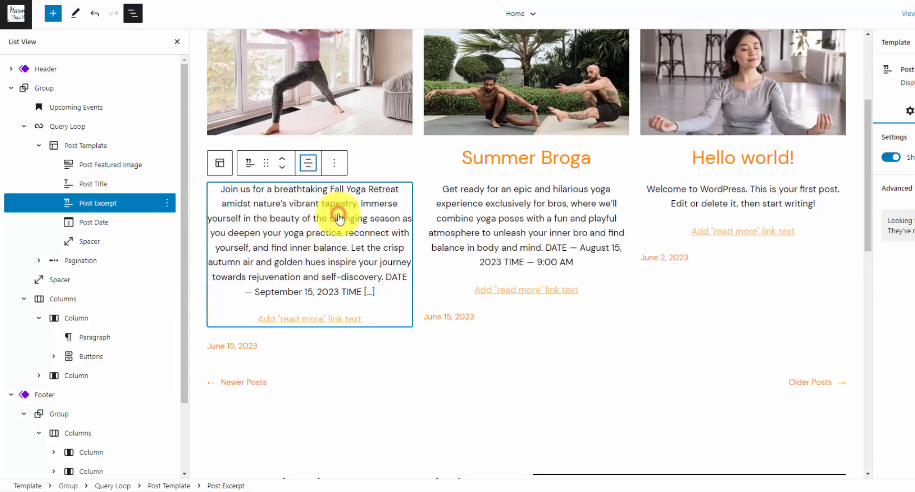
Turn off the post date's link to the post and center the date under each excerpt
{"action": "left_click", "coordinate": [280, 347]}
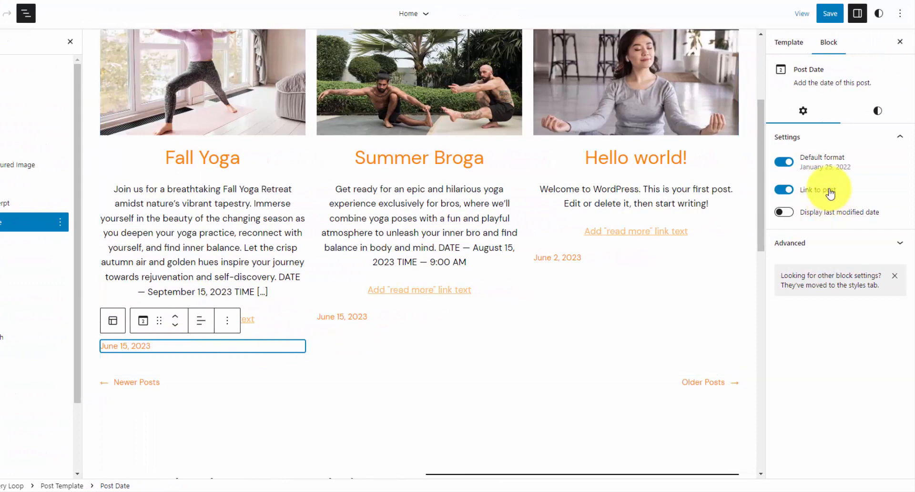
{"action": "left_click", "coordinate": [790, 191]}
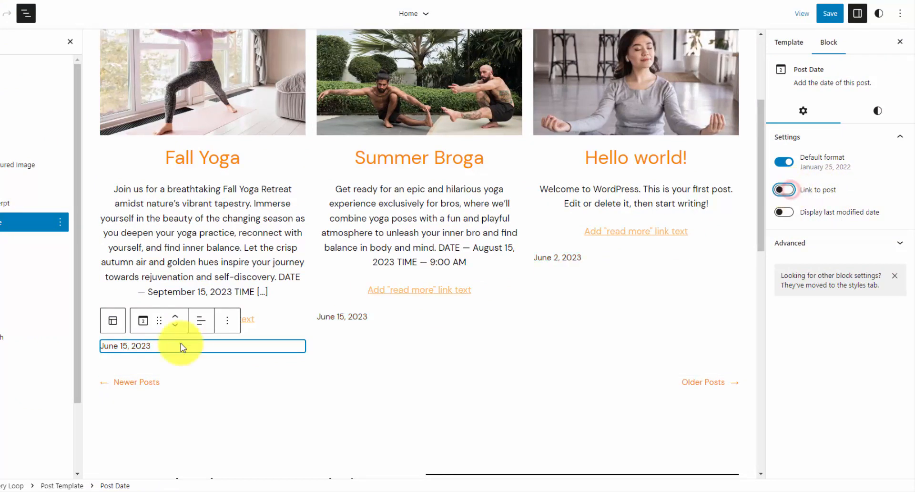
{"action": "left_click", "coordinate": [200, 321]}
{"action": "left_click", "coordinate": [220, 375]}
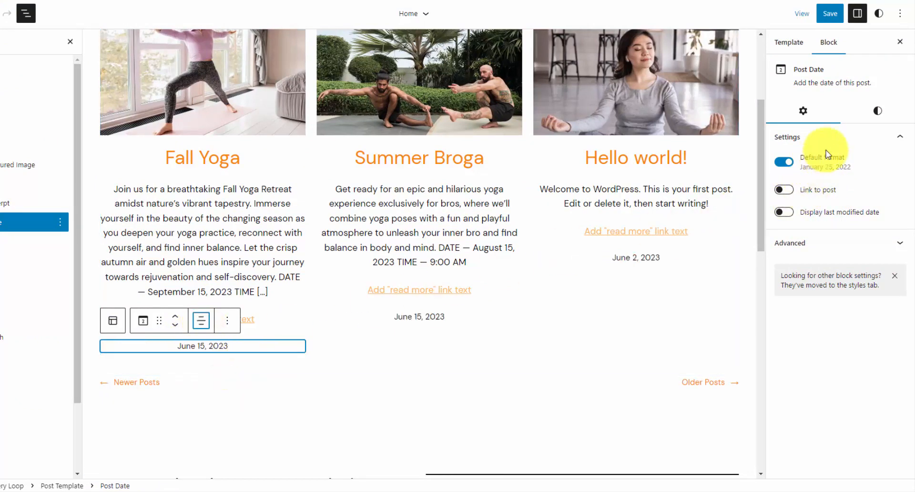
Set the post date's text color to the dark navy theme color and its font appearance to Bold
{"action": "left_click", "coordinate": [878, 110]}
{"action": "left_click", "coordinate": [782, 160]}
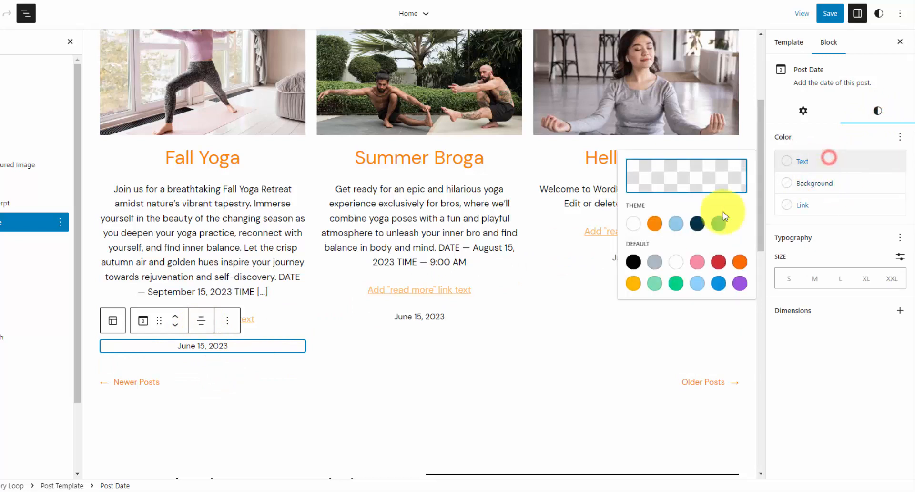
{"action": "left_click", "coordinate": [697, 224]}
{"action": "left_click", "coordinate": [900, 238]}
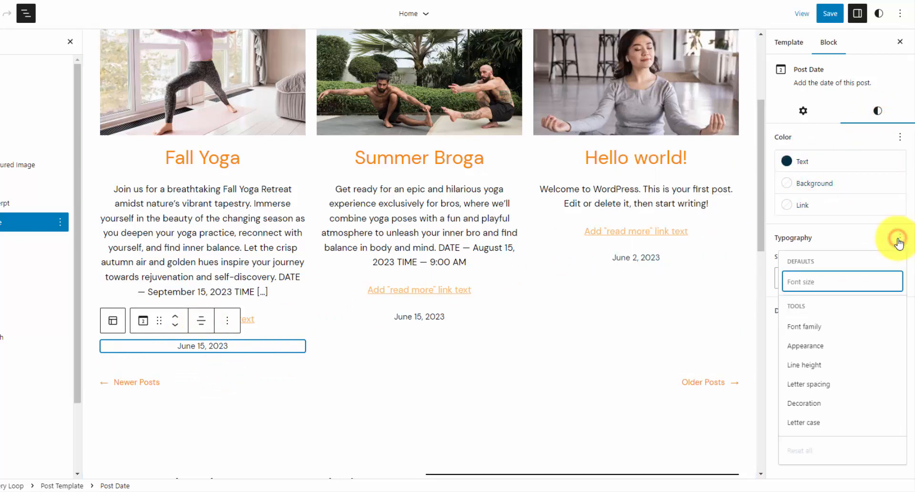
{"action": "left_click", "coordinate": [805, 345]}
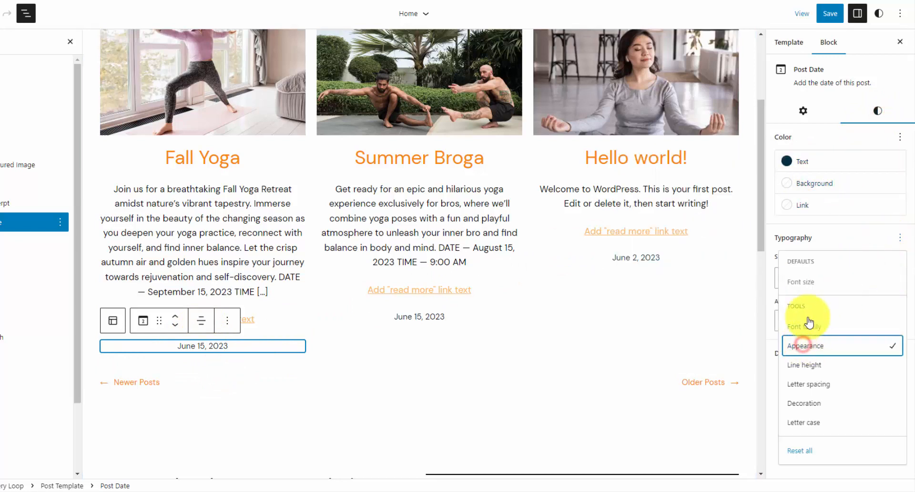
{"action": "left_click", "coordinate": [778, 317]}
{"action": "scroll", "coordinate": [789, 363], "scroll_direction": "down", "scroll_amount": 2}
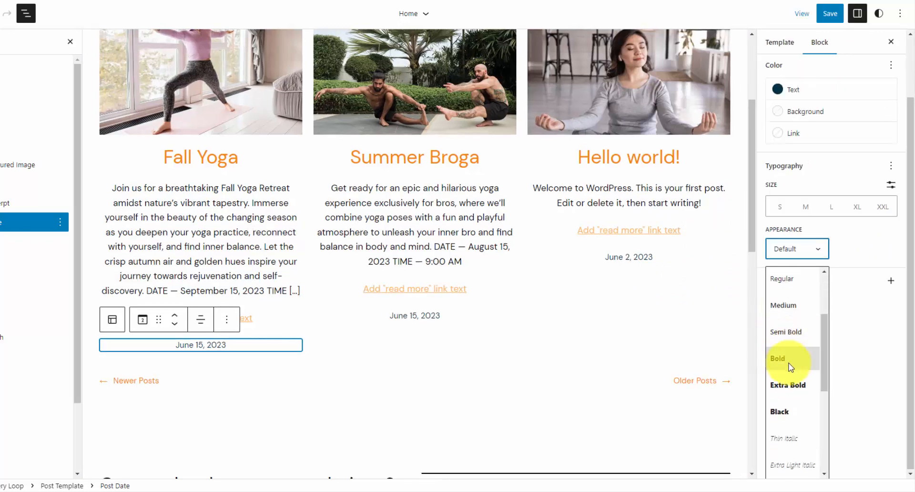
{"action": "left_click", "coordinate": [790, 363]}
Remove the "Got any book recommendations?" Columns block and the Spacer block above the footer
{"action": "scroll", "coordinate": [270, 184], "scroll_direction": "down", "scroll_amount": 5}
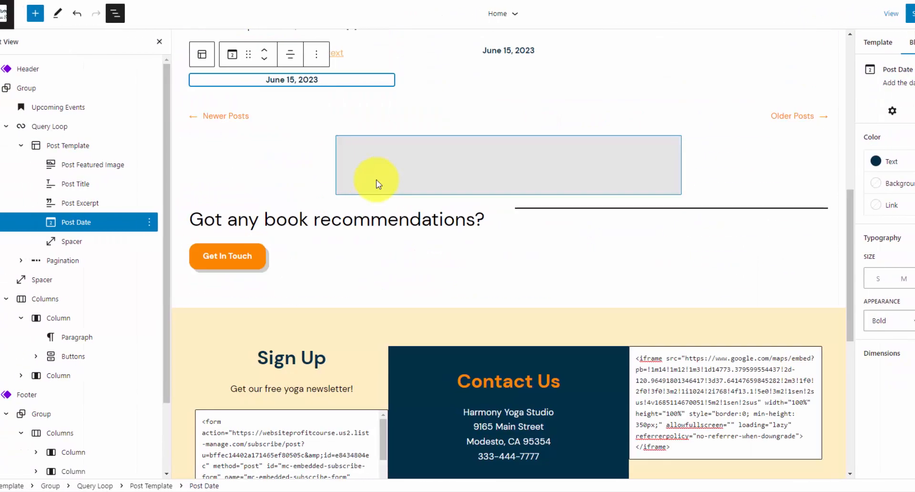
{"action": "left_click", "coordinate": [56, 299]}
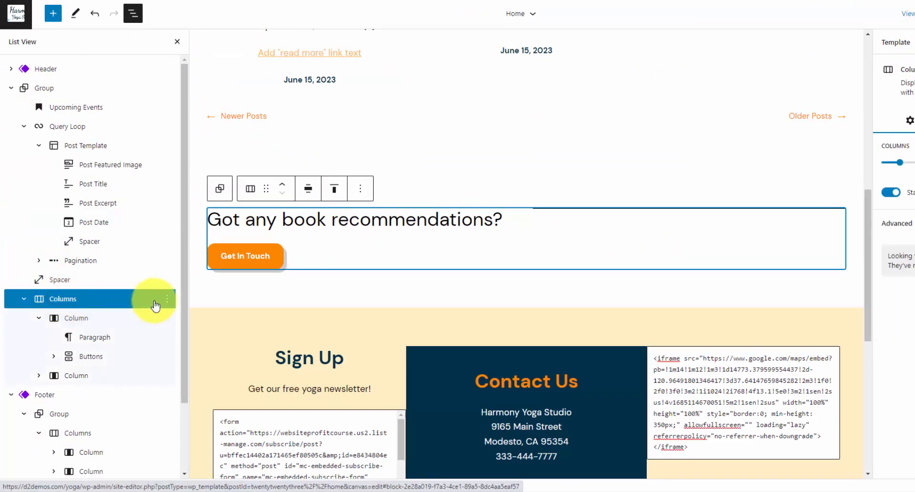
{"action": "left_click", "coordinate": [167, 299]}
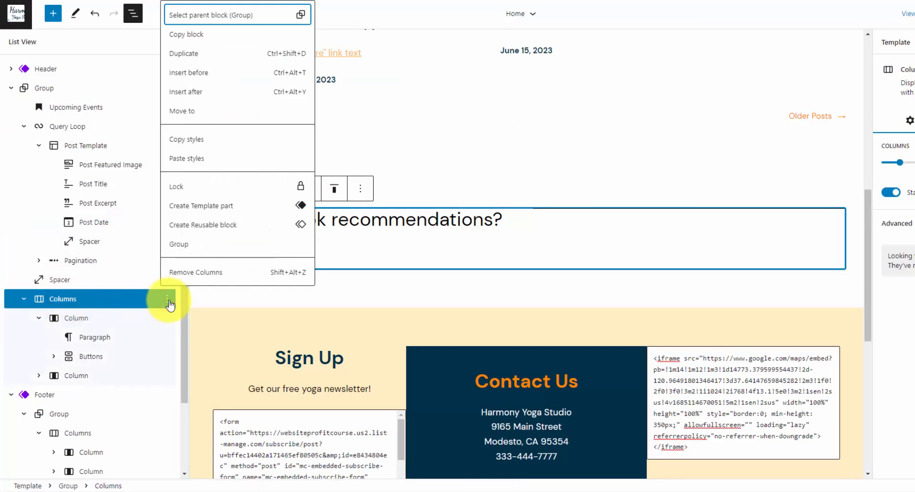
{"action": "left_click", "coordinate": [200, 272]}
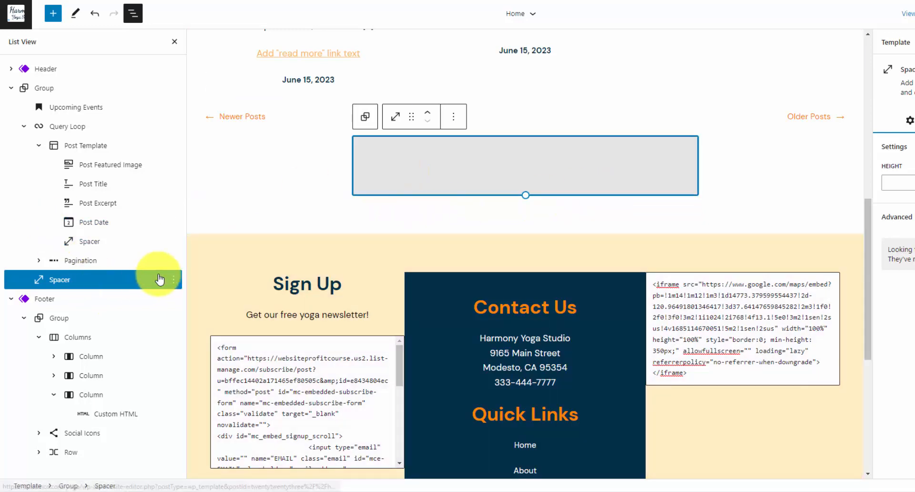
{"action": "left_click", "coordinate": [173, 279]}
{"action": "scroll", "coordinate": [215, 258], "scroll_direction": "down", "scroll_amount": 2}
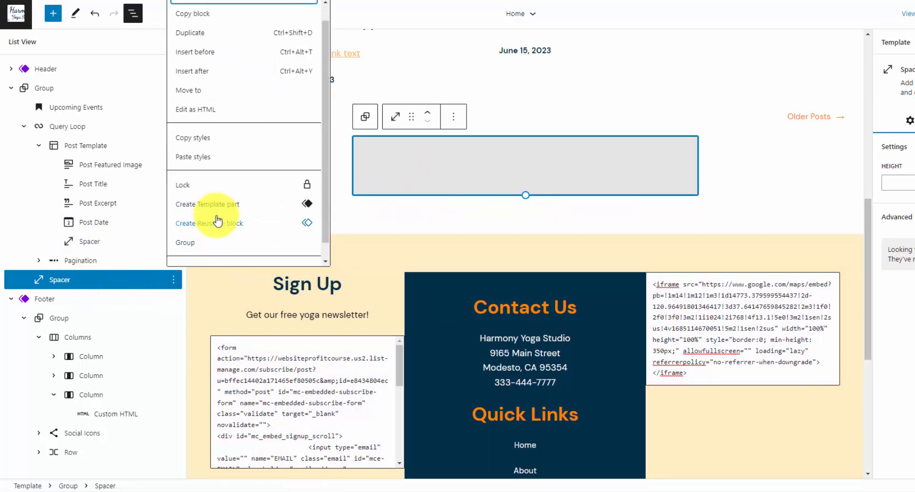
{"action": "left_click", "coordinate": [215, 250]}
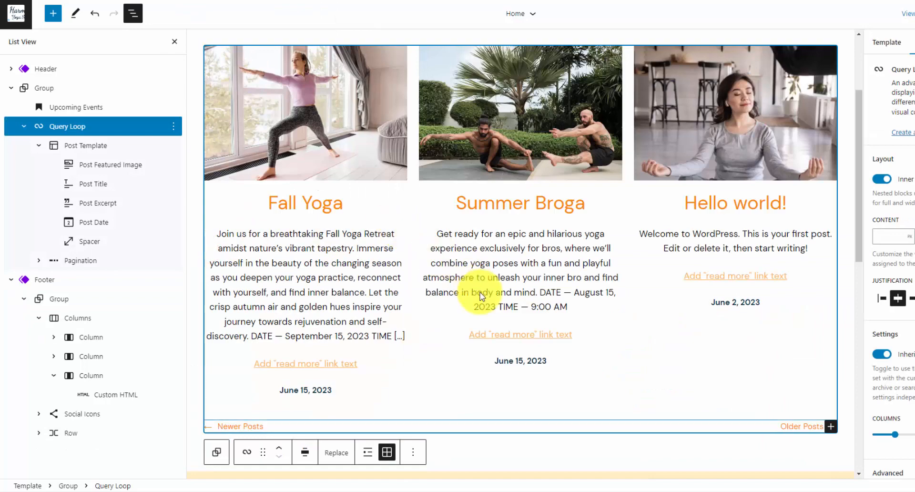
Review the finished Upcoming Events layout and save the changes to the Home template and the Footer template part
{"action": "scroll", "coordinate": [721, 265], "scroll_direction": "down", "scroll_amount": 2}
{"action": "scroll", "coordinate": [711, 295], "scroll_direction": "up", "scroll_amount": 5}
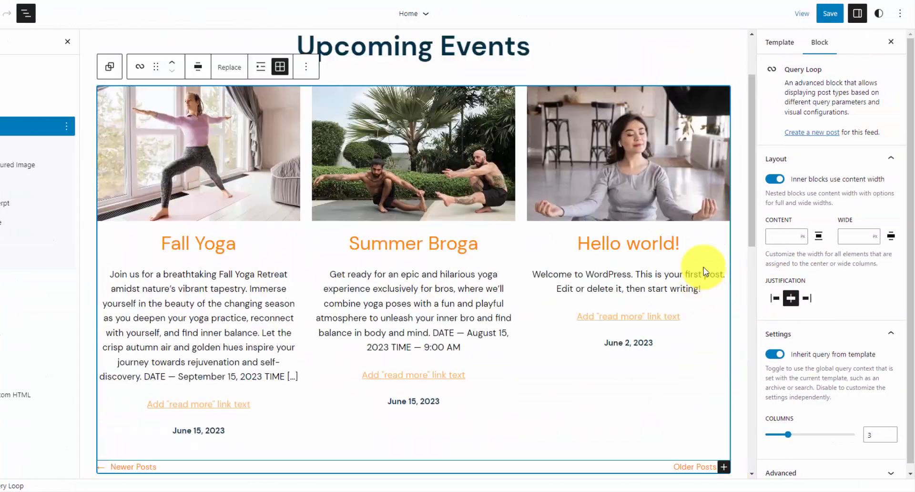
{"action": "left_click", "coordinate": [837, 14]}
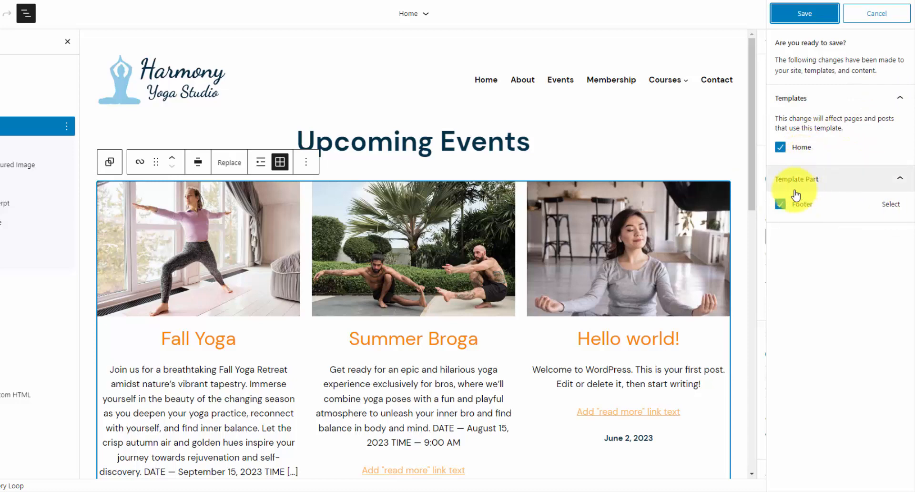
{"action": "left_click", "coordinate": [827, 15]}
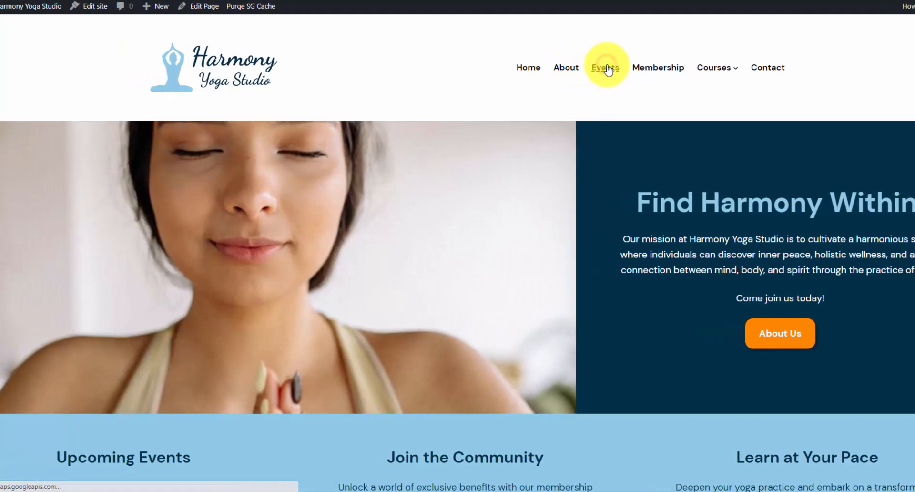
View the live Events page, then open the Fall Yoga post and look through its layout
{"action": "left_click", "coordinate": [562, 68]}
{"action": "scroll", "coordinate": [760, 221], "scroll_direction": "down", "scroll_amount": 3}
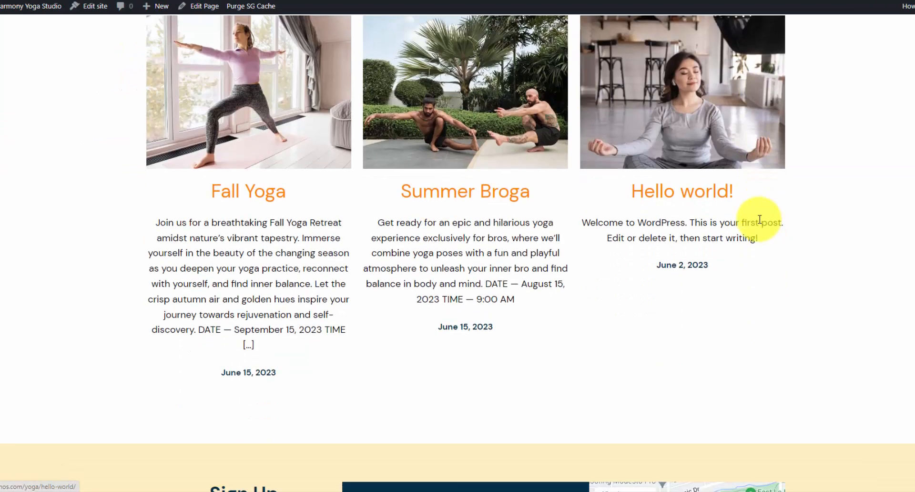
{"action": "scroll", "coordinate": [759, 215], "scroll_direction": "up", "scroll_amount": 3}
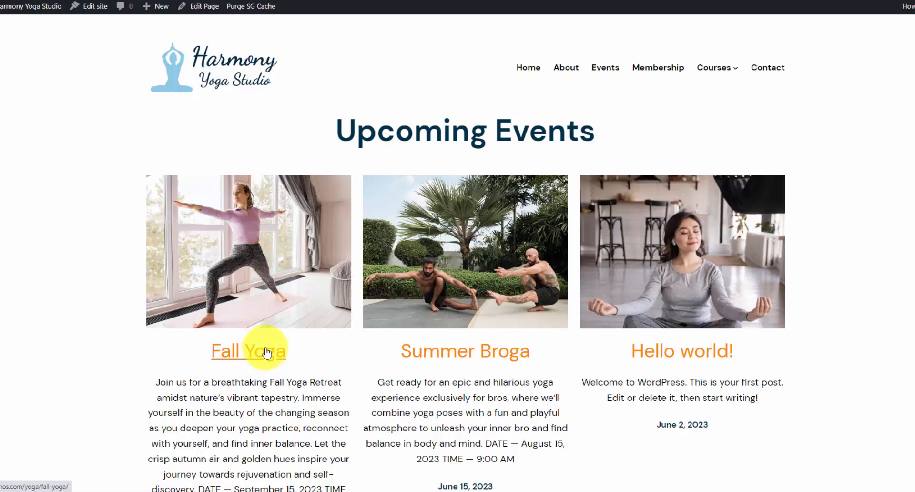
{"action": "scroll", "coordinate": [266, 353], "scroll_direction": "down", "scroll_amount": 2}
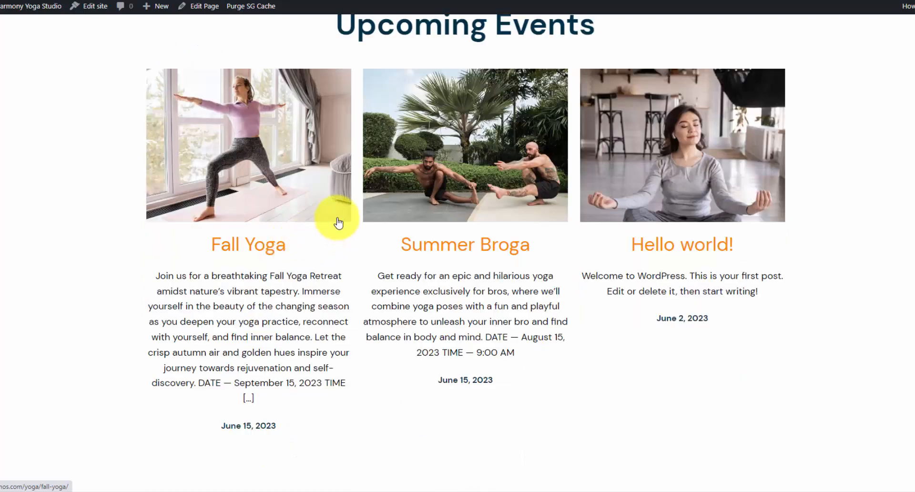
{"action": "left_click", "coordinate": [268, 249]}
{"action": "scroll", "coordinate": [449, 262], "scroll_direction": "down", "scroll_amount": 5}
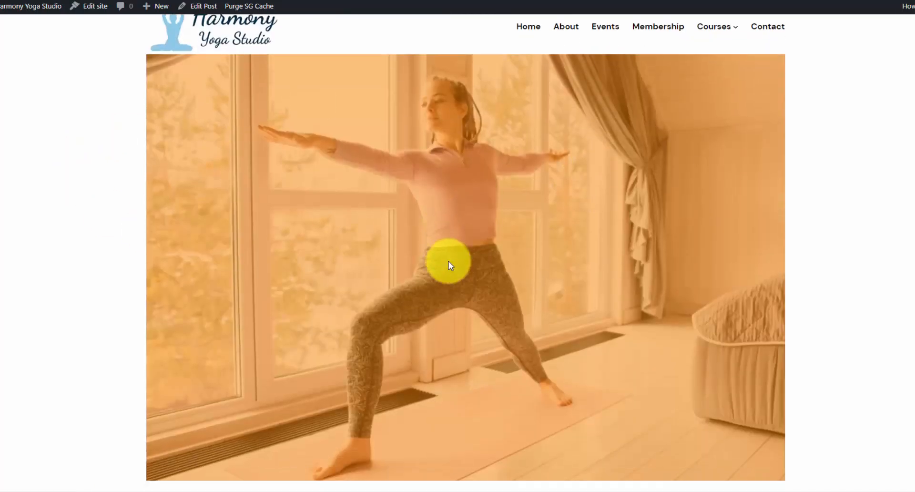
{"action": "scroll", "coordinate": [453, 239], "scroll_direction": "down", "scroll_amount": 3}
{"action": "scroll", "coordinate": [525, 286], "scroll_direction": "down", "scroll_amount": 4}
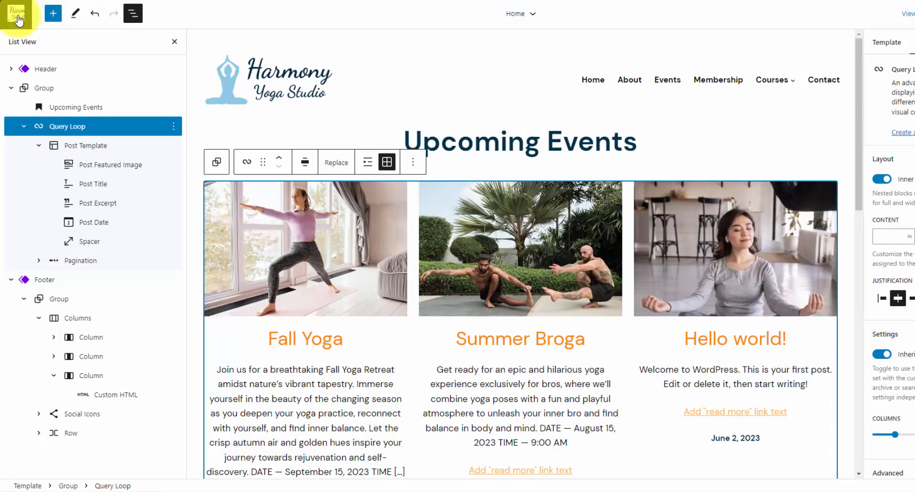
Open the Single template for editing in the site editor and show its block list
{"action": "left_click", "coordinate": [17, 16]}
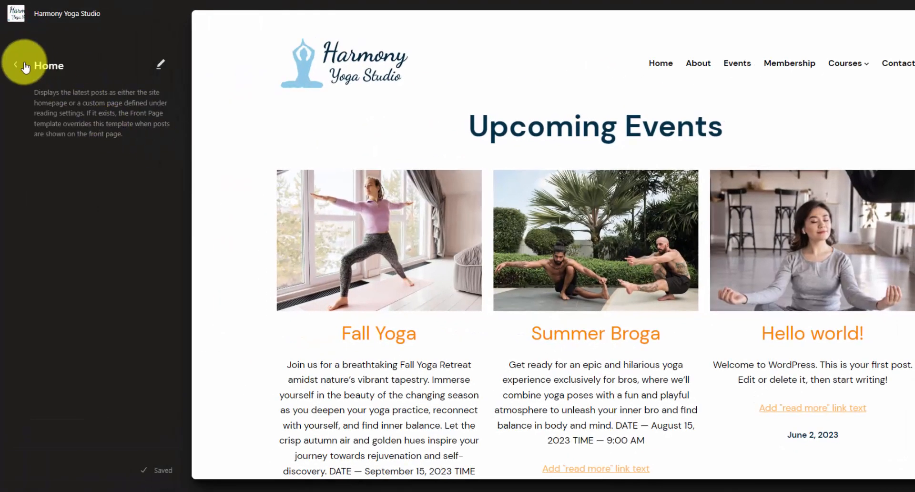
{"action": "left_click", "coordinate": [16, 64]}
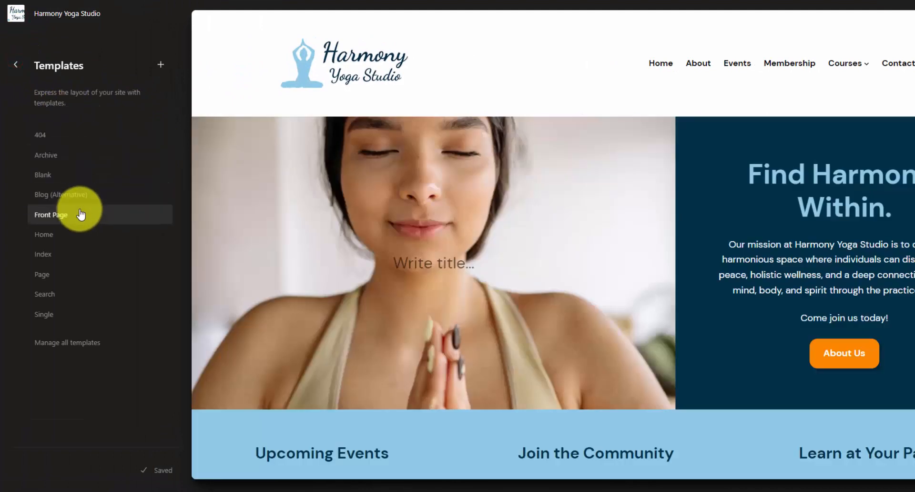
{"action": "left_click", "coordinate": [66, 315]}
{"action": "left_click", "coordinate": [650, 193]}
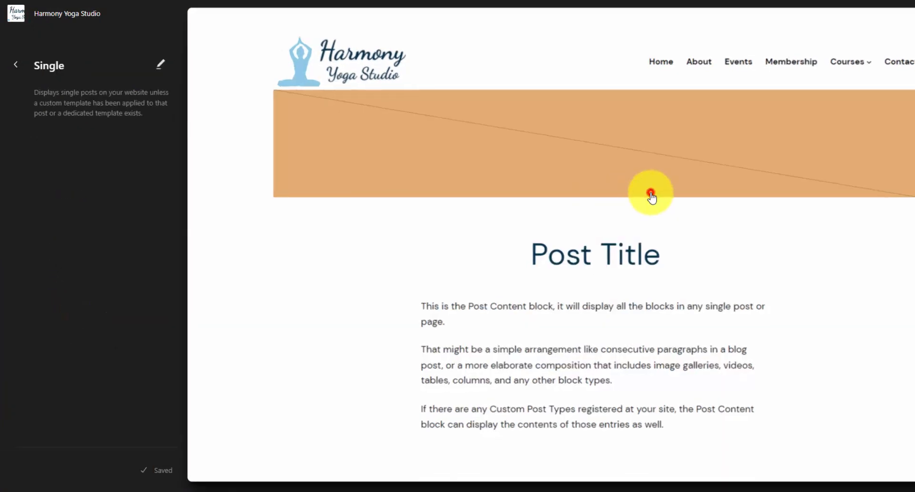
{"action": "left_click", "coordinate": [176, 140]}
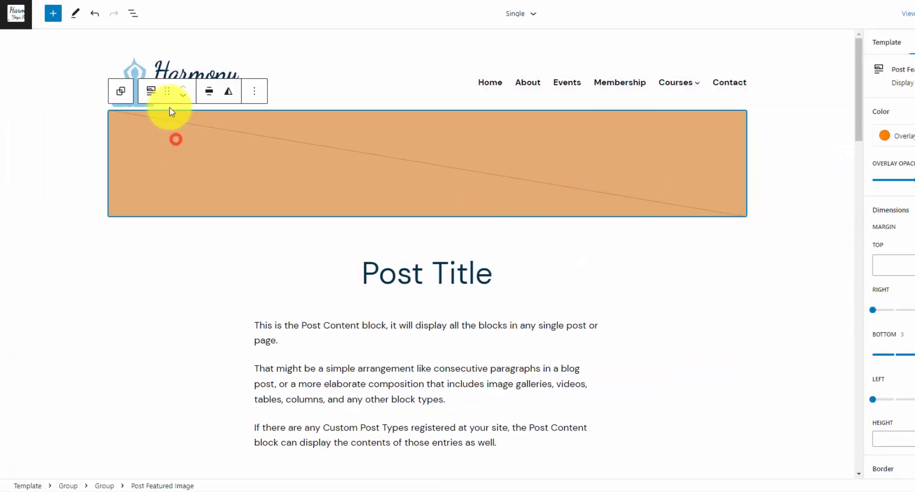
{"action": "left_click", "coordinate": [133, 14]}
Set the alignment of the Single template's featured image to None (max 650px wide)
{"action": "left_click", "coordinate": [399, 138]}
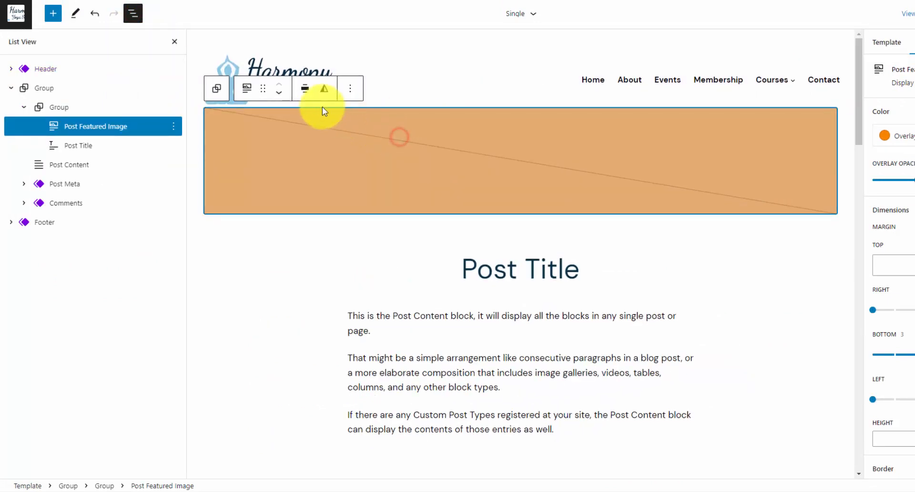
{"action": "left_click", "coordinate": [305, 88]}
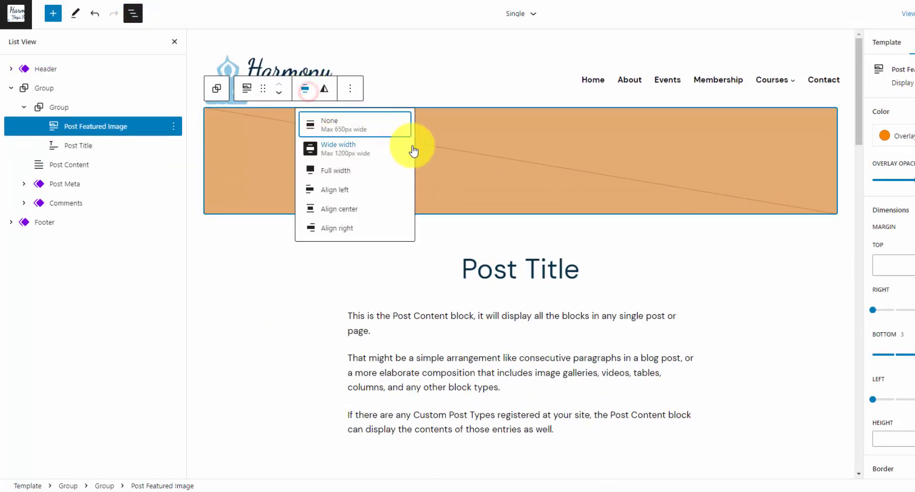
{"action": "left_click", "coordinate": [379, 129]}
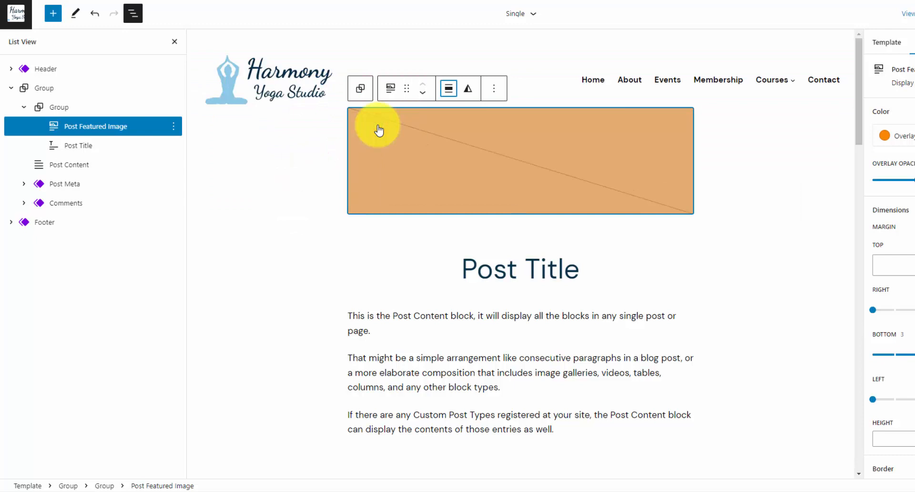
Check the outer group's spacing settings and set the featured image's top margin to 0 on the preset scale
{"action": "left_click", "coordinate": [82, 88]}
{"action": "scroll", "coordinate": [300, 171], "scroll_direction": "up", "scroll_amount": 2}
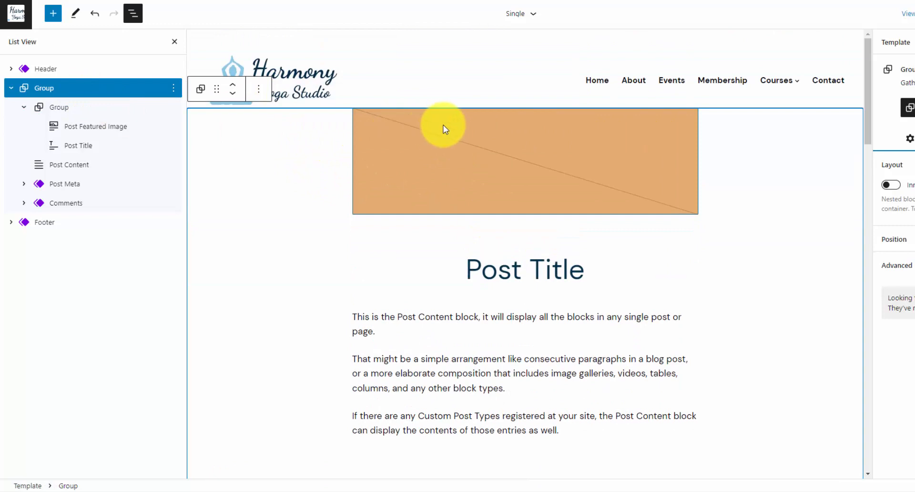
{"action": "left_click", "coordinate": [865, 139]}
{"action": "scroll", "coordinate": [834, 306], "scroll_direction": "down", "scroll_amount": 3}
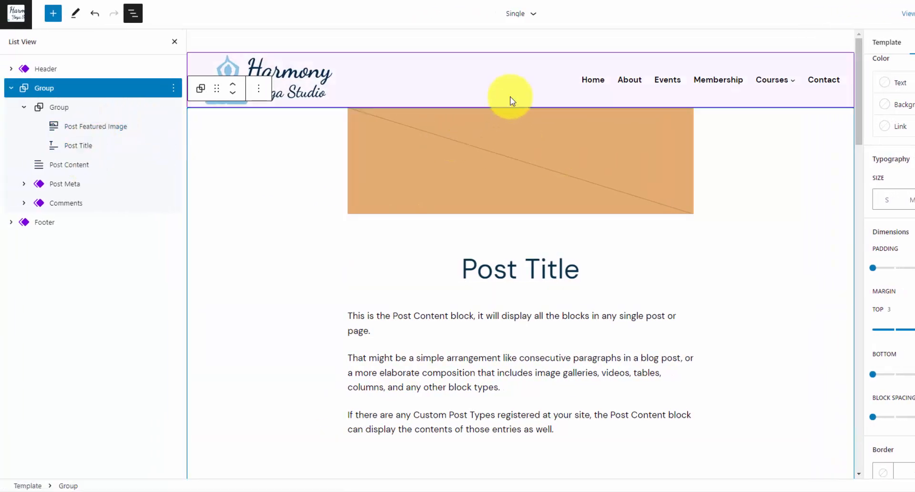
{"action": "left_click", "coordinate": [106, 127]}
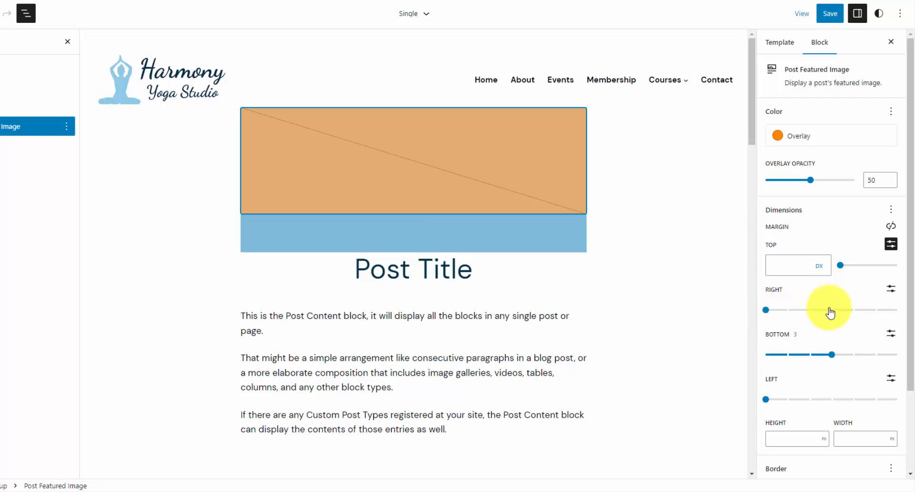
{"action": "left_click", "coordinate": [891, 244]}
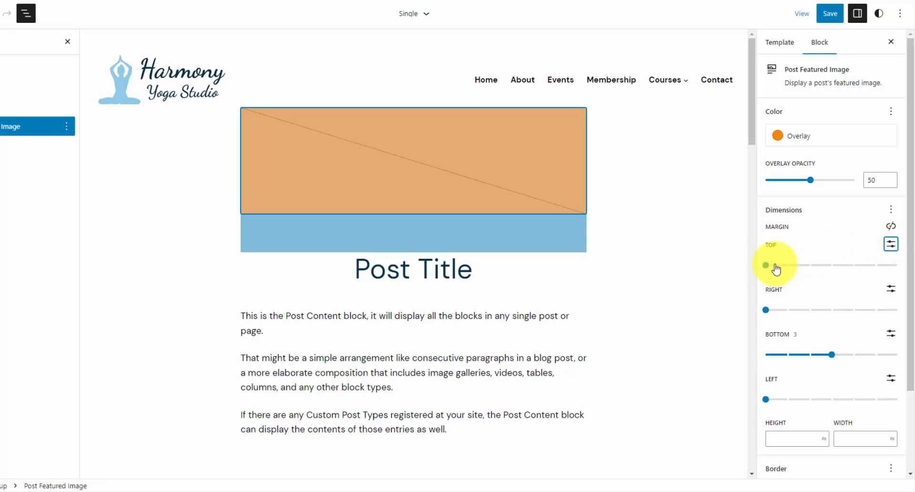
{"action": "left_click", "coordinate": [770, 265]}
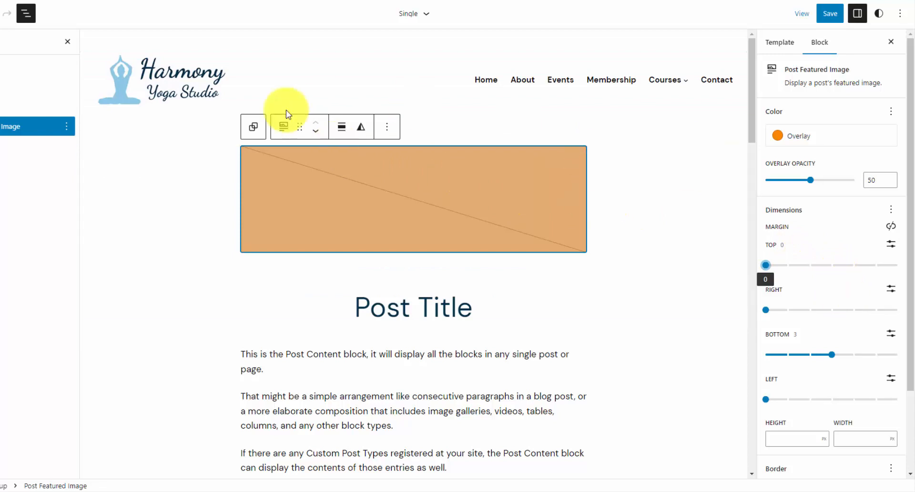
Reset the featured image's overlay color and overlay opacity to their defaults
{"action": "left_click", "coordinate": [891, 112]}
{"action": "left_click", "coordinate": [880, 155]}
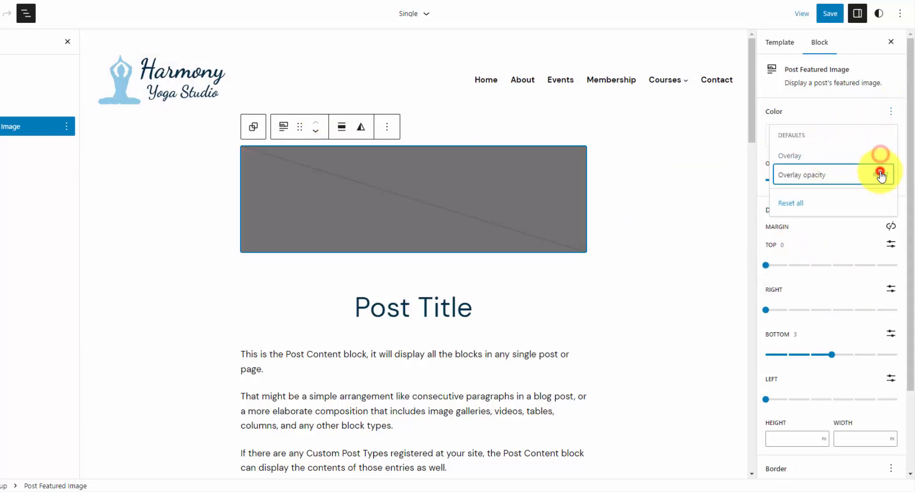
{"action": "left_click", "coordinate": [880, 174]}
{"action": "left_click", "coordinate": [860, 112]}
Expand the Post Meta template part in the block list and examine the bottom of the live Fall Yoga post
{"action": "scroll", "coordinate": [495, 286], "scroll_direction": "down", "scroll_amount": 2}
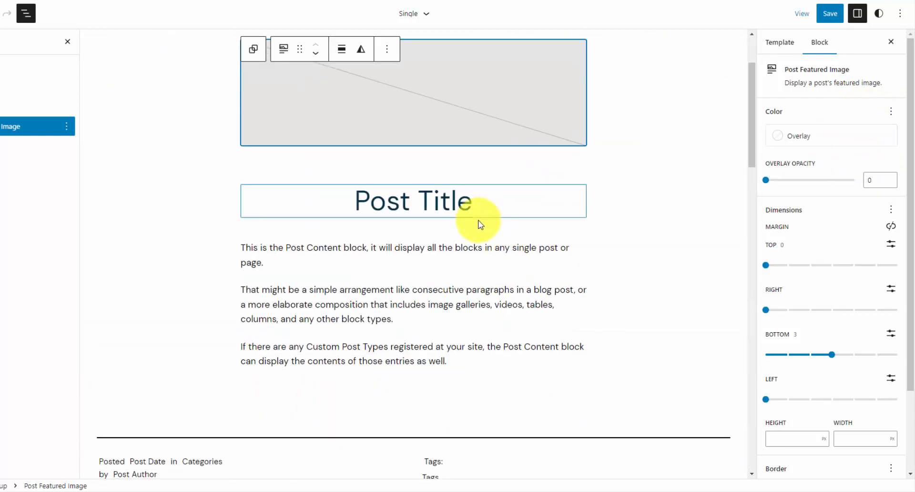
{"action": "scroll", "coordinate": [414, 259], "scroll_direction": "down", "scroll_amount": 3}
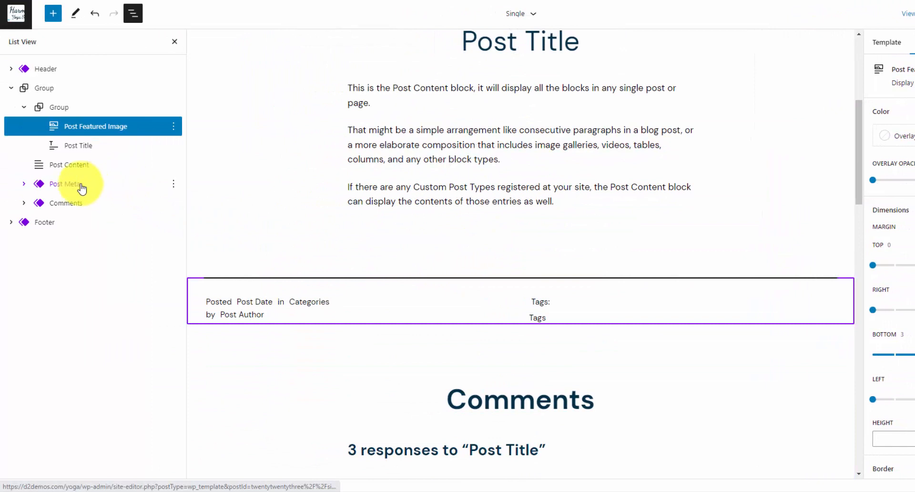
{"action": "left_click", "coordinate": [40, 185]}
{"action": "left_click", "coordinate": [24, 184]}
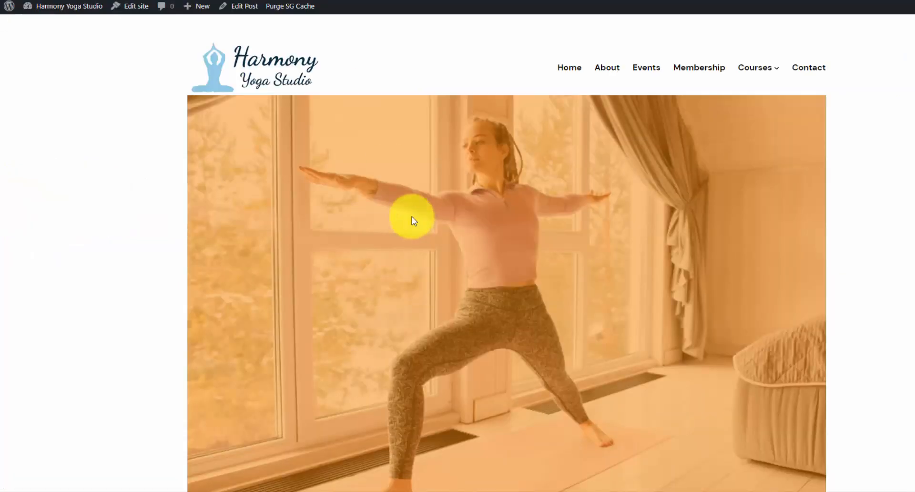
{"action": "scroll", "coordinate": [414, 220], "scroll_direction": "down", "scroll_amount": 10}
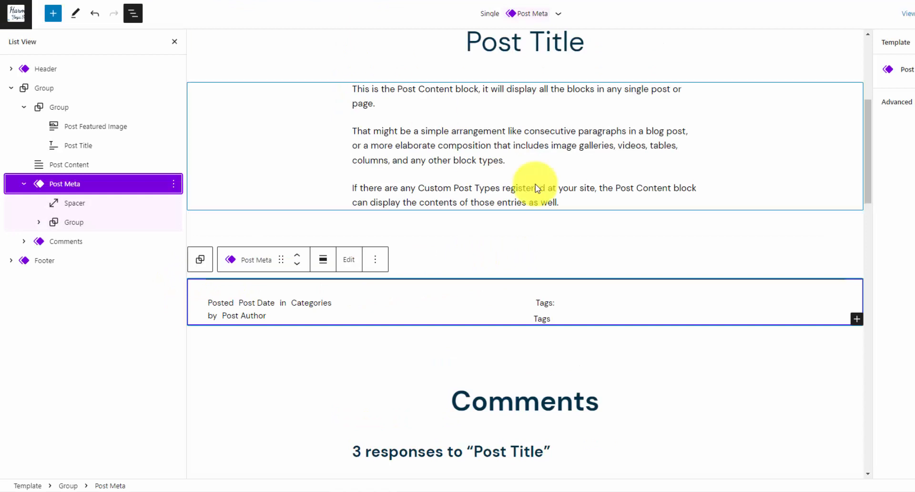
Expand the Post Meta group and move both rows of the first column out, placing them directly below the separator
{"action": "left_click", "coordinate": [38, 223]}
{"action": "left_click", "coordinate": [53, 260]}
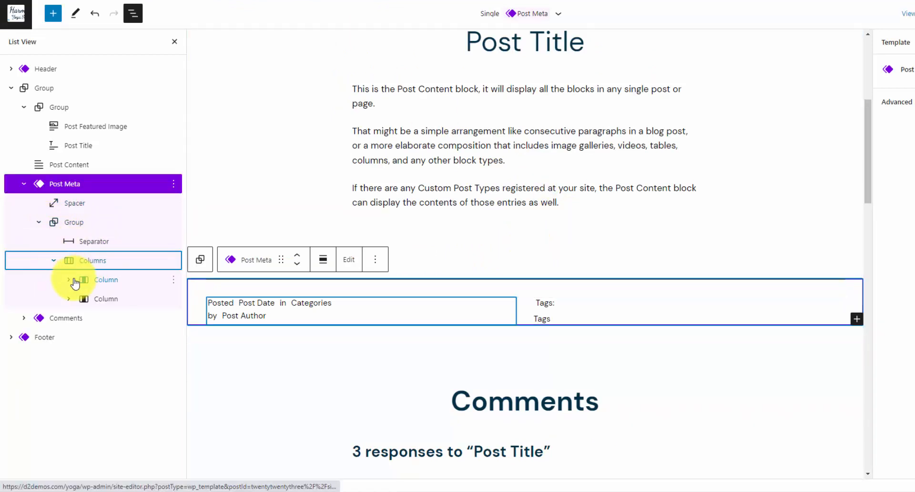
{"action": "left_click", "coordinate": [73, 280]}
{"action": "left_click", "coordinate": [70, 336]}
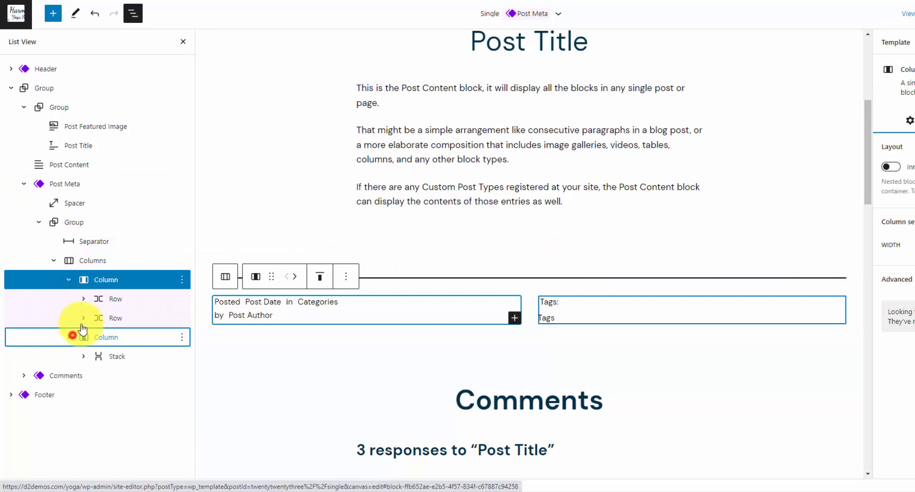
{"action": "left_click", "coordinate": [135, 316]}
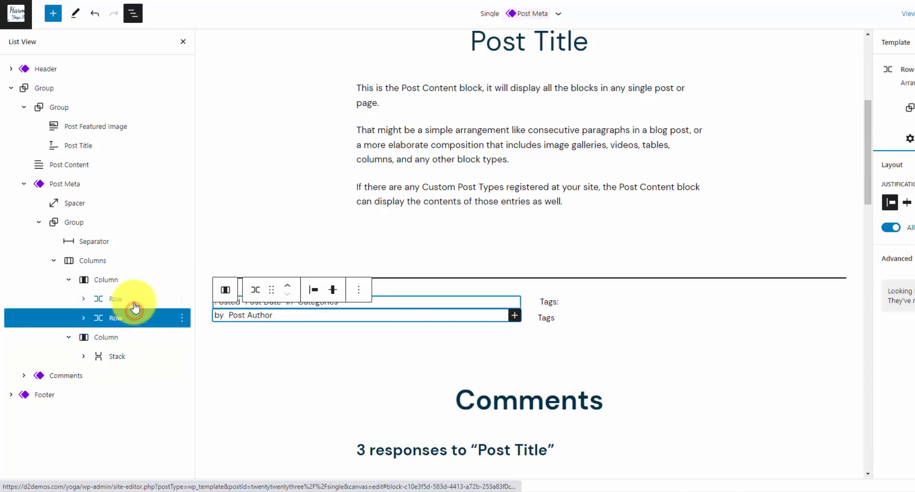
{"action": "left_click", "coordinate": [136, 299], "text": "shift"}
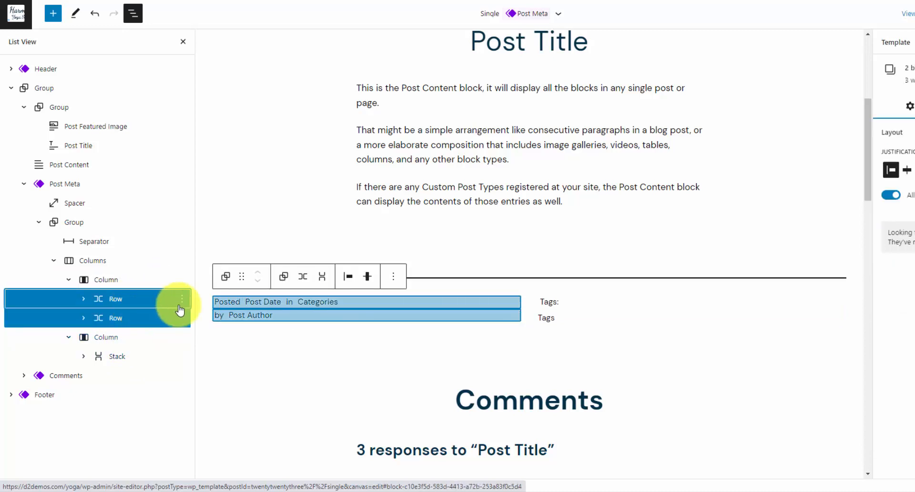
{"action": "left_click_drag", "start_coordinate": [119, 297], "coordinate": [100, 266]}
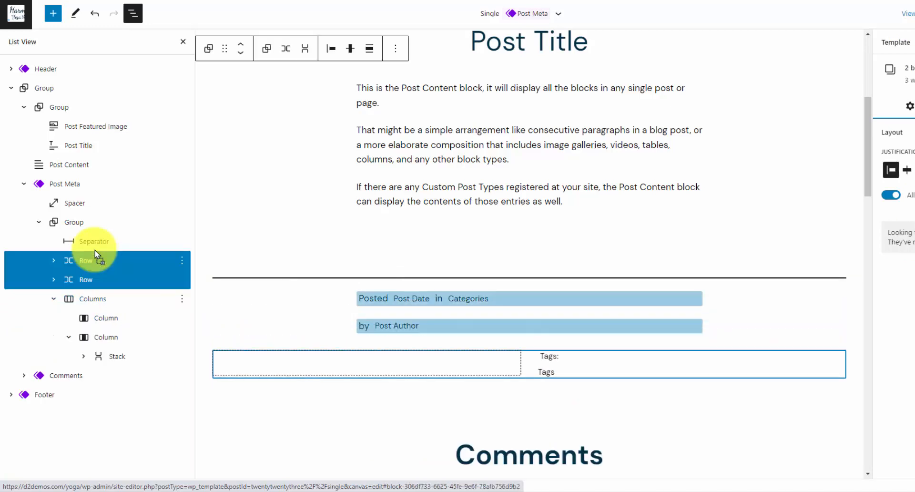
Remove the Columns block containing the empty column and the Tags stack from Post Meta
{"action": "left_click", "coordinate": [121, 300]}
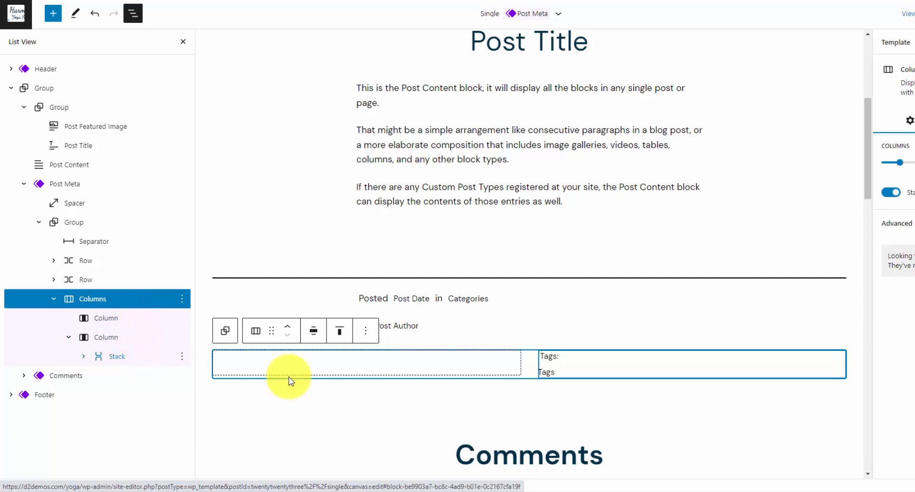
{"action": "left_click", "coordinate": [87, 356]}
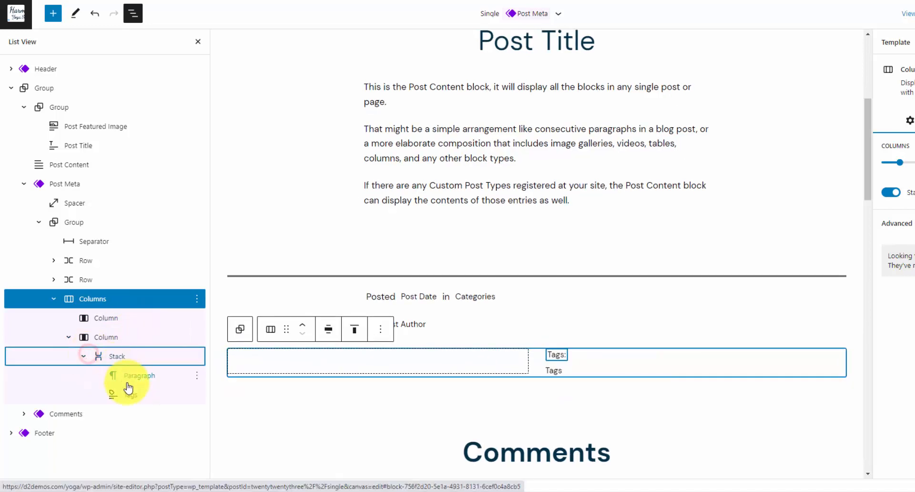
{"action": "left_click", "coordinate": [197, 299]}
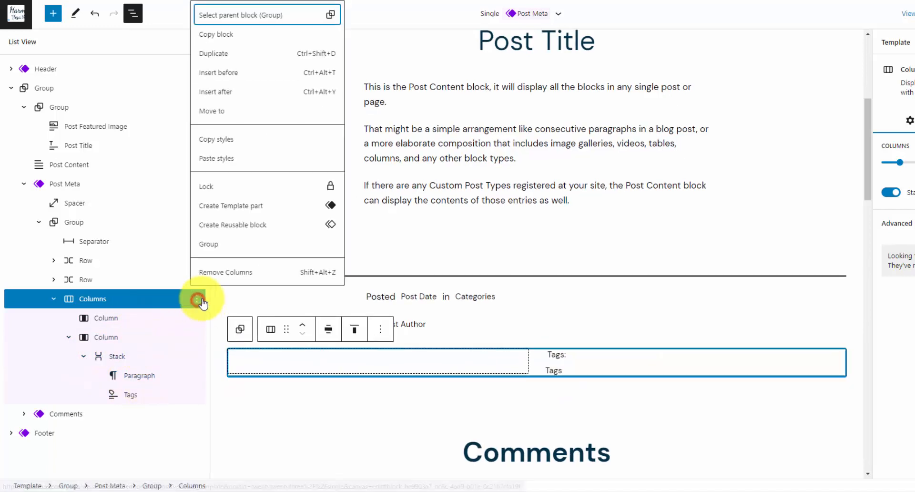
{"action": "left_click", "coordinate": [225, 271]}
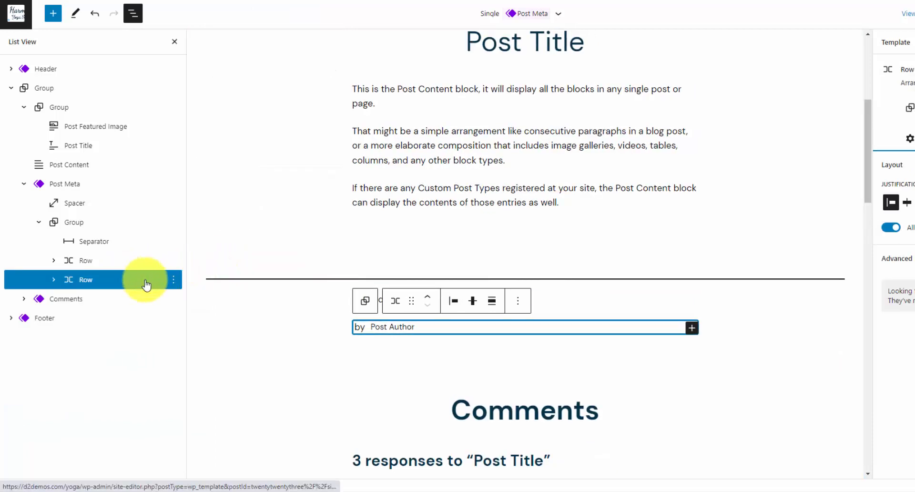
Justify the items of both Post Meta rows, the author row and the date and categories row, to the center
{"action": "left_click", "coordinate": [475, 301]}
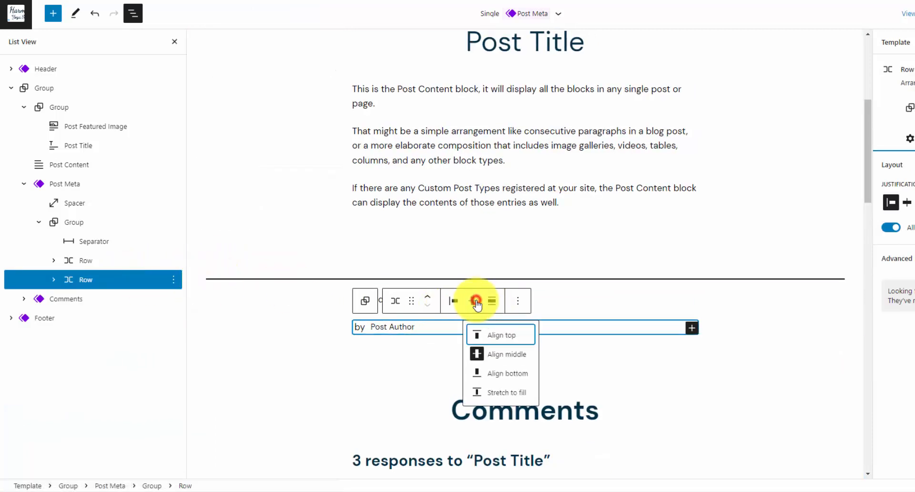
{"action": "left_click", "coordinate": [460, 303]}
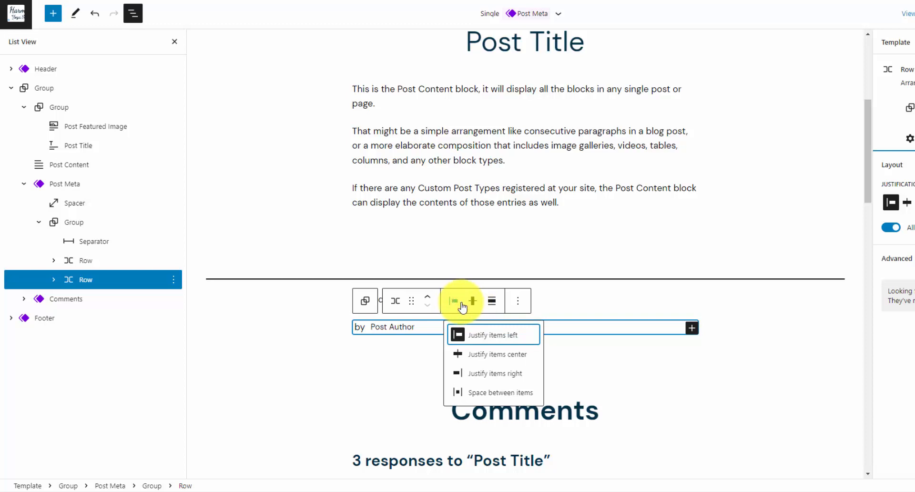
{"action": "left_click", "coordinate": [496, 360]}
{"action": "left_click", "coordinate": [565, 303]}
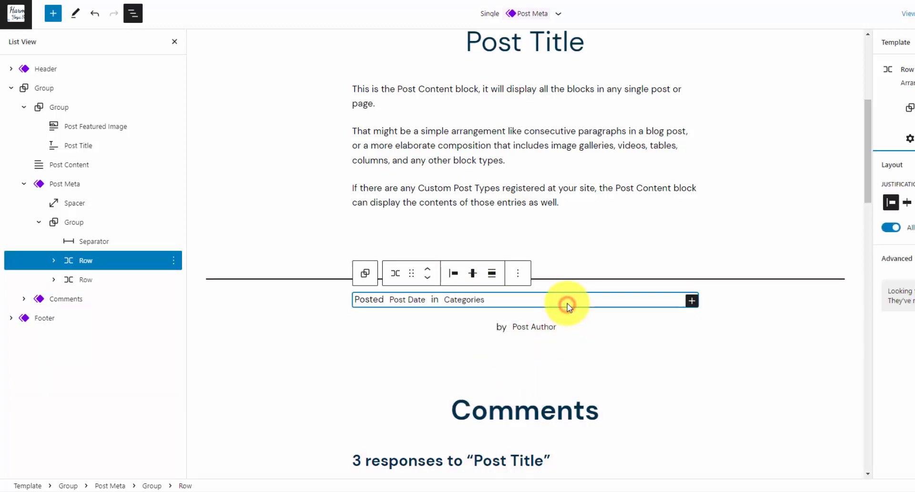
{"action": "left_click", "coordinate": [460, 274]}
{"action": "left_click", "coordinate": [496, 327]}
Set the Post Meta separator's style to Dots and its background color to the Tertiary theme color (219EBC)
{"action": "left_click", "coordinate": [603, 279]}
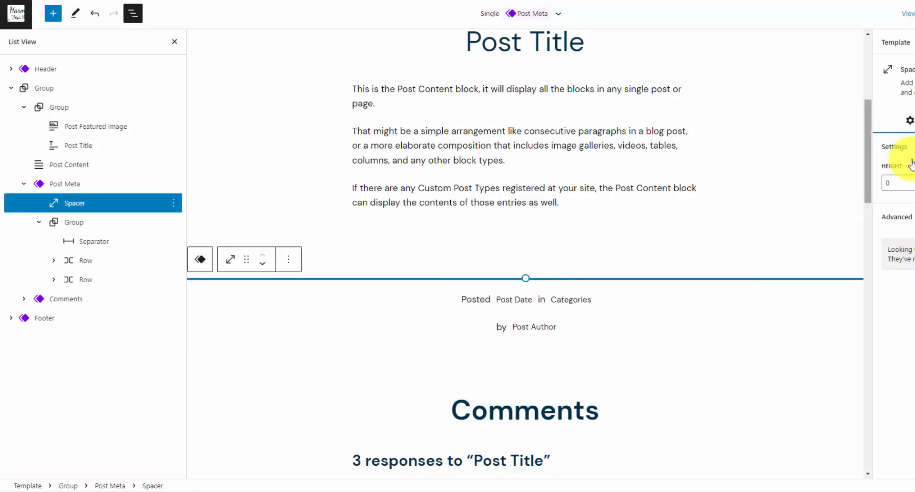
{"action": "left_click", "coordinate": [914, 120]}
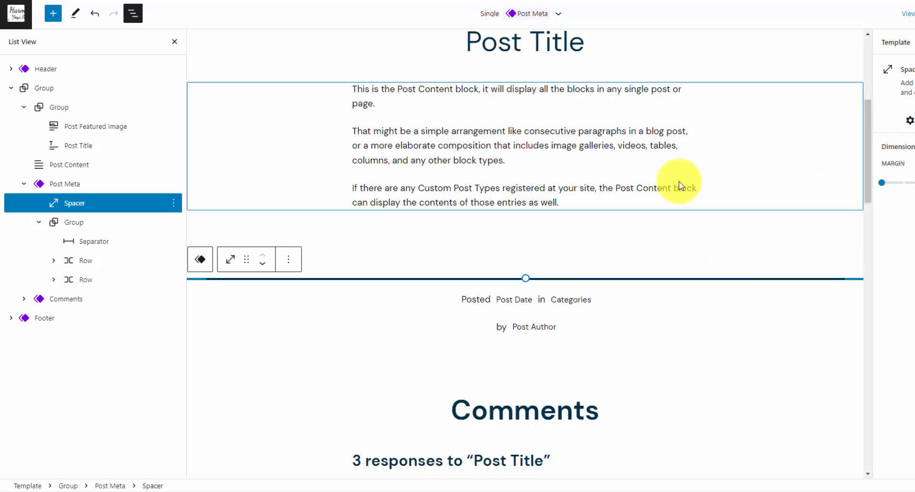
{"action": "left_click", "coordinate": [139, 241]}
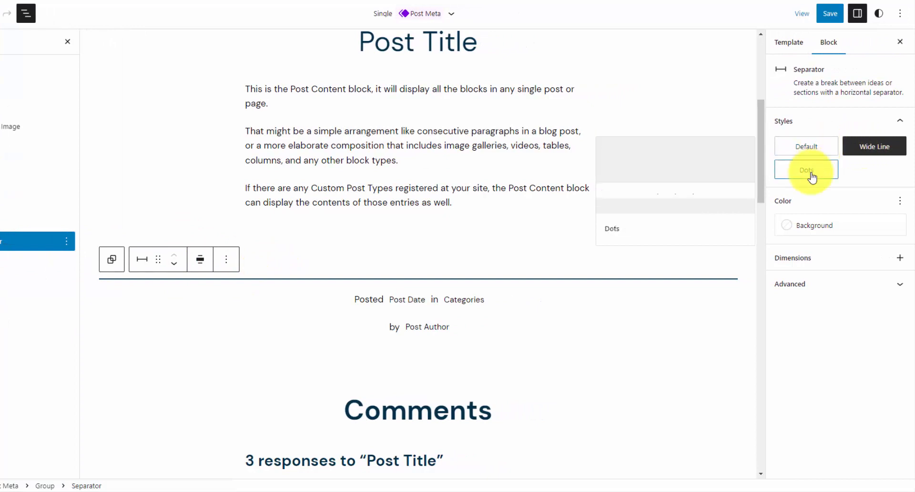
{"action": "left_click", "coordinate": [813, 176]}
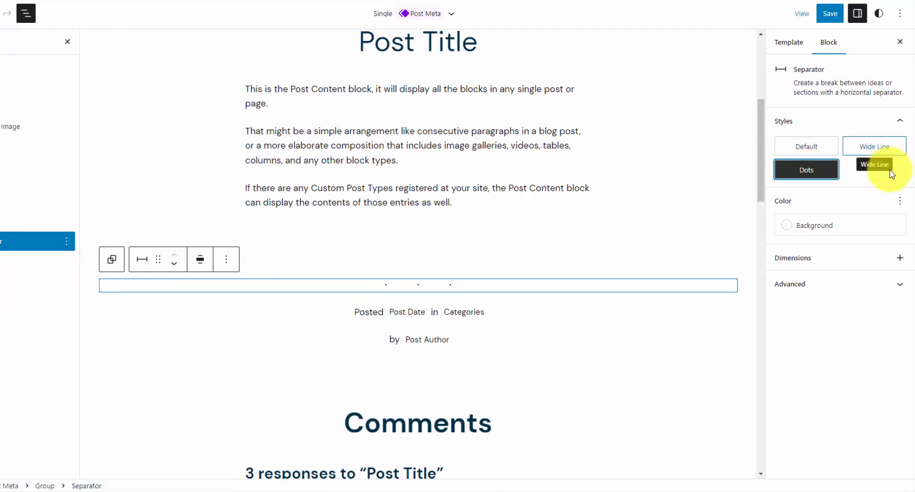
{"action": "left_click", "coordinate": [868, 227]}
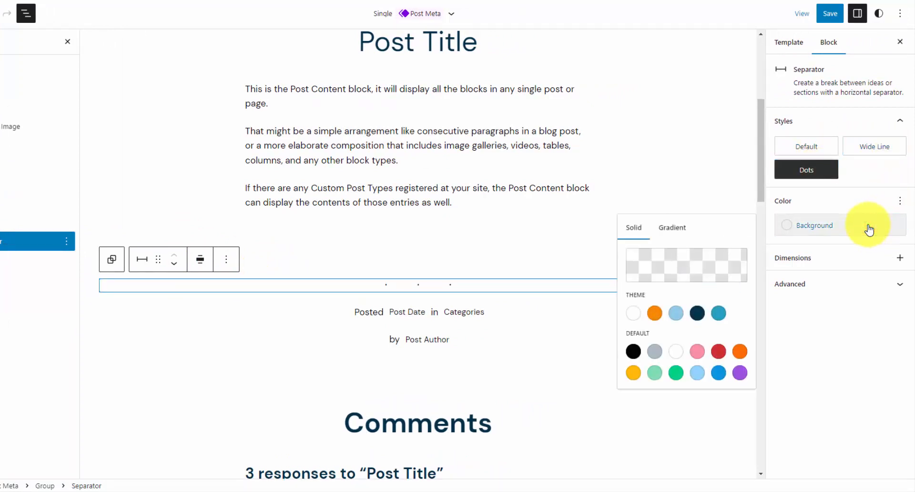
{"action": "left_click", "coordinate": [719, 313]}
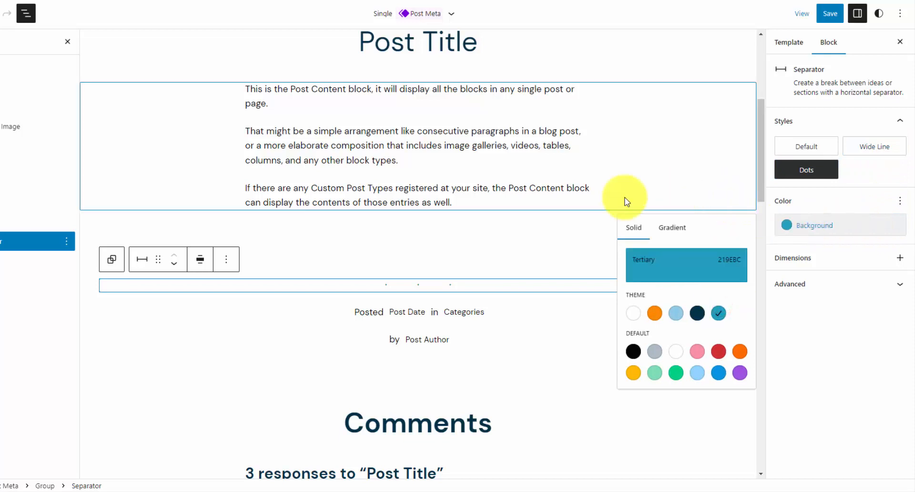
{"action": "left_click", "coordinate": [506, 216]}
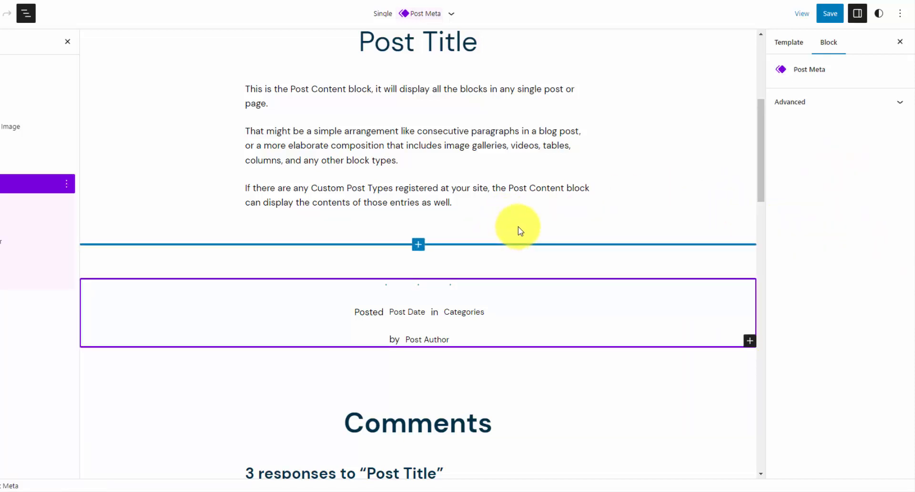
Save the changes to the Single template and Post Meta template part, and reload the live Fall Yoga post to check its layout
{"action": "left_click", "coordinate": [830, 13]}
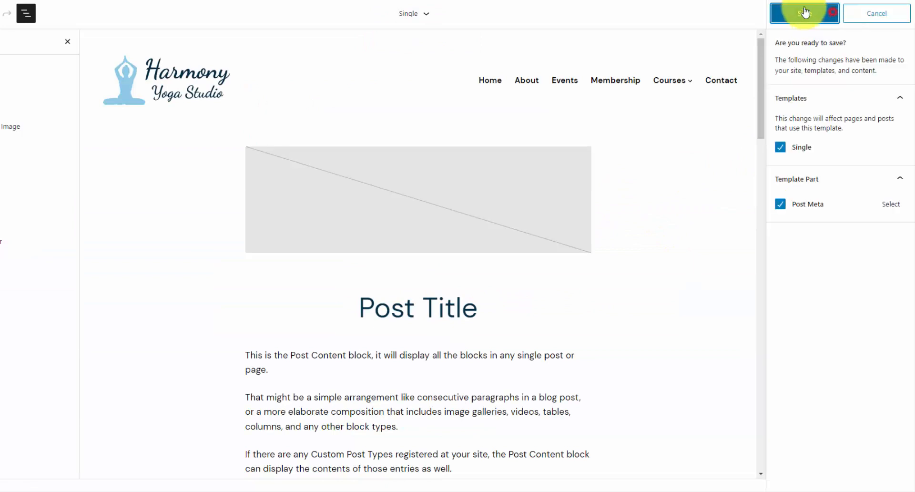
{"action": "left_click", "coordinate": [802, 13]}
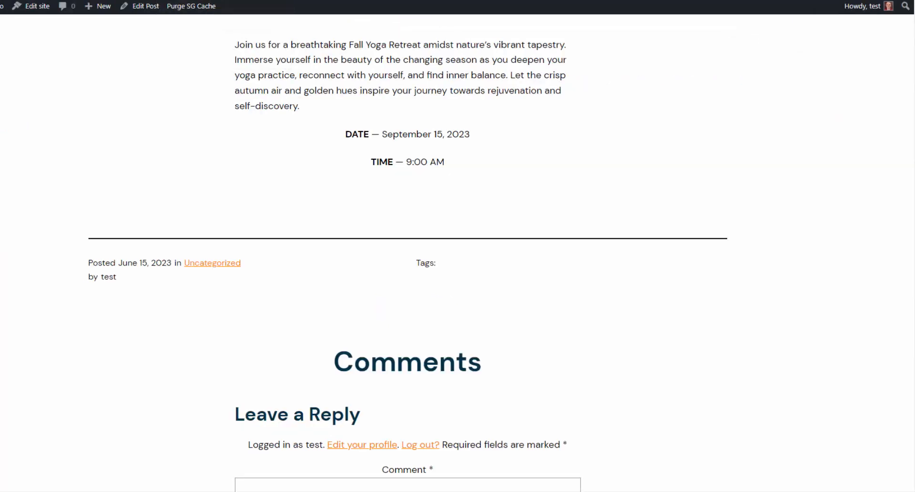
{"action": "scroll", "coordinate": [658, 196], "scroll_direction": "up", "scroll_amount": 3}
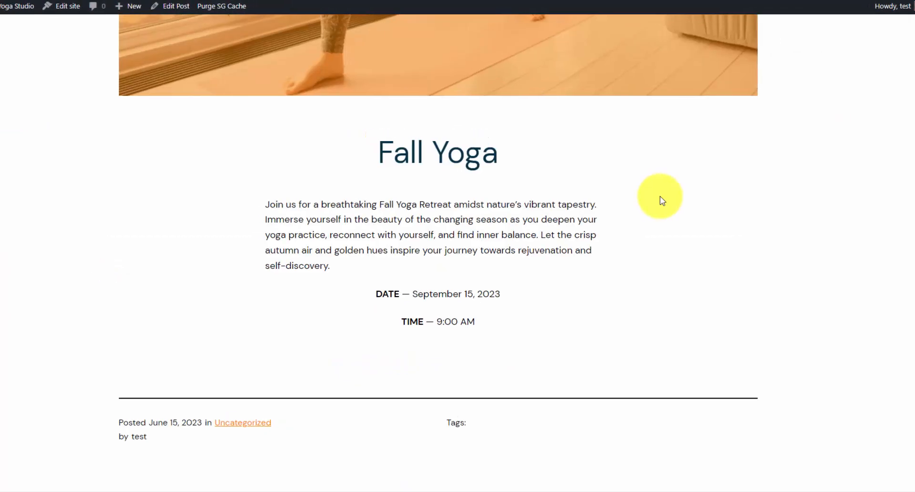
{"action": "right_click", "coordinate": [680, 199]}
{"action": "left_click", "coordinate": [715, 231]}
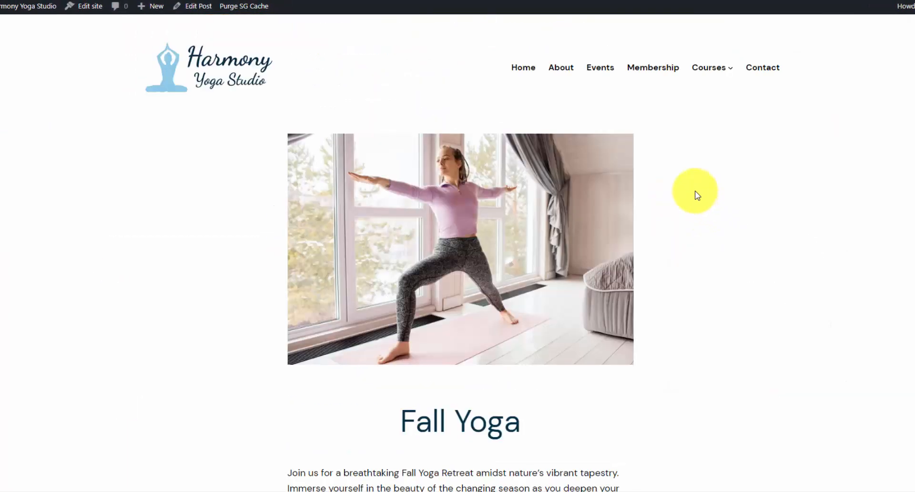
{"action": "scroll", "coordinate": [705, 192], "scroll_direction": "down", "scroll_amount": 5}
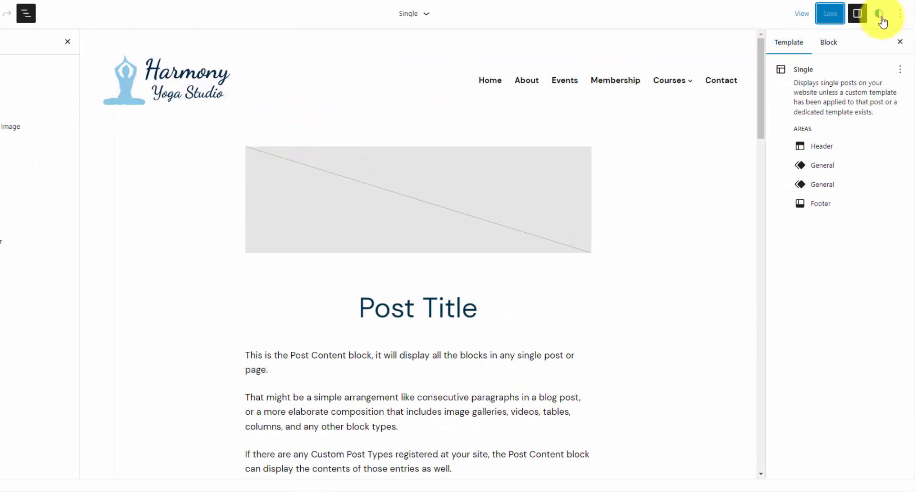
Add a "/* Navigation */" section with a rule for submenu items in the open responsive menu above the Email Signup CSS, and save the custom styles
{"action": "left_click", "coordinate": [882, 17]}
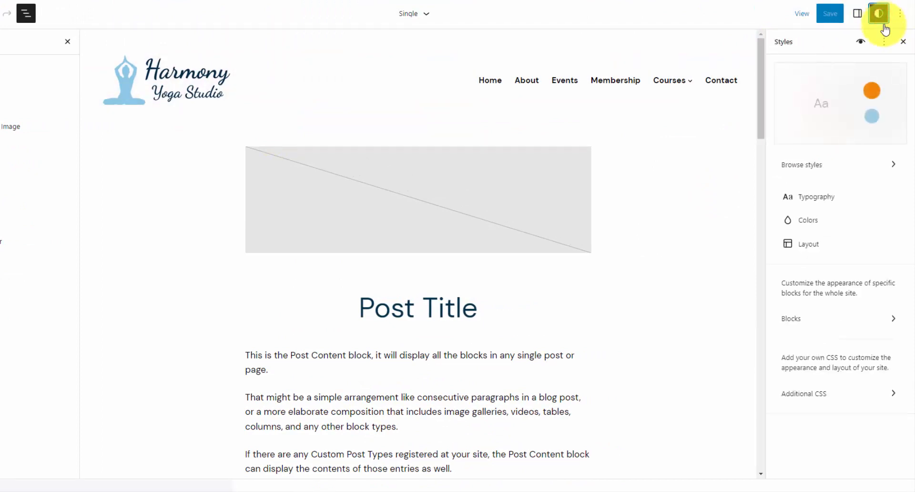
{"action": "left_click", "coordinate": [888, 41]}
{"action": "left_click", "coordinate": [860, 114]}
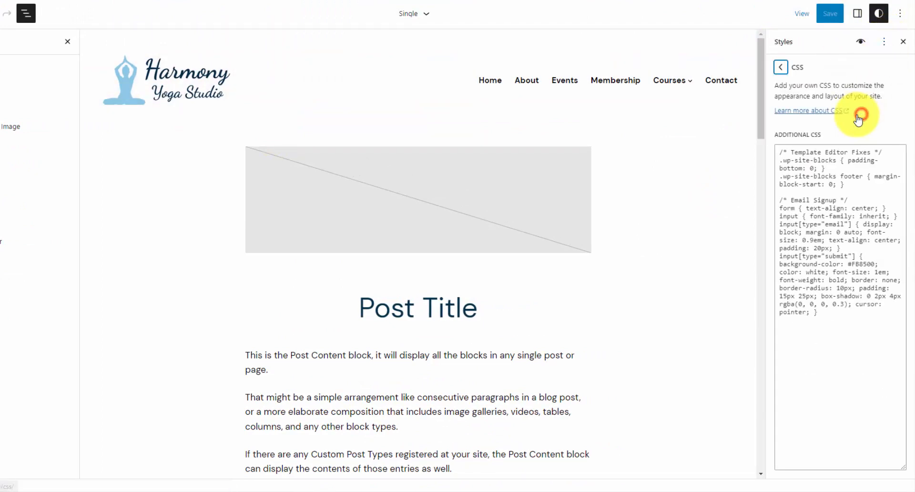
{"action": "left_click", "coordinate": [865, 188]}
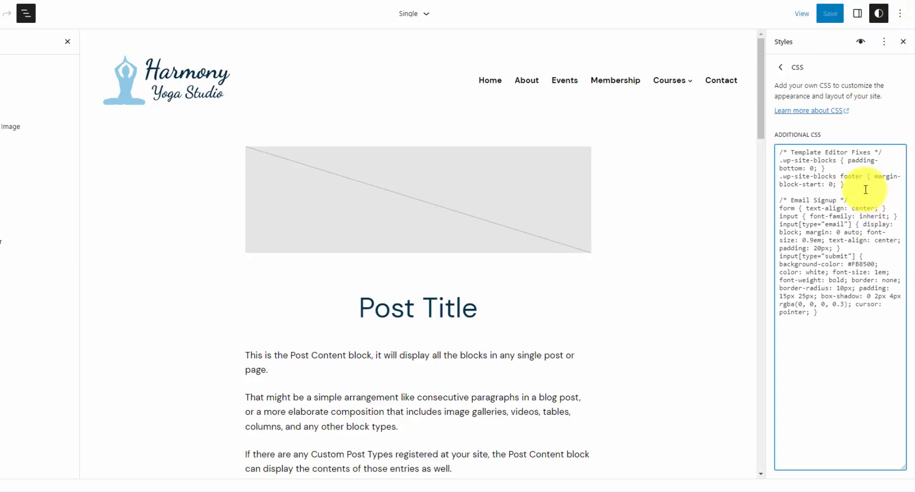
{"action": "key", "text": "Return"}
{"action": "key", "text": "Return"}
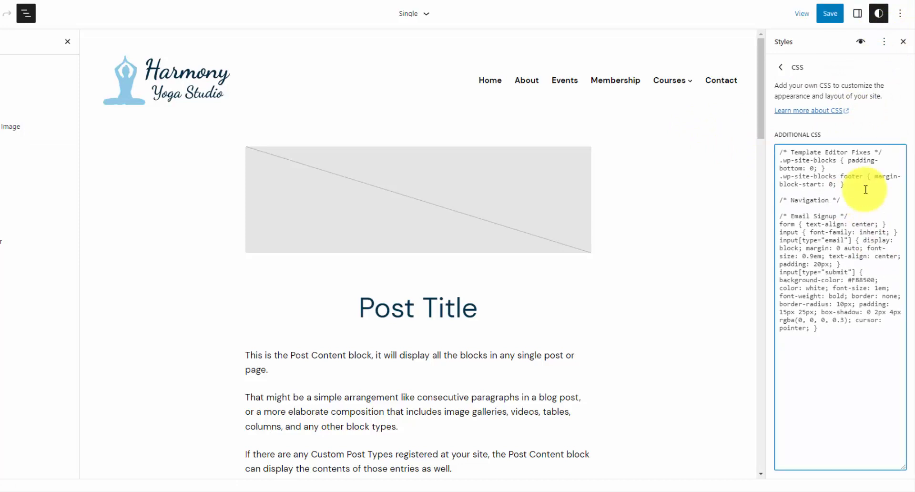
{"action": "type", "text": "/* Navigation */"}
{"action": "key", "text": "Return"}
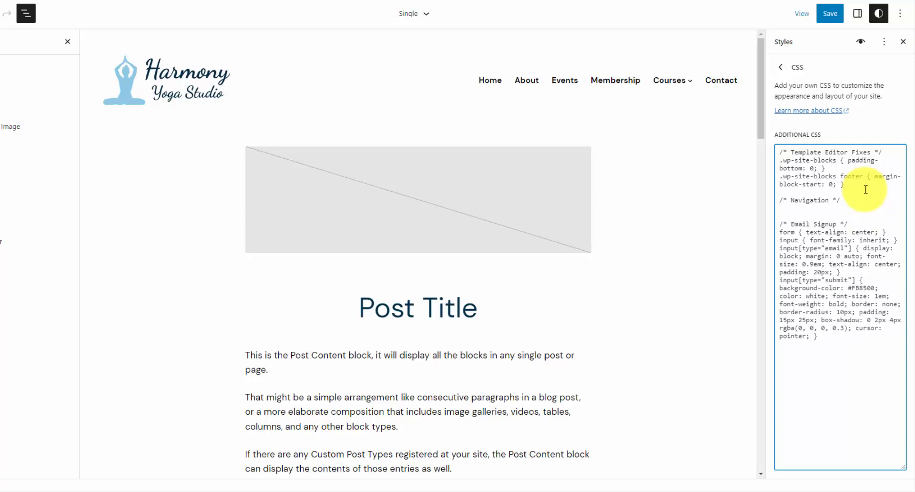
{"action": "type", "text": ".wp-block-navigation__responsive-container.is-menu-open .wp-block-navigation__responsive-container-content .has-child .wp-block-navigation__submenu-container { padding-right: 0; } .wp-block-navigation__responsive-container.is-menu-open .wp-block-navigation__responsive-container-content .has-child .wp-block-navigation__submenu-container li a:before {content: \"\\27a4\\00a0\"; color: #219EBC;} .wp-block-navigation__responsive-container.is-menu-open .wp-block-navigation__responsive-container-content .has-child .wp-block-navigation__submenu-container li a { padding-bottom: 15px; }"}
{"action": "left_click", "coordinate": [830, 14]}
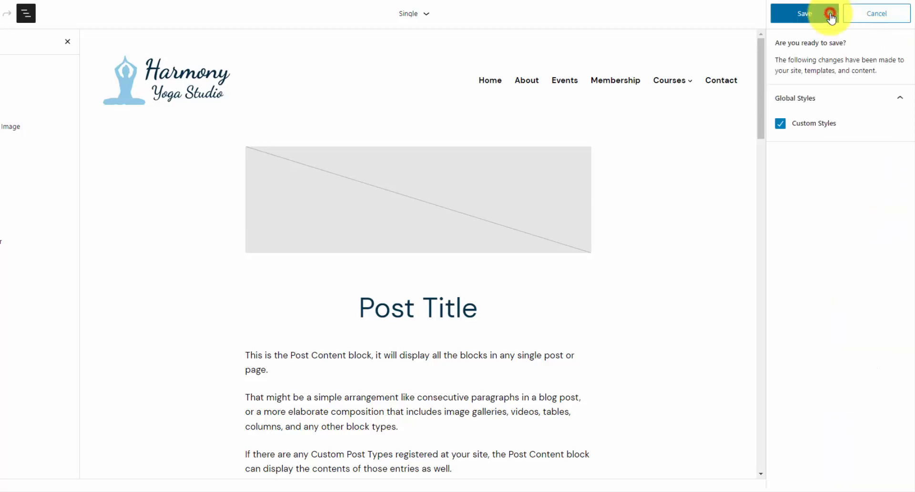
{"action": "left_click", "coordinate": [793, 14]}
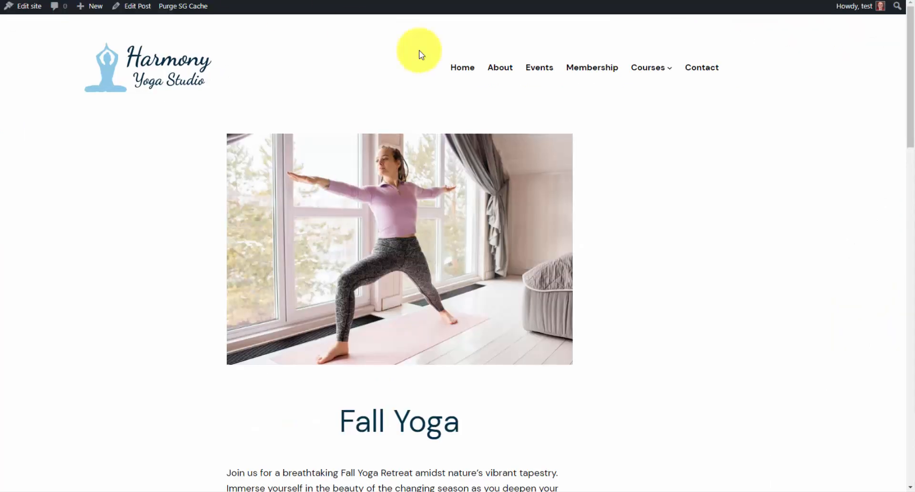
Reload the live Fall Yoga post, narrow its browser window to examine the opened mobile navigation menu, and restore the full-size window
{"action": "right_click", "coordinate": [57, 166]}
{"action": "left_click", "coordinate": [76, 200]}
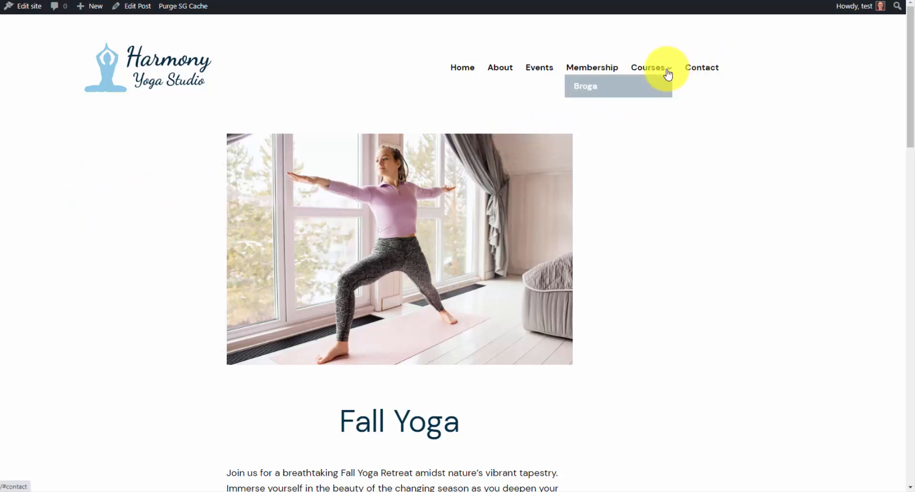
{"action": "left_click", "coordinate": [879, 0]}
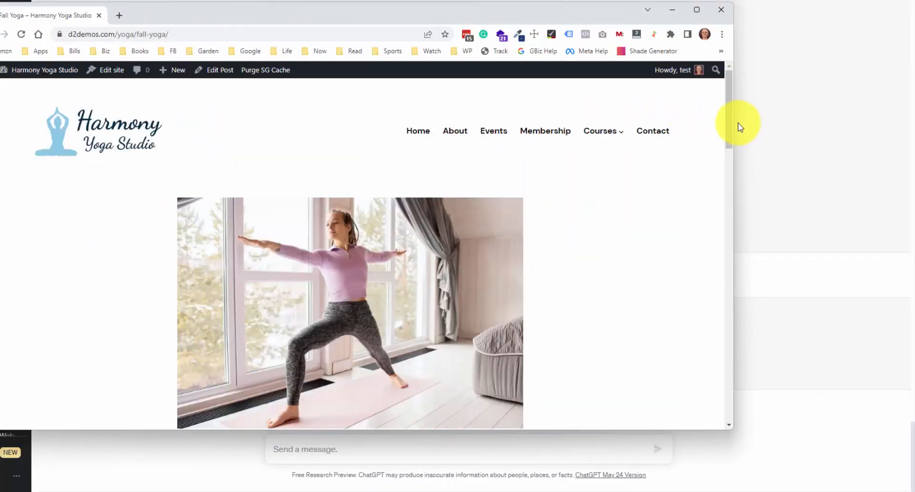
{"action": "left_click_drag", "start_coordinate": [738, 123], "coordinate": [122, 132]}
{"action": "left_click", "coordinate": [227, 130]}
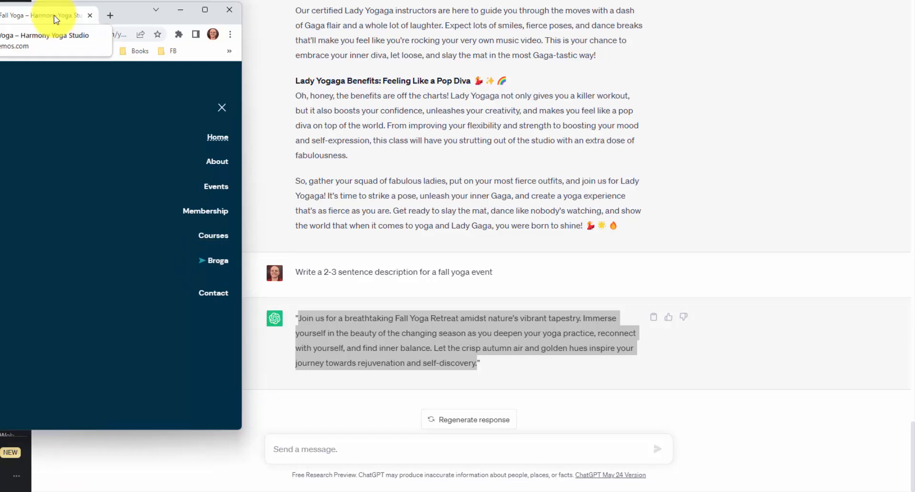
{"action": "left_click_drag", "start_coordinate": [54, 19], "coordinate": [172, 1]}
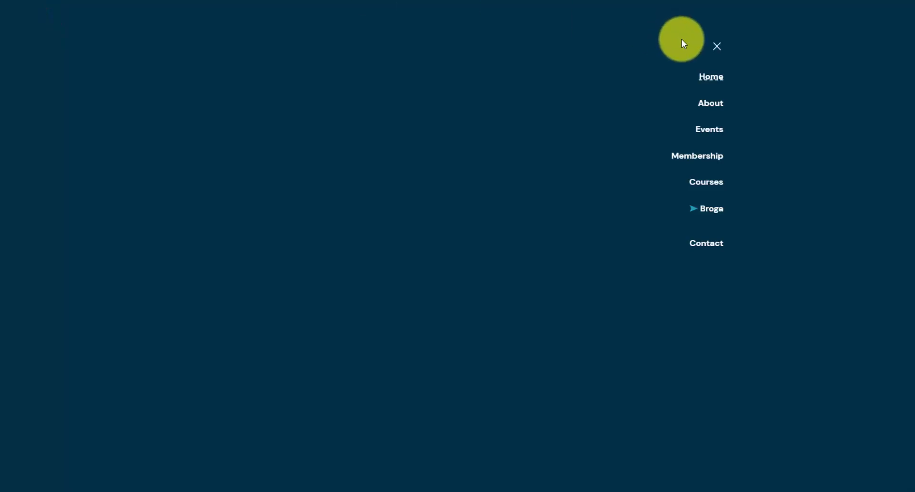
Close the mobile menu and examine the first Navigation CSS rule's open responsive menu selector and its right padding declaration
{"action": "left_click", "coordinate": [714, 47]}
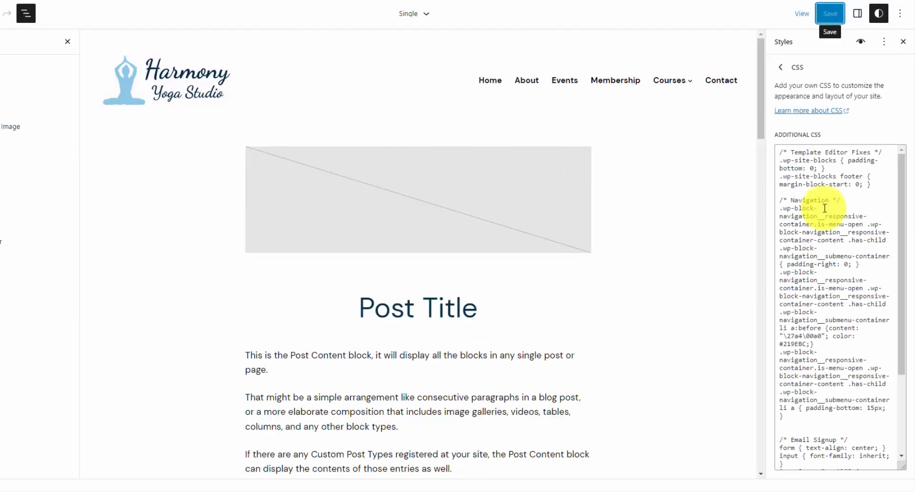
{"action": "left_click_drag", "start_coordinate": [780, 208], "coordinate": [833, 219]}
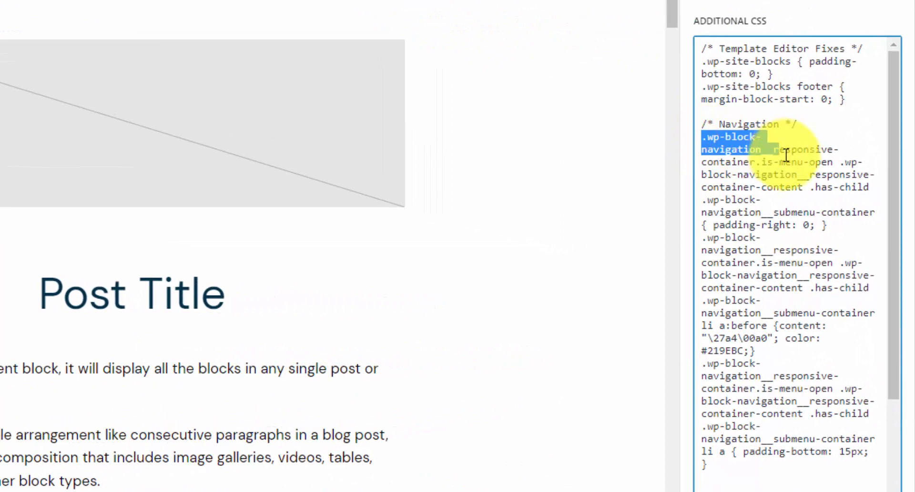
{"action": "left_click_drag", "start_coordinate": [787, 155], "coordinate": [810, 189]}
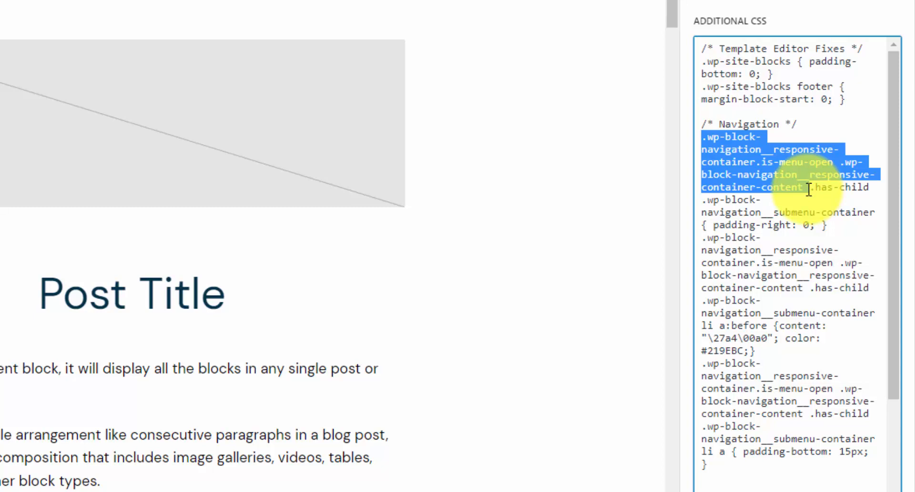
{"action": "left_click", "coordinate": [808, 189]}
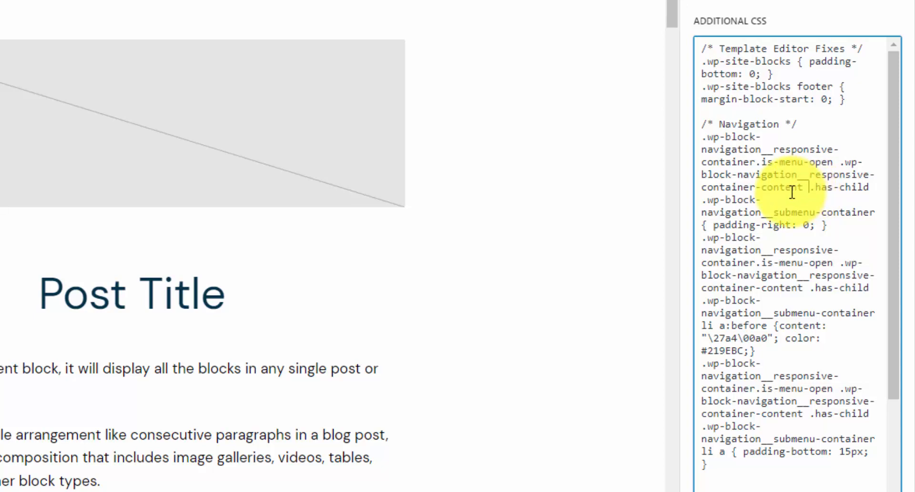
{"action": "left_click_drag", "start_coordinate": [714, 225], "coordinate": [818, 228]}
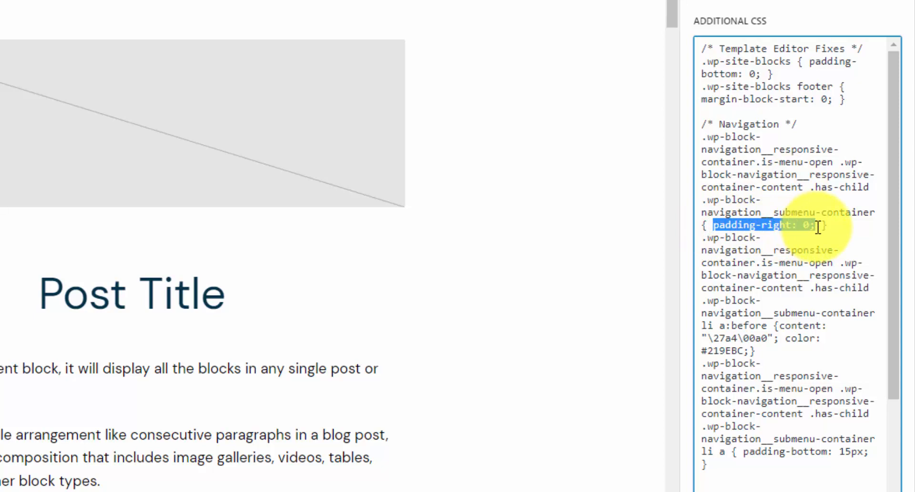
Examine the submenu links' a:before rule in the custom CSS, including its content characters and color value
{"action": "left_click", "coordinate": [762, 322]}
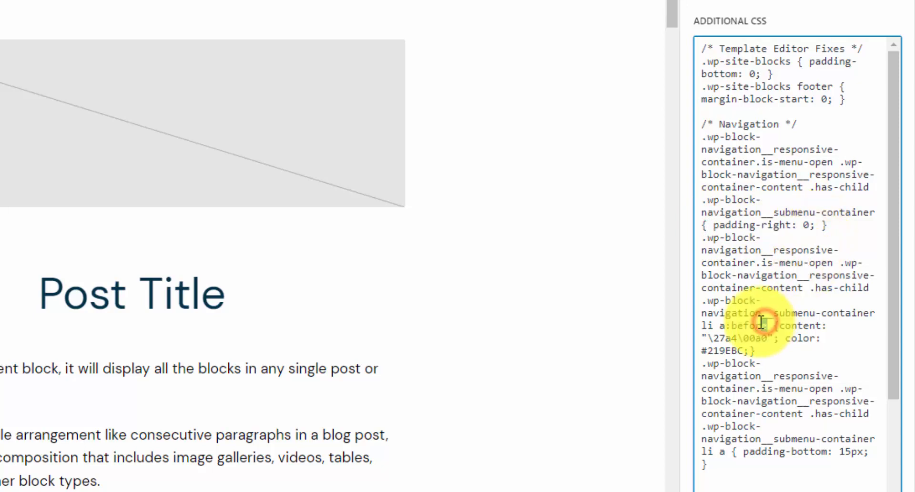
{"action": "left_click_drag", "start_coordinate": [762, 322], "coordinate": [730, 325]}
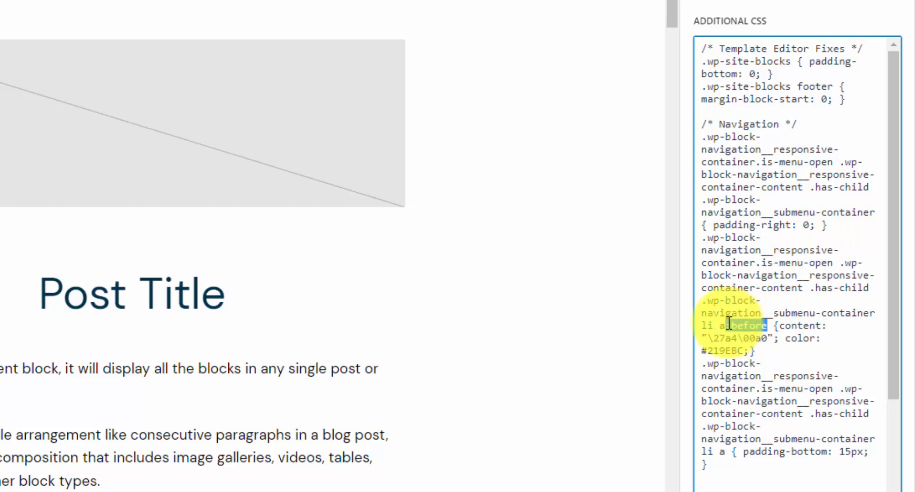
{"action": "left_click", "coordinate": [722, 330]}
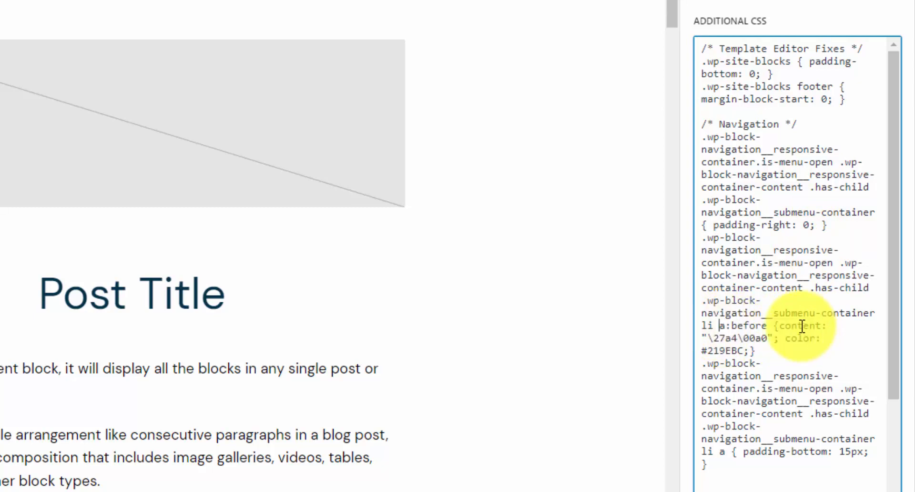
{"action": "left_click_drag", "start_coordinate": [705, 338], "coordinate": [772, 340]}
{"action": "left_click", "coordinate": [774, 339]}
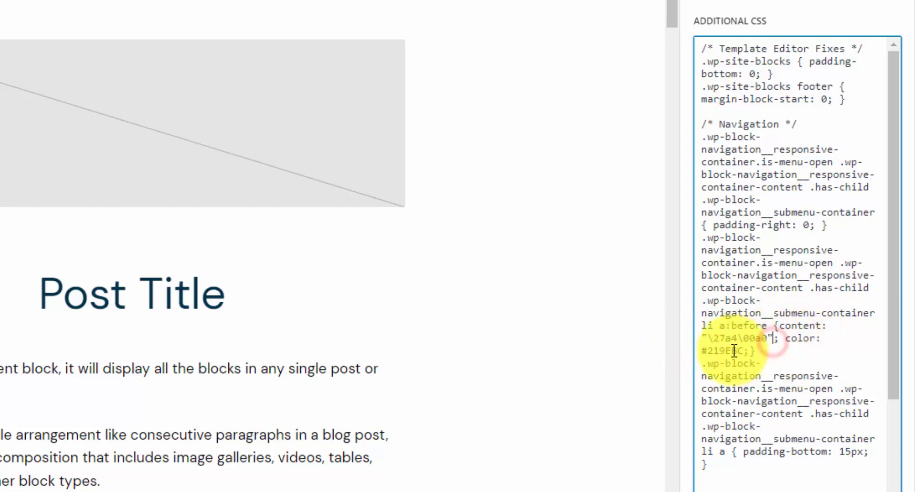
{"action": "left_click_drag", "start_coordinate": [703, 351], "coordinate": [758, 351]}
{"action": "left_click", "coordinate": [812, 363]}
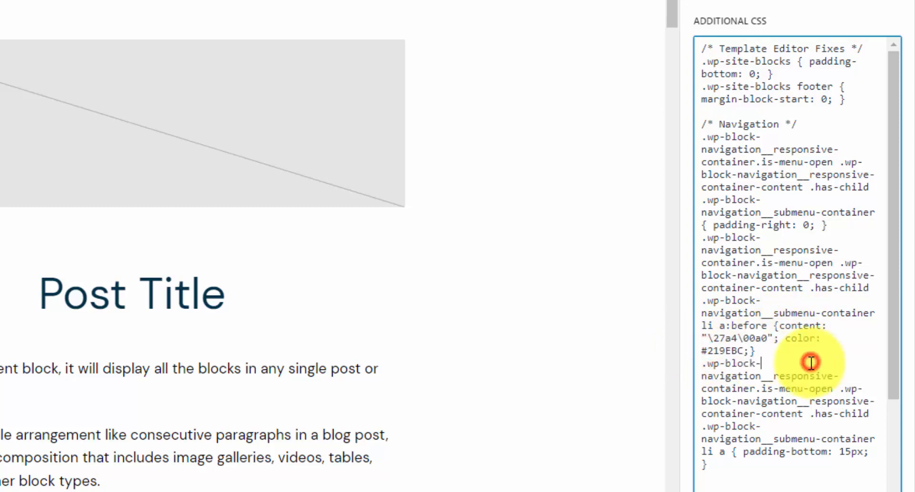
Review the last Navigation CSS rule, checking the submenu links' selector and bottom padding declaration
{"action": "left_click_drag", "start_coordinate": [743, 452], "coordinate": [864, 450]}
{"action": "left_click", "coordinate": [807, 361]}
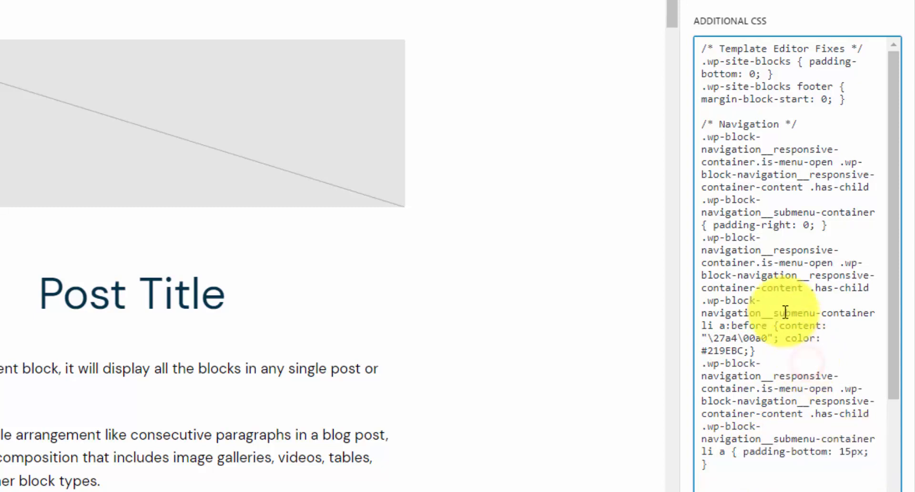
{"action": "left_click", "coordinate": [702, 365]}
{"action": "left_click_drag", "start_coordinate": [746, 372], "coordinate": [736, 451]}
{"action": "left_click", "coordinate": [790, 342]}
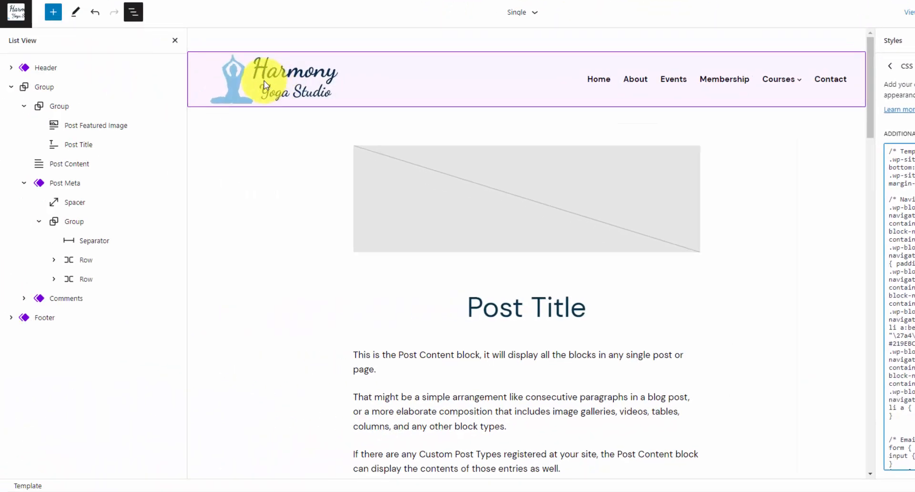
Leave the site editor for the WordPress dashboard and open the page for adding new plugins
{"action": "left_click", "coordinate": [11, 19]}
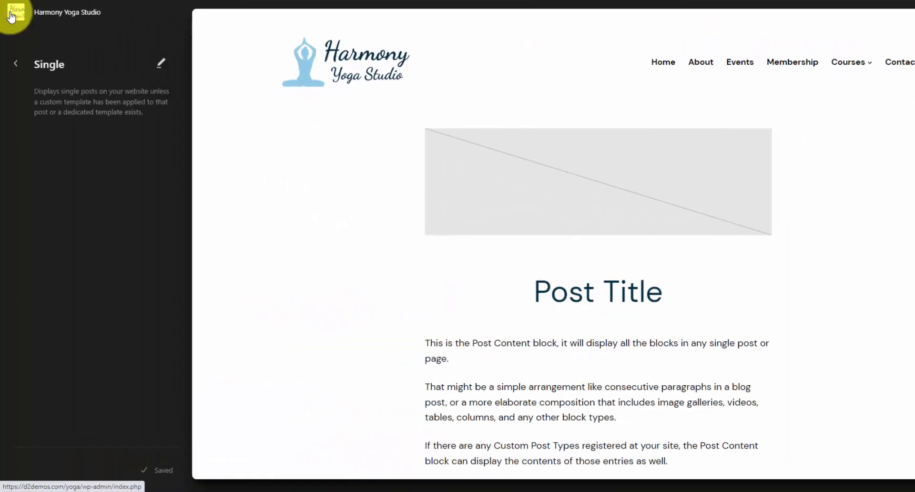
{"action": "left_click", "coordinate": [17, 66]}
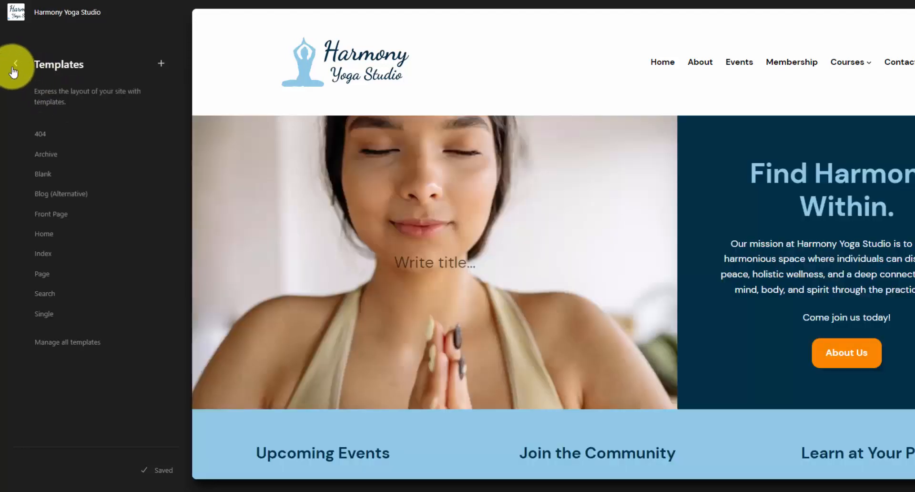
{"action": "left_click", "coordinate": [15, 65]}
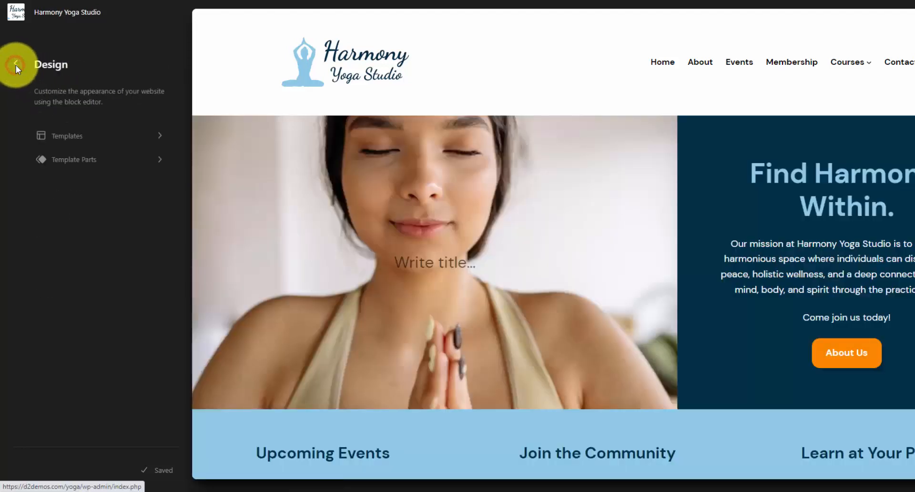
{"action": "left_click", "coordinate": [16, 65]}
{"action": "left_click", "coordinate": [33, 180]}
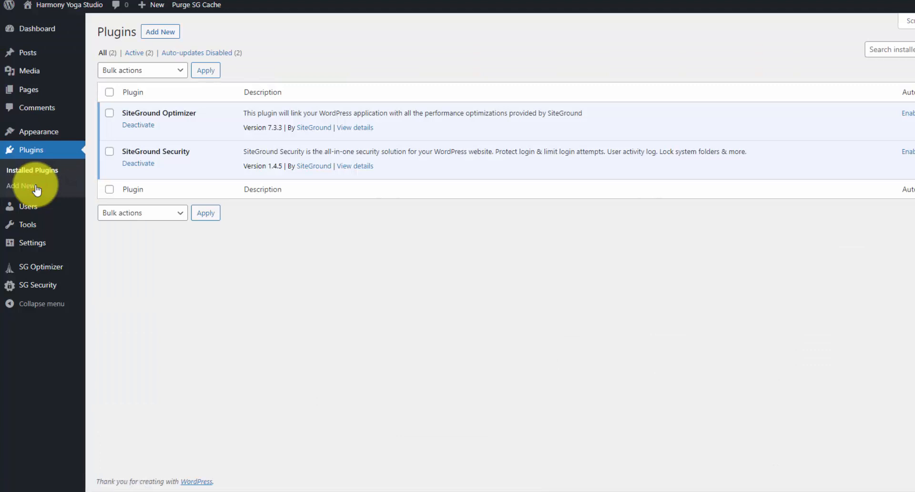
{"action": "left_click", "coordinate": [164, 33]}
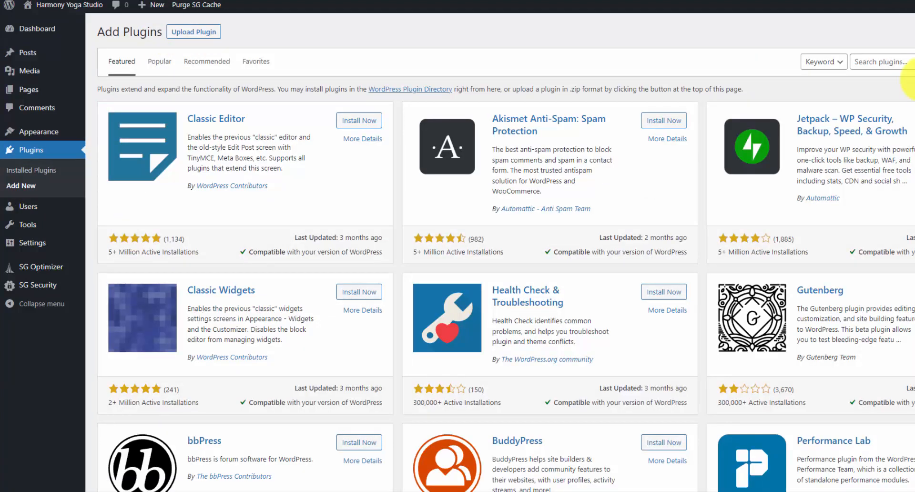
Search the plugin directory for Easy Digital Downloads and check the main plugin's active installations and last update
{"action": "left_click", "coordinate": [904, 61]}
{"action": "type", "text": "easy"}
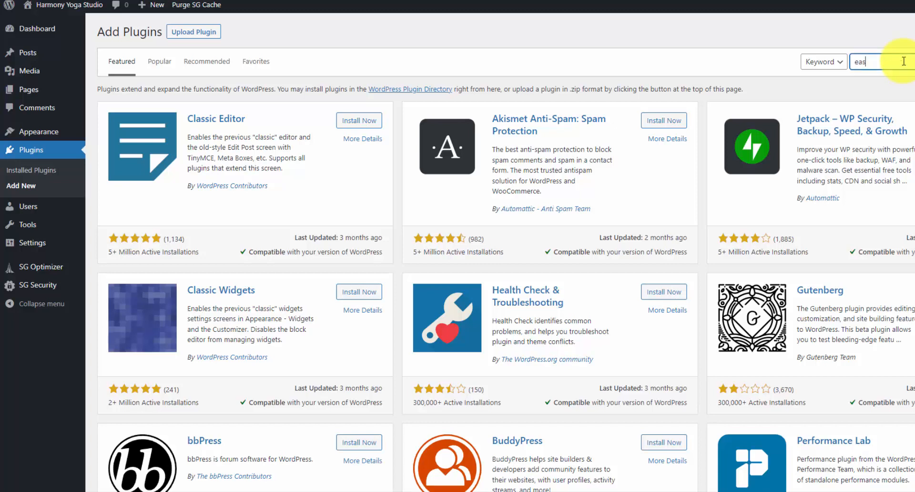
{"action": "type", "text": " digital downl"}
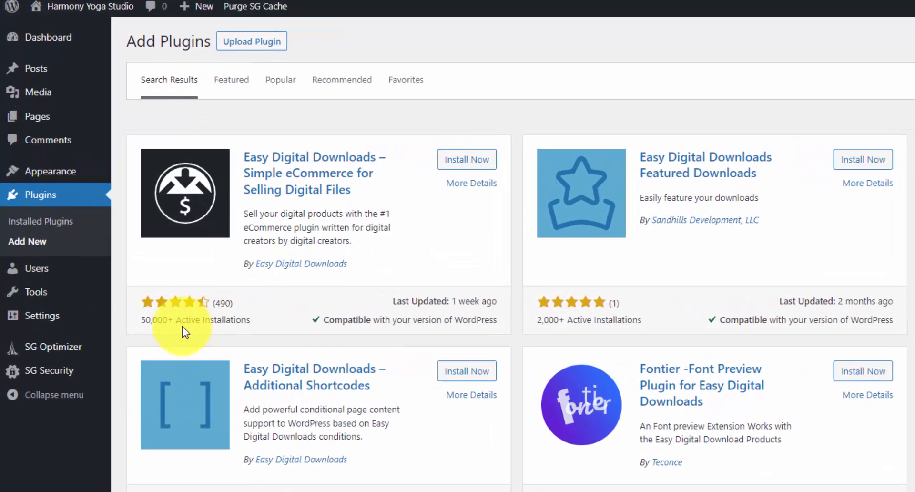
{"action": "left_click_drag", "start_coordinate": [141, 323], "coordinate": [178, 323]}
{"action": "left_click", "coordinate": [177, 323]}
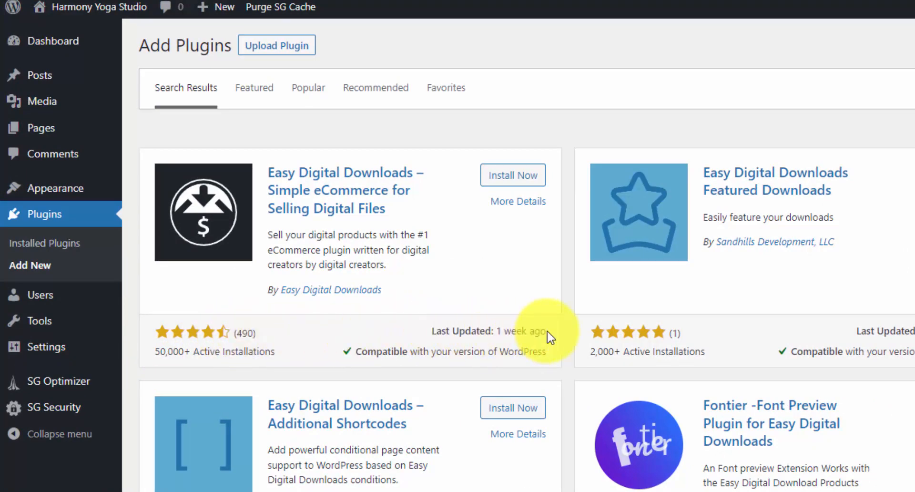
{"action": "left_click_drag", "start_coordinate": [546, 334], "coordinate": [519, 333]}
{"action": "left_click", "coordinate": [515, 334]}
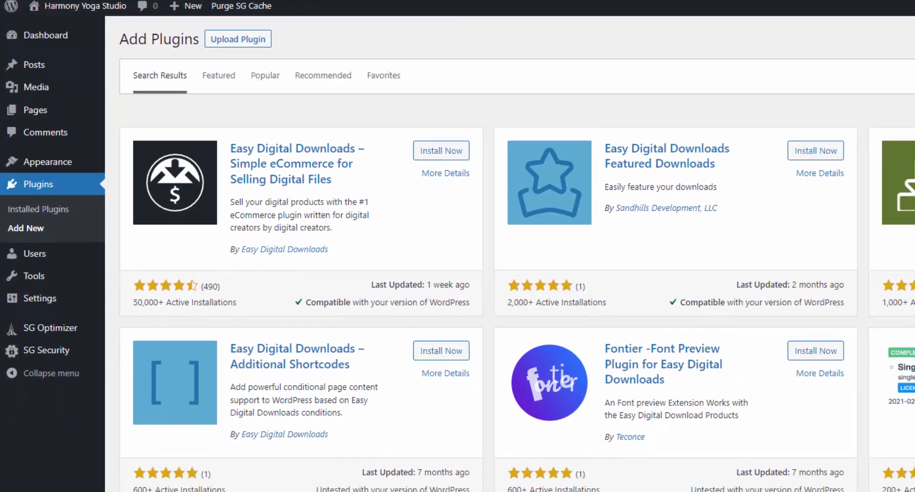
Replace the plugin search term to look for WooCommerce in the plugin directory
{"action": "left_click_drag", "start_coordinate": [914, 67], "coordinate": [860, 68]}
{"action": "key", "text": "BackSpace"}
{"action": "type", "text": "woom"}
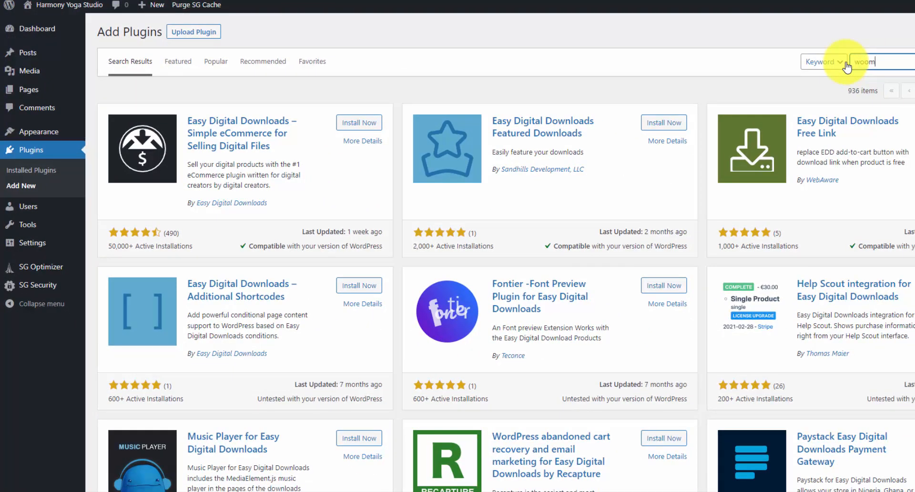
{"action": "key", "text": "BackSpace"}
{"action": "type", "text": "commerce"}
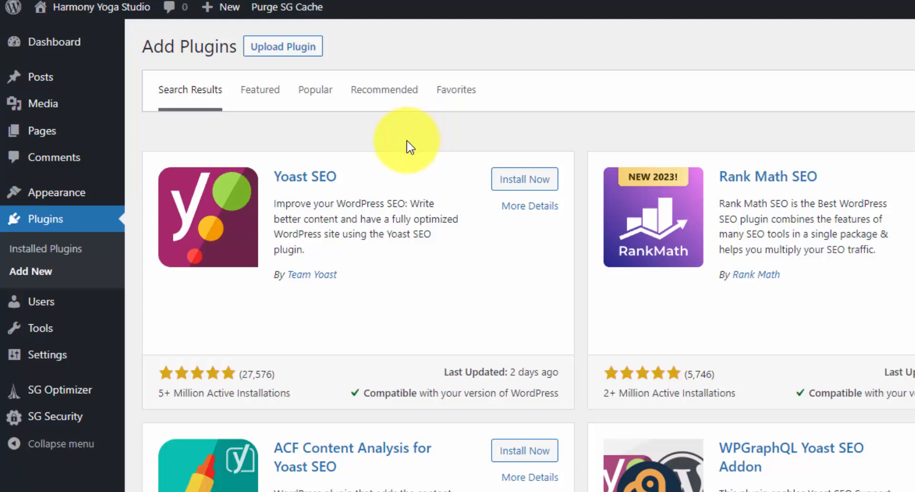
{"action": "mouse_move", "coordinate": [12, 86]}
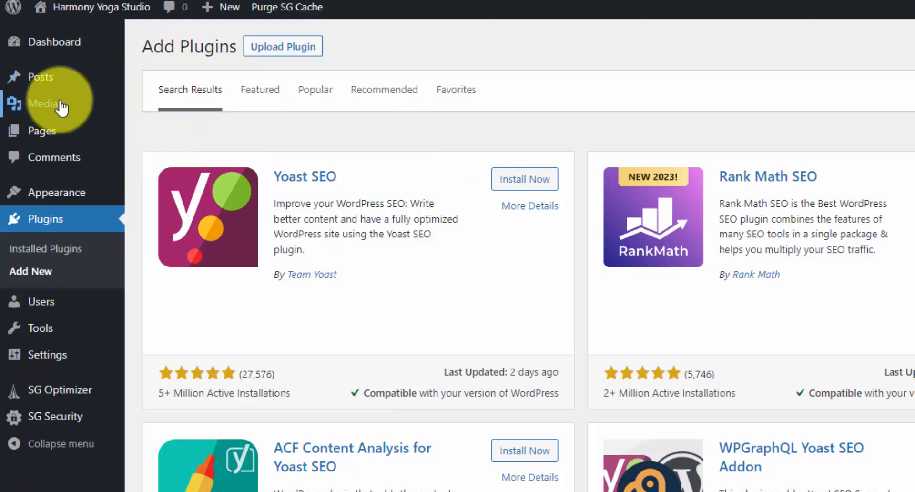
{"action": "mouse_move", "coordinate": [52, 110]}
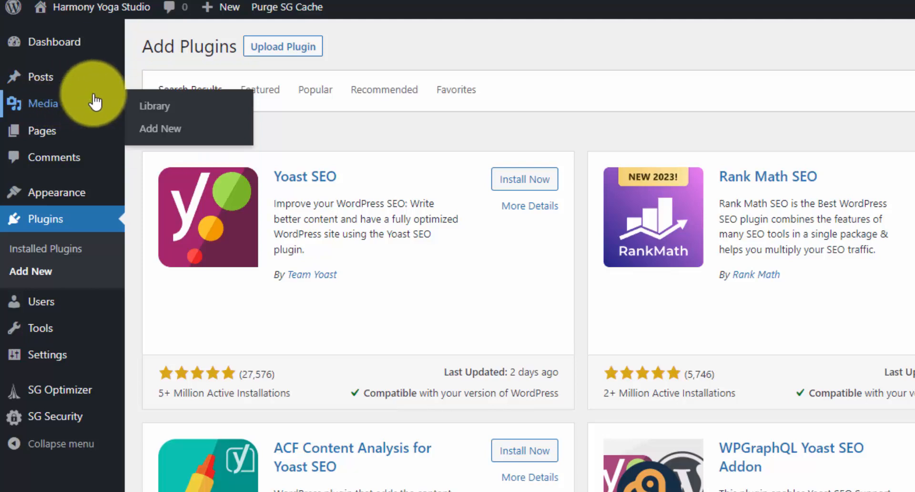
{"action": "mouse_move", "coordinate": [92, 89]}
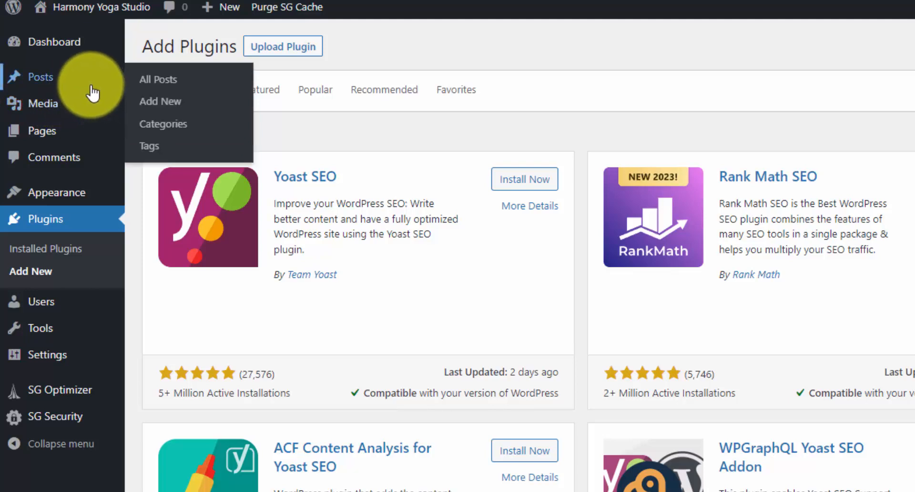